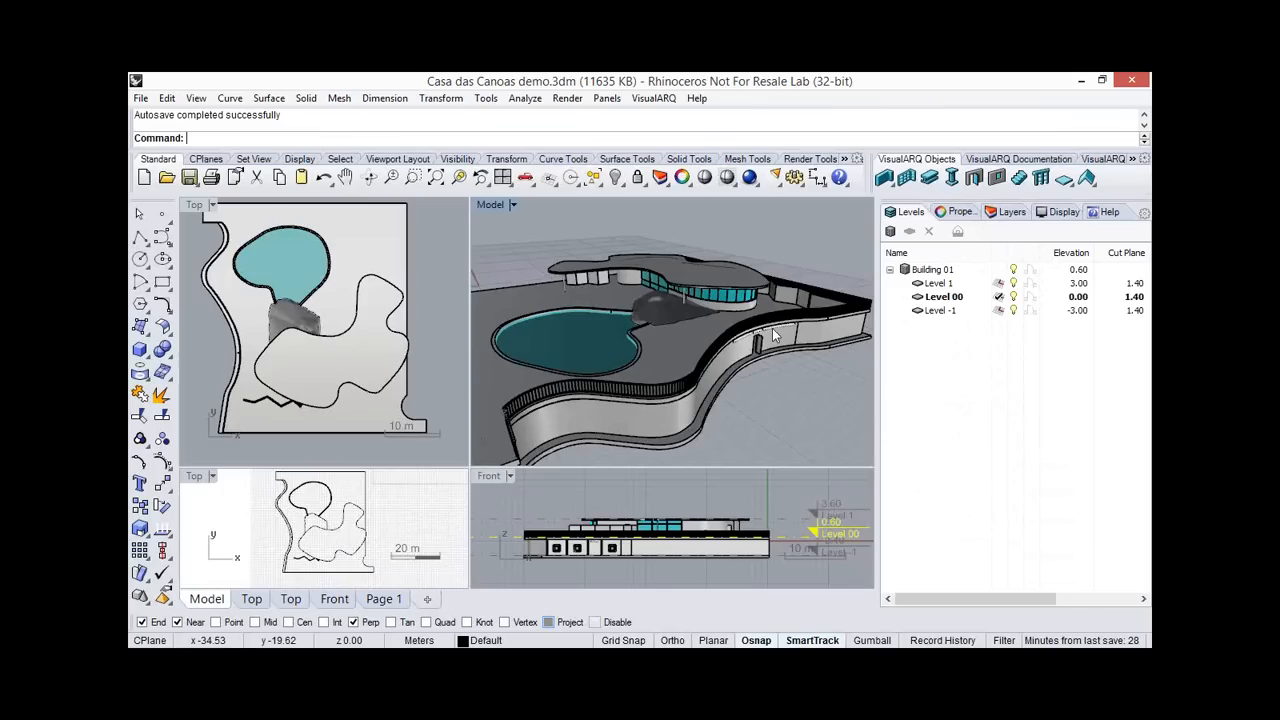
Inspect the terrace railing, the house's curtain wall and the pool surface by selecting each, then clear the selection.
{"action": "right_click_drag", "start_coordinate": [720, 348], "coordinate": [726, 342]}
{"action": "left_click", "coordinate": [726, 342]}
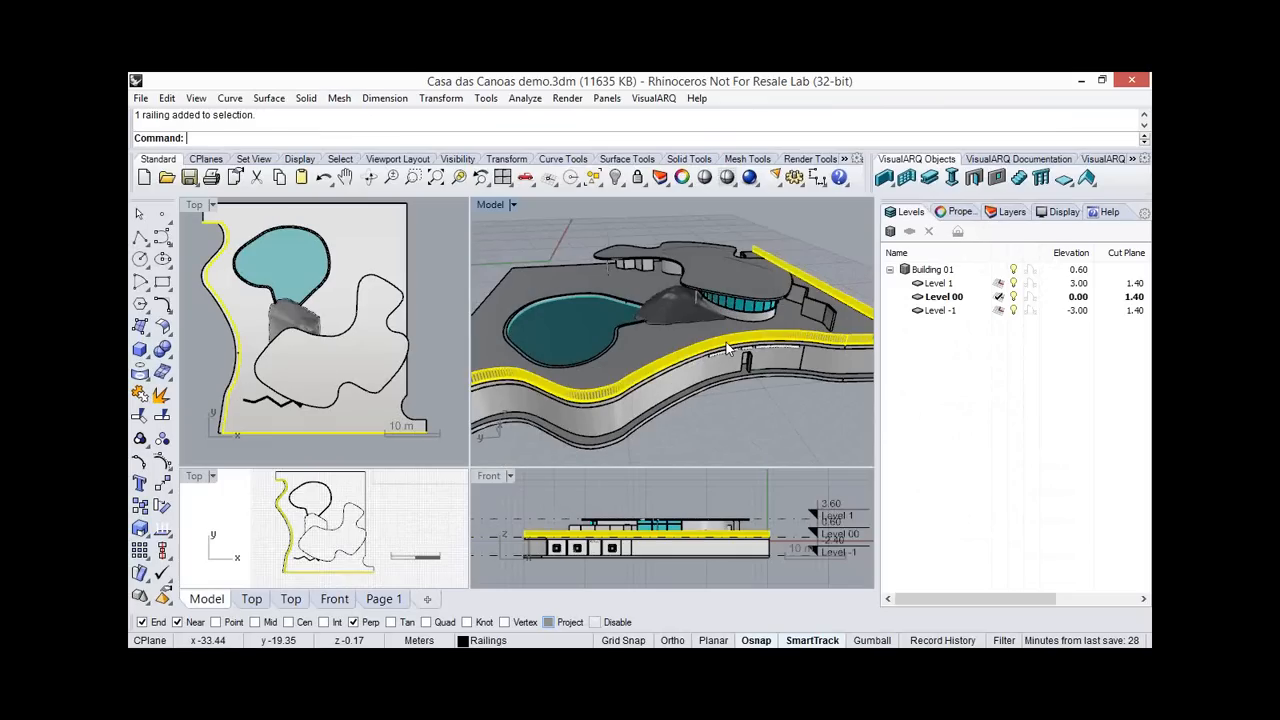
{"action": "left_click", "coordinate": [772, 290]}
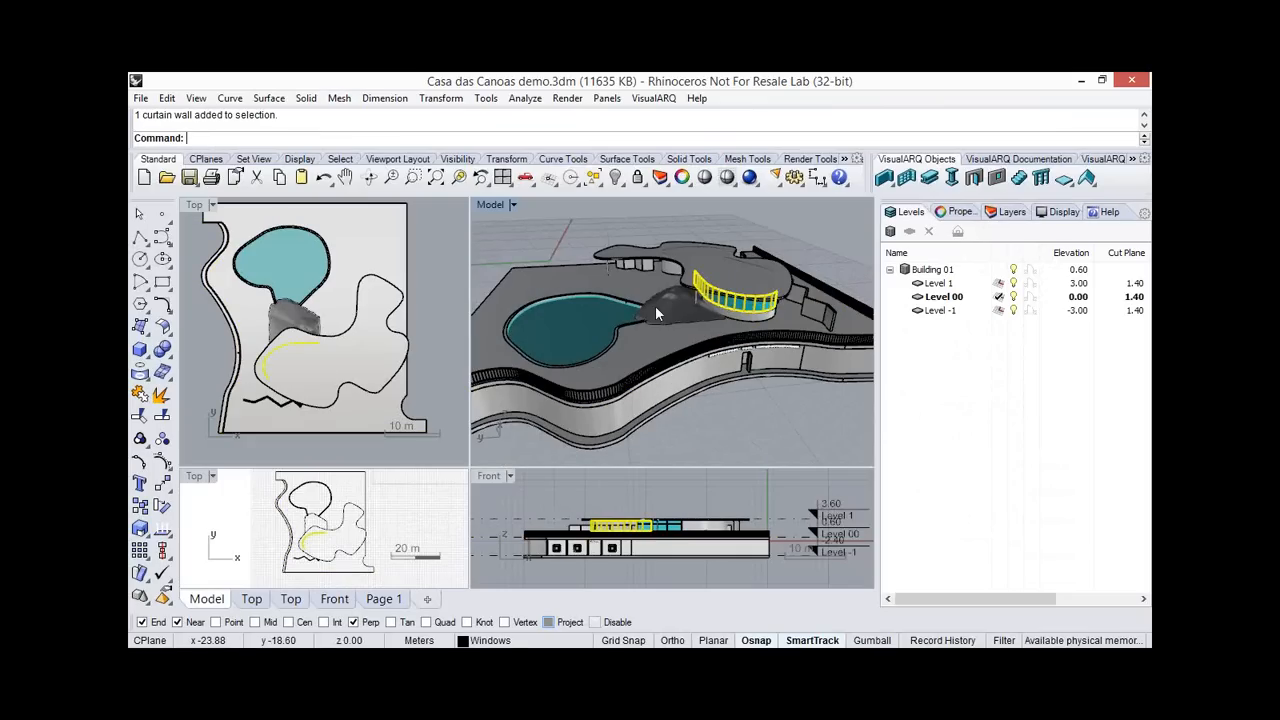
{"action": "left_click", "coordinate": [677, 325]}
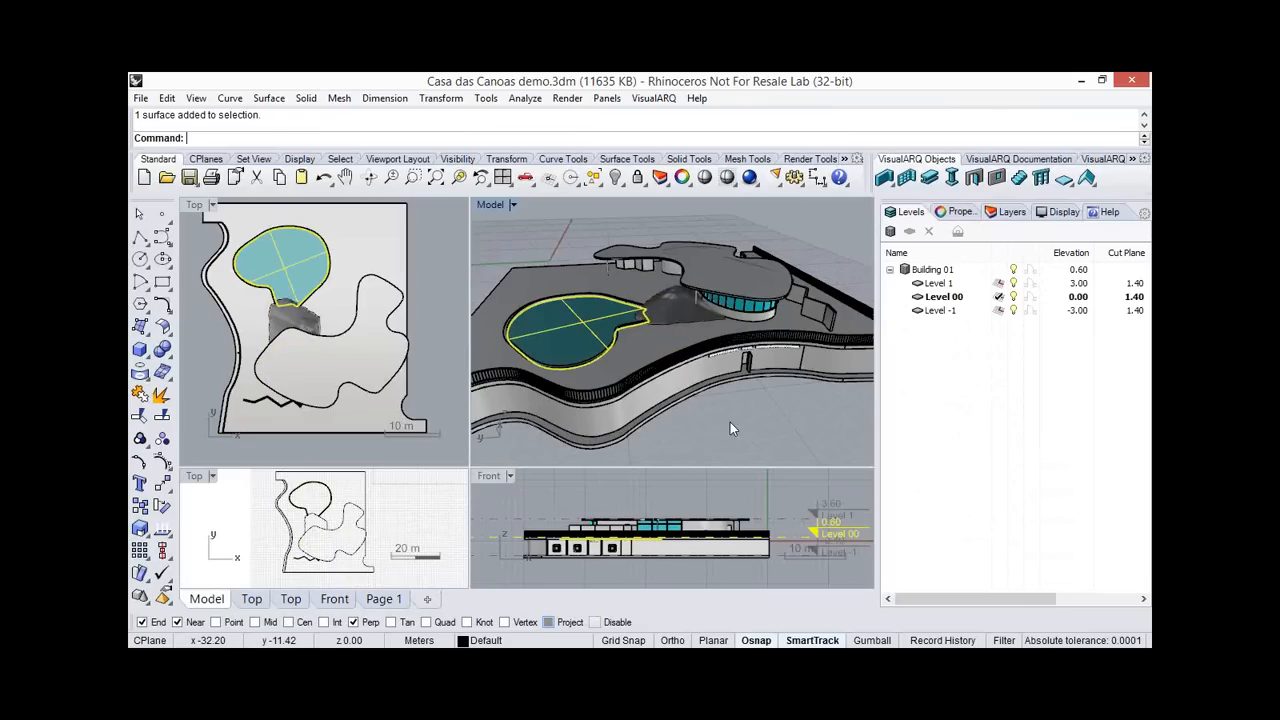
{"action": "key", "text": "Escape"}
{"action": "right_click_drag", "start_coordinate": [740, 347], "coordinate": [742, 353]}
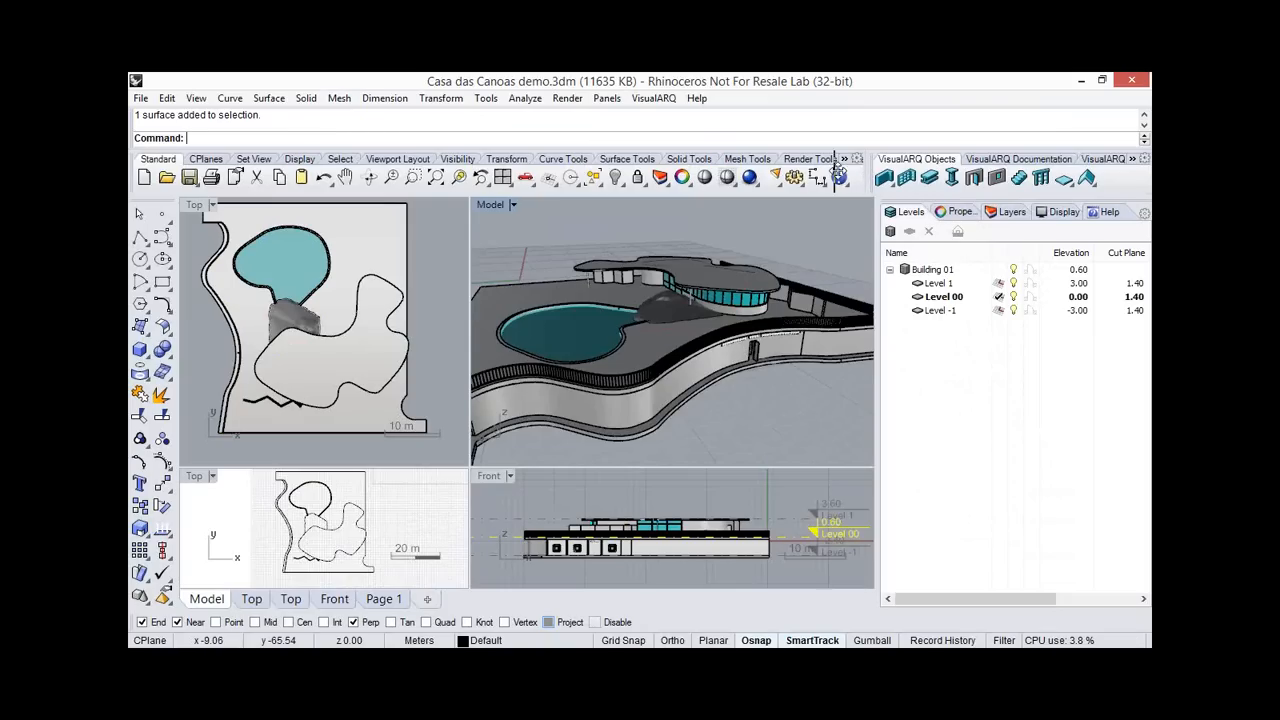
Make room to show all VisualARQ command groups, look over Documentation and Tools, and open the level manager.
{"action": "left_click_drag", "start_coordinate": [836, 163], "coordinate": [805, 163]}
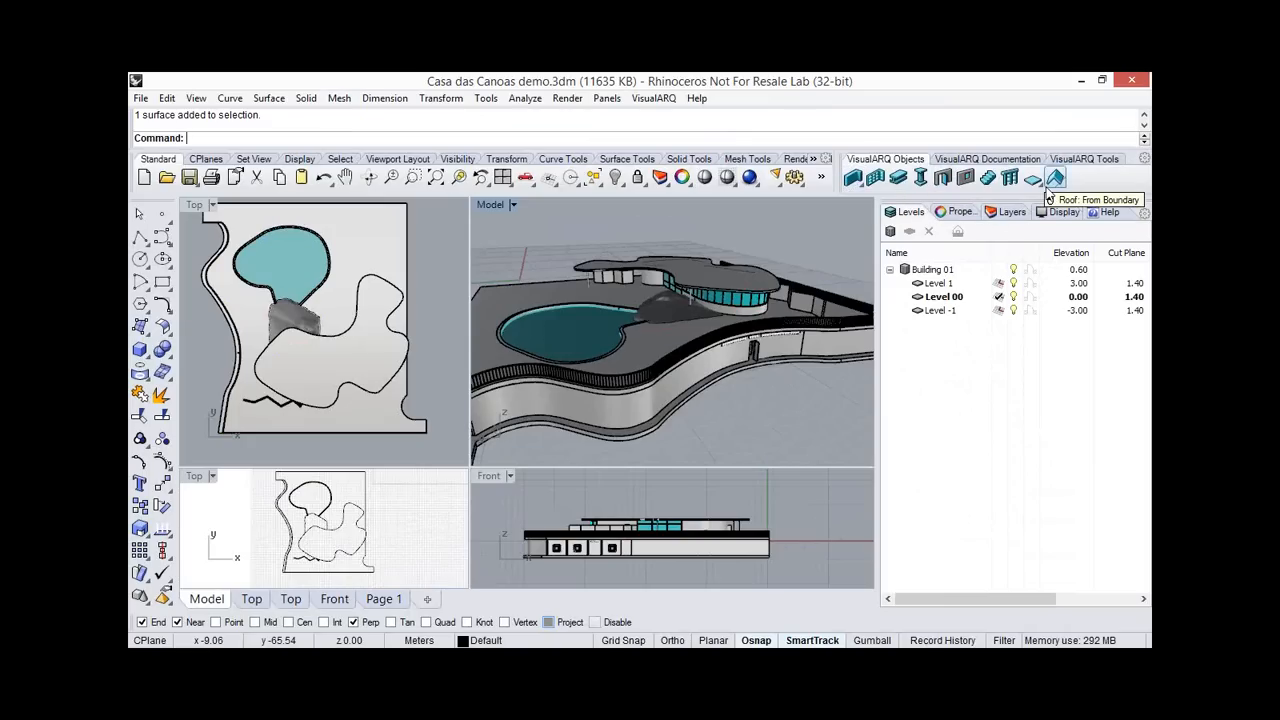
{"action": "left_click", "coordinate": [973, 162]}
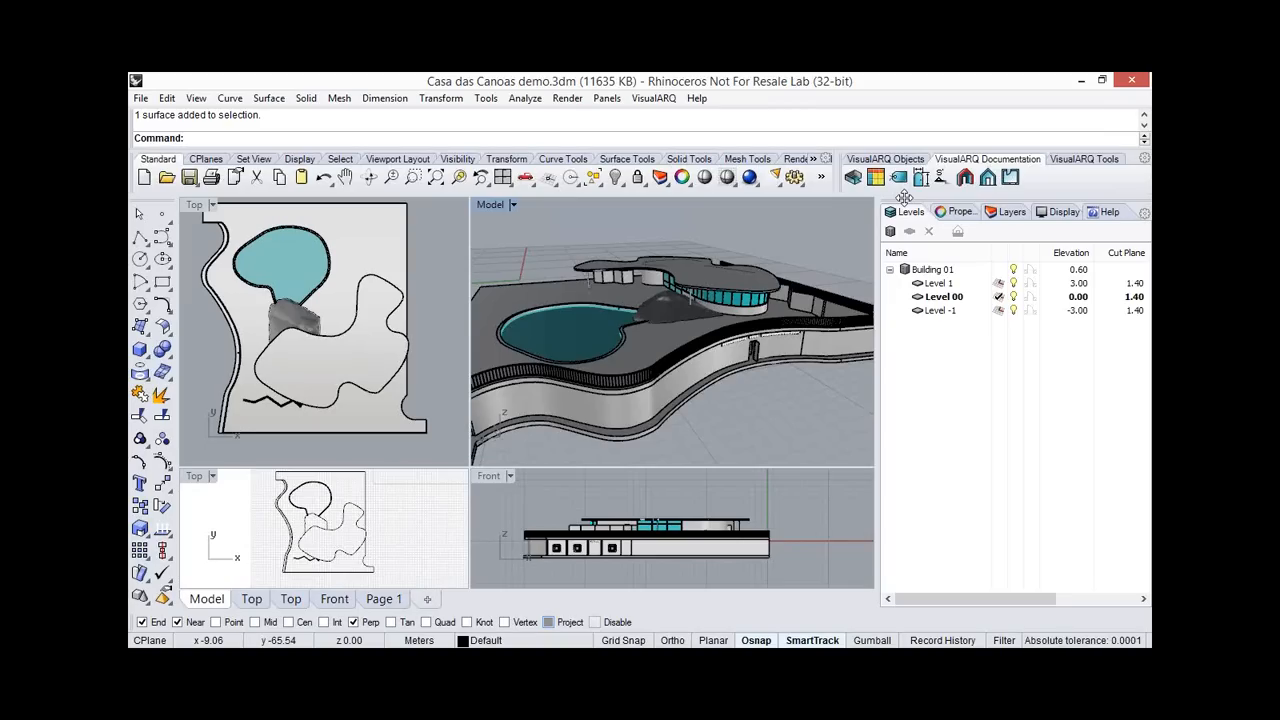
{"action": "left_click", "coordinate": [1082, 162]}
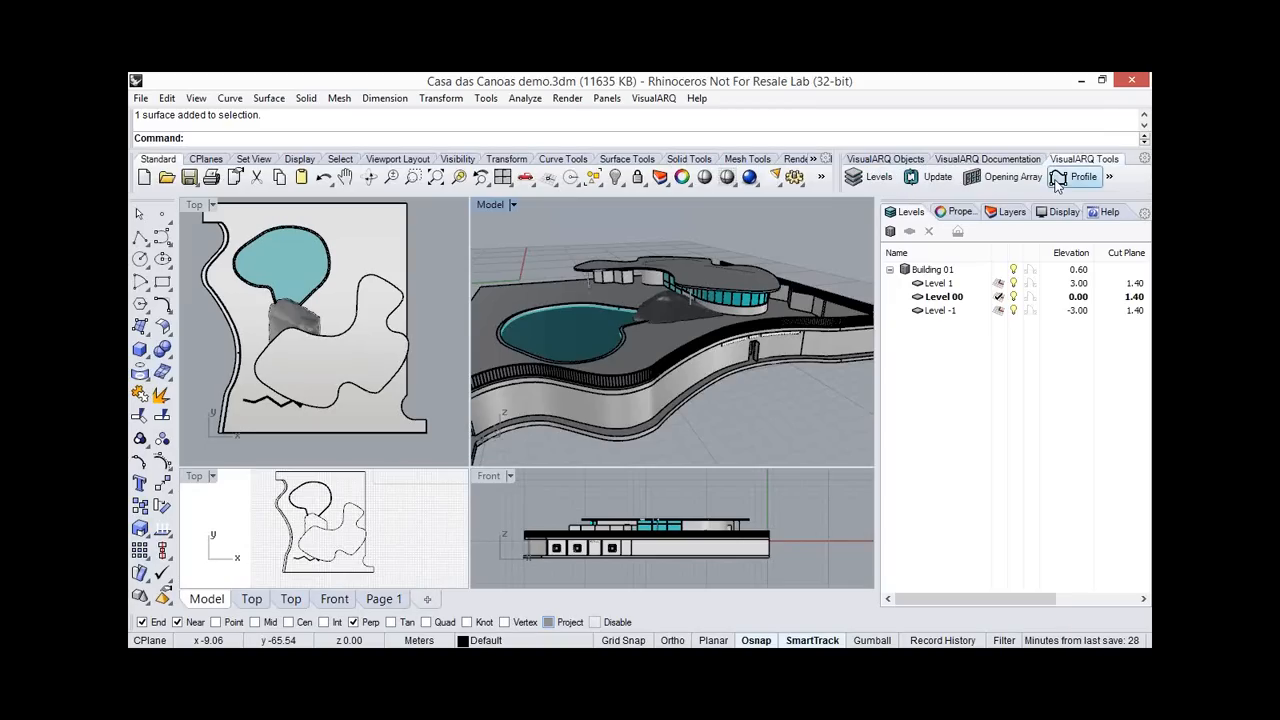
{"action": "left_click", "coordinate": [866, 180]}
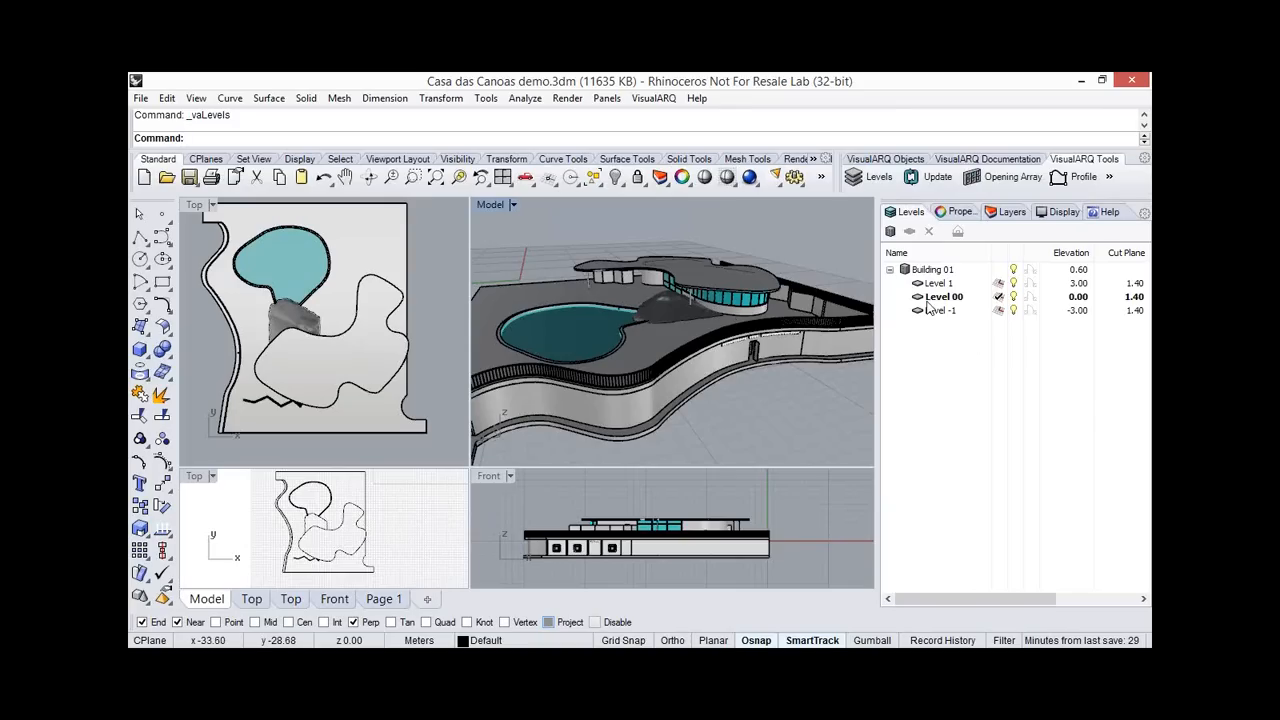
Select Level 00 of Building 01 and examine the level markers in the Front view.
{"action": "left_click", "coordinate": [977, 298]}
{"action": "left_click", "coordinate": [1071, 297]}
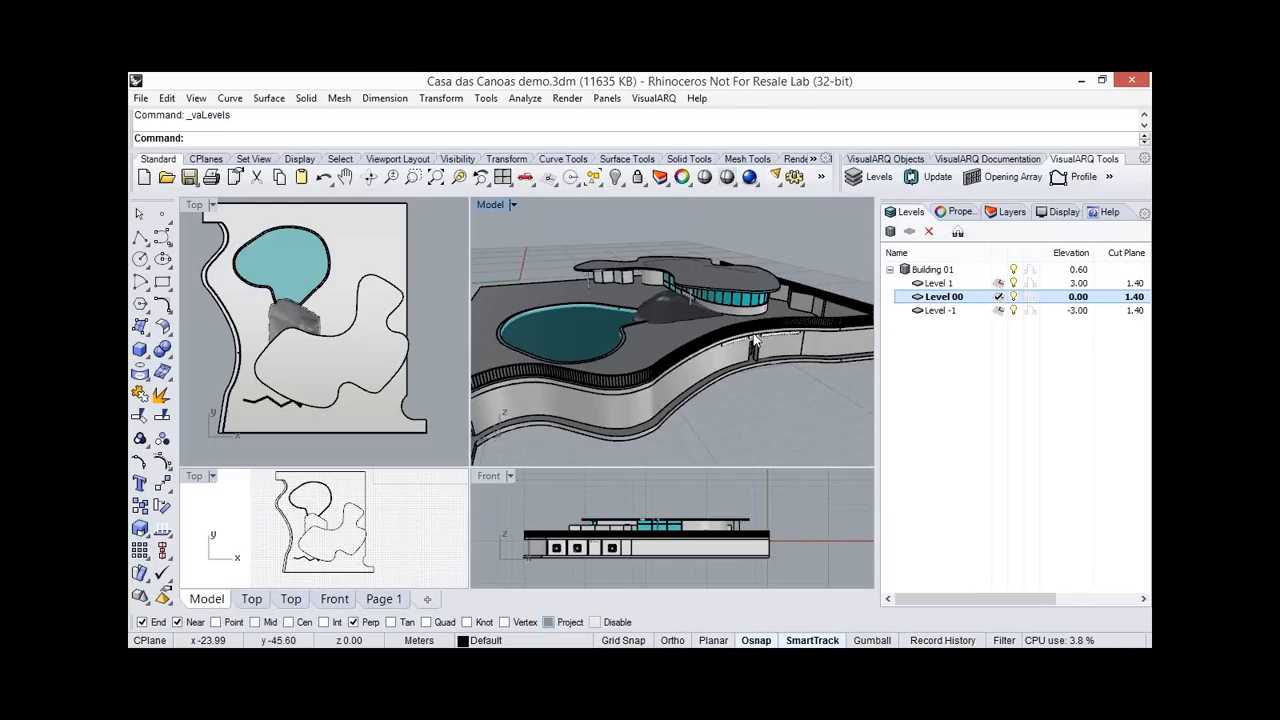
{"action": "right_click_drag", "start_coordinate": [750, 344], "coordinate": [752, 315]}
{"action": "scroll", "coordinate": [772, 526], "scroll_direction": "up", "scroll_amount": 4}
{"action": "right_click_drag", "start_coordinate": [772, 526], "coordinate": [809, 496]}
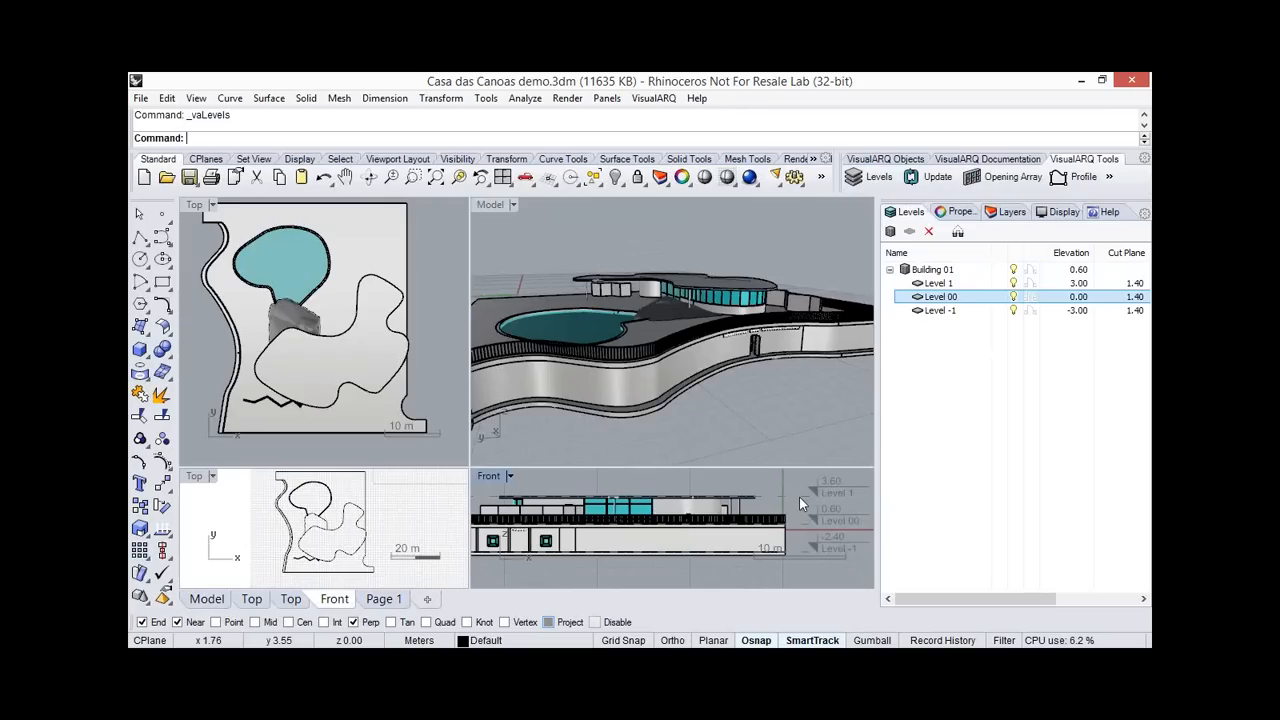
Switch the active level from Level 00 to Level 1, back to Level 00, and finally to Level -1.
{"action": "double_click", "coordinate": [958, 294]}
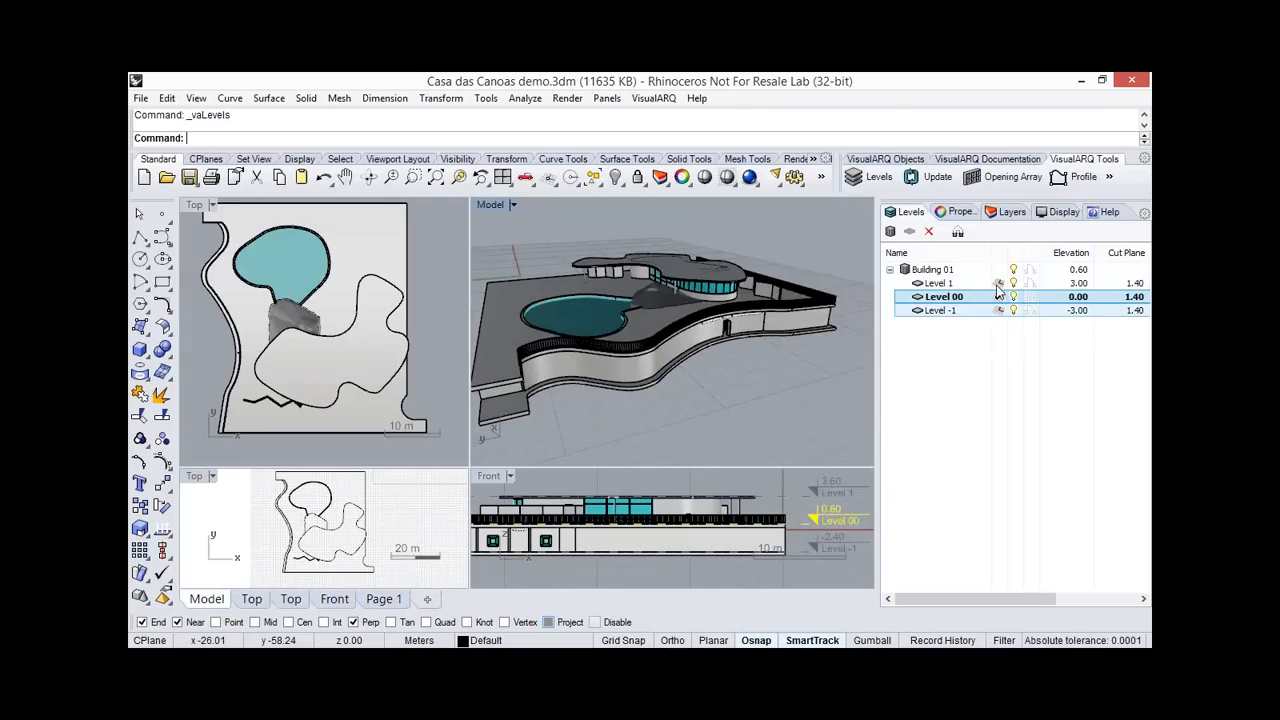
{"action": "left_click", "coordinate": [998, 286]}
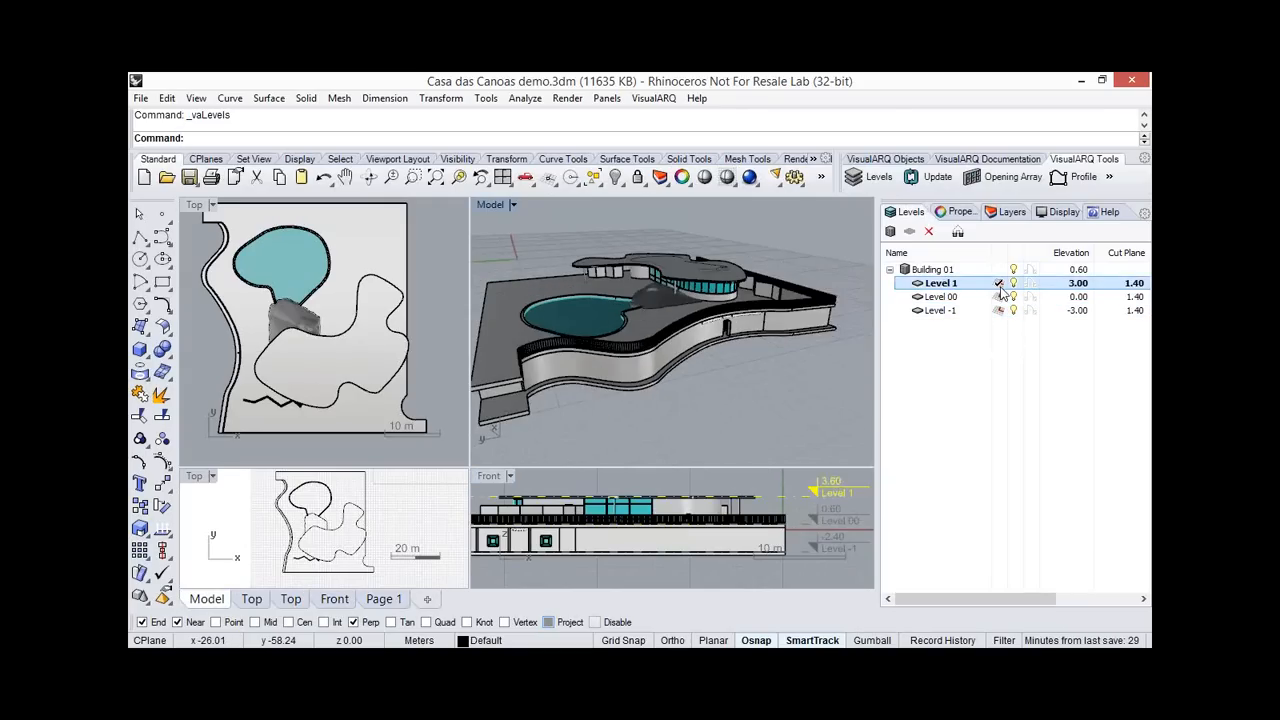
{"action": "left_click", "coordinate": [1000, 298]}
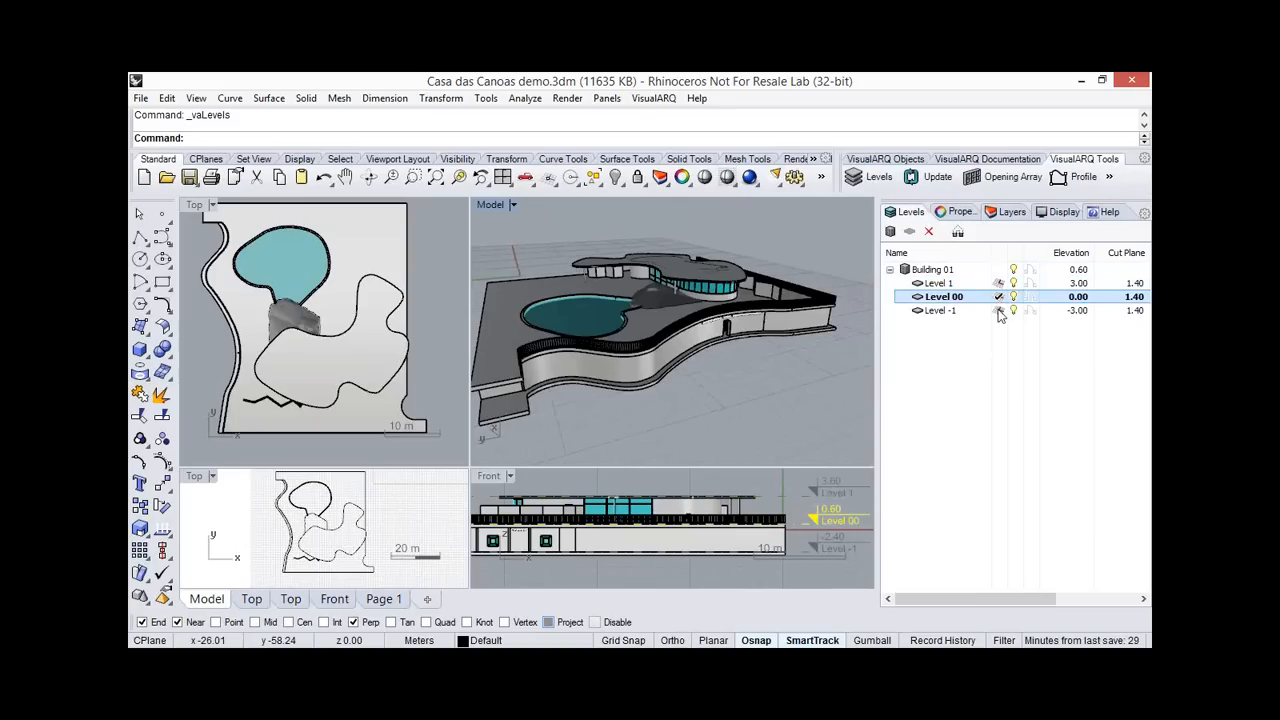
{"action": "right_click_drag", "start_coordinate": [732, 332], "coordinate": [785, 356]}
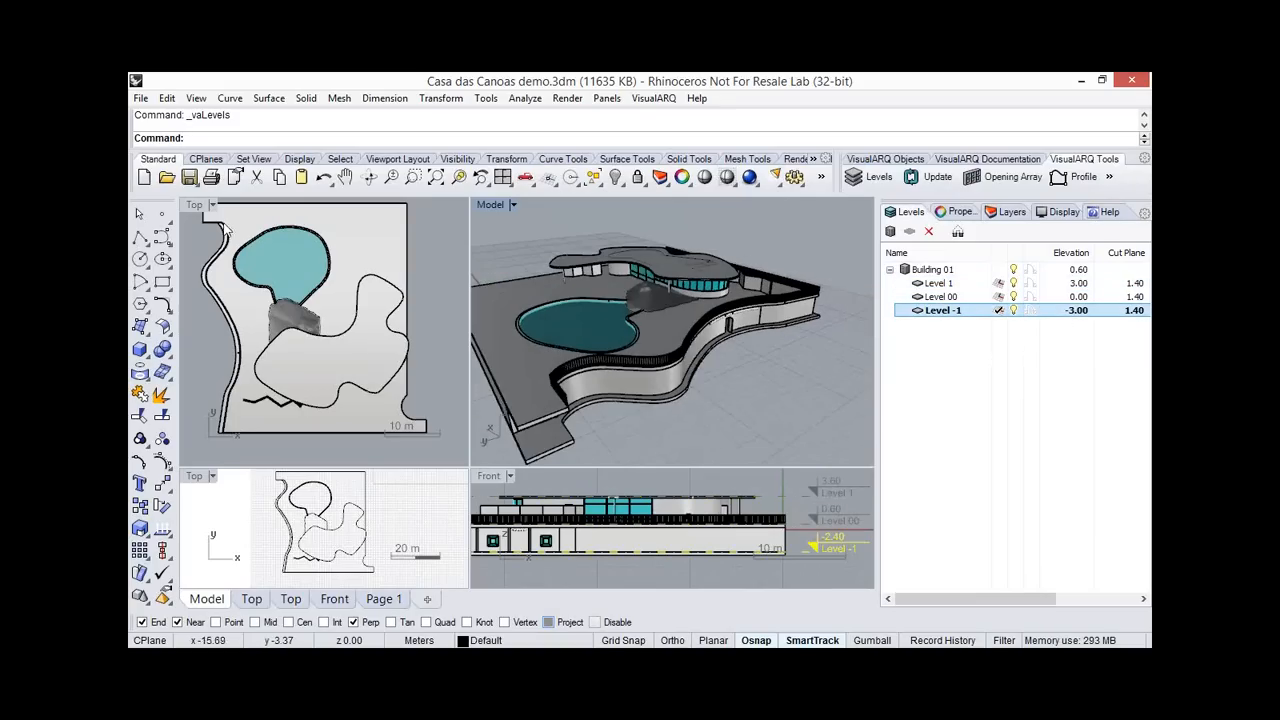
Draw a solid vertical cone about 1.73 m in radius on Level -1, outside the curved retaining wall.
{"action": "left_click", "coordinate": [147, 354]}
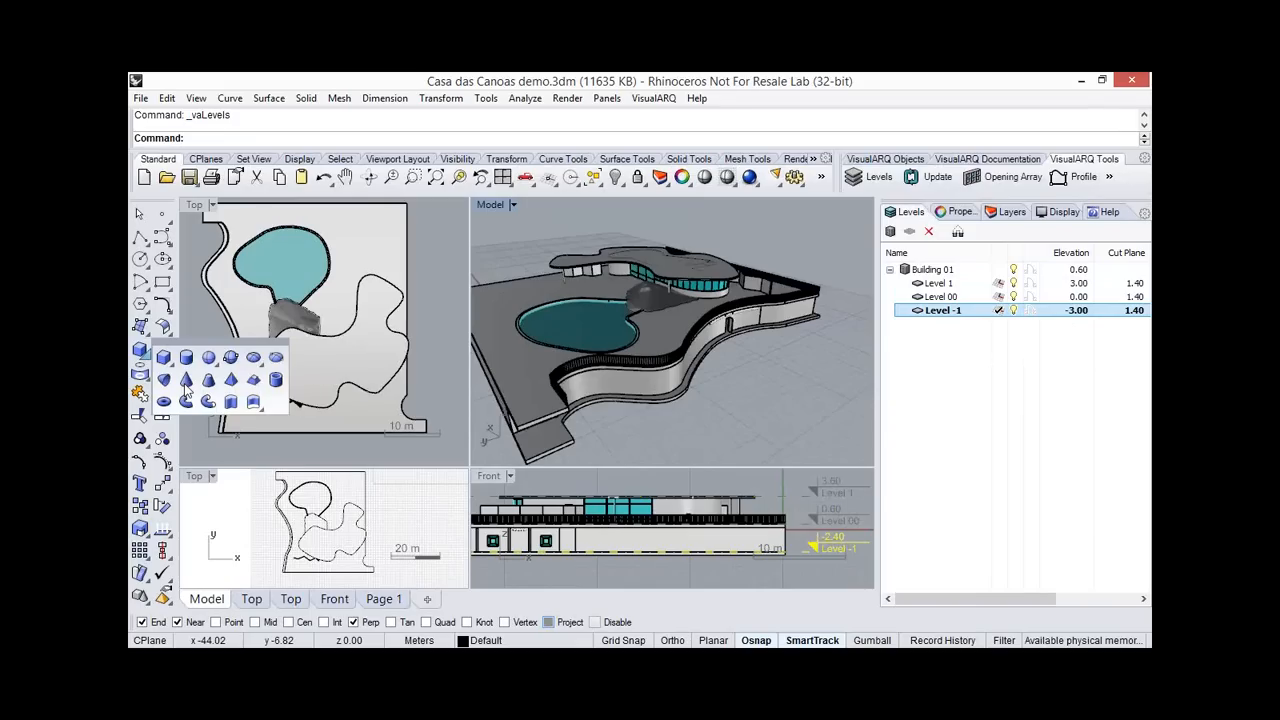
{"action": "left_click", "coordinate": [186, 379]}
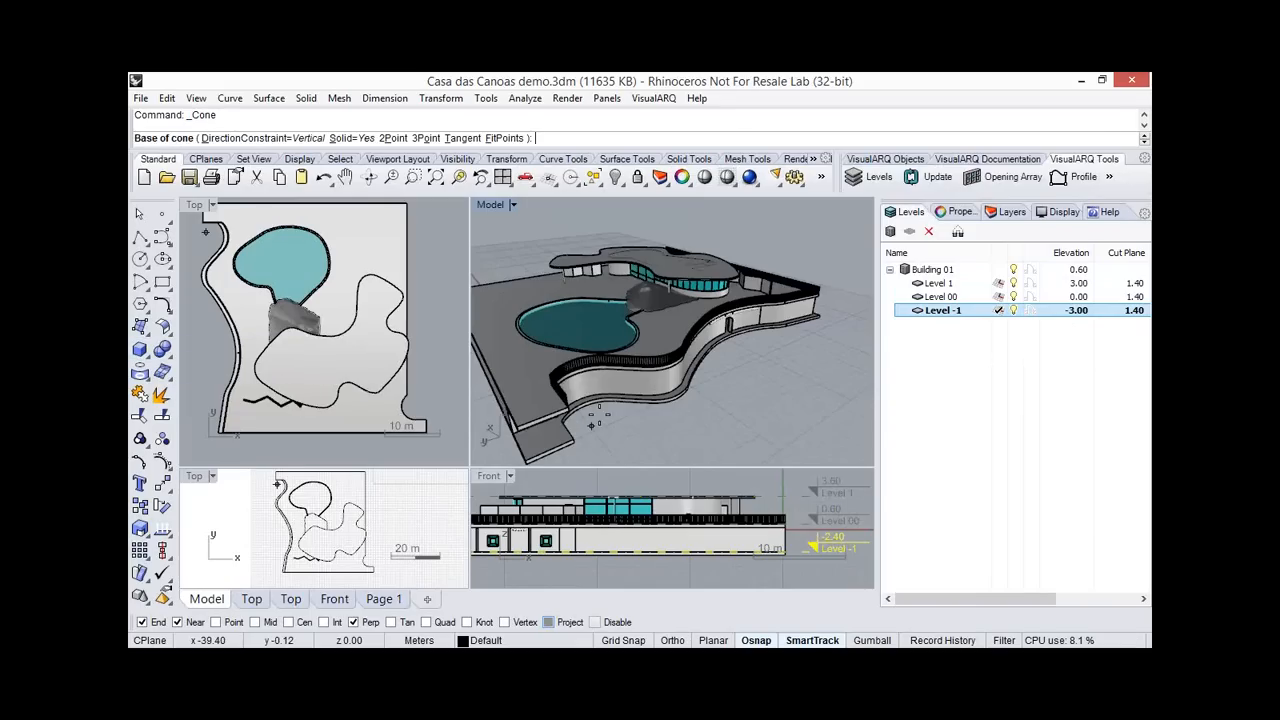
{"action": "left_click", "coordinate": [600, 417]}
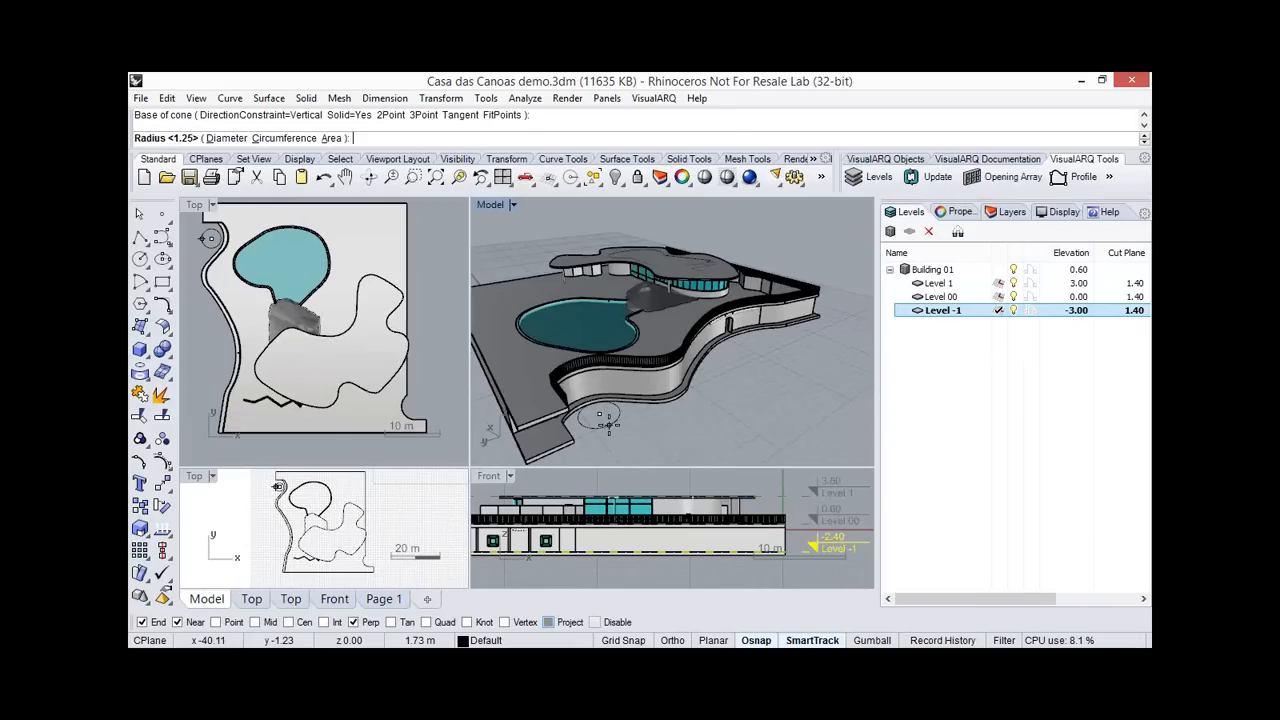
{"action": "left_click", "coordinate": [609, 424]}
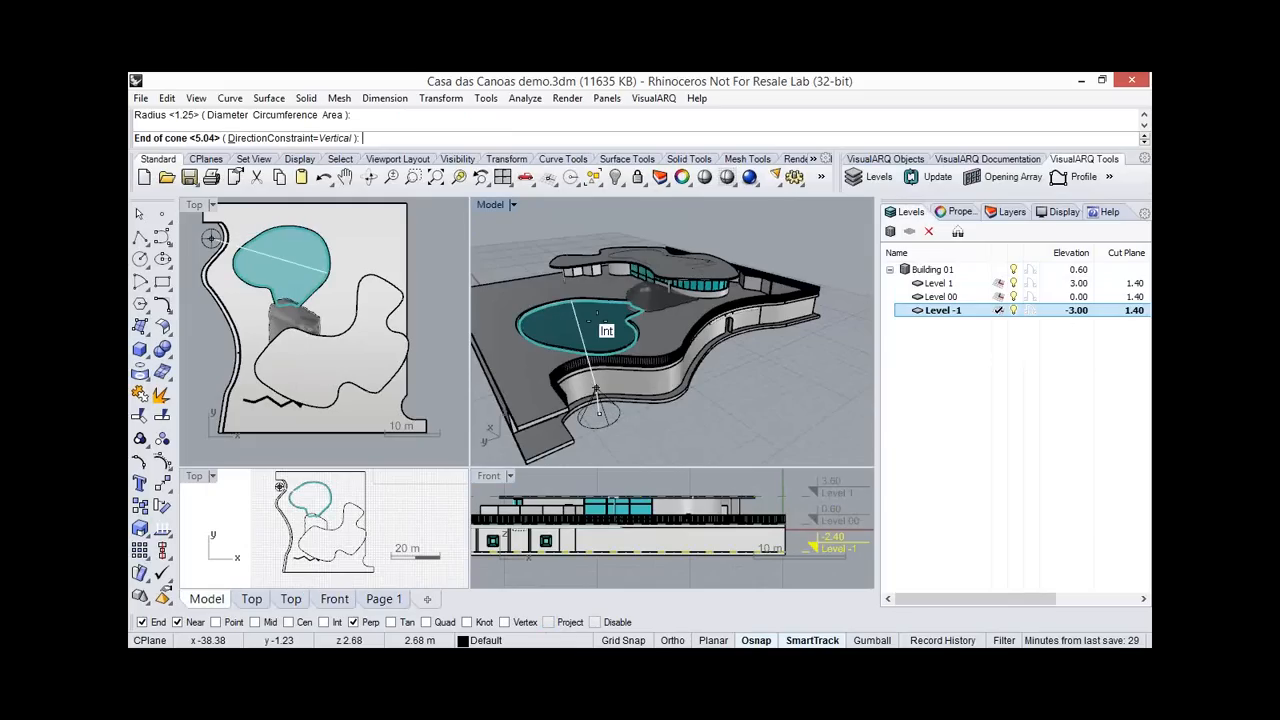
{"action": "left_click", "coordinate": [616, 350]}
{"action": "right_click_drag", "start_coordinate": [616, 350], "coordinate": [711, 275]}
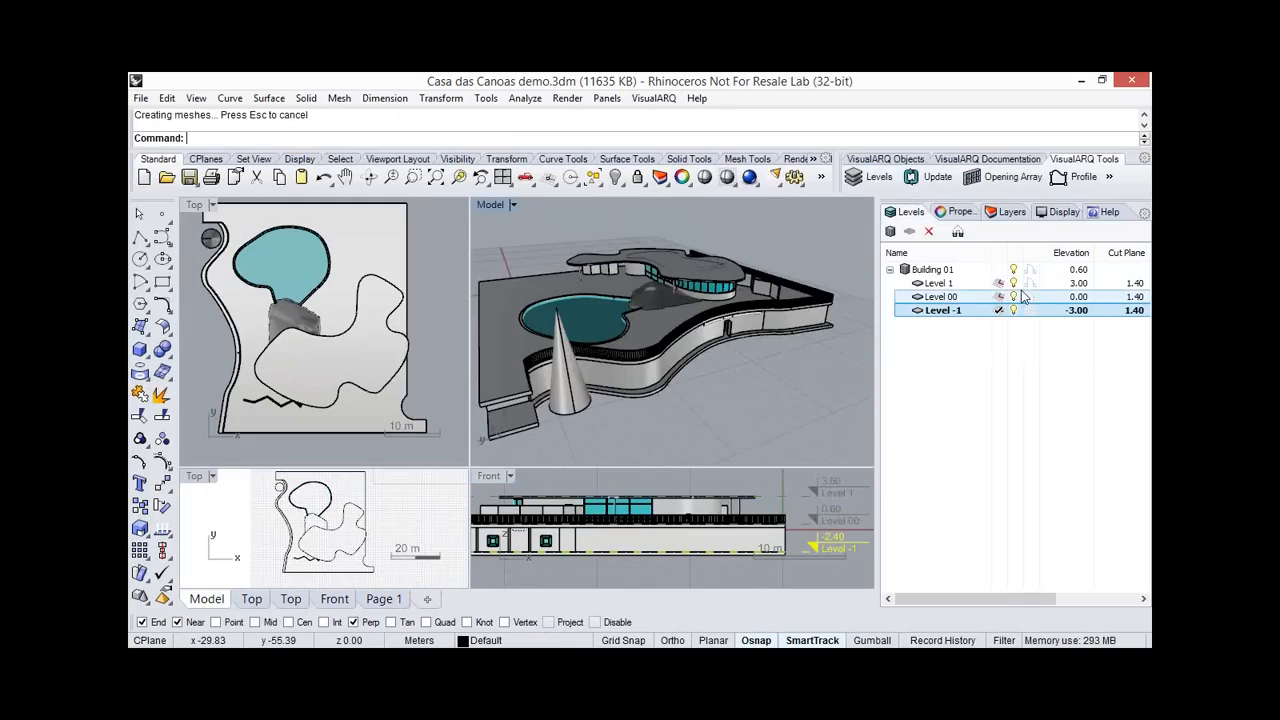
Make Level 00 active and, with object snaps disabled, draw a second vertical cone about 1.74 m in radius on the terrace beside the house.
{"action": "left_click", "coordinate": [998, 298]}
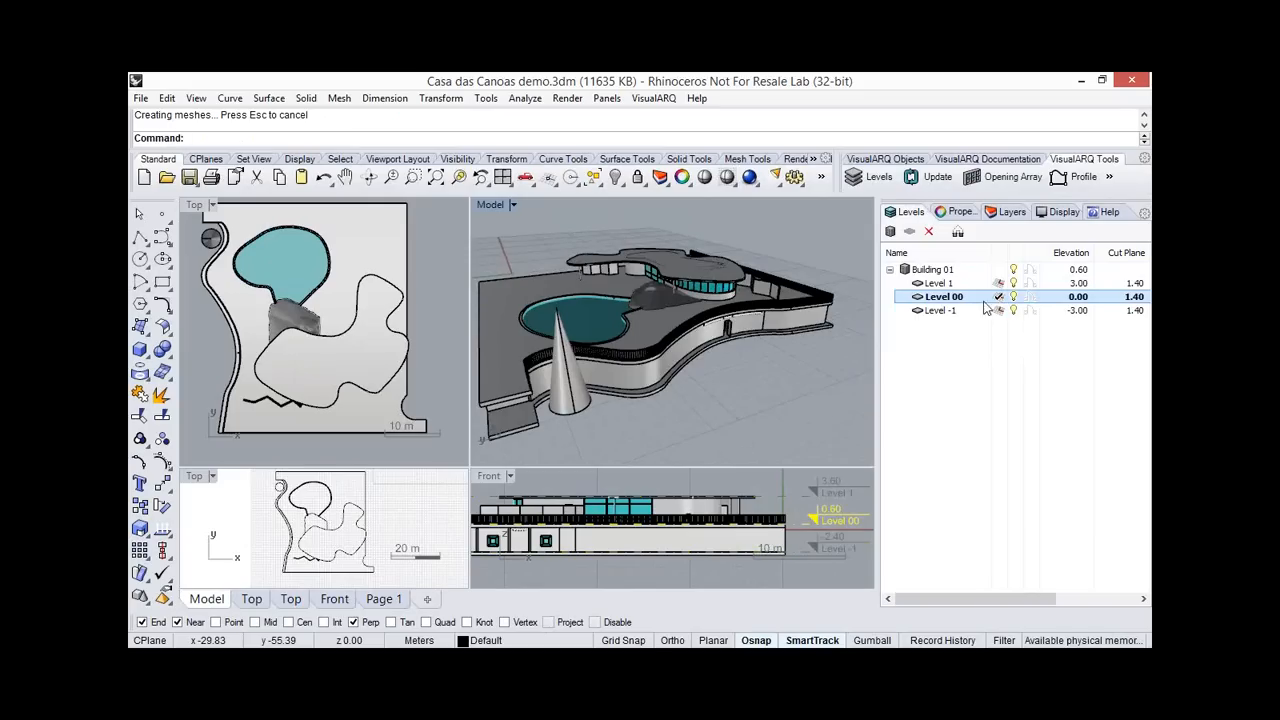
{"action": "right_click_drag", "start_coordinate": [570, 281], "coordinate": [602, 297]}
{"action": "scroll", "coordinate": [602, 297], "scroll_direction": "up", "scroll_amount": 2}
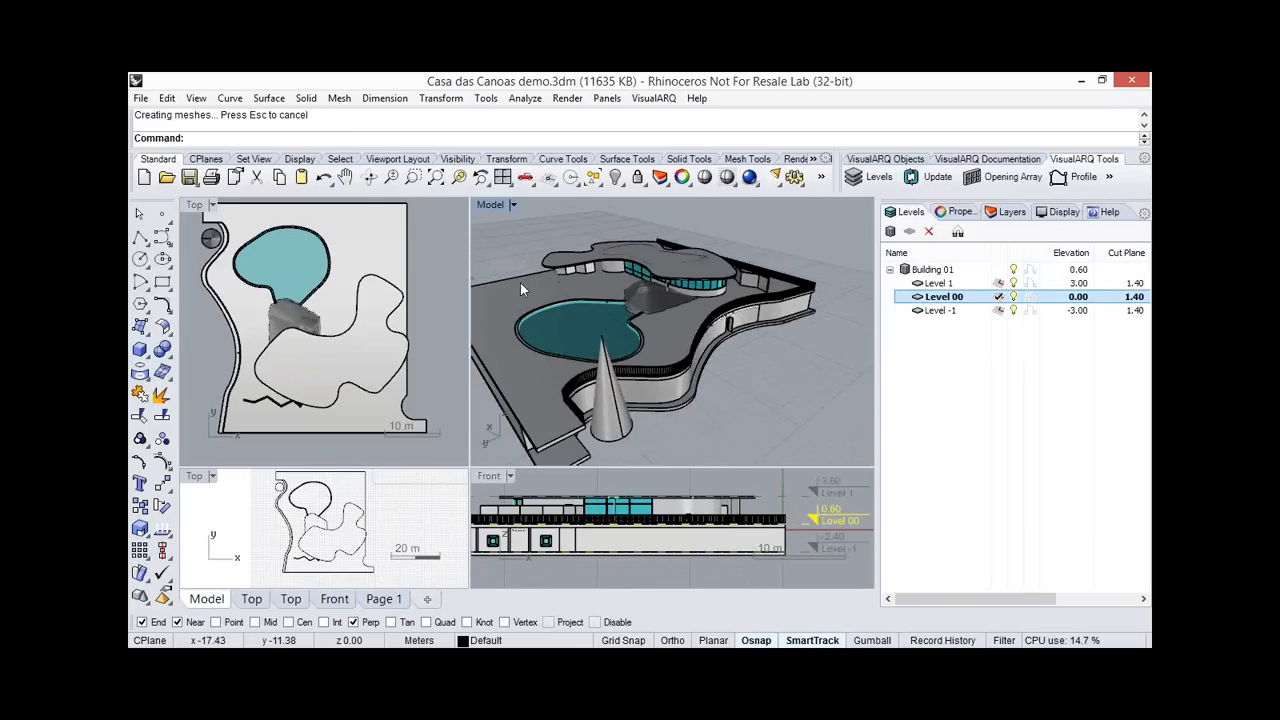
{"action": "key", "text": "Return"}
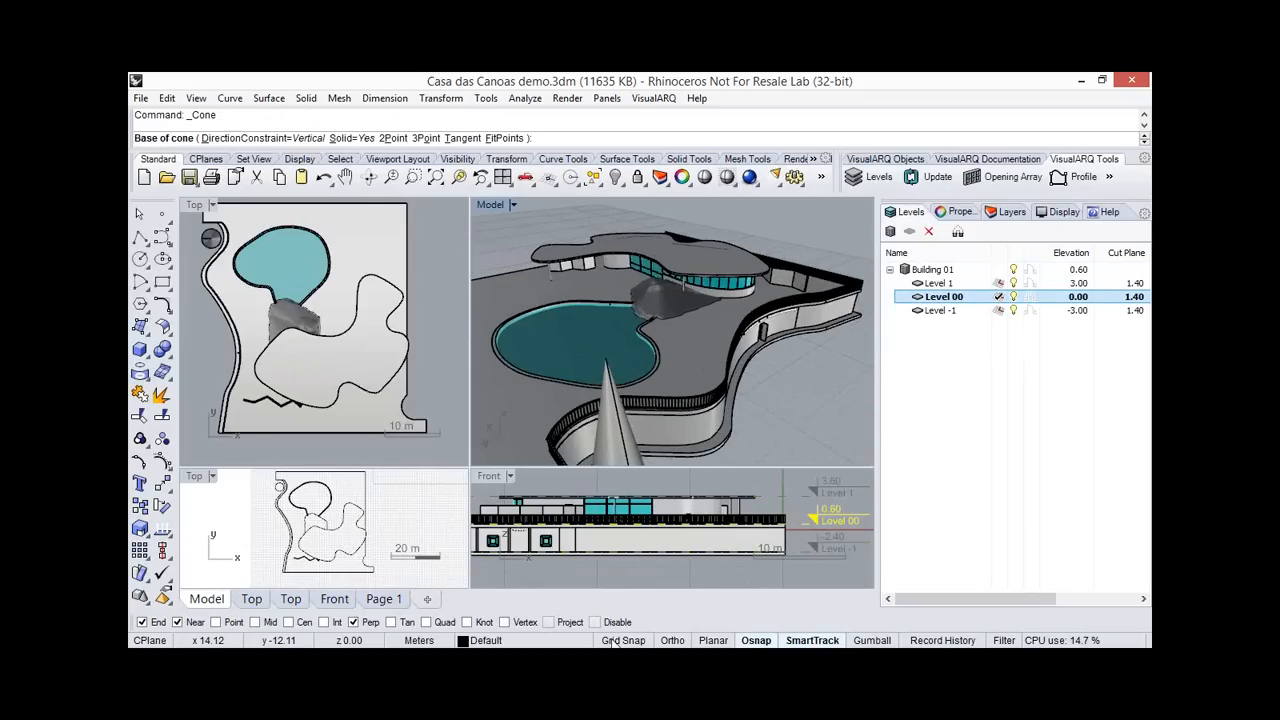
{"action": "left_click", "coordinate": [595, 622]}
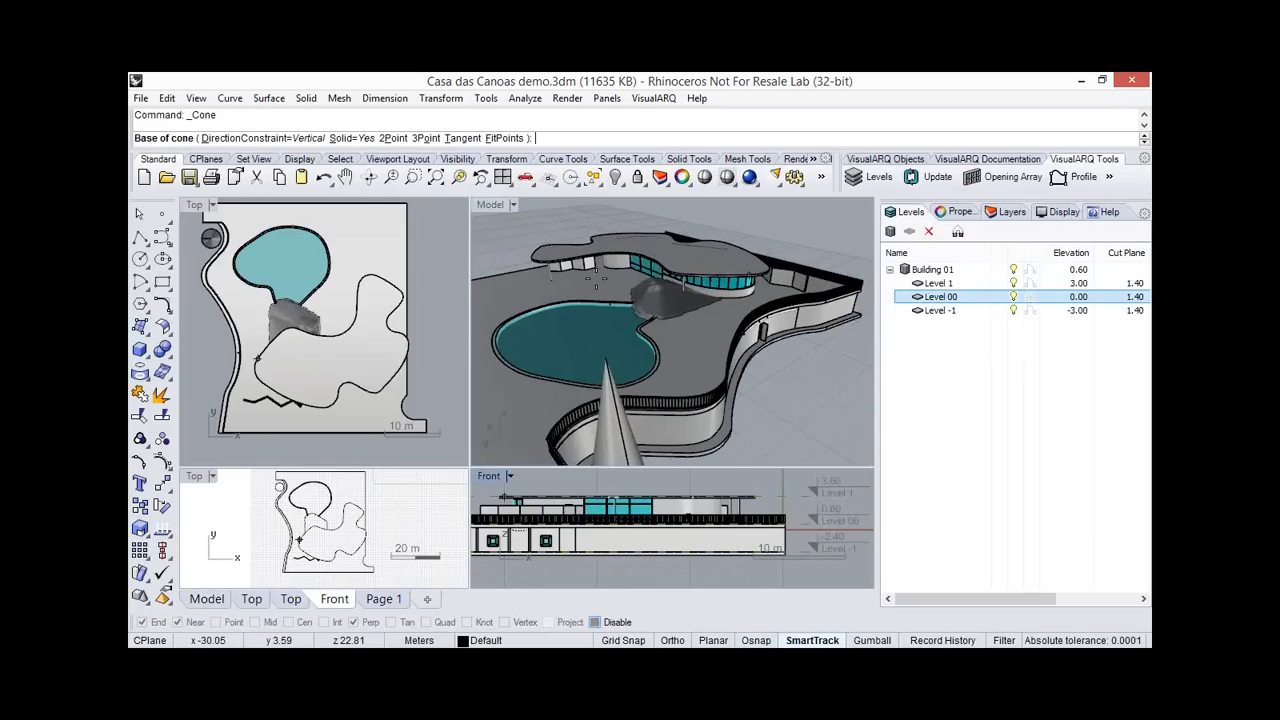
{"action": "left_click", "coordinate": [351, 310]}
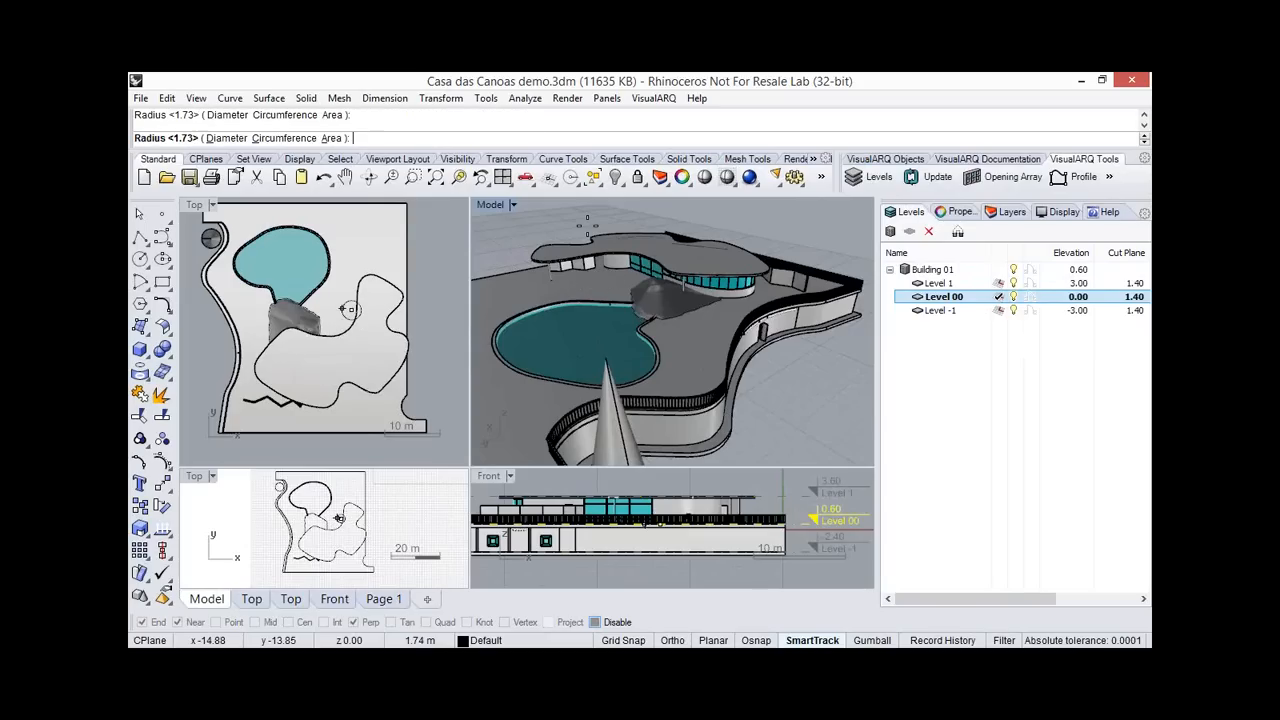
{"action": "left_click", "coordinate": [590, 226]}
{"action": "right_click", "coordinate": [590, 226]}
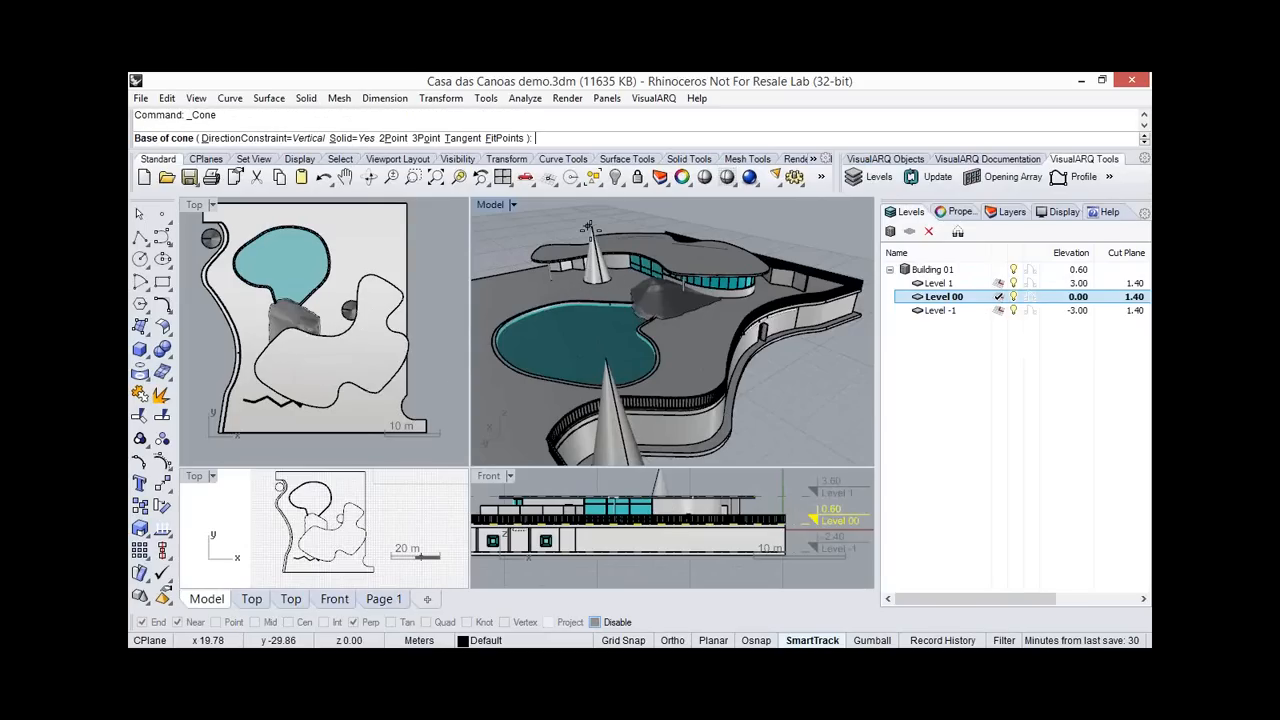
{"action": "right_click_drag", "start_coordinate": [632, 282], "coordinate": [698, 287]}
{"action": "key", "text": "Escape"}
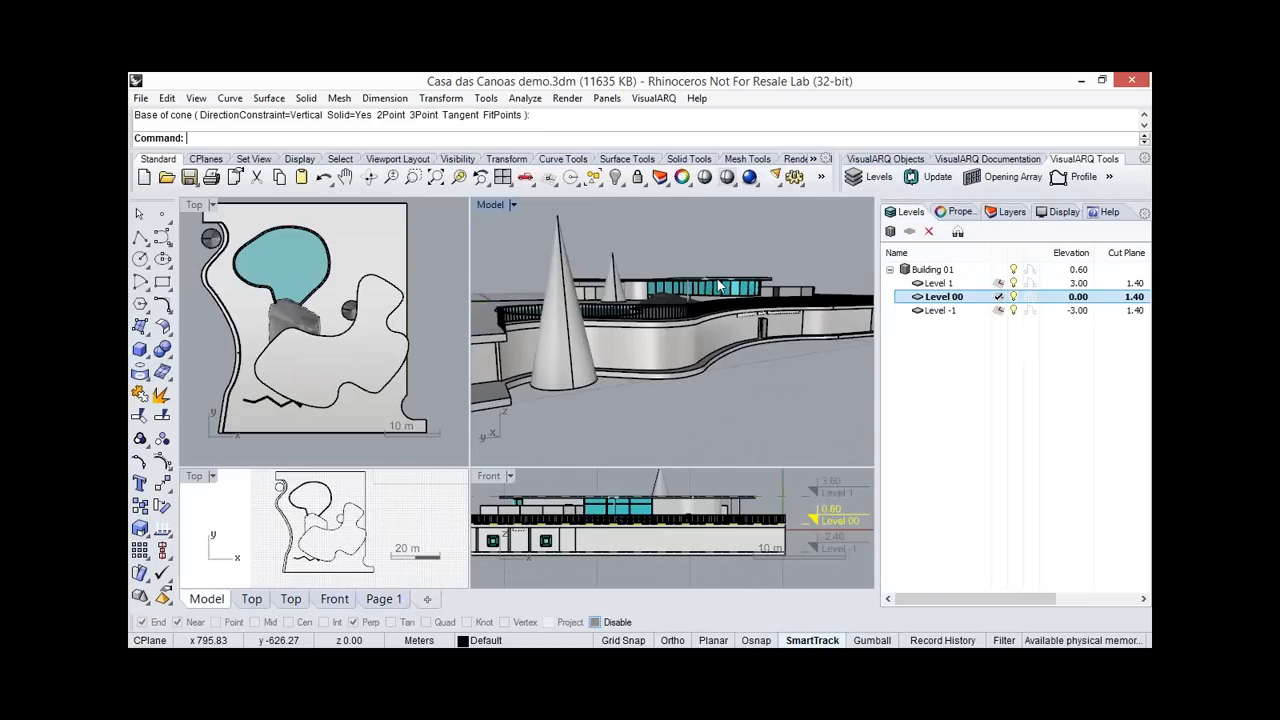
Maximize the Model viewport with the whole house and both cones in view.
{"action": "scroll", "coordinate": [539, 245], "scroll_direction": "down", "scroll_amount": 4}
{"action": "right_click_drag", "start_coordinate": [539, 249], "coordinate": [497, 205]}
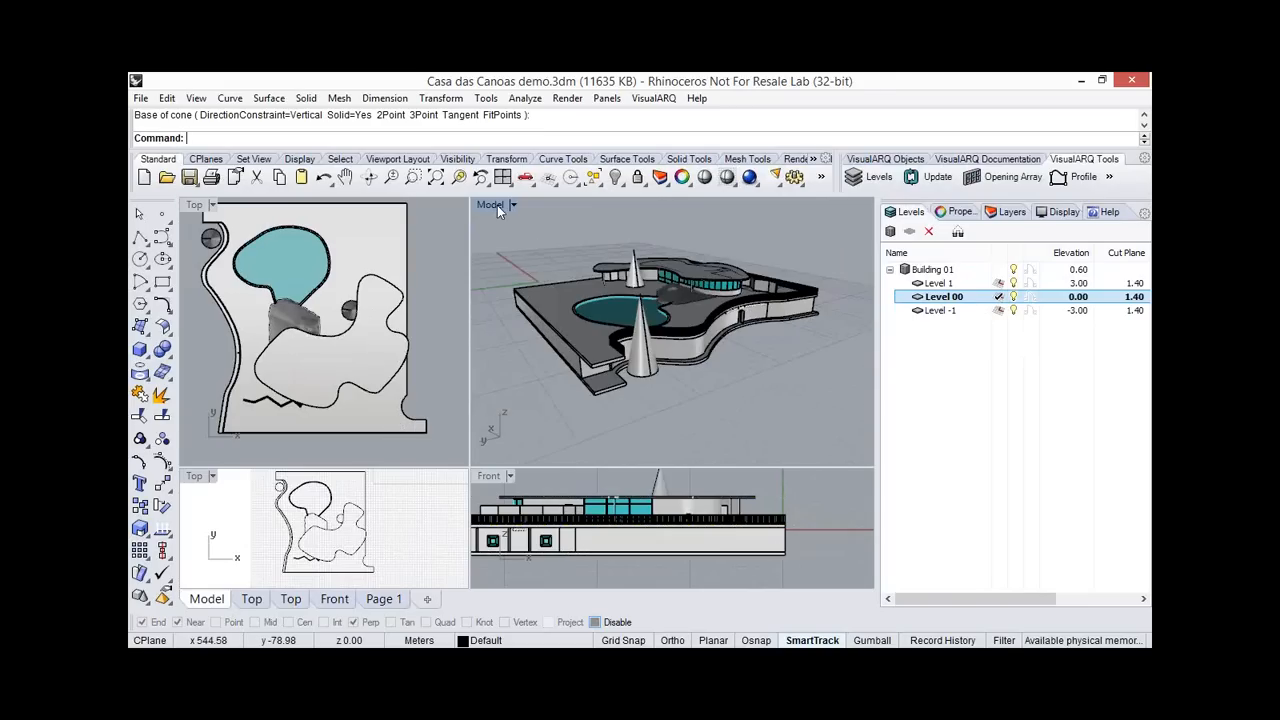
{"action": "double_click", "coordinate": [497, 205]}
{"action": "scroll", "coordinate": [572, 347], "scroll_direction": "up", "scroll_amount": 2}
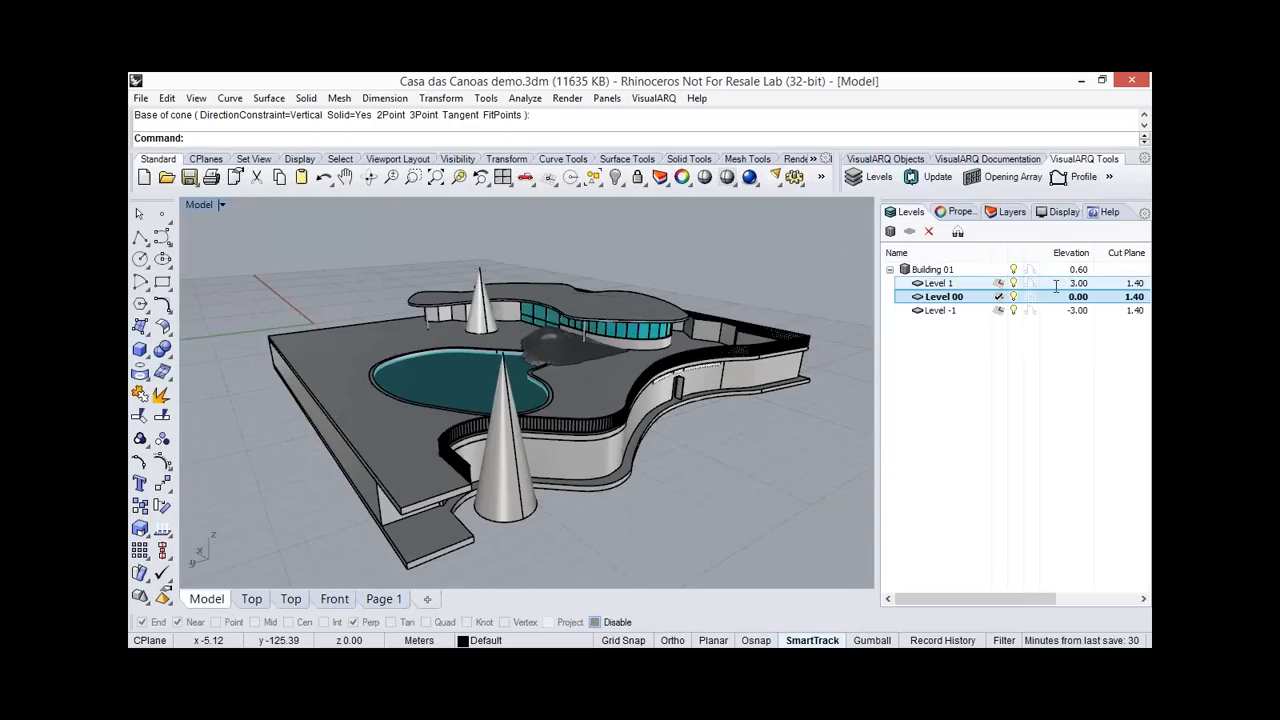
Add a new level to Building 01 above Level 1, and check its elevation field without changing the default.
{"action": "left_click", "coordinate": [944, 272]}
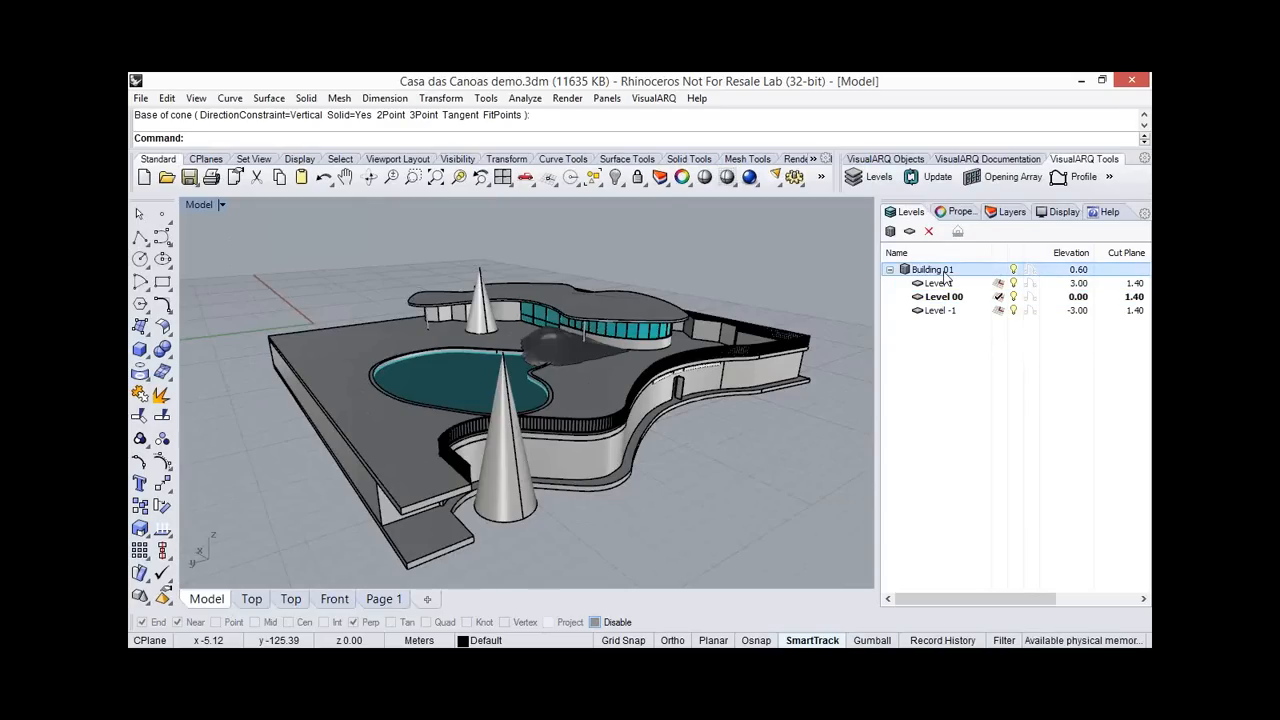
{"action": "left_click", "coordinate": [910, 232]}
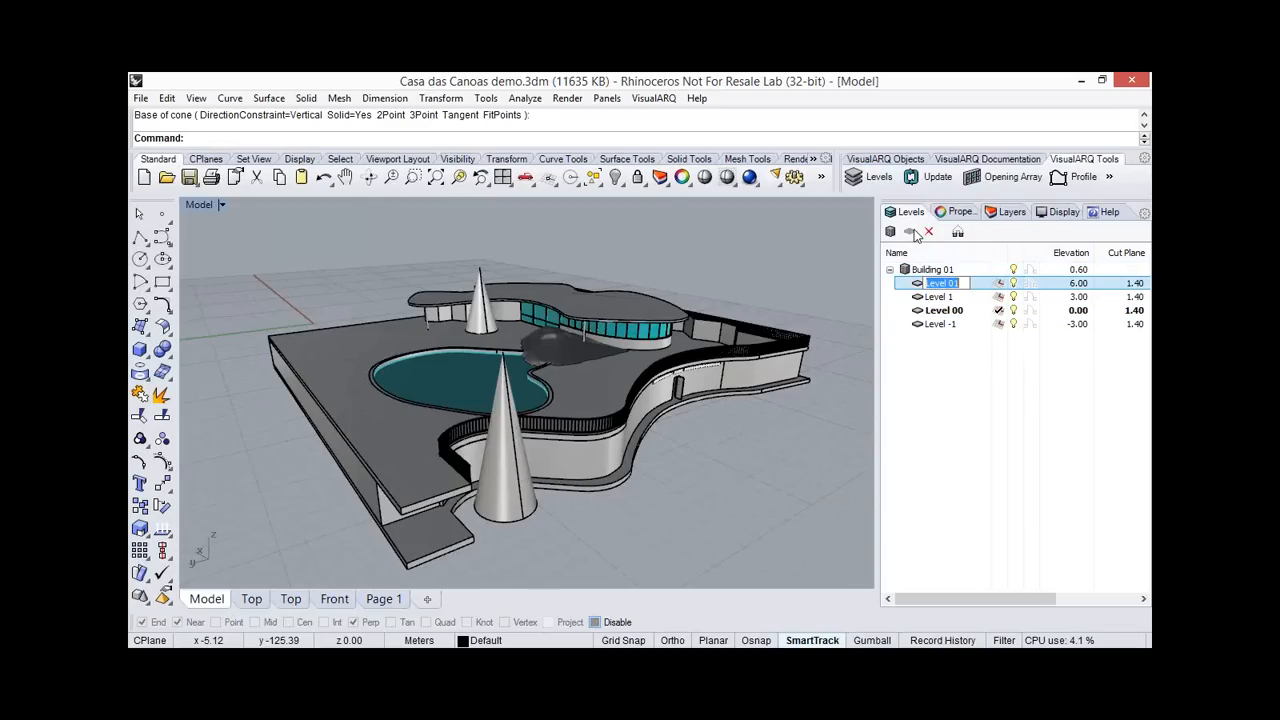
{"action": "left_click", "coordinate": [1066, 287]}
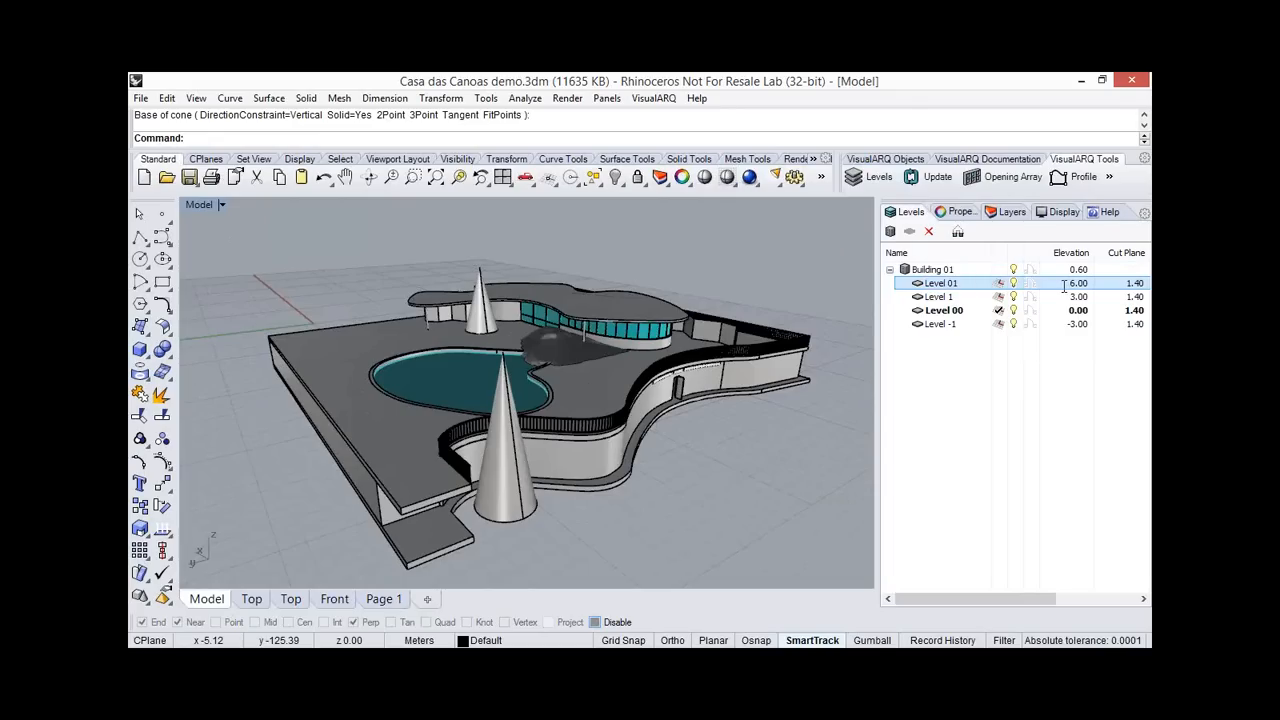
{"action": "left_click", "coordinate": [1062, 284]}
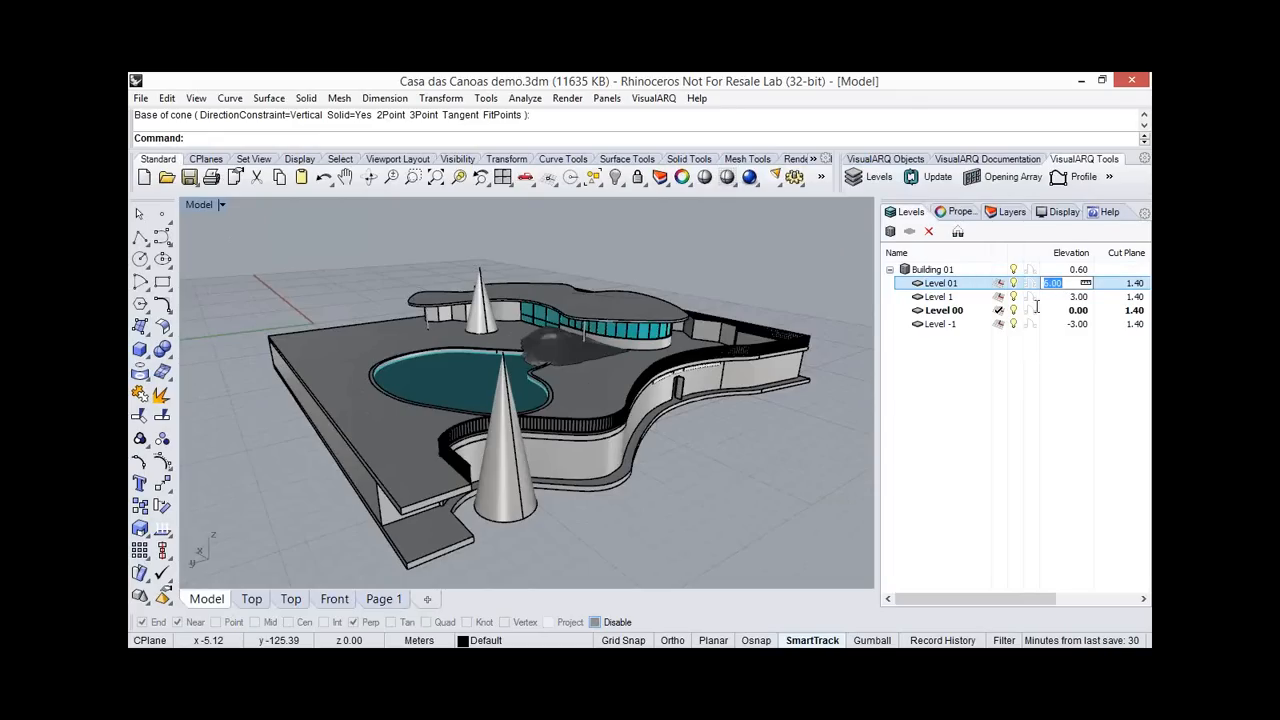
{"action": "left_click", "coordinate": [825, 400]}
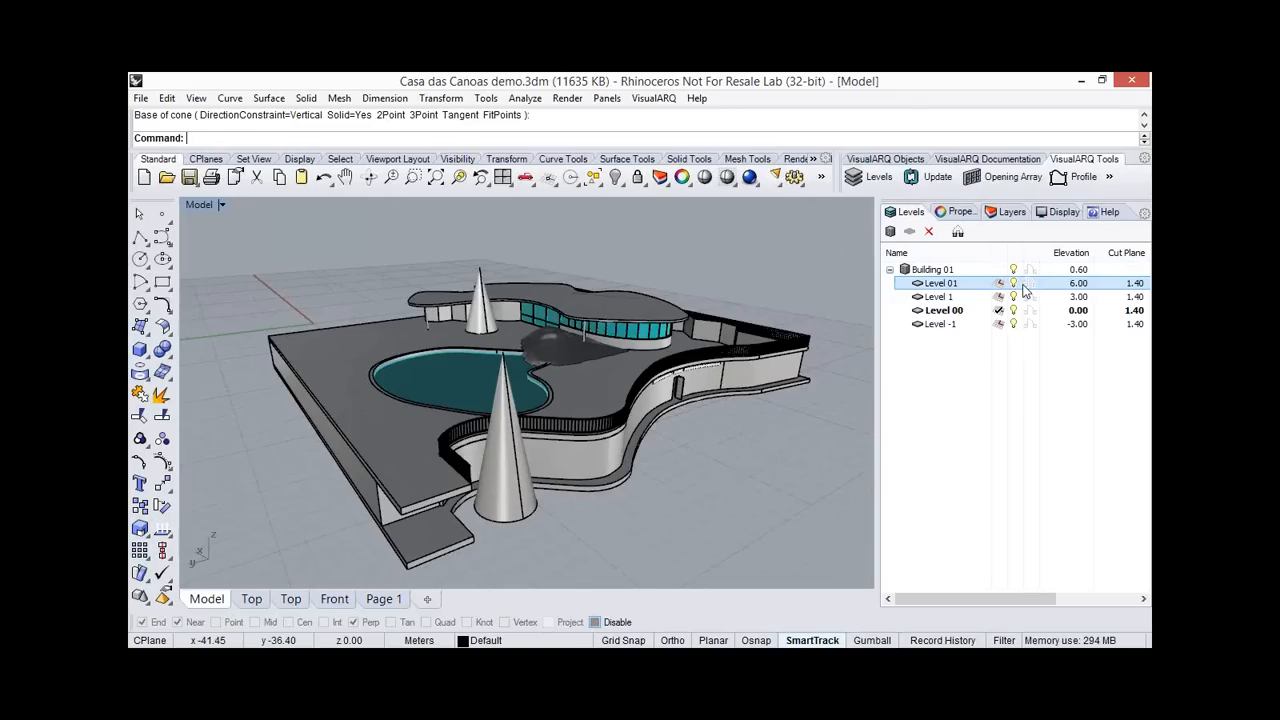
Hide Level 1 and the level above it in the Model viewport.
{"action": "left_click", "coordinate": [1063, 296], "text": "shift"}
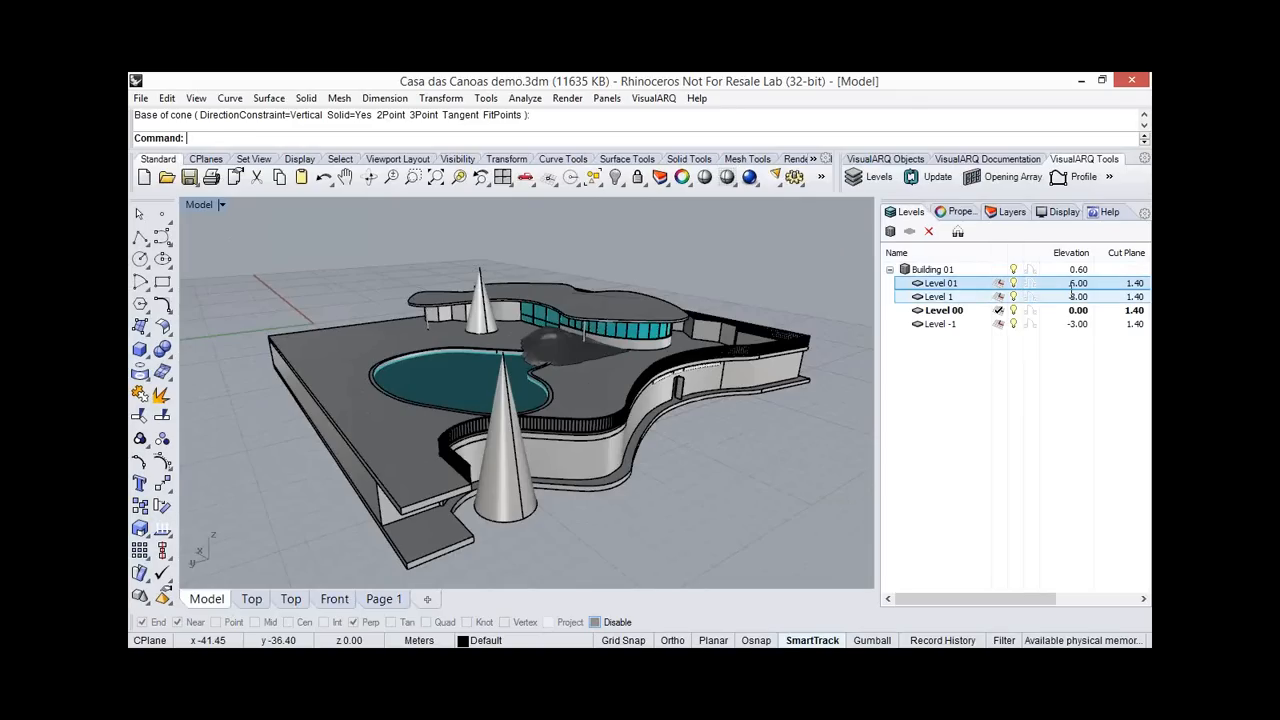
{"action": "left_click", "coordinate": [1013, 298]}
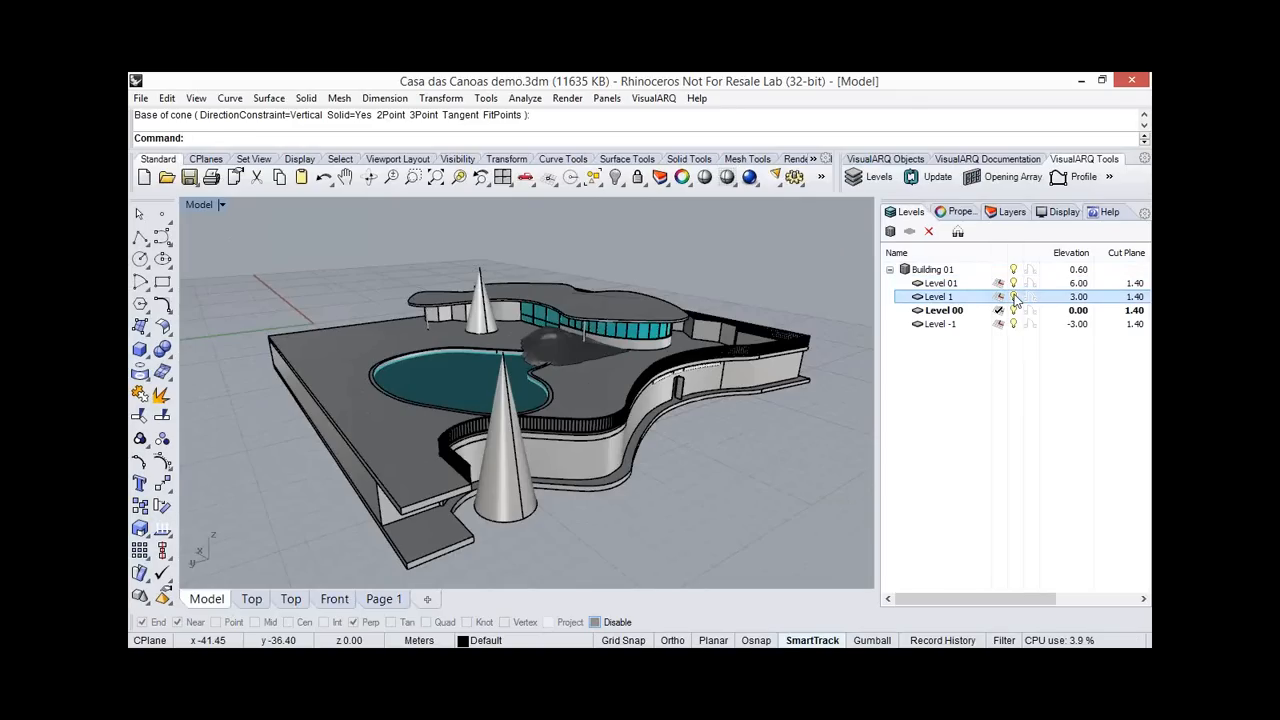
{"action": "left_click", "coordinate": [1014, 298]}
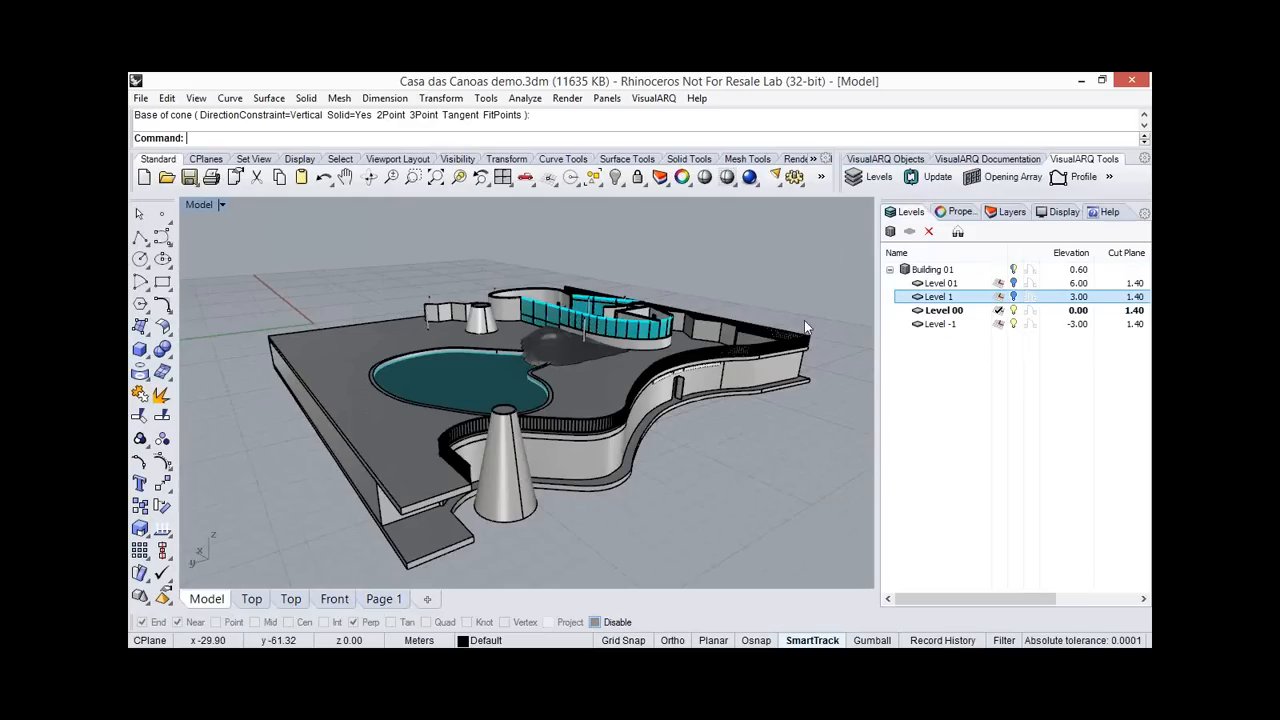
Examine the exposed Level 00 interior walls, glazing and openings from several angles, briefly selecting an interior door.
{"action": "right_click_drag", "start_coordinate": [619, 370], "coordinate": [686, 362]}
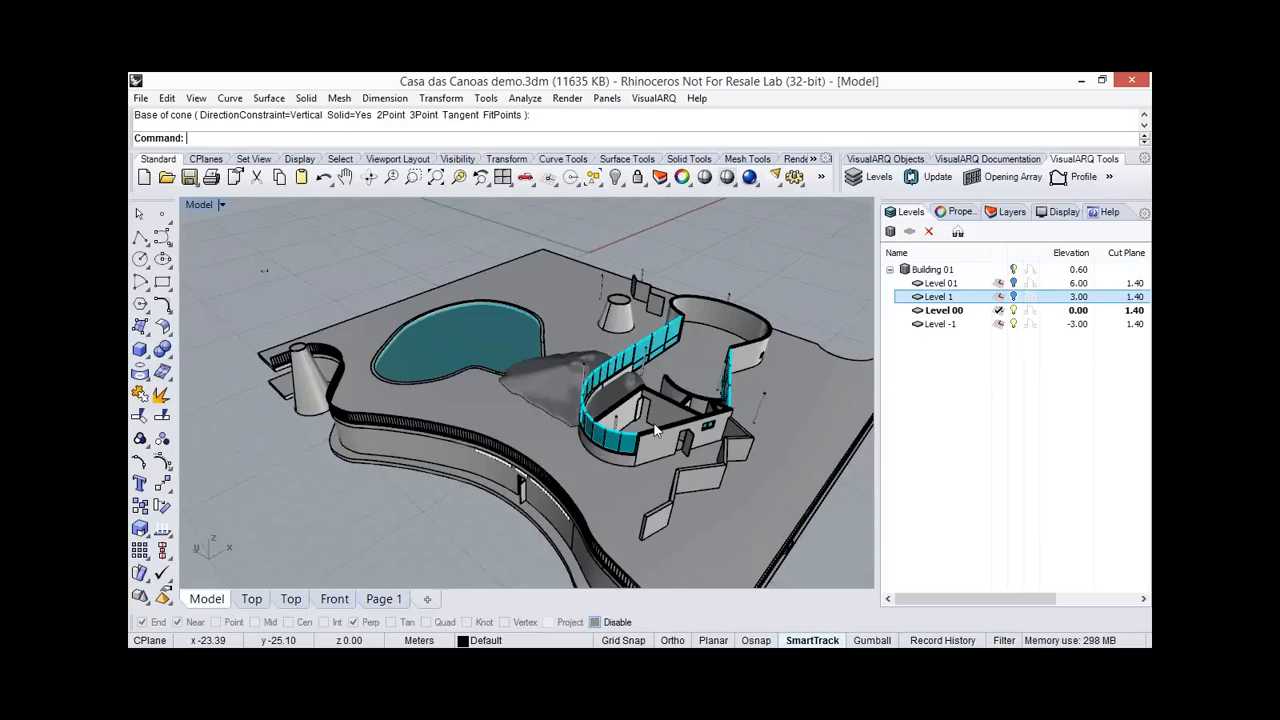
{"action": "scroll", "coordinate": [655, 430], "scroll_direction": "up", "scroll_amount": 2}
{"action": "scroll", "coordinate": [670, 400], "scroll_direction": "up", "scroll_amount": 3}
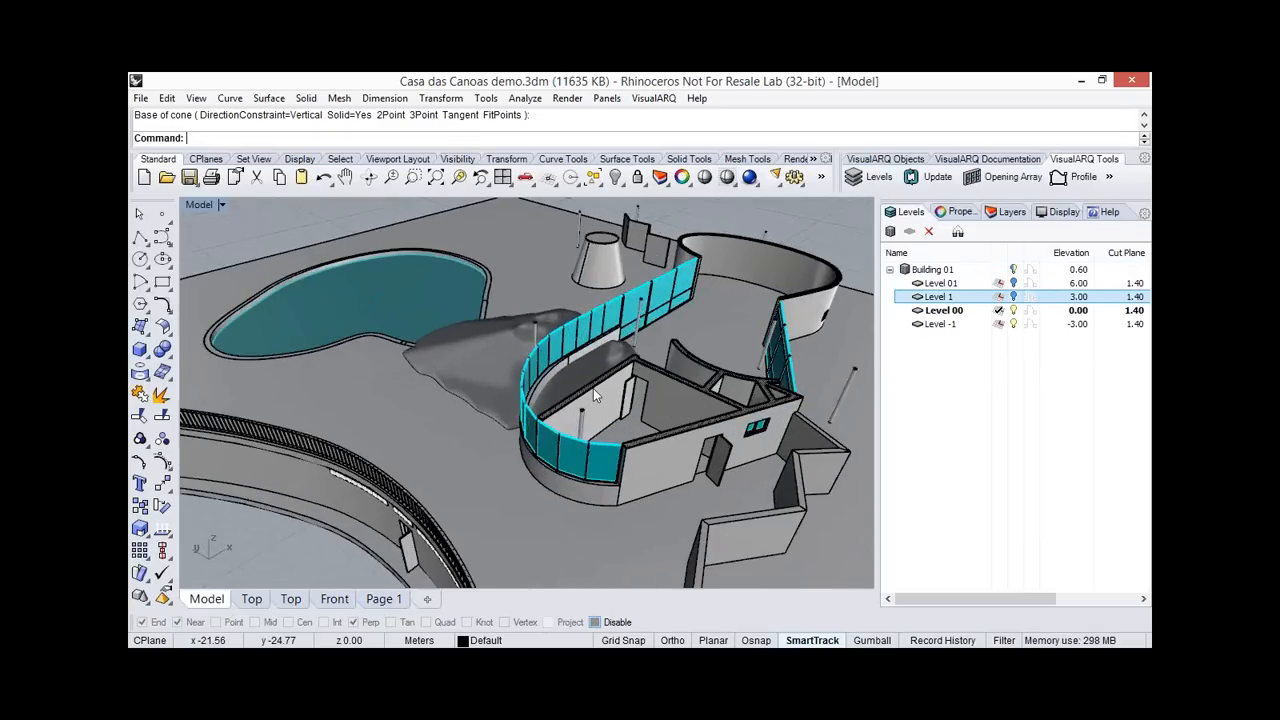
{"action": "scroll", "coordinate": [638, 376], "scroll_direction": "up", "scroll_amount": 2}
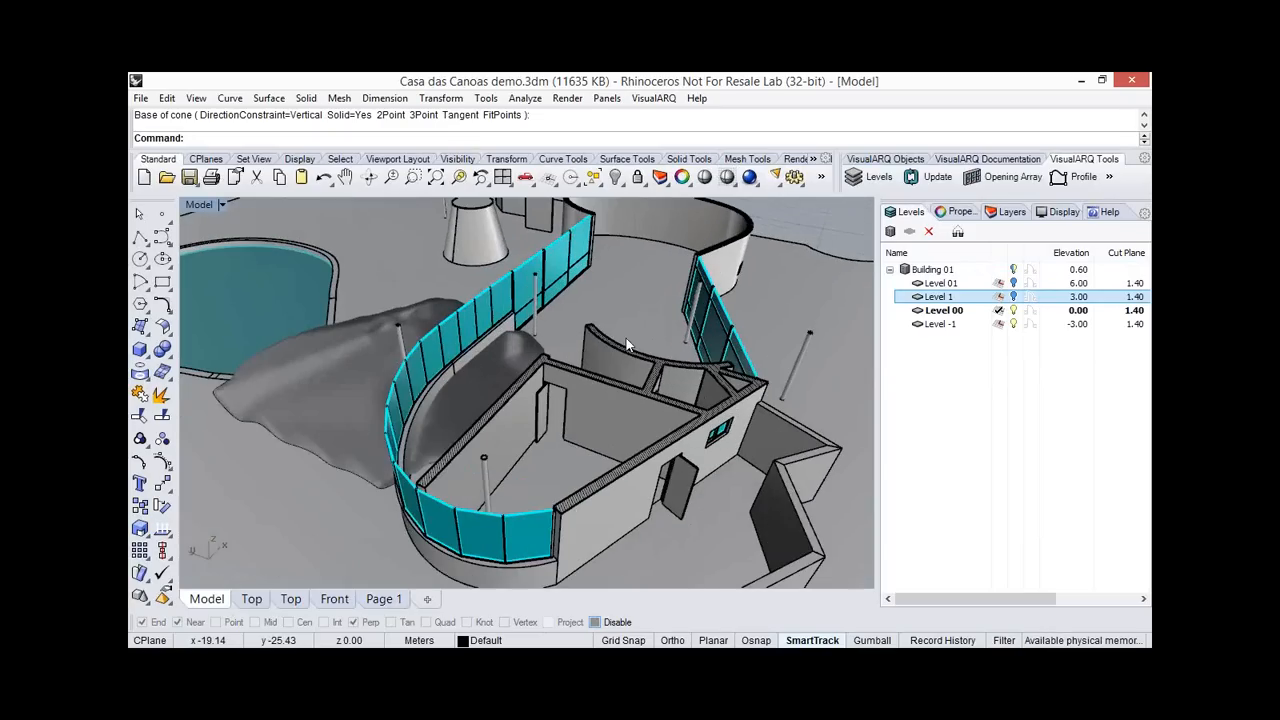
{"action": "right_click_drag", "start_coordinate": [620, 362], "coordinate": [620, 400]}
{"action": "scroll", "coordinate": [620, 362], "scroll_direction": "down", "scroll_amount": 2}
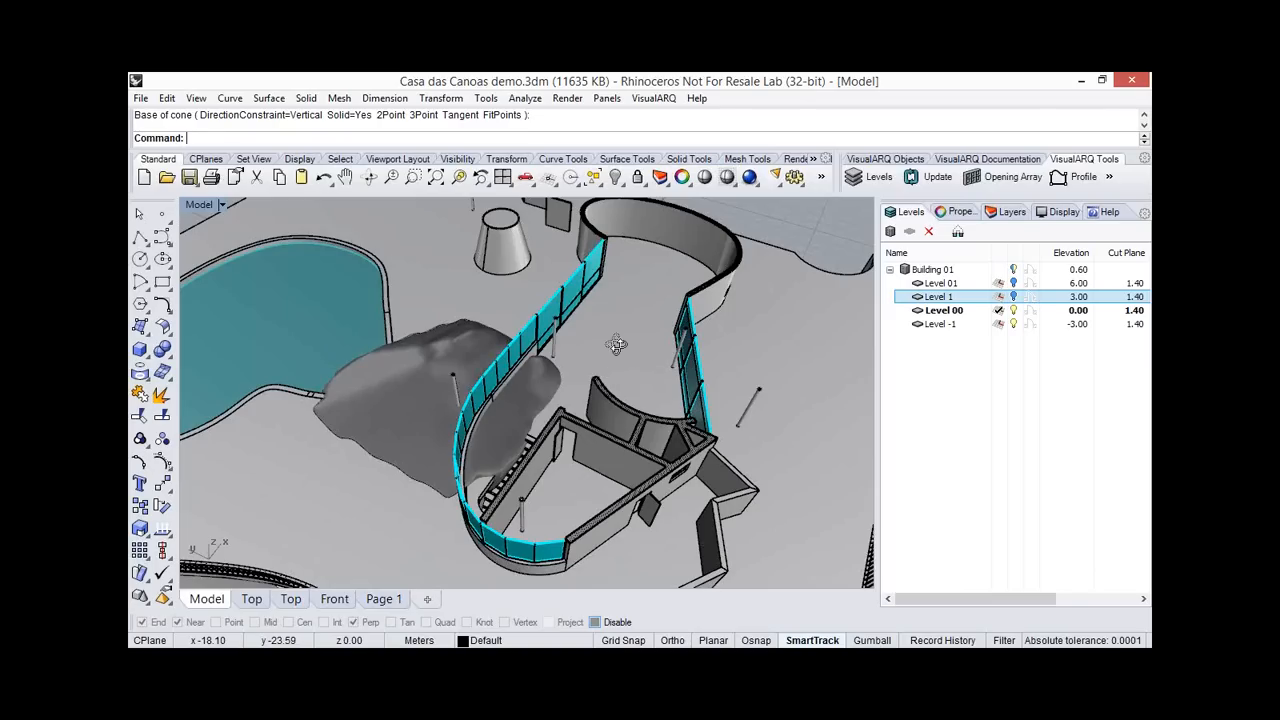
{"action": "right_click_drag", "start_coordinate": [617, 345], "coordinate": [612, 351]}
{"action": "scroll", "coordinate": [583, 396], "scroll_direction": "up", "scroll_amount": 2}
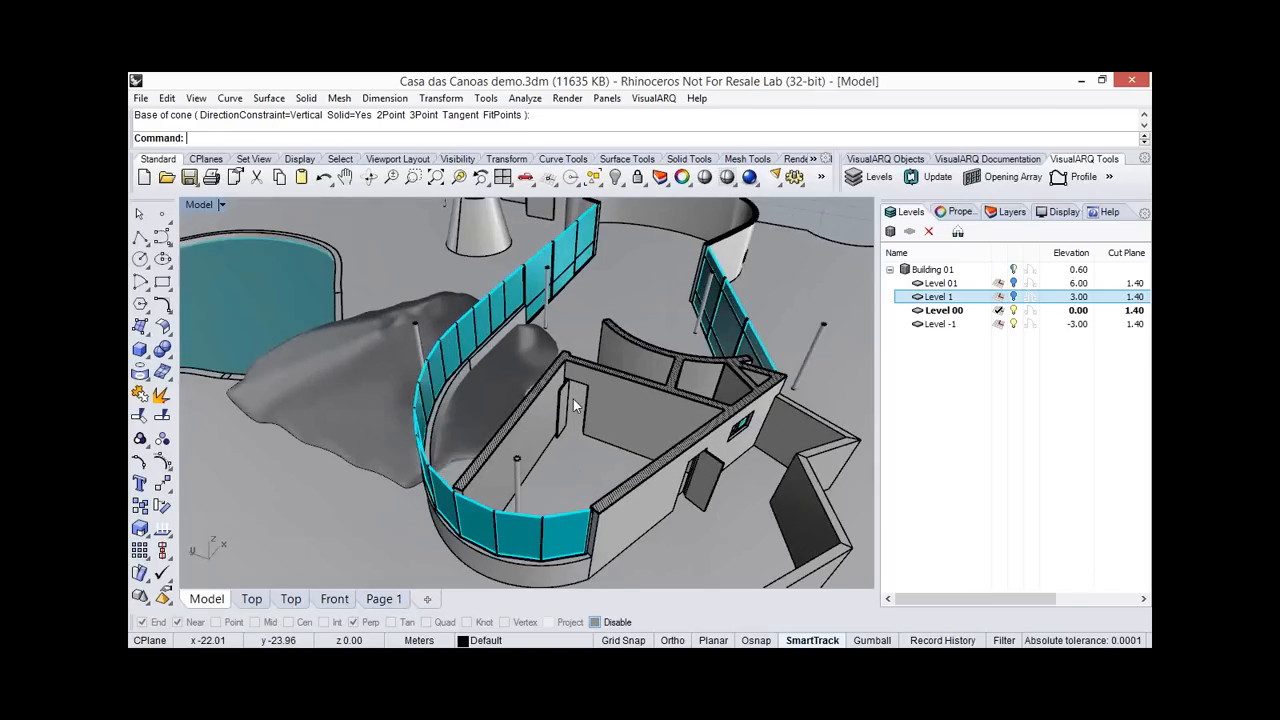
{"action": "scroll", "coordinate": [567, 410], "scroll_direction": "up", "scroll_amount": 2}
{"action": "left_click", "coordinate": [561, 418]}
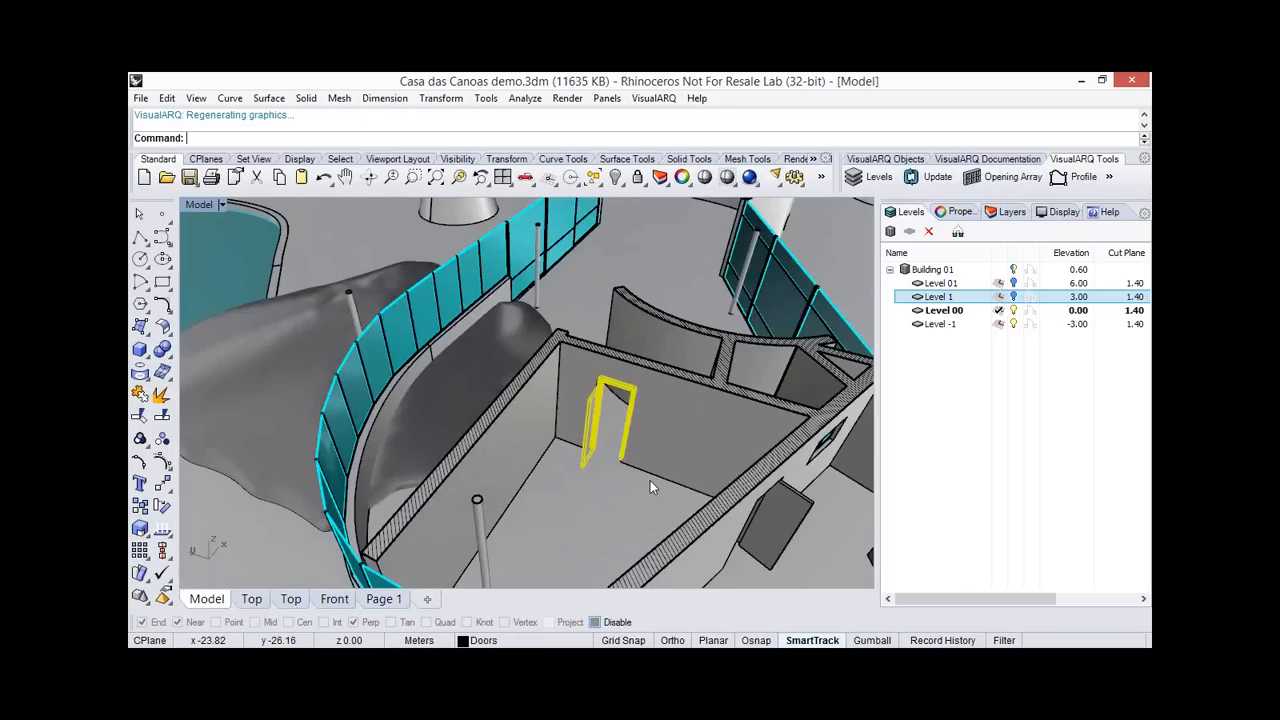
{"action": "scroll", "coordinate": [650, 487], "scroll_direction": "down", "scroll_amount": 5}
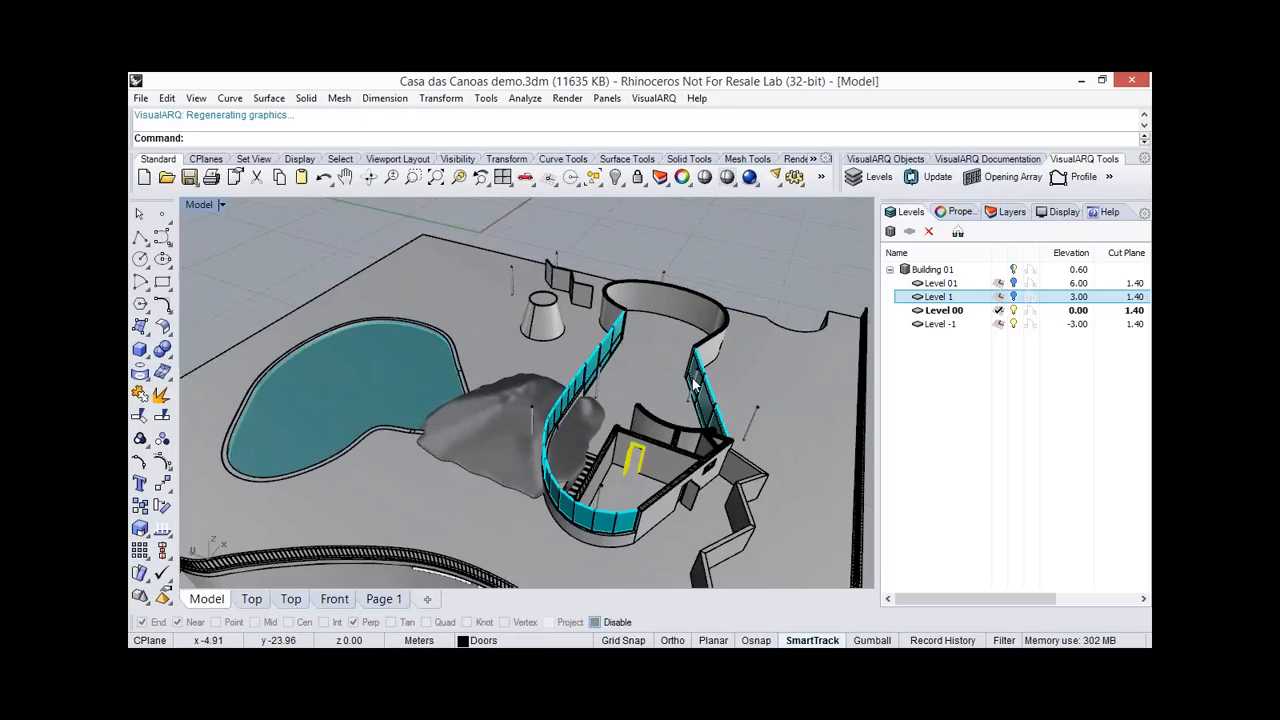
{"action": "right_click_drag", "start_coordinate": [712, 267], "coordinate": [744, 243]}
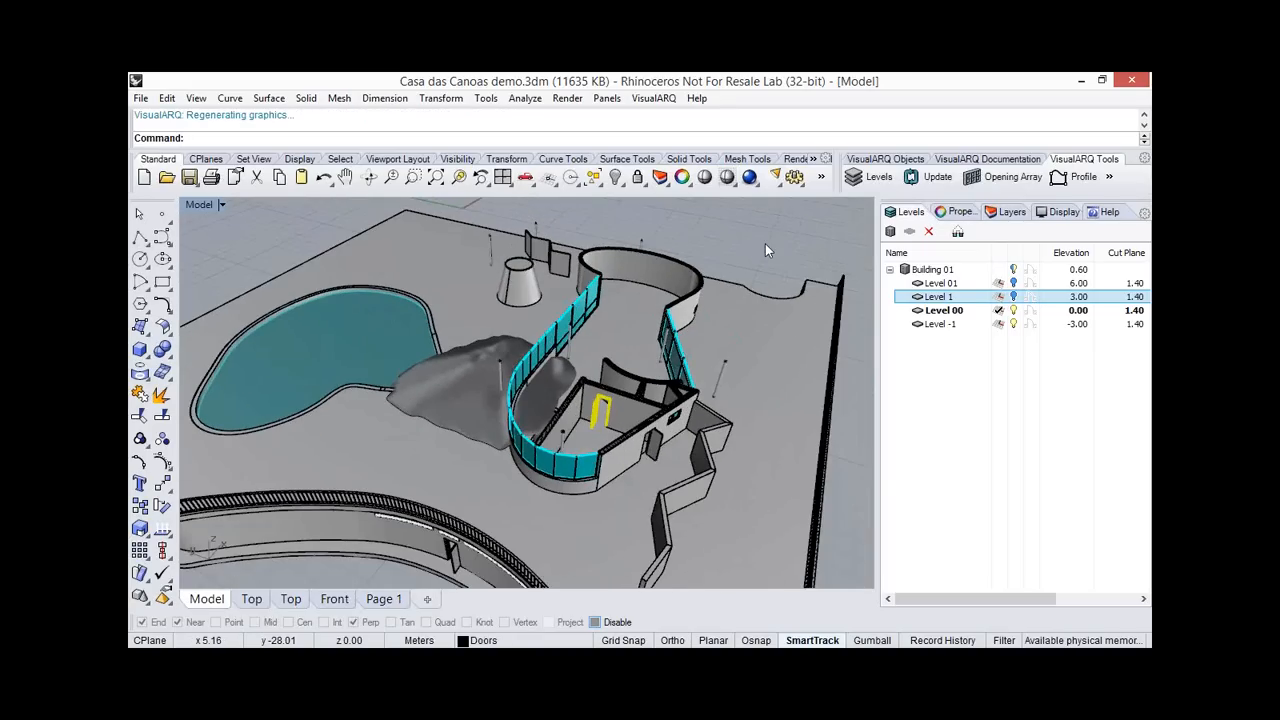
{"action": "left_click", "coordinate": [765, 243]}
Make Level -1 the active level and hide Level 00 to expose the basement rooms from above.
{"action": "left_click", "coordinate": [1006, 324]}
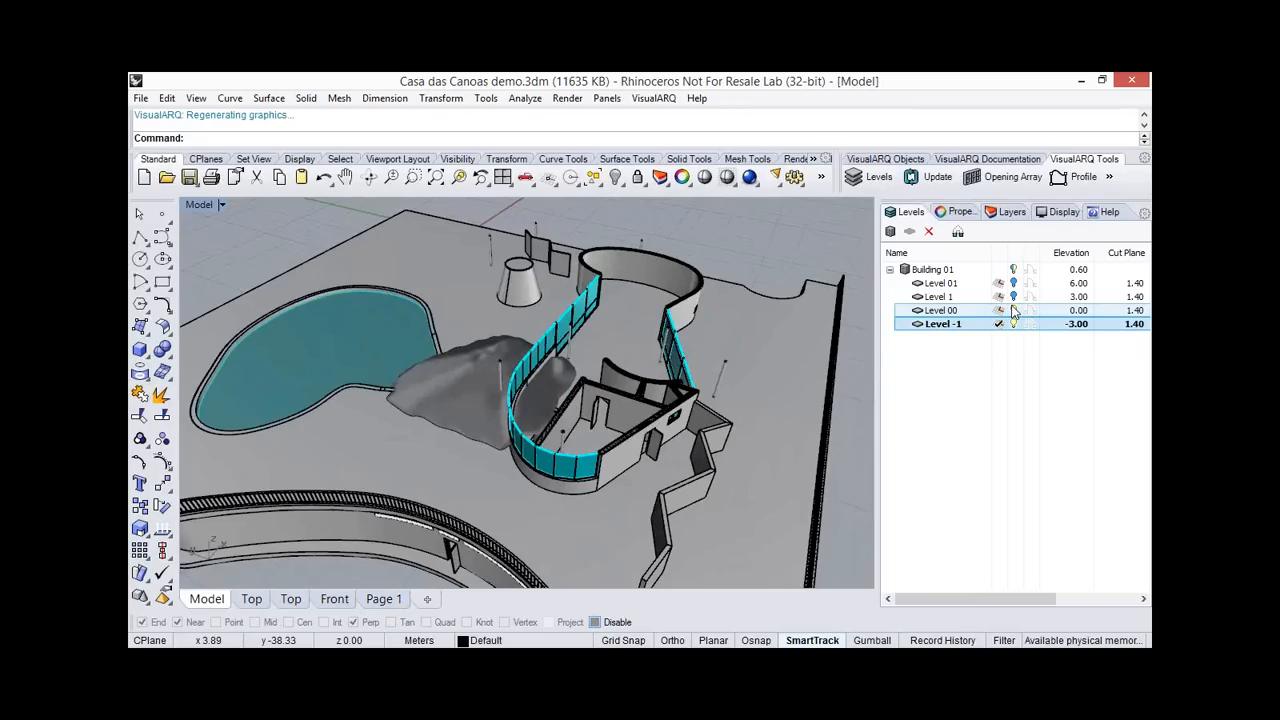
{"action": "left_click", "coordinate": [1013, 311]}
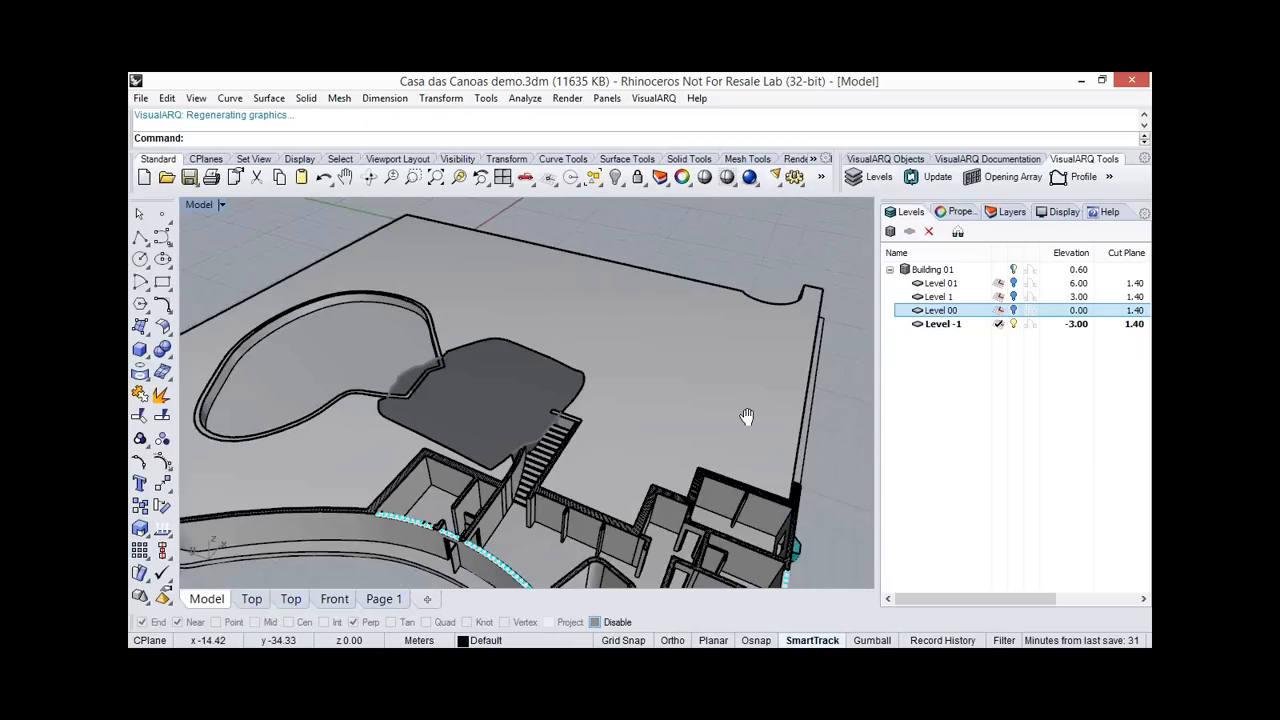
{"action": "right_click_drag", "start_coordinate": [747, 417], "coordinate": [645, 377], "text": "shift"}
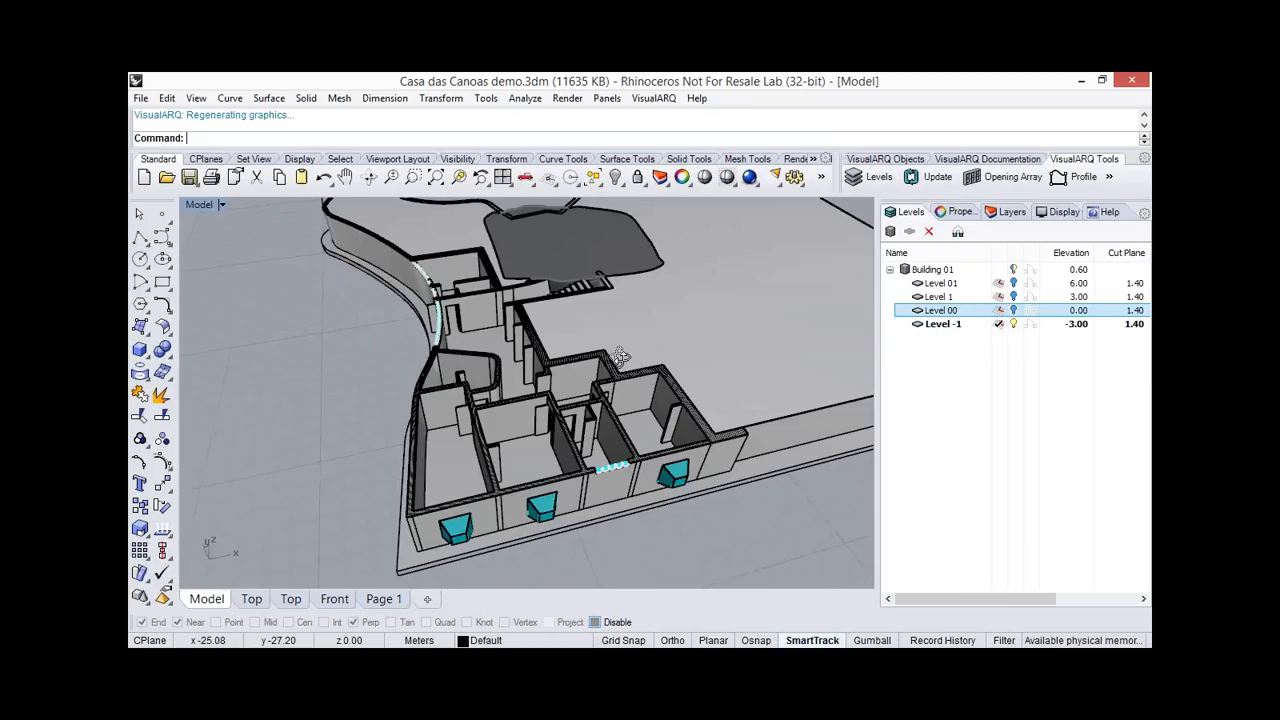
{"action": "right_click_drag", "start_coordinate": [620, 357], "coordinate": [580, 360]}
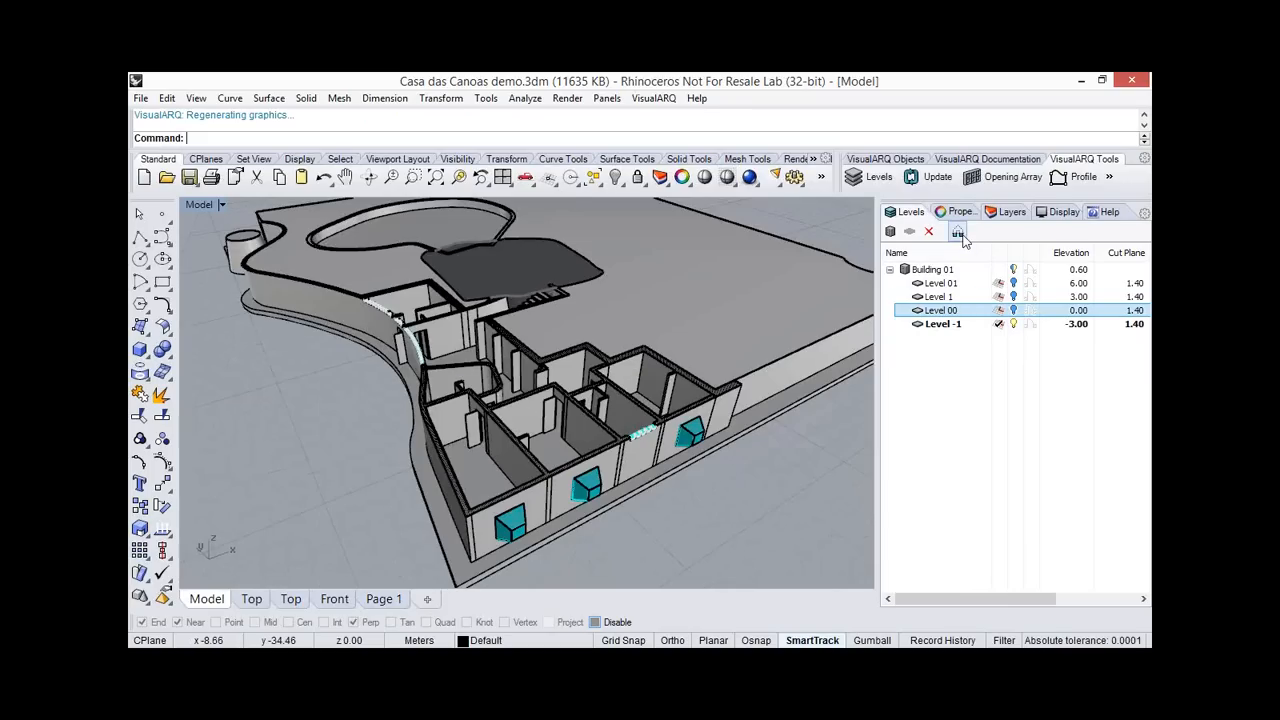
Enable the level cut plane for Level -1 in the Model viewport and in the first Top viewport, isolating Level -1 there.
{"action": "left_click", "coordinate": [970, 324]}
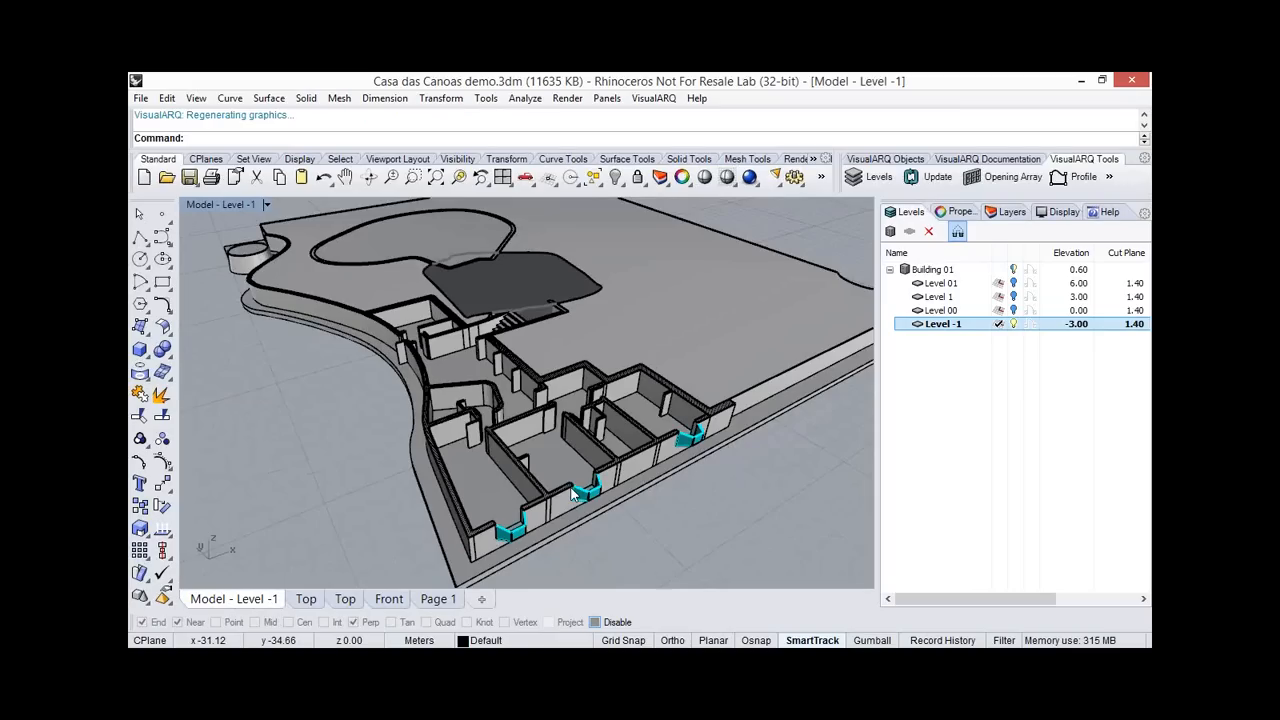
{"action": "left_click", "coordinate": [306, 599]}
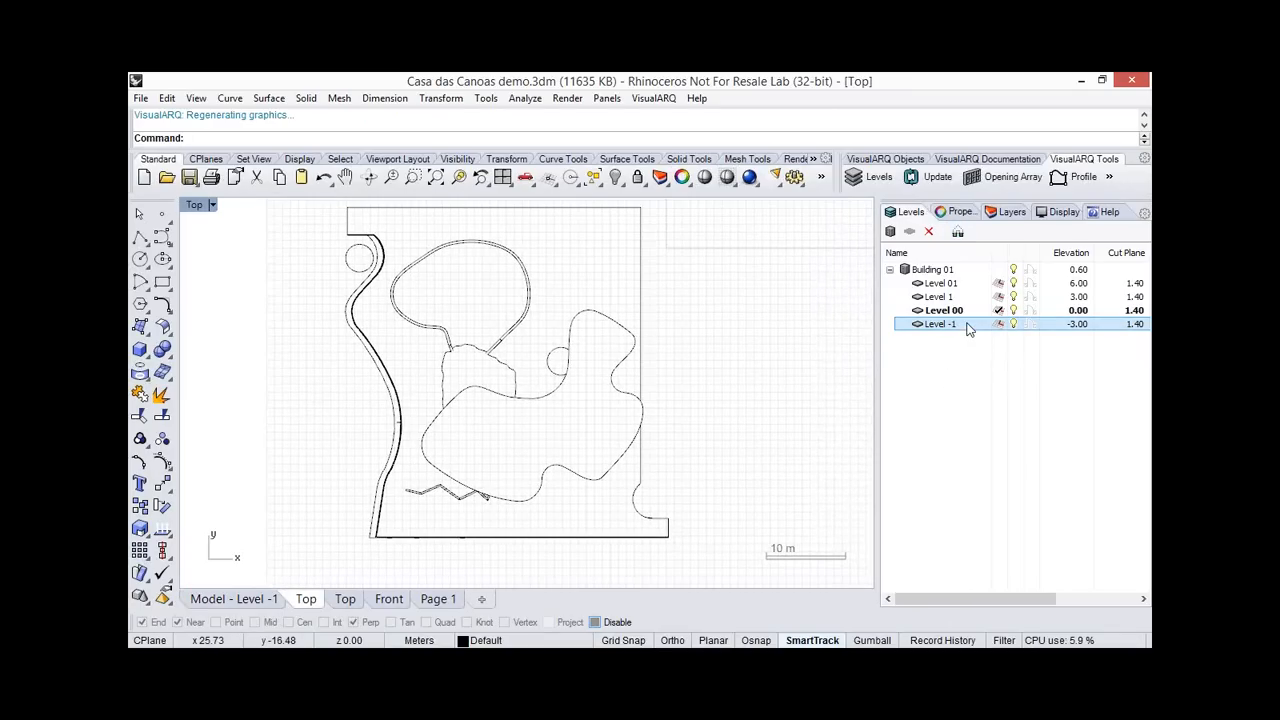
{"action": "left_click", "coordinate": [957, 233]}
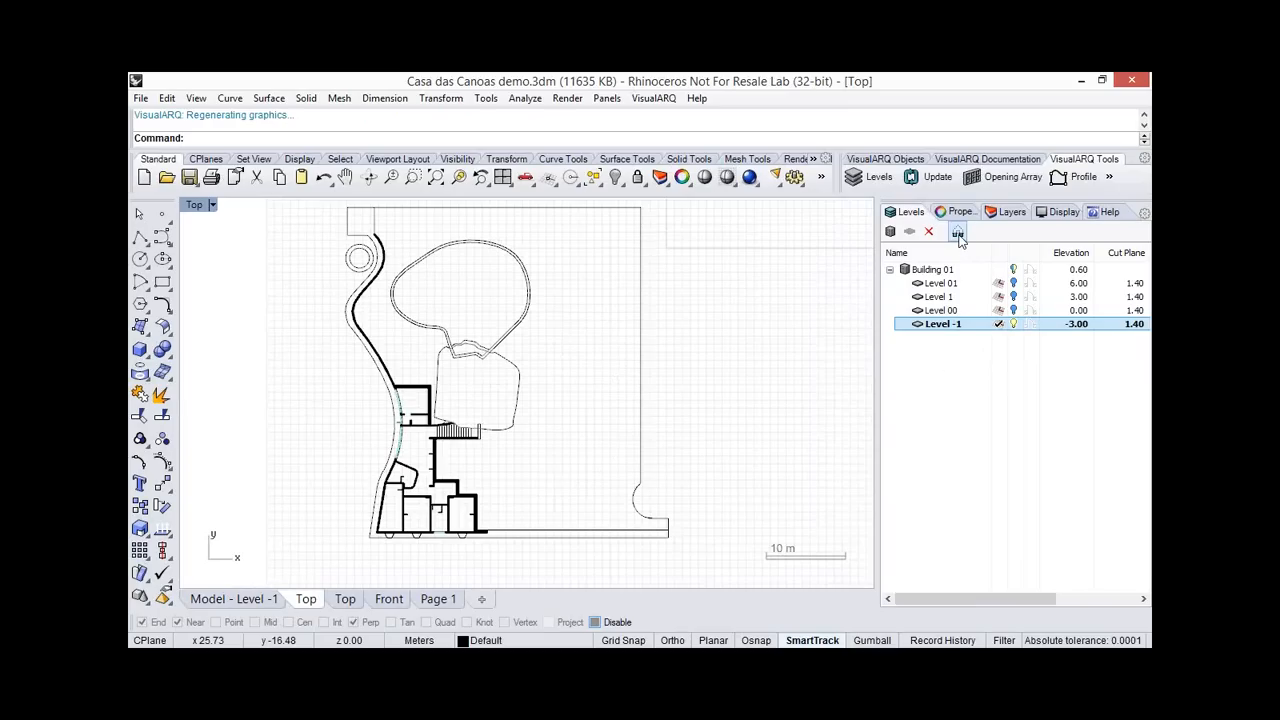
{"action": "left_click", "coordinate": [957, 234]}
Examine the Level -1 floor plan up close, including the hatched wall sections, wall joints and door swings.
{"action": "scroll", "coordinate": [519, 486], "scroll_direction": "up", "scroll_amount": 10}
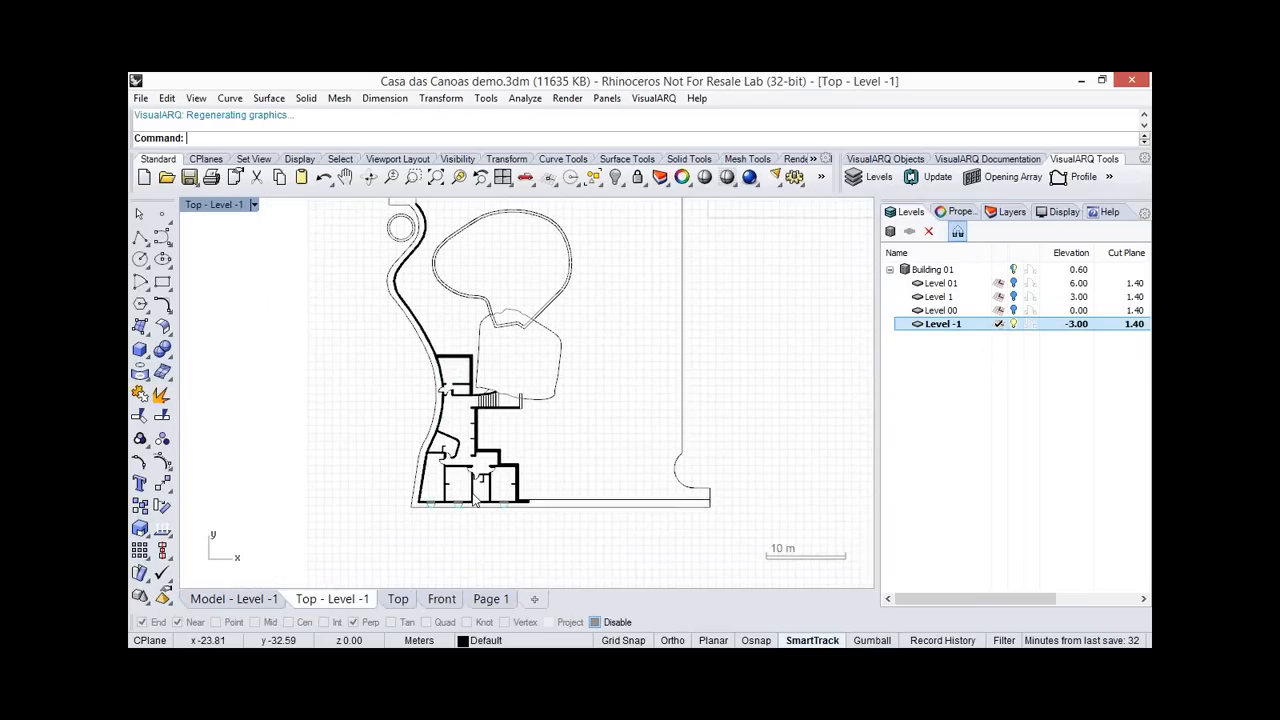
{"action": "right_click_drag", "start_coordinate": [488, 385], "coordinate": [528, 400]}
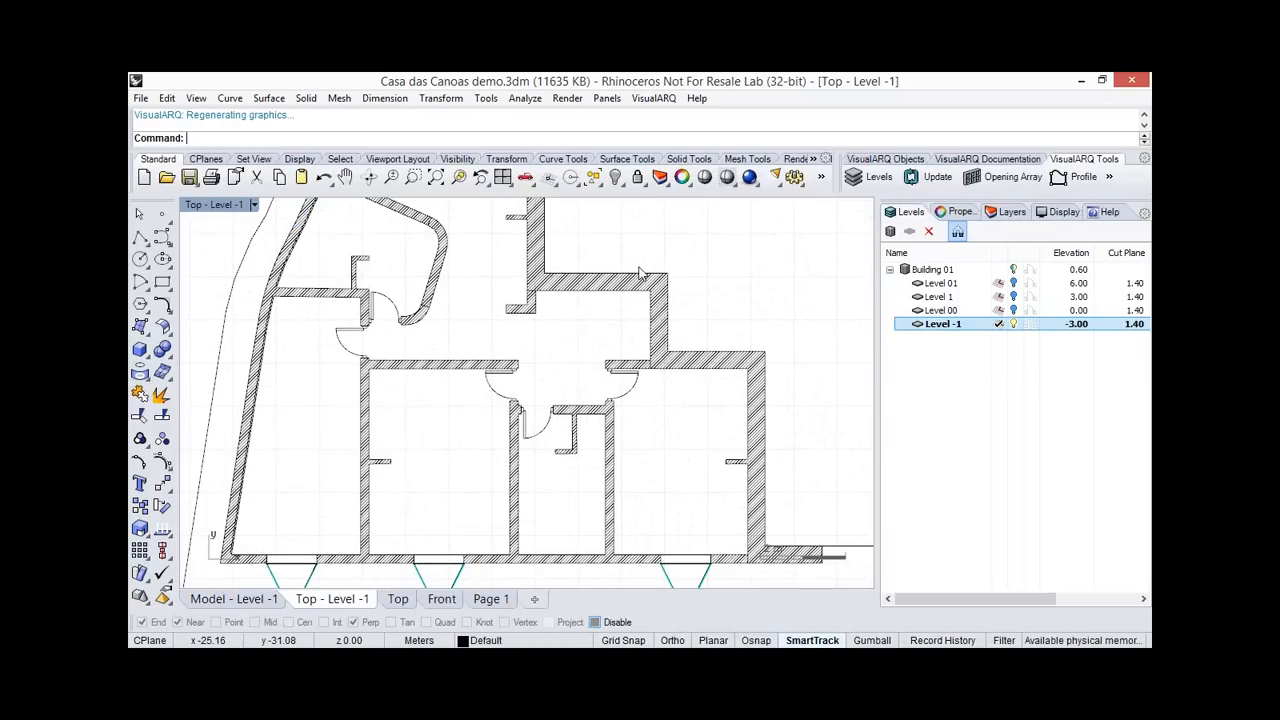
{"action": "scroll", "coordinate": [651, 268], "scroll_direction": "up", "scroll_amount": 3}
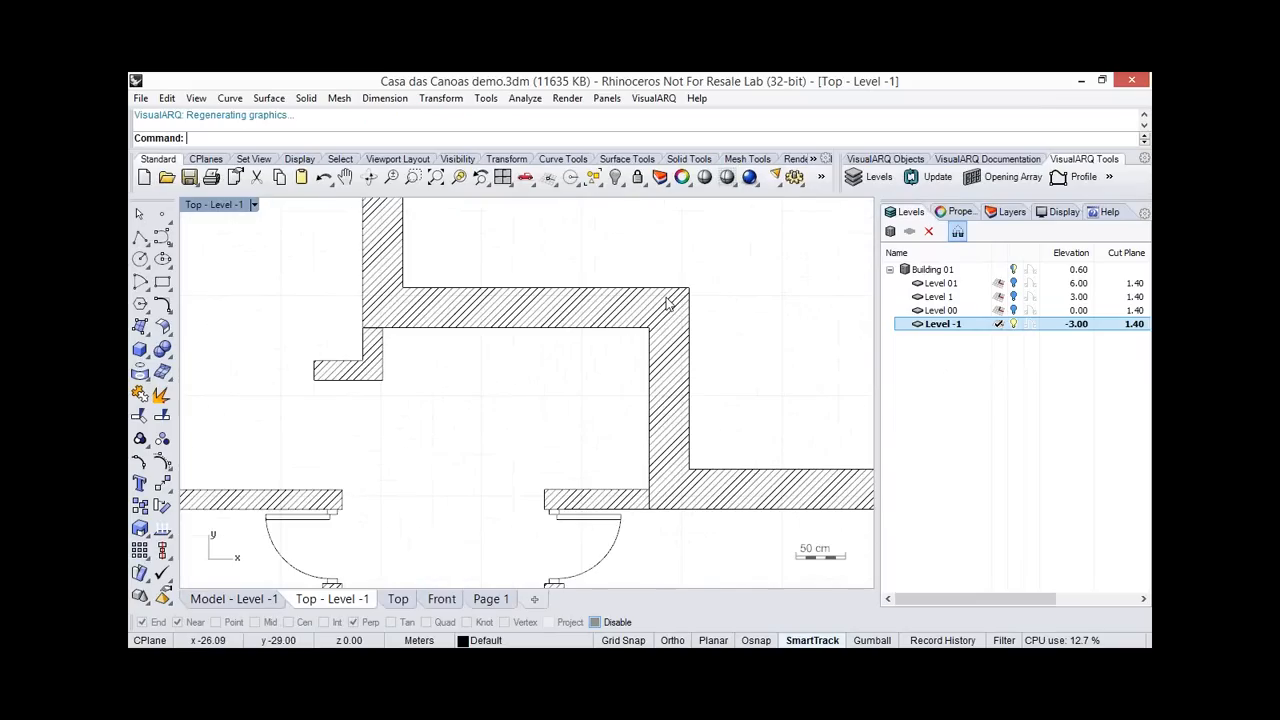
{"action": "scroll", "coordinate": [666, 294], "scroll_direction": "down", "scroll_amount": 2}
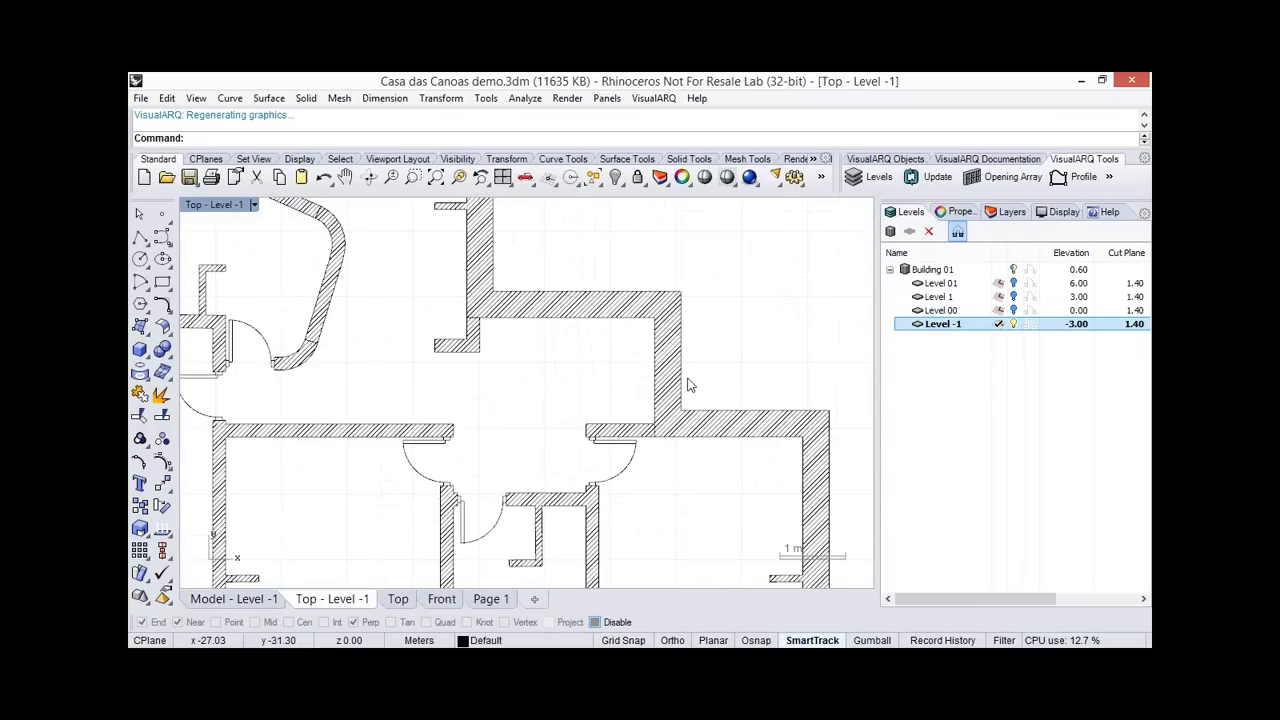
{"action": "scroll", "coordinate": [688, 385], "scroll_direction": "down", "scroll_amount": 2}
{"action": "scroll", "coordinate": [370, 380], "scroll_direction": "up", "scroll_amount": 2}
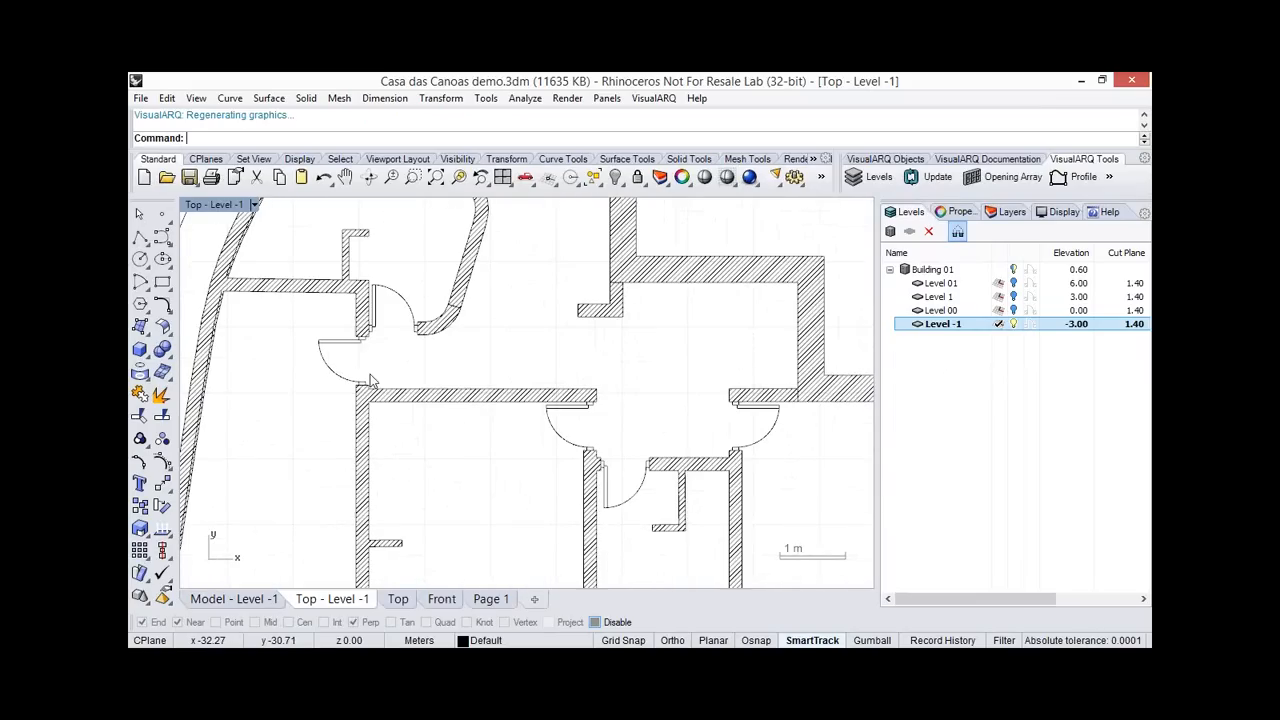
{"action": "scroll", "coordinate": [370, 338], "scroll_direction": "down", "scroll_amount": 5}
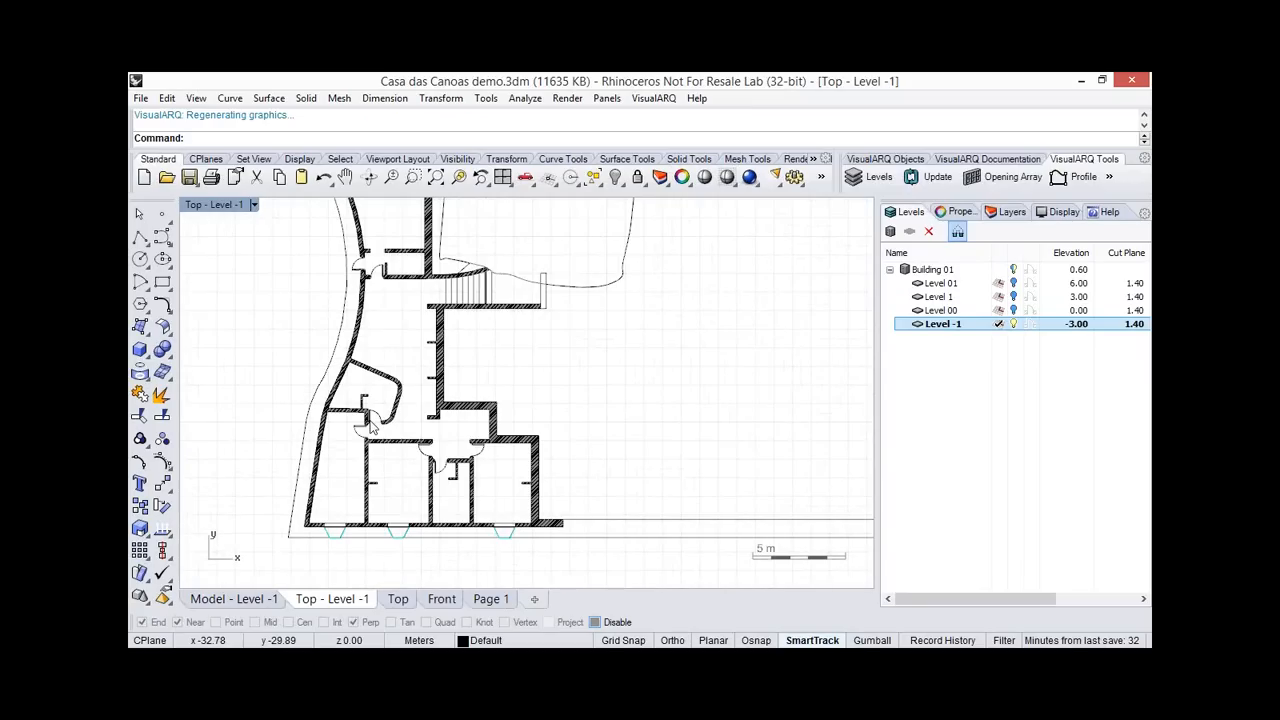
{"action": "scroll", "coordinate": [370, 424], "scroll_direction": "down", "scroll_amount": 2}
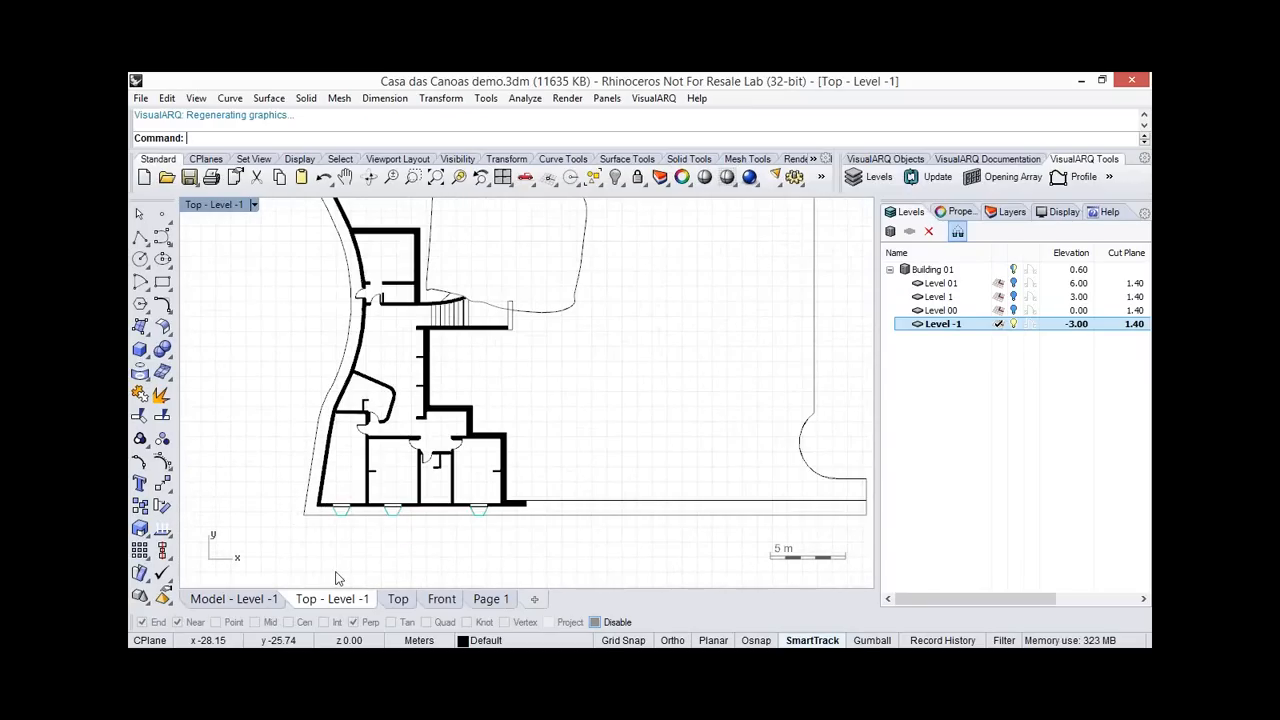
{"action": "right_click_drag", "start_coordinate": [337, 573], "coordinate": [317, 591]}
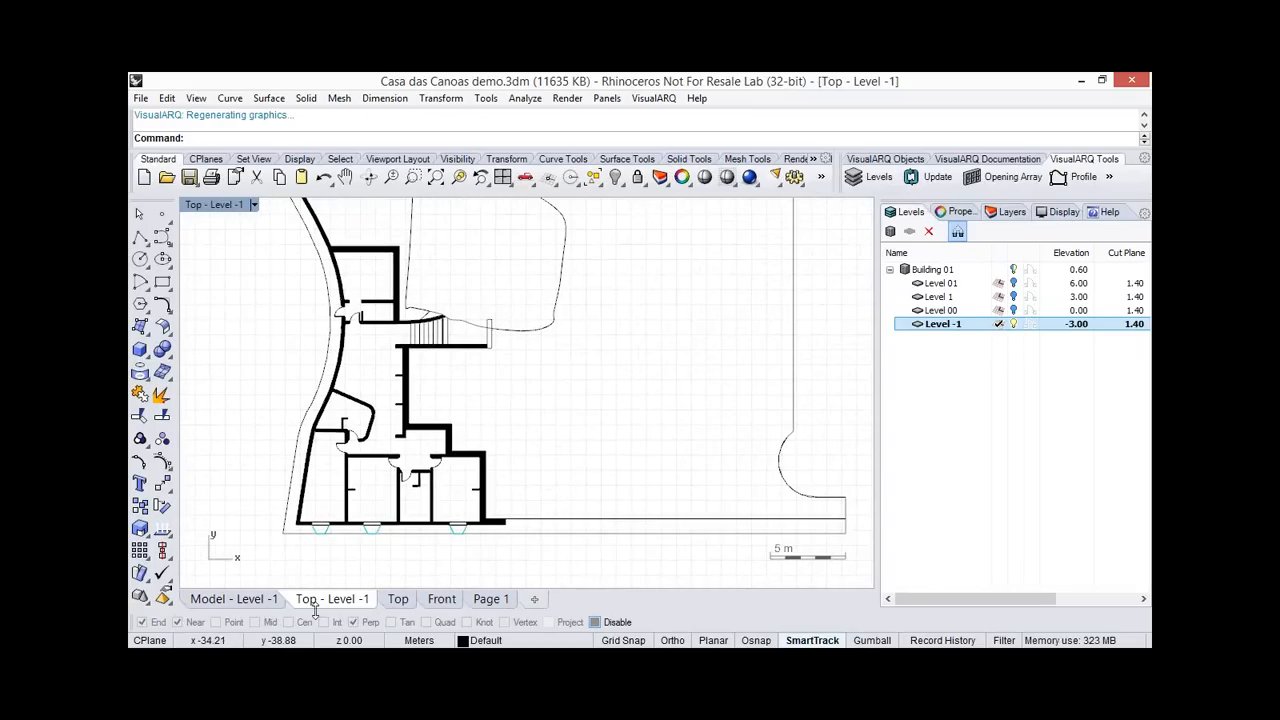
Switch the Top viewport's floor plan to Level 00, and after that to Level 1.
{"action": "left_click", "coordinate": [969, 312]}
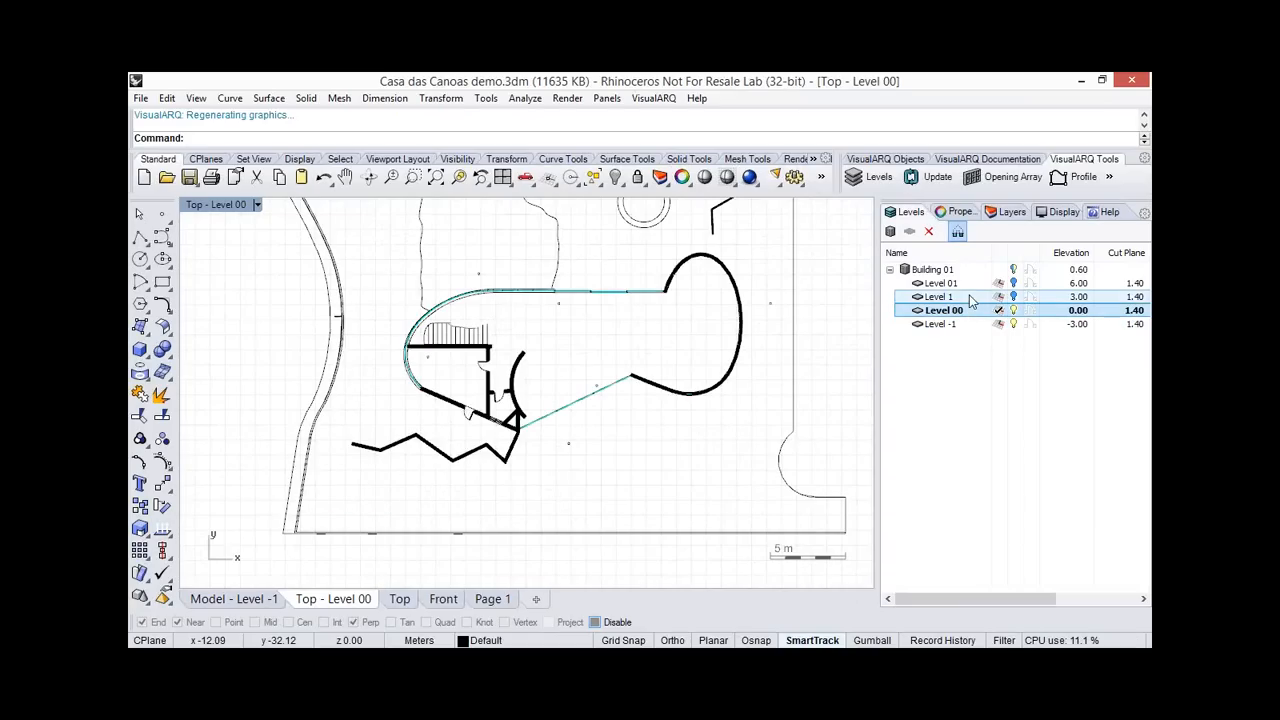
{"action": "left_click", "coordinate": [969, 297]}
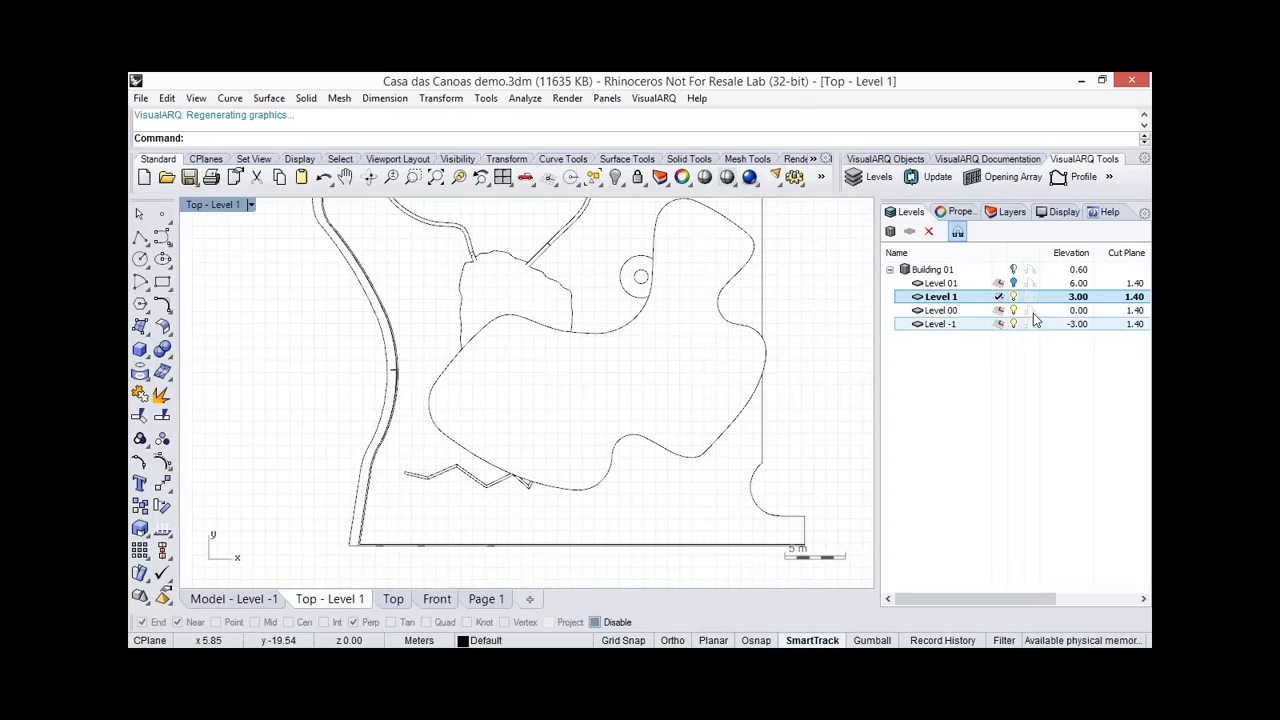
Display the cut sections of Level 00 and Level -1 within the Level 1 plan, and turn both off again.
{"action": "left_click", "coordinate": [1029, 314]}
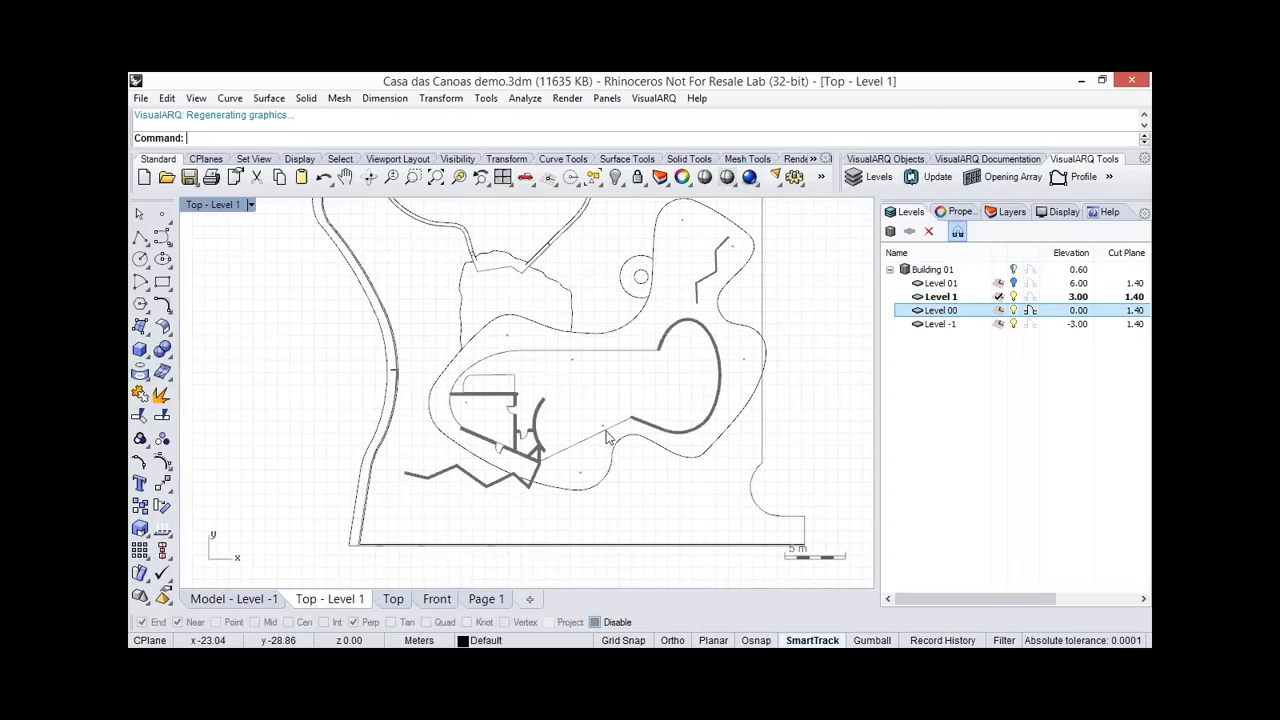
{"action": "left_click", "coordinate": [1035, 325]}
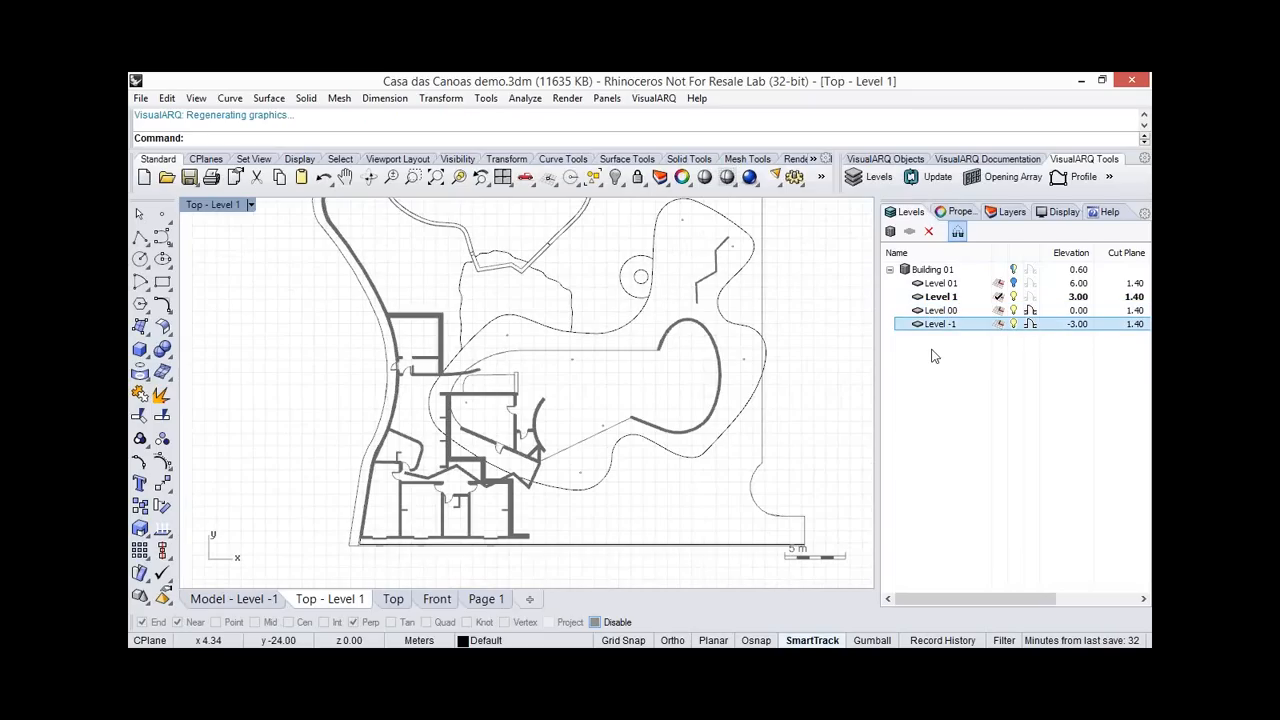
{"action": "left_click", "coordinate": [1030, 311]}
{"action": "left_click", "coordinate": [1032, 325]}
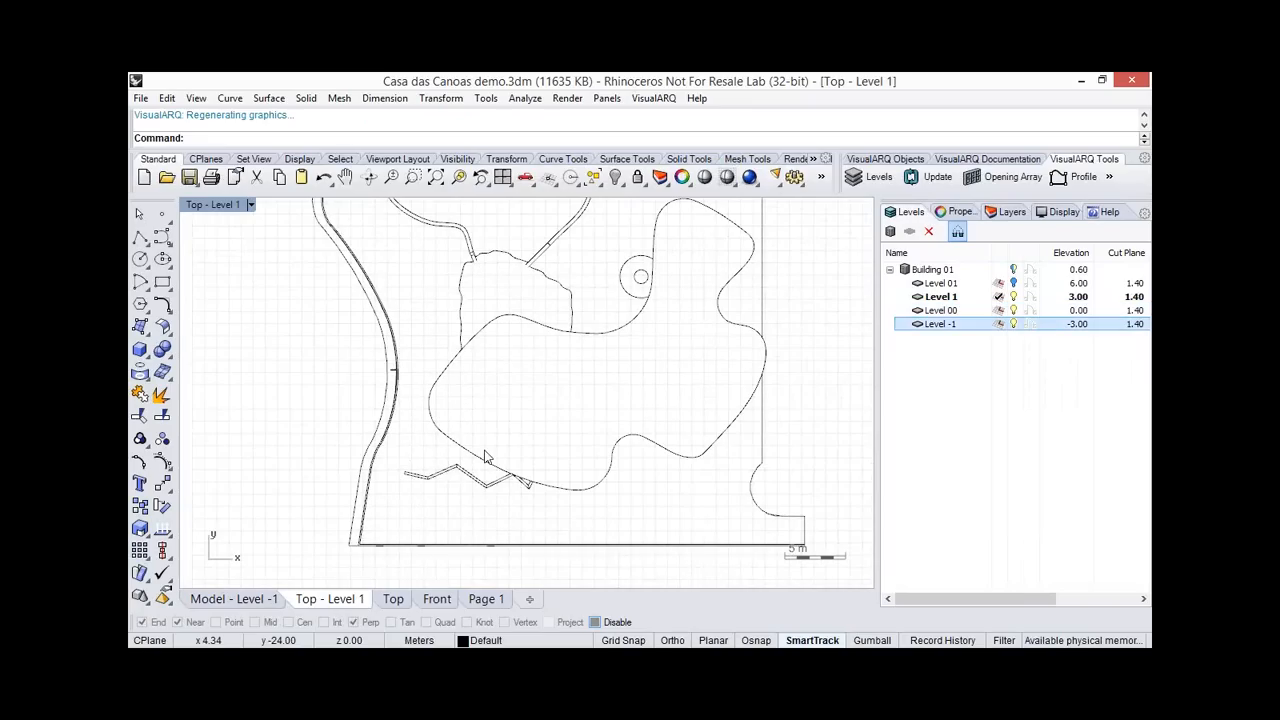
Show all levels of Building 01 in the Model viewport, then hide Level 1 together with the level above it.
{"action": "left_click", "coordinate": [261, 598]}
{"action": "right_click_drag", "start_coordinate": [528, 366], "coordinate": [552, 366]}
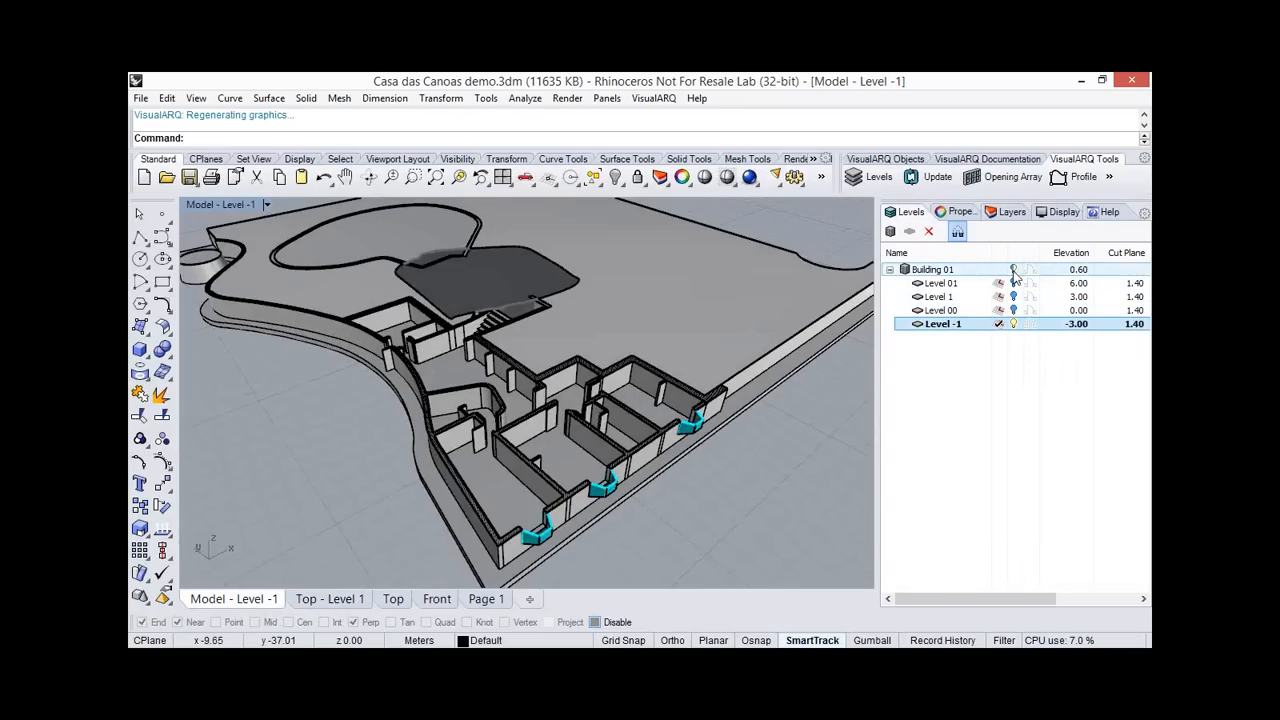
{"action": "left_click", "coordinate": [1013, 271]}
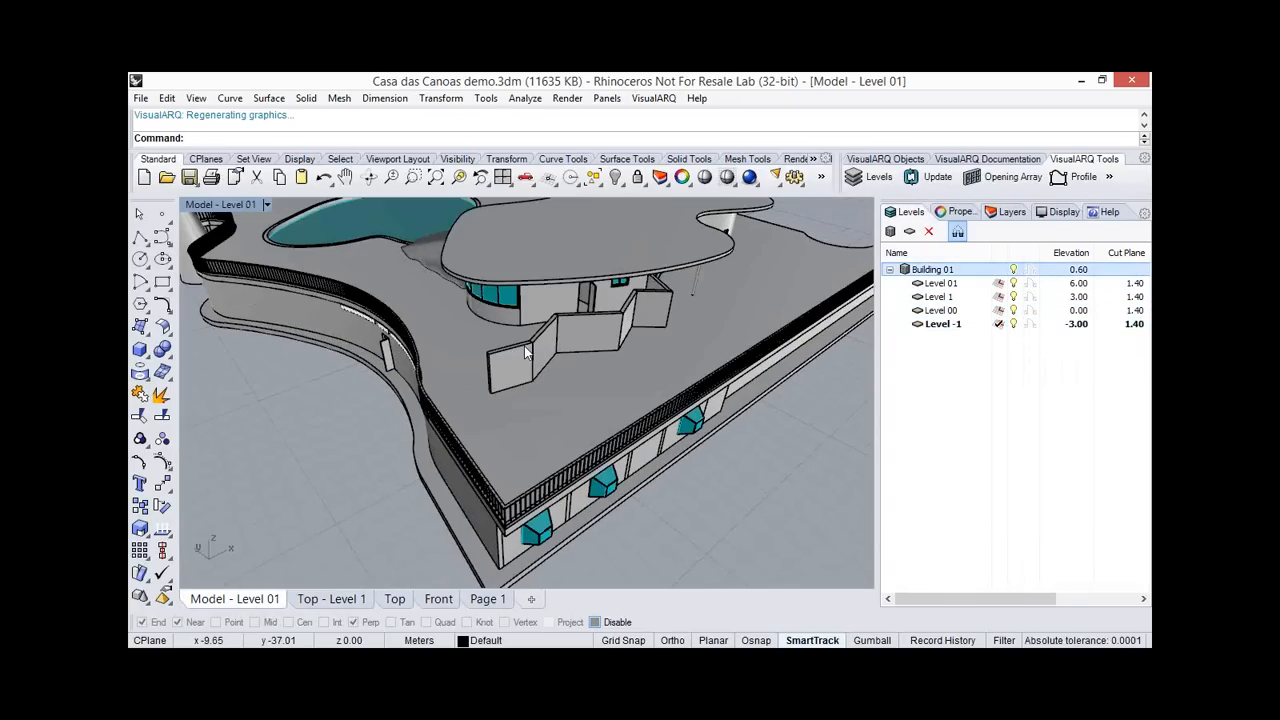
{"action": "right_click_drag", "start_coordinate": [527, 352], "coordinate": [538, 386]}
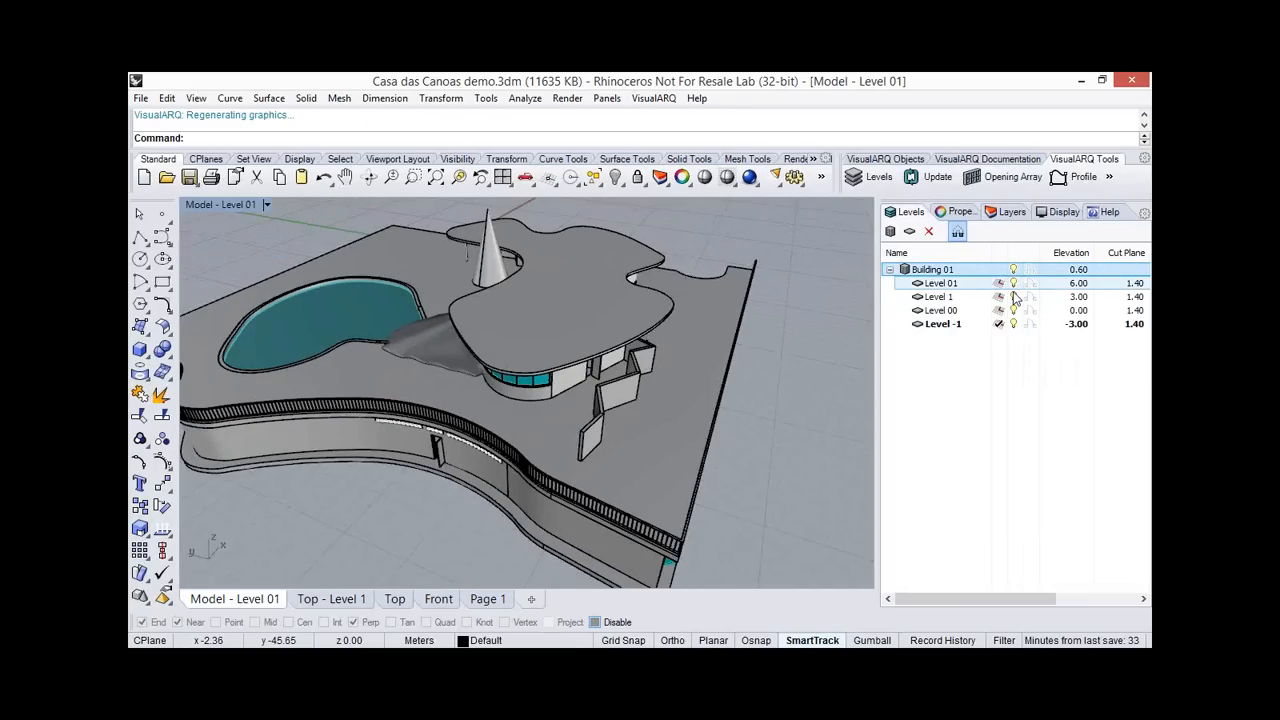
{"action": "left_click", "coordinate": [1015, 297]}
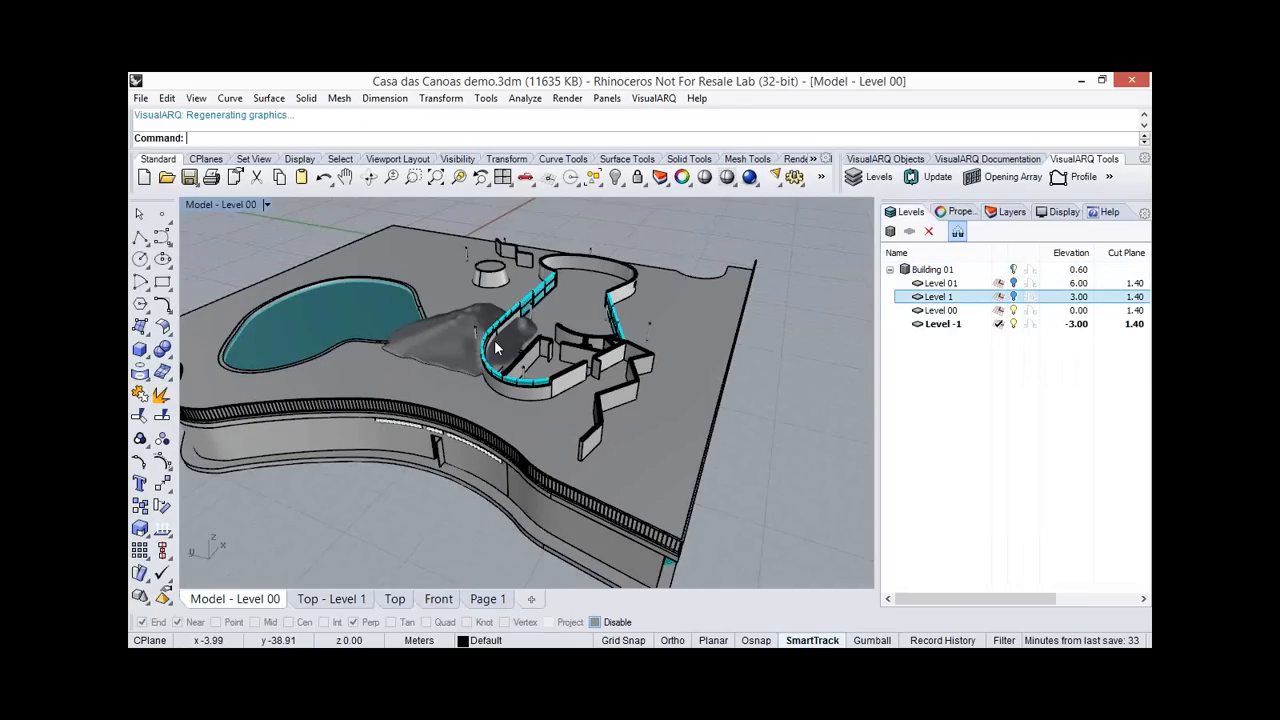
Examine the Level 00 cut in the 3D model up close, including the sectioned walls, staircase and curtain walls.
{"action": "scroll", "coordinate": [556, 356], "scroll_direction": "up", "scroll_amount": 5}
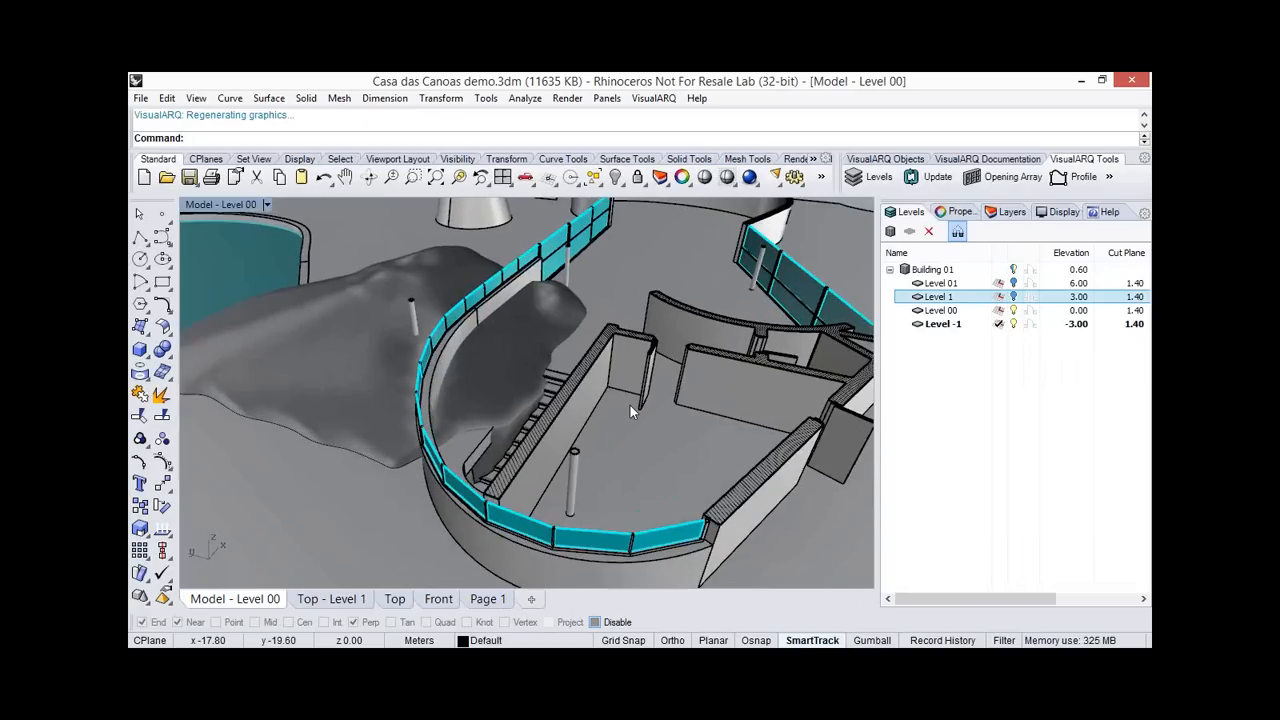
{"action": "right_click_drag", "start_coordinate": [630, 405], "coordinate": [612, 395]}
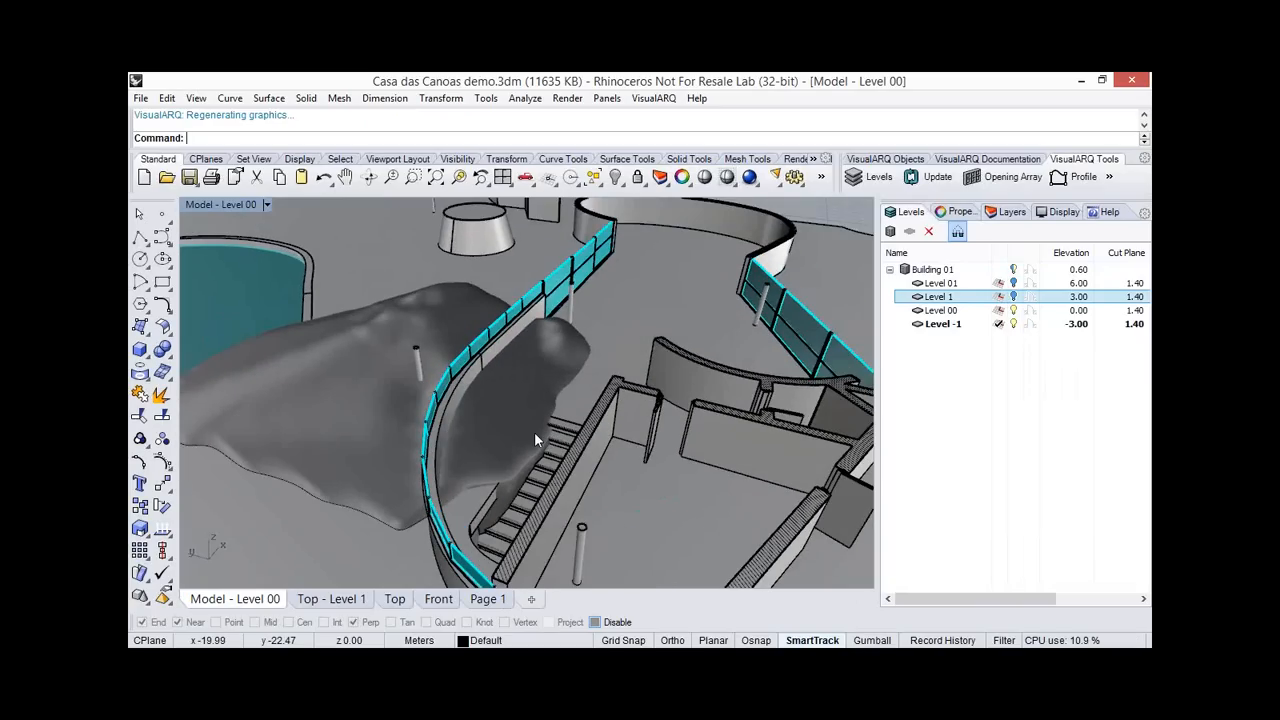
{"action": "right_click_drag", "start_coordinate": [647, 432], "coordinate": [344, 383]}
{"action": "right_click_drag", "start_coordinate": [624, 377], "coordinate": [699, 373]}
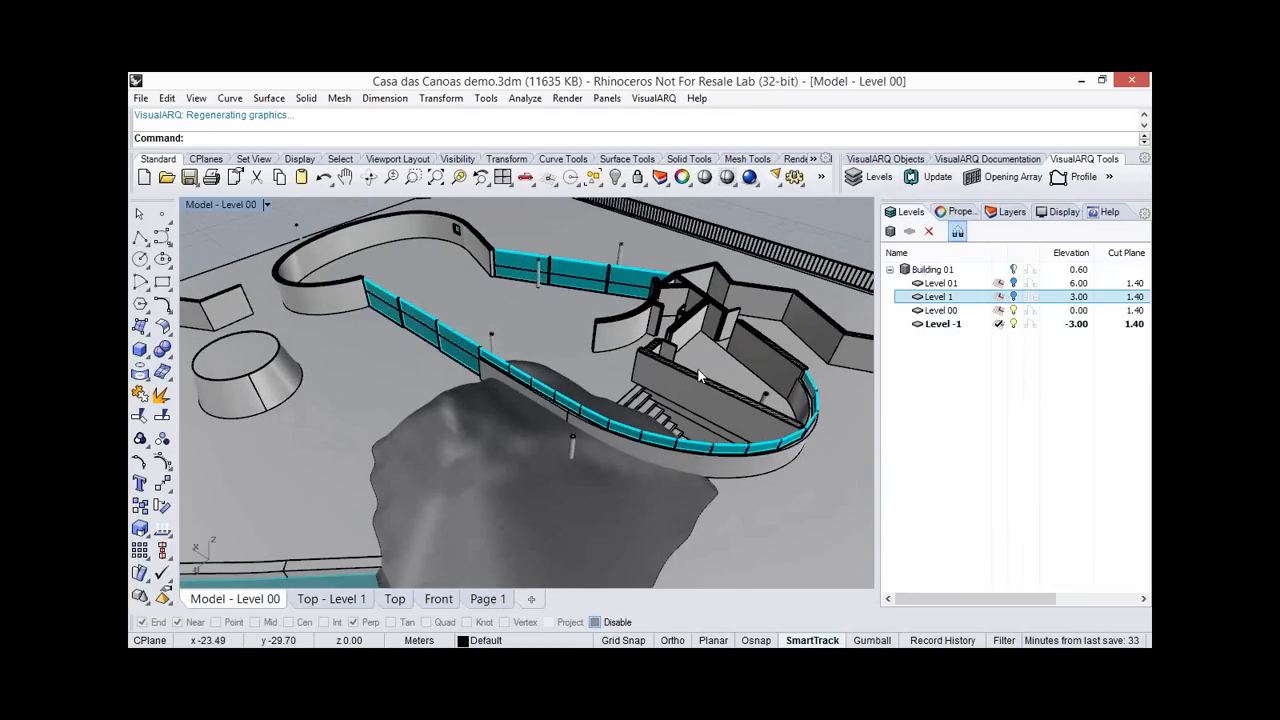
{"action": "scroll", "coordinate": [668, 369], "scroll_direction": "up", "scroll_amount": 5}
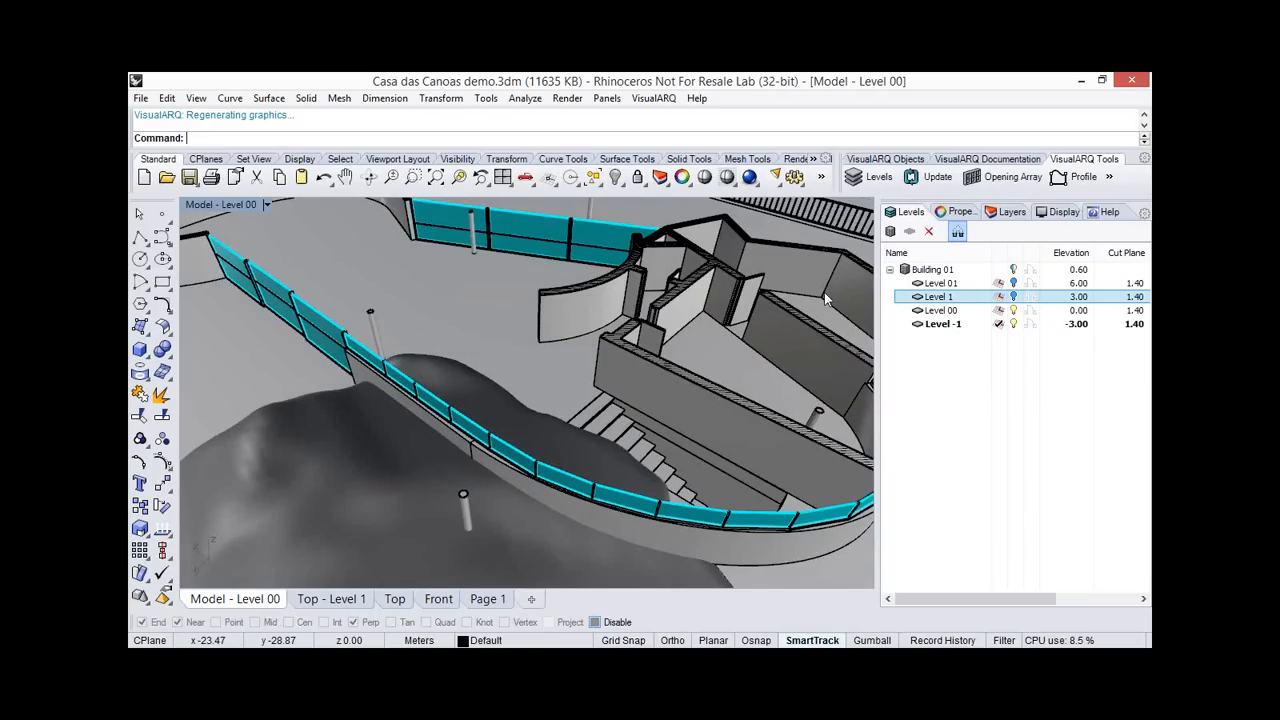
{"action": "right_click_drag", "start_coordinate": [645, 372], "coordinate": [270, 386]}
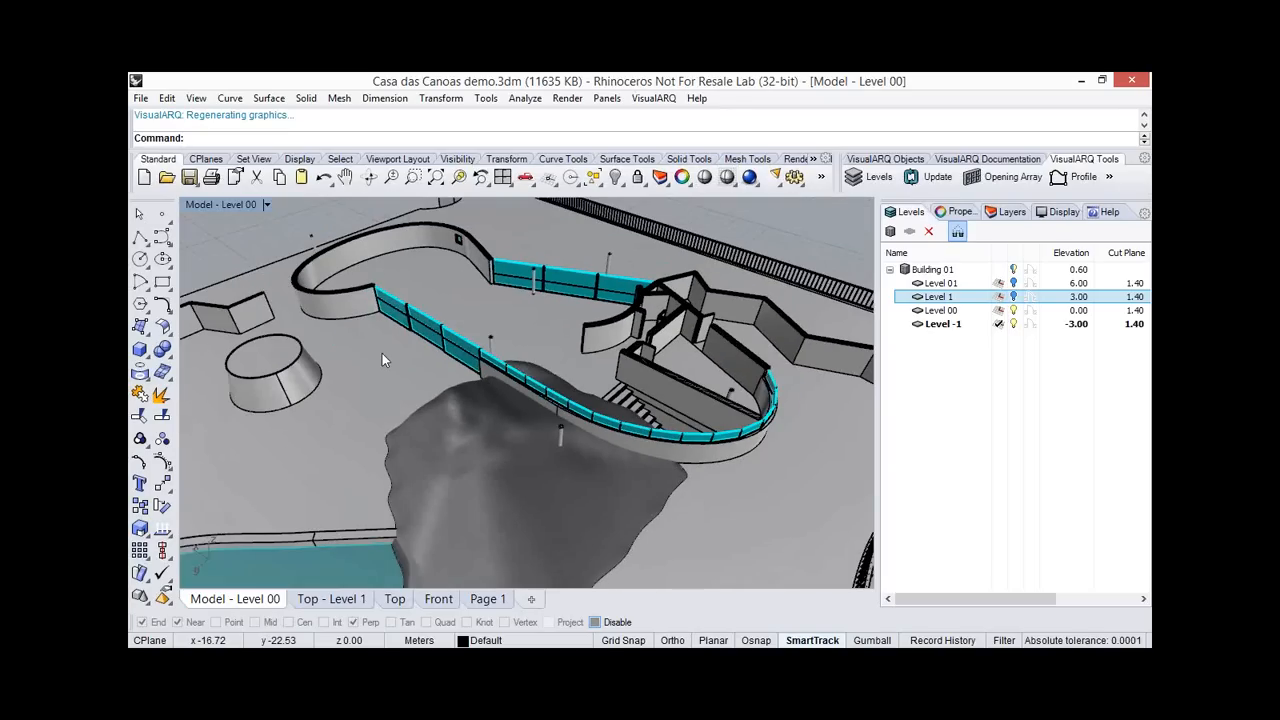
Give the truncated cone beside the house the Single section pattern at a scale of 0.1.
{"action": "left_click", "coordinate": [304, 369]}
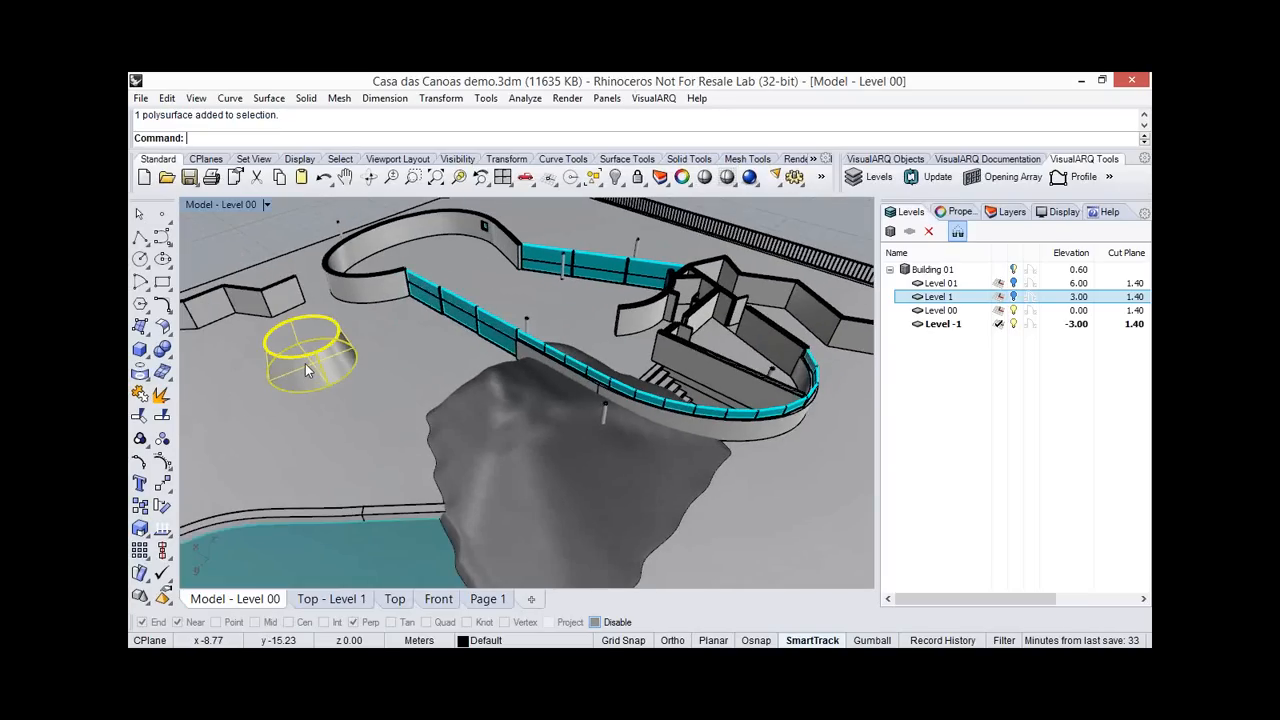
{"action": "left_click", "coordinate": [958, 216]}
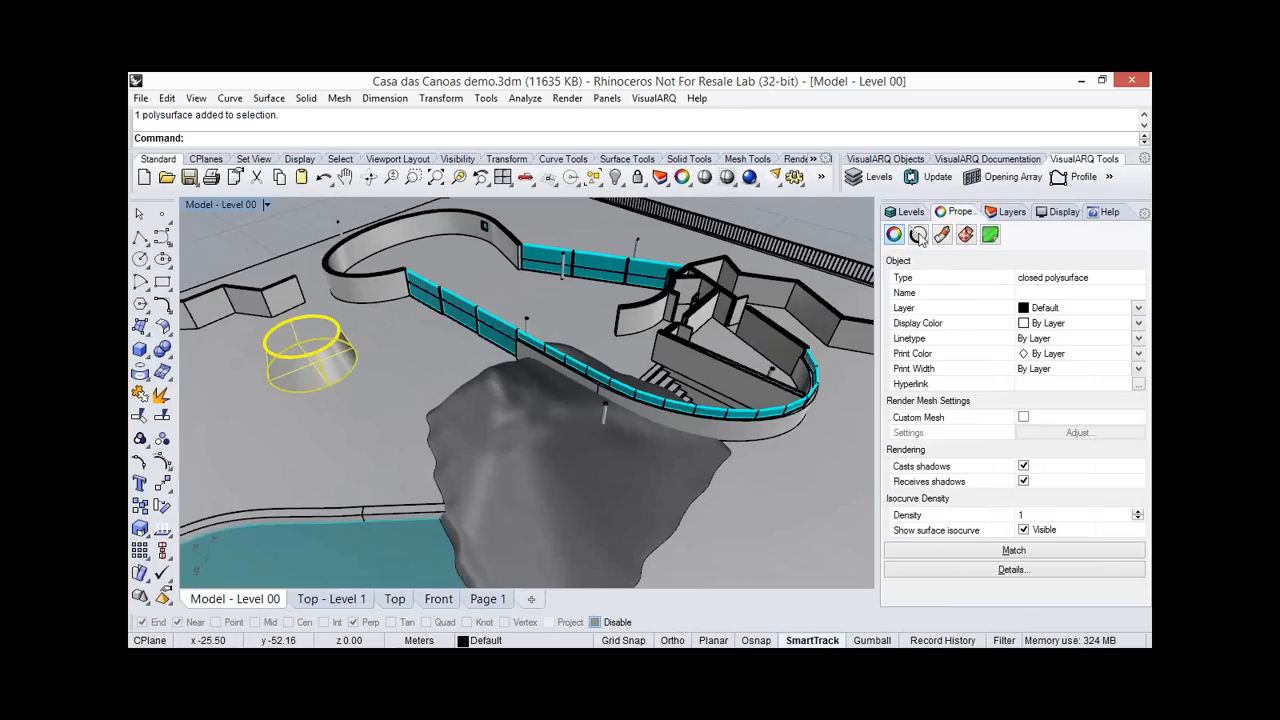
{"action": "left_click", "coordinate": [918, 236]}
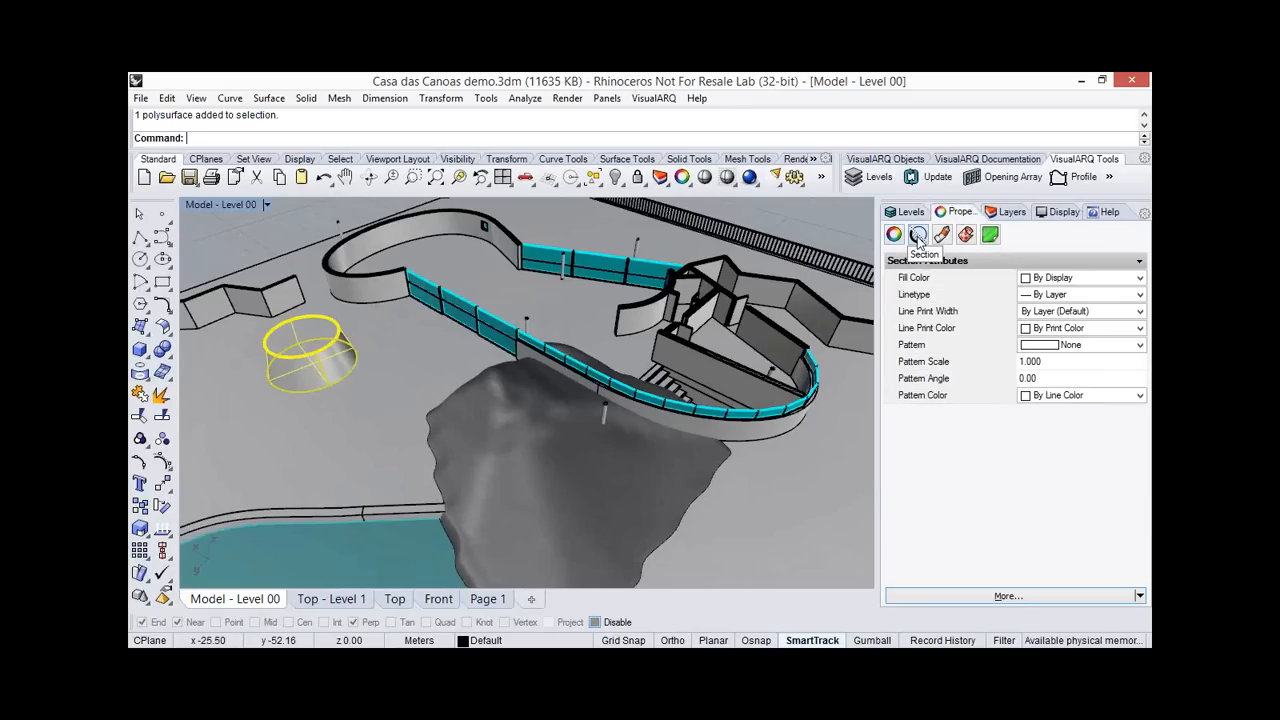
{"action": "left_click", "coordinate": [1082, 346]}
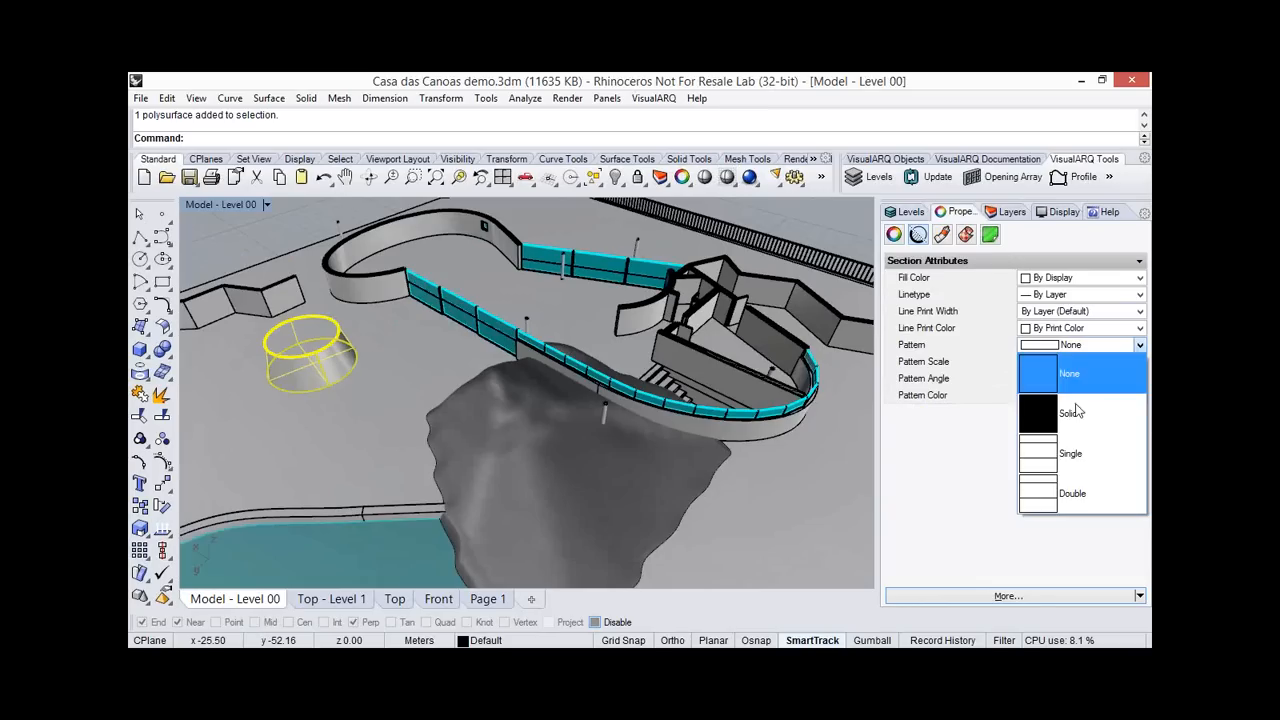
{"action": "left_click", "coordinate": [1077, 457]}
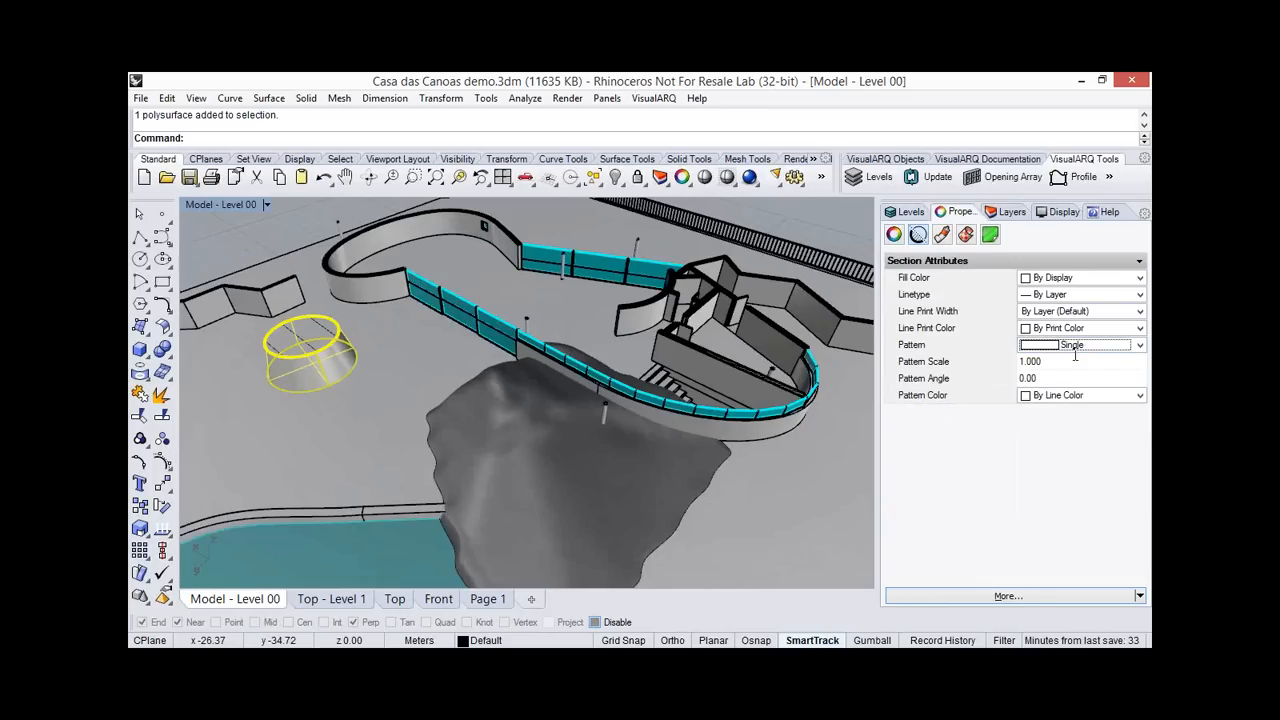
{"action": "left_click", "coordinate": [1035, 361]}
{"action": "type", "text": "0.1"}
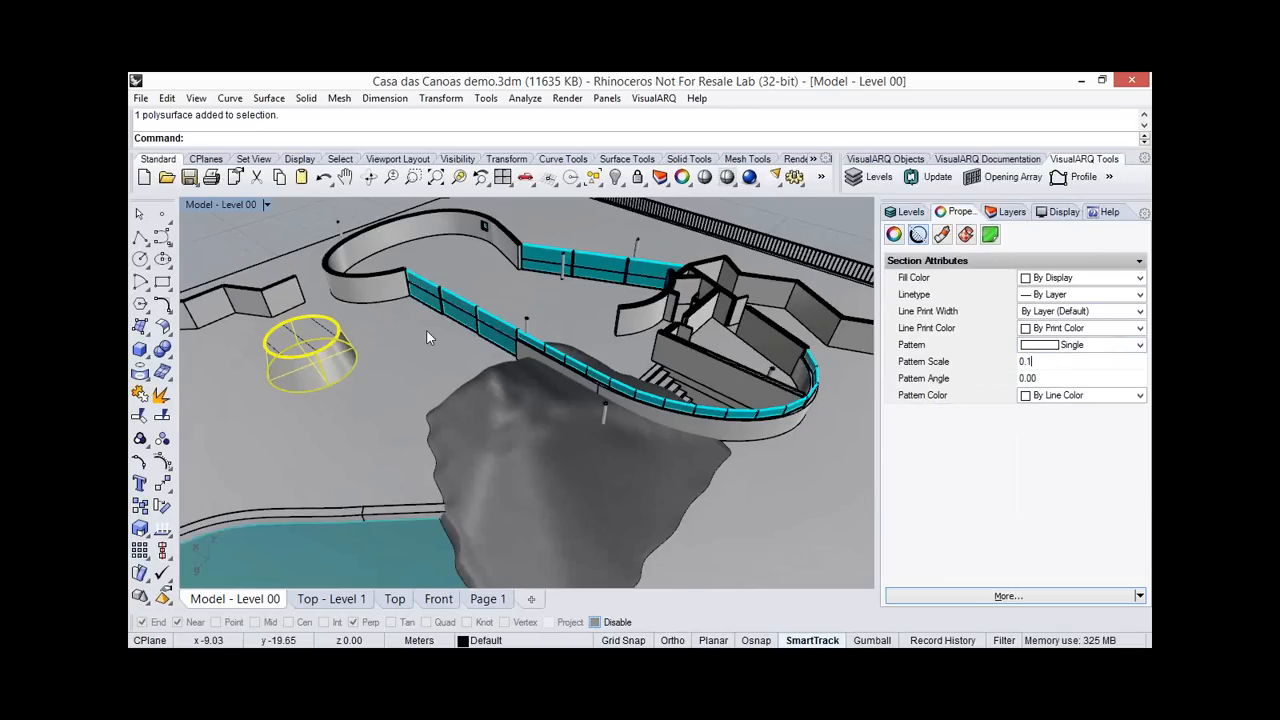
{"action": "right_click_drag", "start_coordinate": [426, 329], "coordinate": [510, 350]}
{"action": "right_click_drag", "start_coordinate": [765, 378], "coordinate": [490, 358]}
{"action": "left_click", "coordinate": [483, 362]}
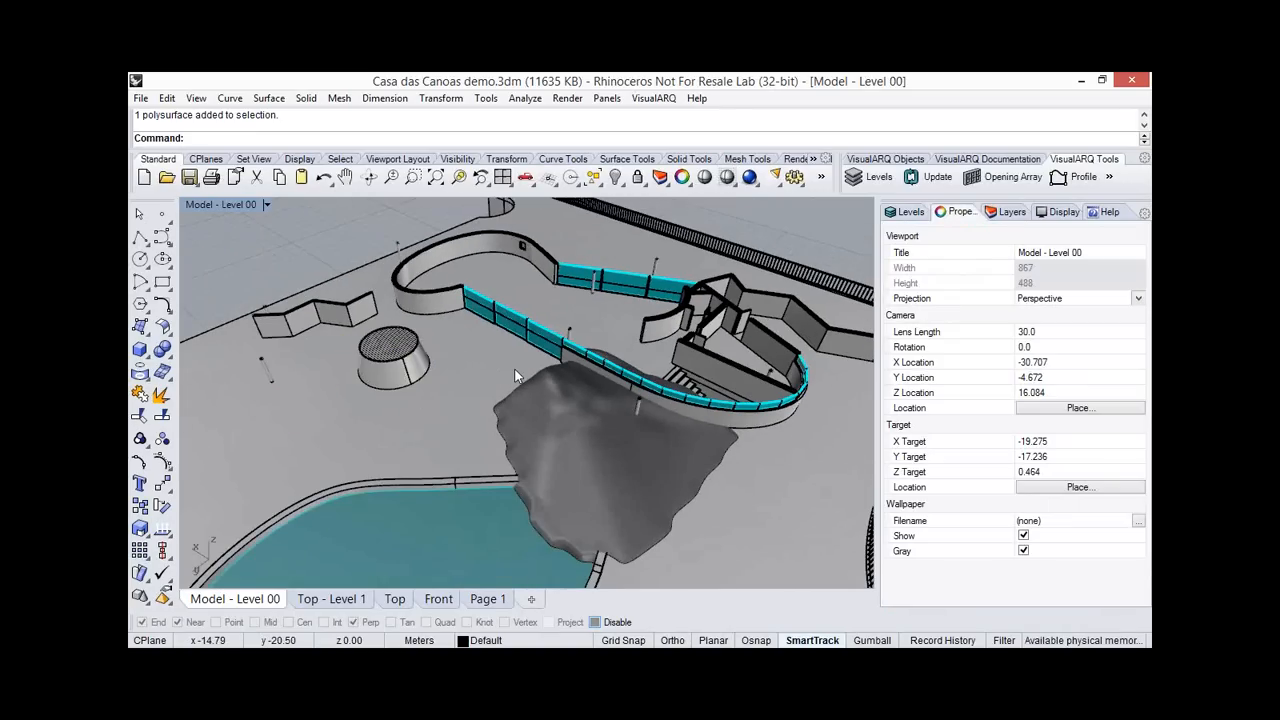
{"action": "right_click_drag", "start_coordinate": [657, 396], "coordinate": [405, 370]}
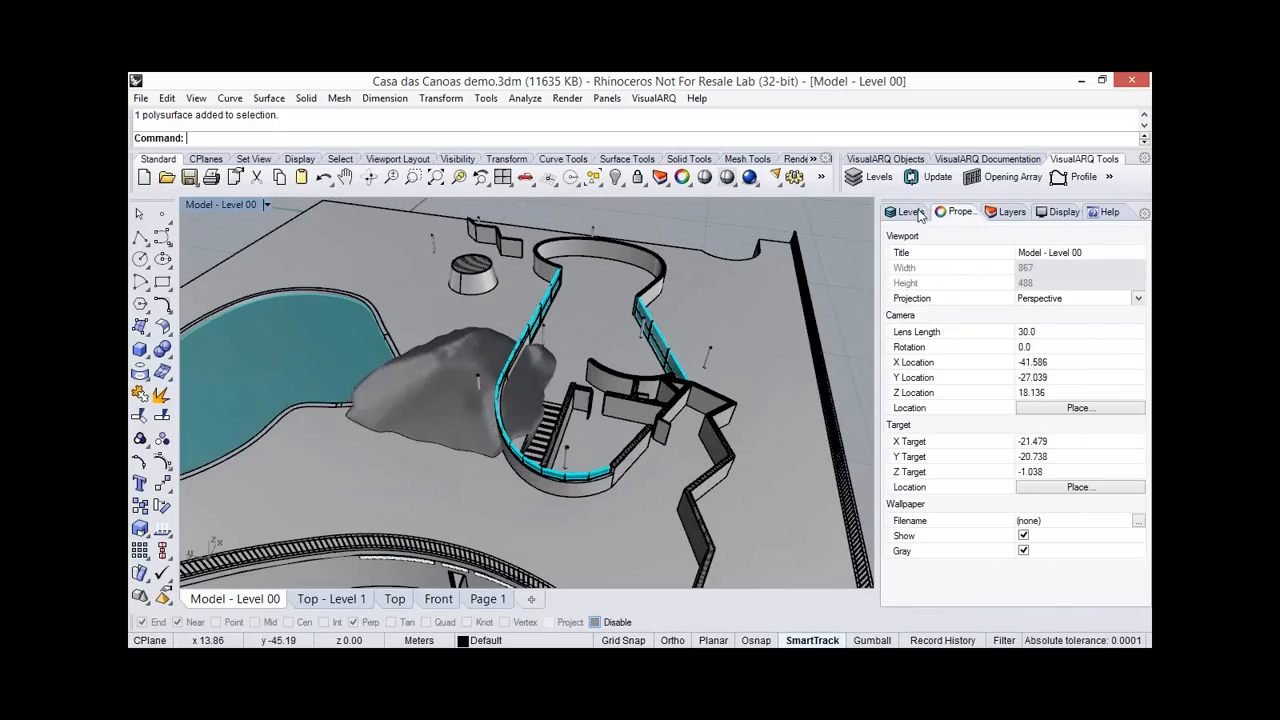
Hide Level 00 in the Model viewport and set the section pattern of the cut ground slab to Solid.
{"action": "left_click", "coordinate": [918, 213]}
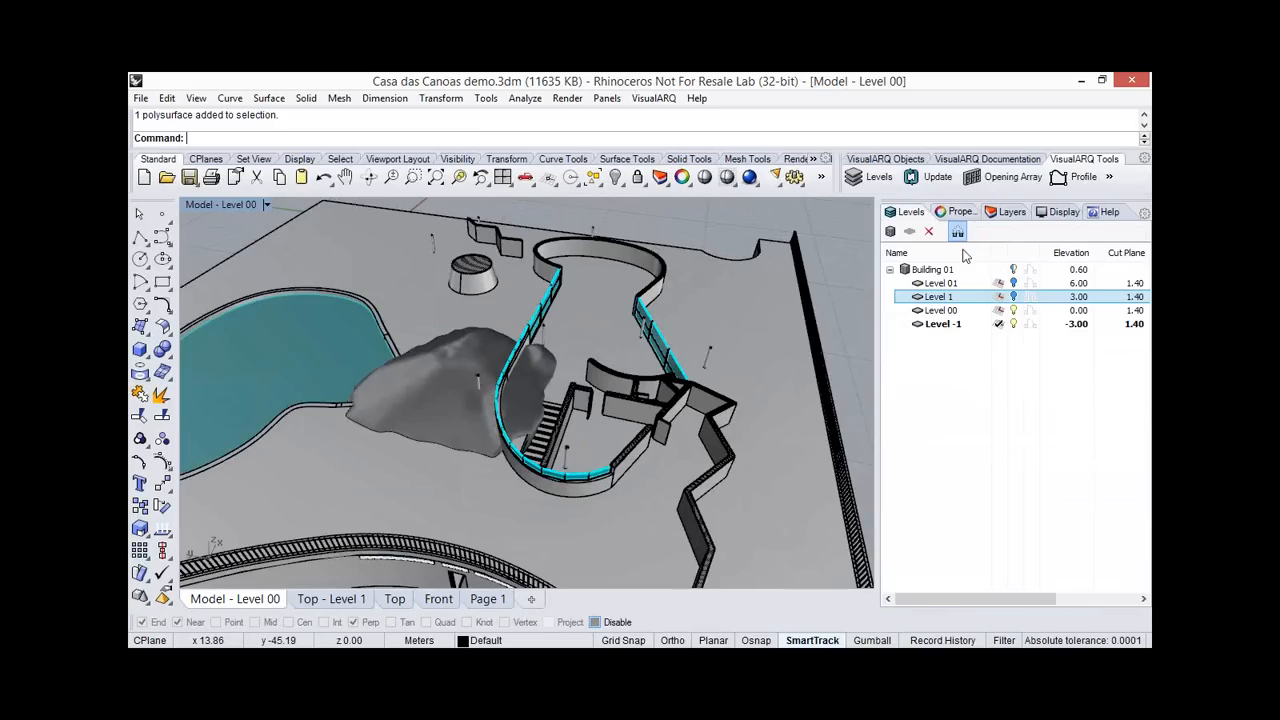
{"action": "left_click", "coordinate": [1014, 311]}
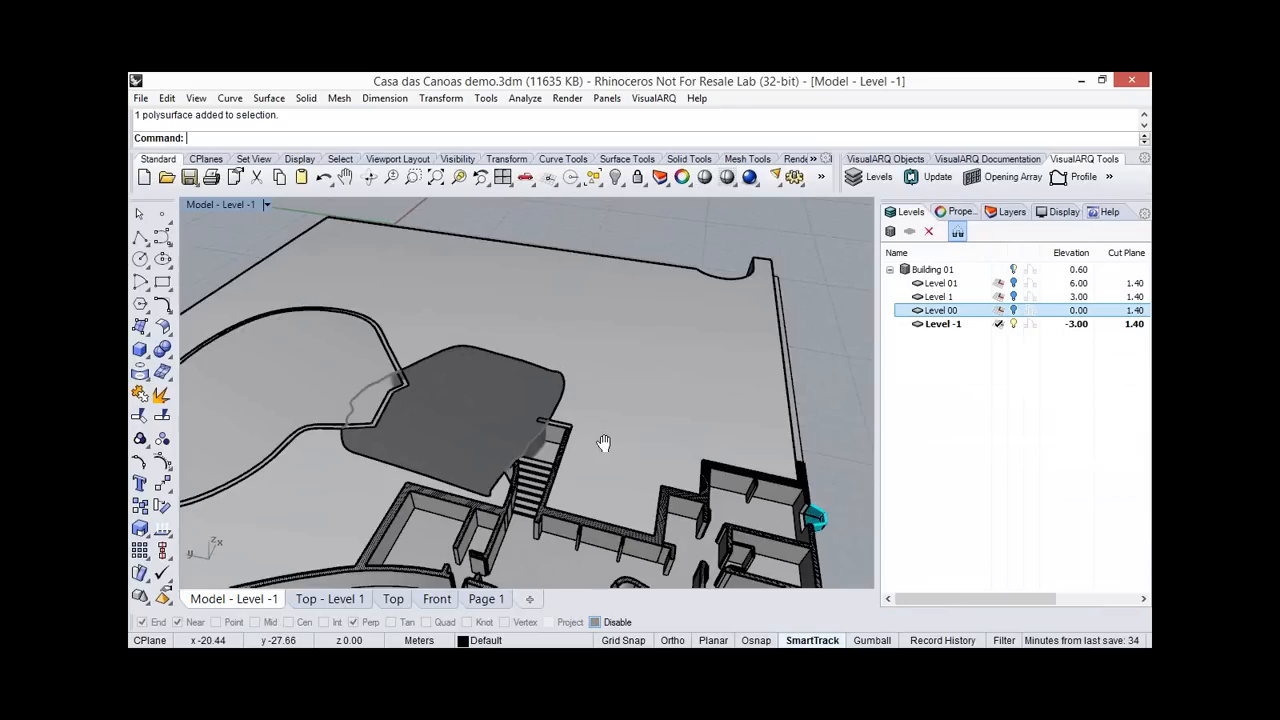
{"action": "right_click_drag", "start_coordinate": [604, 443], "coordinate": [627, 353]}
{"action": "left_click", "coordinate": [627, 353]}
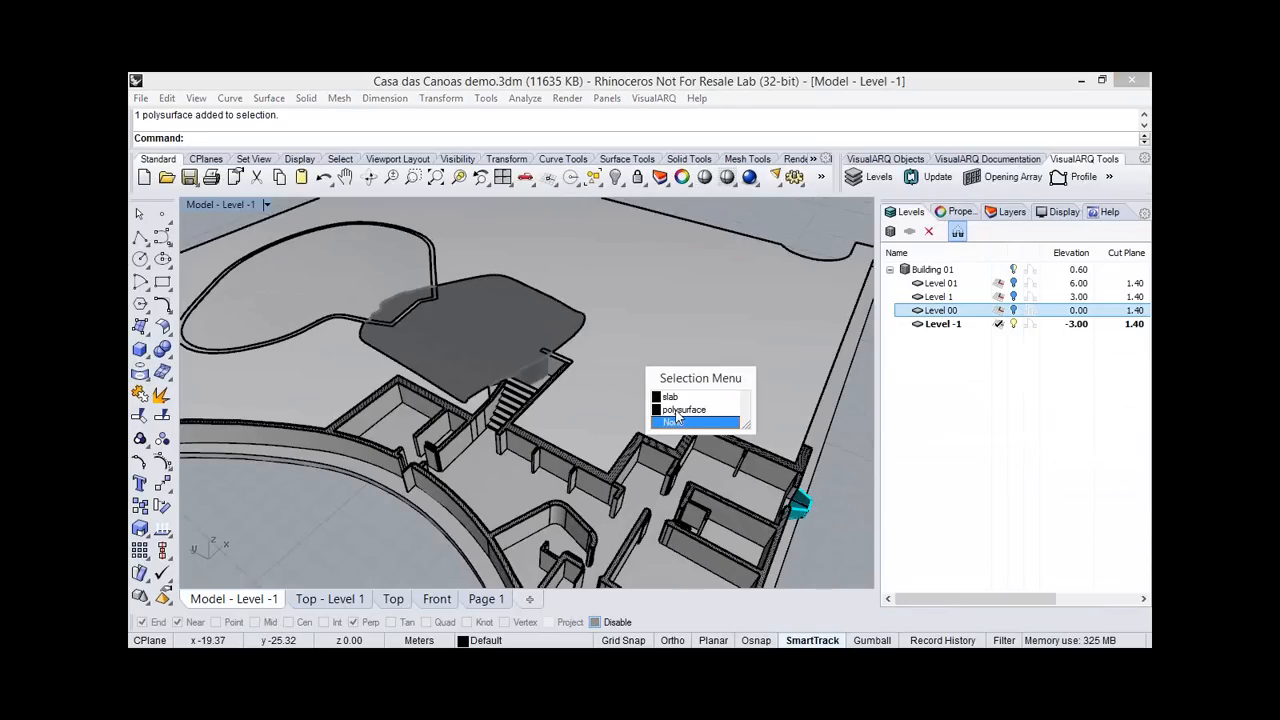
{"action": "left_click", "coordinate": [651, 397]}
{"action": "right_click_drag", "start_coordinate": [622, 372], "coordinate": [602, 338]}
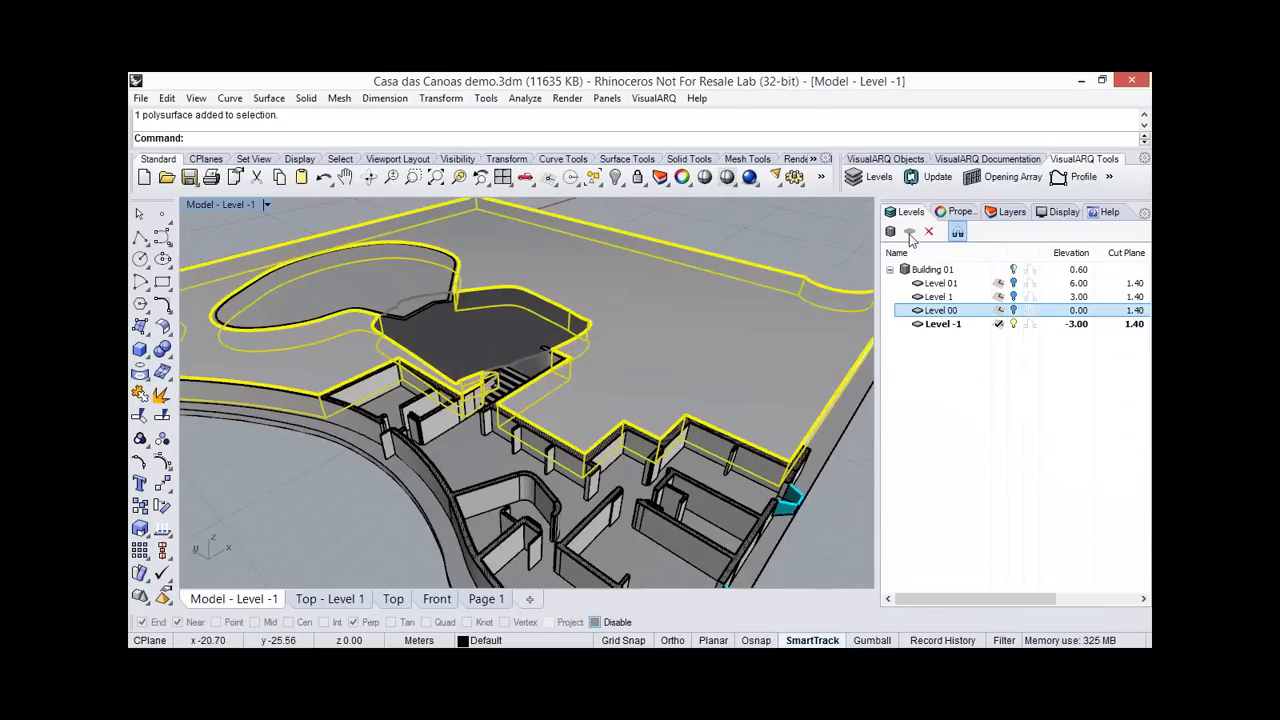
{"action": "left_click", "coordinate": [960, 213]}
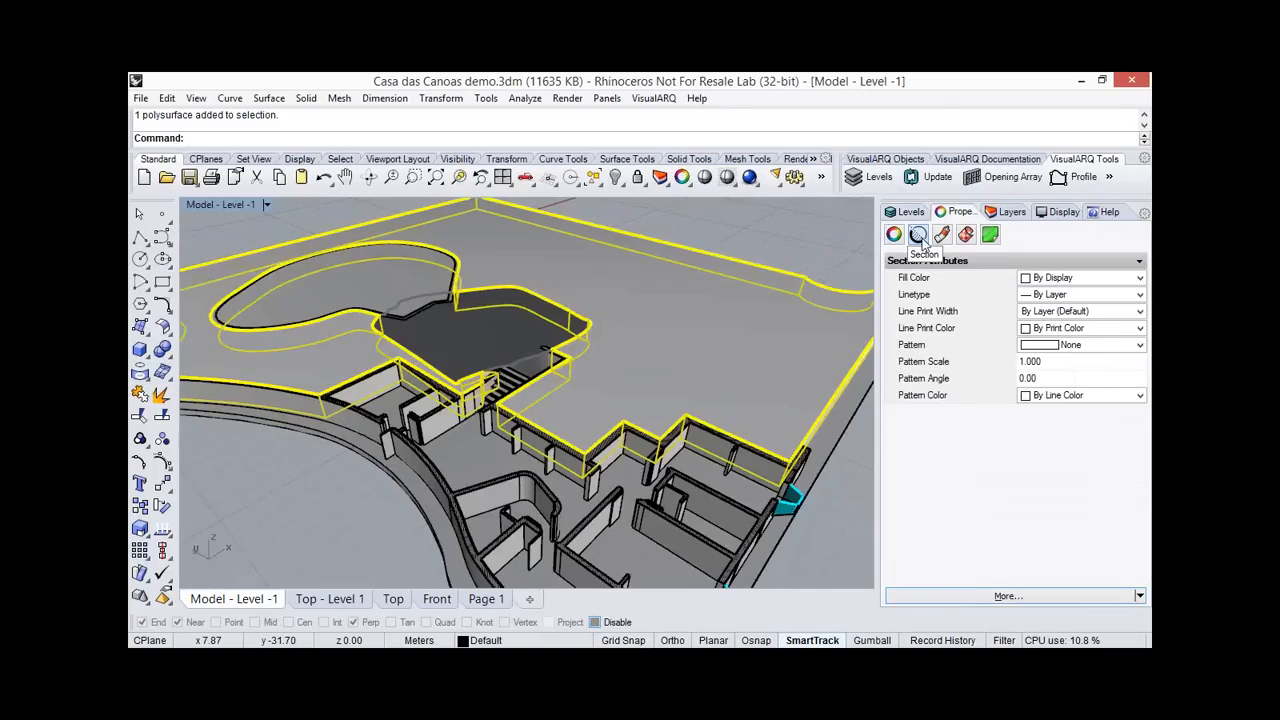
{"action": "left_click", "coordinate": [1060, 345]}
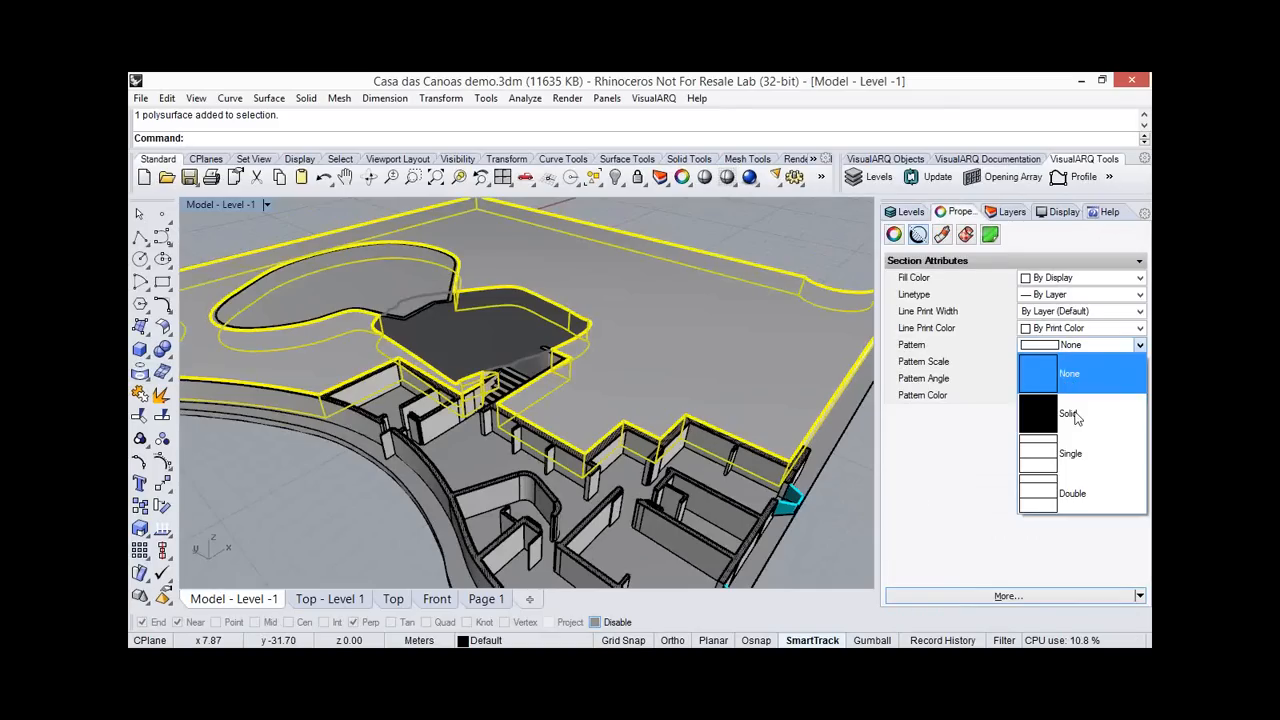
{"action": "key", "text": "Return"}
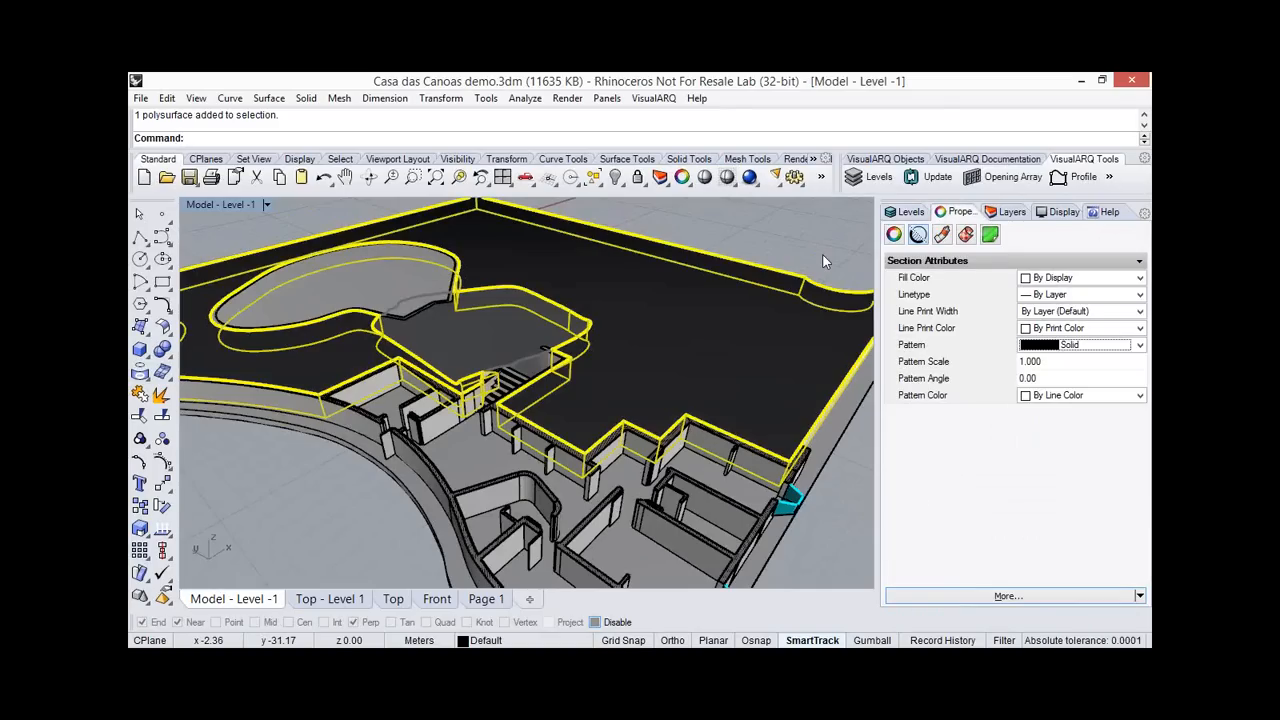
{"action": "key", "text": "Escape"}
{"action": "right_click_drag", "start_coordinate": [578, 422], "coordinate": [401, 427]}
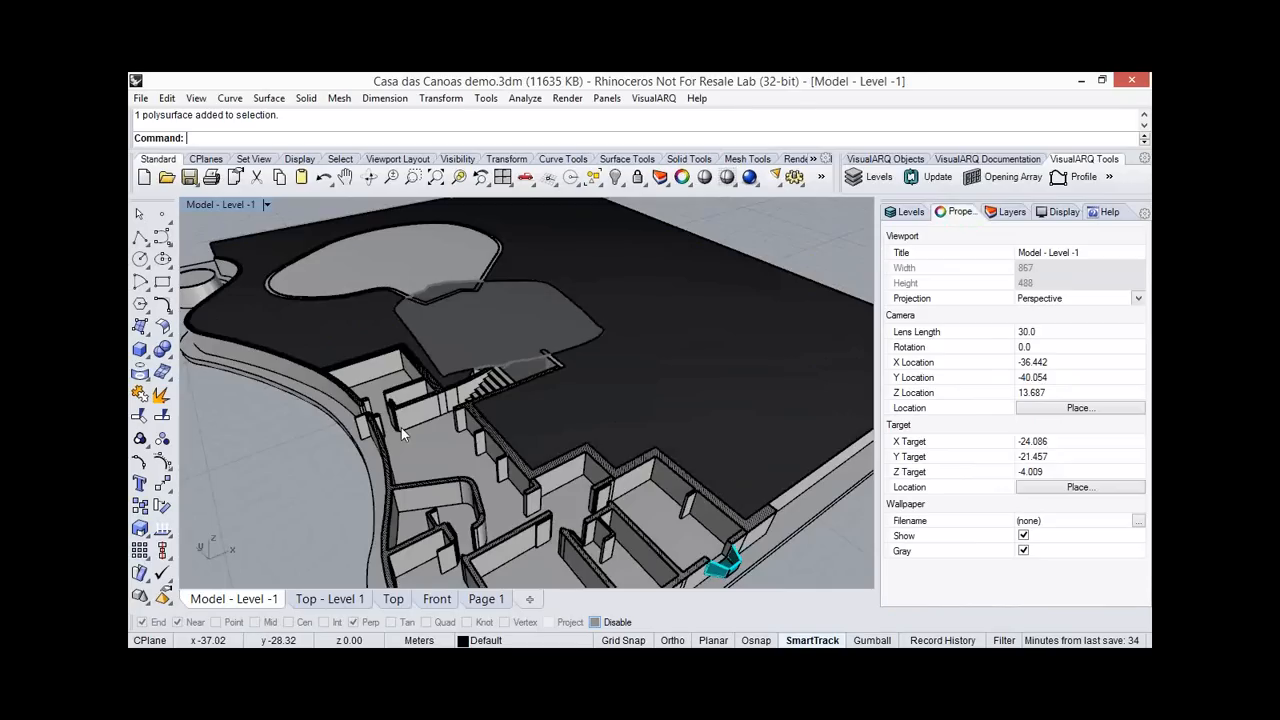
Switch the Top viewport's floor plan to Level -1.
{"action": "left_click", "coordinate": [330, 598]}
{"action": "left_click", "coordinate": [906, 212]}
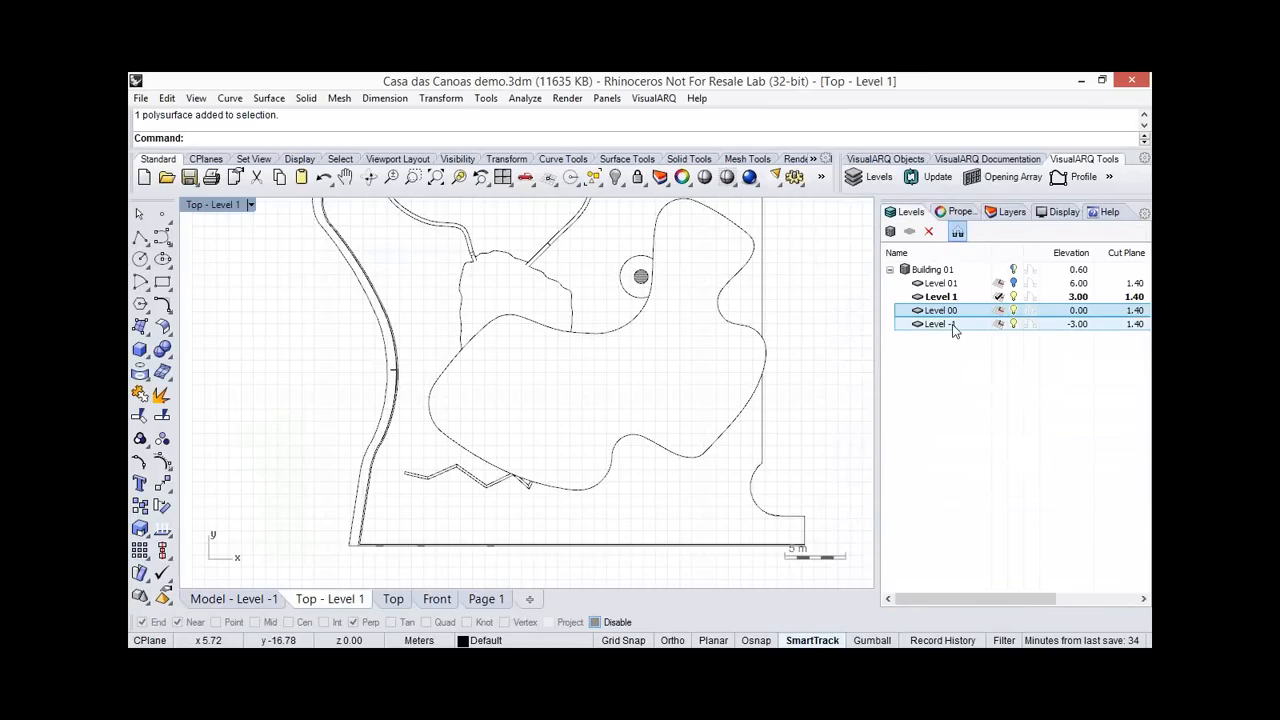
{"action": "double_click", "coordinate": [952, 324]}
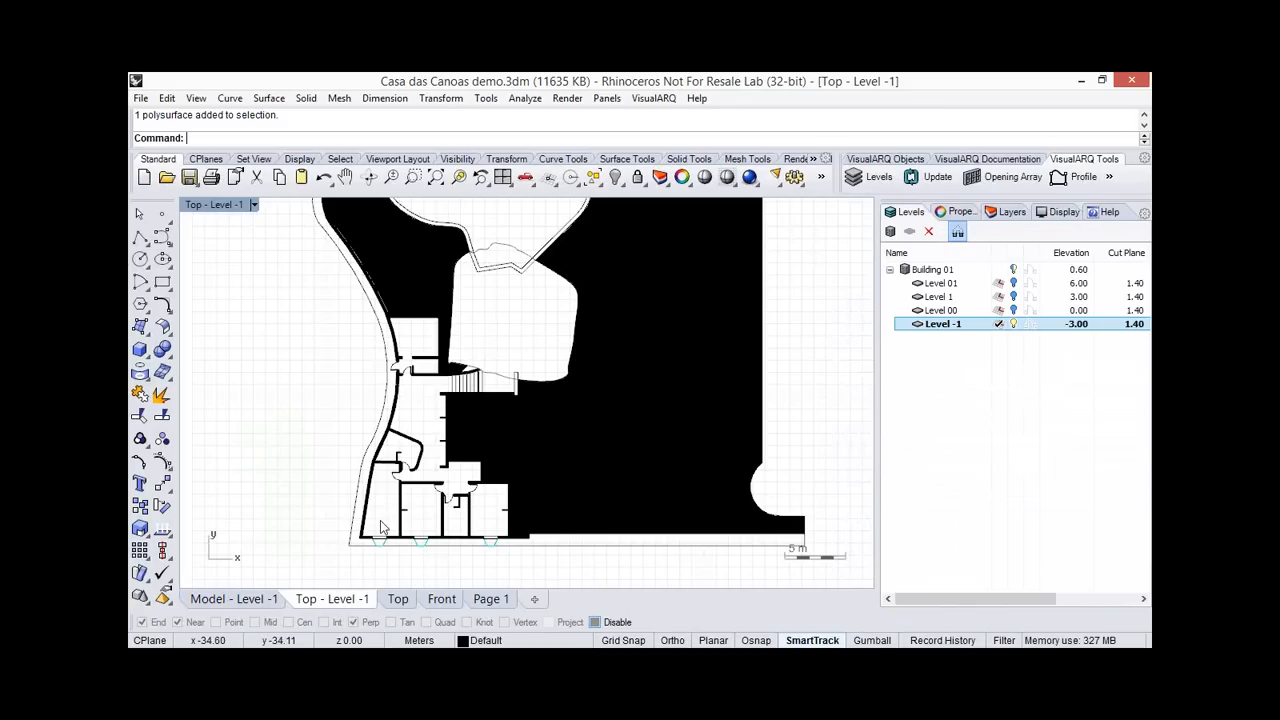
Return to the Model viewport and show all levels of Building 01 again.
{"action": "left_click", "coordinate": [239, 602]}
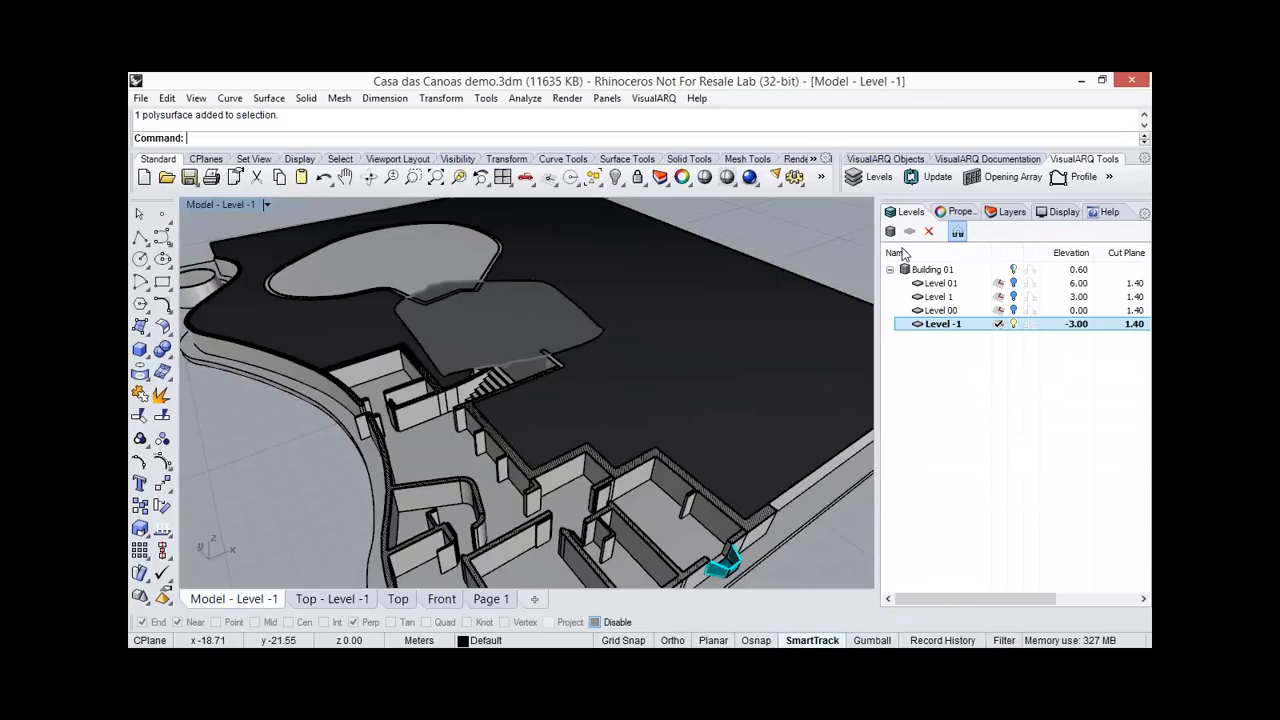
{"action": "left_click", "coordinate": [1014, 271]}
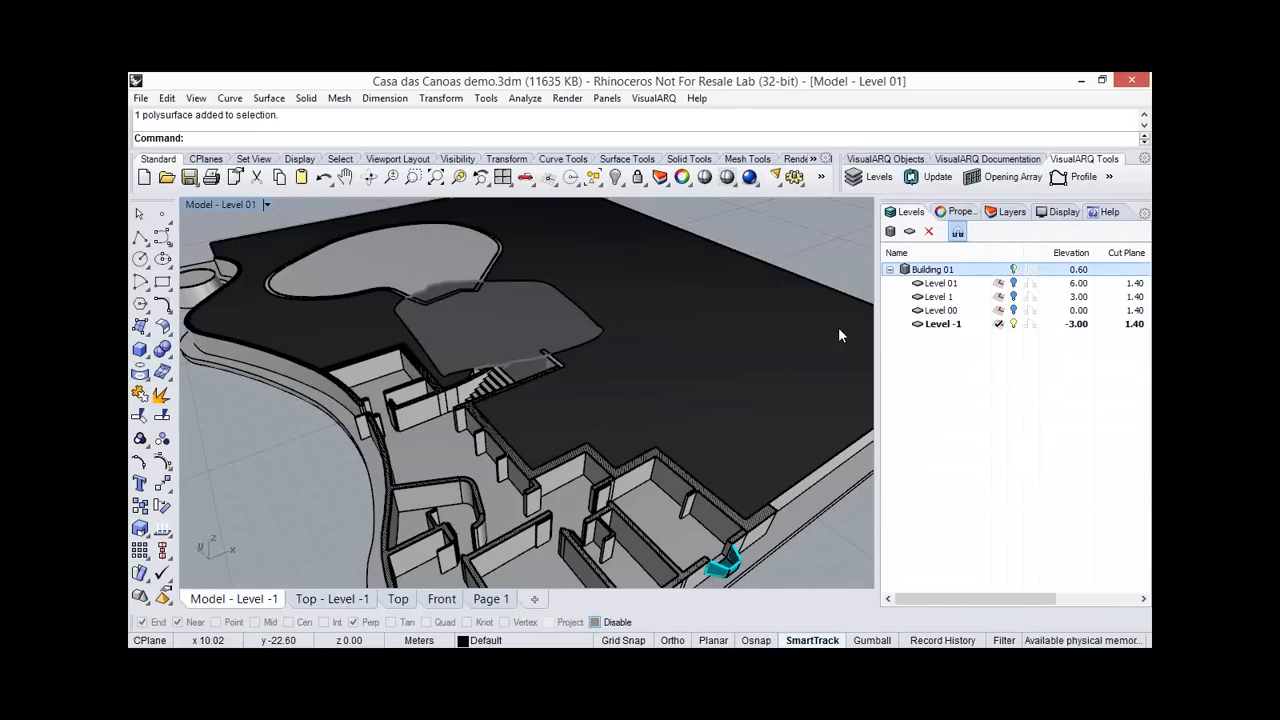
{"action": "right_click_drag", "start_coordinate": [549, 343], "coordinate": [562, 300]}
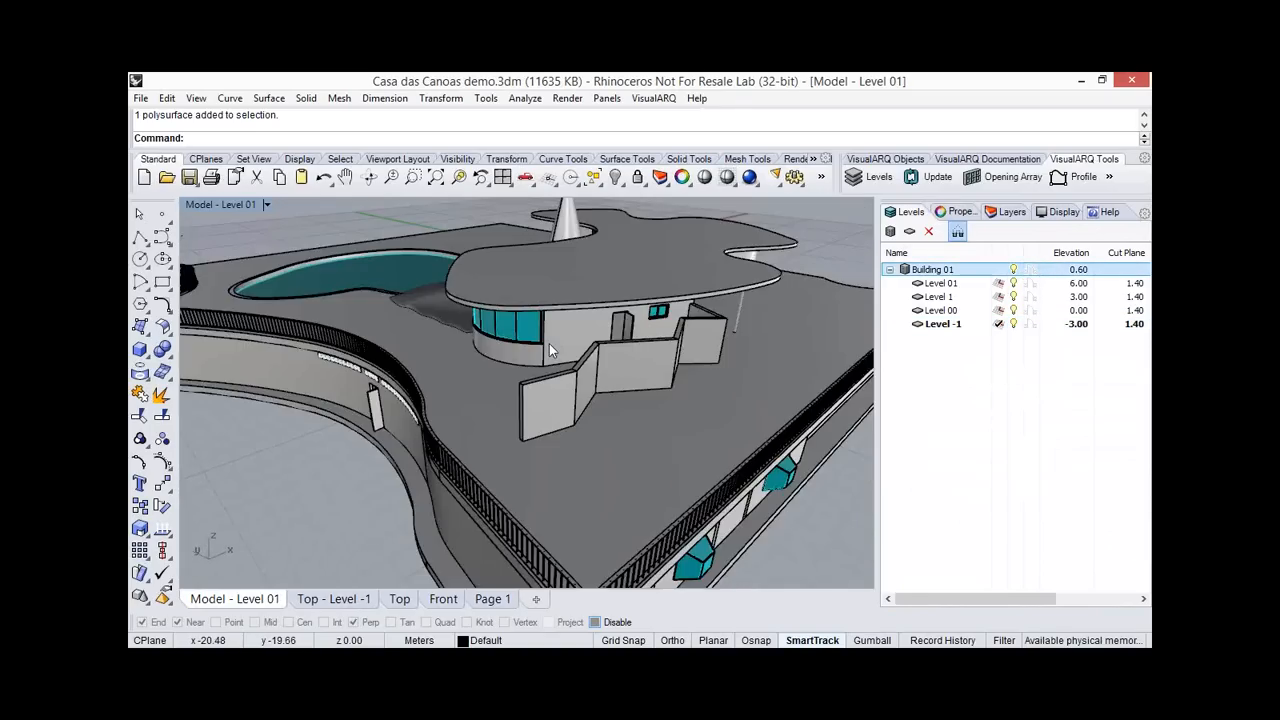
{"action": "scroll", "coordinate": [549, 343], "scroll_direction": "down", "scroll_amount": 2}
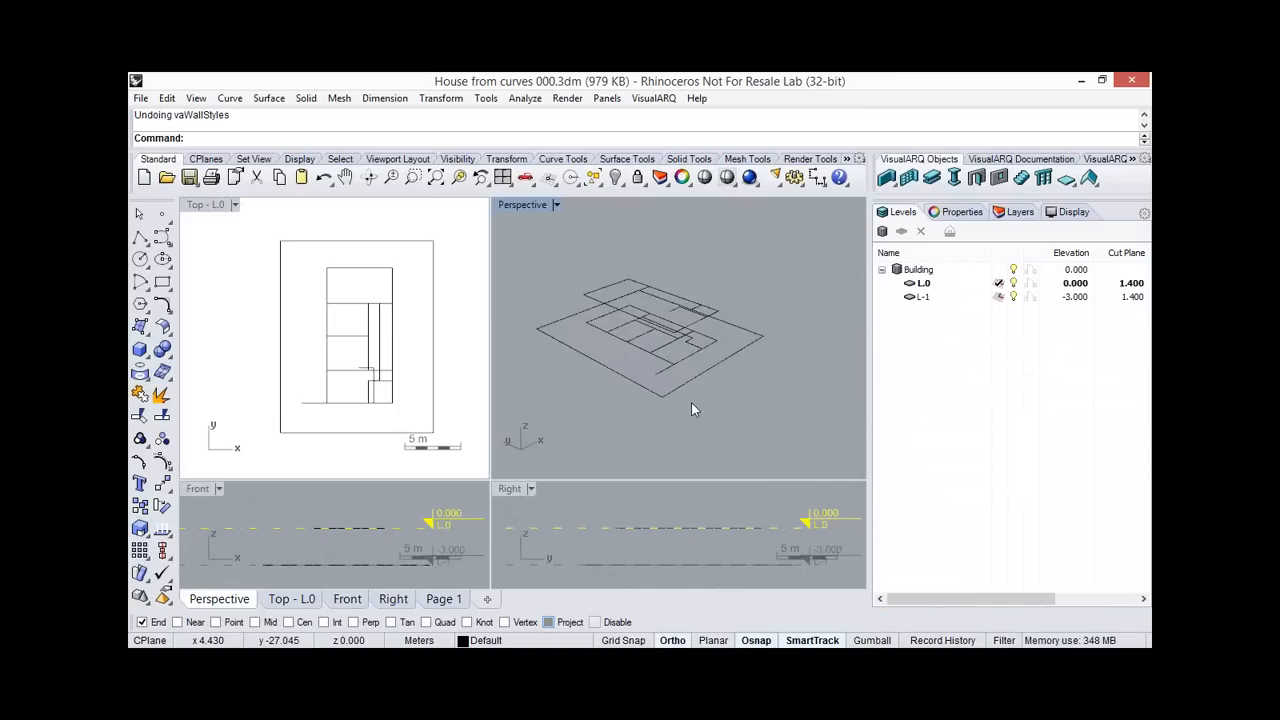
Draw three connected wall segments at right angles beside the plan curves in the Perspective viewport, using the Generic 90mm - Brick style.
{"action": "left_click", "coordinate": [885, 178]}
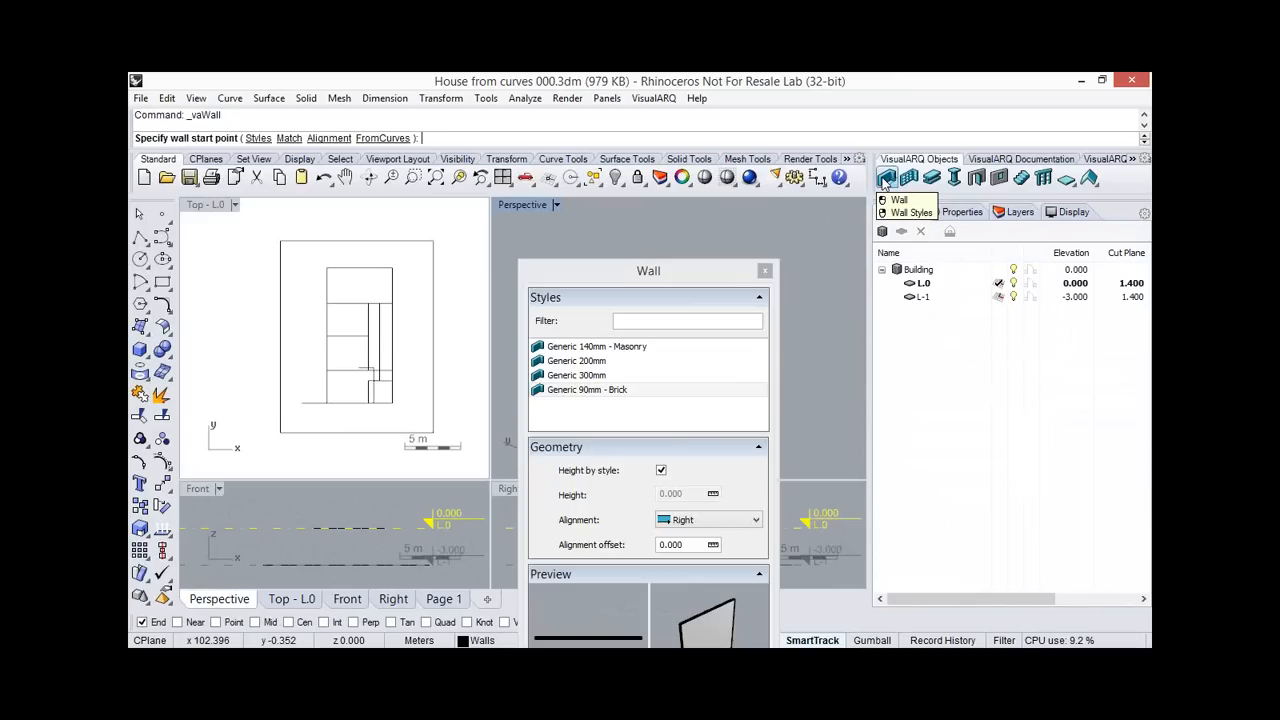
{"action": "left_click_drag", "start_coordinate": [542, 262], "coordinate": [255, 149]}
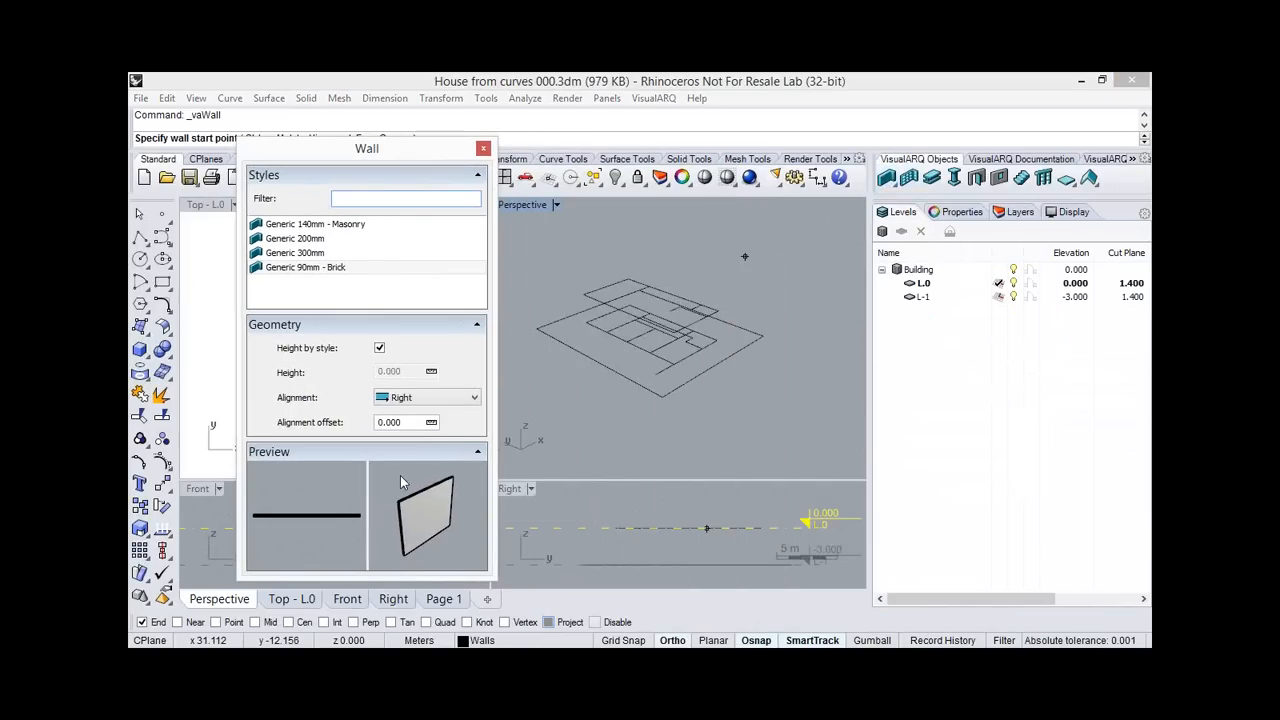
{"action": "left_click", "coordinate": [671, 425]}
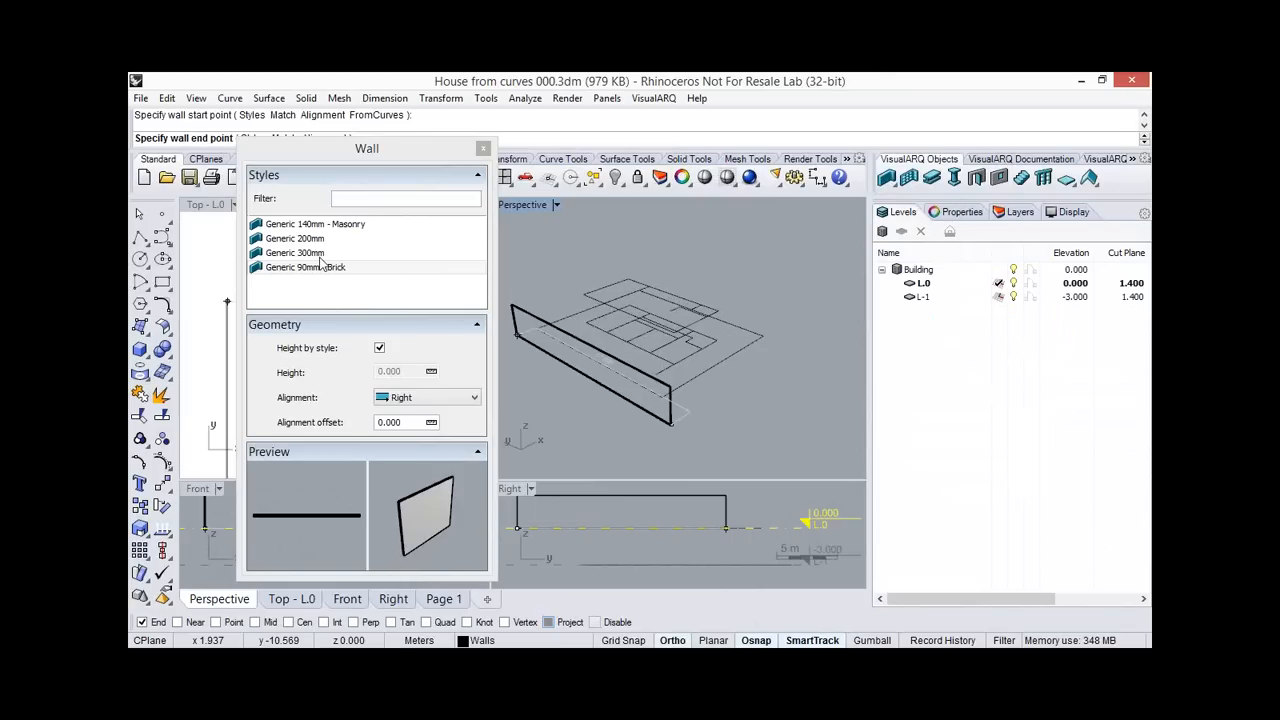
{"action": "left_click", "coordinate": [750, 410]}
{"action": "left_click", "coordinate": [794, 383]}
{"action": "right_click", "coordinate": [782, 381]}
{"action": "scroll", "coordinate": [782, 381], "scroll_direction": "up", "scroll_amount": 4}
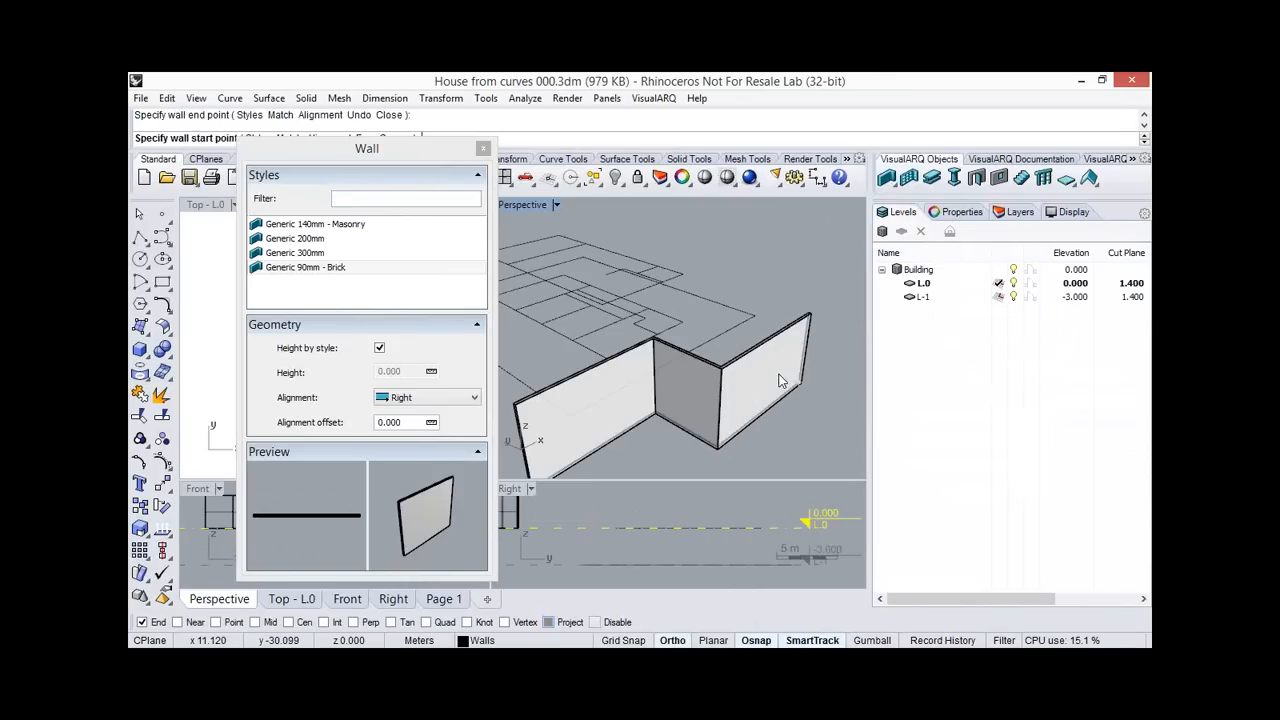
{"action": "right_click", "coordinate": [782, 381]}
{"action": "right_click_drag", "start_coordinate": [749, 363], "coordinate": [792, 256]}
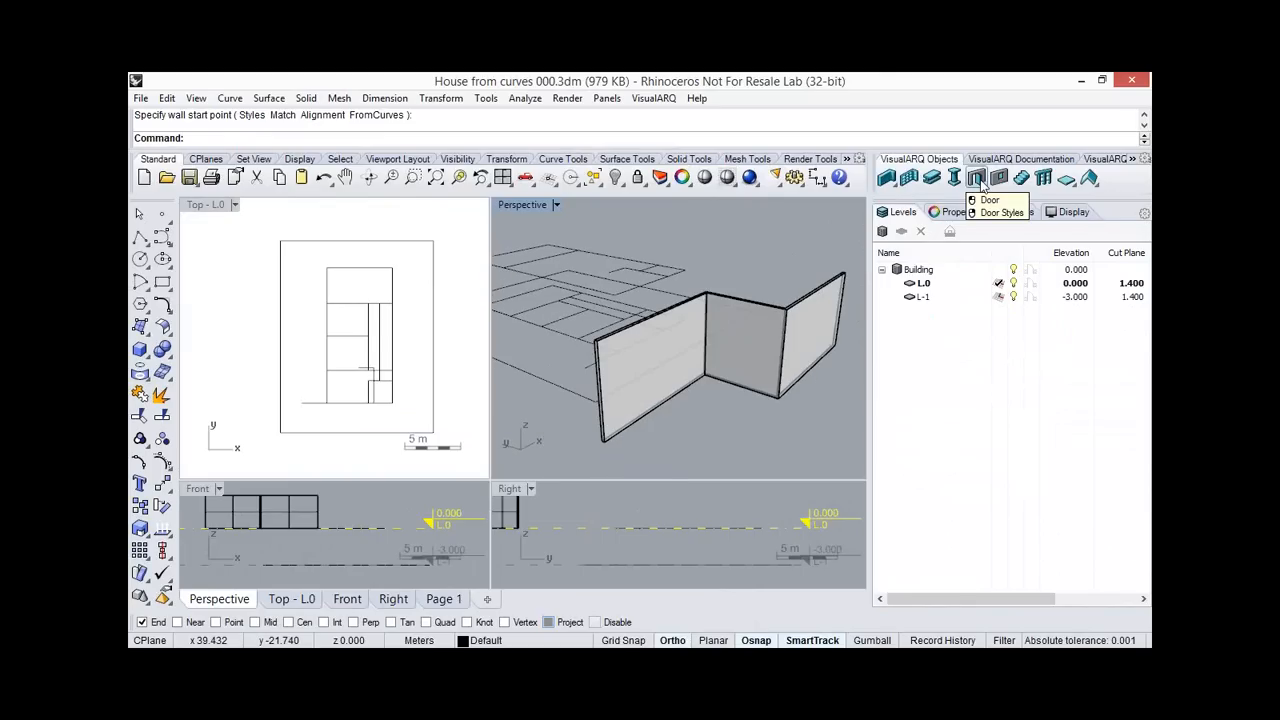
Insert a Hinged Simple door with a width of 0.750 at the base of the first wall, opening toward the inside of the corner.
{"action": "left_click", "coordinate": [978, 180]}
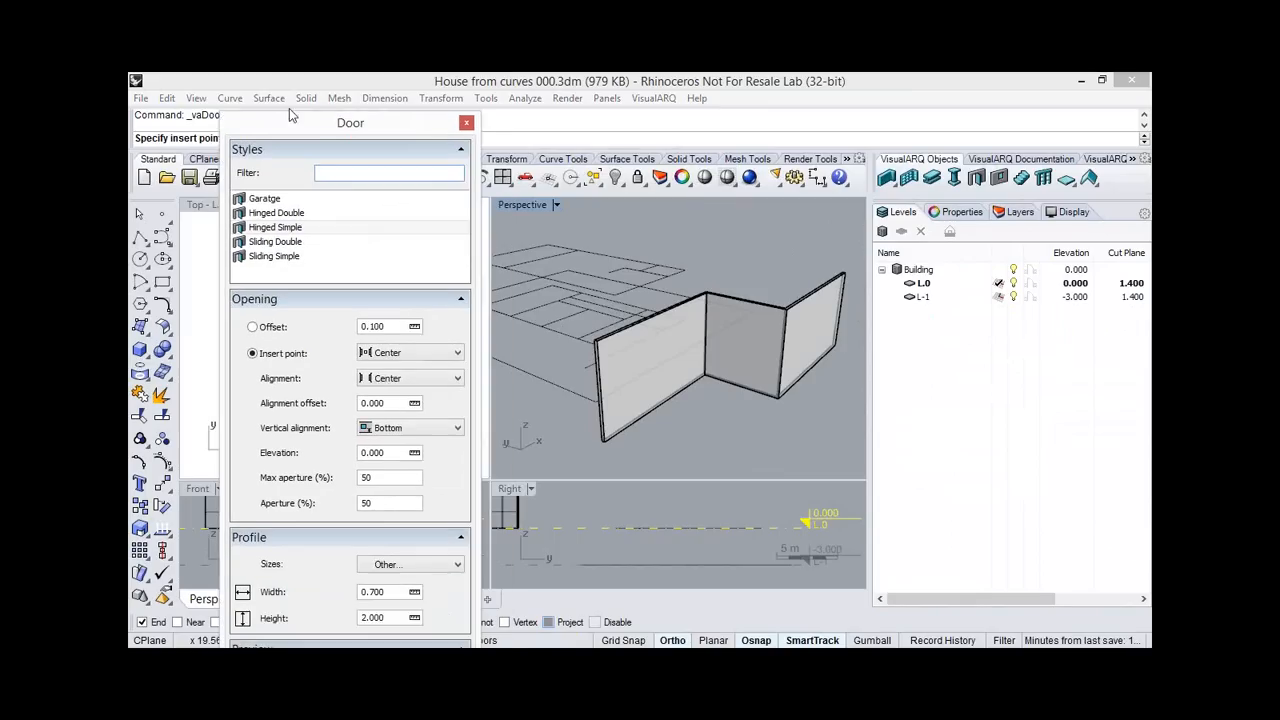
{"action": "left_click", "coordinate": [258, 207]}
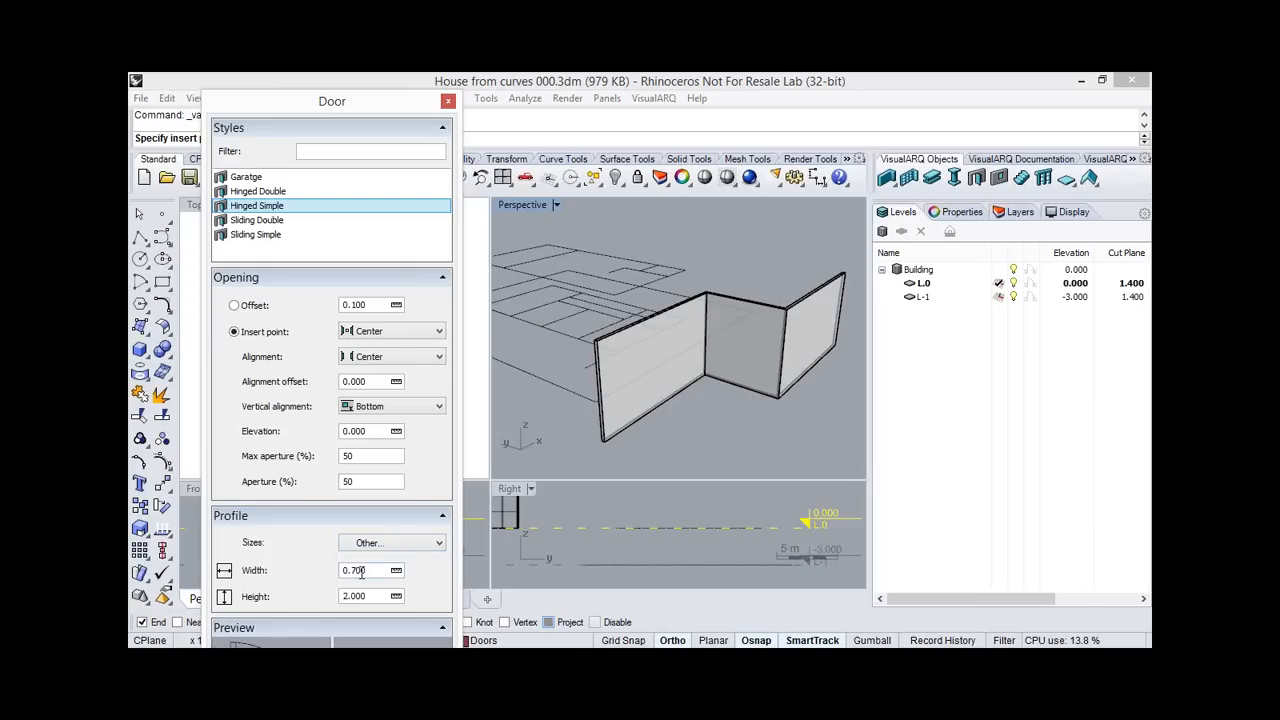
{"action": "left_click_drag", "start_coordinate": [359, 571], "coordinate": [363, 571]}
{"action": "type", "text": "5"}
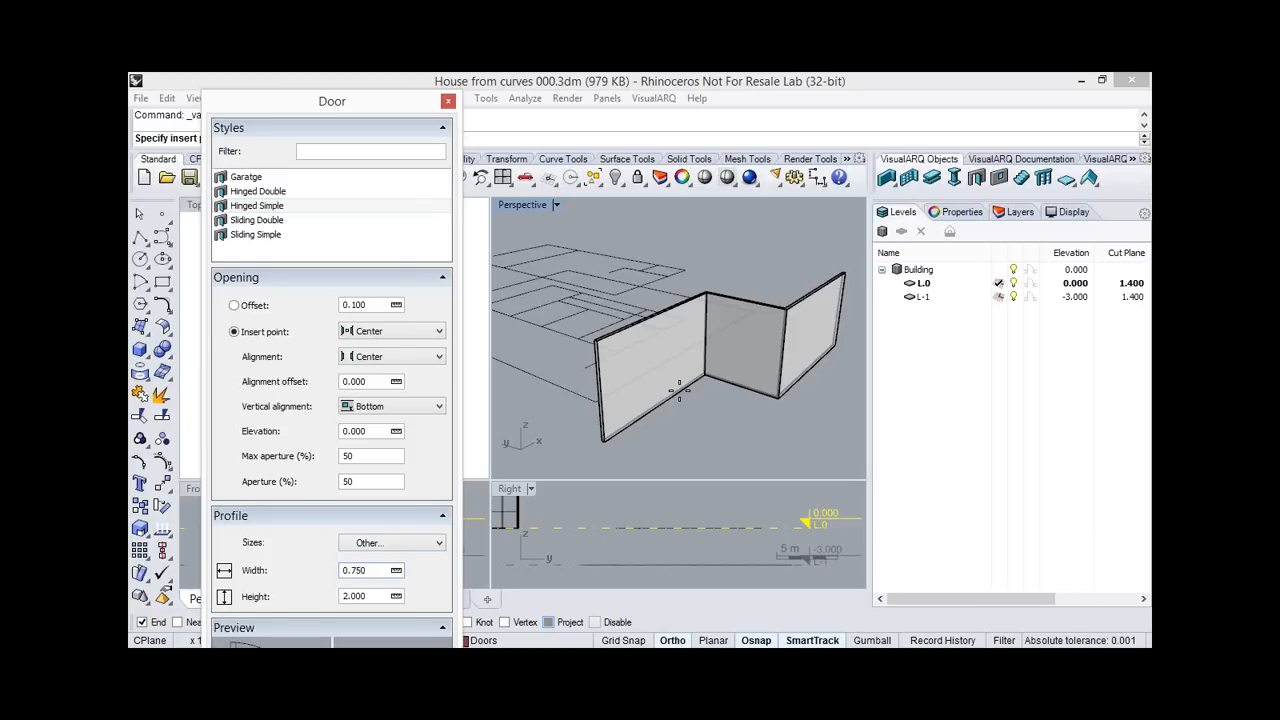
{"action": "left_click", "coordinate": [679, 390]}
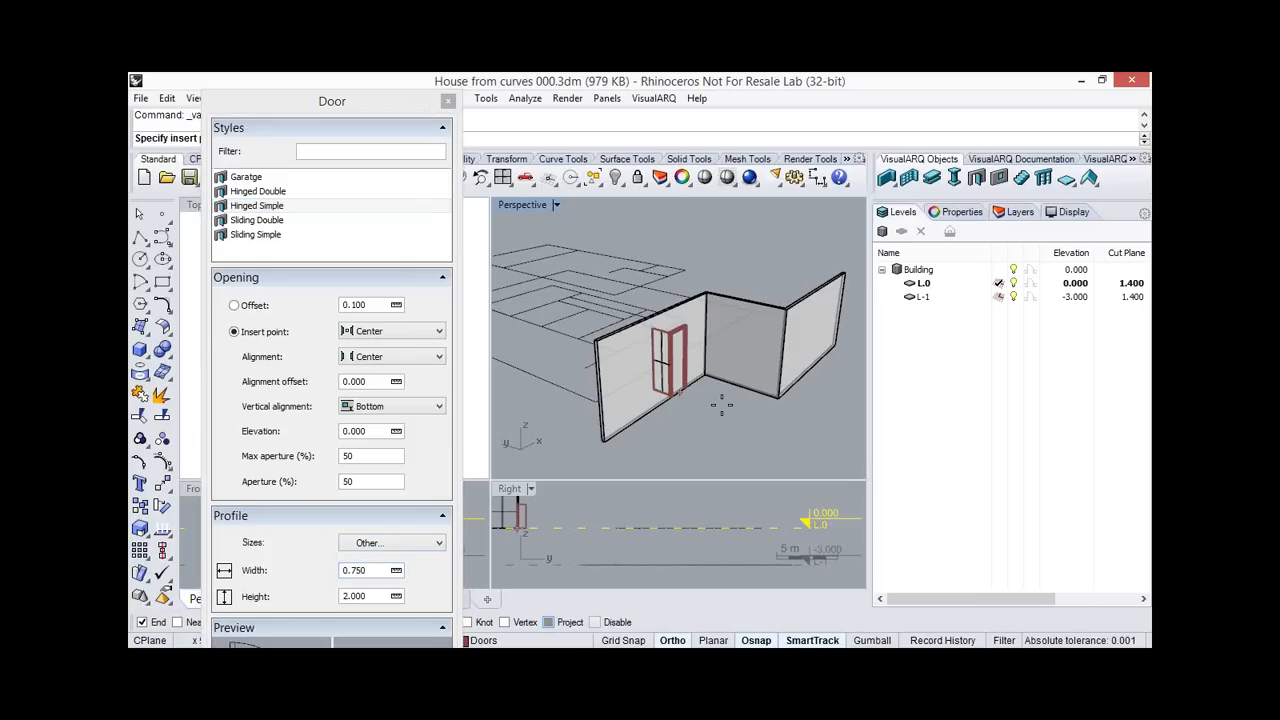
{"action": "left_click", "coordinate": [721, 405]}
{"action": "right_click_drag", "start_coordinate": [718, 373], "coordinate": [719, 387]}
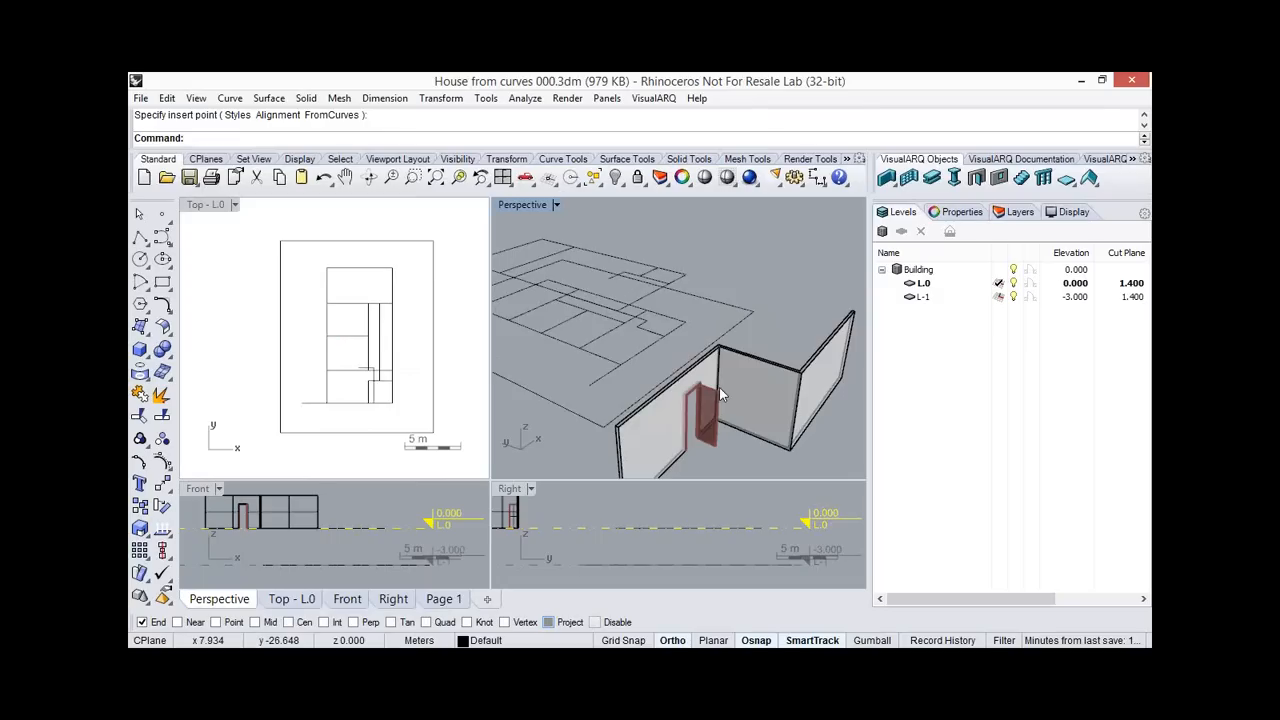
{"action": "scroll", "coordinate": [719, 387], "scroll_direction": "down", "scroll_amount": 3}
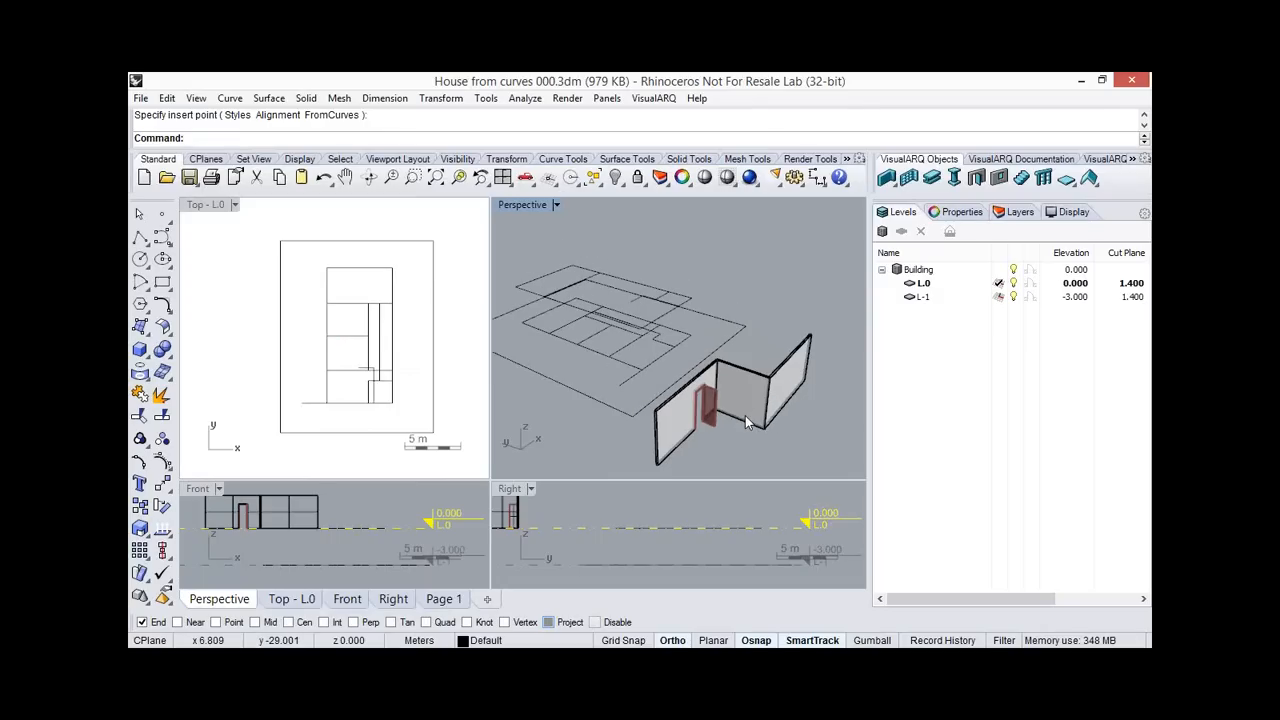
{"action": "right_click_drag", "start_coordinate": [745, 415], "coordinate": [743, 409]}
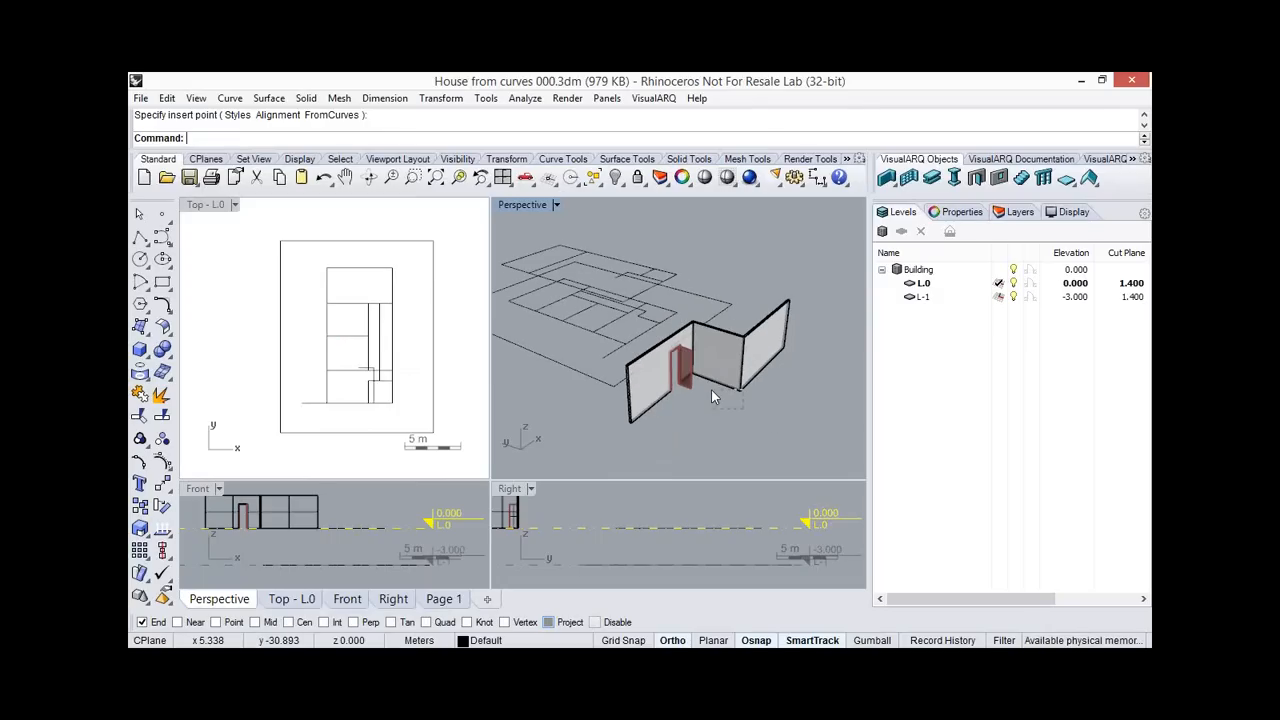
Turn on control points for the three walls and the door, and move the third wall's free end and its shared corner outward.
{"action": "left_click", "coordinate": [680, 380]}
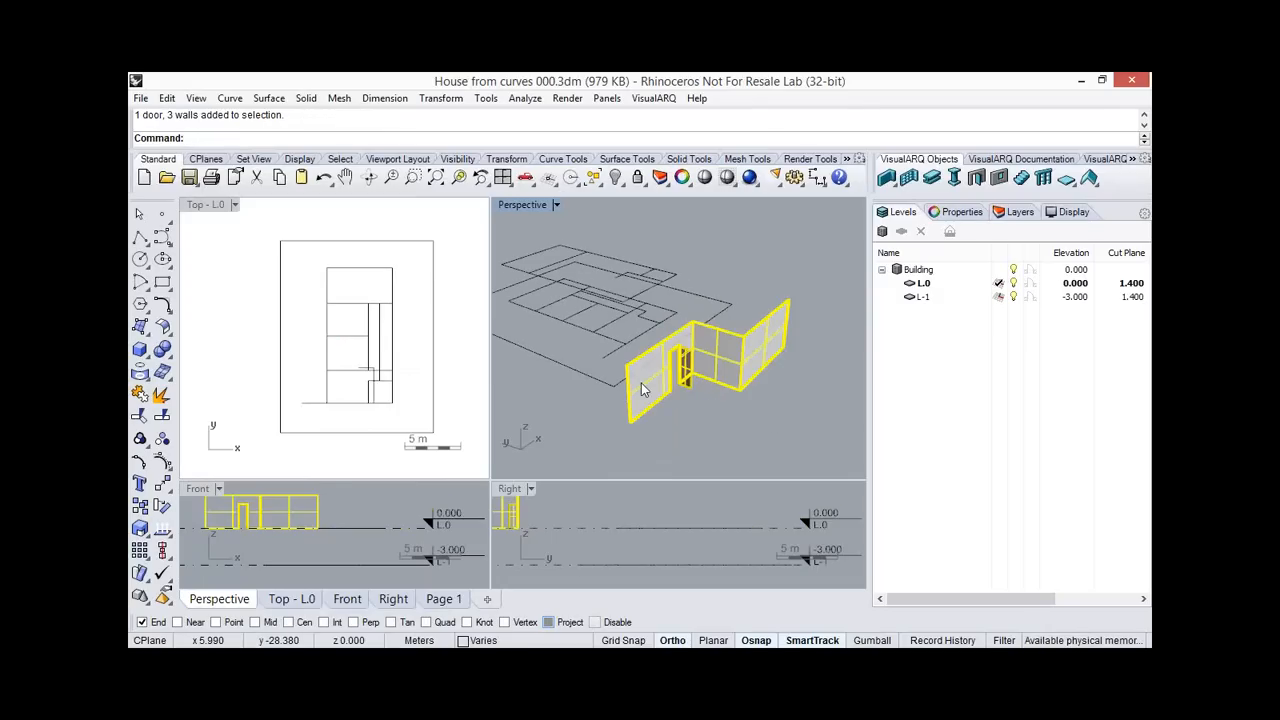
{"action": "left_click", "coordinate": [165, 462]}
{"action": "mouse_move", "coordinate": [689, 381]}
{"action": "right_mouse_down"}
{"action": "mouse_move", "coordinate": [678, 388]}
{"action": "mouse_move", "coordinate": [698, 397]}
{"action": "right_mouse_up"}
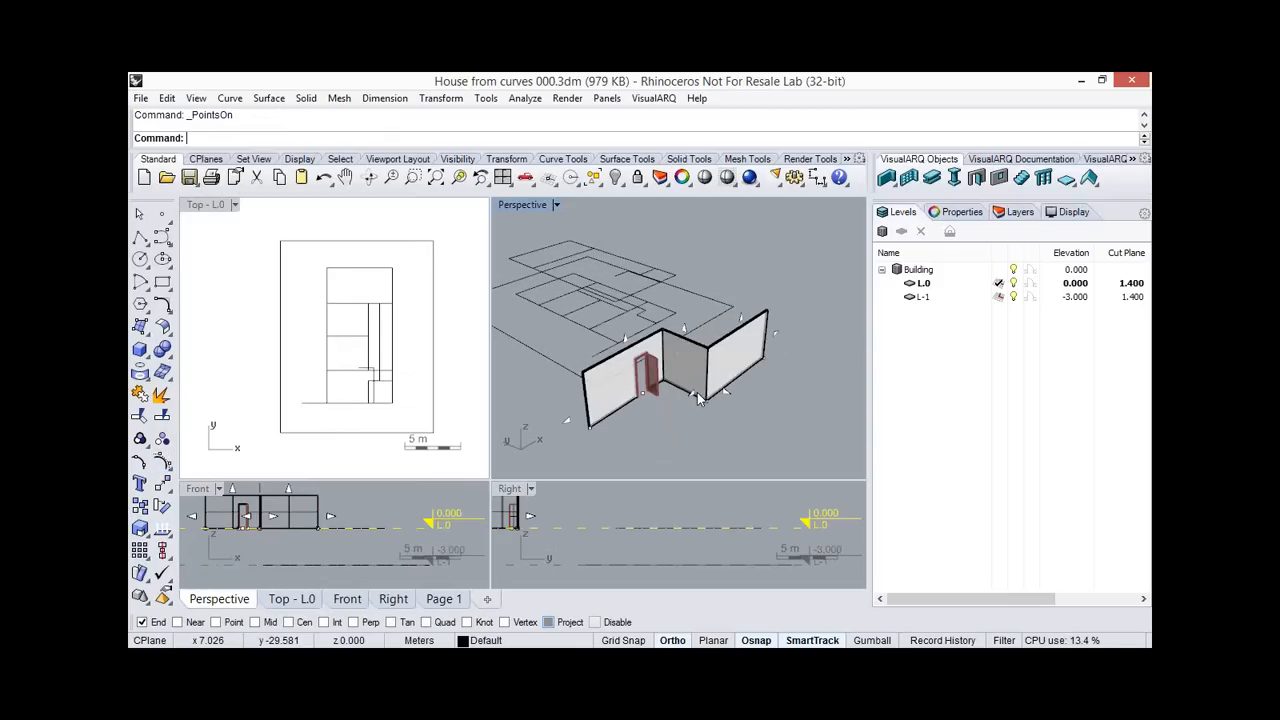
{"action": "left_click", "coordinate": [766, 360]}
{"action": "left_click_drag", "start_coordinate": [796, 384], "coordinate": [808, 376]}
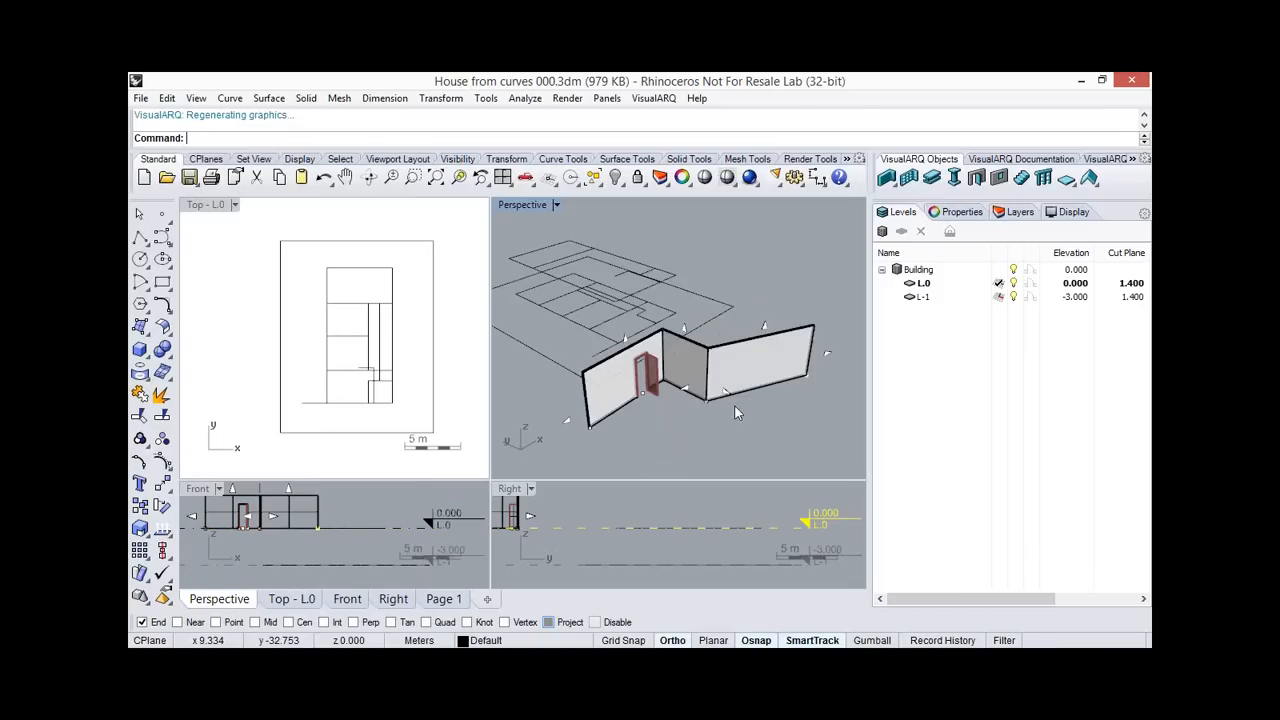
{"action": "mouse_move", "coordinate": [685, 416]}
{"action": "left_mouse_down"}
{"action": "mouse_move", "coordinate": [712, 394]}
{"action": "mouse_move", "coordinate": [695, 409]}
{"action": "left_mouse_up"}
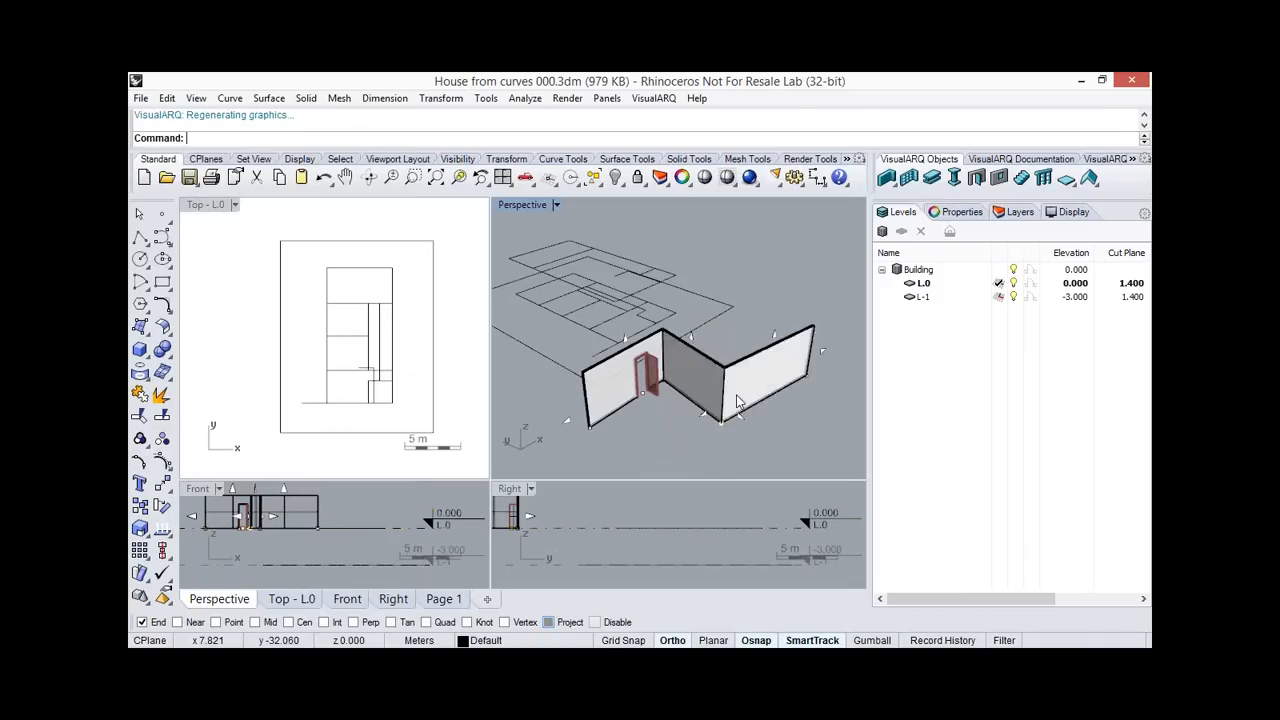
Shorten the third wall from its free end and raise its height using the wall's extend handles.
{"action": "right_click_drag", "start_coordinate": [737, 396], "coordinate": [698, 391]}
{"action": "left_click", "coordinate": [781, 352]}
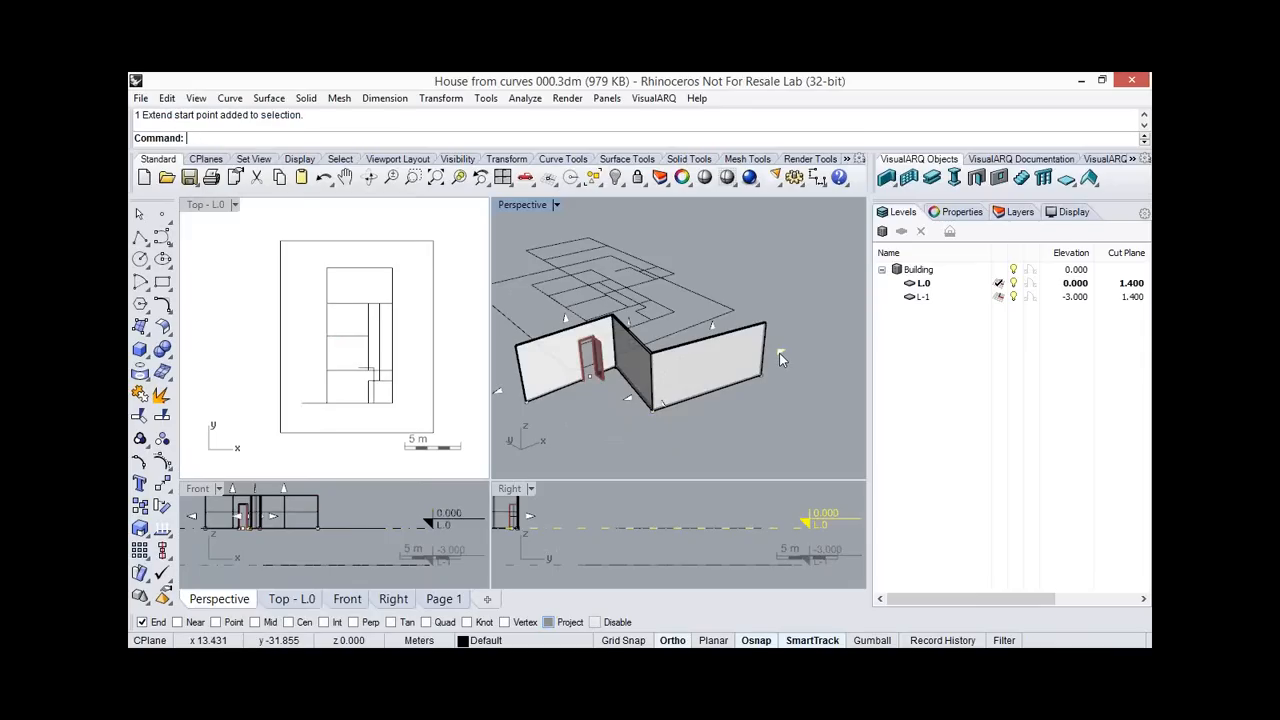
{"action": "left_click_drag", "start_coordinate": [779, 353], "coordinate": [743, 398]}
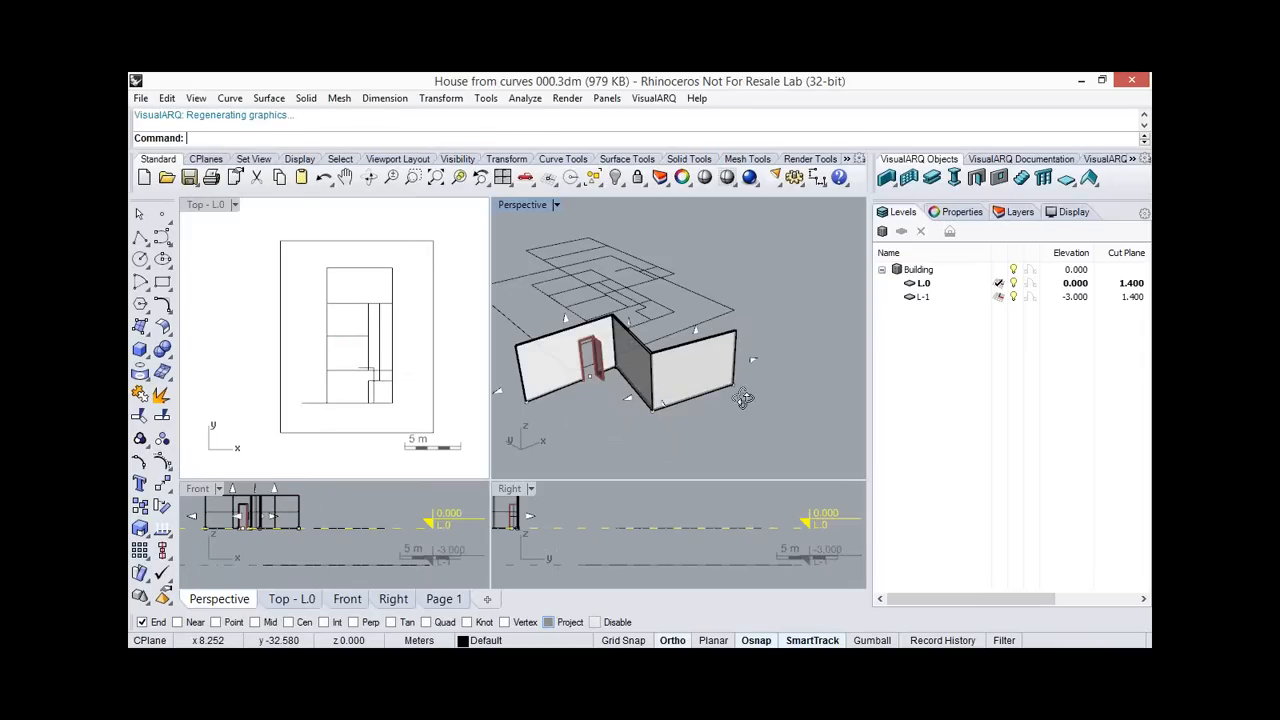
{"action": "right_click_drag", "start_coordinate": [743, 398], "coordinate": [764, 360]}
{"action": "left_click", "coordinate": [769, 332]}
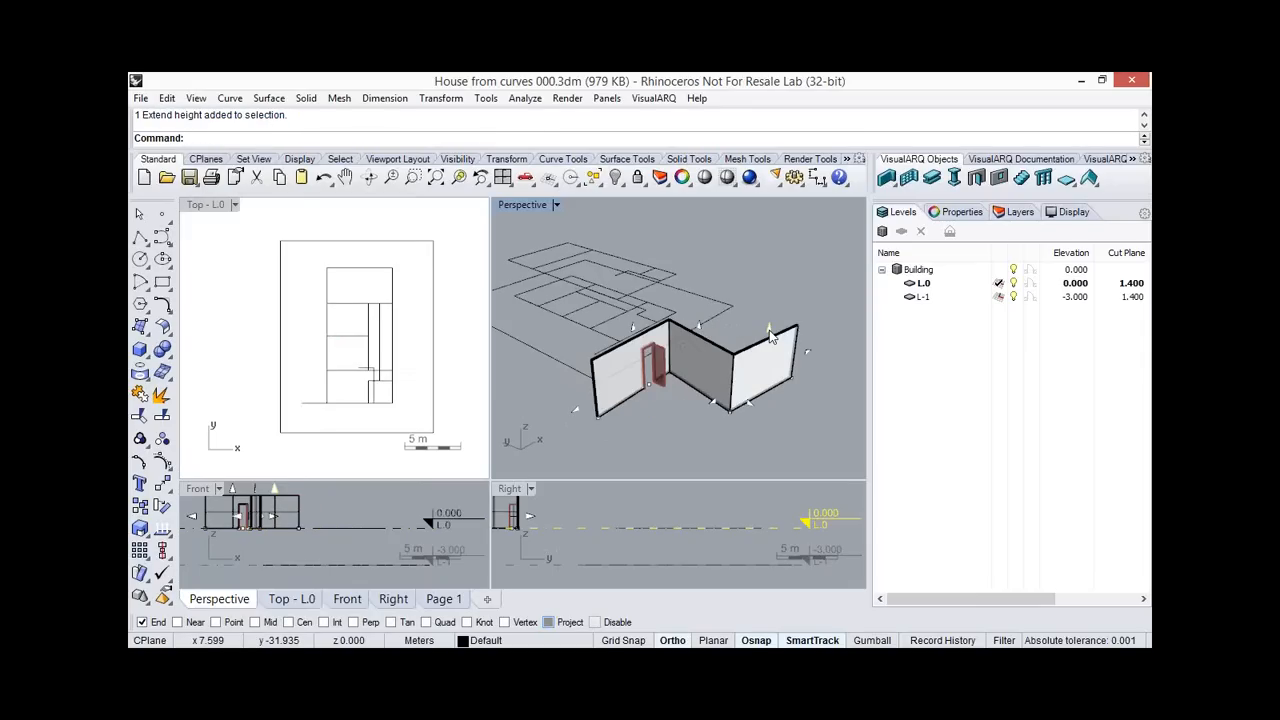
{"action": "left_click_drag", "start_coordinate": [769, 327], "coordinate": [768, 294]}
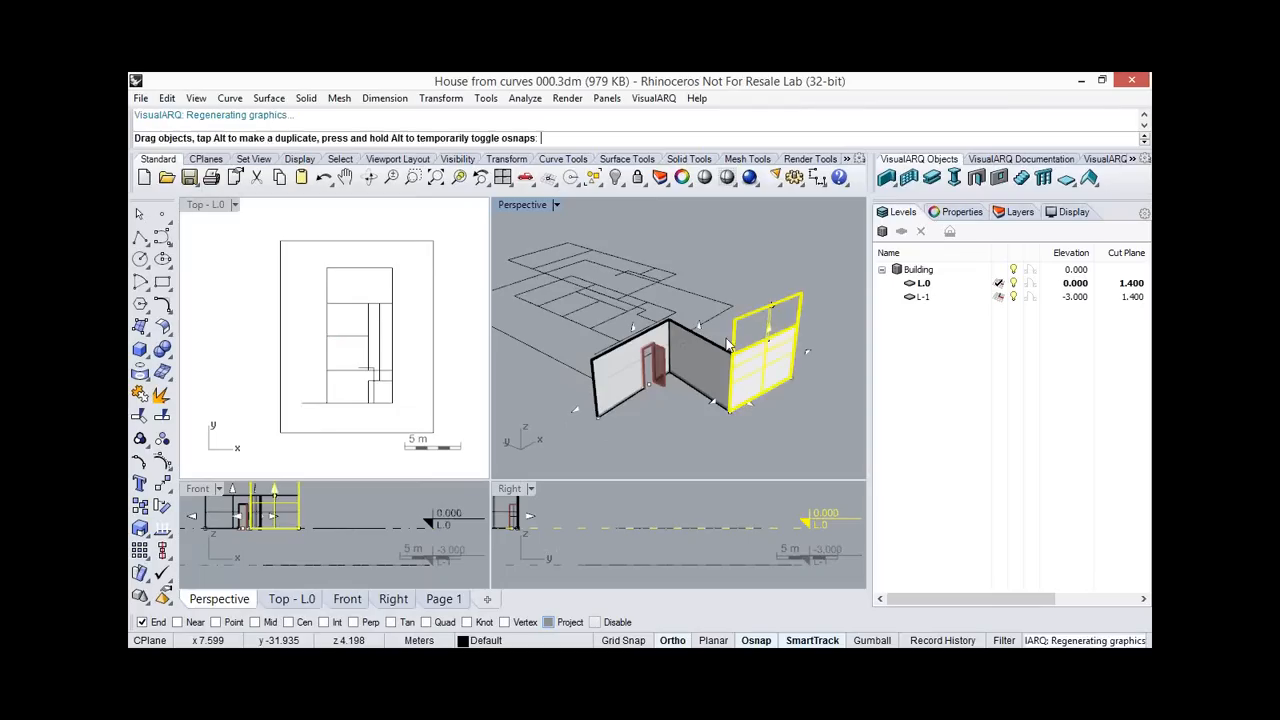
{"action": "right_click_drag", "start_coordinate": [736, 360], "coordinate": [728, 328]}
{"action": "scroll", "coordinate": [728, 326], "scroll_direction": "down", "scroll_amount": 3}
{"action": "scroll", "coordinate": [729, 330], "scroll_direction": "up", "scroll_amount": 2}
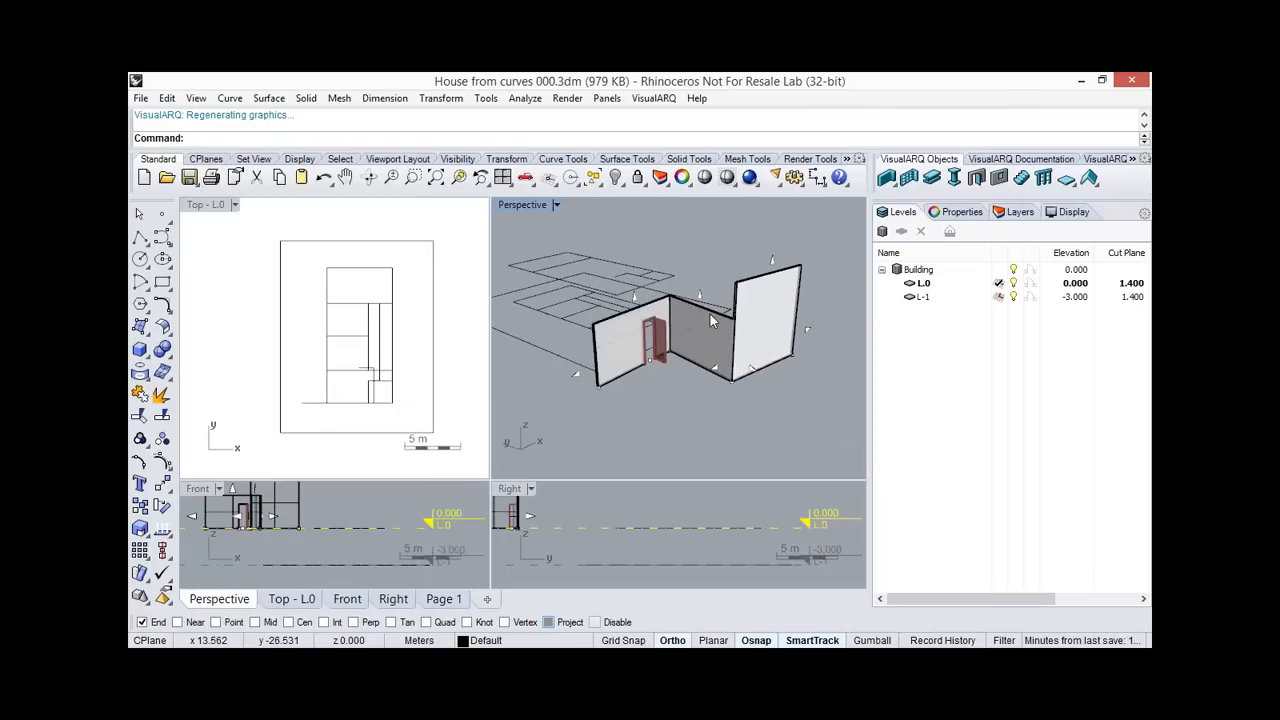
{"action": "scroll", "coordinate": [733, 322], "scroll_direction": "up", "scroll_amount": 2}
Select the three walls and the door together and set the door's width to 0.9.
{"action": "right_click_drag", "start_coordinate": [690, 325], "coordinate": [745, 368]}
{"action": "left_click_drag", "start_coordinate": [771, 437], "coordinate": [667, 388]}
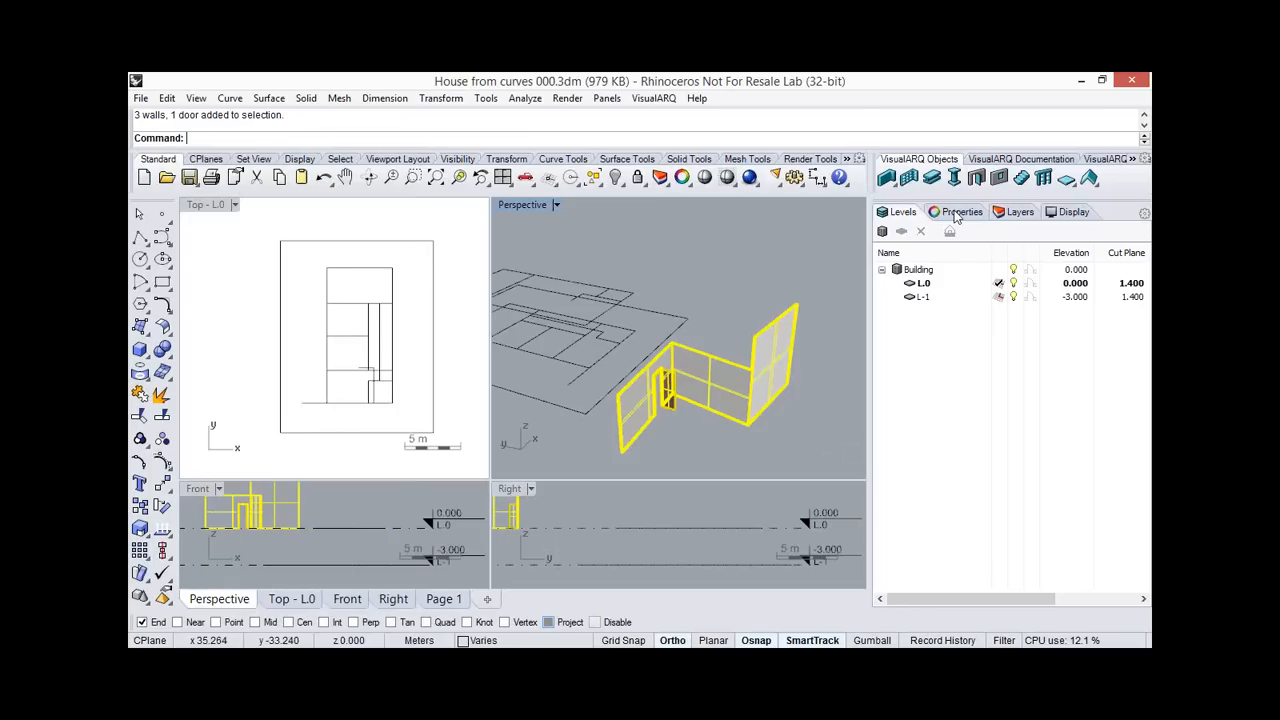
{"action": "left_click", "coordinate": [956, 212]}
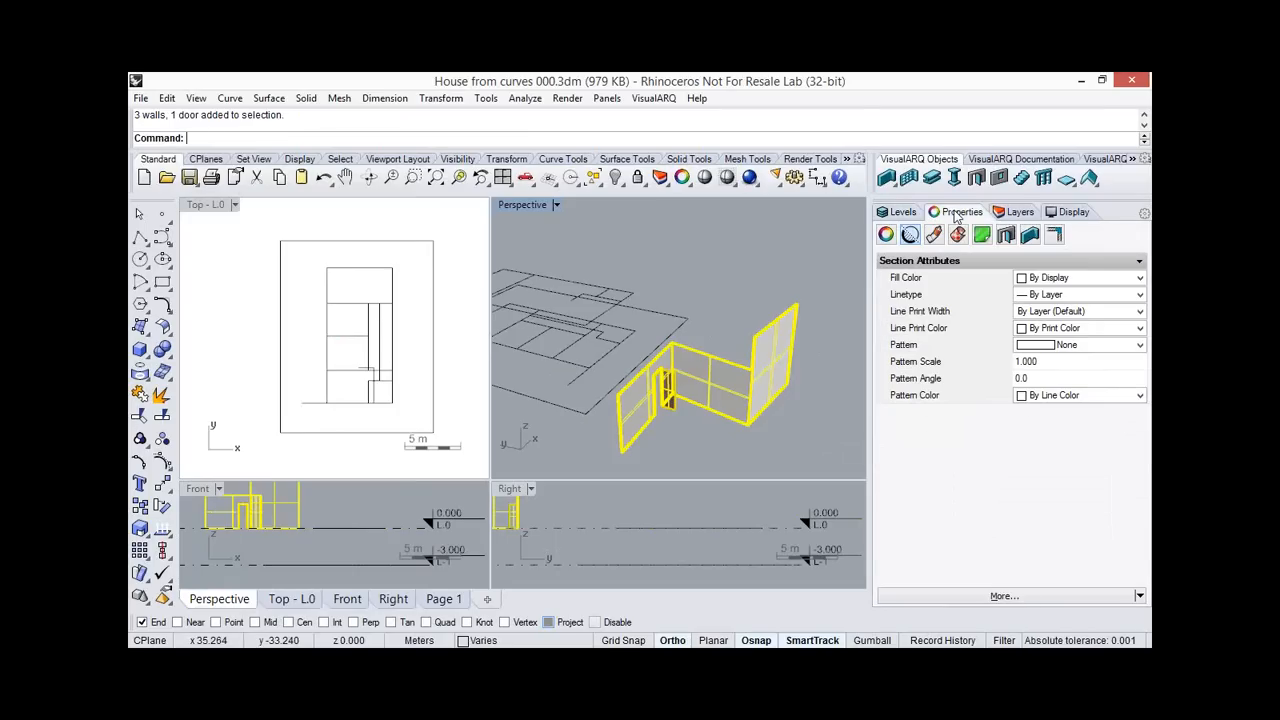
{"action": "left_click", "coordinate": [1006, 236]}
{"action": "scroll", "coordinate": [686, 407], "scroll_direction": "up", "scroll_amount": 3}
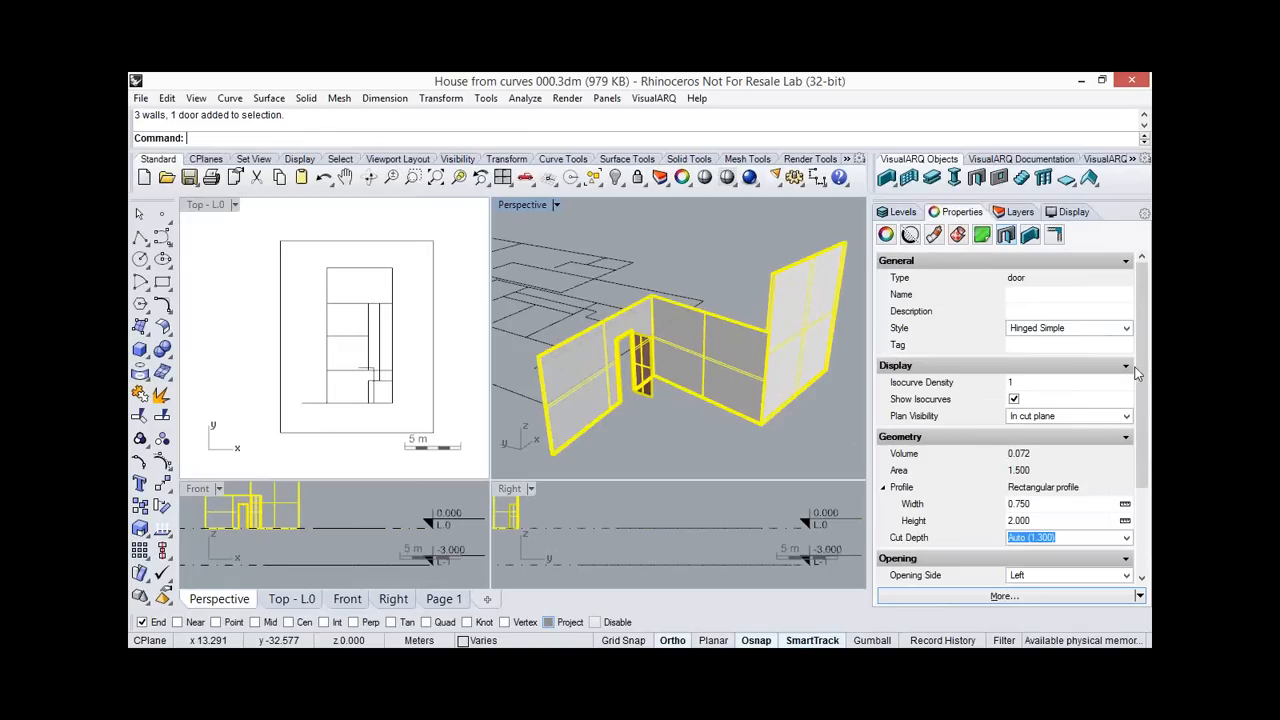
{"action": "double_click", "coordinate": [1022, 506]}
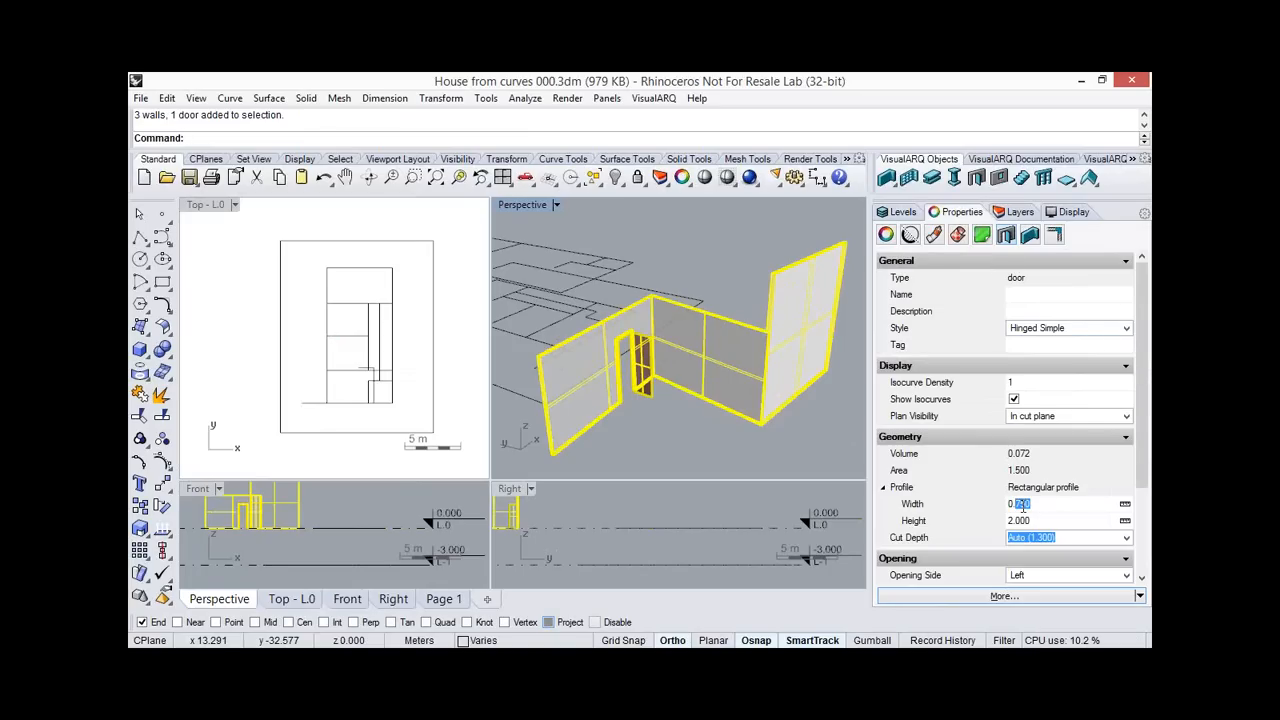
{"action": "type", "text": "9"}
{"action": "key", "text": "Return"}
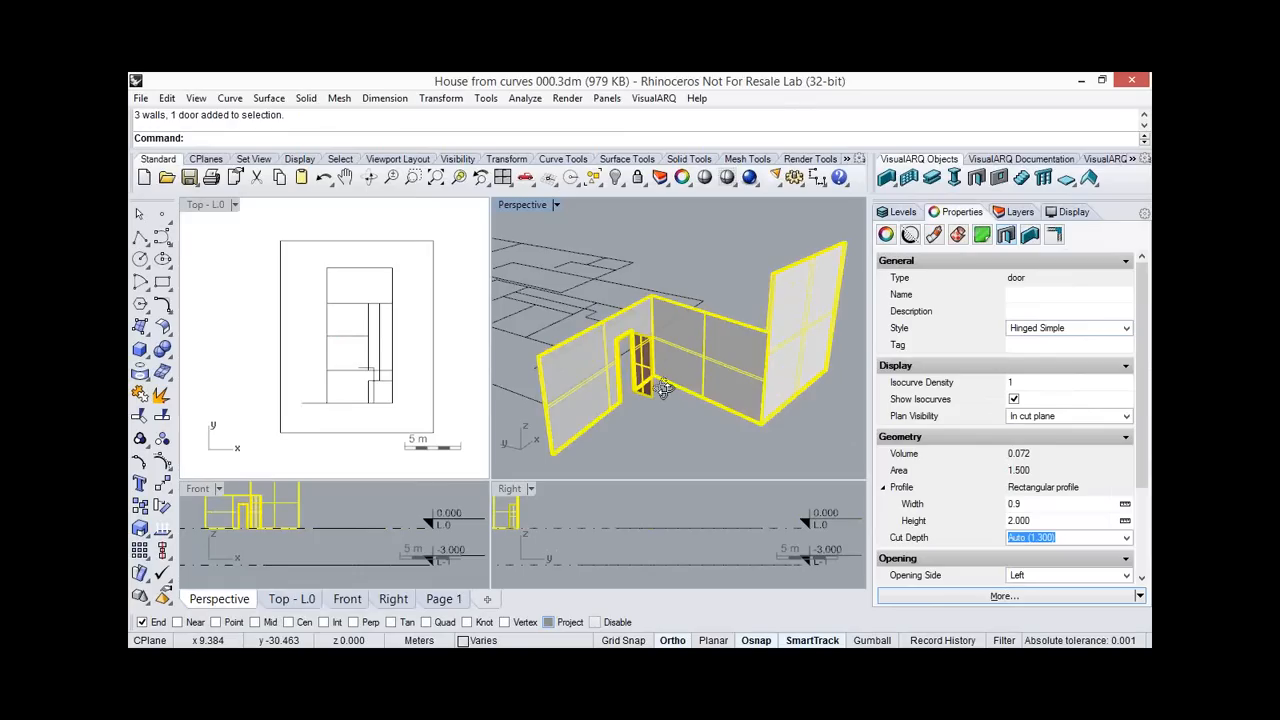
Set the height of all three selected walls to 4, then clear the selection.
{"action": "left_click", "coordinate": [1034, 234]}
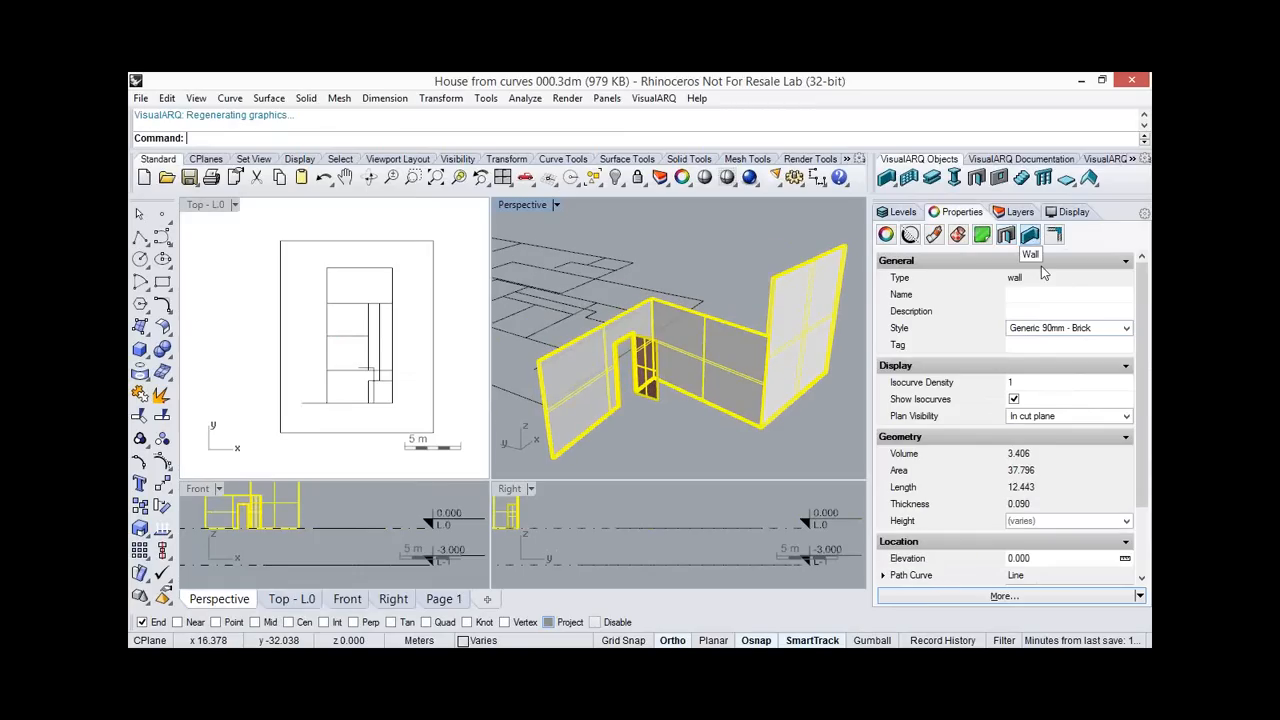
{"action": "left_click", "coordinate": [1055, 522]}
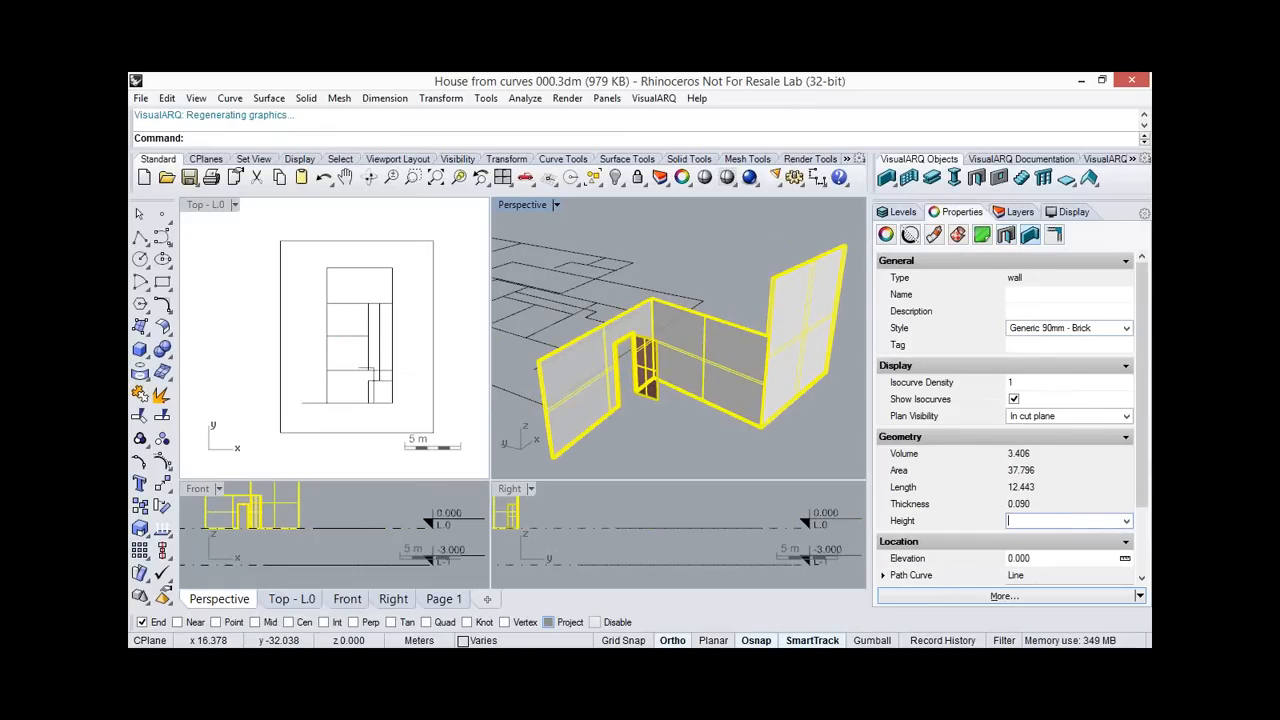
{"action": "type", "text": "4"}
{"action": "key", "text": "Return"}
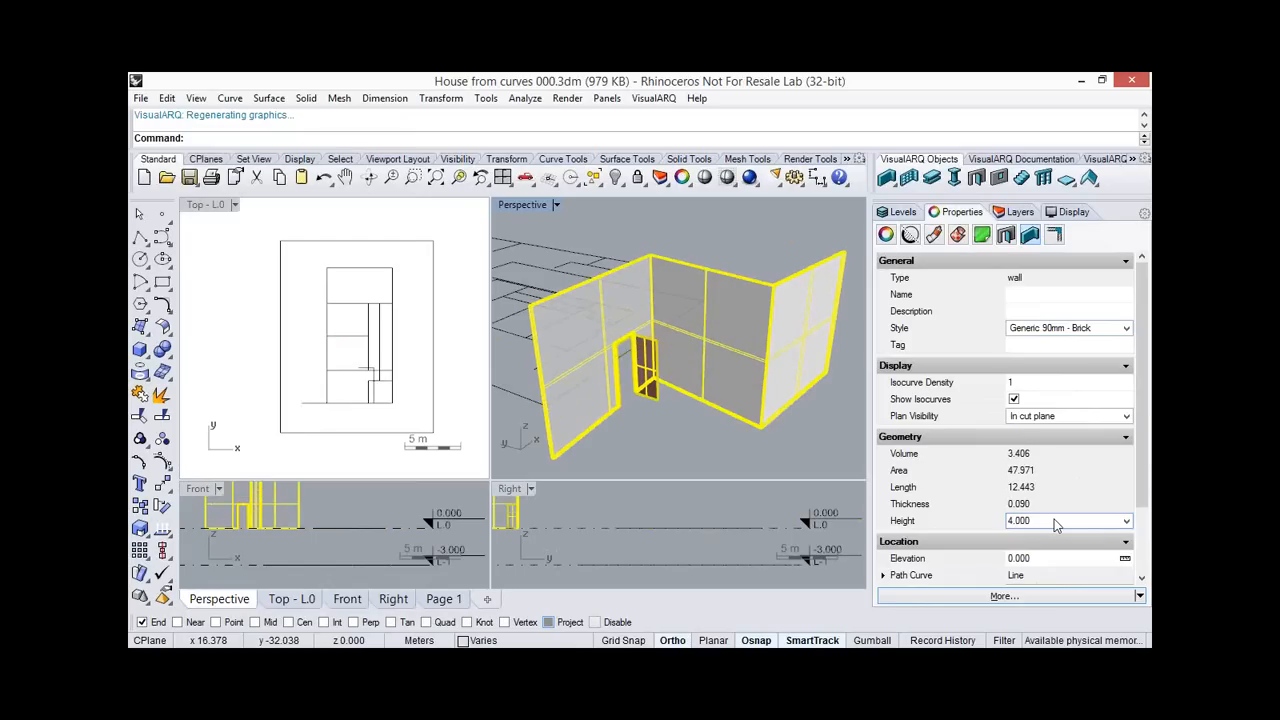
{"action": "left_click", "coordinate": [1089, 331]}
{"action": "left_click", "coordinate": [739, 439]}
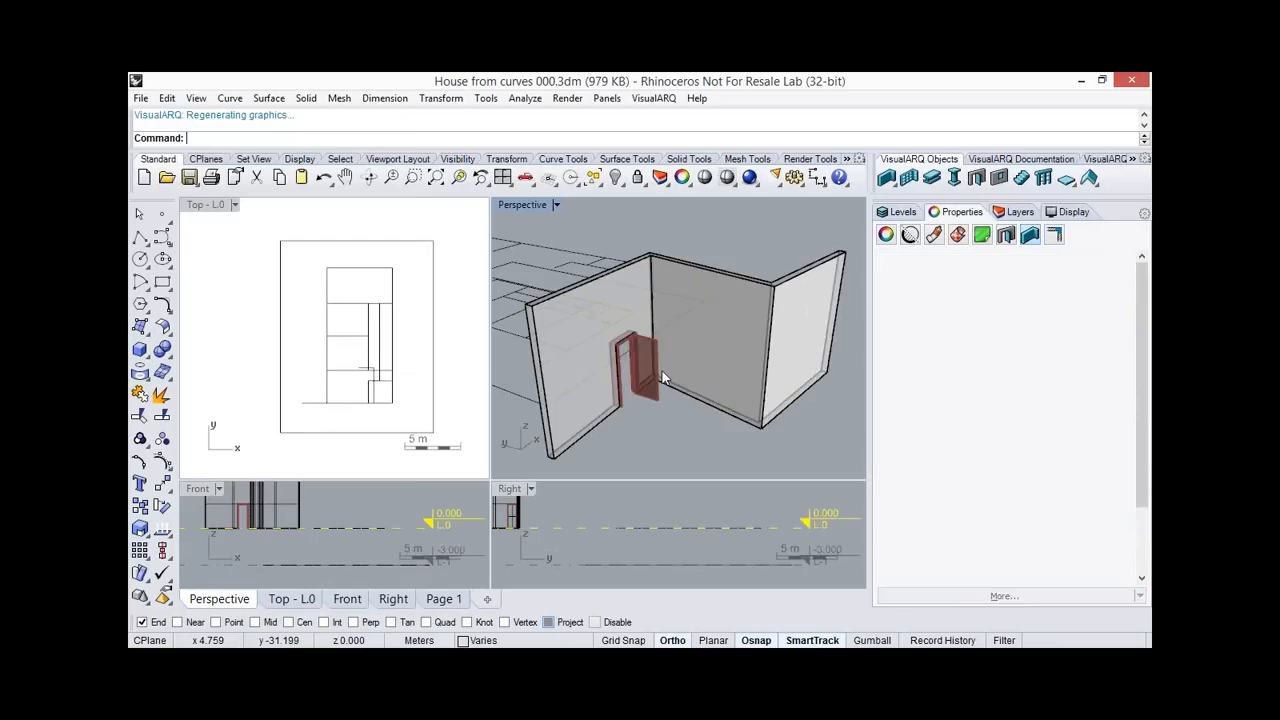
{"action": "scroll", "coordinate": [664, 360], "scroll_direction": "down", "scroll_amount": 5}
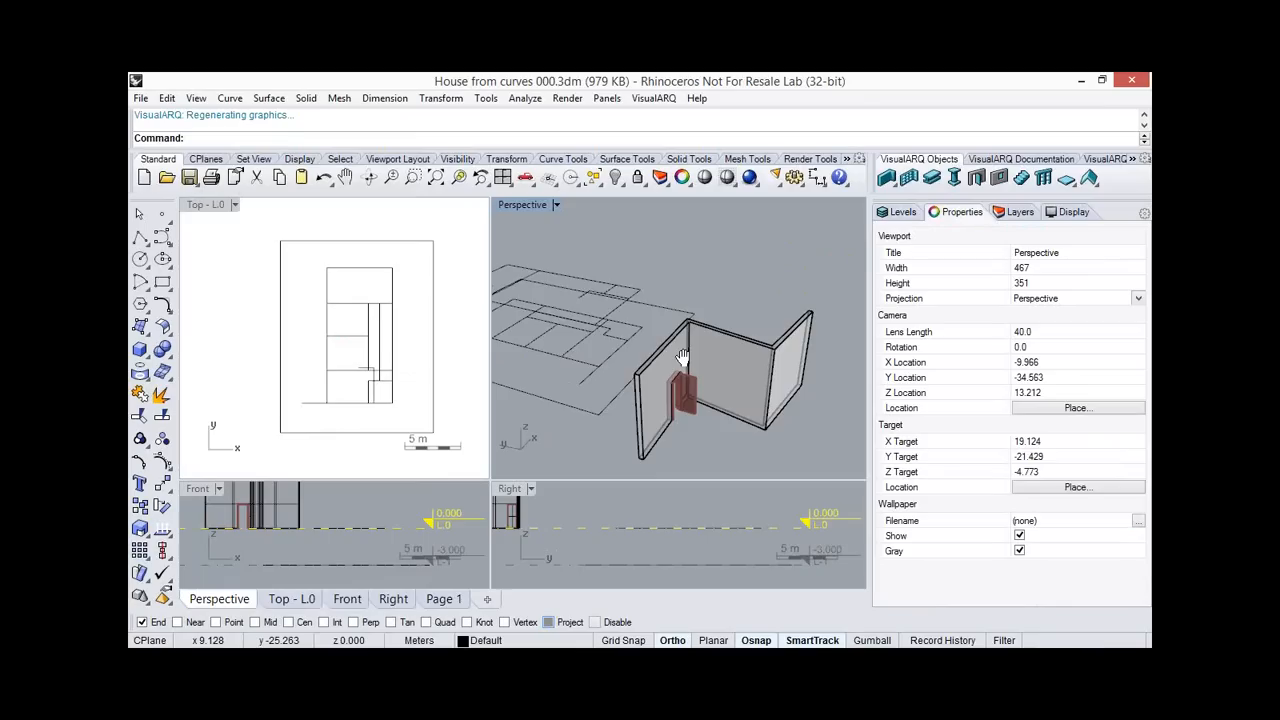
{"action": "right_click_drag", "start_coordinate": [664, 358], "coordinate": [674, 338]}
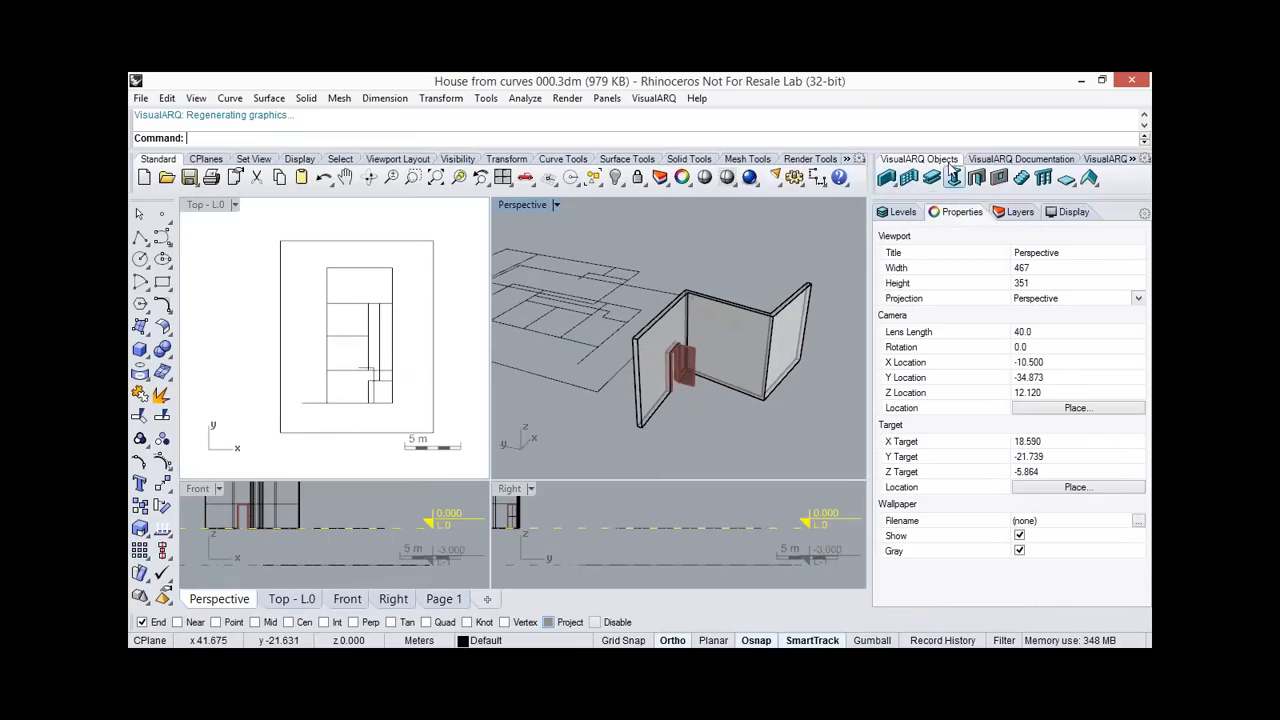
Open the wall styles and examine the attributes, geometry and wrapping settings of Generic 140mm - Masonry.
{"action": "right_click", "coordinate": [887, 178]}
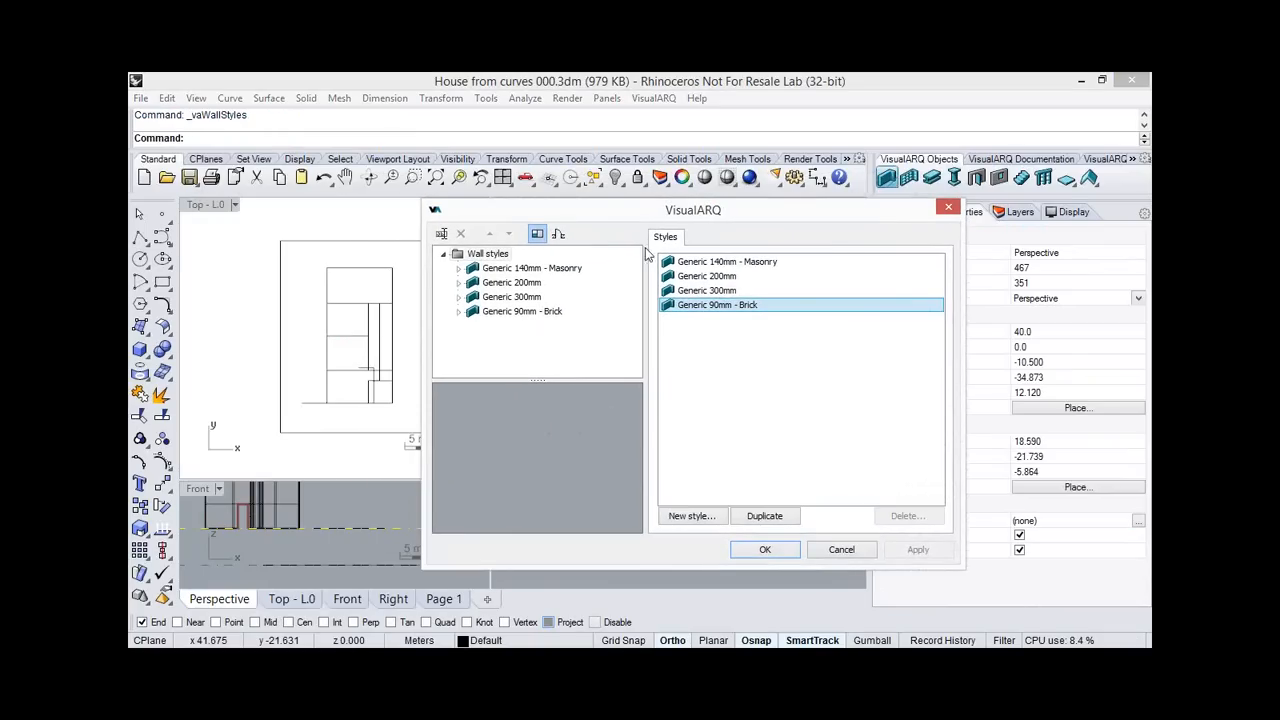
{"action": "left_click", "coordinate": [484, 270]}
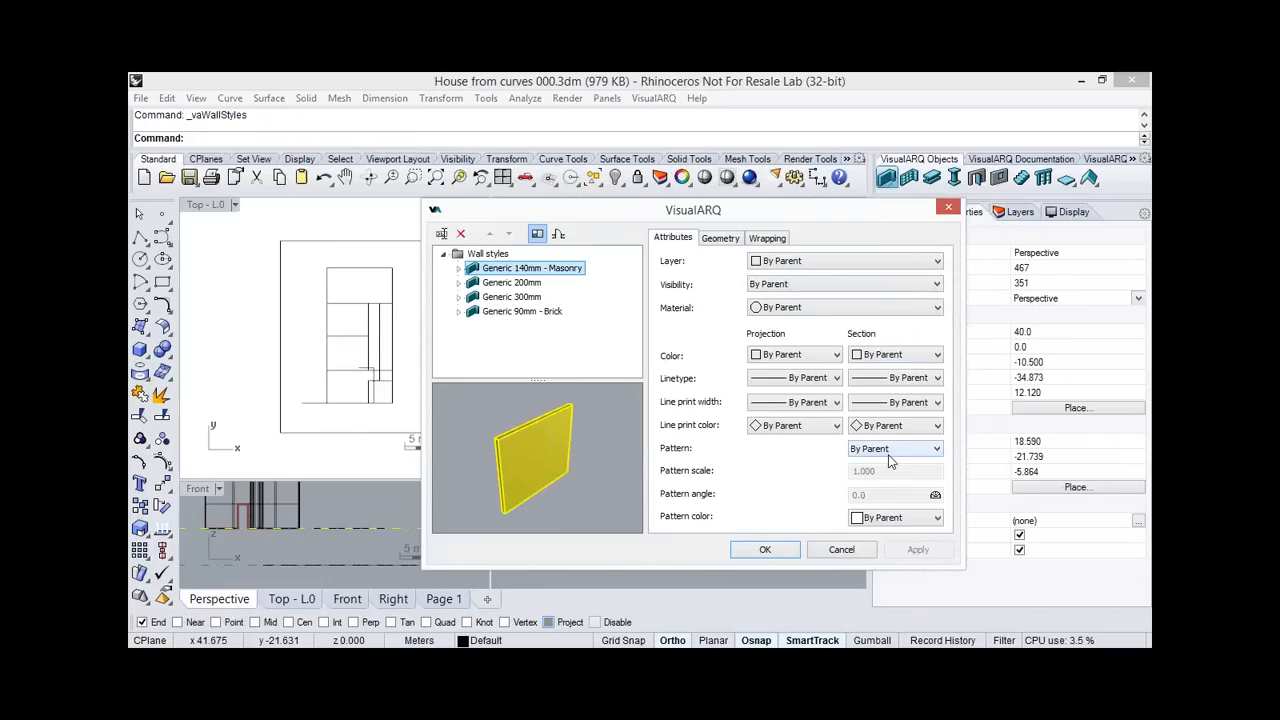
{"action": "left_click", "coordinate": [724, 240]}
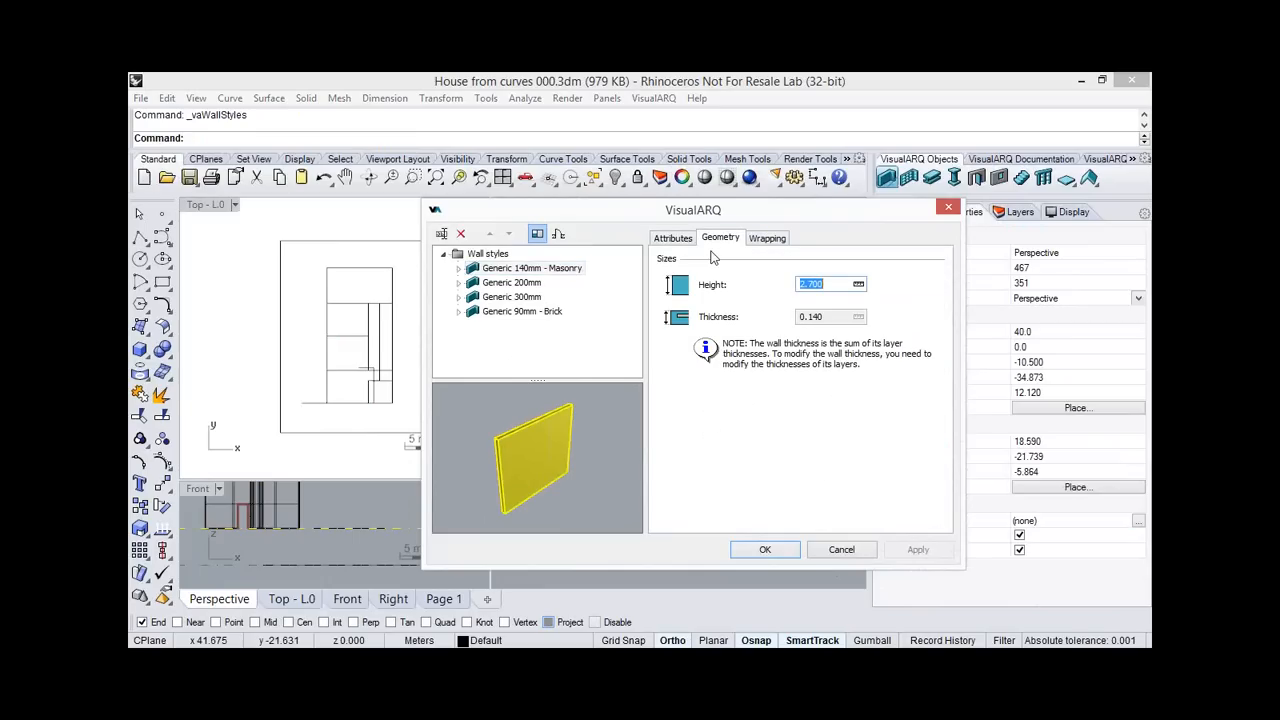
{"action": "left_click", "coordinate": [765, 240]}
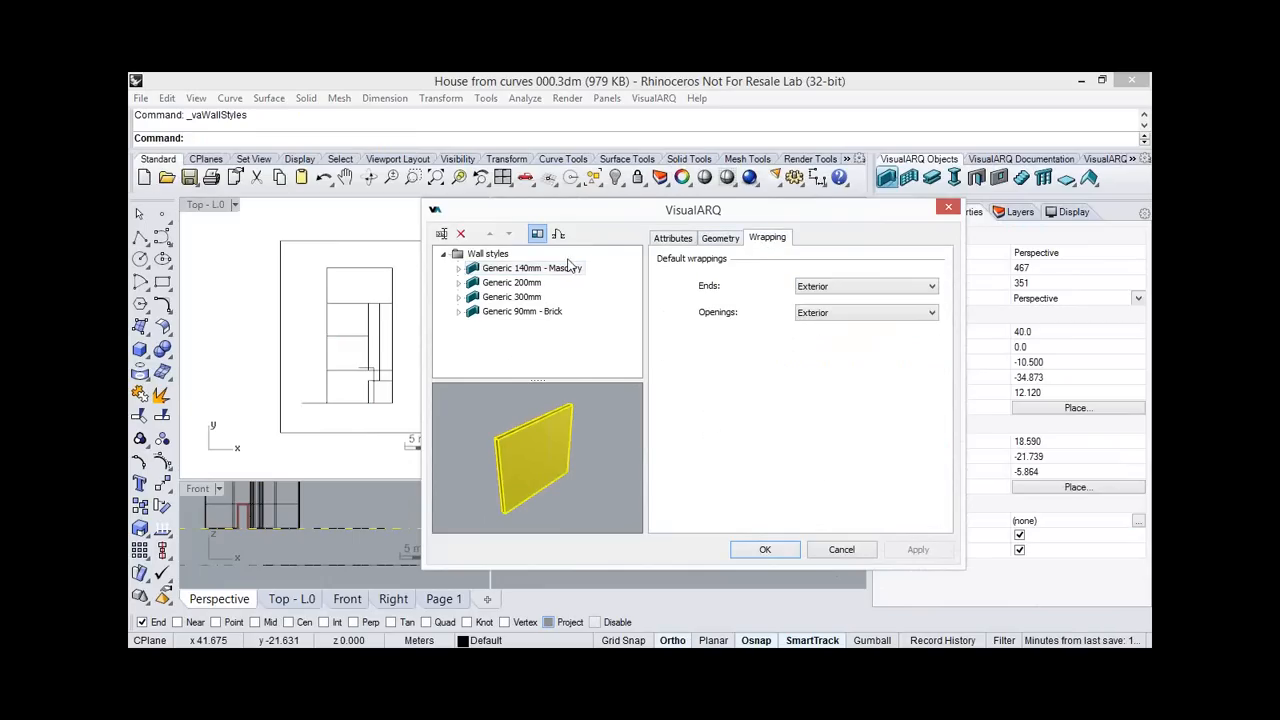
Examine the attributes, construction settings and function options of the Masonry - Concrete Block layer in the Generic 140mm - Masonry style.
{"action": "left_click", "coordinate": [459, 269]}
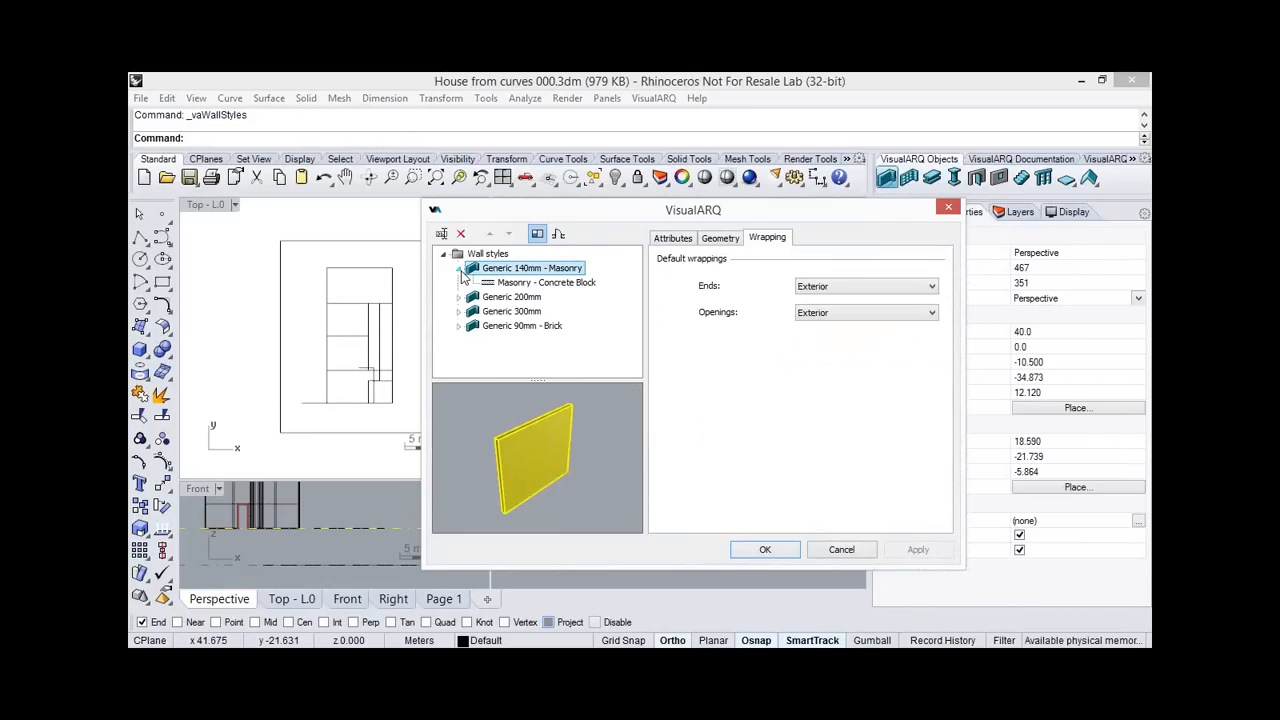
{"action": "left_click", "coordinate": [494, 285]}
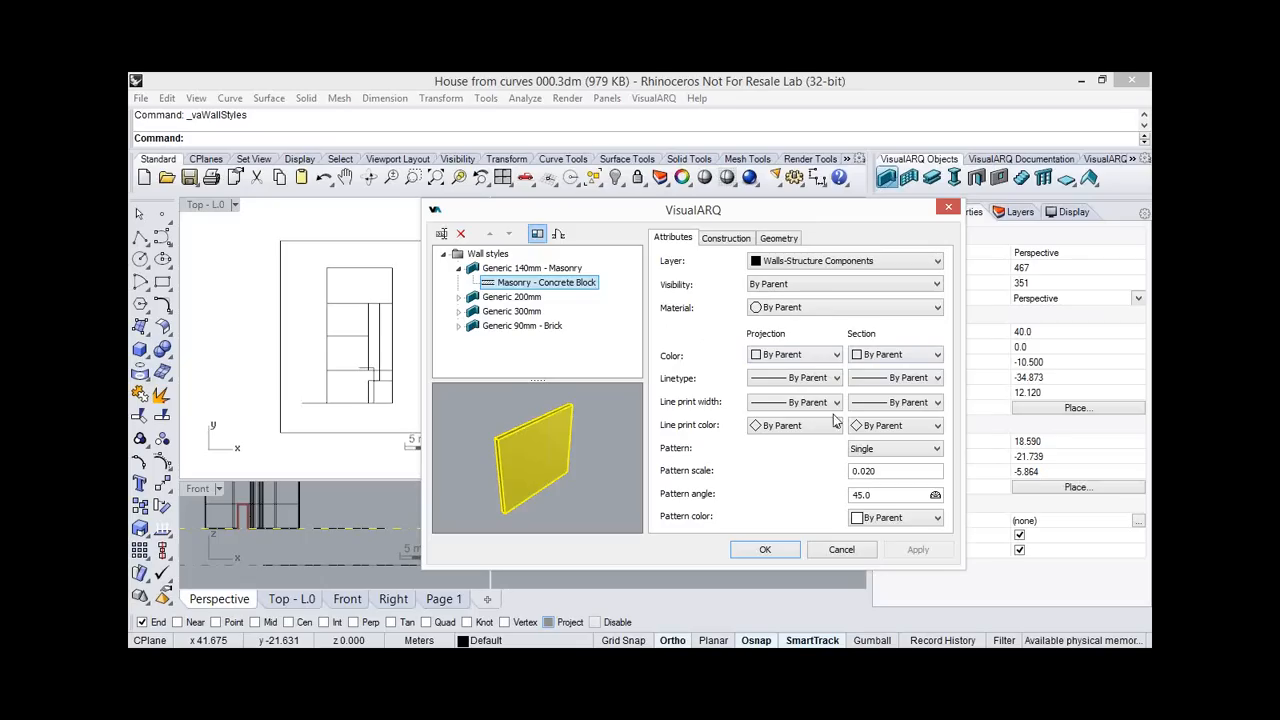
{"action": "left_click", "coordinate": [726, 238]}
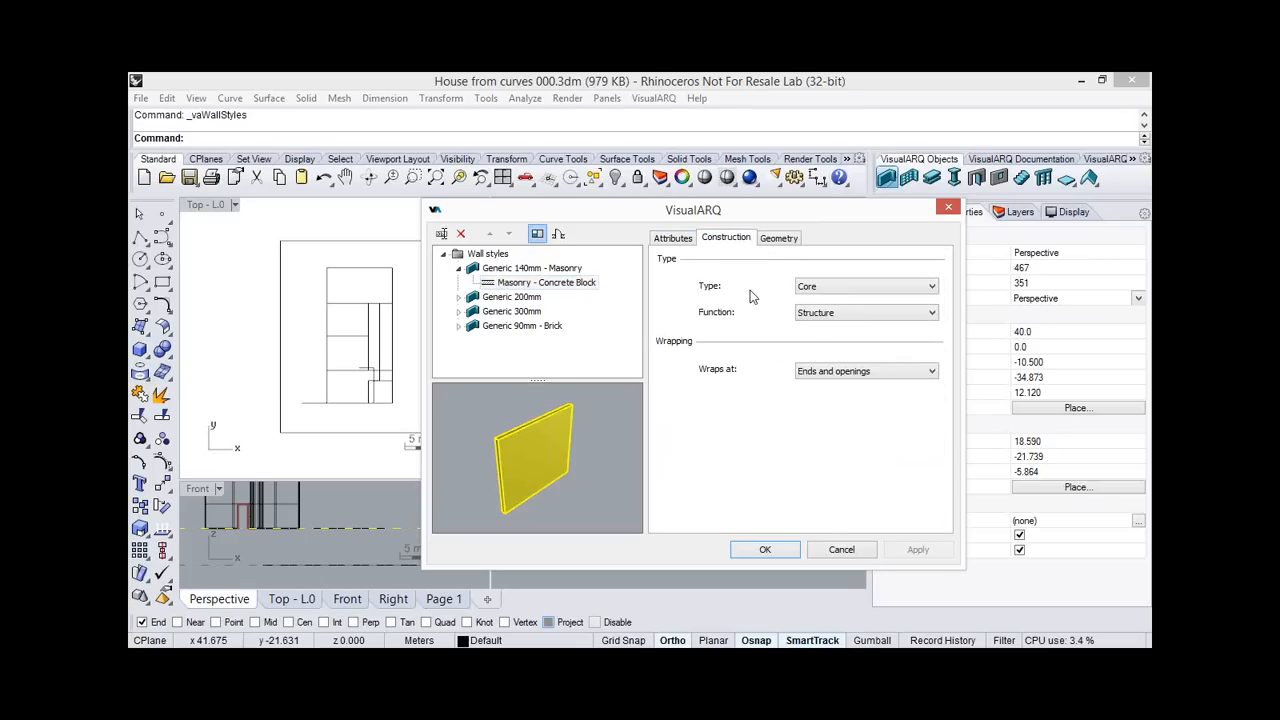
{"action": "left_click", "coordinate": [836, 313]}
{"action": "left_click", "coordinate": [836, 324]}
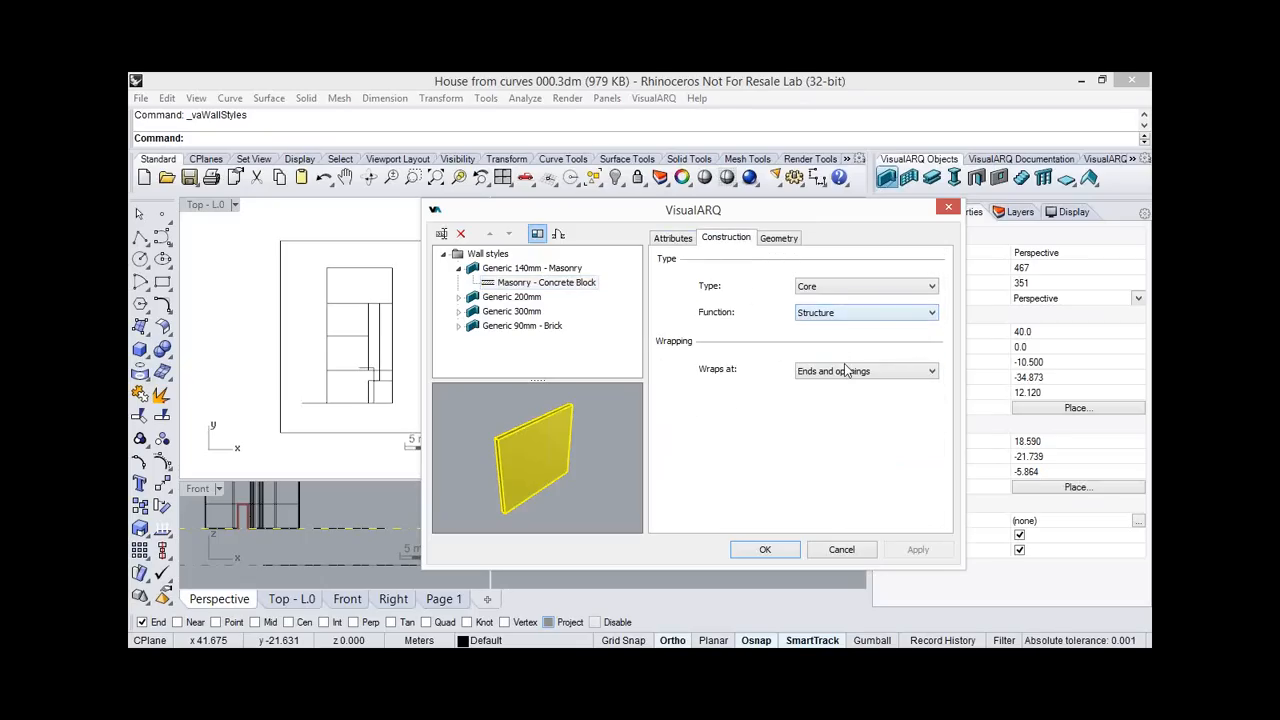
Check the concrete block layer's geometry, collapse Generic 140mm - Masonry, and start a new wall style named New.
{"action": "left_click", "coordinate": [790, 242]}
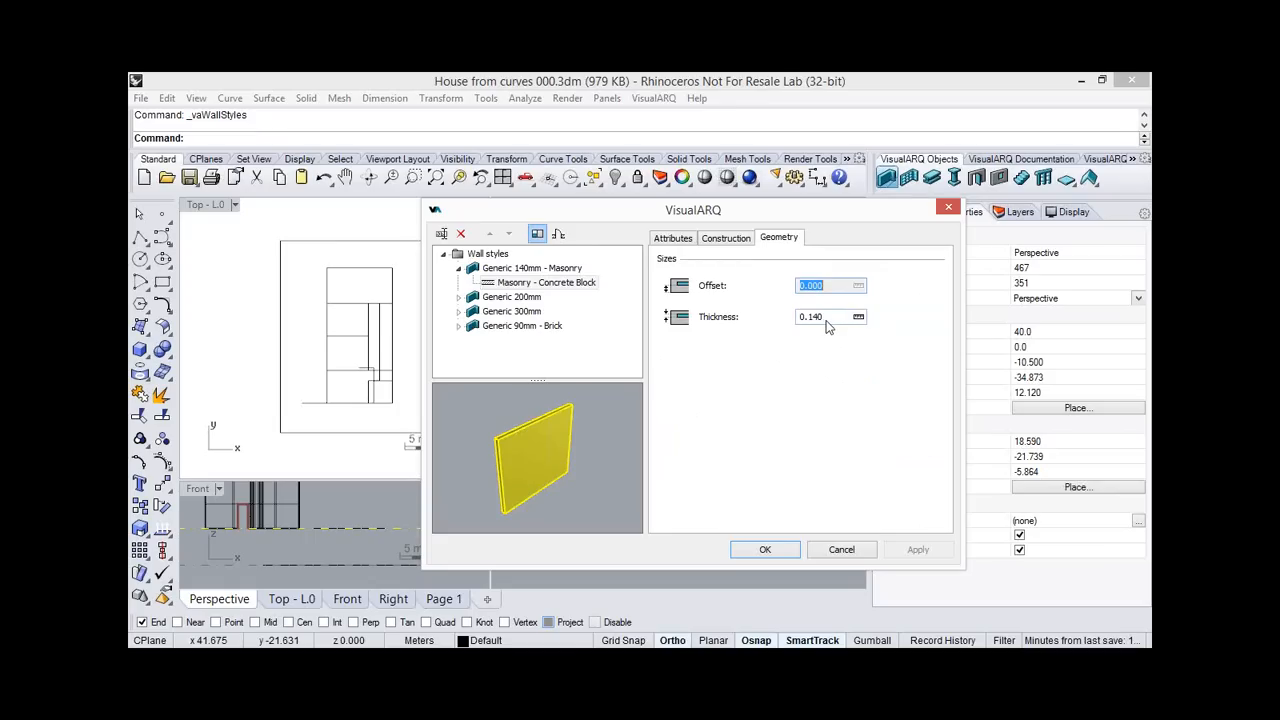
{"action": "left_click", "coordinate": [459, 268]}
{"action": "left_click", "coordinate": [487, 254]}
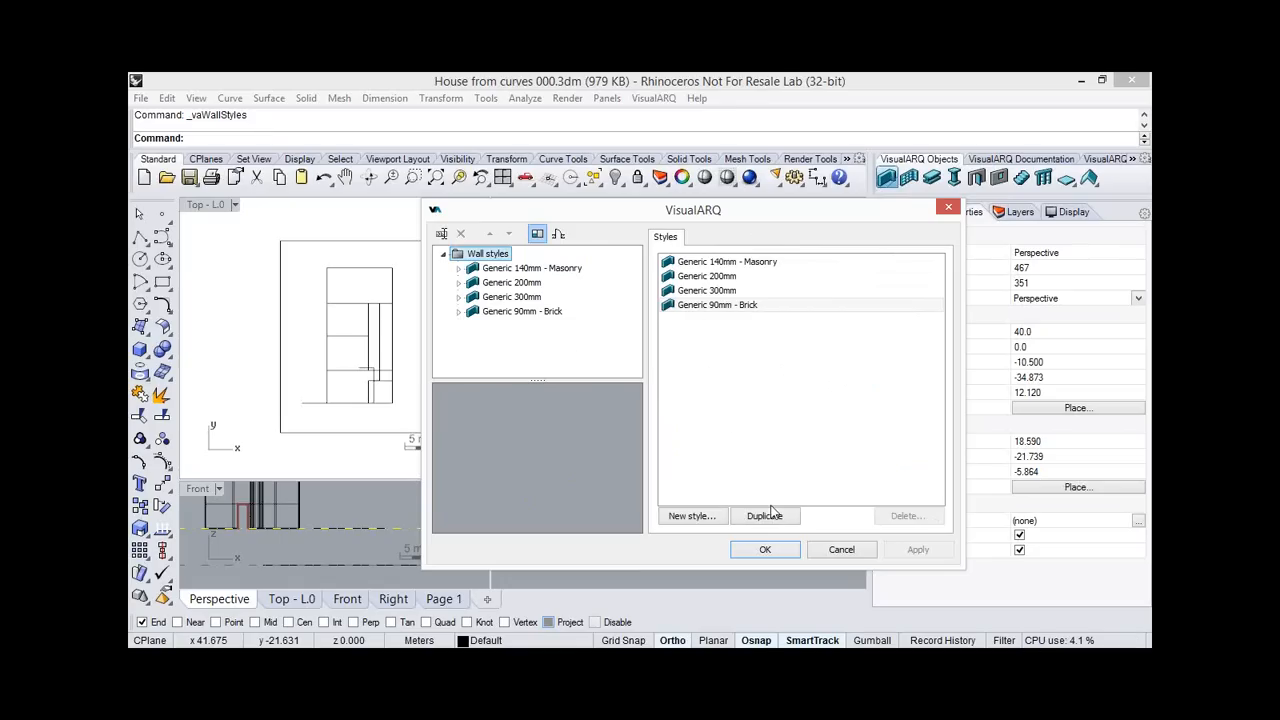
{"action": "left_click", "coordinate": [689, 525]}
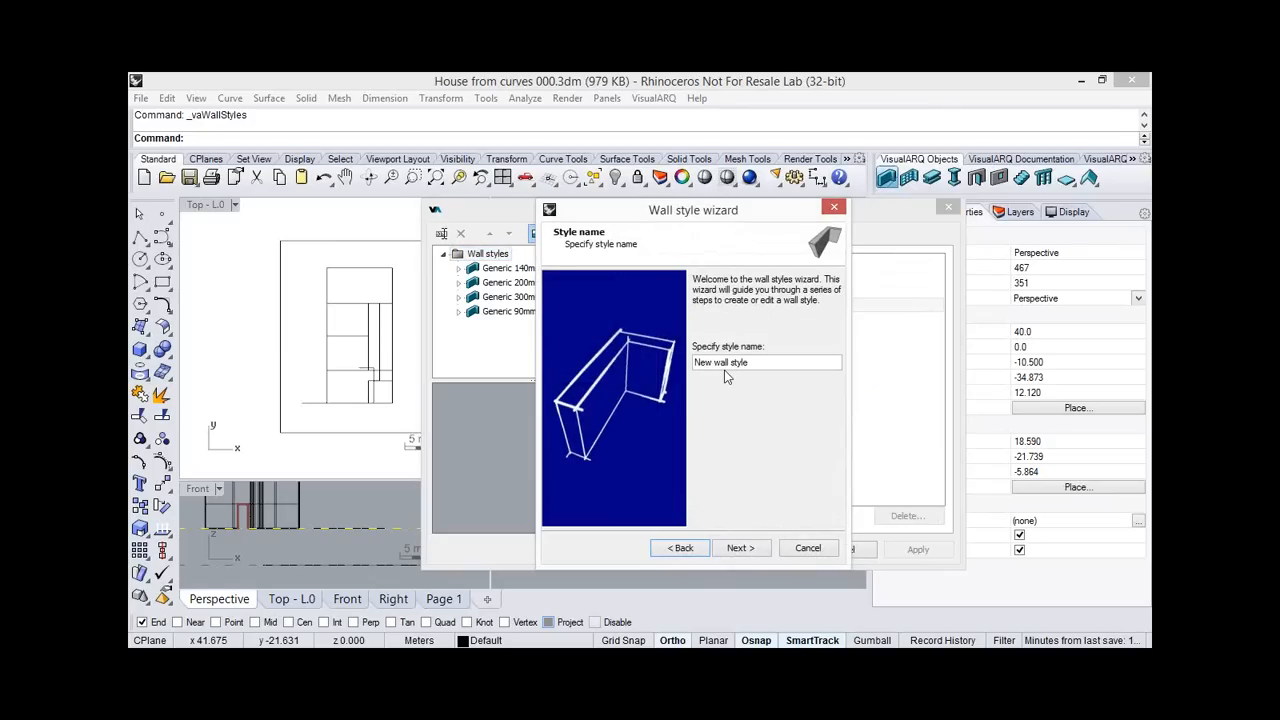
{"action": "left_click_drag", "start_coordinate": [714, 364], "coordinate": [763, 369]}
{"action": "key", "text": "BackSpace"}
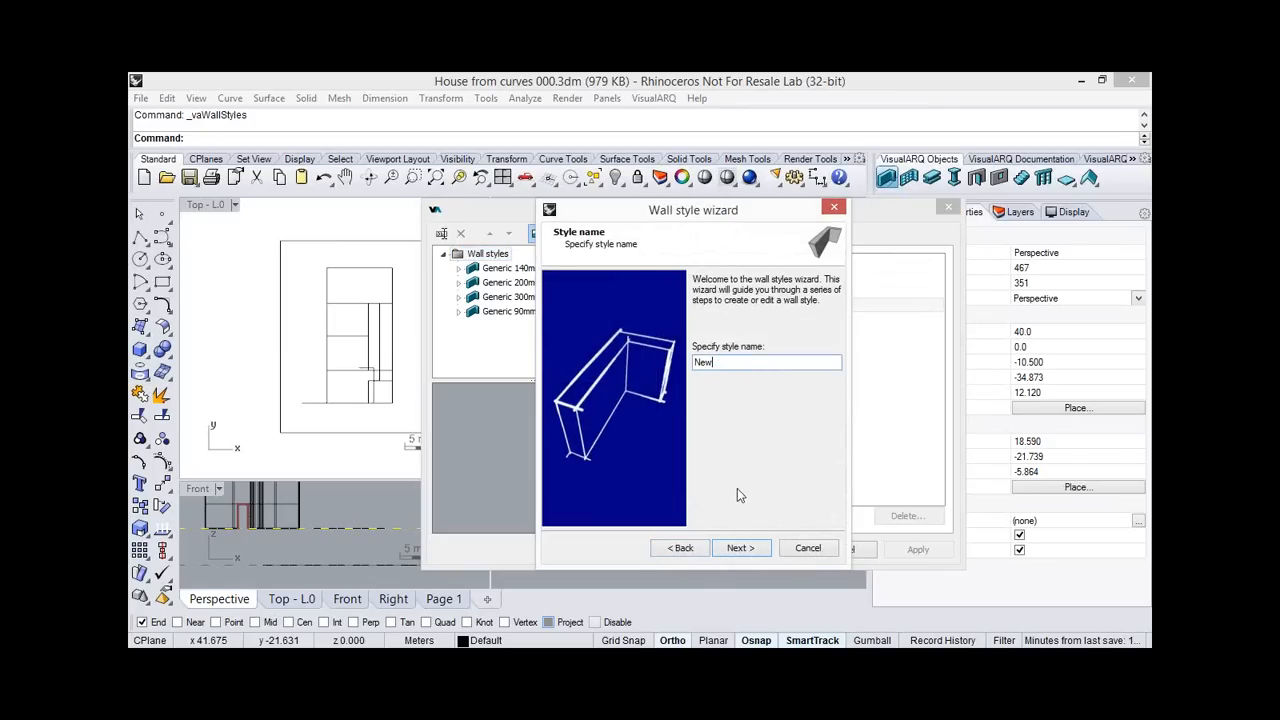
{"action": "left_click", "coordinate": [737, 549]}
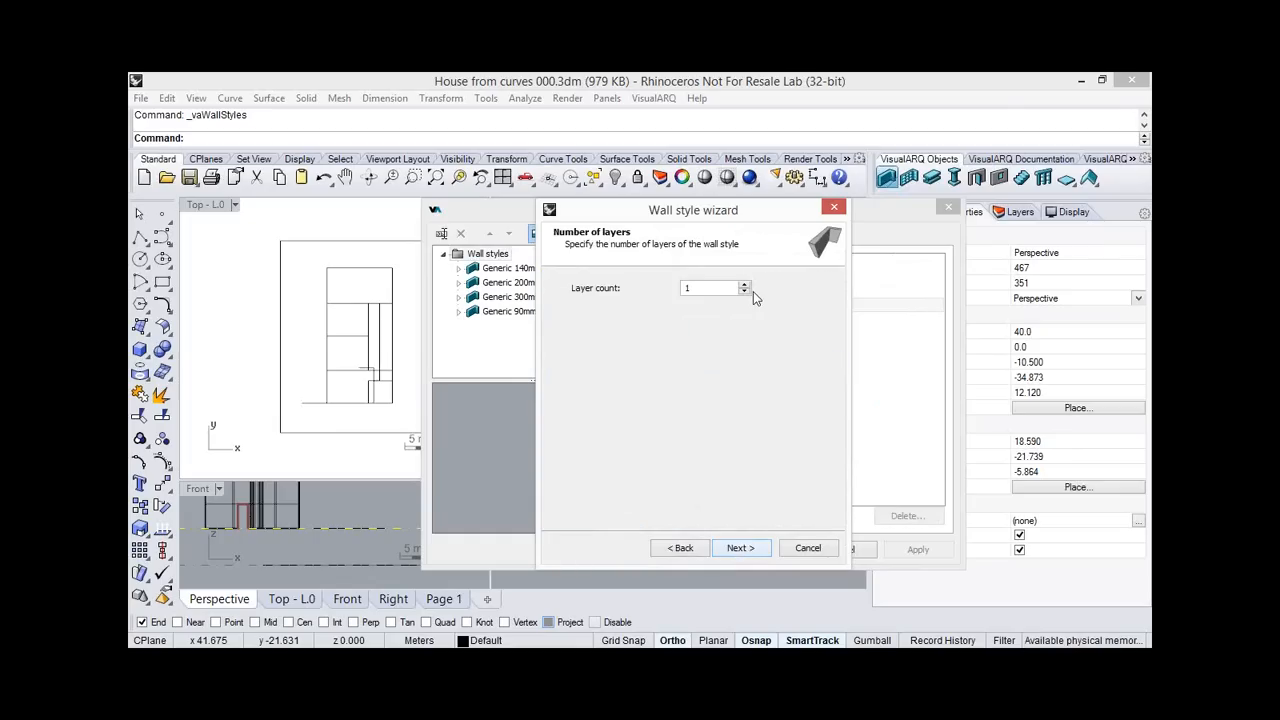
Set the new wall style's layer count to 3 and accept Wall layer 1 with a thickness of 0.200.
{"action": "left_click", "coordinate": [745, 285]}
{"action": "left_click", "coordinate": [745, 285]}
{"action": "left_click", "coordinate": [739, 548]}
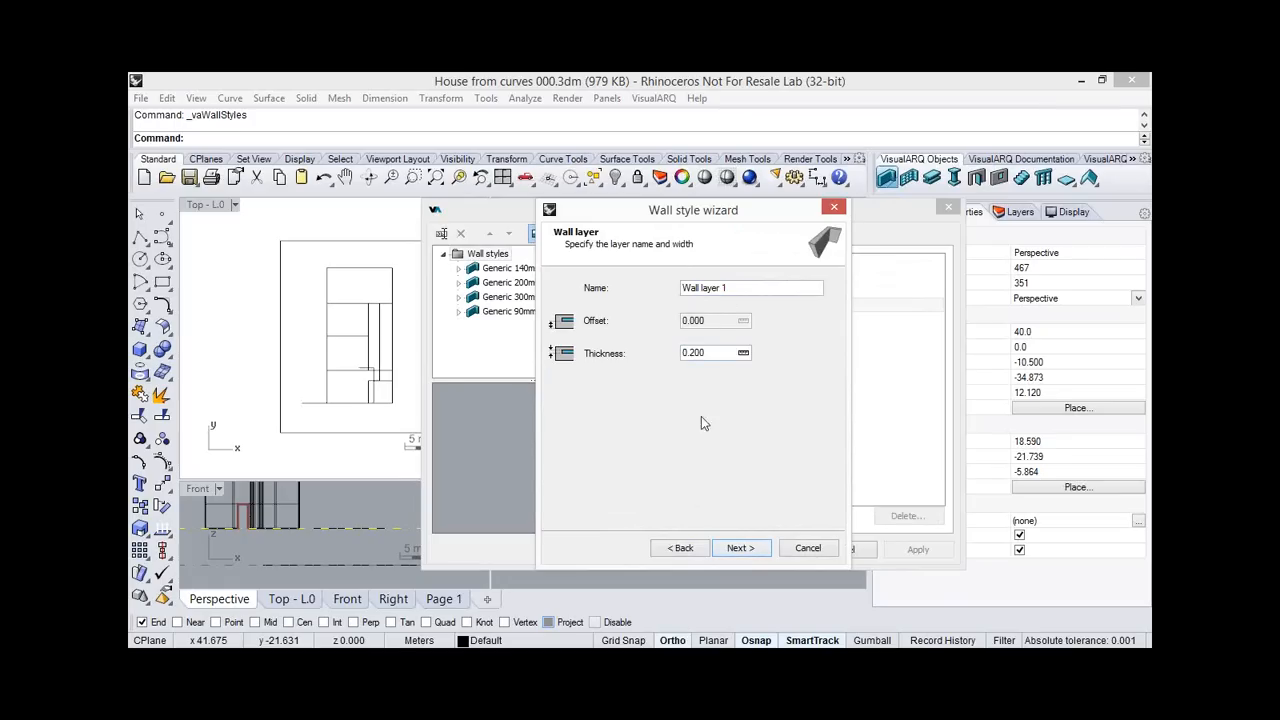
{"action": "left_click", "coordinate": [740, 548]}
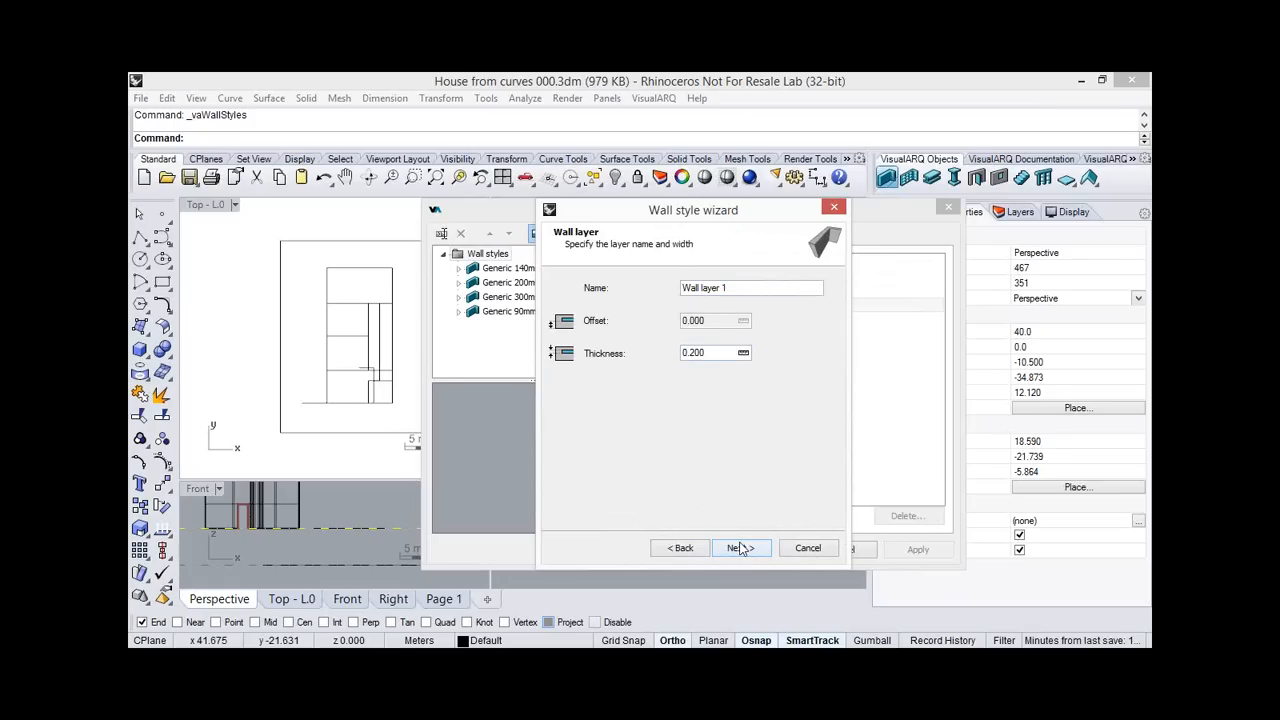
Set the thickness of Wall layer 2 to 0.05 and Wall layer 3 to 0.15, then finish the style with height 2.700.
{"action": "double_click", "coordinate": [696, 353]}
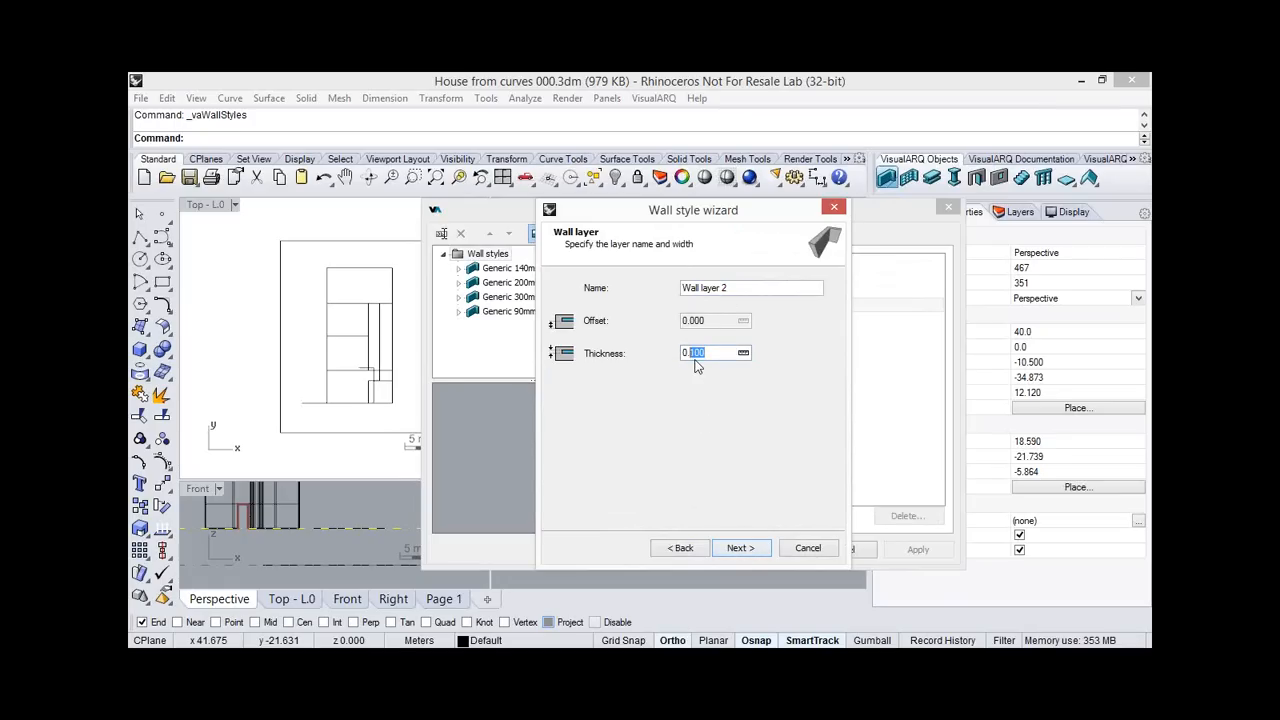
{"action": "type", "text": "05"}
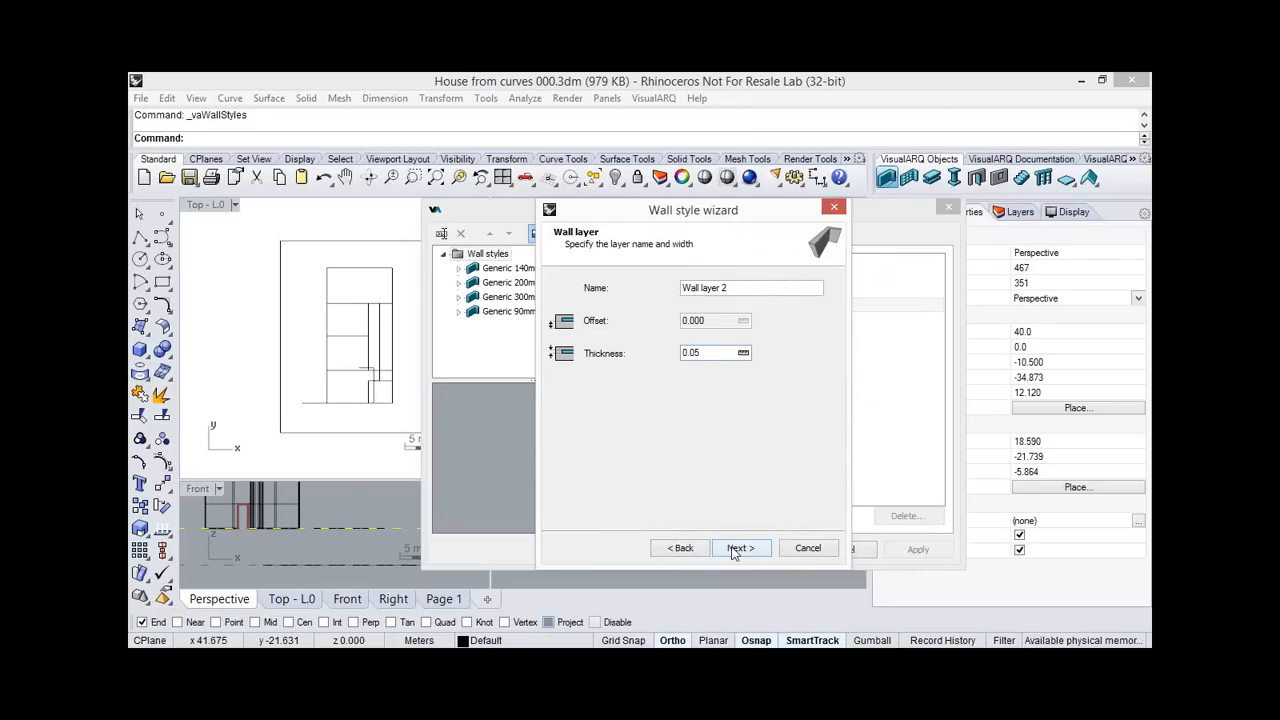
{"action": "left_click", "coordinate": [735, 549]}
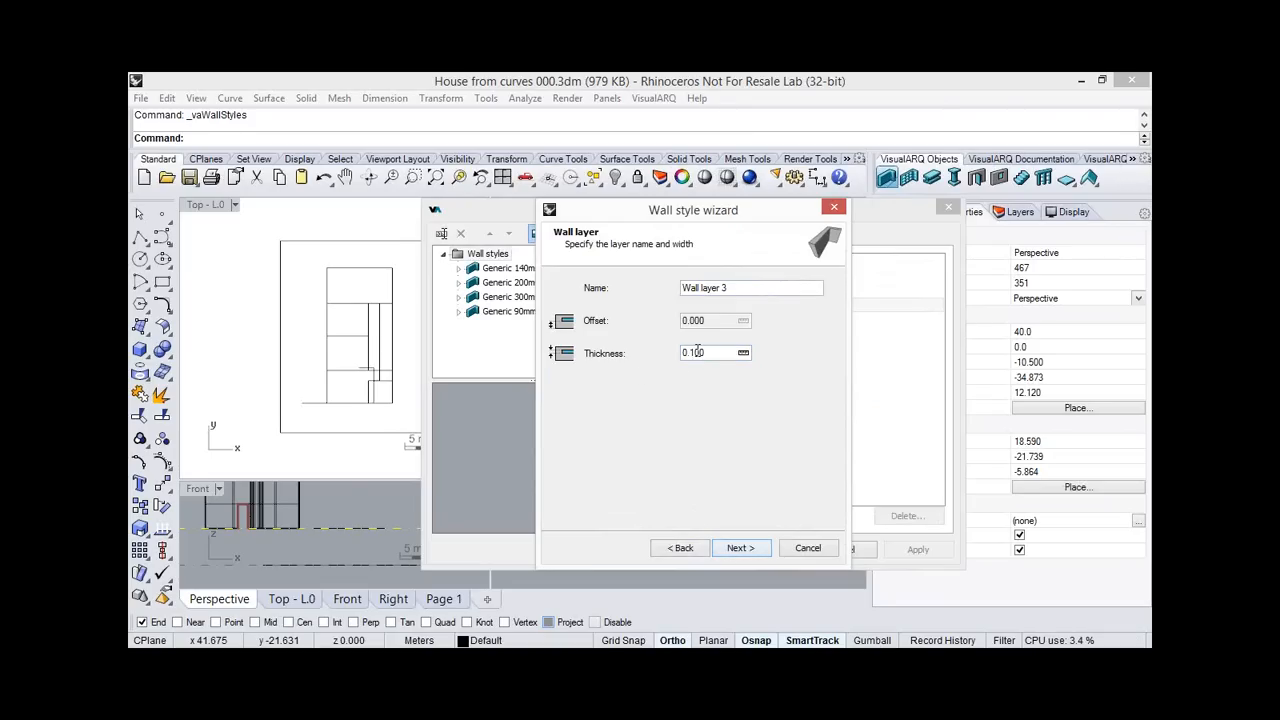
{"action": "left_click_drag", "start_coordinate": [705, 352], "coordinate": [697, 347]}
{"action": "type", "text": "5"}
{"action": "left_click", "coordinate": [740, 548]}
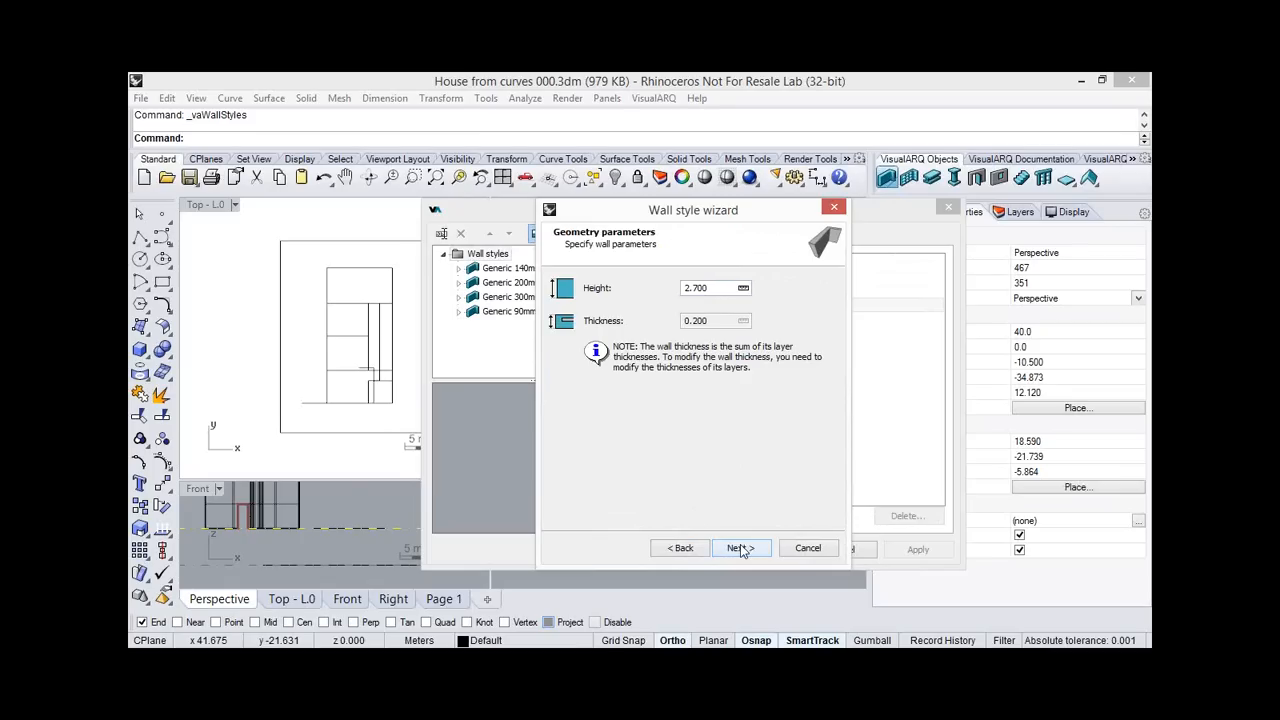
{"action": "left_click", "coordinate": [740, 549]}
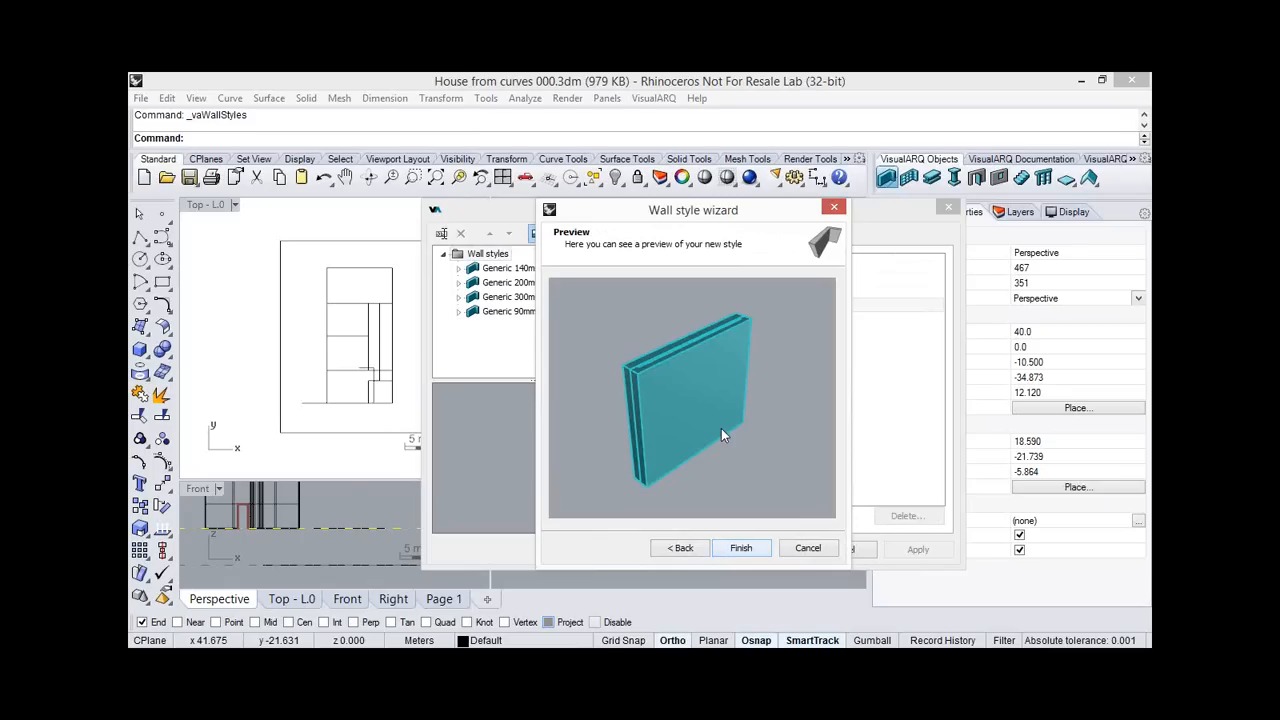
{"action": "left_click", "coordinate": [740, 549]}
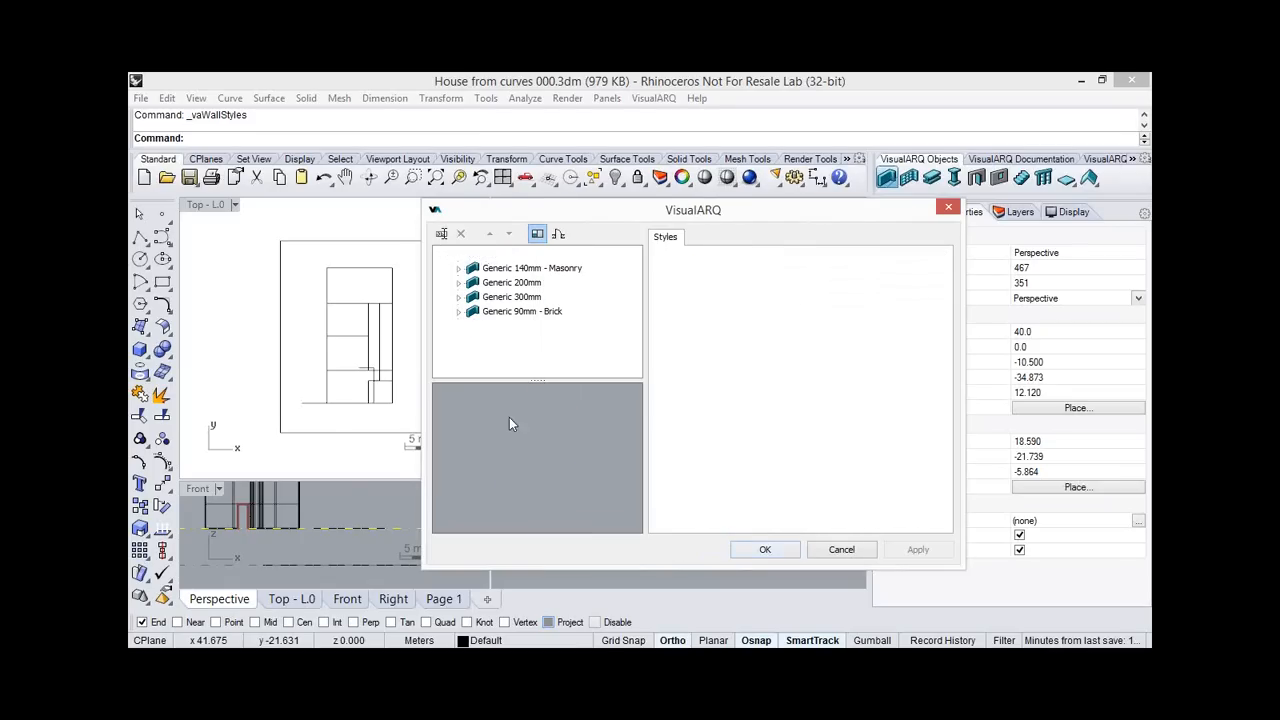
Expand the New wall style, select Wall layer 1, and switch the style preview to its plan section.
{"action": "right_click_drag", "start_coordinate": [507, 463], "coordinate": [504, 440]}
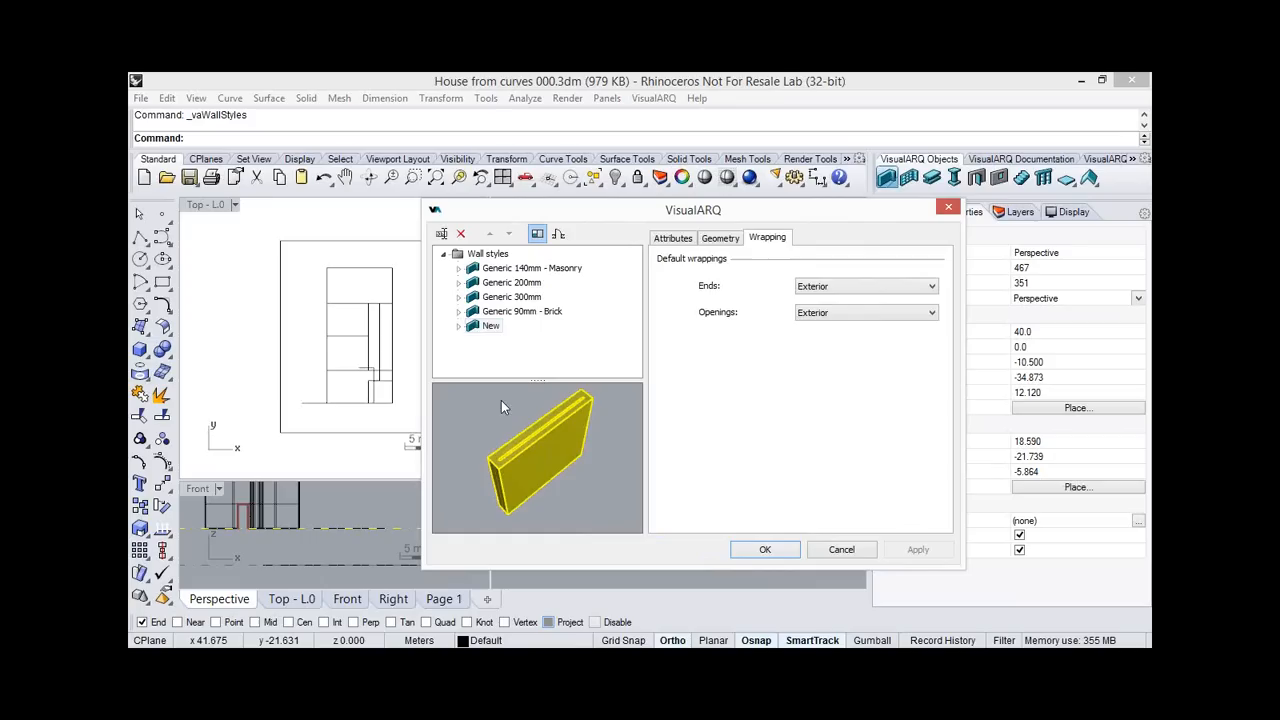
{"action": "left_click", "coordinate": [459, 327]}
{"action": "left_click", "coordinate": [510, 340]}
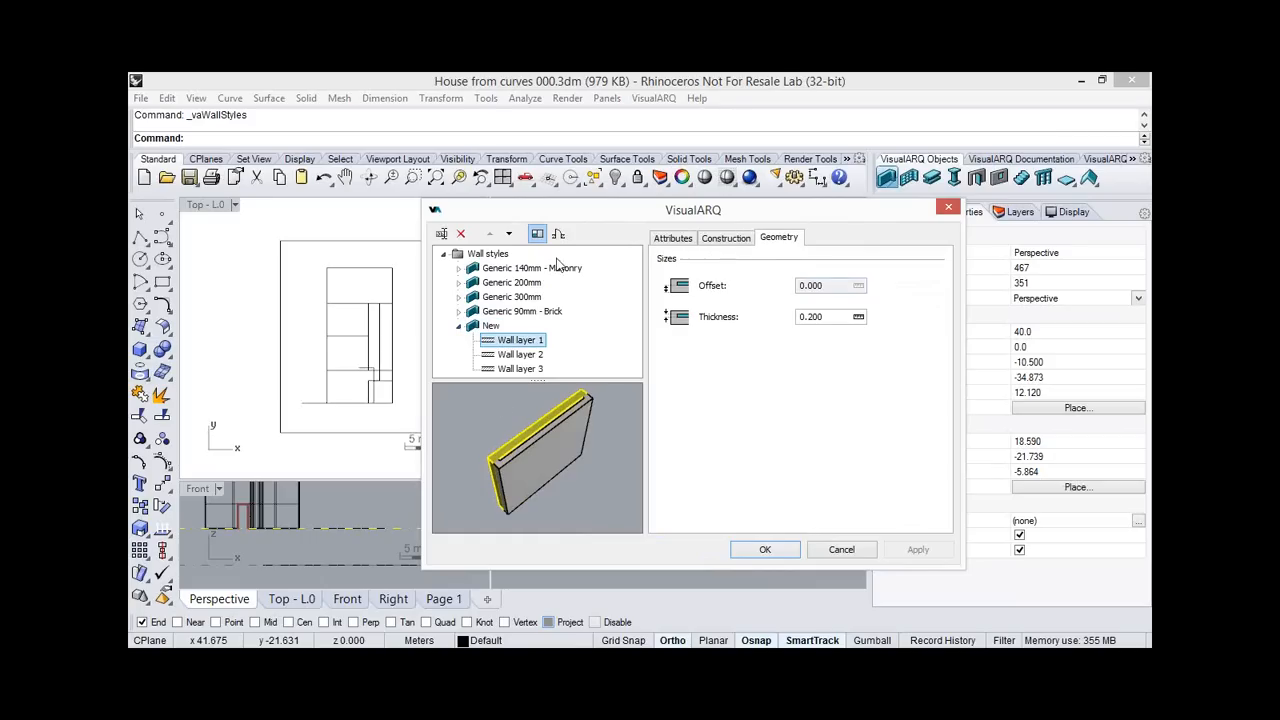
{"action": "left_click", "coordinate": [558, 234]}
{"action": "scroll", "coordinate": [483, 453], "scroll_direction": "up", "scroll_amount": 3}
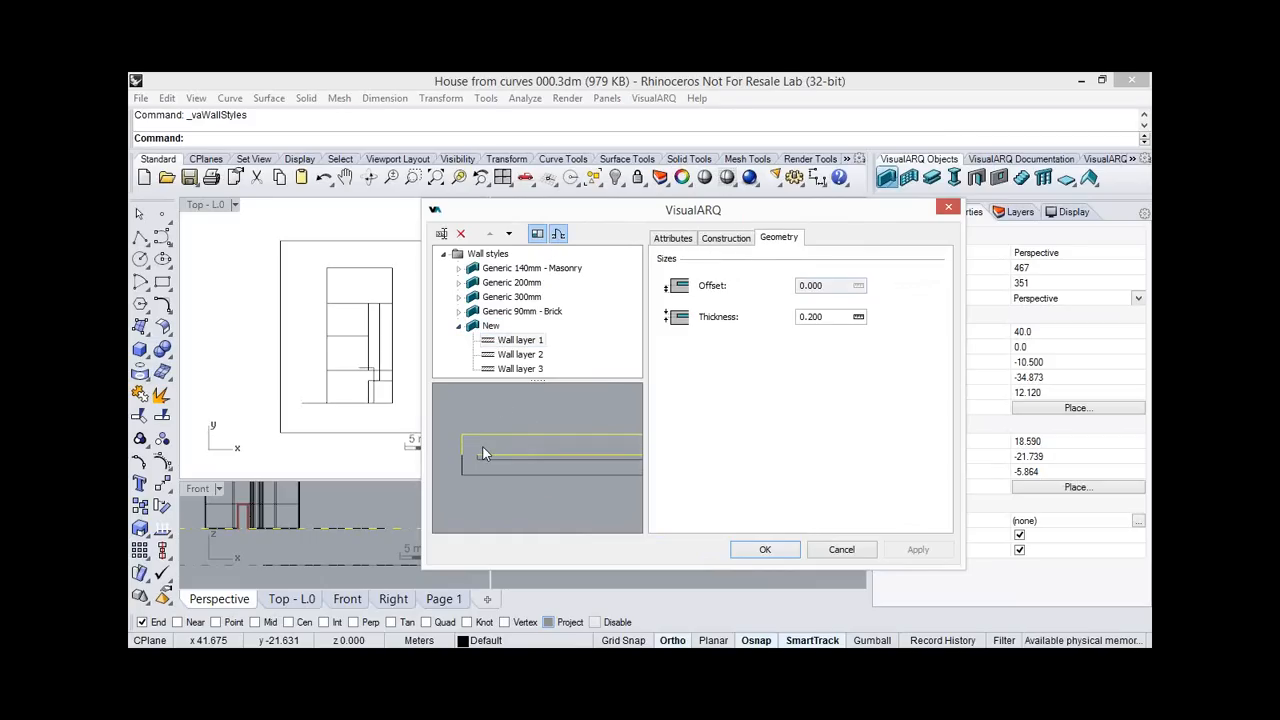
Set the section pattern of Wall layer 1 and Wall layer 3 to Solid.
{"action": "left_click", "coordinate": [672, 240]}
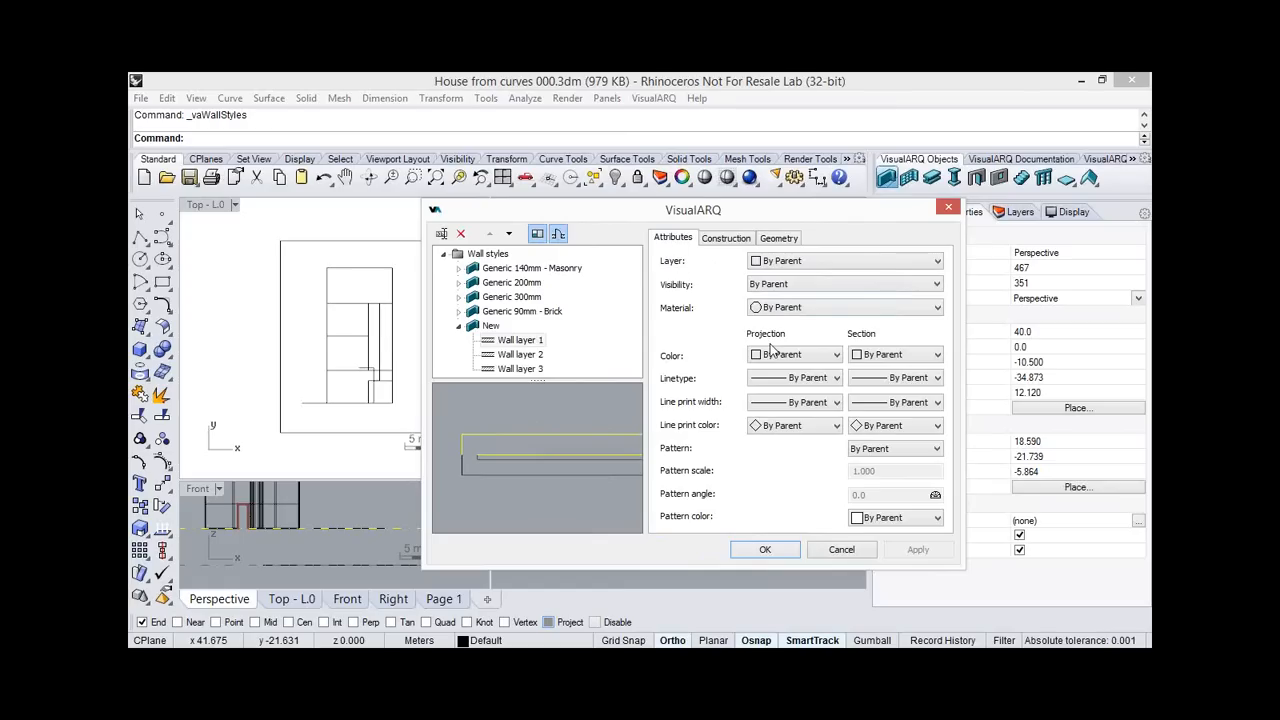
{"action": "left_click", "coordinate": [897, 451]}
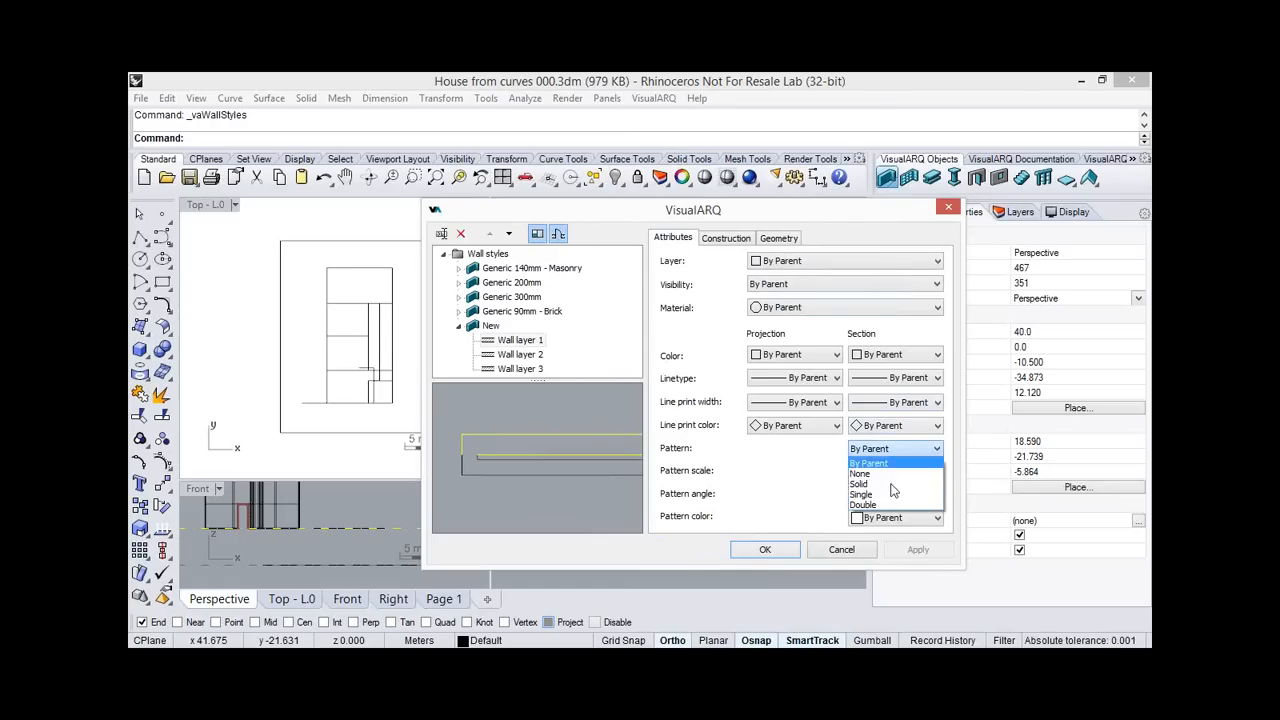
{"action": "left_click", "coordinate": [890, 484]}
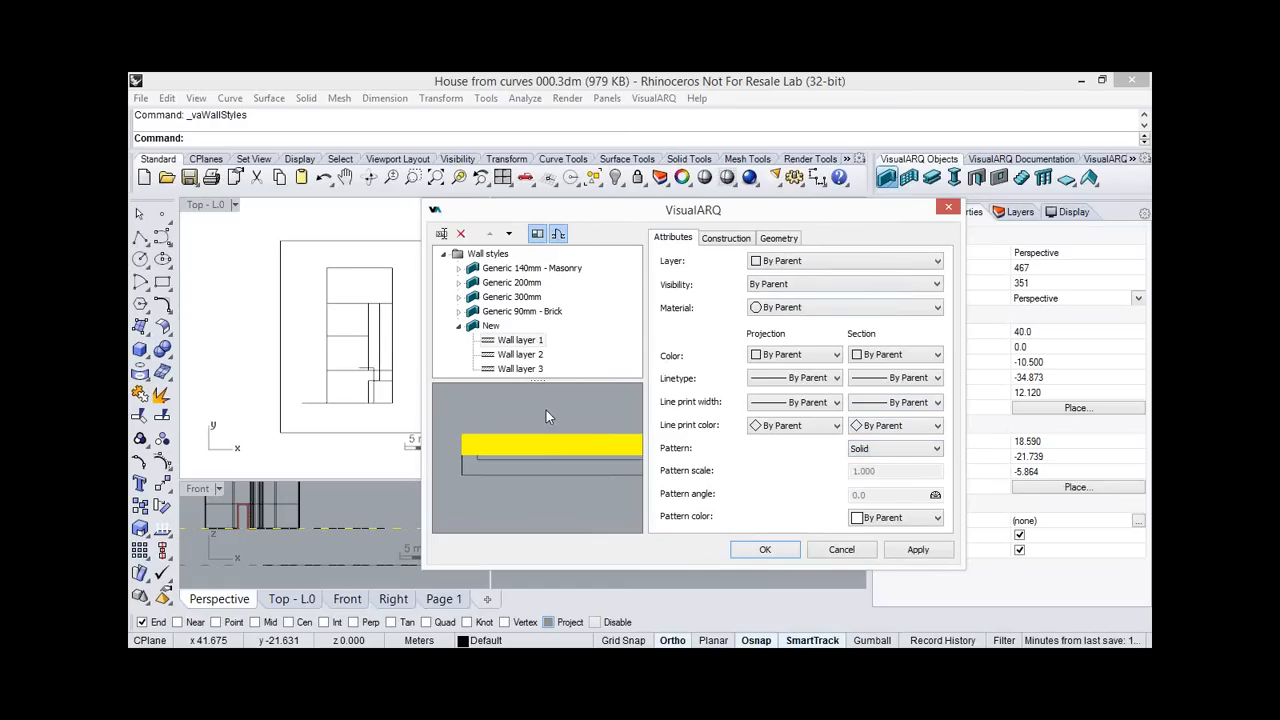
{"action": "left_click", "coordinate": [520, 368]}
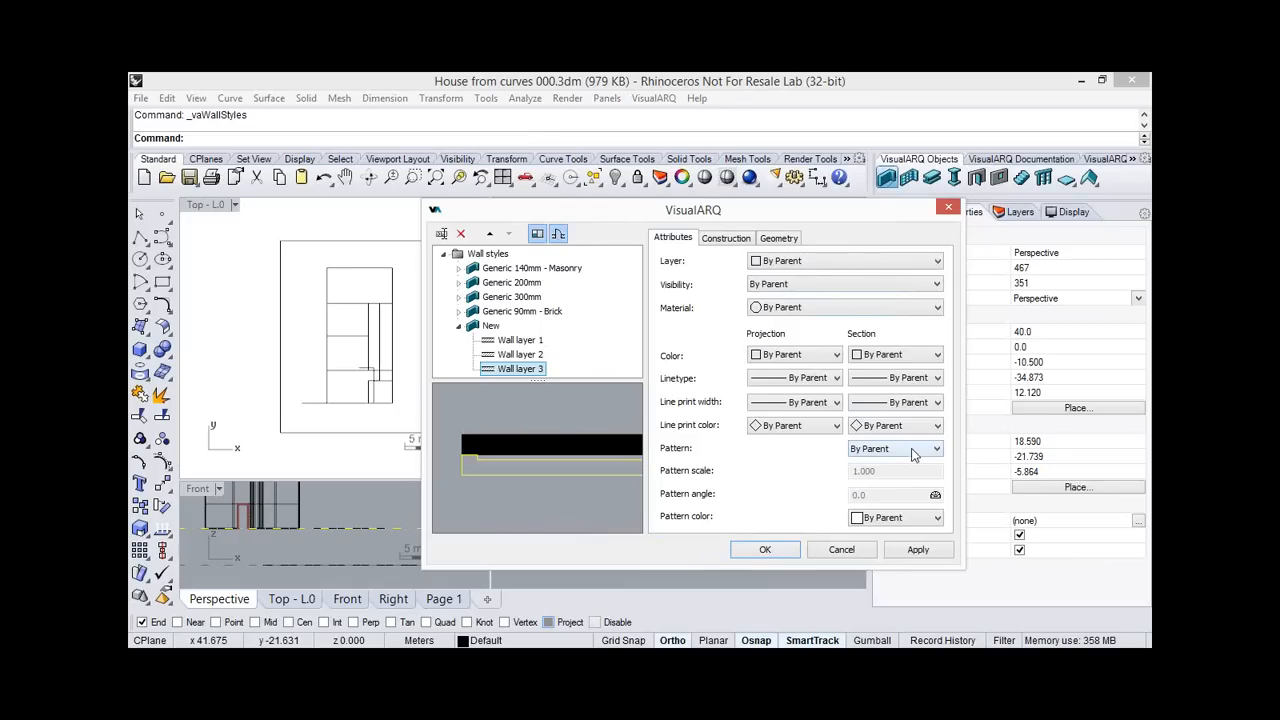
{"action": "left_click", "coordinate": [912, 452]}
{"action": "left_click", "coordinate": [890, 484]}
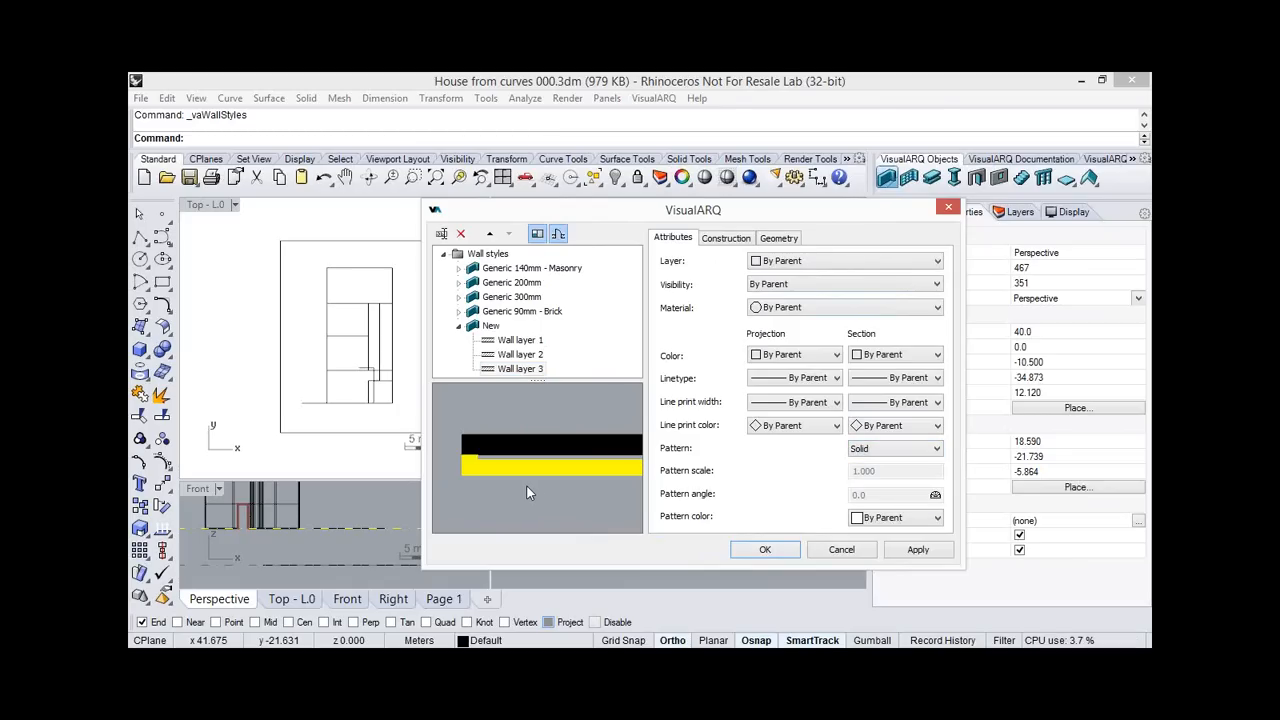
Set the visibility of Wall layer 2 to Hidden and accept the wall style changes.
{"action": "left_click", "coordinate": [520, 354]}
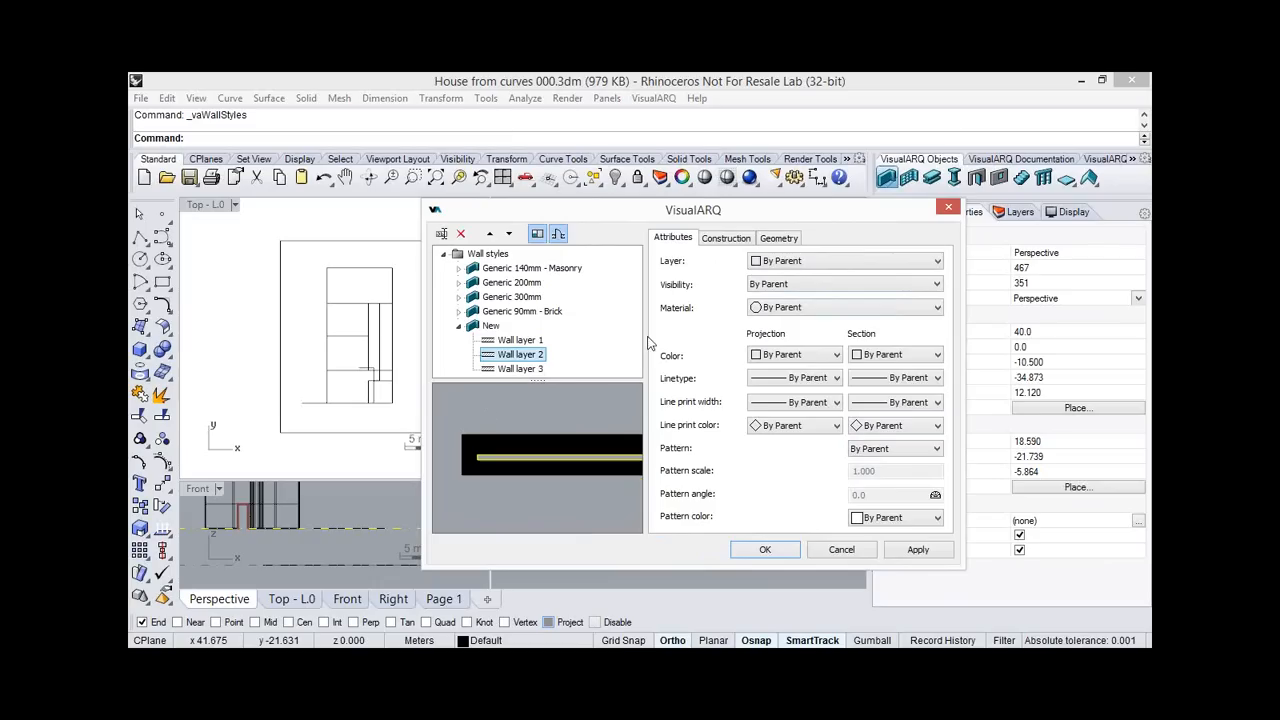
{"action": "left_click", "coordinate": [843, 284]}
{"action": "left_click", "coordinate": [830, 319]}
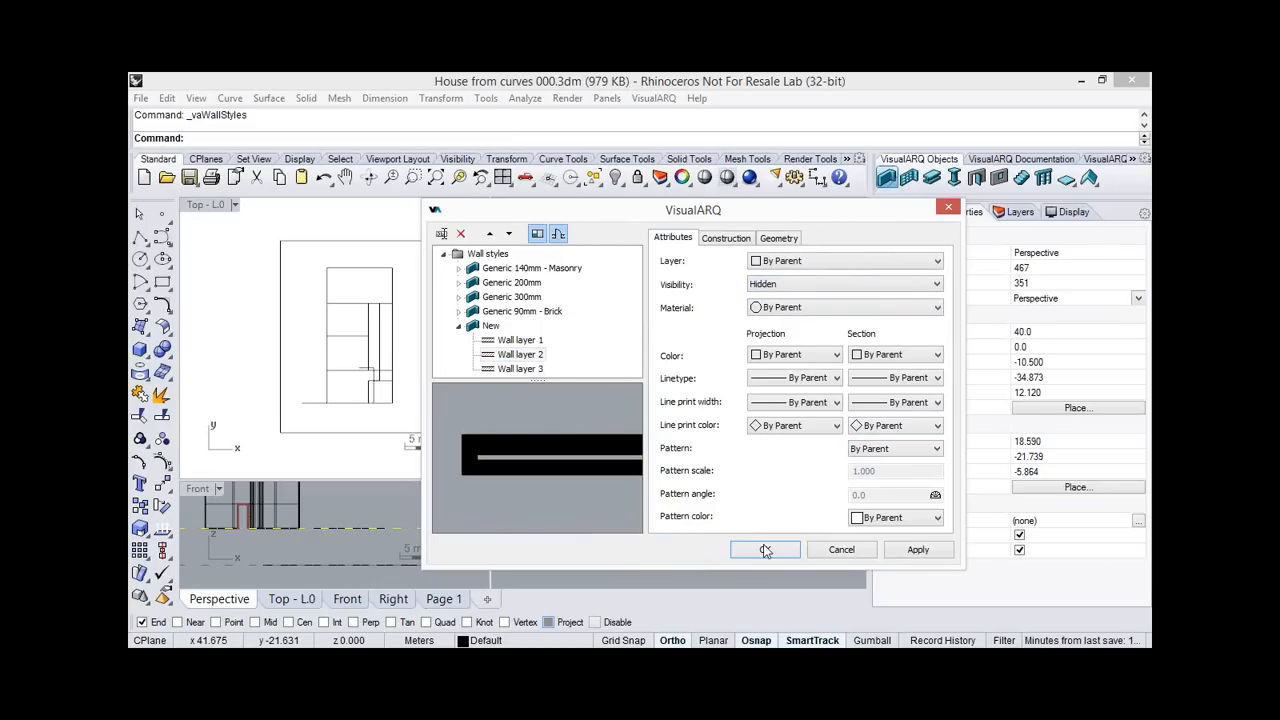
Select the three walls and the door, apply the New style to the walls, and clear the selection.
{"action": "right_click_drag", "start_coordinate": [656, 346], "coordinate": [712, 362]}
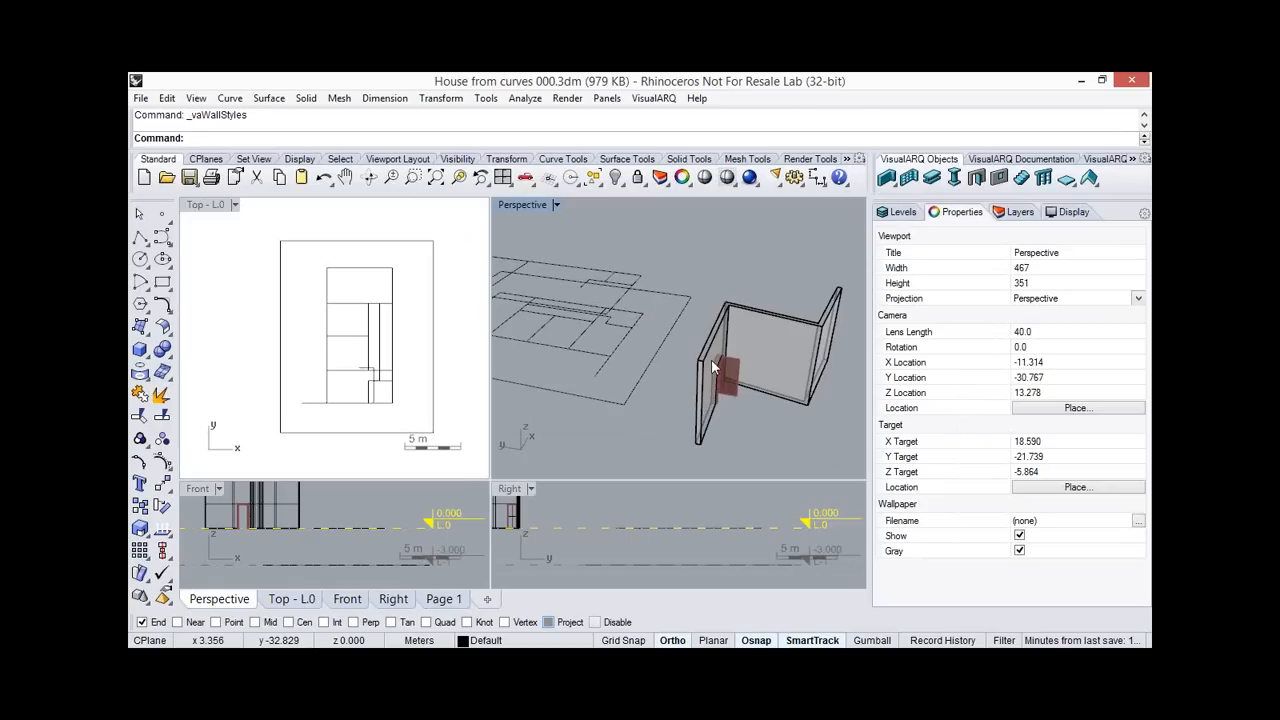
{"action": "left_click", "coordinate": [724, 387]}
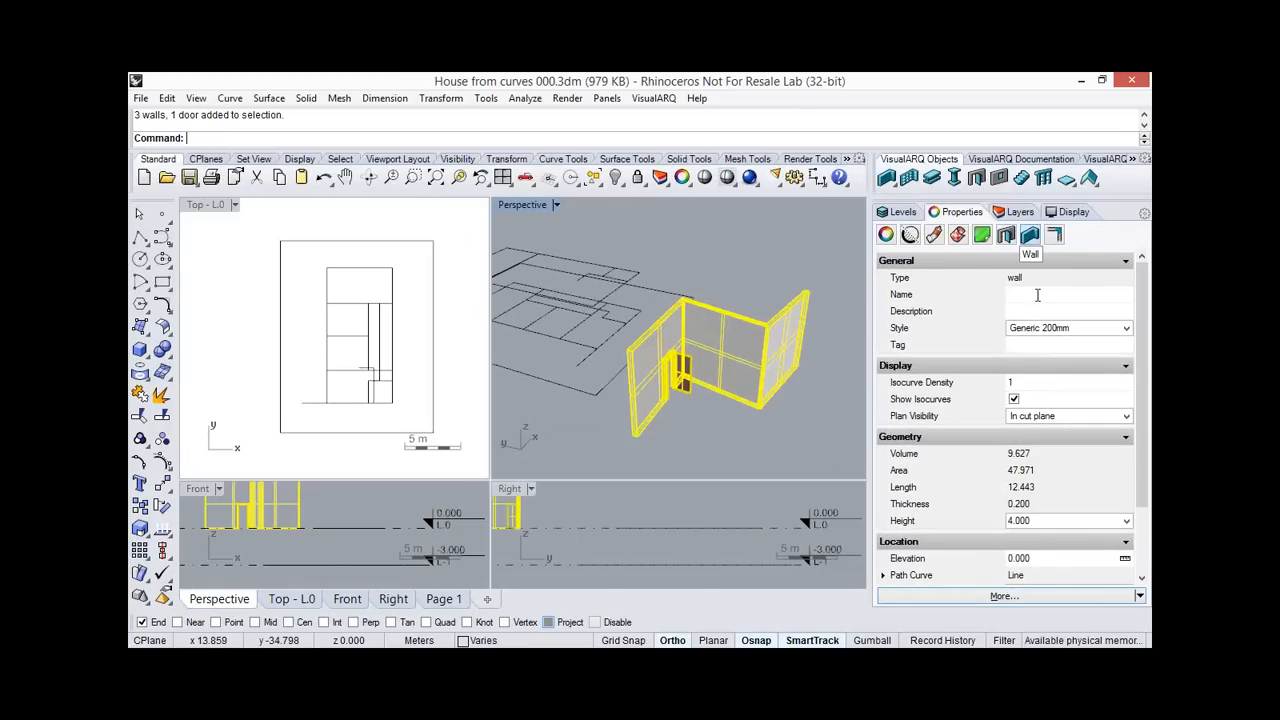
{"action": "left_click", "coordinate": [1068, 330]}
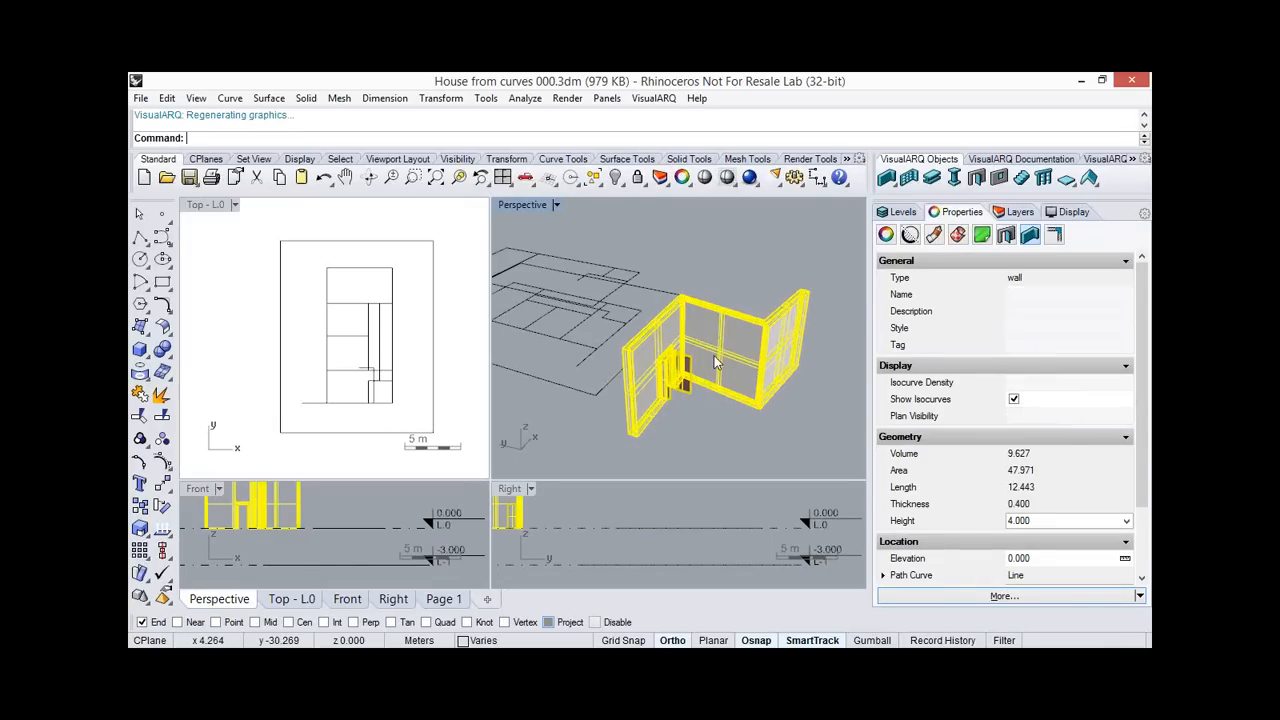
{"action": "key", "text": "Escape"}
Examine the layered walls and their corner joints in the Perspective view and the Top - L.0 plan.
{"action": "scroll", "coordinate": [693, 390], "scroll_direction": "up", "scroll_amount": 4}
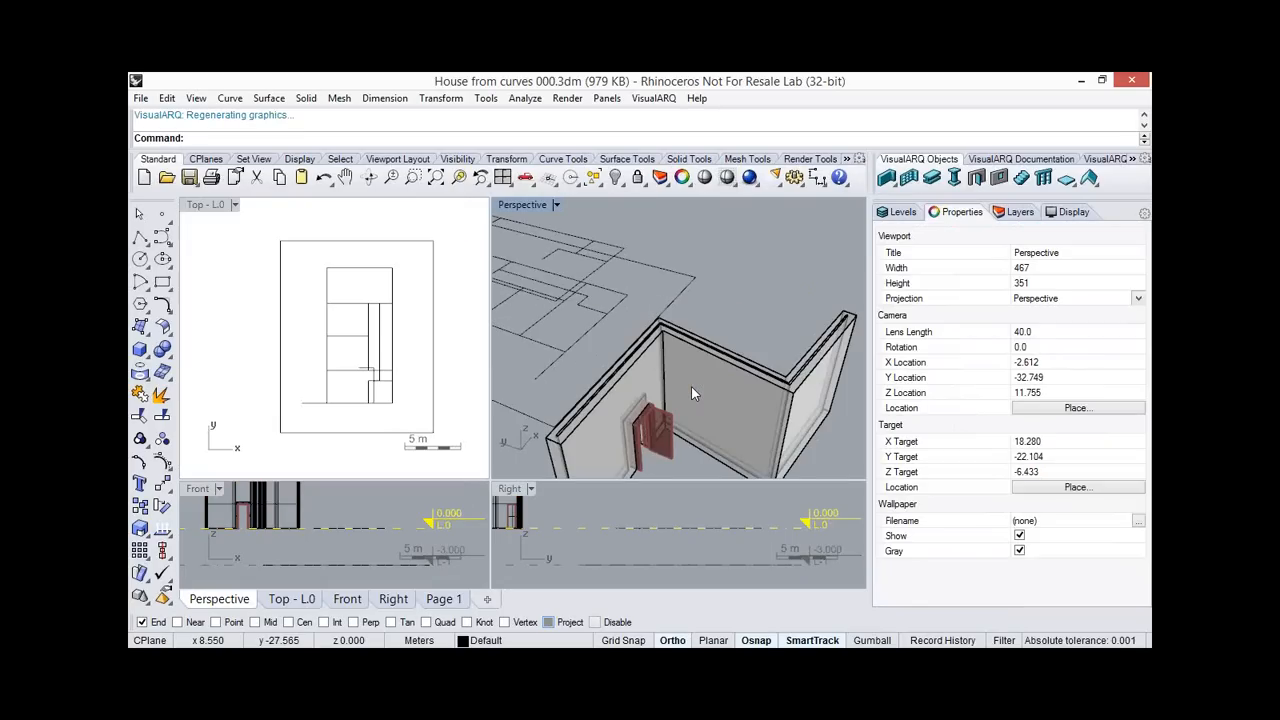
{"action": "scroll", "coordinate": [691, 393], "scroll_direction": "down", "scroll_amount": 3}
{"action": "scroll", "coordinate": [295, 428], "scroll_direction": "down", "scroll_amount": 3}
{"action": "scroll", "coordinate": [295, 428], "scroll_direction": "up", "scroll_amount": 10}
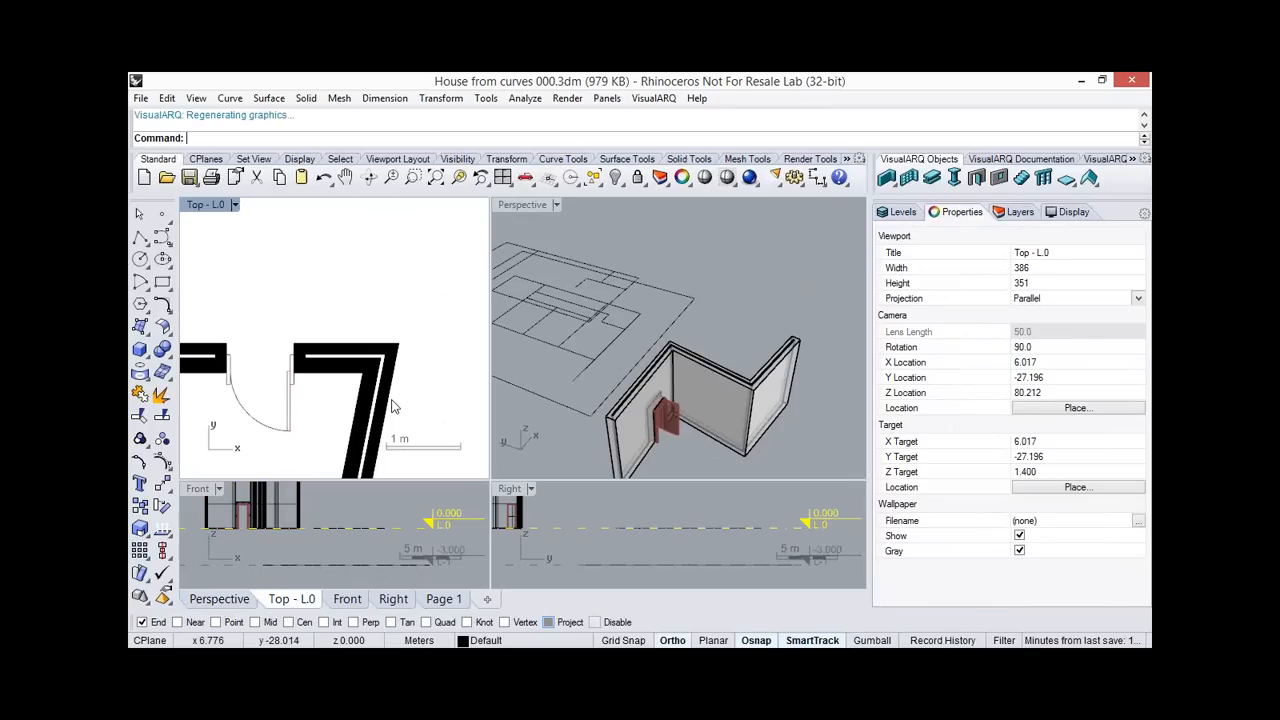
{"action": "scroll", "coordinate": [392, 406], "scroll_direction": "down", "scroll_amount": 1}
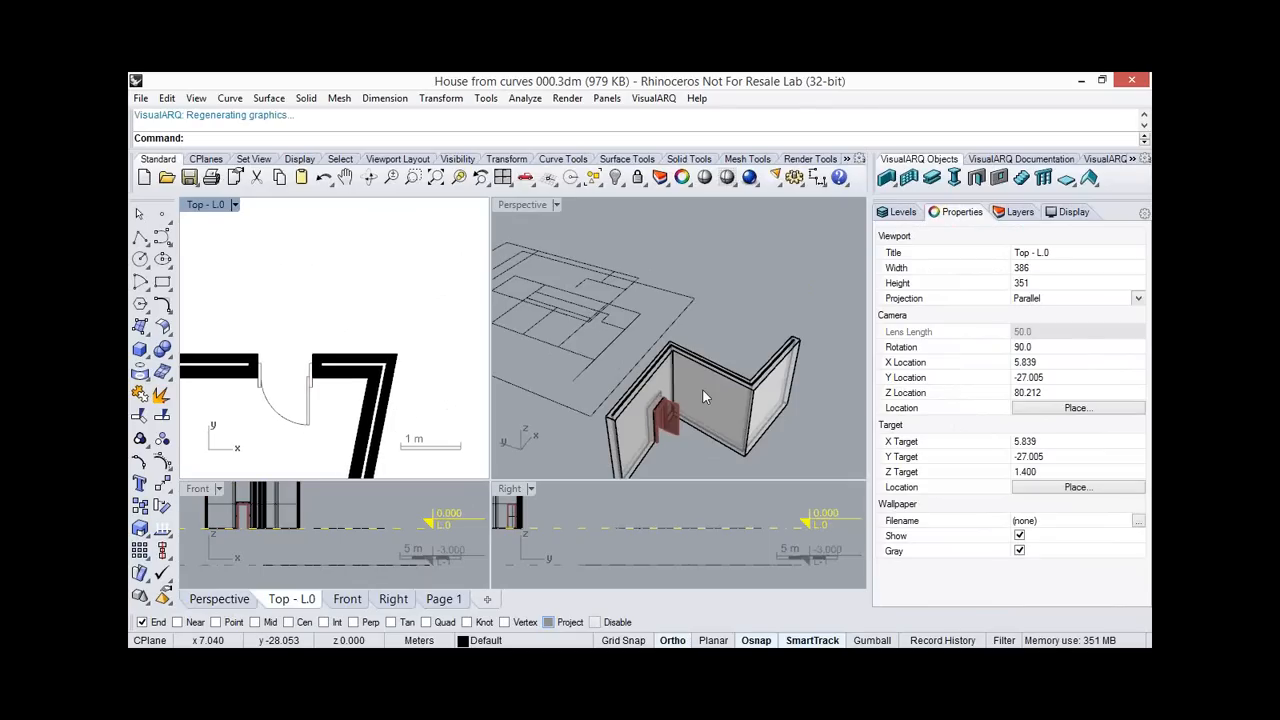
{"action": "right_click_drag", "start_coordinate": [735, 386], "coordinate": [808, 356], "text": "shift"}
{"action": "scroll", "coordinate": [800, 358], "scroll_direction": "down", "scroll_amount": 4}
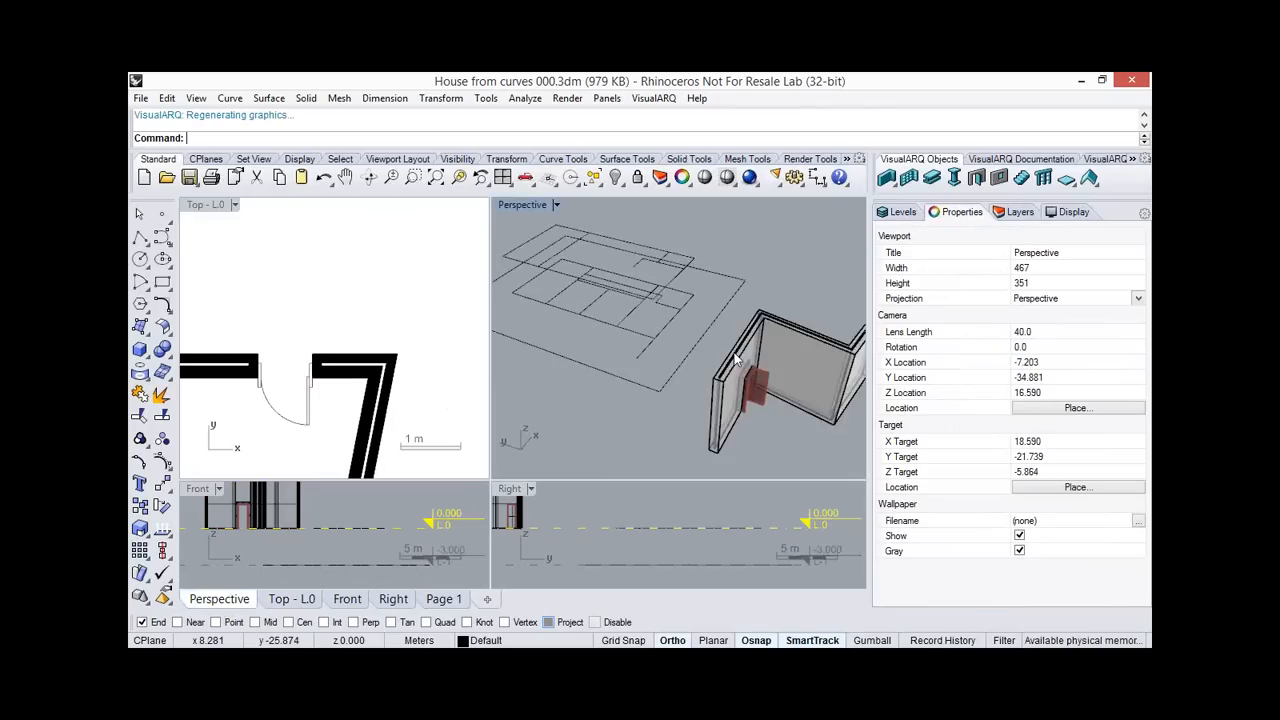
Maximize the Perspective view and delete the practice walls together with the door.
{"action": "double_click", "coordinate": [527, 208]}
{"action": "right_click_drag", "start_coordinate": [653, 432], "coordinate": [640, 410]}
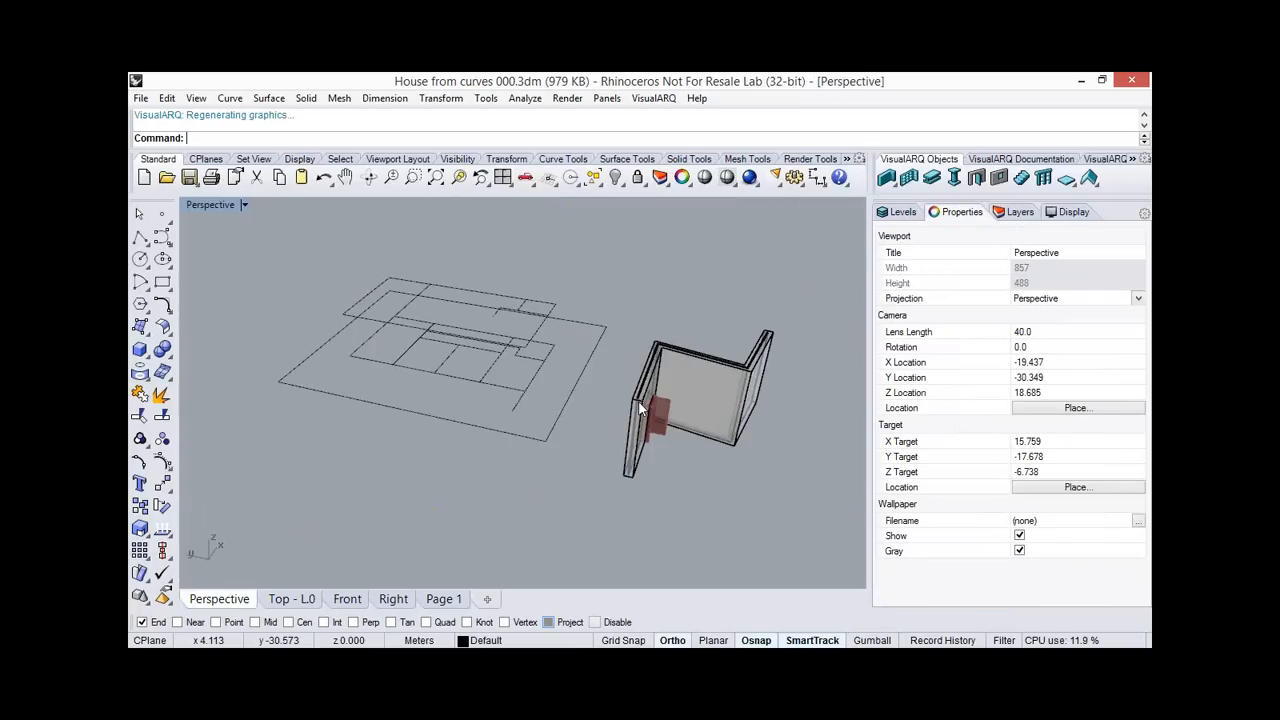
{"action": "left_click", "coordinate": [635, 408]}
{"action": "key", "text": "Delete"}
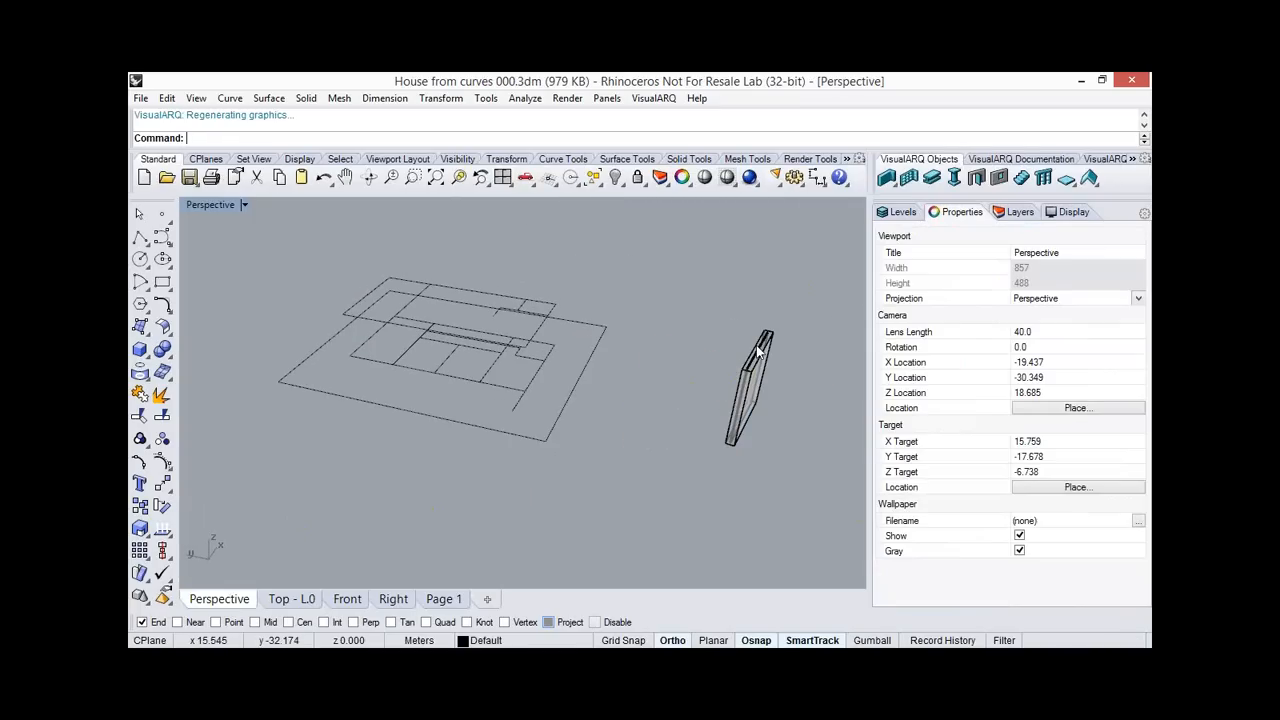
Create Generic 300mm walls from the outer rectangular curves of both floors and the short extension line beside the lower one.
{"action": "scroll", "coordinate": [456, 312], "scroll_direction": "up", "scroll_amount": 3}
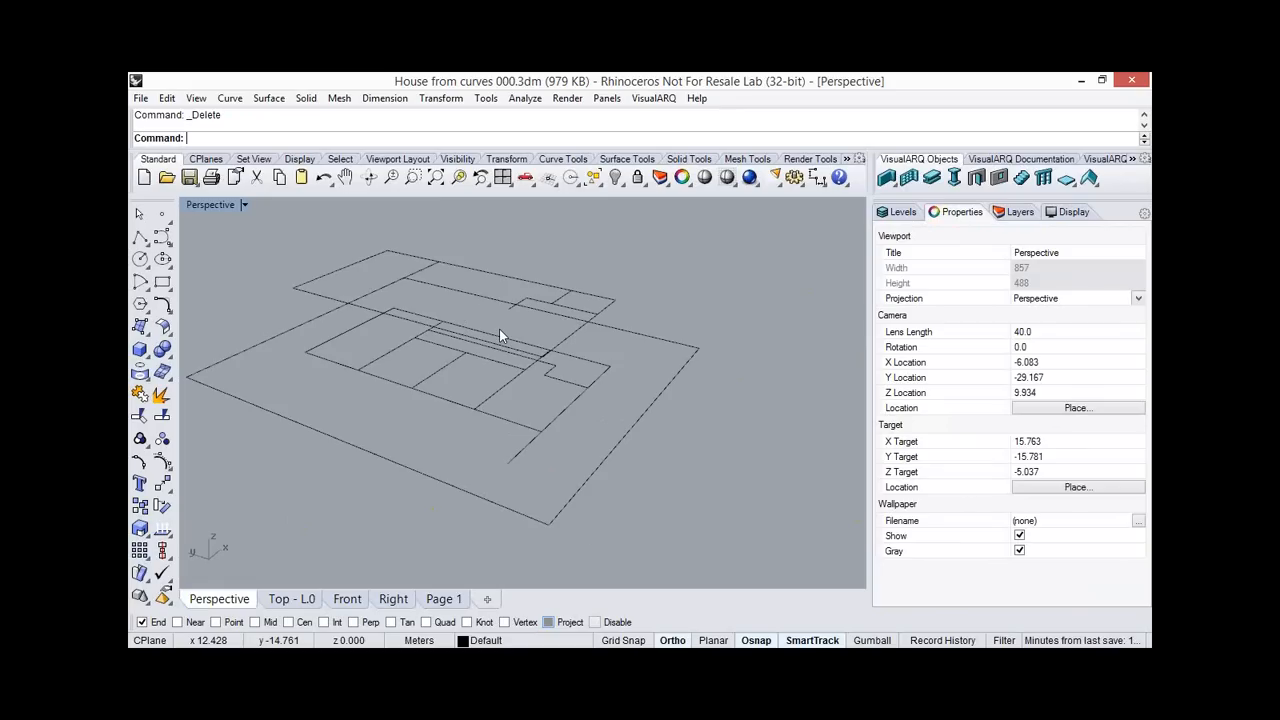
{"action": "key", "text": "ctrl+Left"}
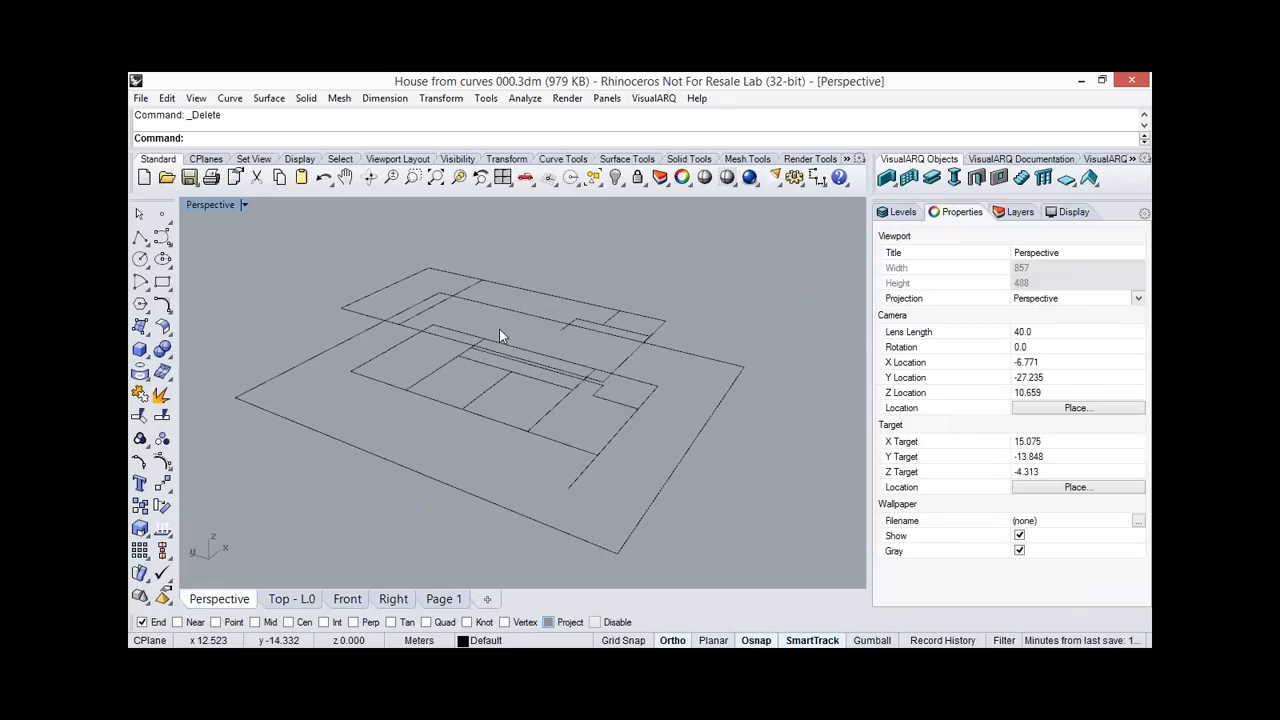
{"action": "left_click", "coordinate": [896, 185]}
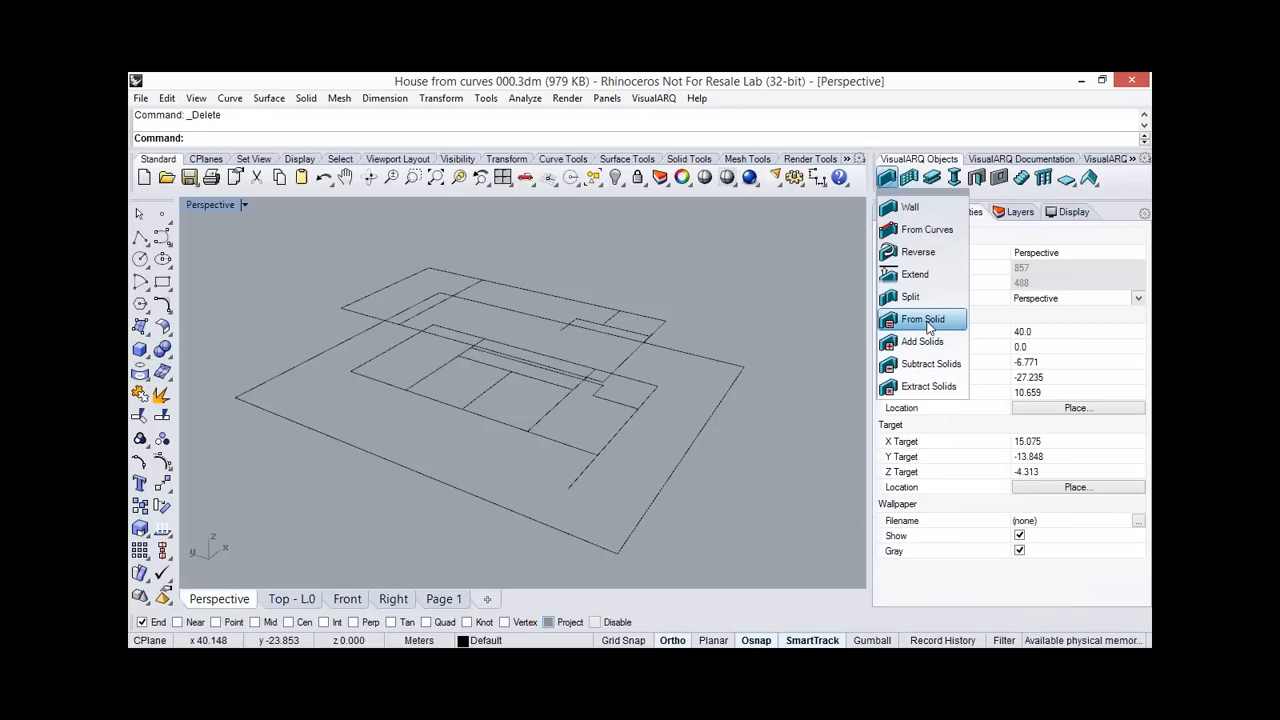
{"action": "left_click", "coordinate": [917, 230]}
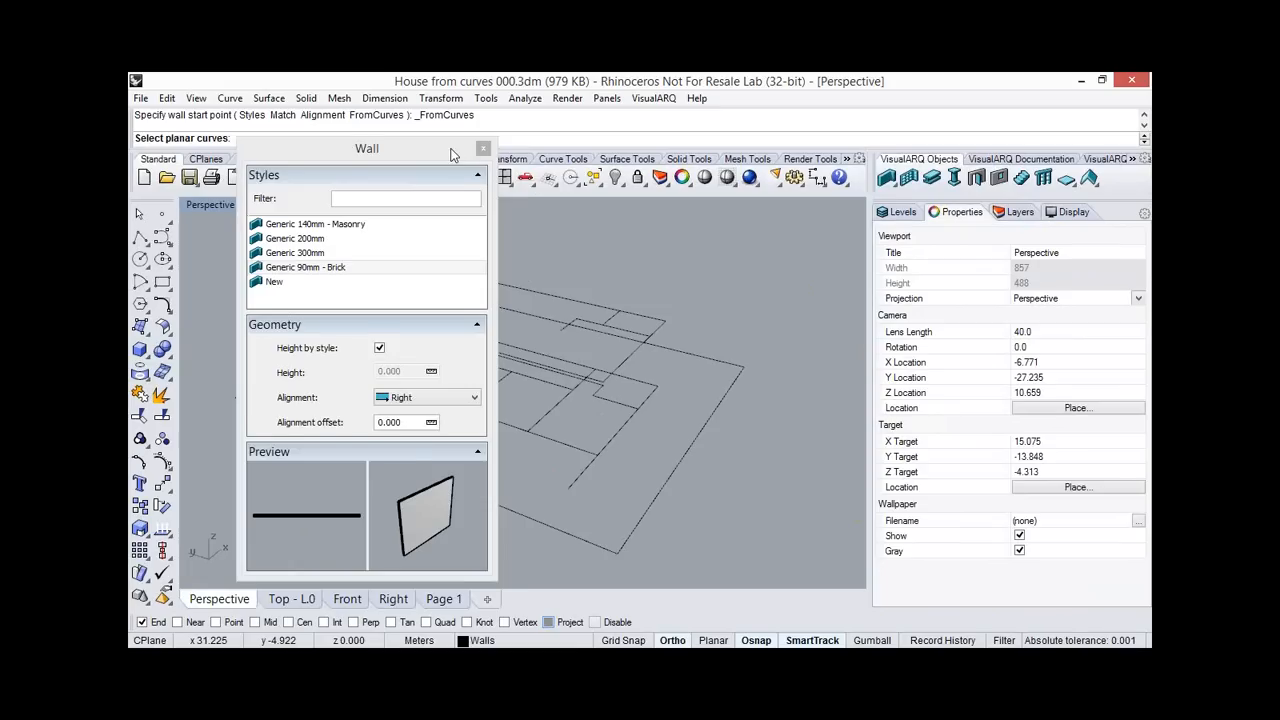
{"action": "left_click_drag", "start_coordinate": [429, 143], "coordinate": [1053, 163]}
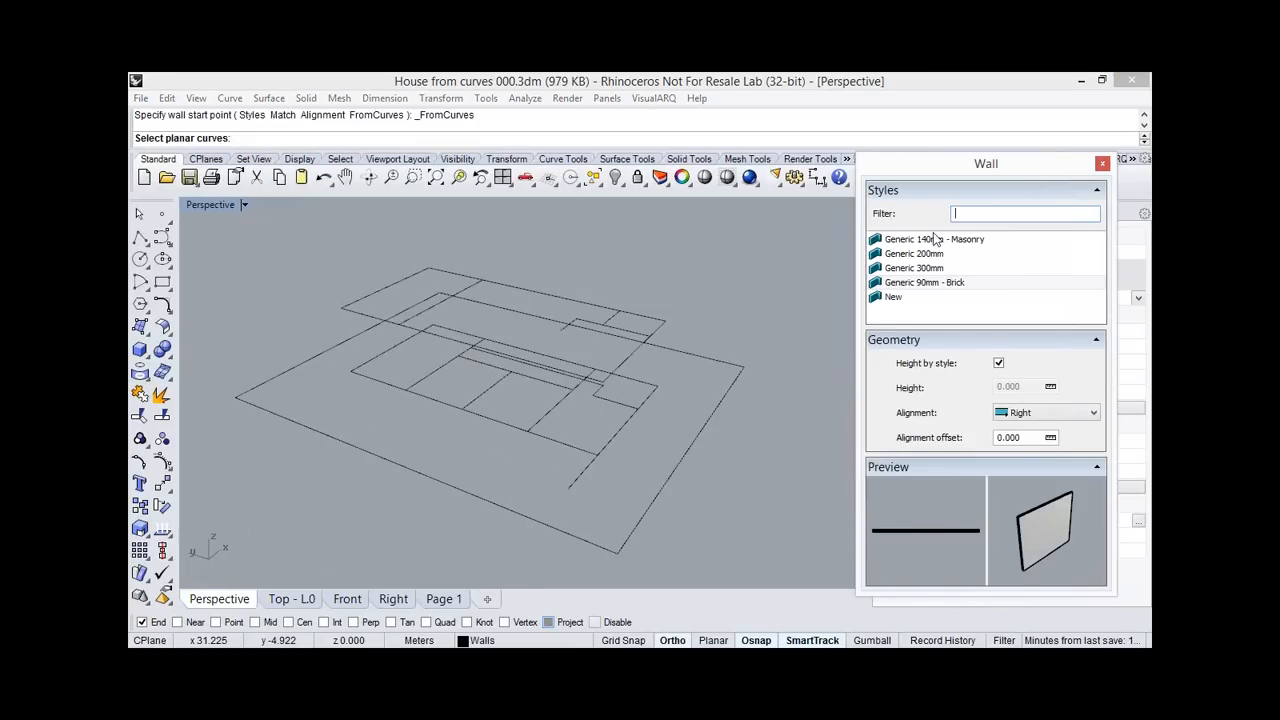
{"action": "left_click", "coordinate": [920, 268]}
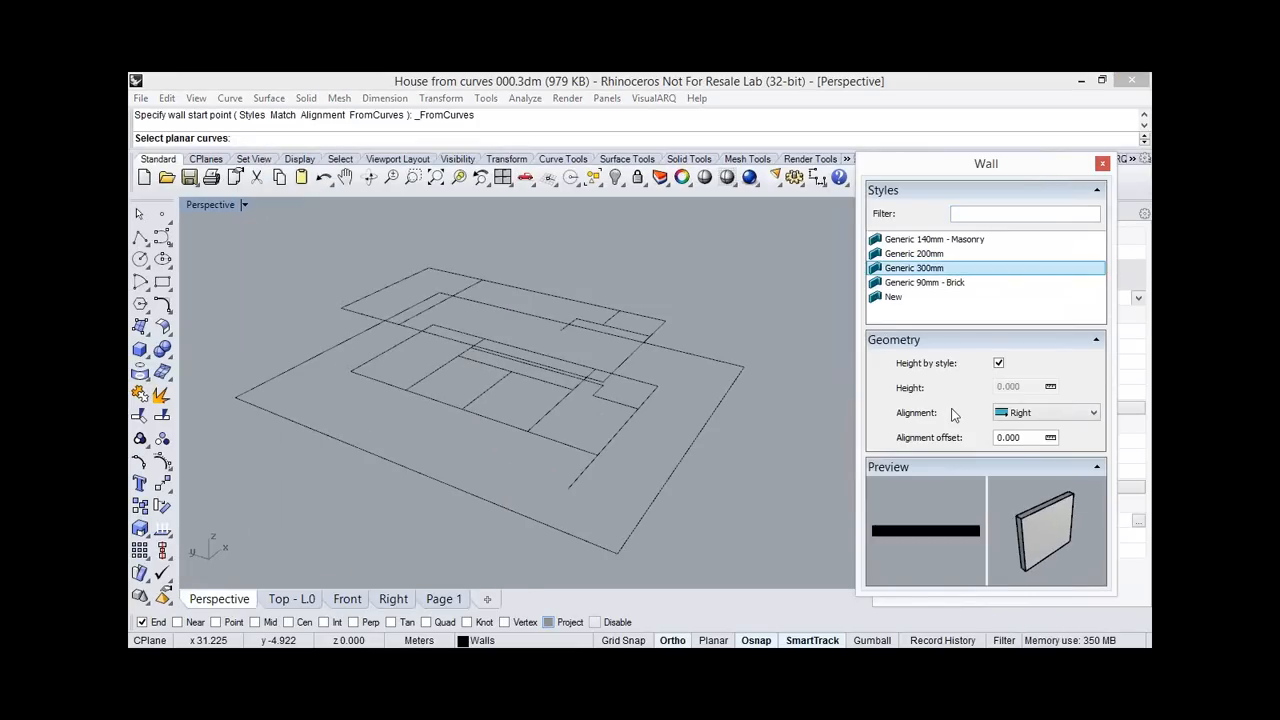
{"action": "right_click_drag", "start_coordinate": [693, 413], "coordinate": [572, 300]}
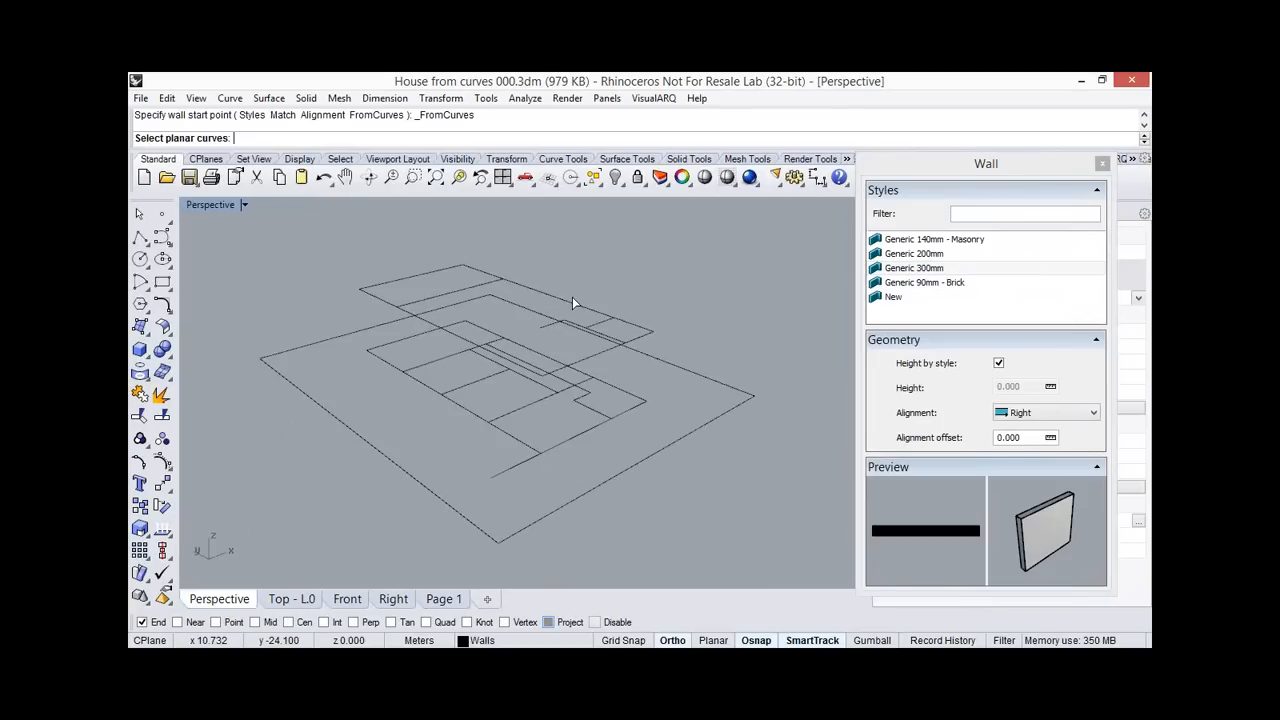
{"action": "left_click", "coordinate": [572, 300]}
{"action": "left_click", "coordinate": [505, 467]}
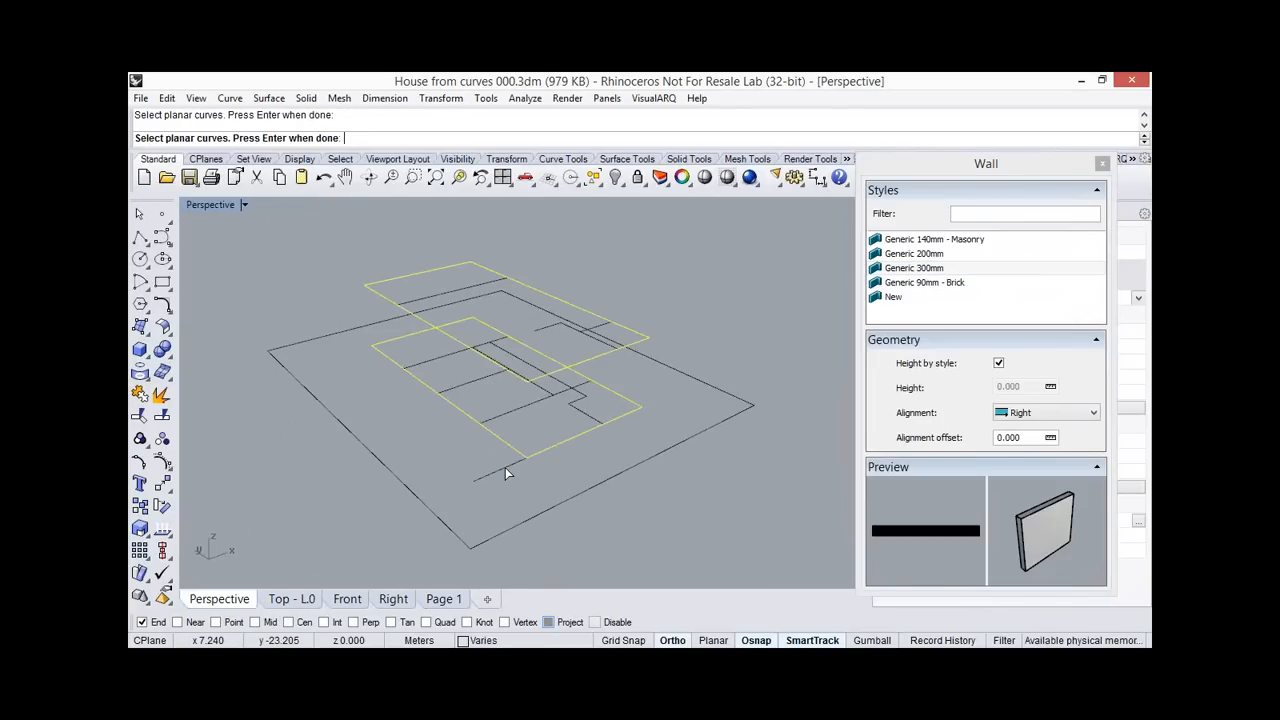
{"action": "right_click", "coordinate": [505, 467]}
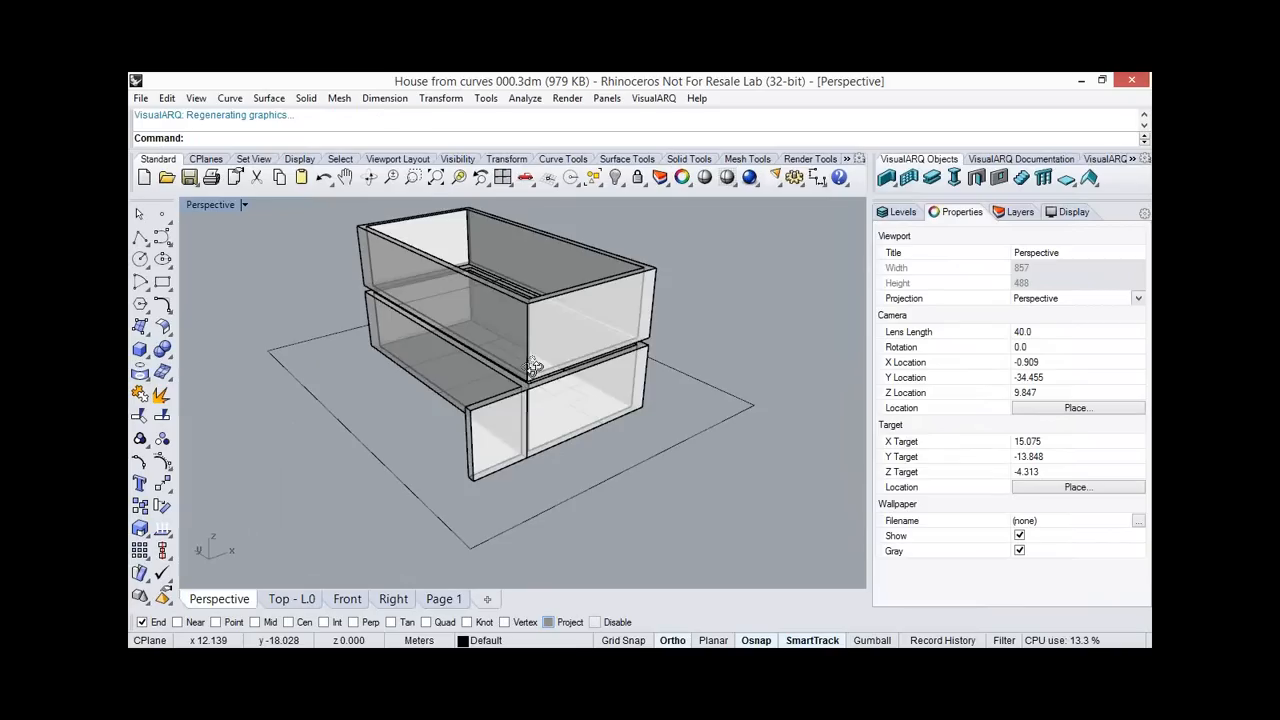
Create the interior walls of both floors from the partition curves, using the Generic 140mm - Masonry style.
{"action": "right_click_drag", "start_coordinate": [533, 367], "coordinate": [509, 384]}
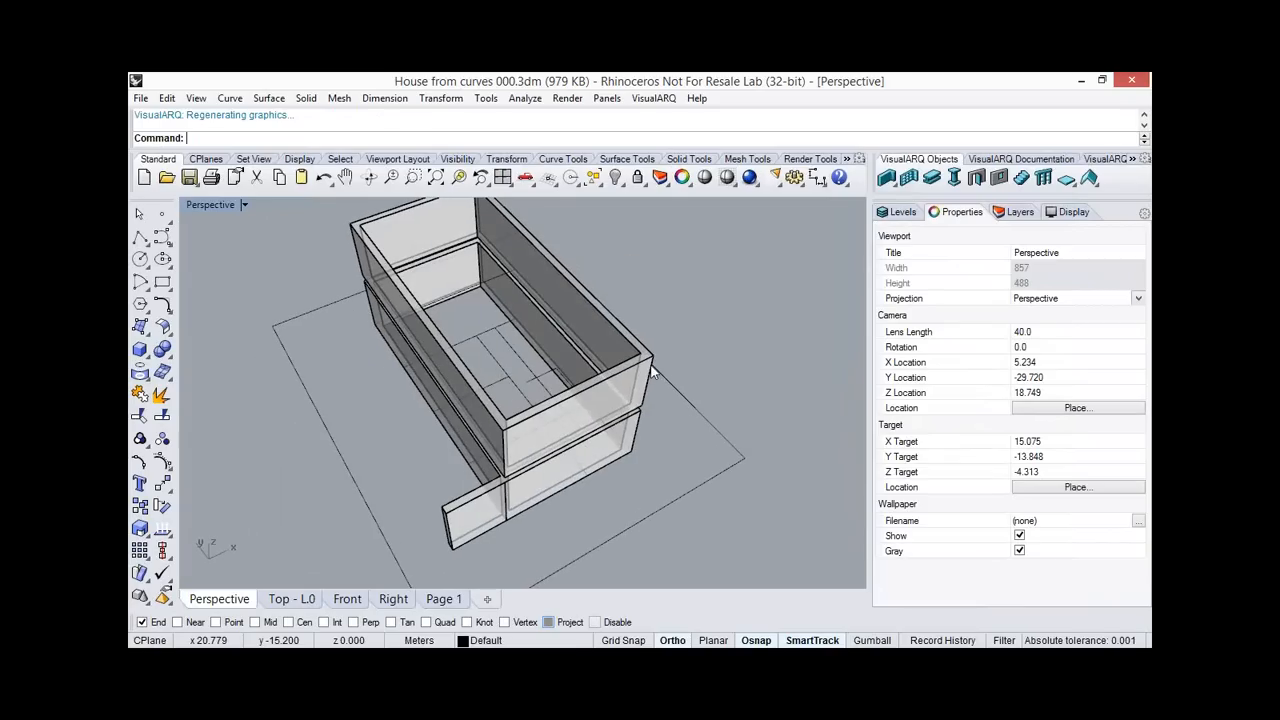
{"action": "right_click_drag", "start_coordinate": [651, 373], "coordinate": [570, 385]}
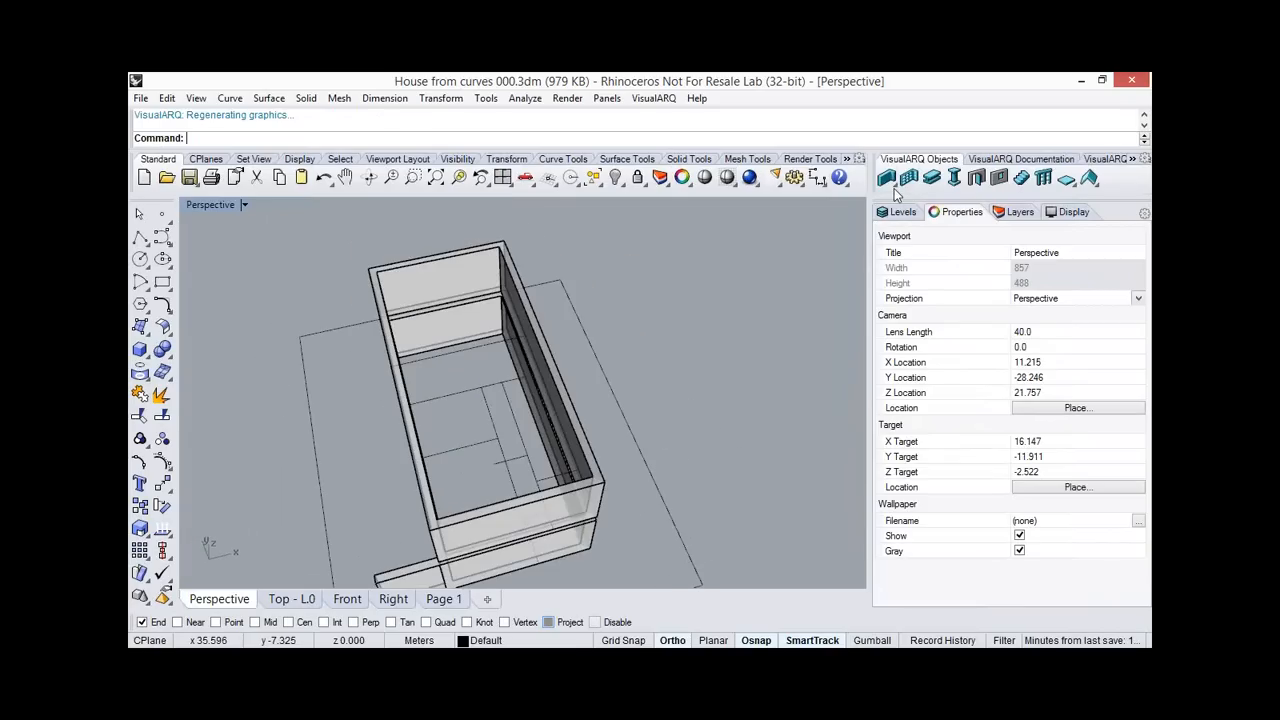
{"action": "left_click", "coordinate": [886, 178]}
{"action": "left_click", "coordinate": [915, 228]}
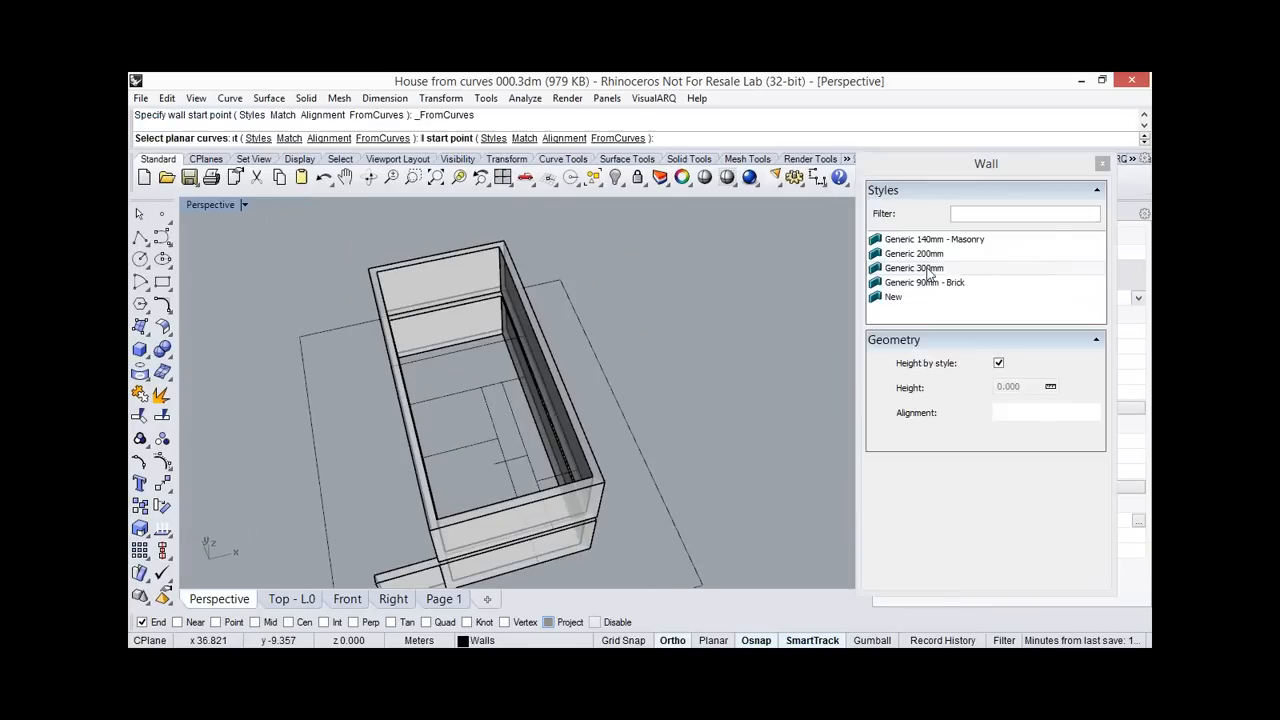
{"action": "left_click", "coordinate": [925, 241]}
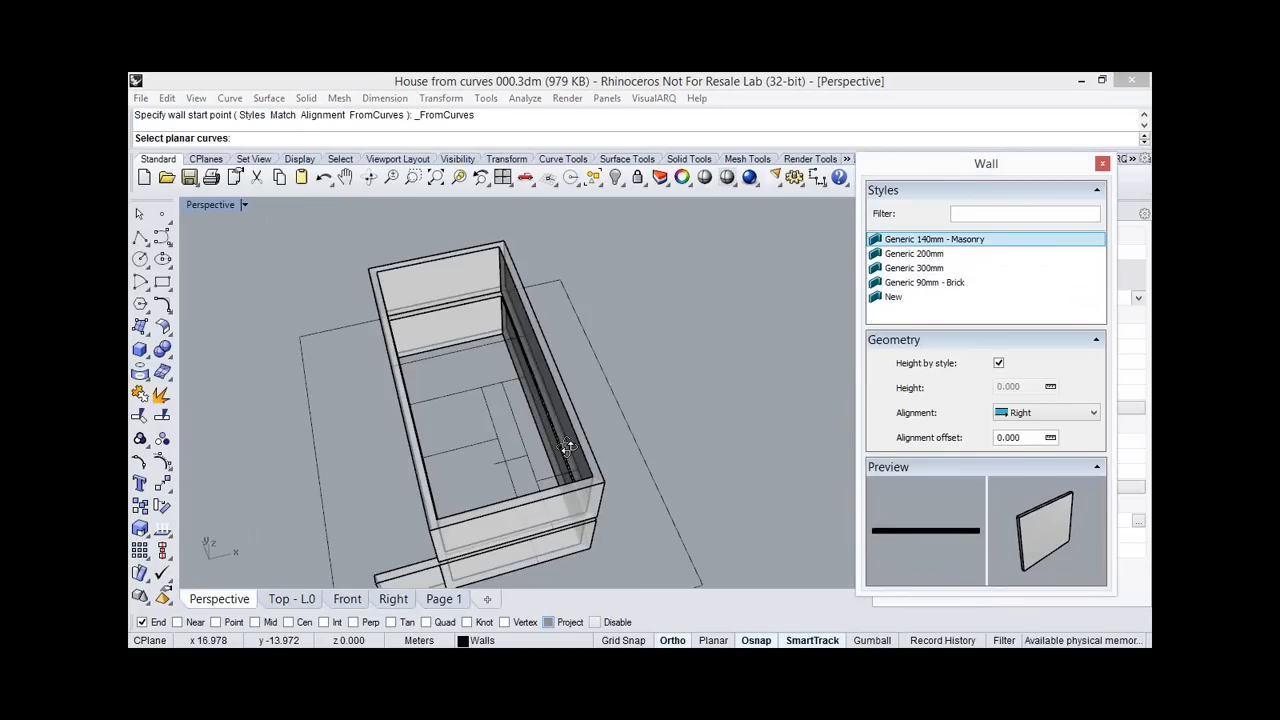
{"action": "right_click_drag", "start_coordinate": [567, 447], "coordinate": [480, 262]}
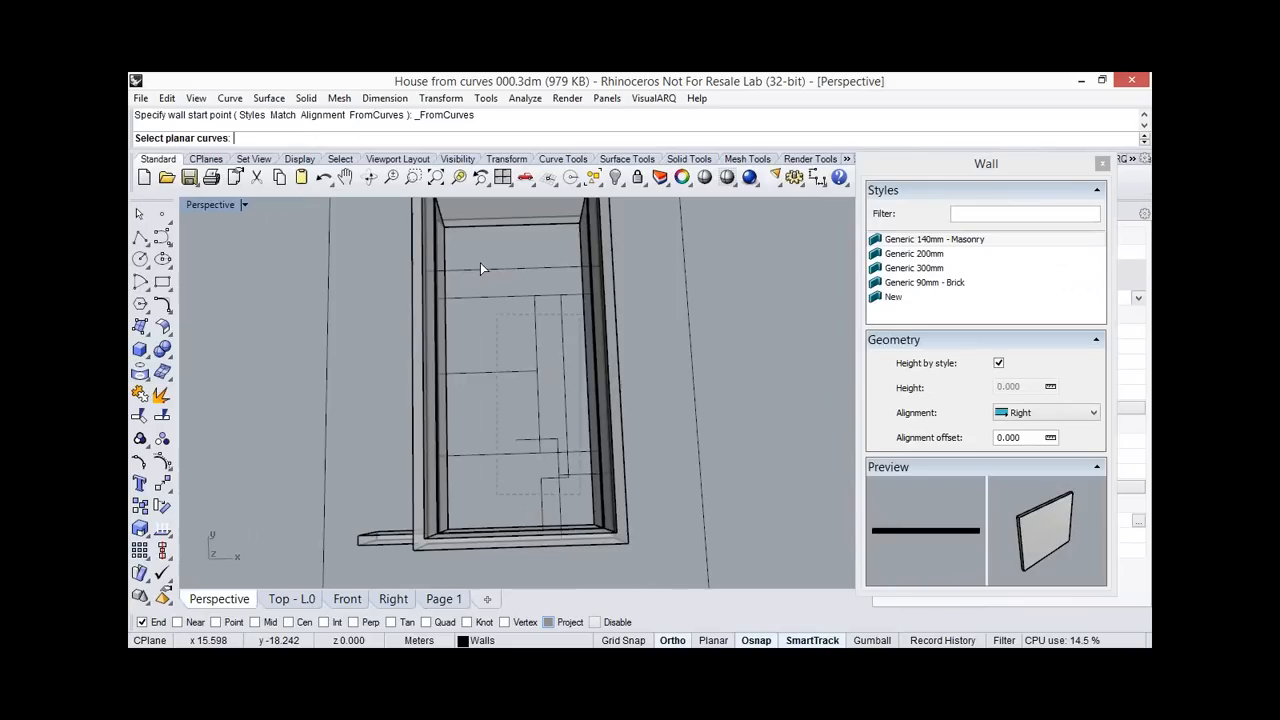
{"action": "left_click", "coordinate": [480, 264]}
{"action": "right_click_drag", "start_coordinate": [526, 297], "coordinate": [522, 295]}
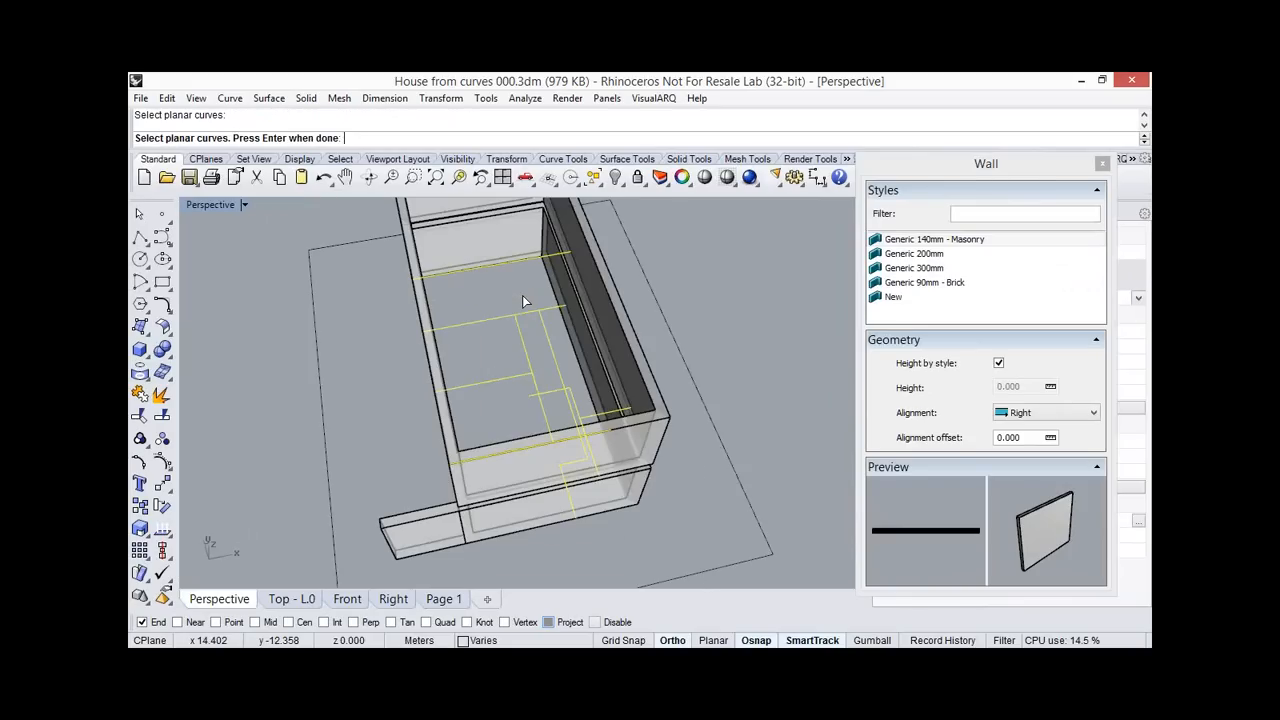
{"action": "key", "text": "Return"}
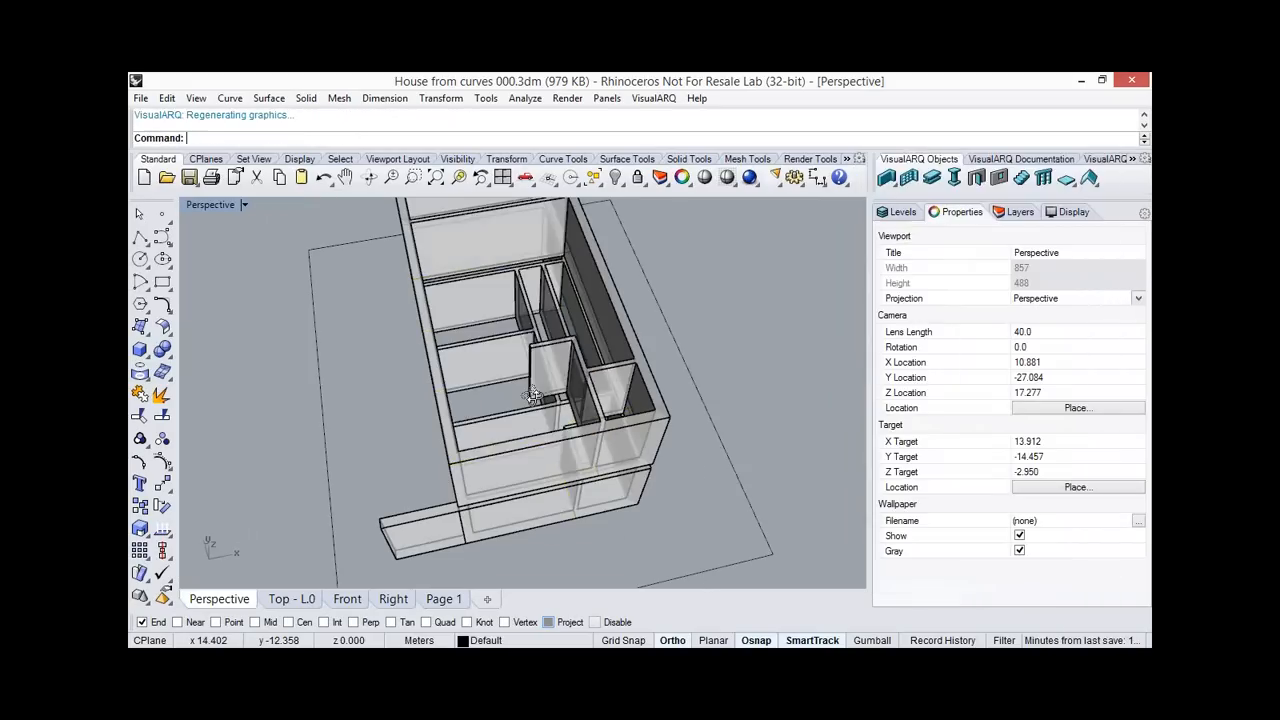
Expand the 2D layer group and select its Walls sublayer.
{"action": "right_click_drag", "start_coordinate": [522, 297], "coordinate": [656, 414]}
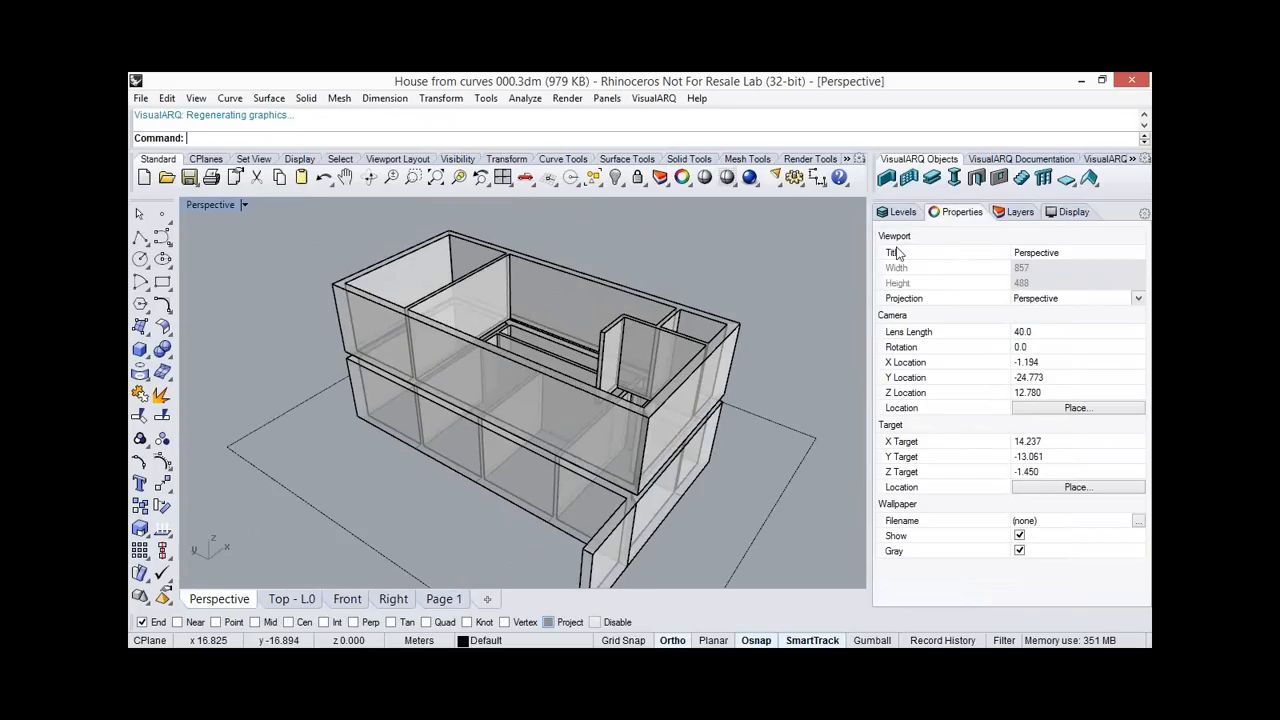
{"action": "left_click", "coordinate": [1020, 213]}
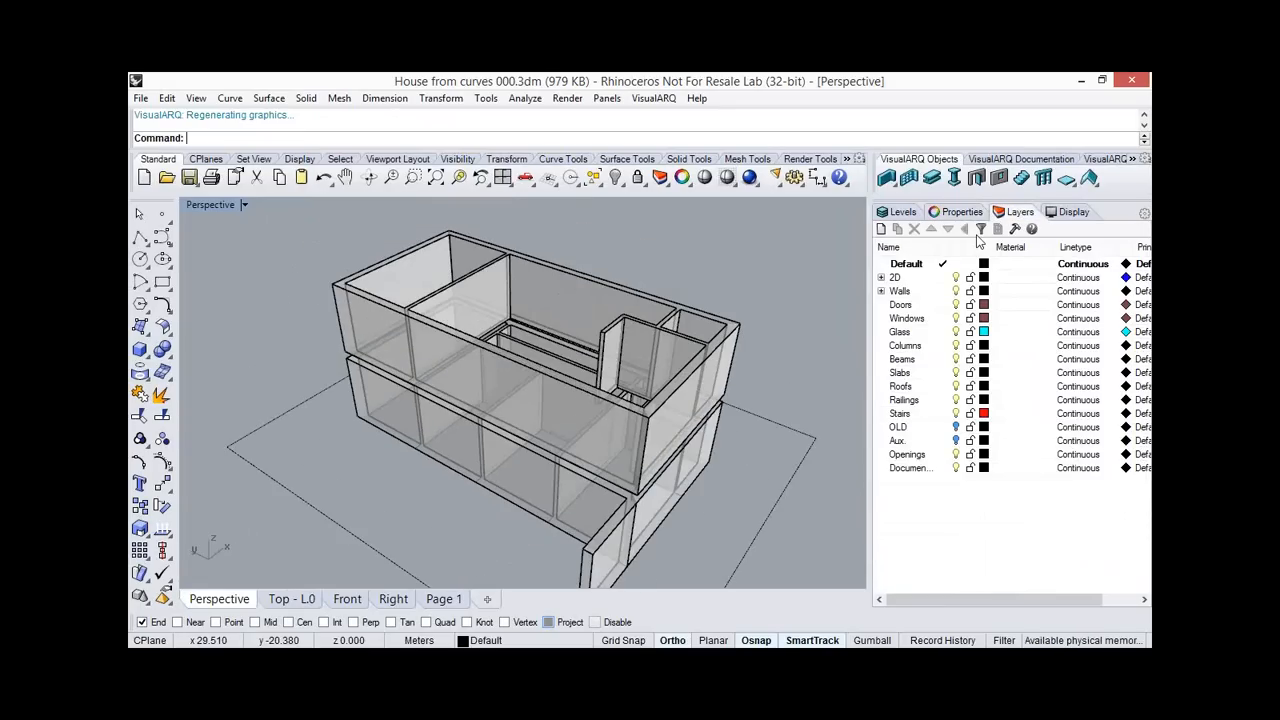
{"action": "left_click", "coordinate": [881, 278]}
{"action": "left_click", "coordinate": [957, 373]}
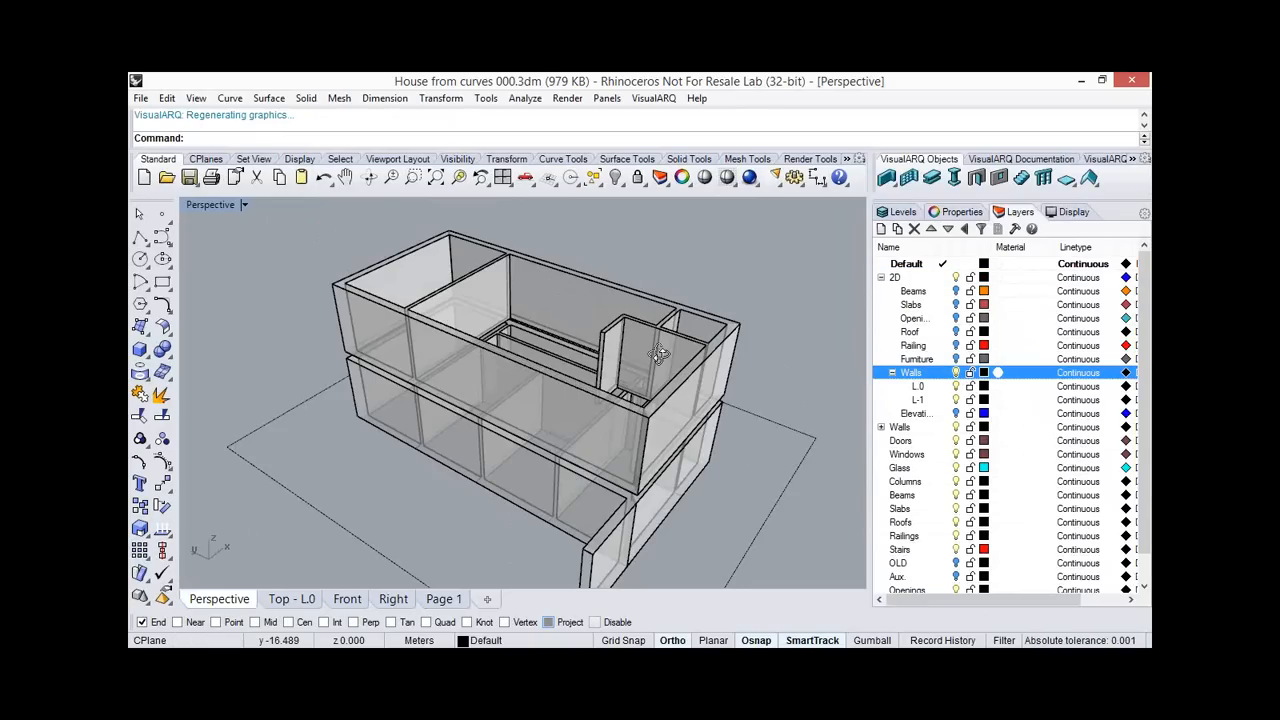
{"action": "right_click_drag", "start_coordinate": [658, 354], "coordinate": [340, 507]}
Examine the wall plan of level L.0, make level L-1 current and inspect its hatched wall sections.
{"action": "left_click", "coordinate": [291, 599]}
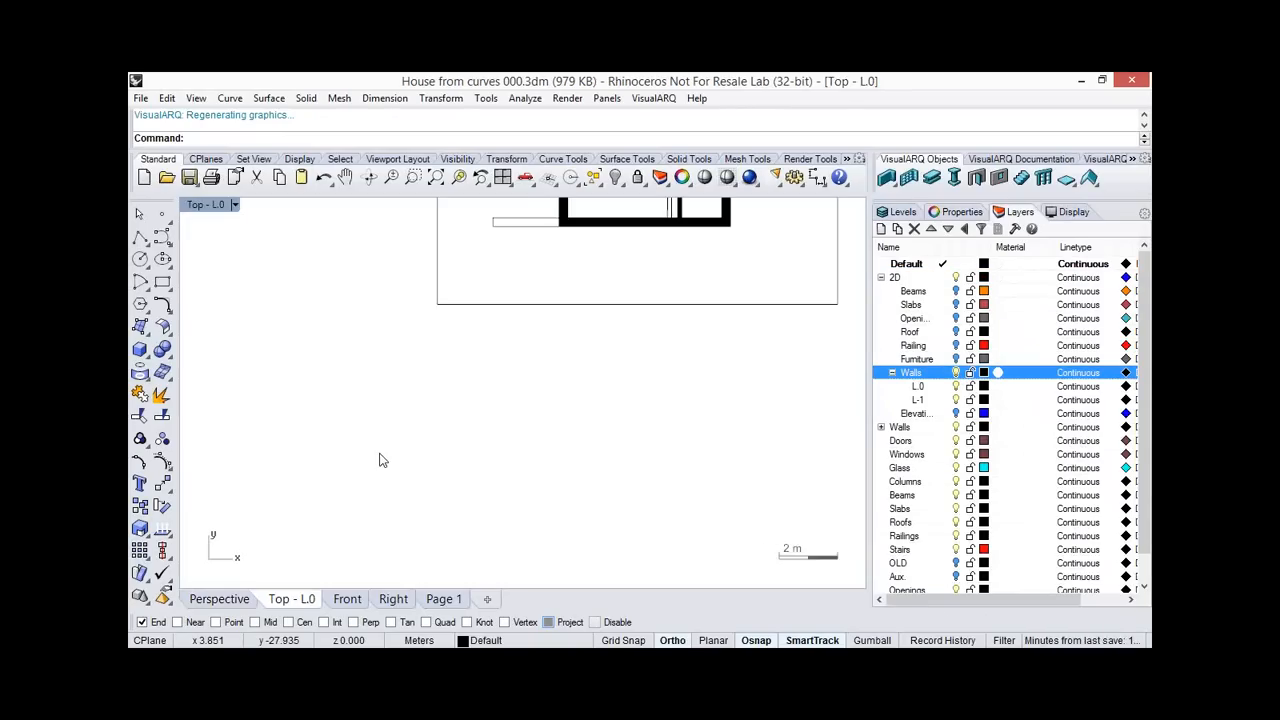
{"action": "scroll", "coordinate": [378, 453], "scroll_direction": "down", "scroll_amount": 6}
{"action": "right_click_drag", "start_coordinate": [531, 222], "coordinate": [521, 353]}
{"action": "scroll", "coordinate": [521, 353], "scroll_direction": "up", "scroll_amount": 4}
{"action": "scroll", "coordinate": [521, 353], "scroll_direction": "up", "scroll_amount": 2}
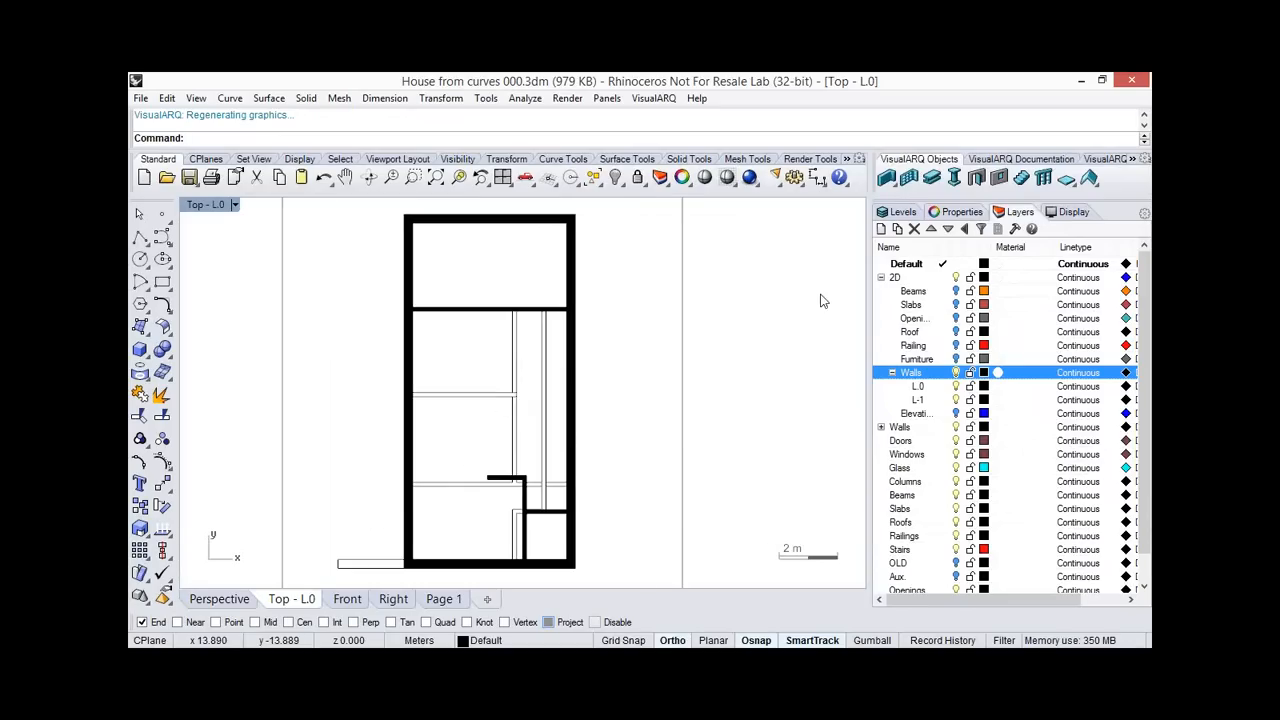
{"action": "left_click", "coordinate": [897, 212]}
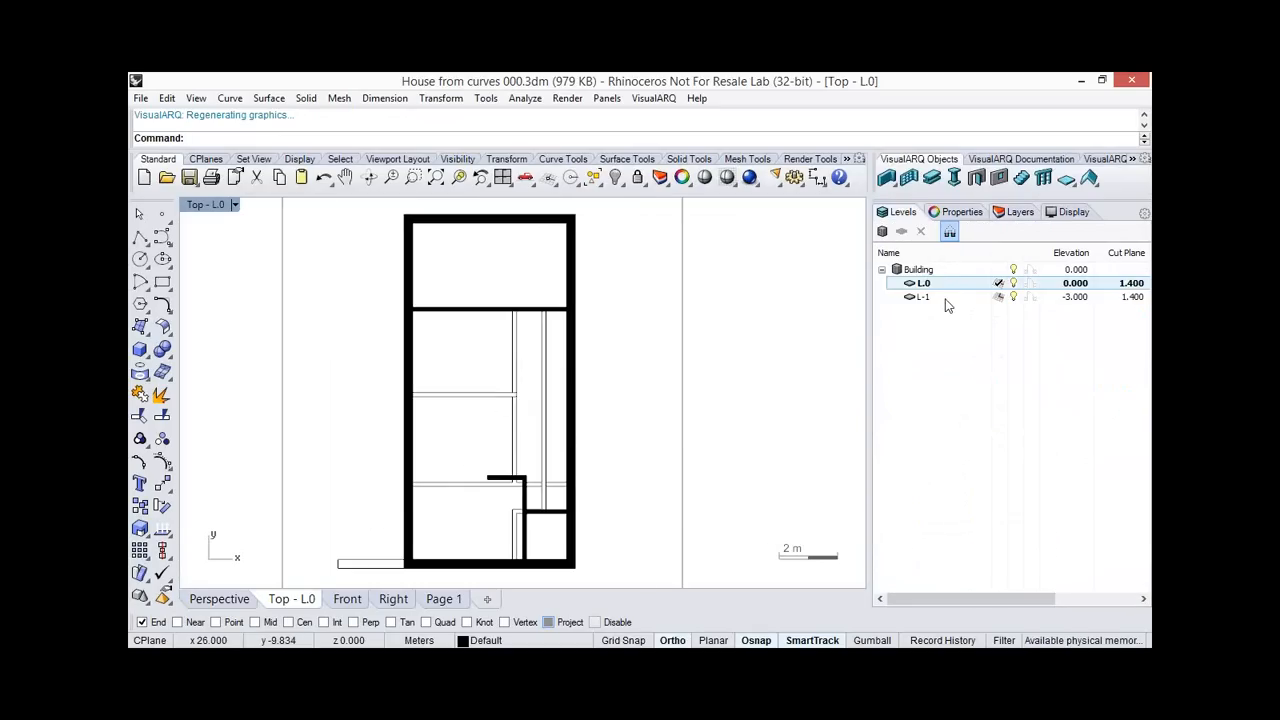
{"action": "double_click", "coordinate": [952, 296]}
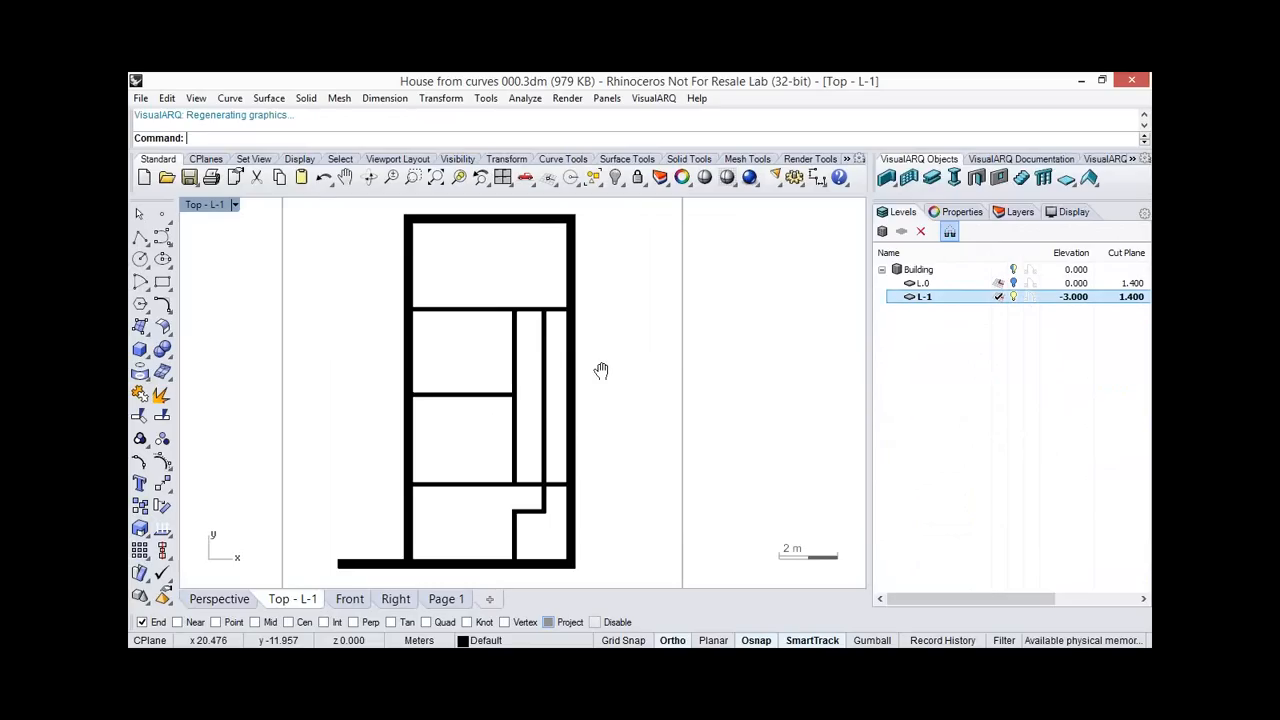
{"action": "scroll", "coordinate": [589, 409], "scroll_direction": "up", "scroll_amount": 2}
{"action": "scroll", "coordinate": [589, 410], "scroll_direction": "up", "scroll_amount": 2}
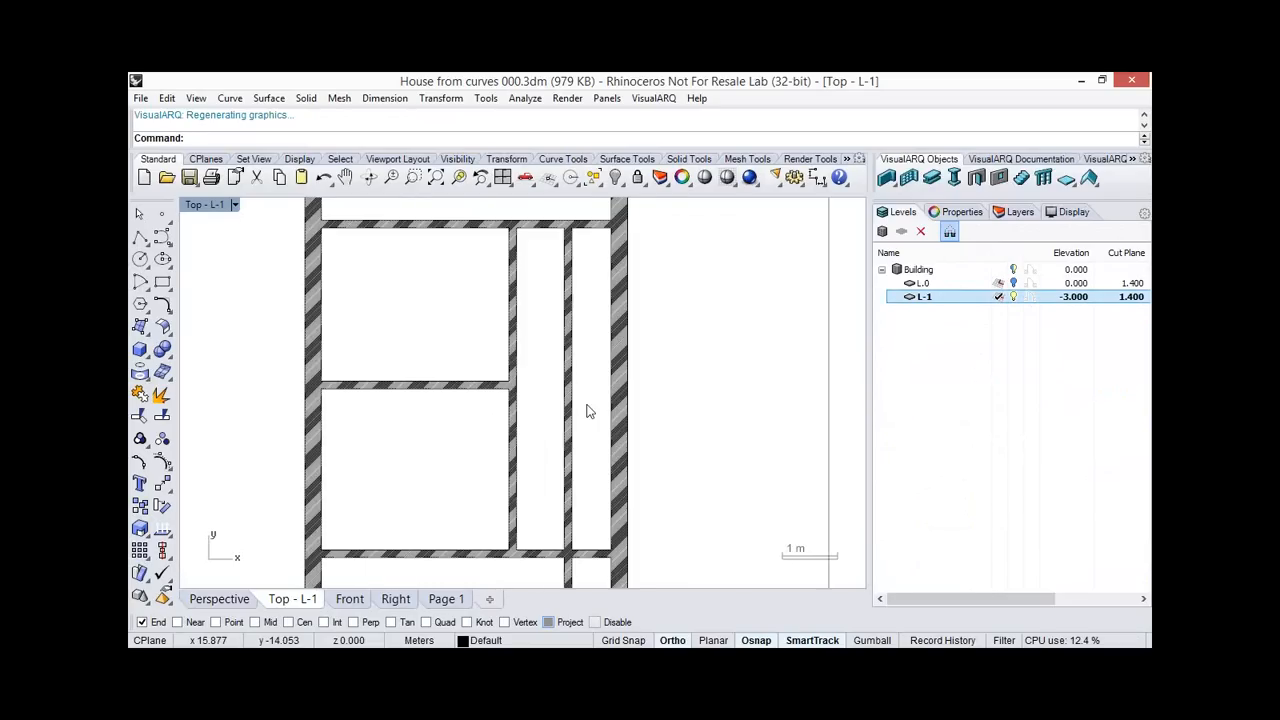
With Ortho off, draw a five-point freeform curve between the two cross walls, bulging past the straight corridor partition on level L-1.
{"action": "left_click", "coordinate": [163, 237]}
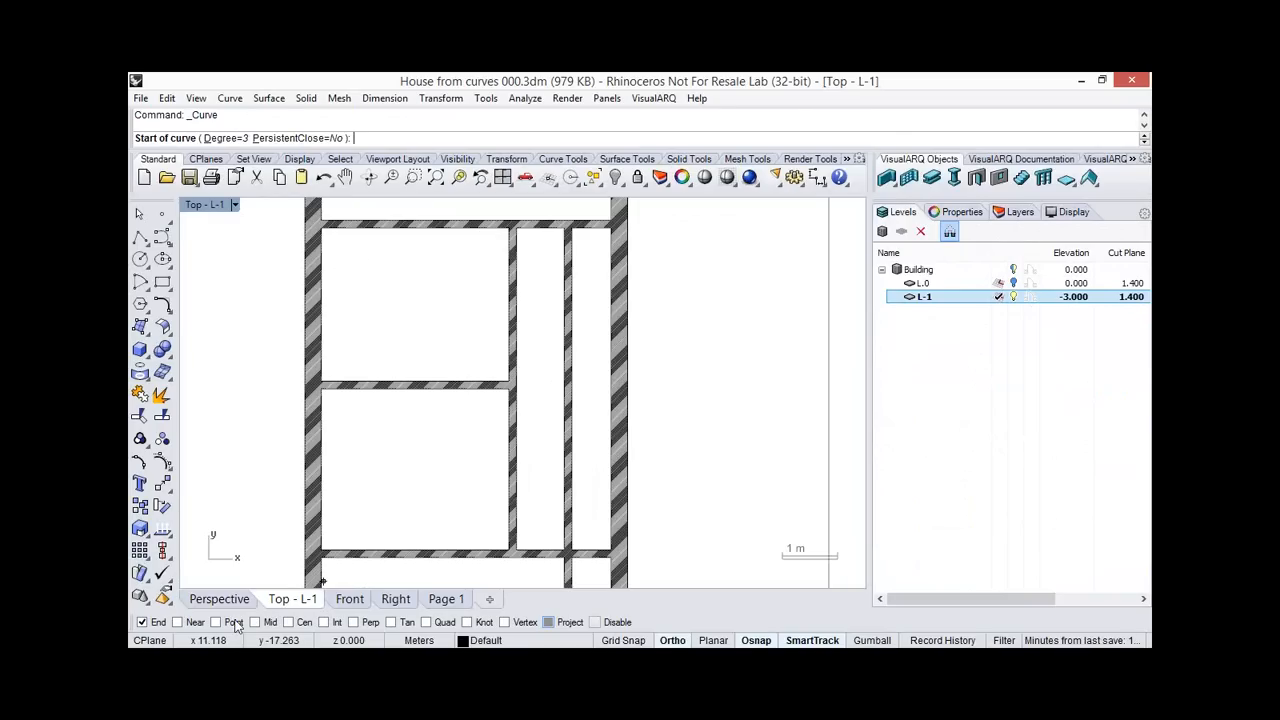
{"action": "left_click", "coordinate": [487, 229]}
{"action": "key", "text": "F8"}
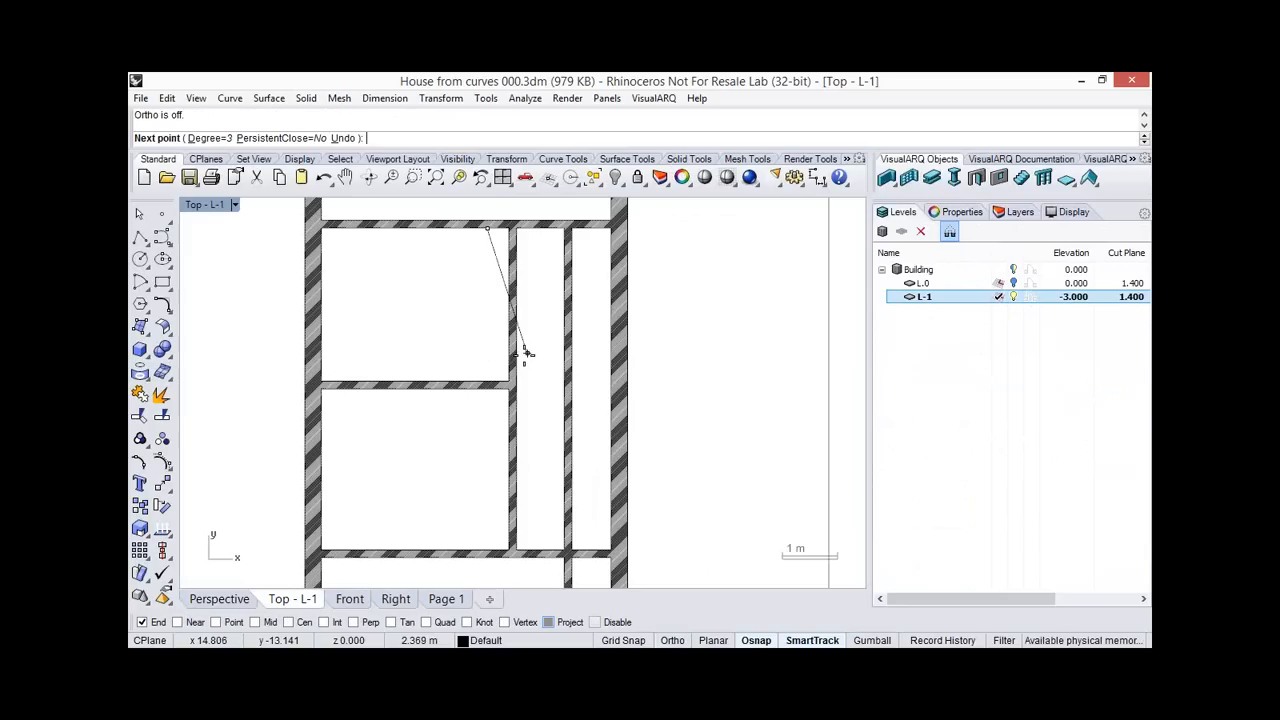
{"action": "left_click", "coordinate": [523, 355]}
{"action": "left_click", "coordinate": [527, 433]}
{"action": "left_click", "coordinate": [491, 500]}
{"action": "left_click", "coordinate": [481, 548]}
{"action": "right_click", "coordinate": [482, 547]}
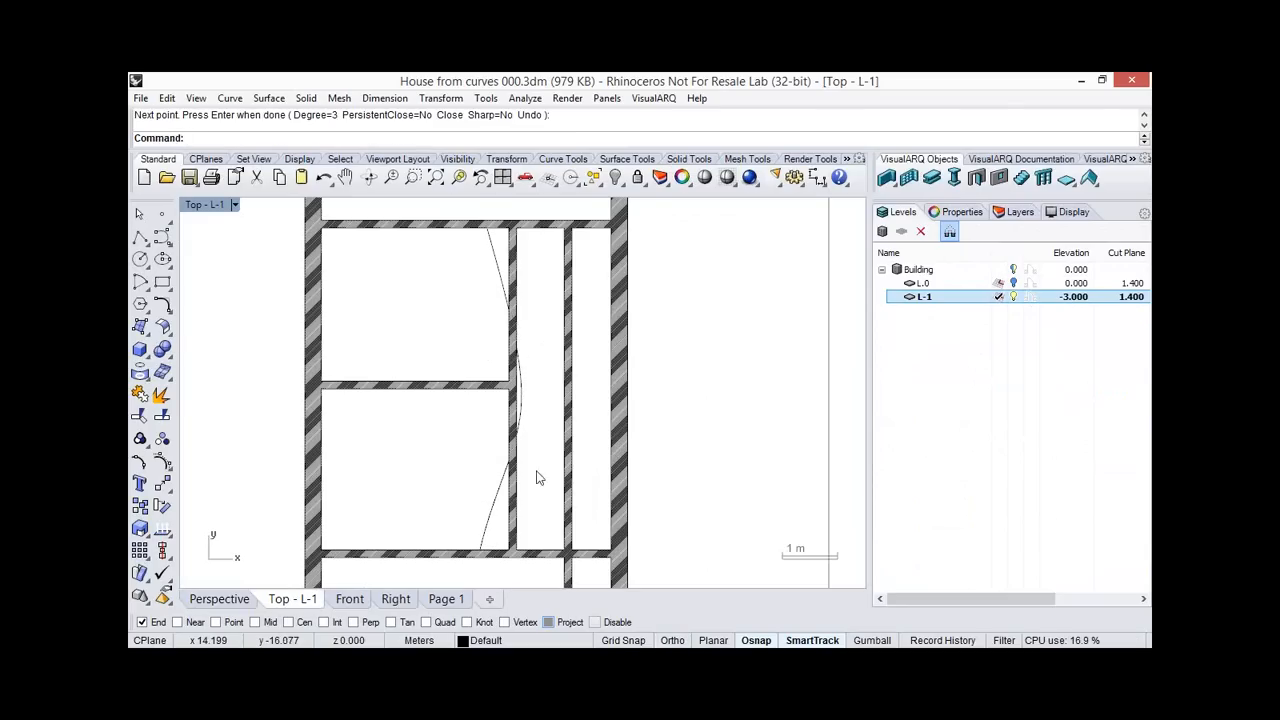
Replace the straight corridor partition with a wall created from the new freeform curve.
{"action": "left_click", "coordinate": [897, 191]}
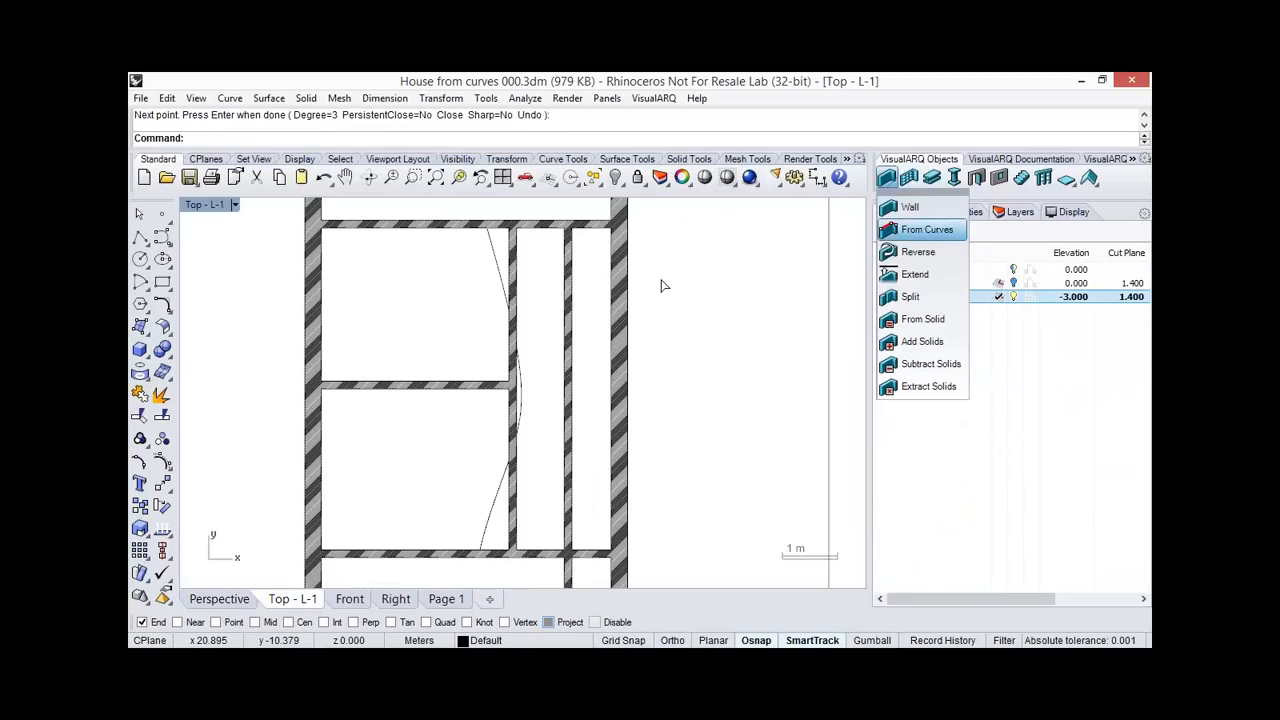
{"action": "left_click", "coordinate": [513, 284]}
{"action": "left_click", "coordinate": [497, 281]}
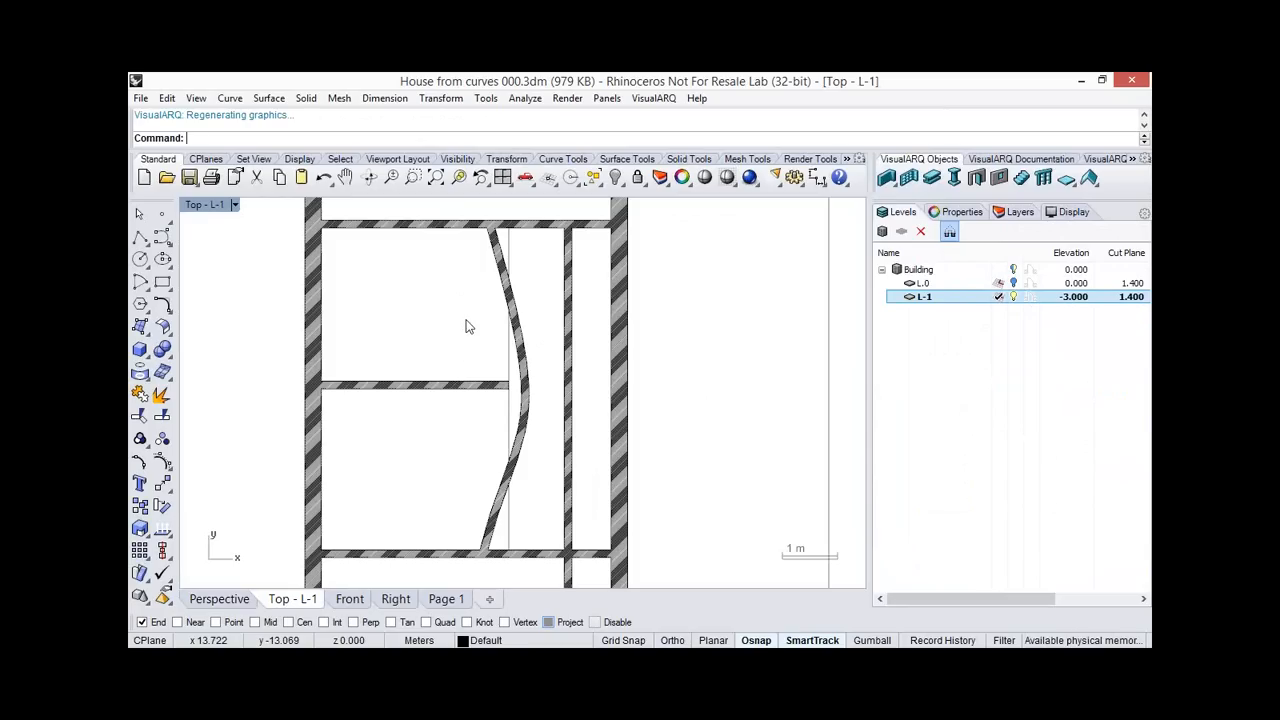
Show the curved wall's control points and move two middle ones towards the rooms to flatten its bulge.
{"action": "left_click", "coordinate": [526, 362]}
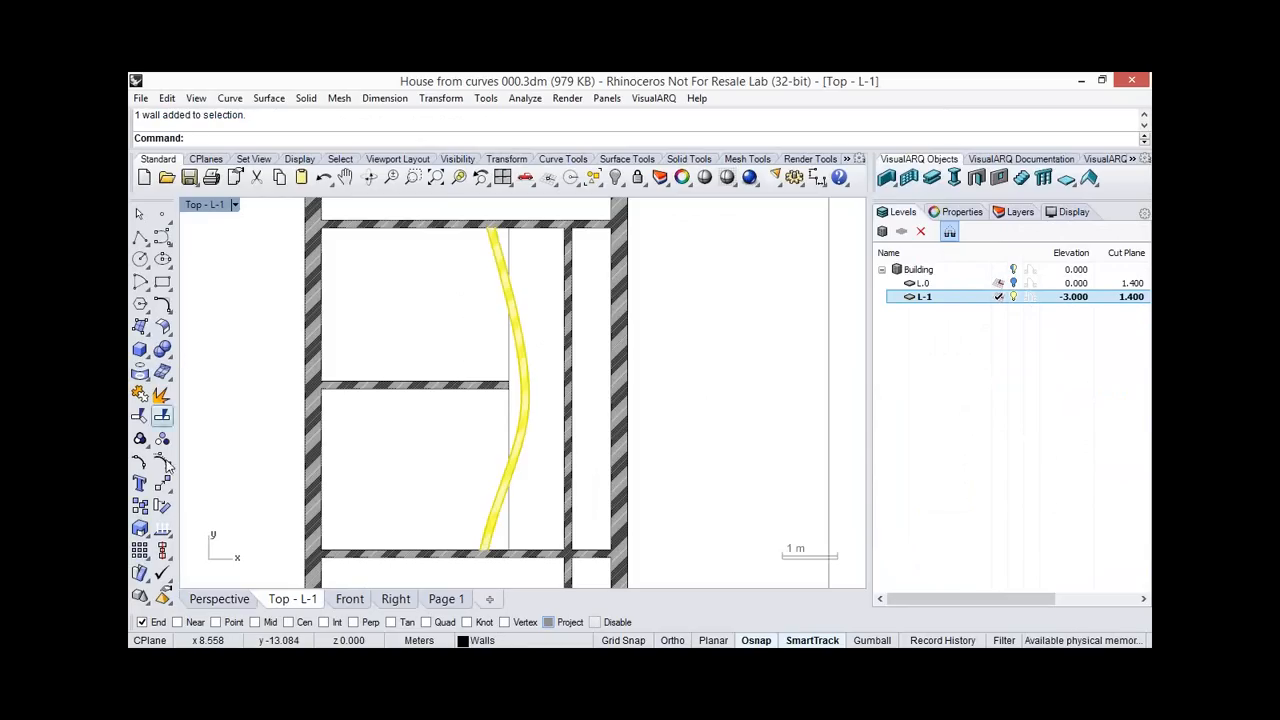
{"action": "key", "text": "F10"}
{"action": "scroll", "coordinate": [534, 351], "scroll_direction": "up", "scroll_amount": 6}
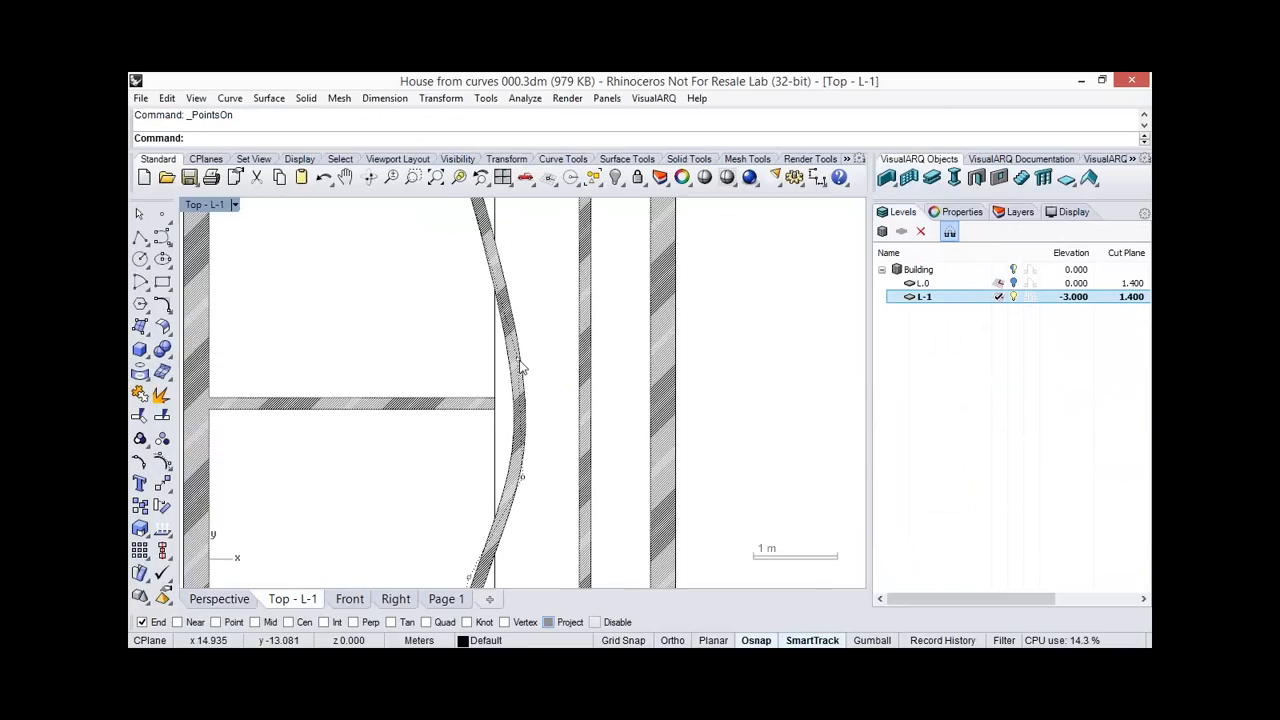
{"action": "left_click_drag", "start_coordinate": [515, 362], "coordinate": [474, 334]}
{"action": "left_click_drag", "start_coordinate": [517, 509], "coordinate": [466, 500]}
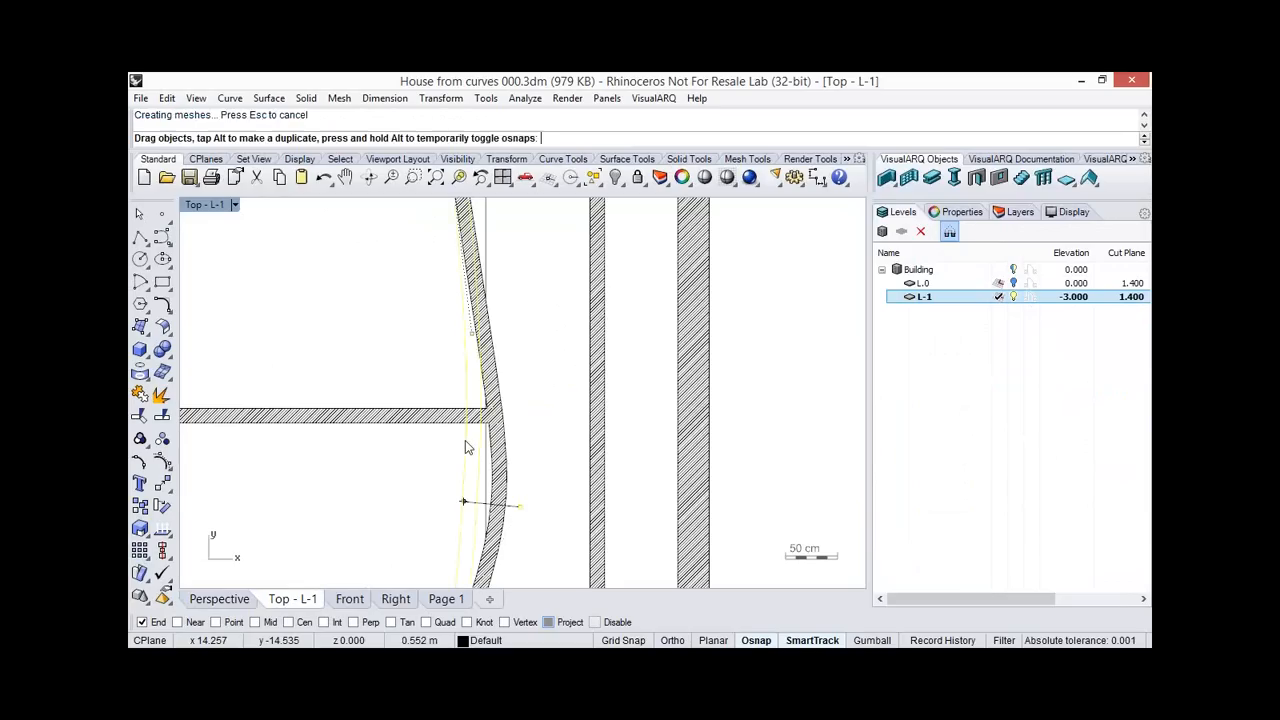
{"action": "scroll", "coordinate": [466, 500], "scroll_direction": "down", "scroll_amount": 5}
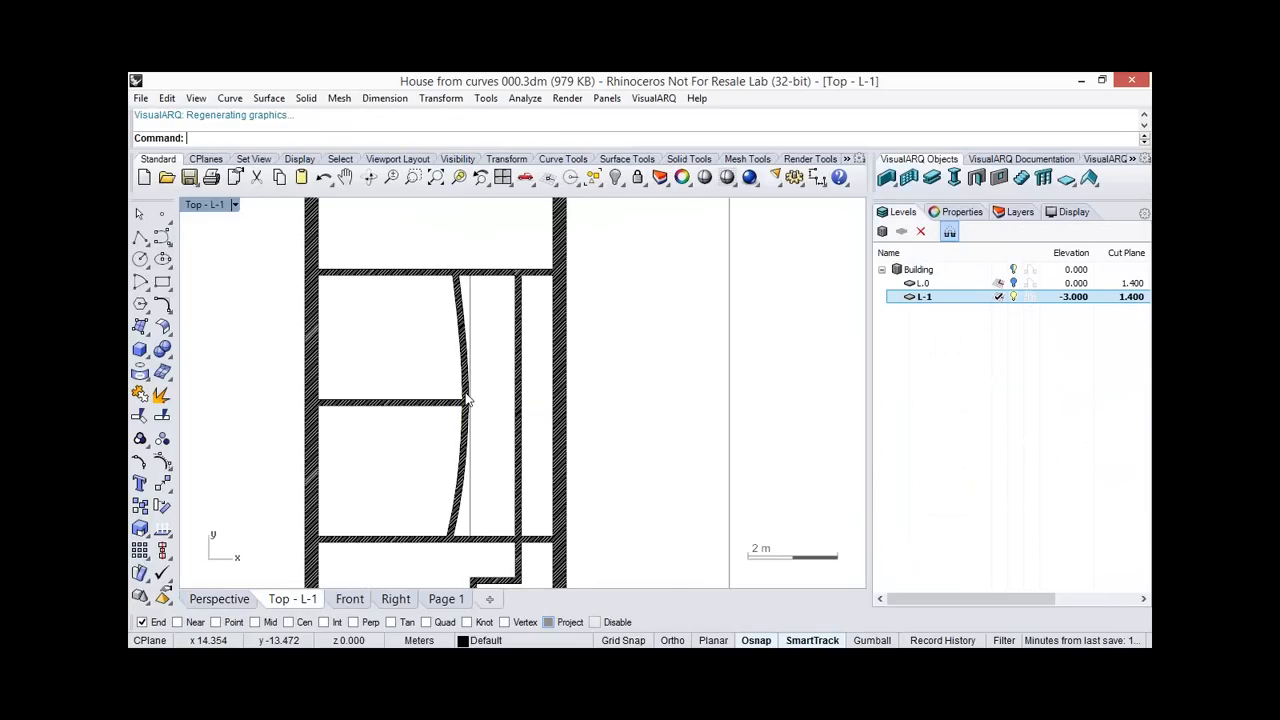
In the perspective view, turn on the 2D Slabs sublayer to show the slab outline curves.
{"action": "left_click", "coordinate": [240, 599]}
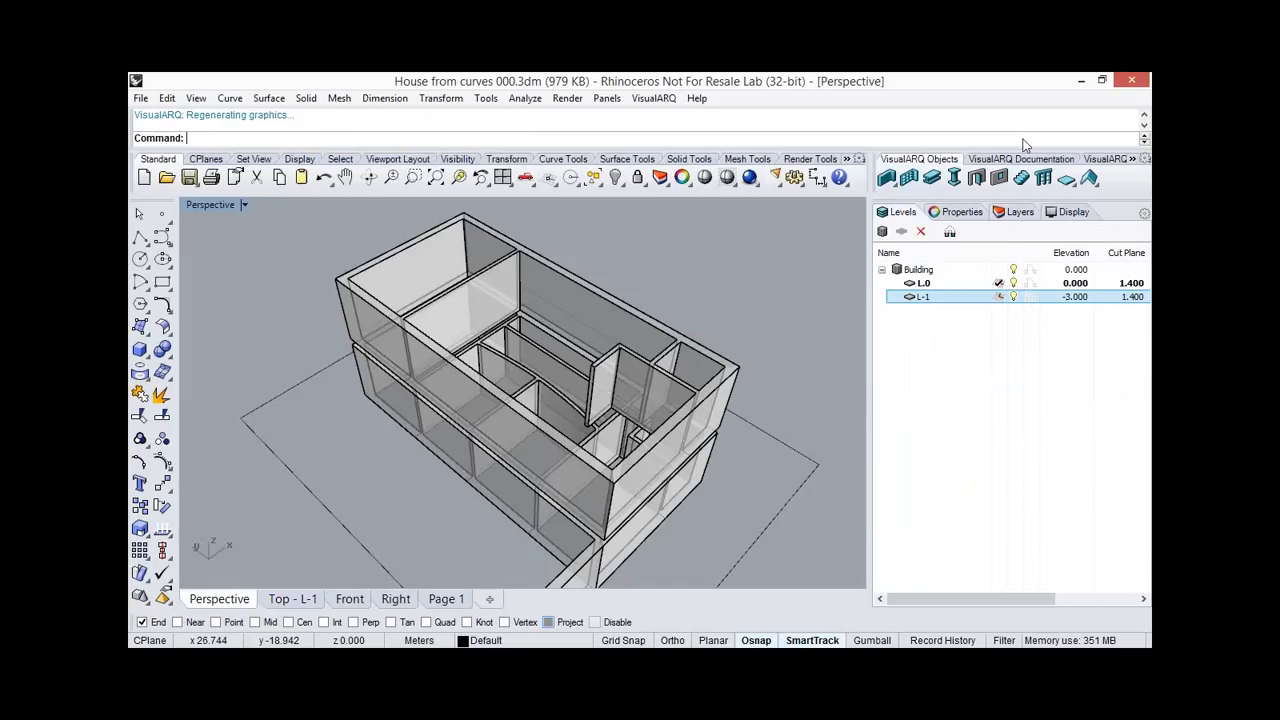
{"action": "left_click", "coordinate": [1007, 214]}
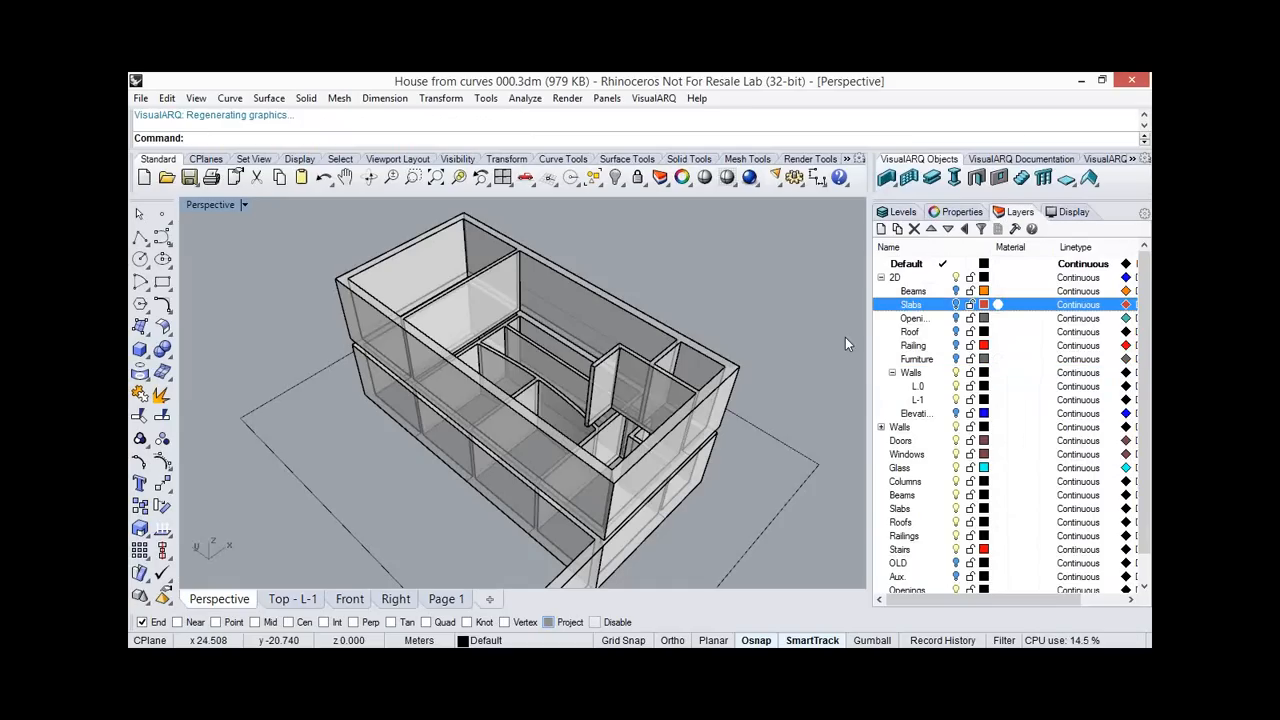
{"action": "left_click", "coordinate": [963, 305]}
Create two 0.200 m thick slabs at the upper floor, from the large curved-end outline and the narrow rectangular outline projecting past the opposite wall.
{"action": "right_click_drag", "start_coordinate": [708, 394], "coordinate": [679, 361], "text": "shift"}
{"action": "left_click", "coordinate": [1066, 179]}
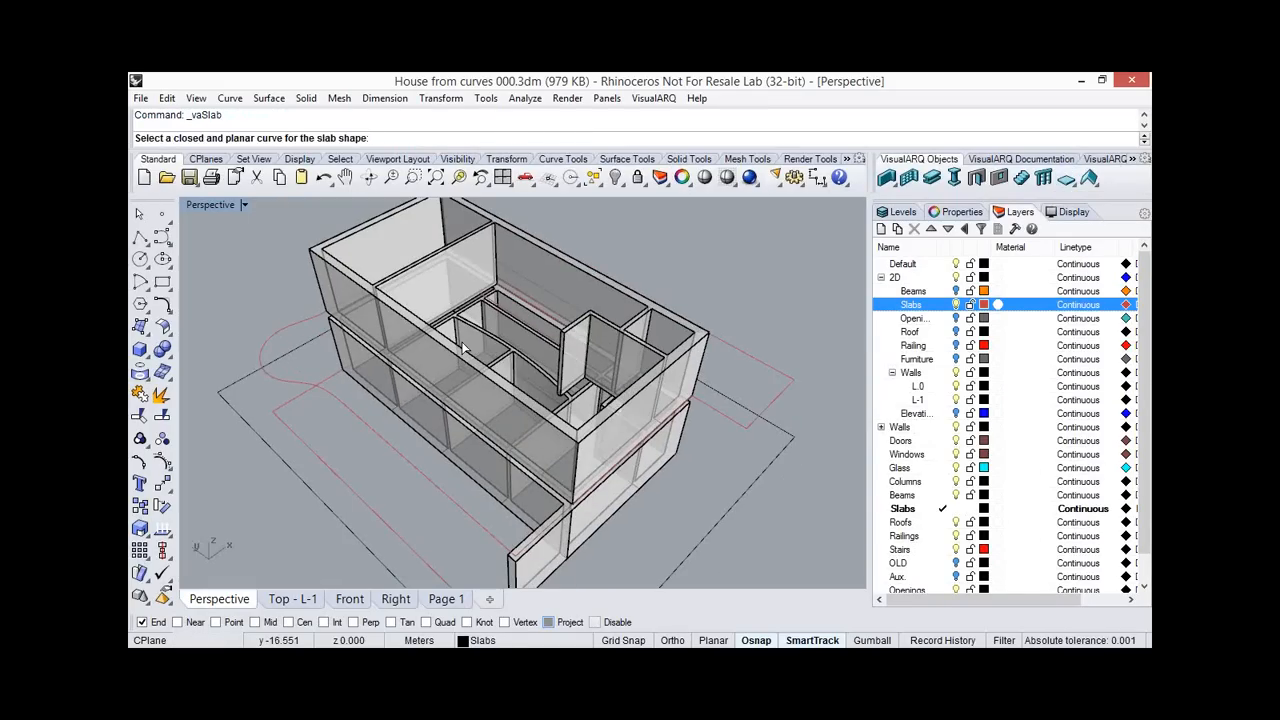
{"action": "left_click", "coordinate": [295, 371]}
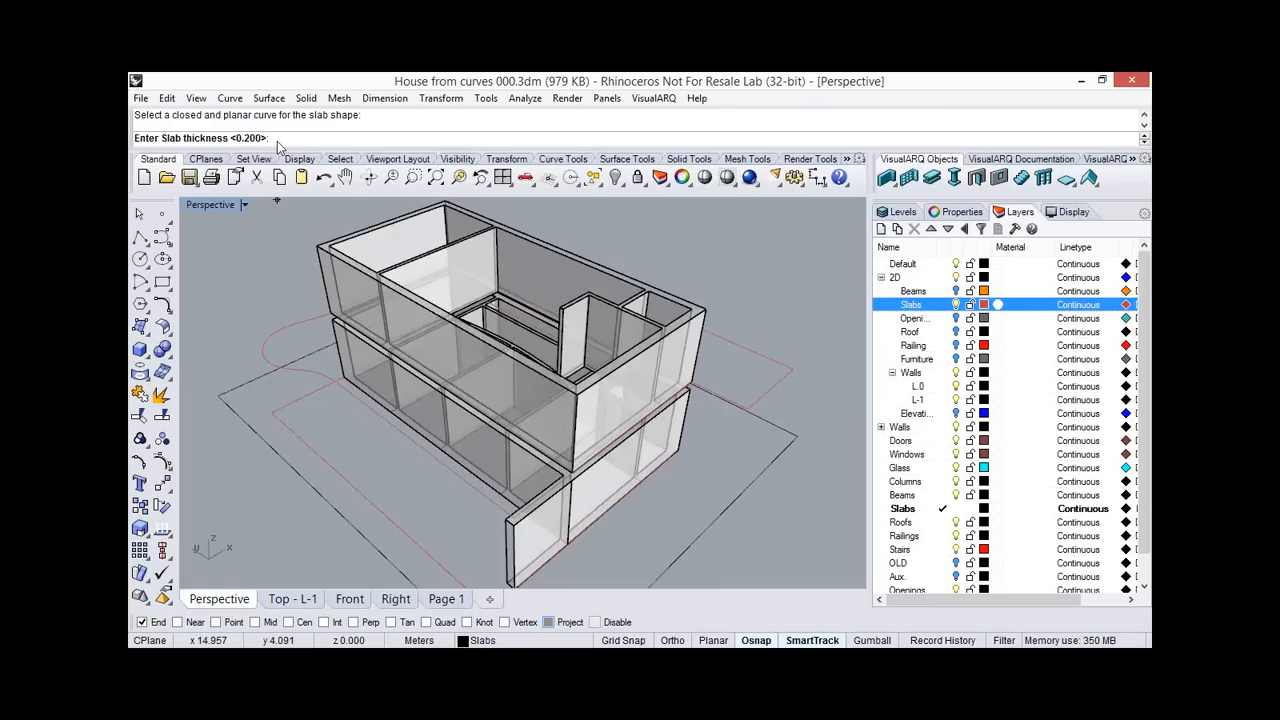
{"action": "key", "text": "Return"}
{"action": "key", "text": "Return"}
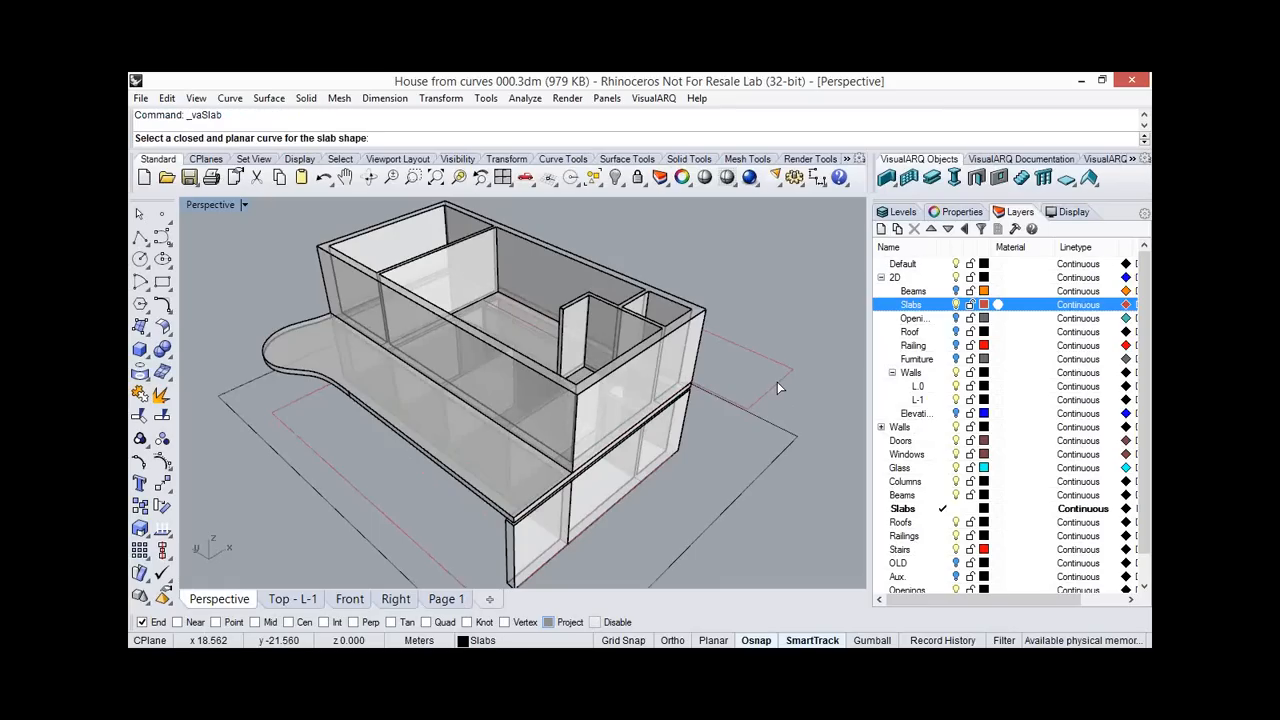
{"action": "left_click", "coordinate": [777, 381]}
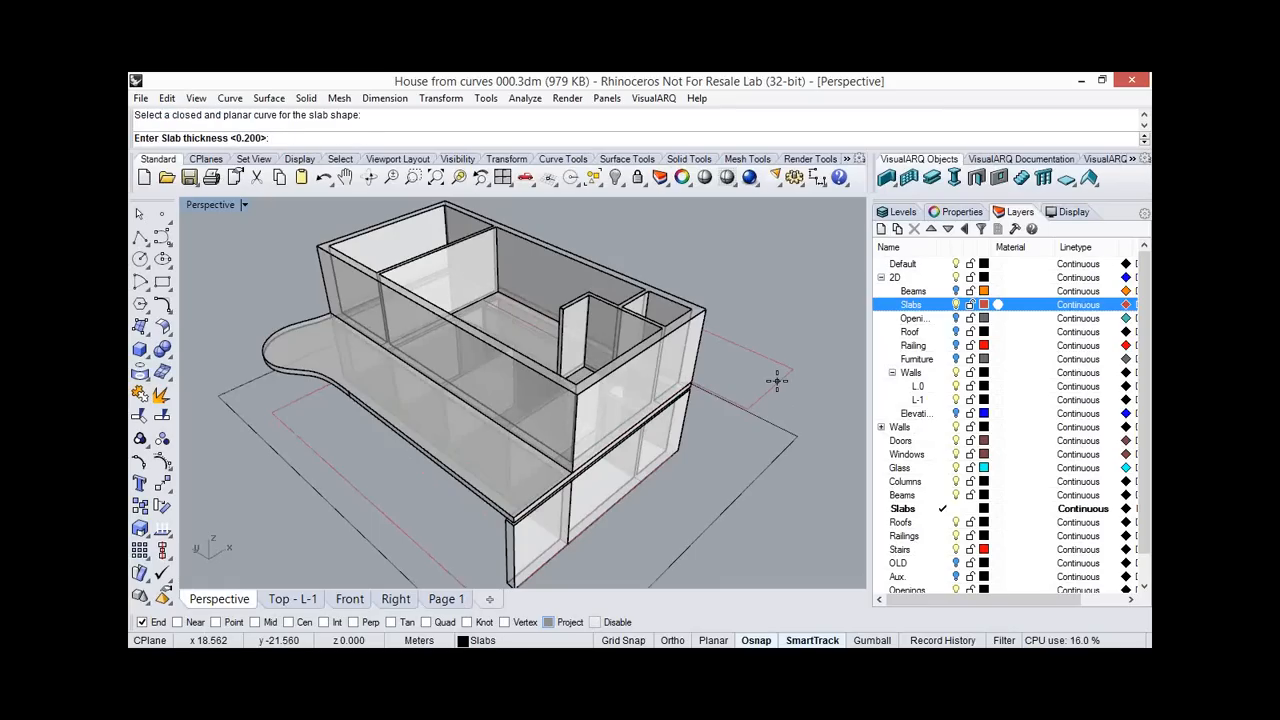
{"action": "key", "text": "Return"}
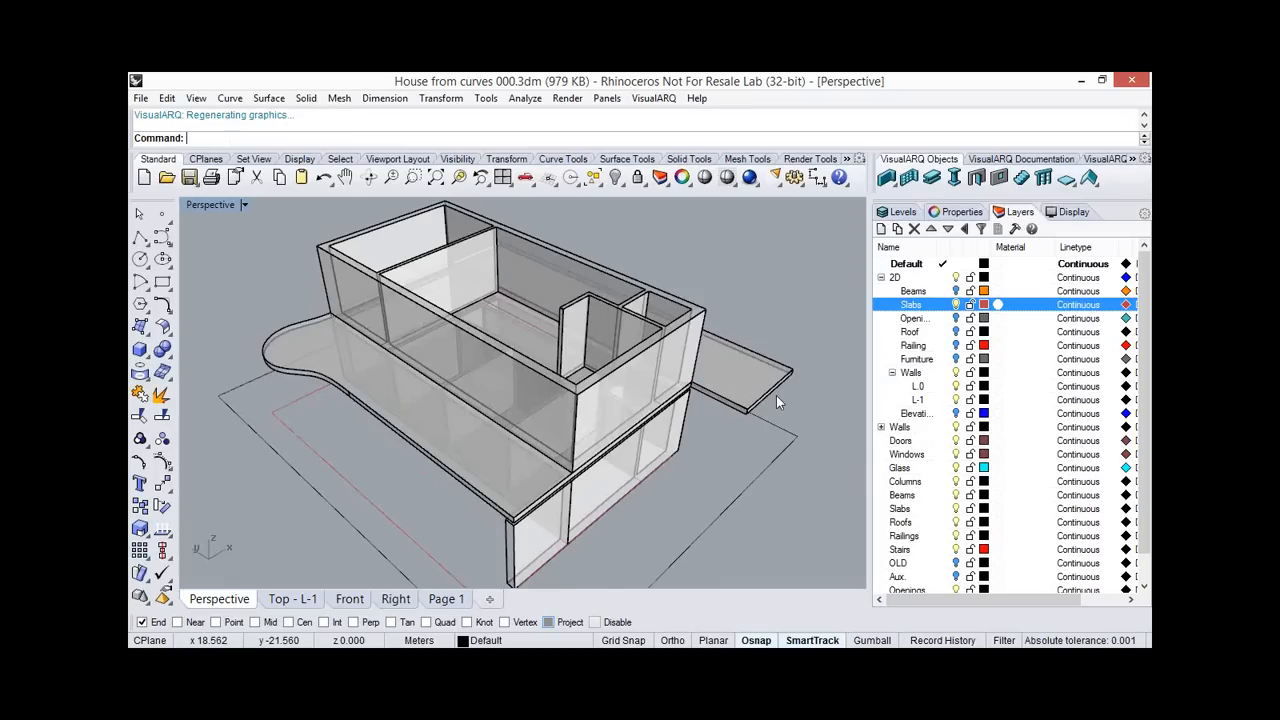
{"action": "scroll", "coordinate": [776, 395], "scroll_direction": "down", "scroll_amount": 2}
{"action": "key", "text": "Return"}
{"action": "left_click", "coordinate": [783, 444]}
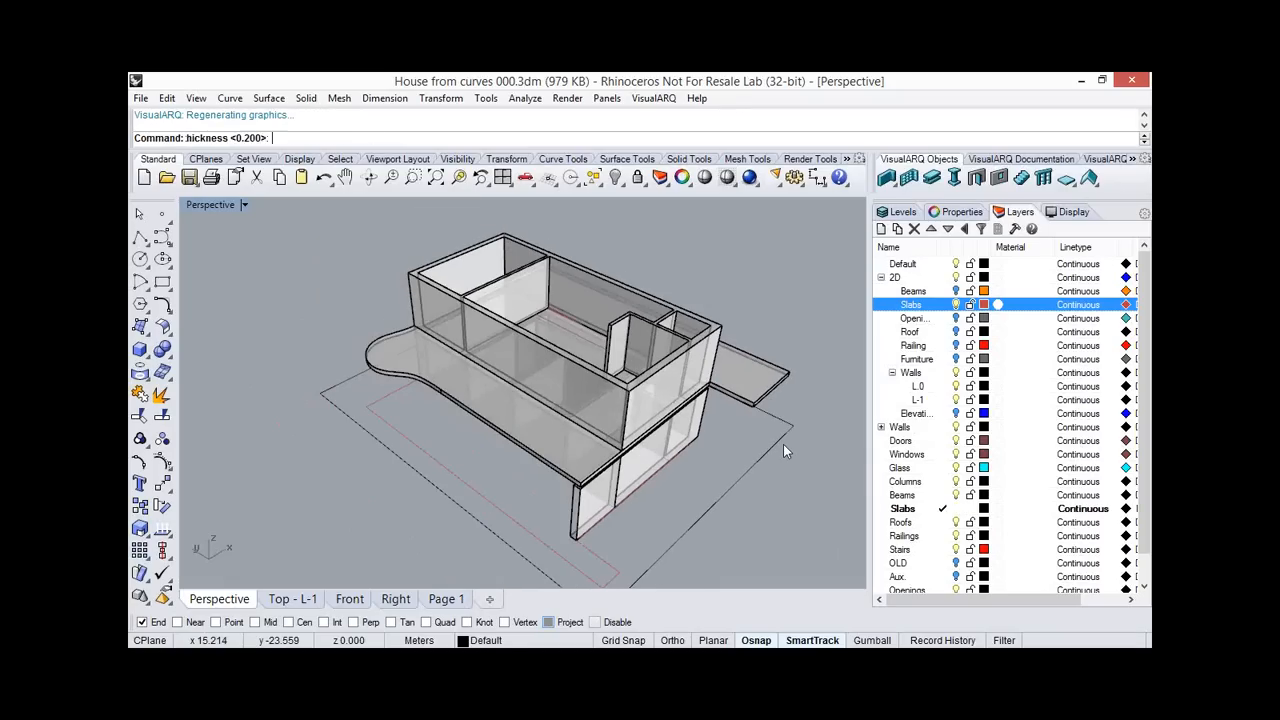
{"action": "key", "text": "Return"}
{"action": "right_click_drag", "start_coordinate": [783, 444], "coordinate": [712, 472]}
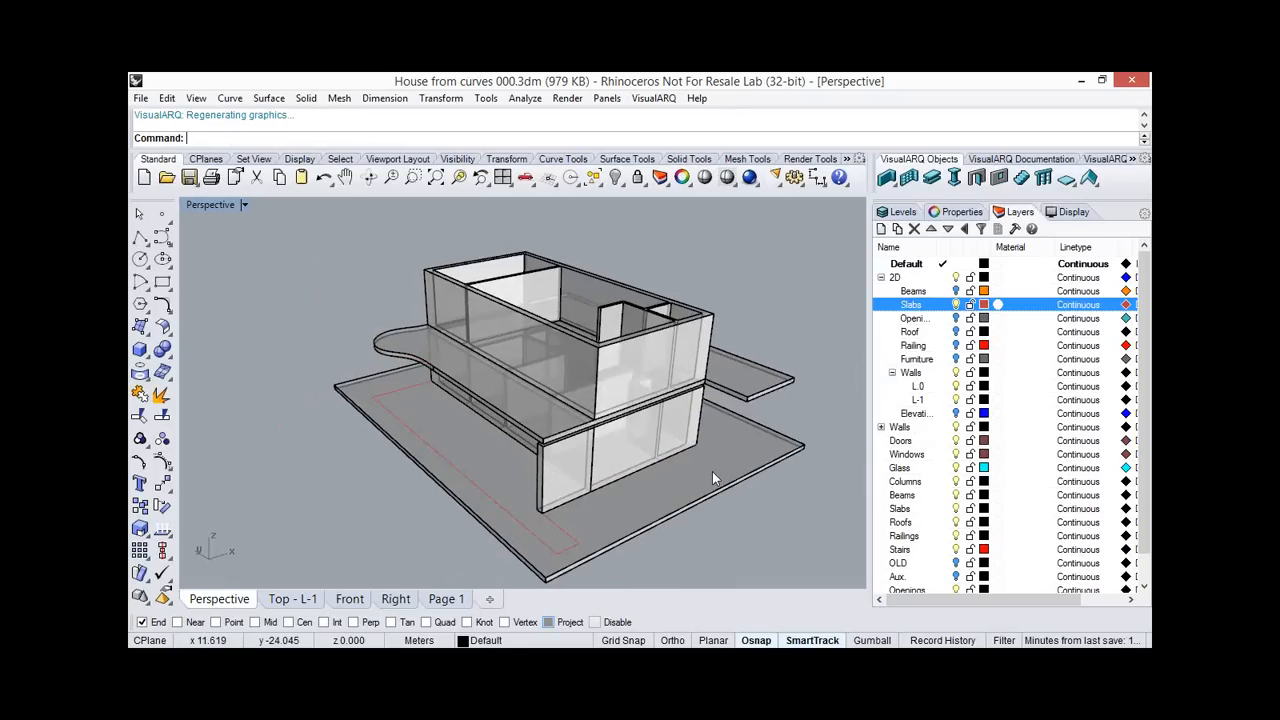
{"action": "left_click", "coordinate": [712, 471]}
{"action": "key", "text": "Delete"}
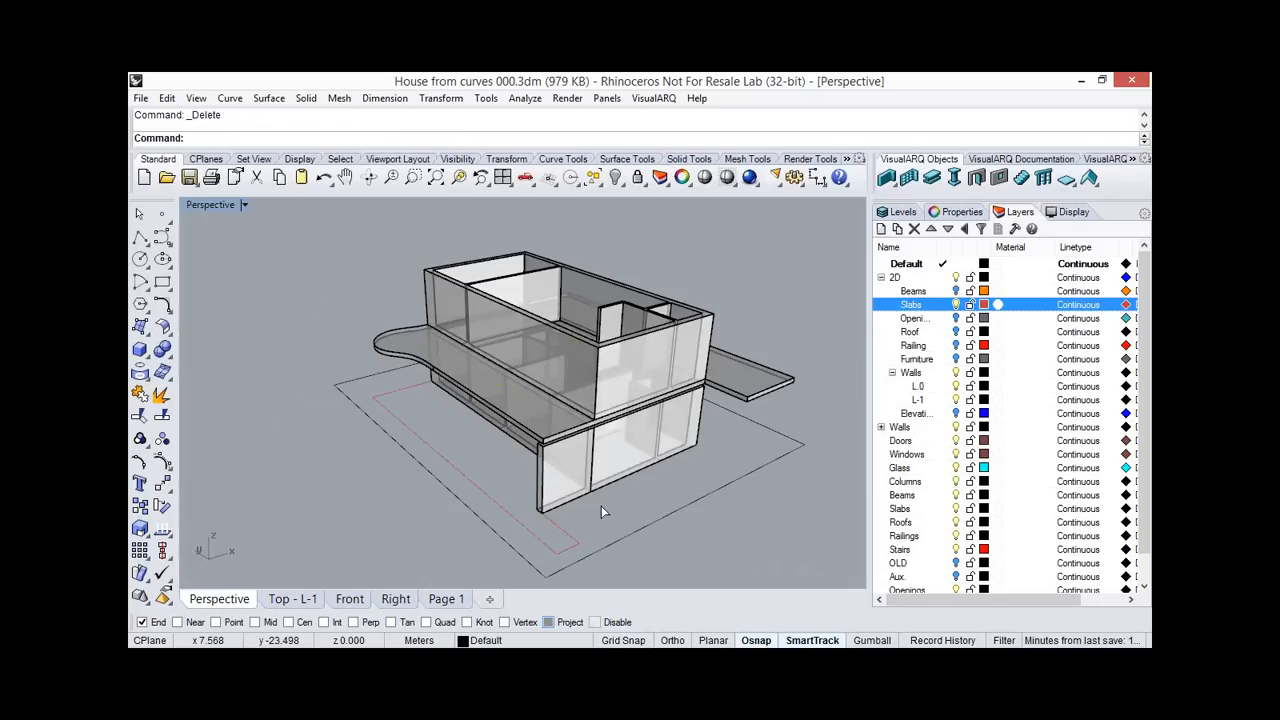
Create a 0.200 m thick slab from the red outline curve at the base of the lower-floor walls.
{"action": "key", "text": "Return"}
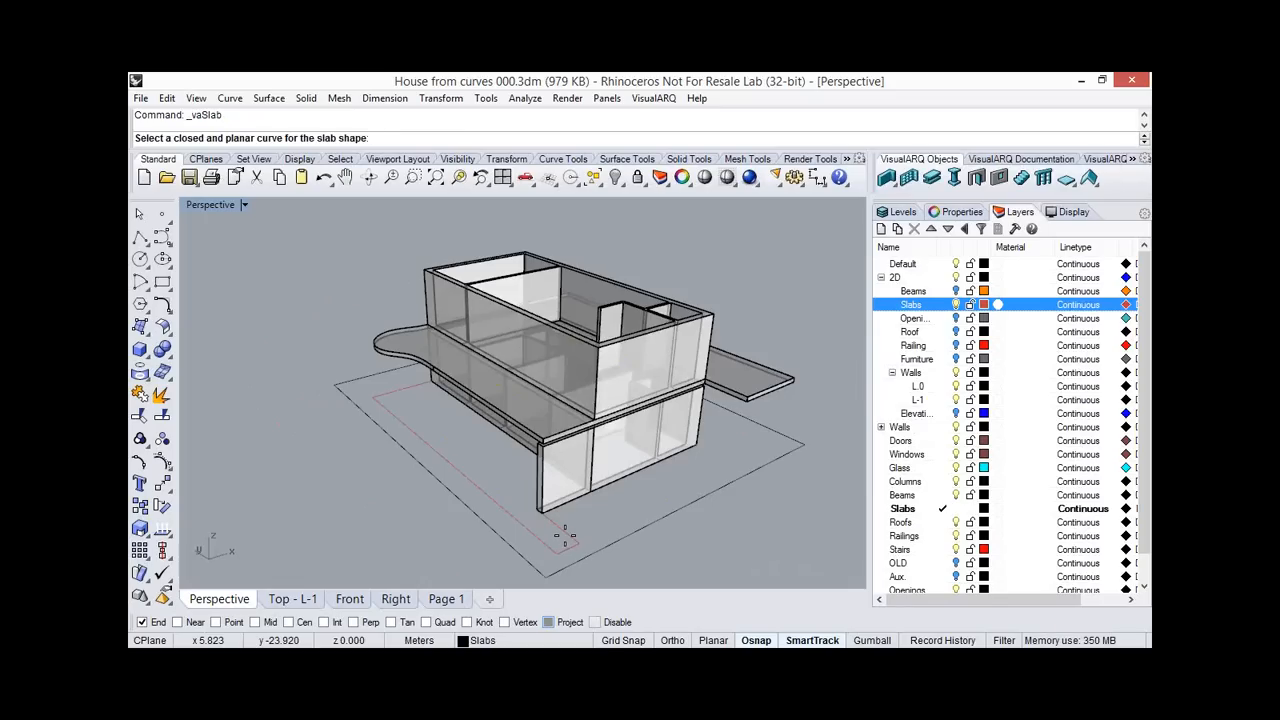
{"action": "left_click", "coordinate": [563, 537]}
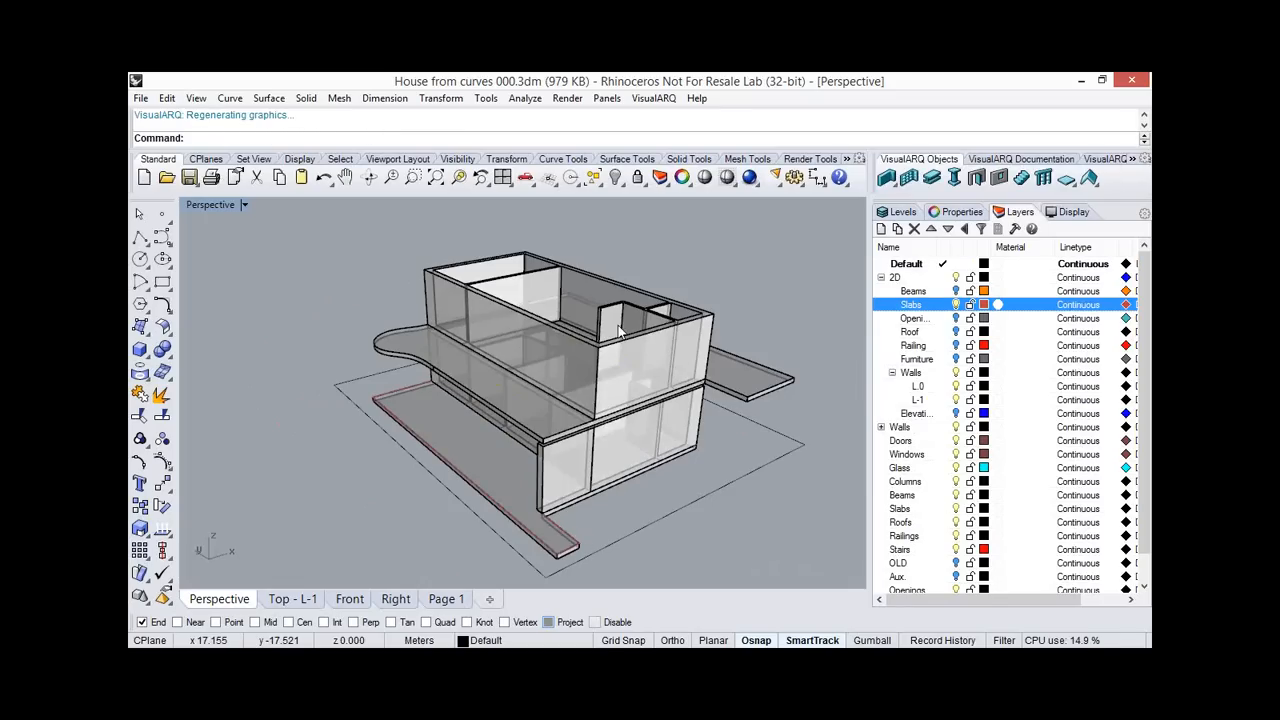
{"action": "right_click_drag", "start_coordinate": [635, 335], "coordinate": [731, 353]}
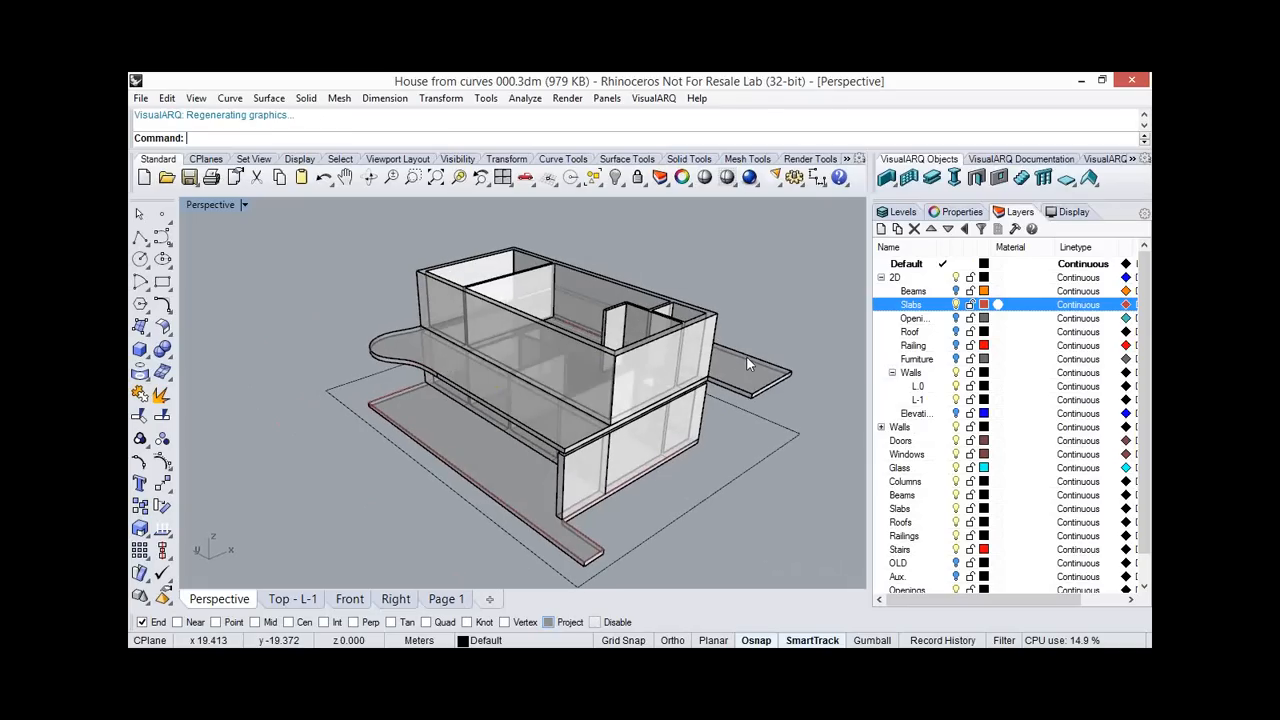
Set the thickness of all three slabs to 0.300 m together.
{"action": "left_click", "coordinate": [748, 358]}
{"action": "left_click", "coordinate": [769, 391]}
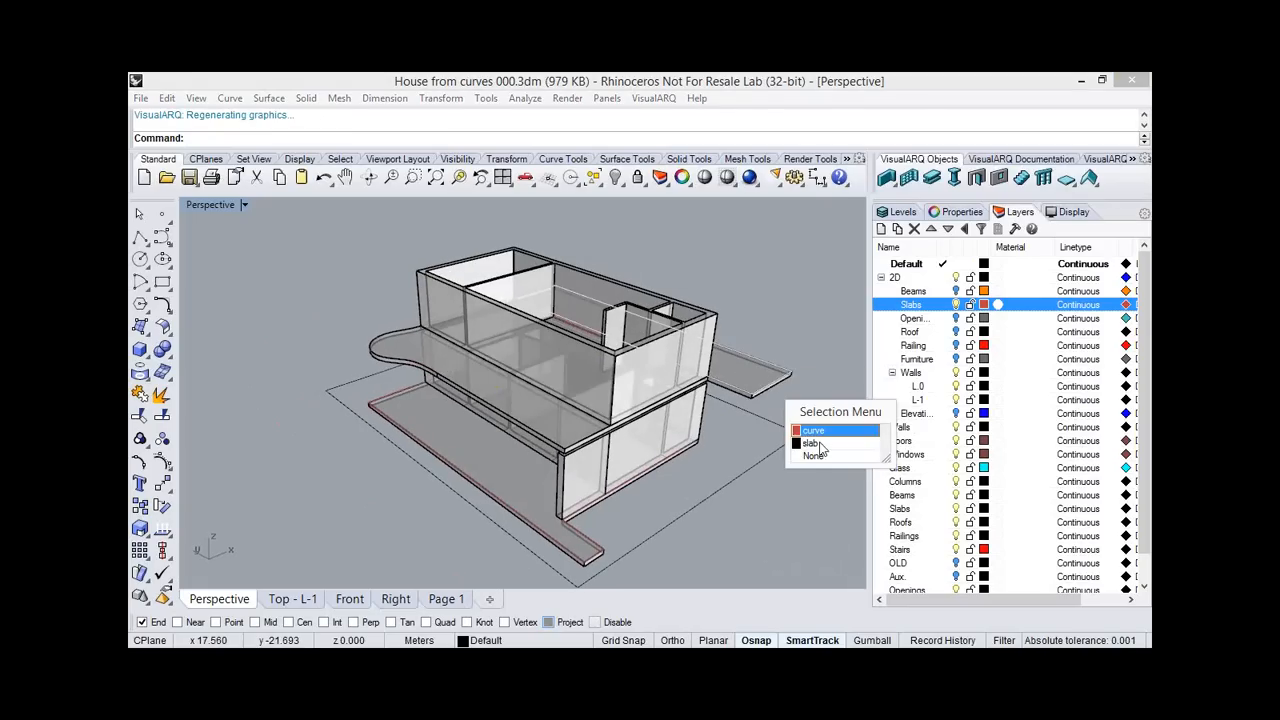
{"action": "left_click", "coordinate": [618, 426]}
{"action": "left_click", "coordinate": [555, 410]}
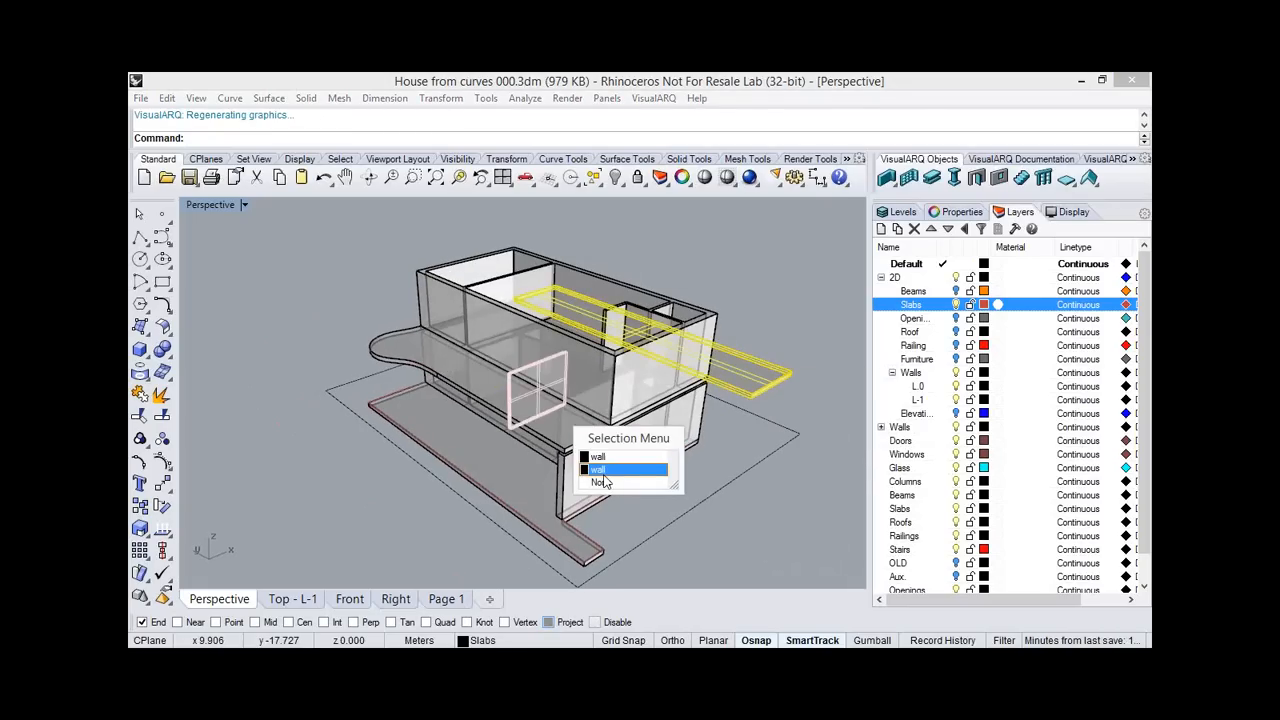
{"action": "left_click", "coordinate": [542, 416]}
{"action": "left_click", "coordinate": [540, 408], "text": "shift"}
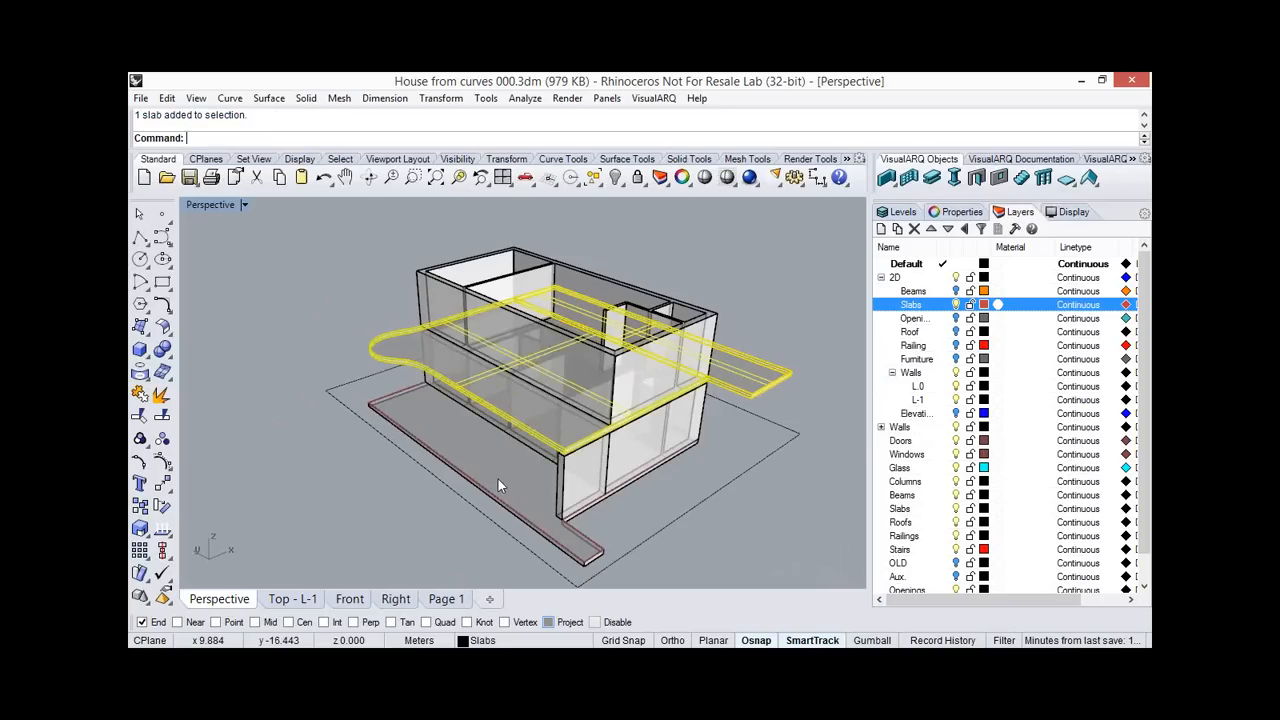
{"action": "left_click", "coordinate": [502, 477], "text": "shift"}
{"action": "right_click_drag", "start_coordinate": [541, 463], "coordinate": [600, 450]}
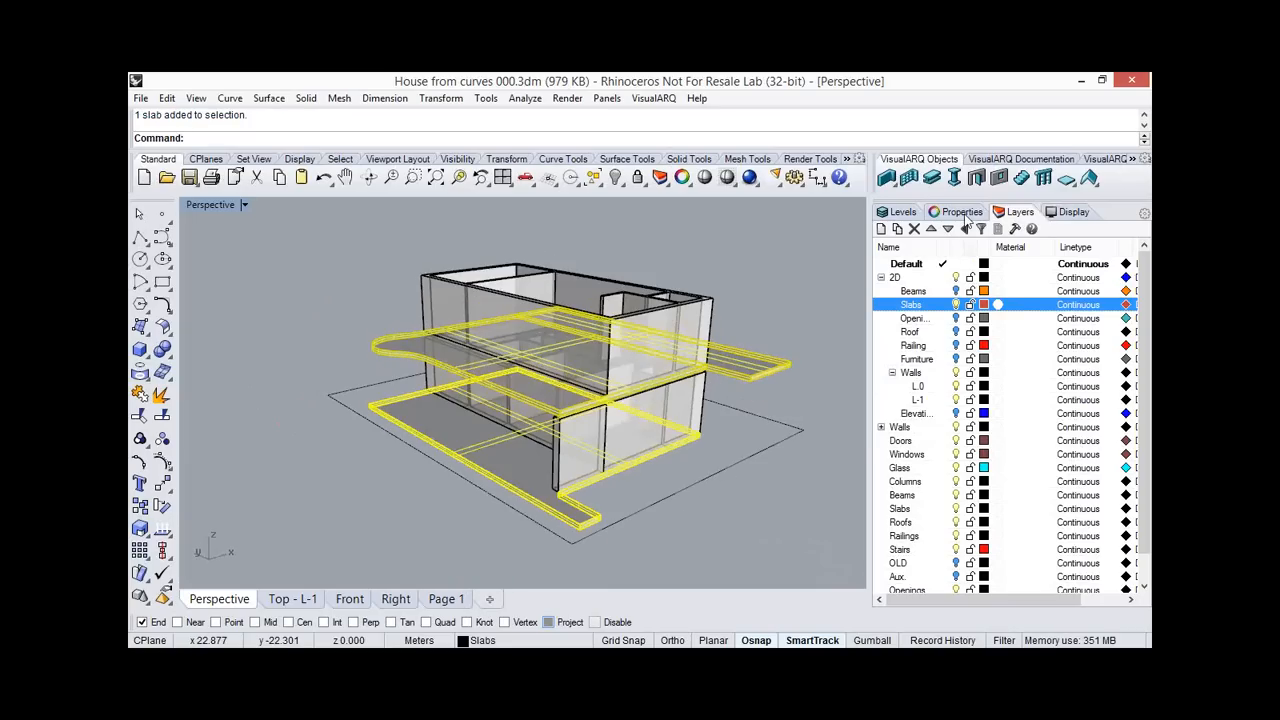
{"action": "left_click", "coordinate": [958, 212]}
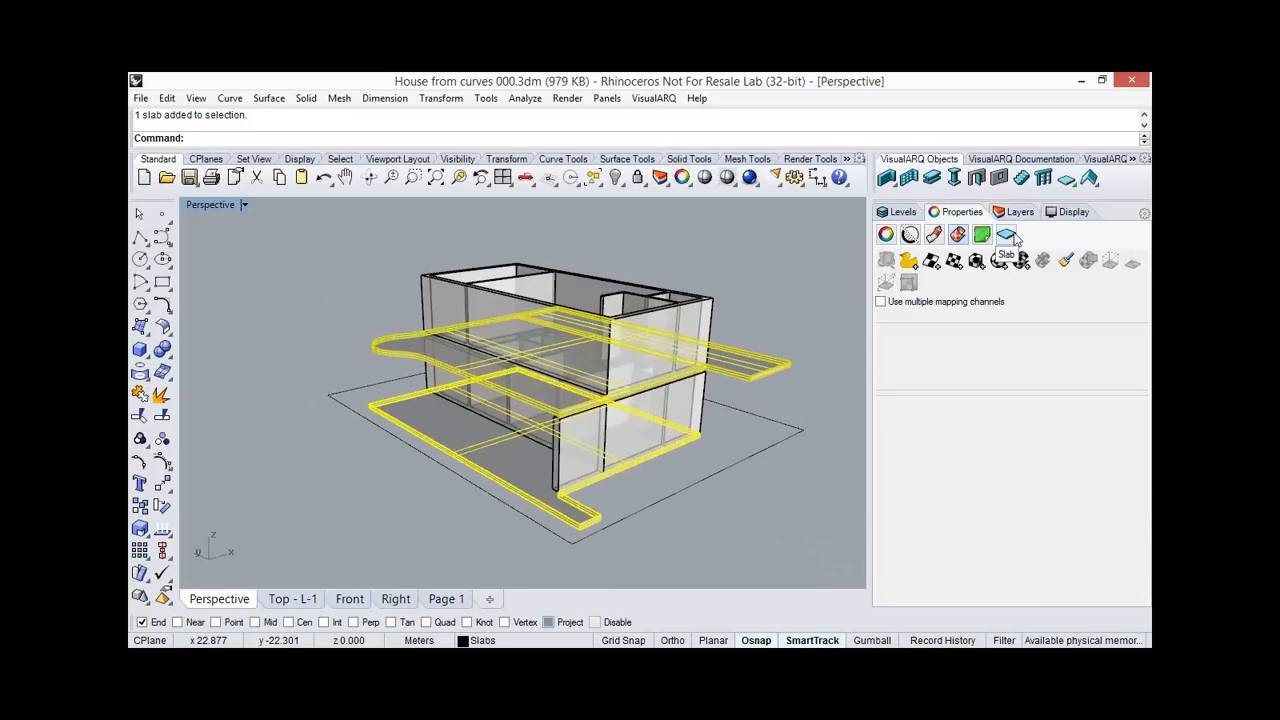
{"action": "left_click", "coordinate": [1010, 235]}
{"action": "double_click", "coordinate": [1028, 489]}
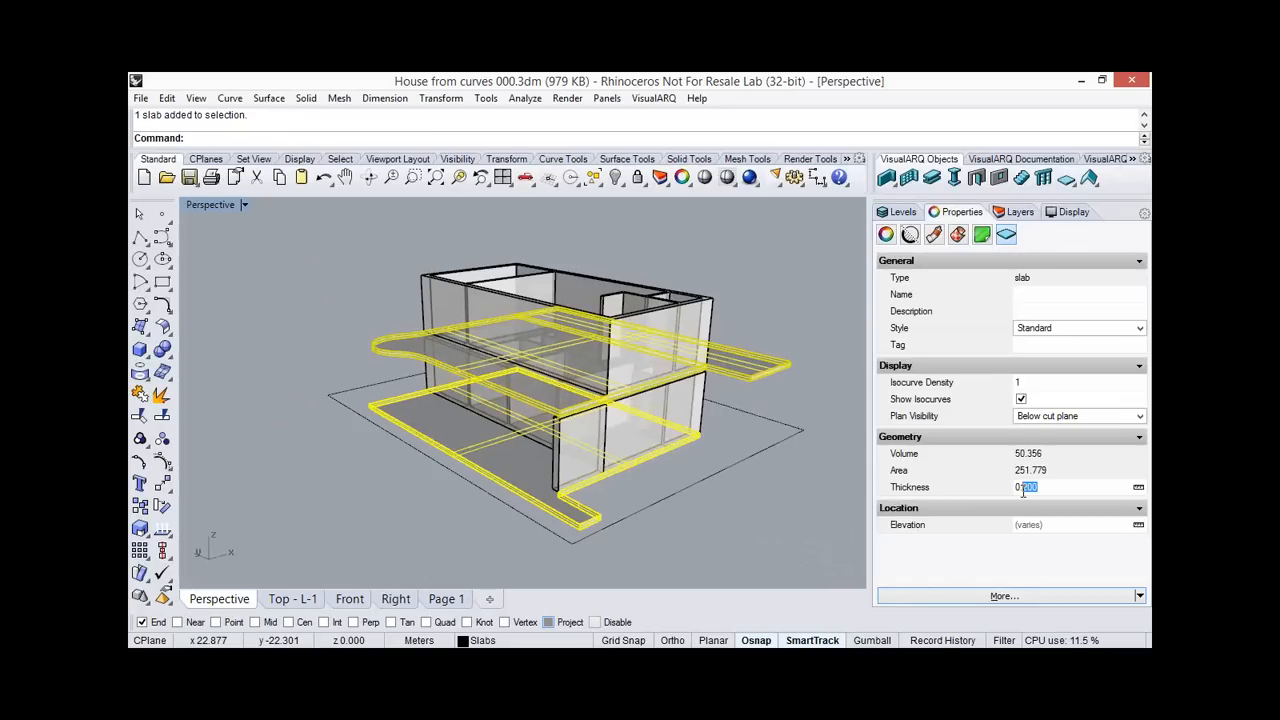
{"action": "type", "text": "300"}
{"action": "key", "text": "Return"}
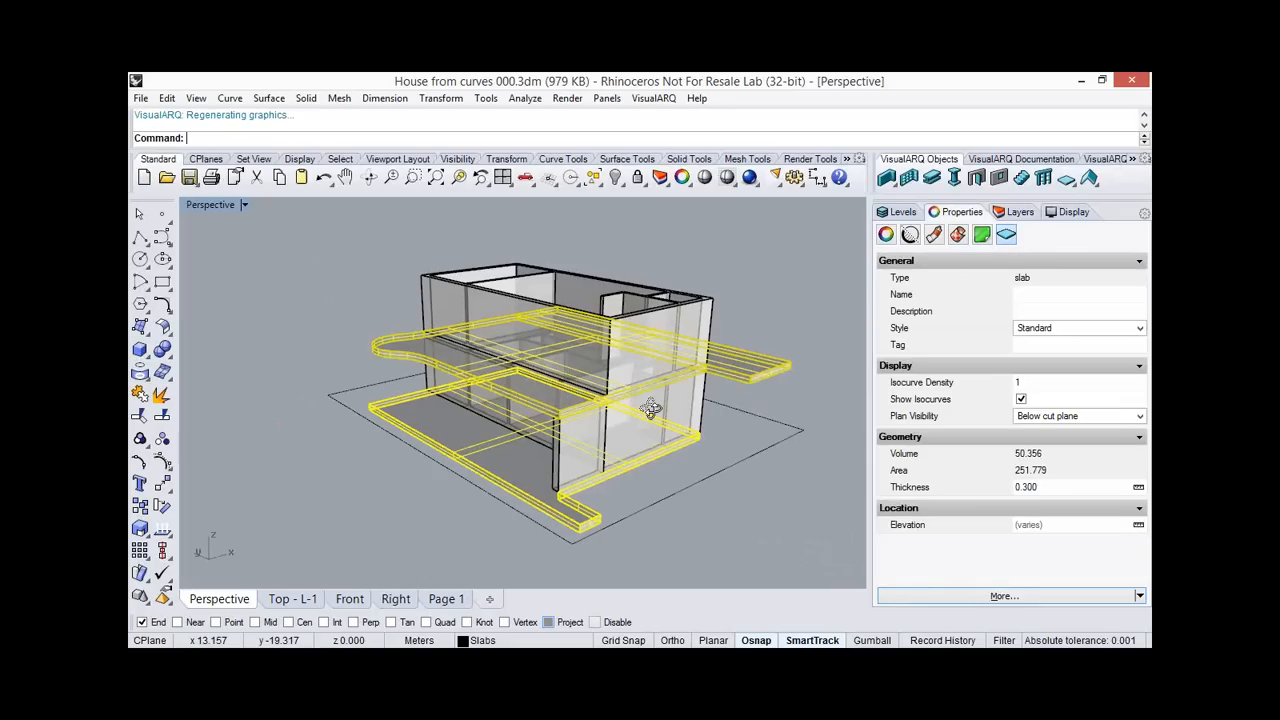
{"action": "left_click", "coordinate": [696, 252]}
Subtract the narrow rectangular stairwell boundary beside the corridor from the upper floor slab, and hide the 2D Slabs sublayer.
{"action": "right_click_drag", "start_coordinate": [641, 357], "coordinate": [571, 424]}
{"action": "scroll", "coordinate": [580, 350], "scroll_direction": "up", "scroll_amount": 8}
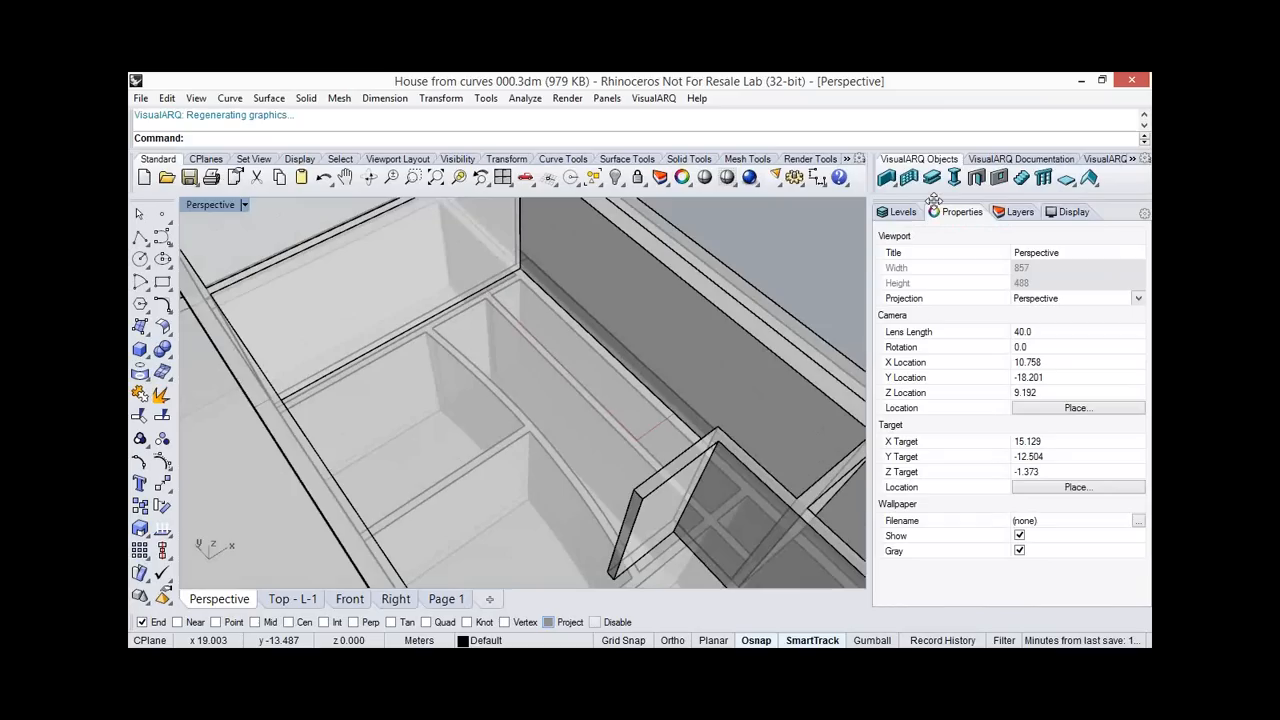
{"action": "left_click", "coordinate": [1066, 178]}
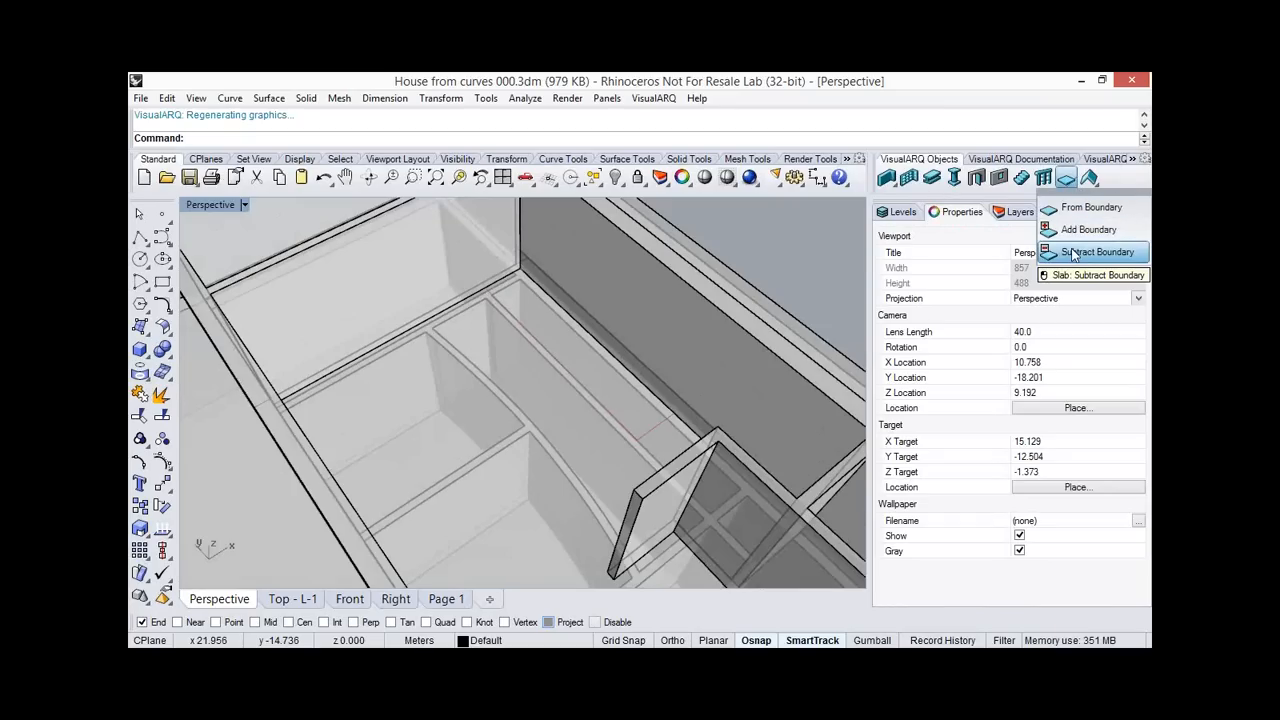
{"action": "left_click", "coordinate": [1073, 253]}
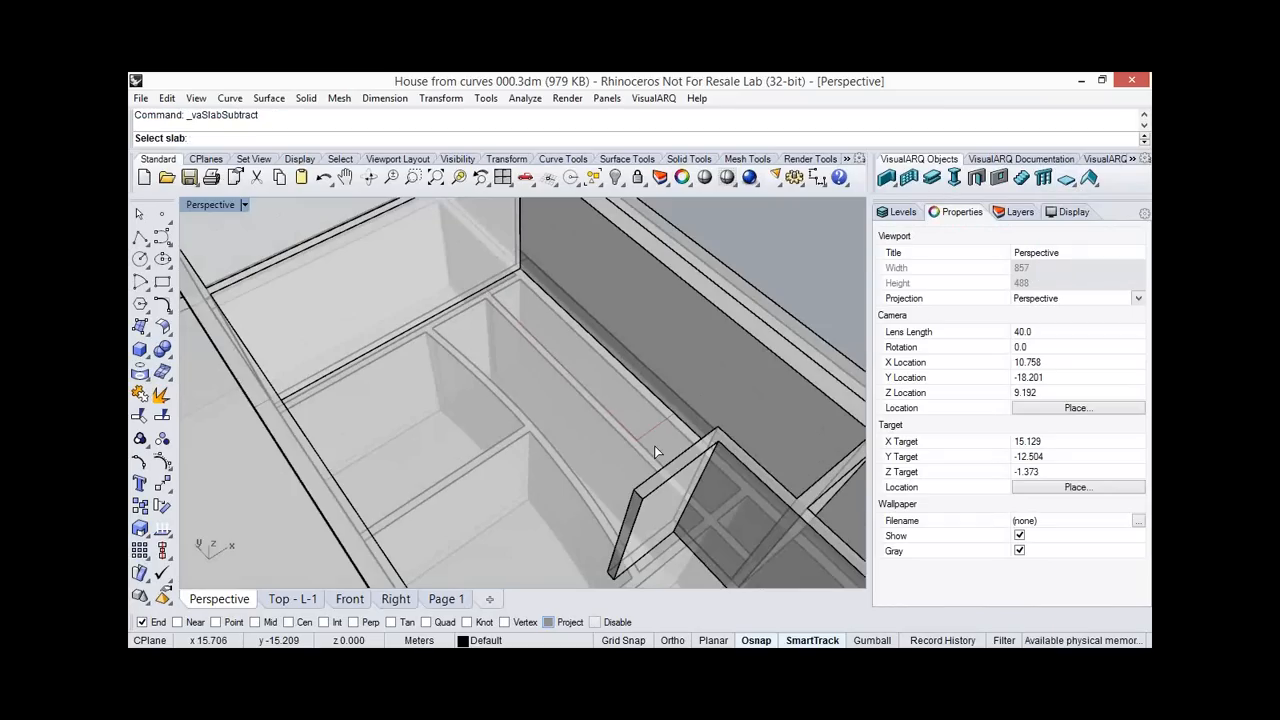
{"action": "left_click", "coordinate": [654, 443]}
{"action": "left_click", "coordinate": [656, 423]}
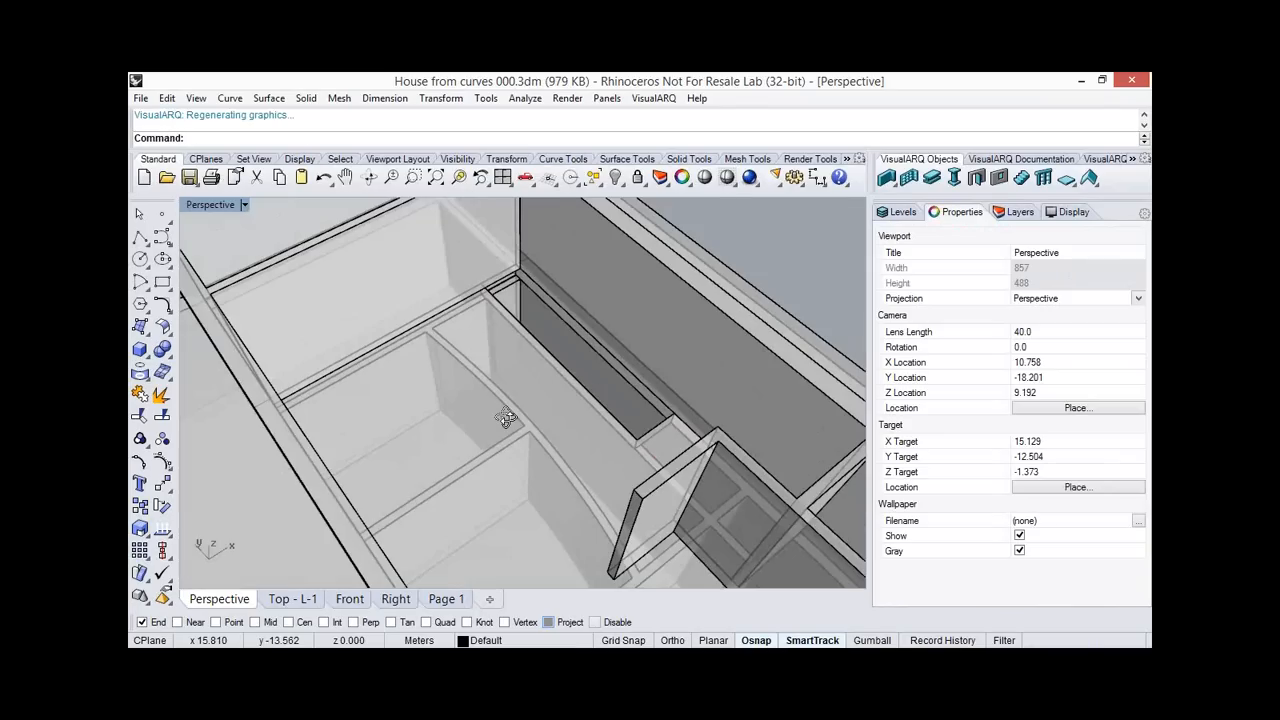
{"action": "mouse_move", "coordinate": [505, 418]}
{"action": "right_mouse_down"}
{"action": "mouse_move", "coordinate": [554, 412]}
{"action": "mouse_move", "coordinate": [460, 402]}
{"action": "mouse_move", "coordinate": [540, 405]}
{"action": "mouse_move", "coordinate": [494, 400]}
{"action": "right_mouse_up"}
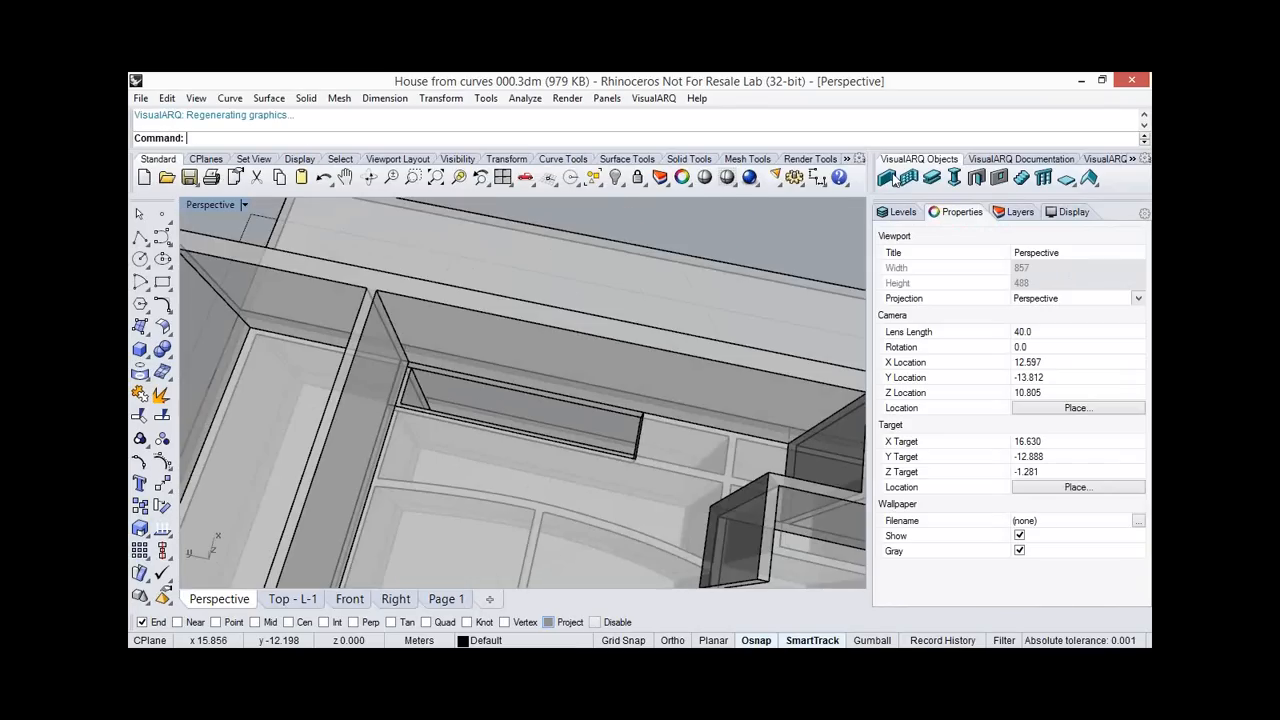
{"action": "left_click", "coordinate": [1020, 212]}
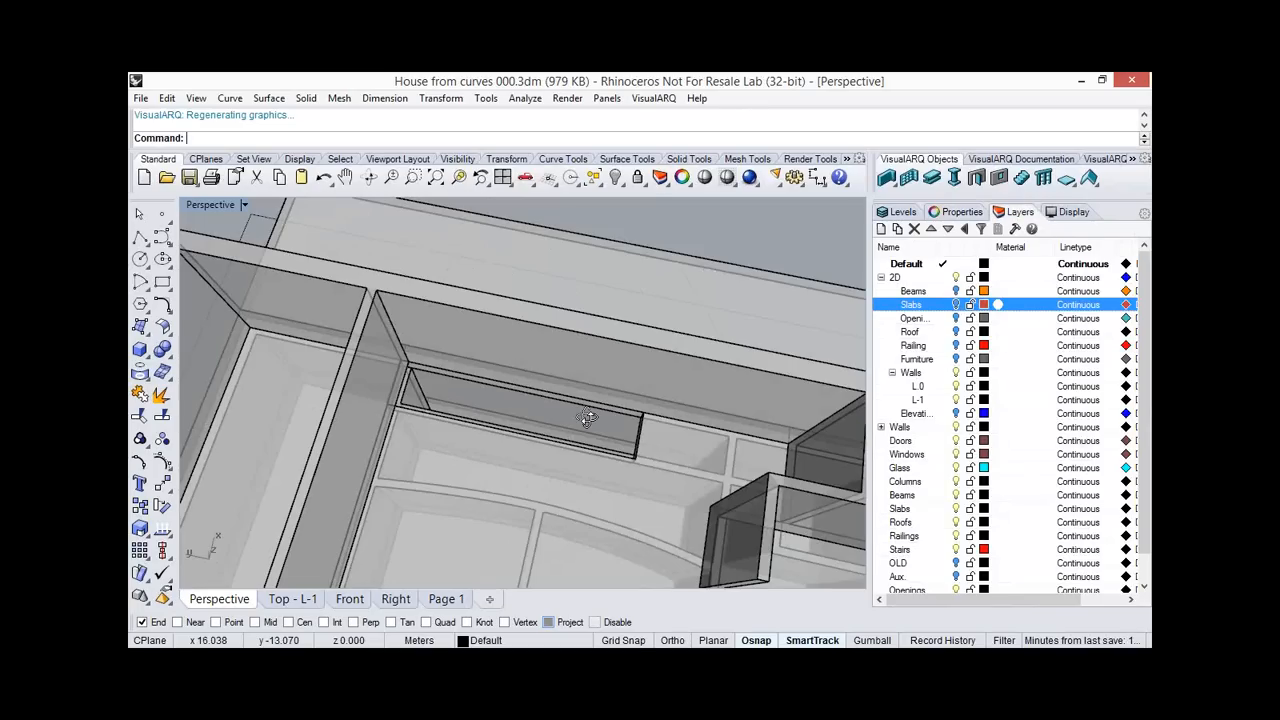
{"action": "right_click_drag", "start_coordinate": [587, 417], "coordinate": [668, 372]}
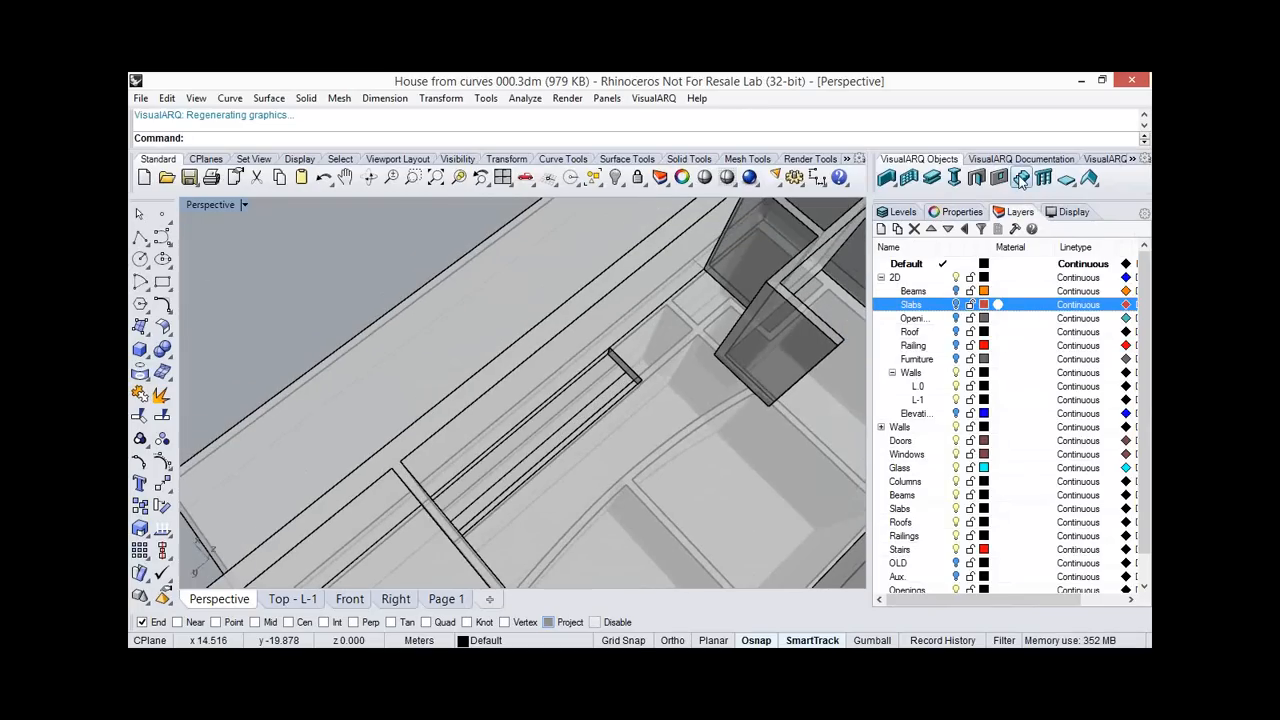
Start a new stair beside the stairwell opening and make level L-1 the current level for it.
{"action": "left_click", "coordinate": [1021, 178]}
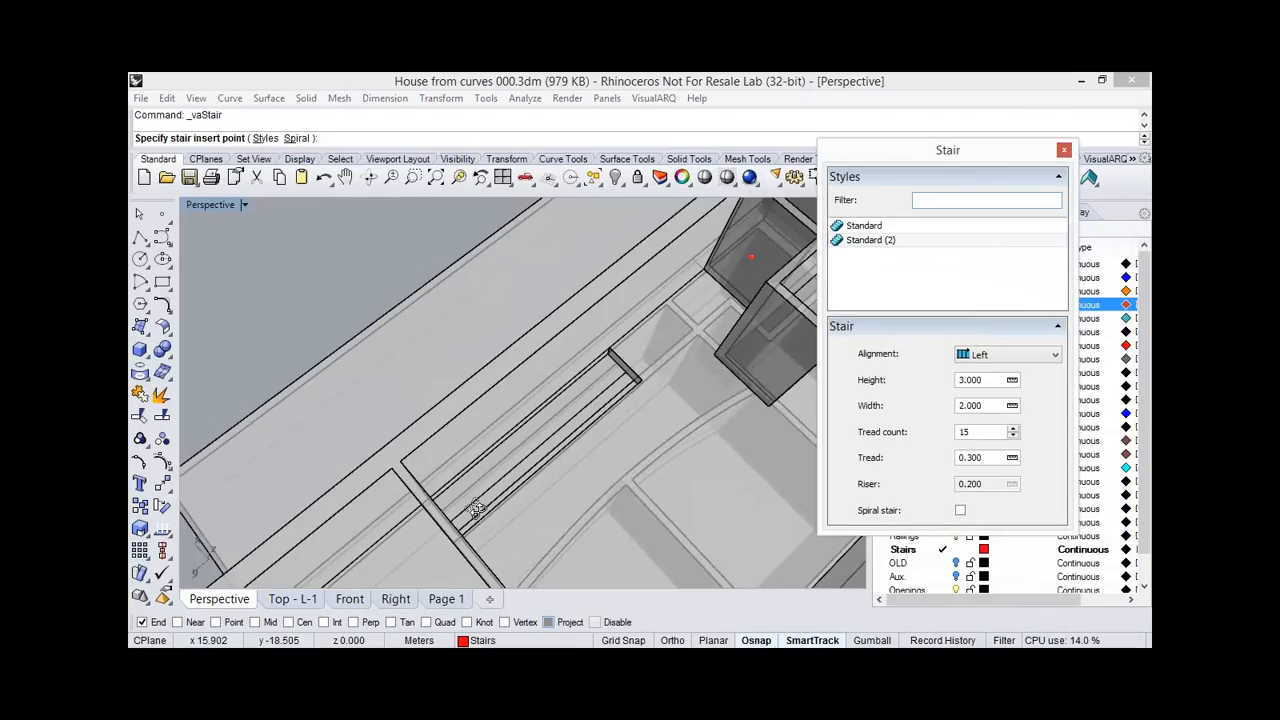
{"action": "right_click_drag", "start_coordinate": [476, 510], "coordinate": [510, 480]}
{"action": "scroll", "coordinate": [471, 506], "scroll_direction": "up", "scroll_amount": 5}
{"action": "left_click_drag", "start_coordinate": [1024, 155], "coordinate": [348, 147]}
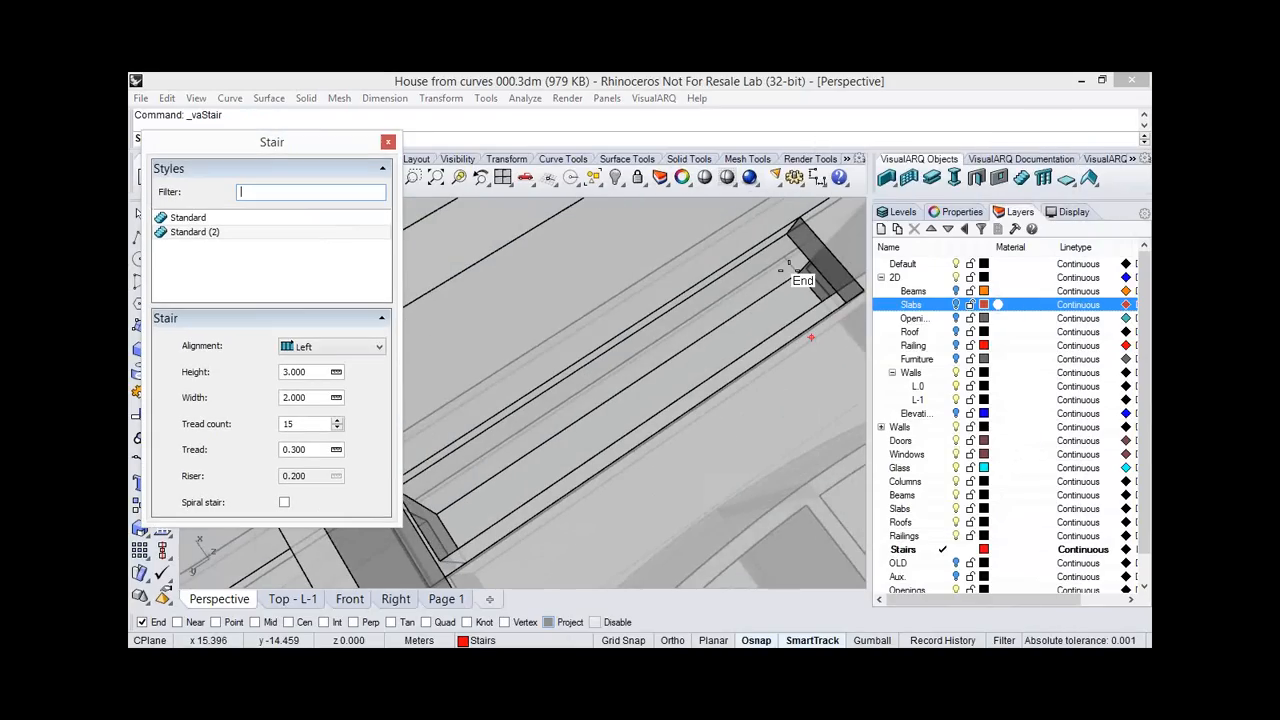
{"action": "left_click", "coordinate": [897, 211]}
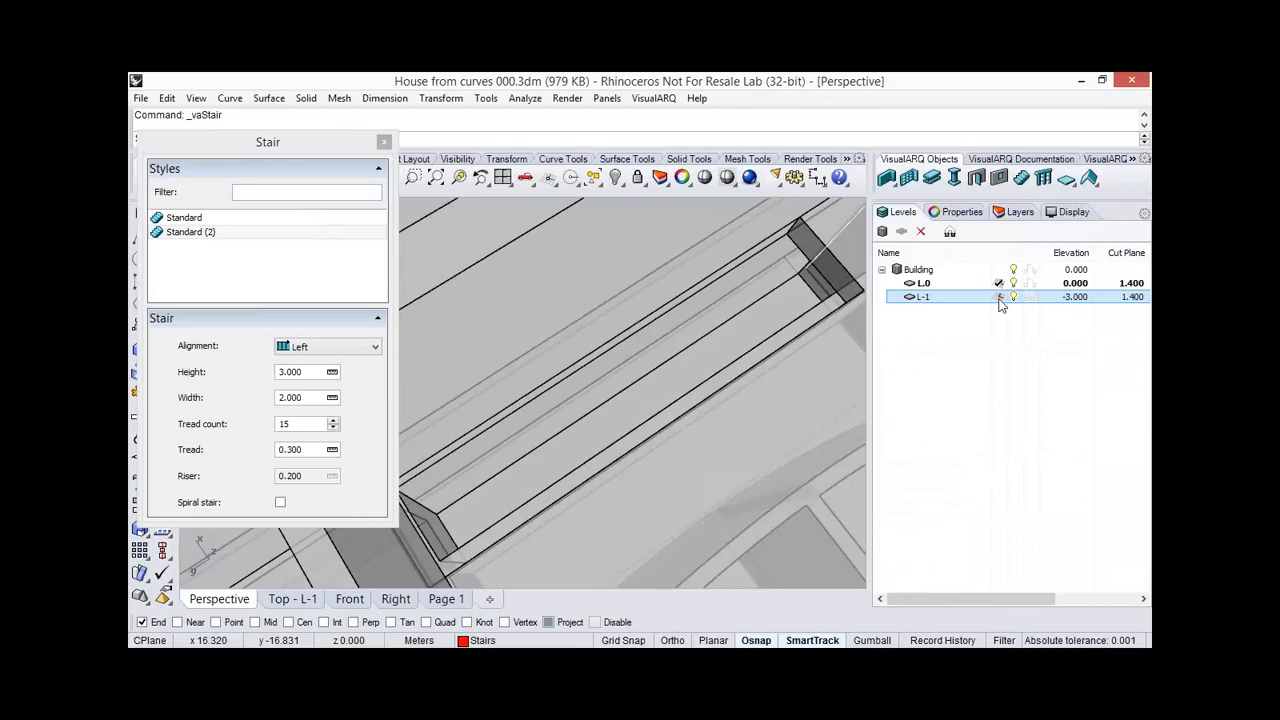
{"action": "left_click", "coordinate": [999, 298]}
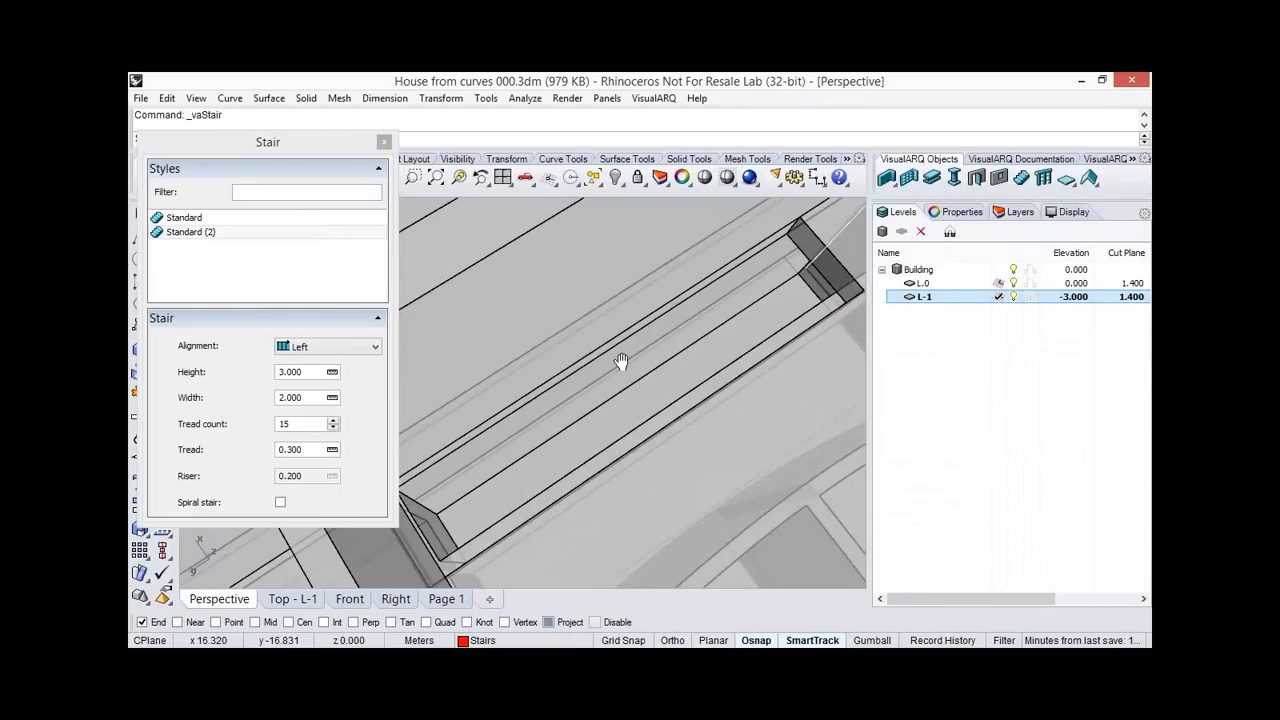
With the Near snap enabled, place the stair's insert point on the stairwell's long edge, close to its end at the cross wall.
{"action": "right_click_drag", "start_coordinate": [622, 361], "coordinate": [412, 466], "text": "shift"}
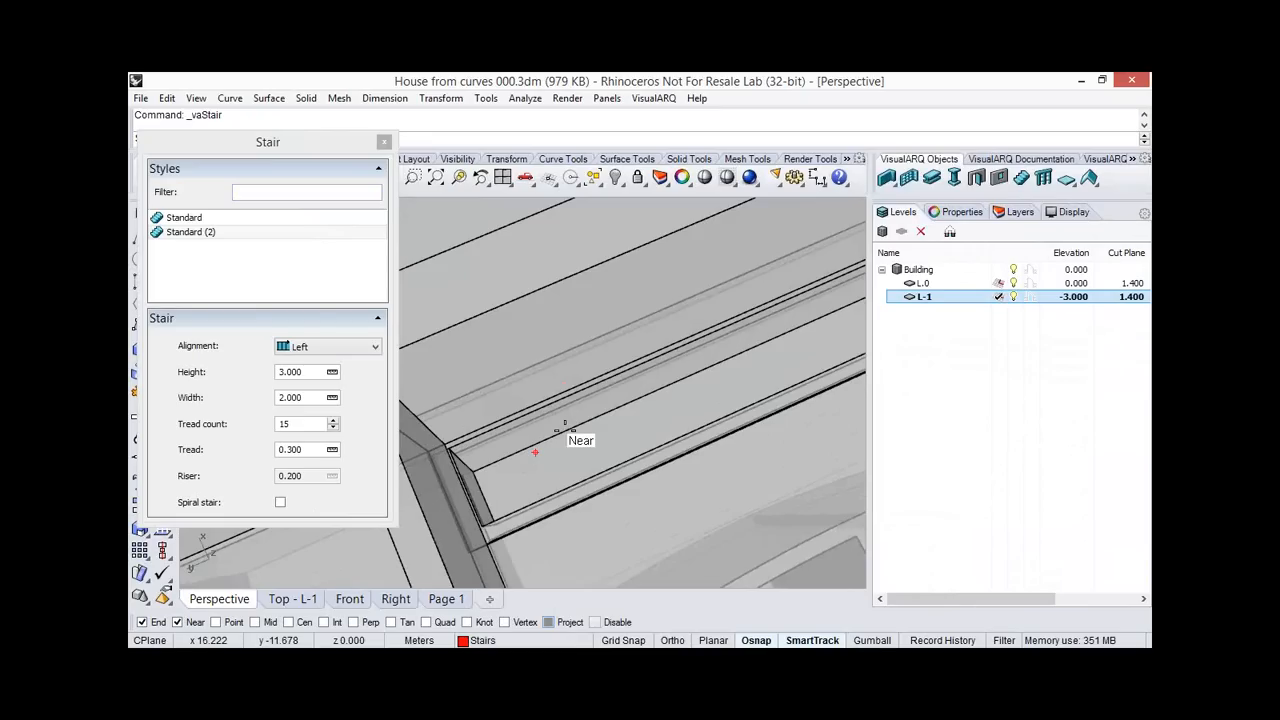
{"action": "left_click", "coordinate": [542, 441]}
{"action": "scroll", "coordinate": [543, 442], "scroll_direction": "down", "scroll_amount": 3}
{"action": "scroll", "coordinate": [572, 410], "scroll_direction": "down", "scroll_amount": 2}
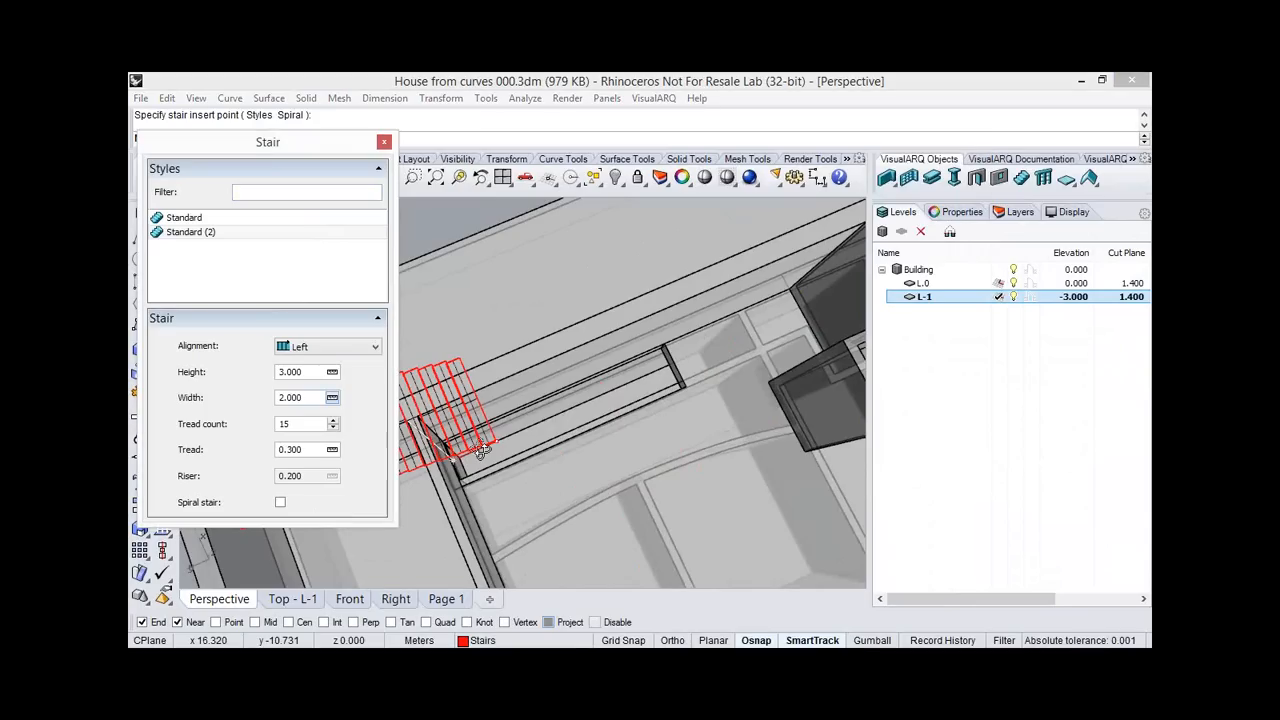
Set the stair's width to 0.705 m by picking the two corners of the stairwell's short end.
{"action": "left_click", "coordinate": [332, 398]}
{"action": "scroll", "coordinate": [468, 428], "scroll_direction": "up", "scroll_amount": 5}
{"action": "right_click_drag", "start_coordinate": [447, 463], "coordinate": [466, 500]}
{"action": "left_click", "coordinate": [466, 500]}
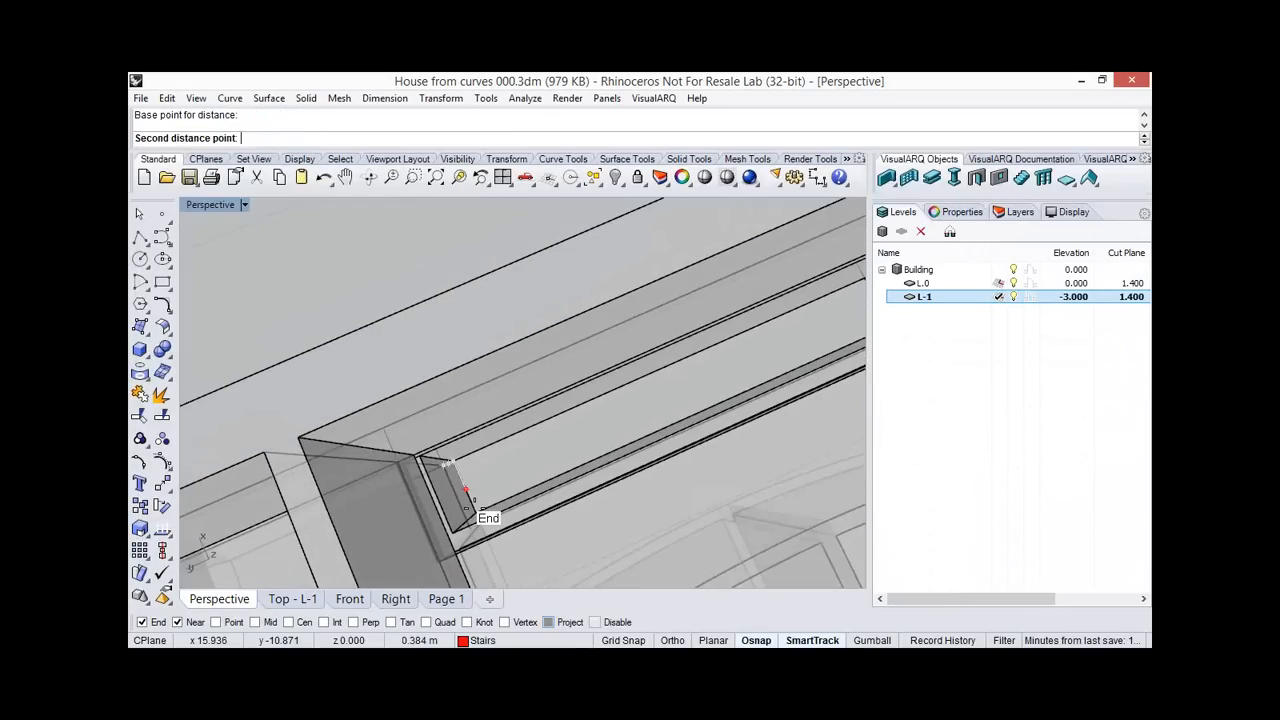
{"action": "left_click", "coordinate": [466, 508]}
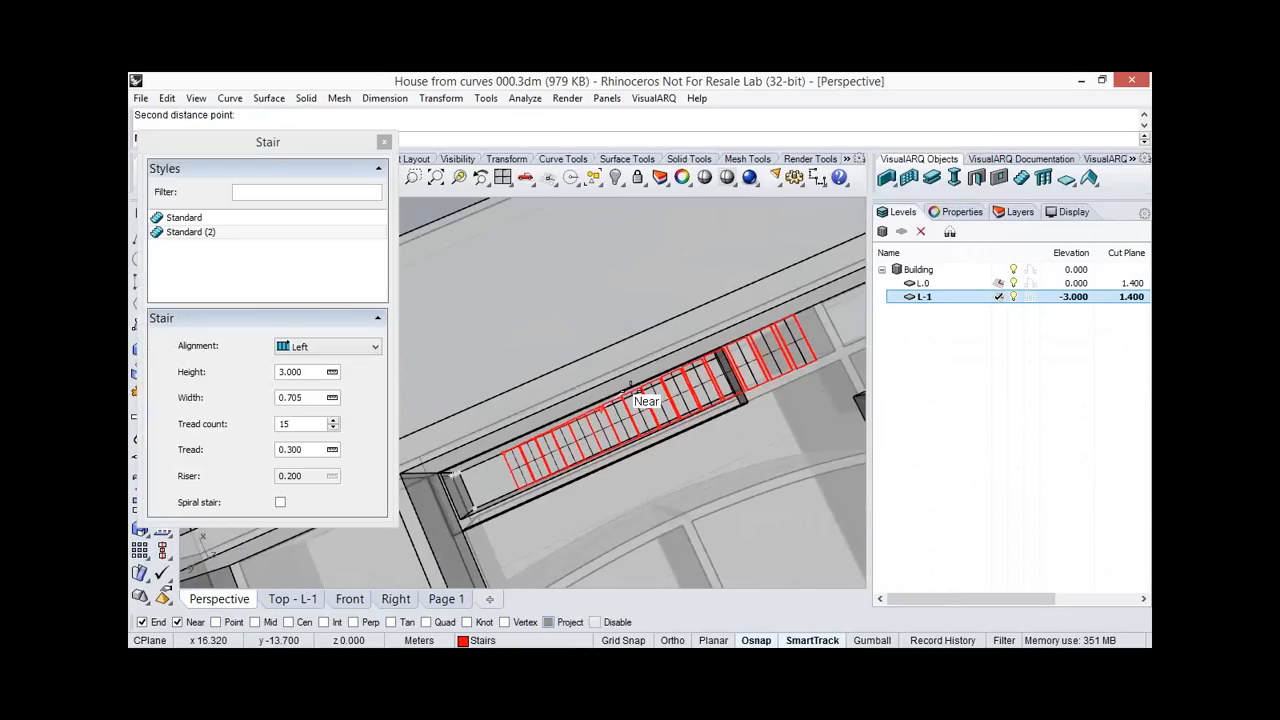
Finish placing the stair by picking its direction point along the stairwell's long edge.
{"action": "right_click_drag", "start_coordinate": [617, 394], "coordinate": [613, 397]}
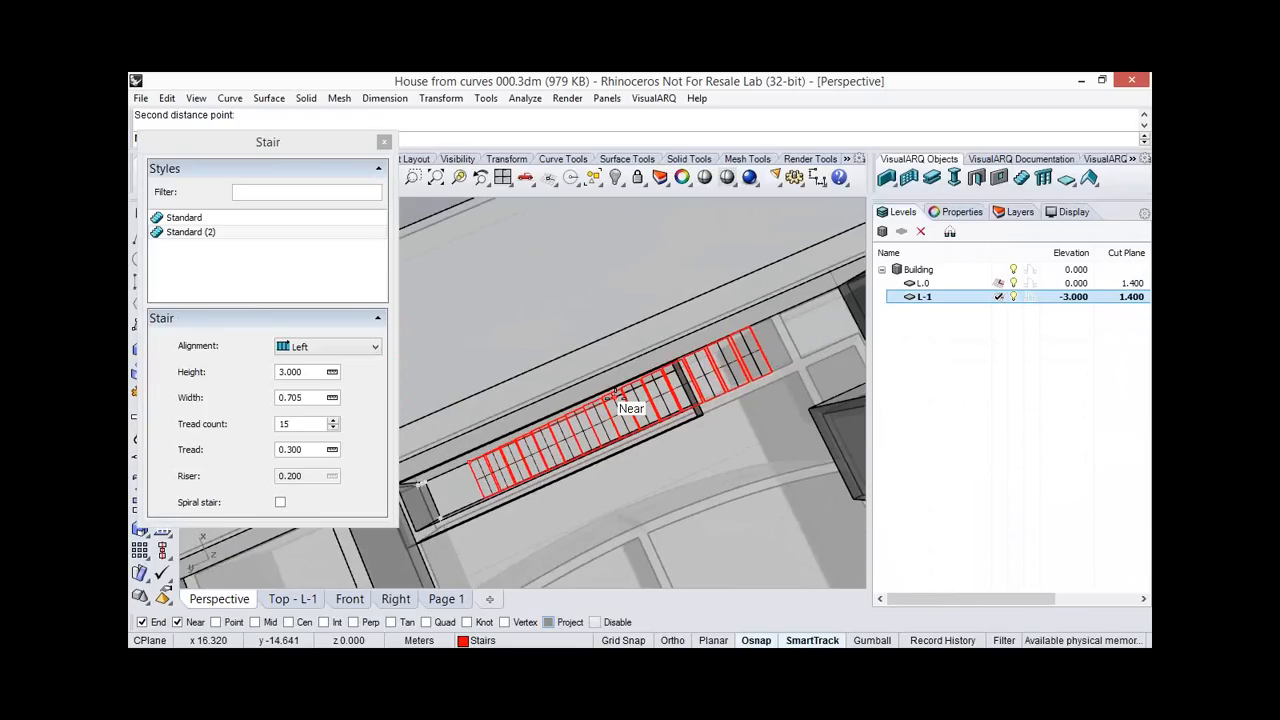
{"action": "left_click", "coordinate": [615, 398]}
{"action": "right_click_drag", "start_coordinate": [615, 398], "coordinate": [698, 321]}
{"action": "left_click", "coordinate": [720, 382]}
{"action": "left_click", "coordinate": [709, 385]}
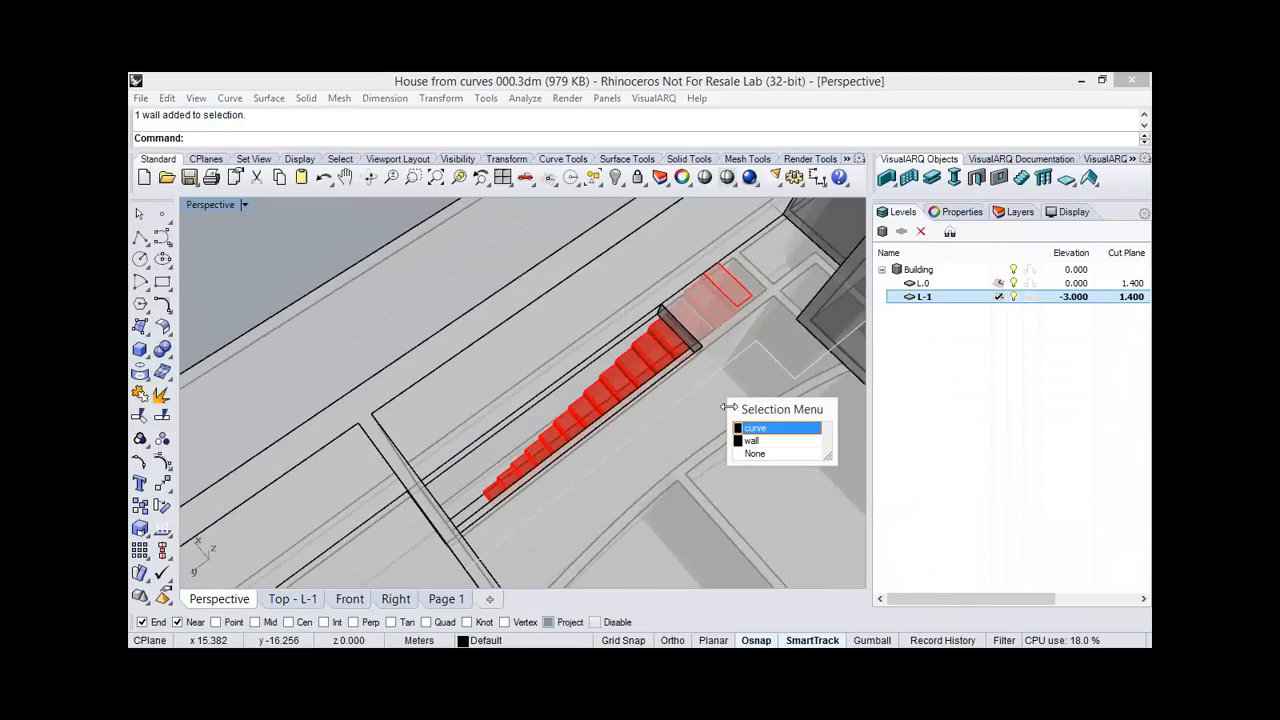
{"action": "left_click", "coordinate": [752, 441]}
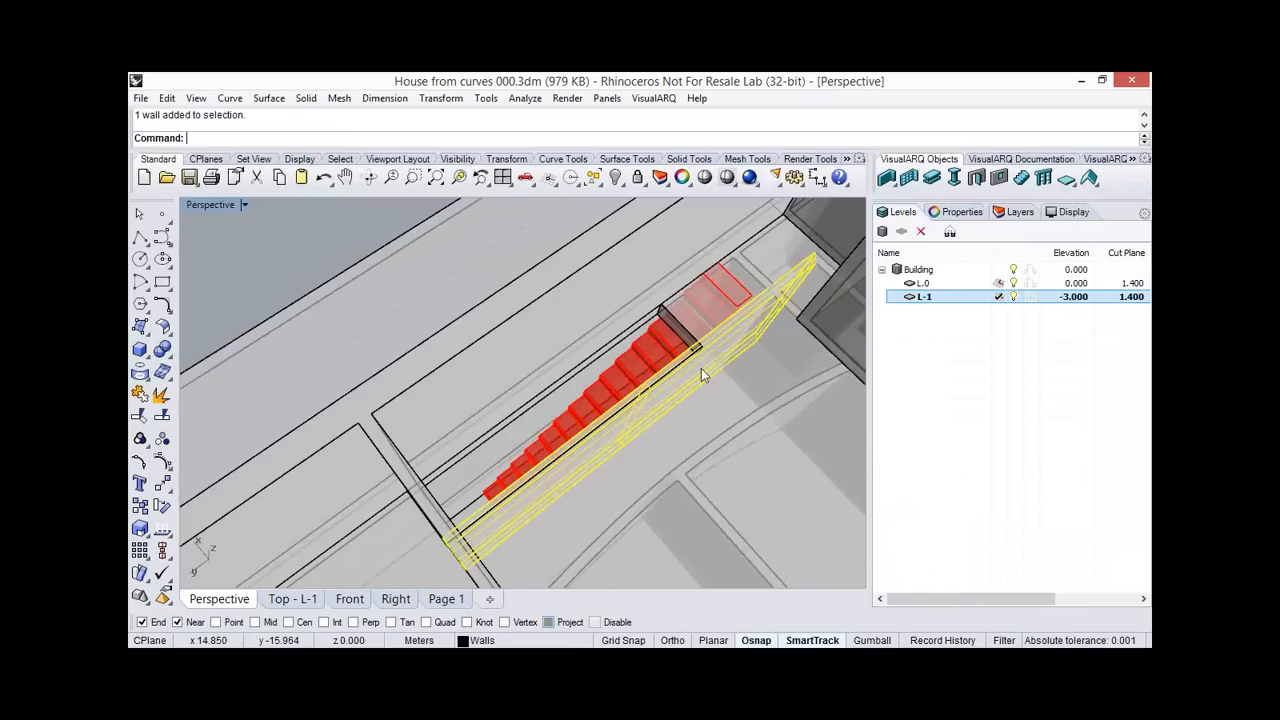
{"action": "left_click", "coordinate": [701, 369]}
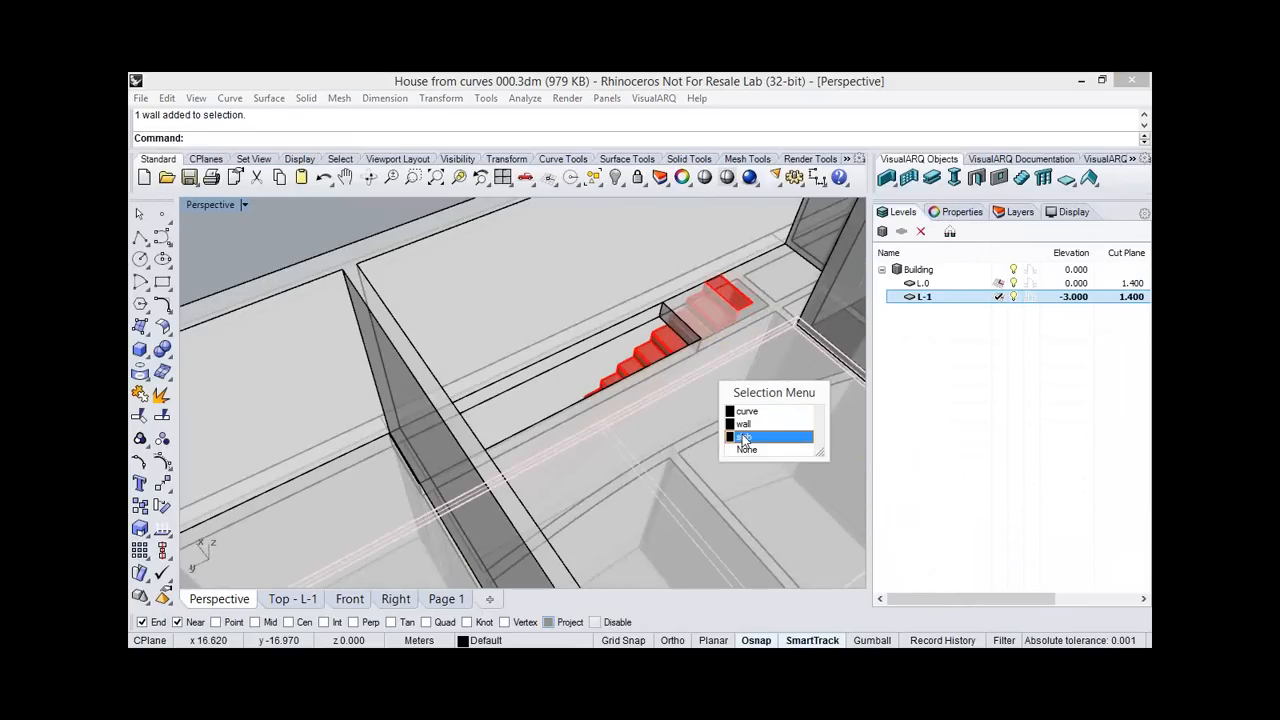
{"action": "left_click", "coordinate": [743, 437]}
{"action": "right_click_drag", "start_coordinate": [517, 342], "coordinate": [375, 275]}
{"action": "key", "text": "Escape"}
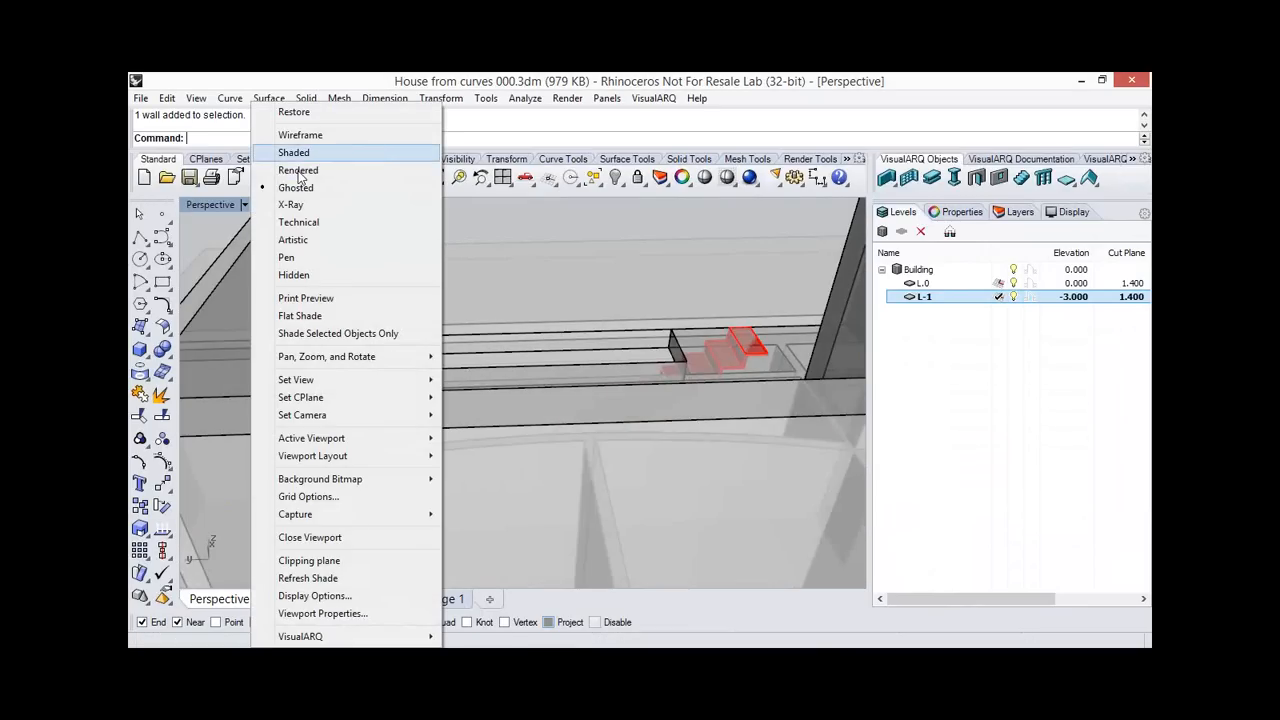
Set the perspective view to Shaded display and select the upper floor slab's control points at the stairwell opening's end nearest the stair top.
{"action": "left_click", "coordinate": [298, 155]}
{"action": "right_click_drag", "start_coordinate": [423, 320], "coordinate": [411, 386]}
{"action": "left_click", "coordinate": [411, 386]}
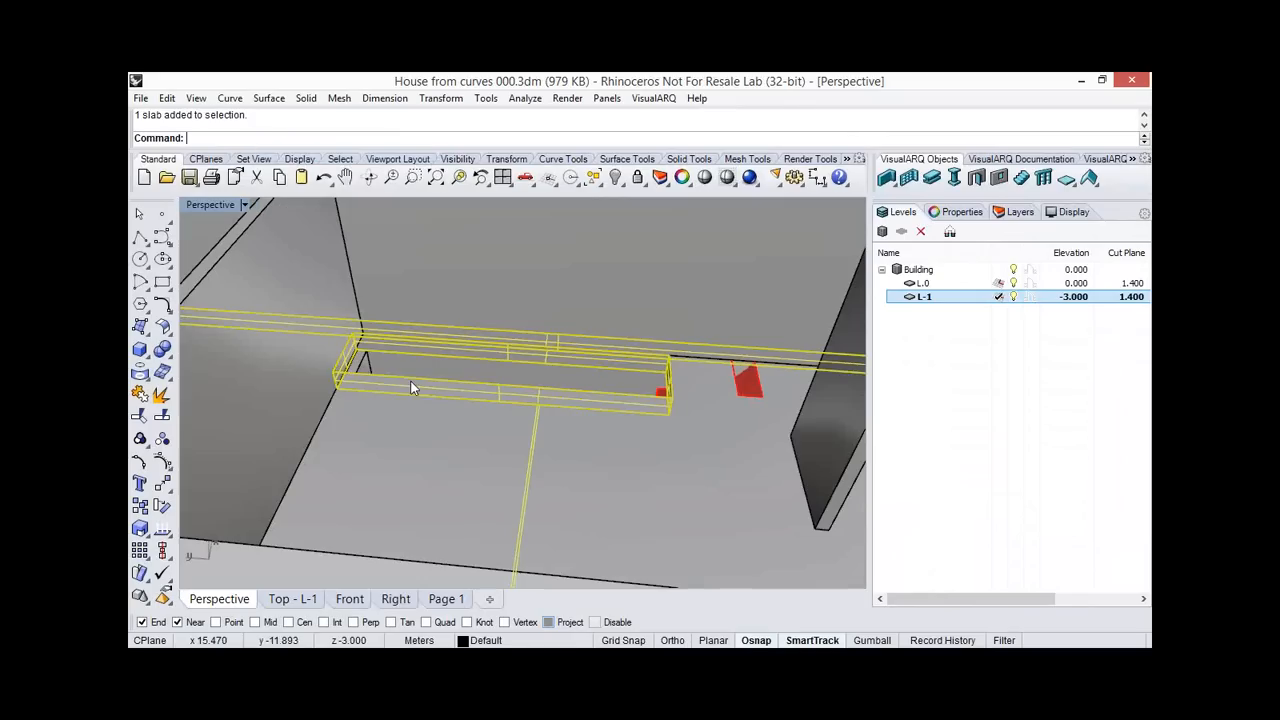
{"action": "left_click", "coordinate": [162, 464]}
{"action": "left_click", "coordinate": [669, 382]}
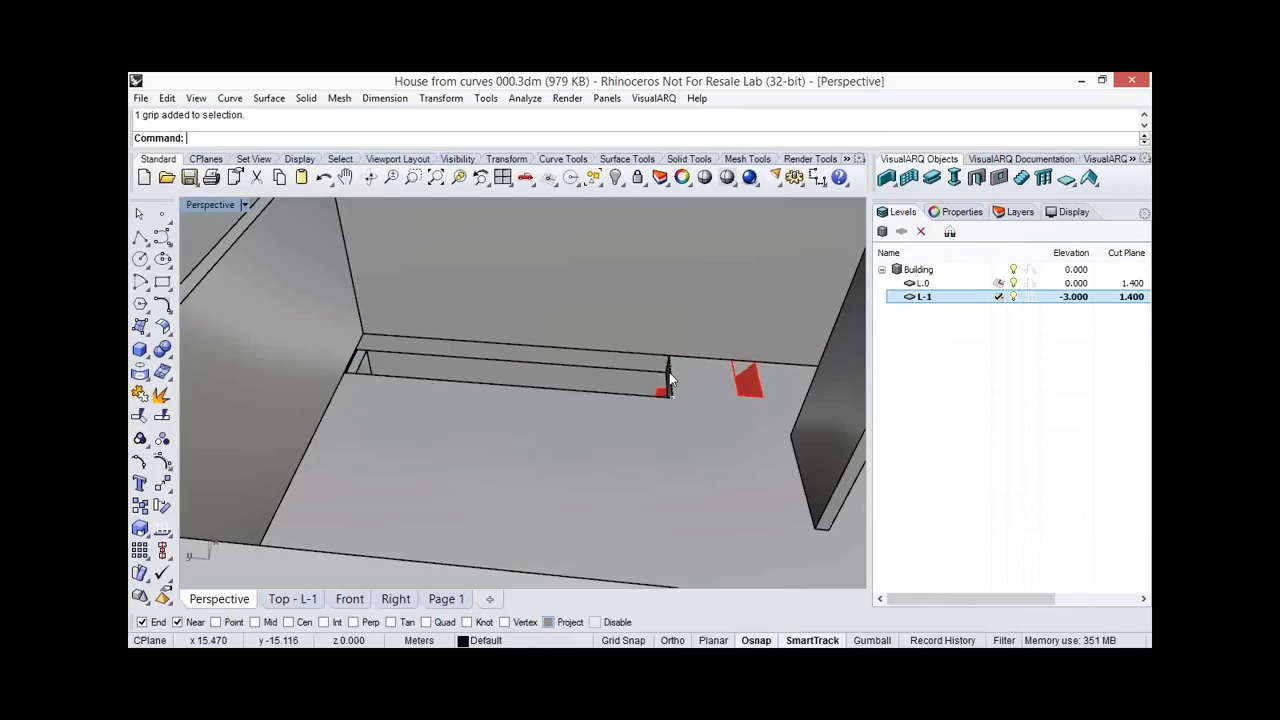
Disable object snaps and try to move the selected opening grips in the perspective view.
{"action": "left_click", "coordinate": [163, 485]}
{"action": "left_click", "coordinate": [597, 622]}
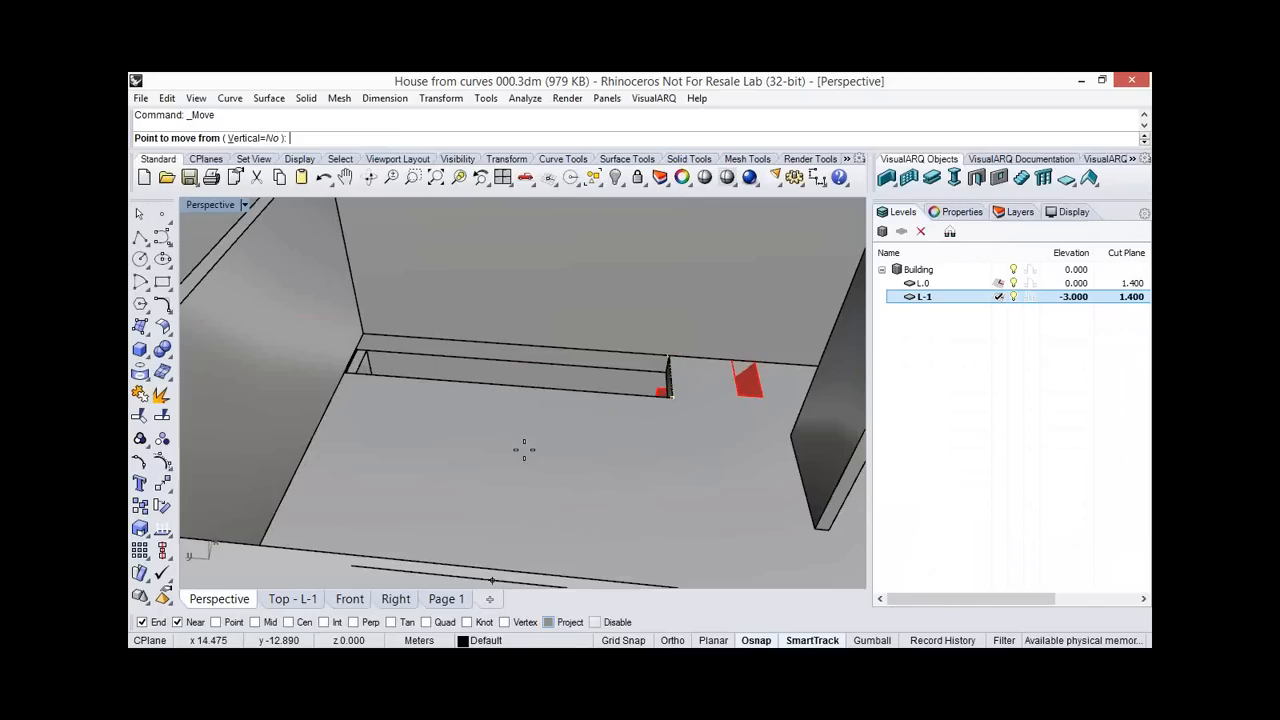
{"action": "left_click", "coordinate": [574, 454]}
{"action": "left_click", "coordinate": [631, 463]}
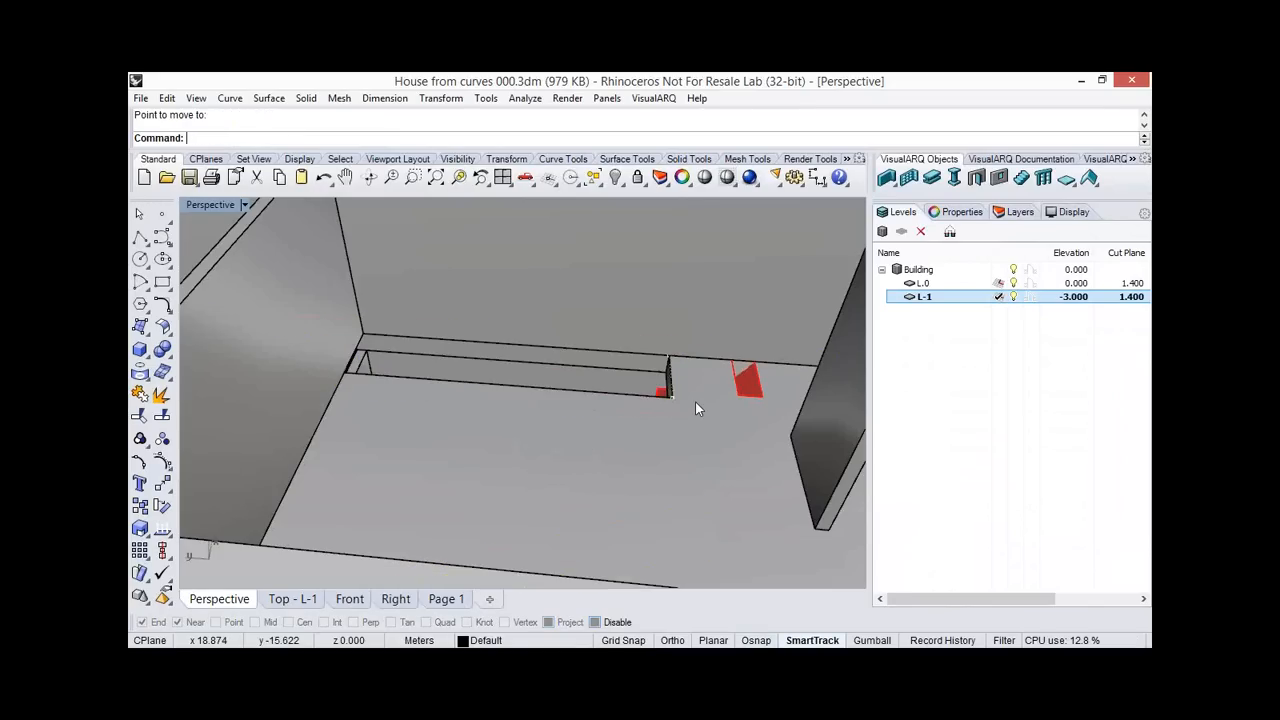
Lengthen the stairwell opening by moving its end grips about 0.9 m toward the stair top in the L.0 plan view, with Ortho on.
{"action": "right_click_drag", "start_coordinate": [695, 401], "coordinate": [741, 404]}
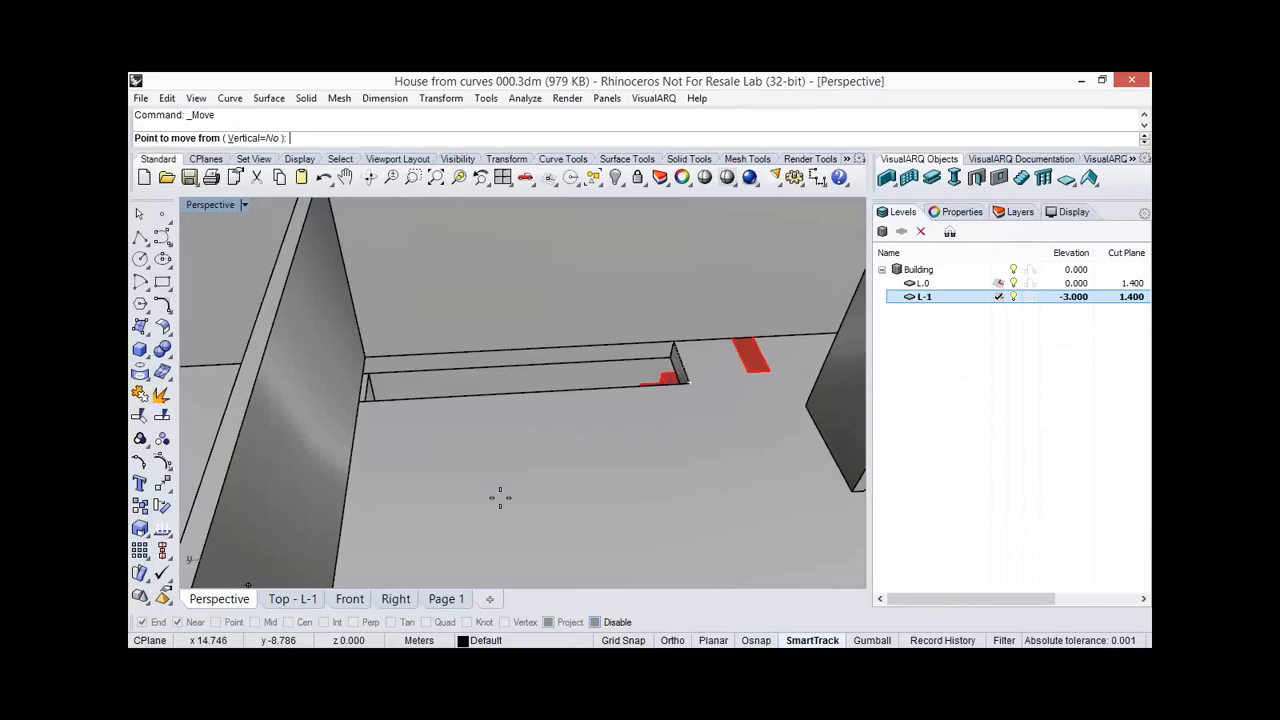
{"action": "left_click", "coordinate": [293, 599]}
{"action": "left_click", "coordinate": [1013, 284]}
{"action": "left_click", "coordinate": [1003, 284]}
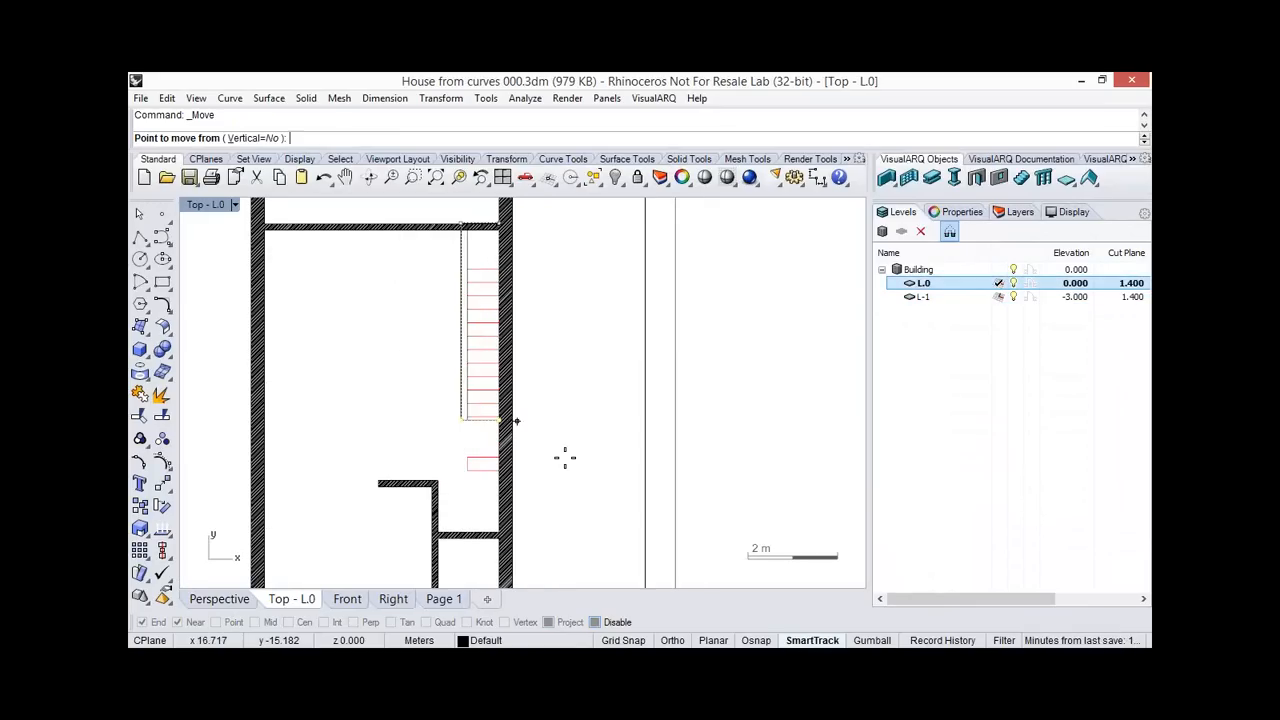
{"action": "left_click", "coordinate": [555, 410]}
{"action": "key", "text": "F8"}
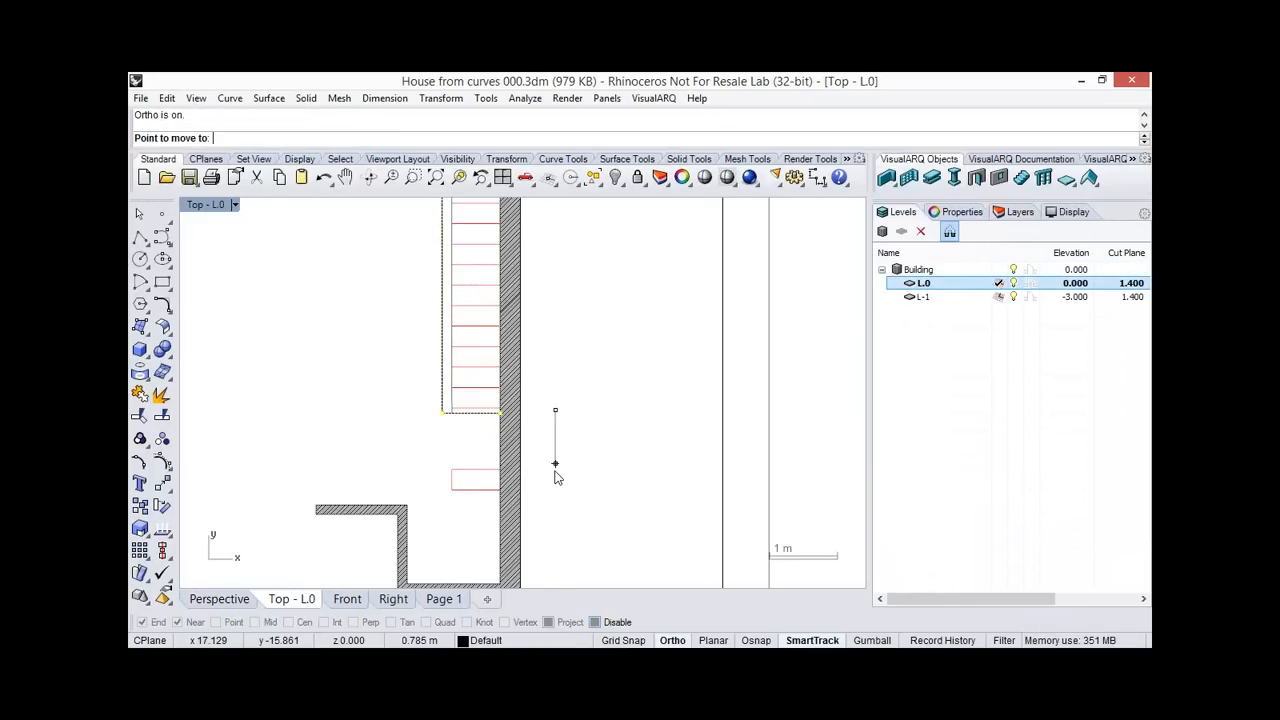
{"action": "left_click", "coordinate": [555, 470]}
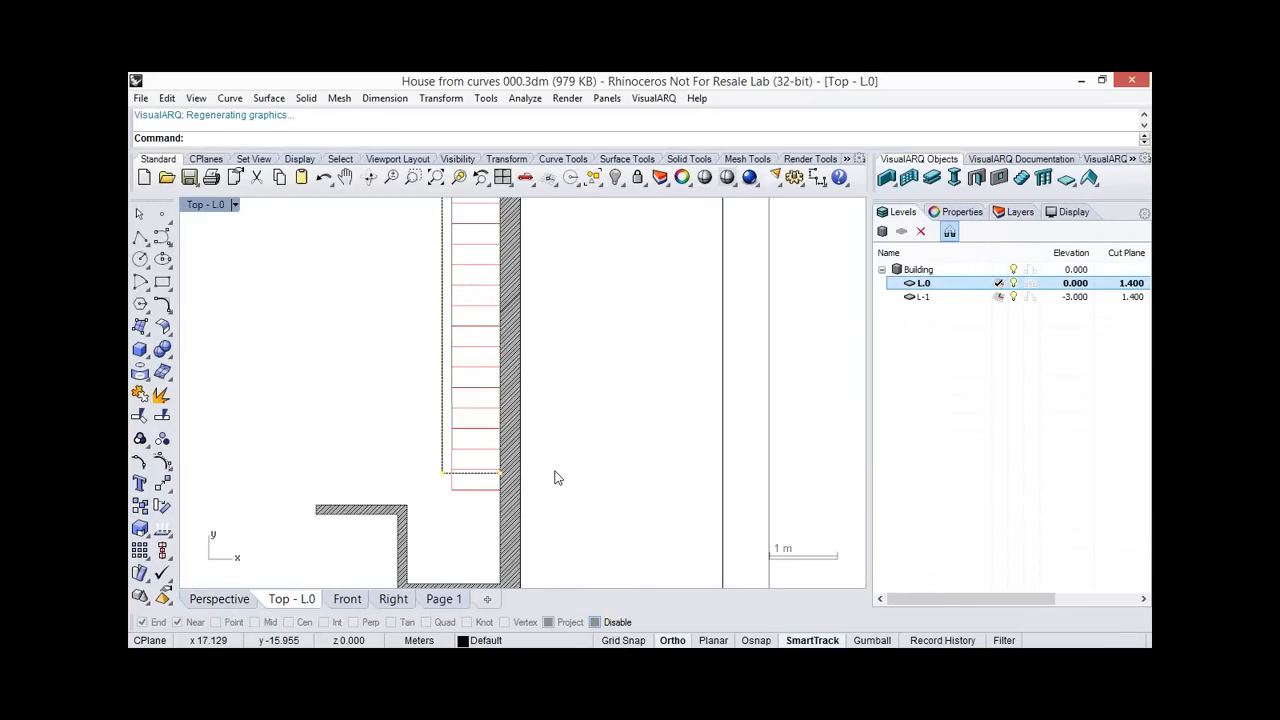
{"action": "left_click", "coordinate": [219, 599]}
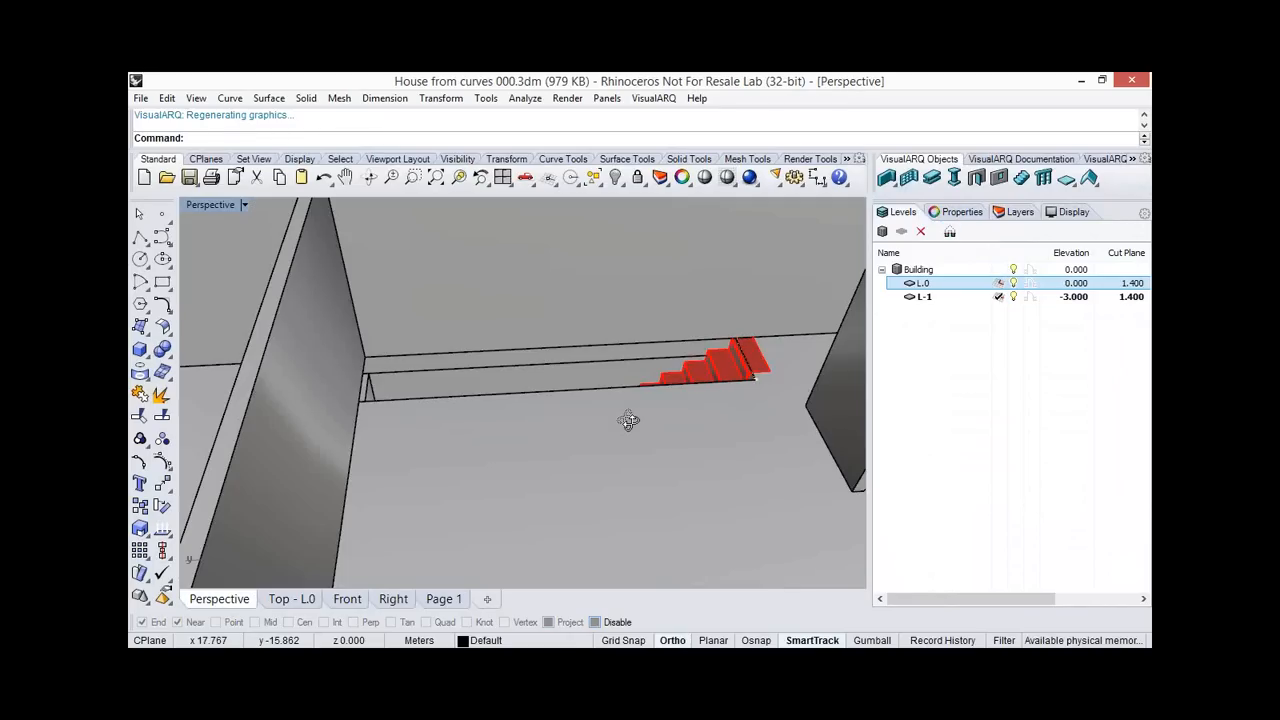
{"action": "scroll", "coordinate": [630, 418], "scroll_direction": "down", "scroll_amount": 5}
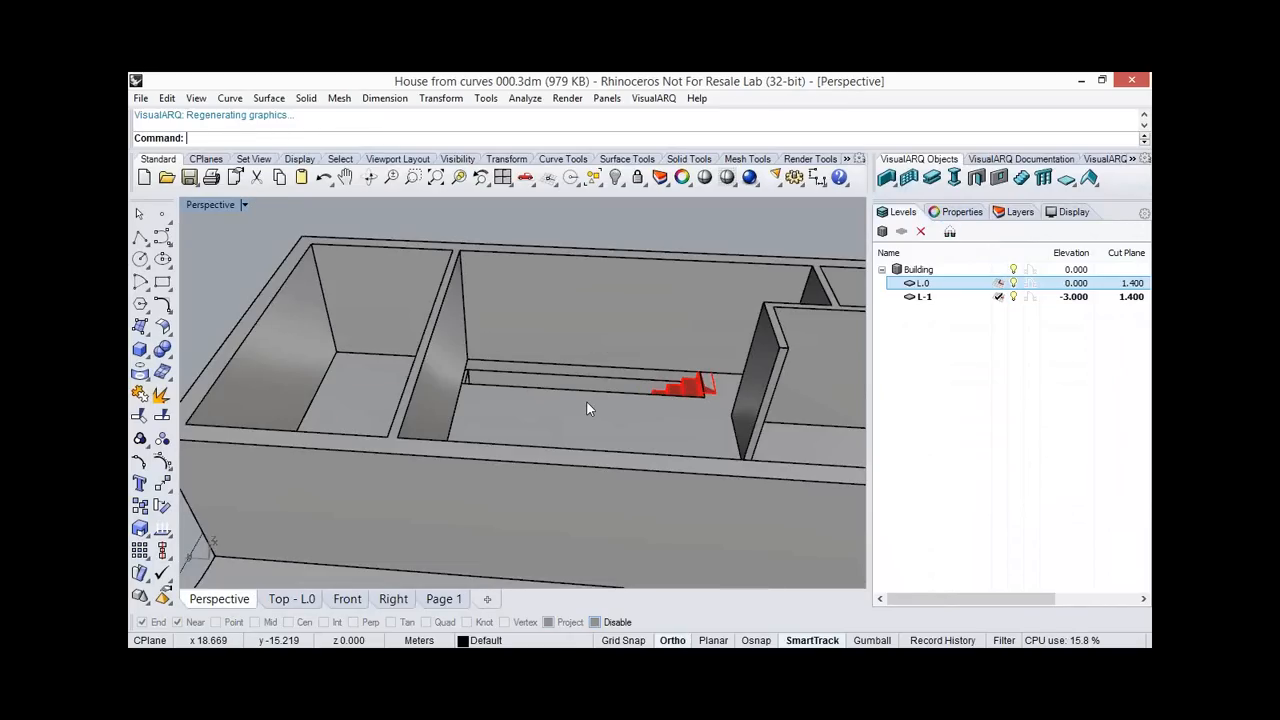
{"action": "right_click_drag", "start_coordinate": [587, 403], "coordinate": [515, 412]}
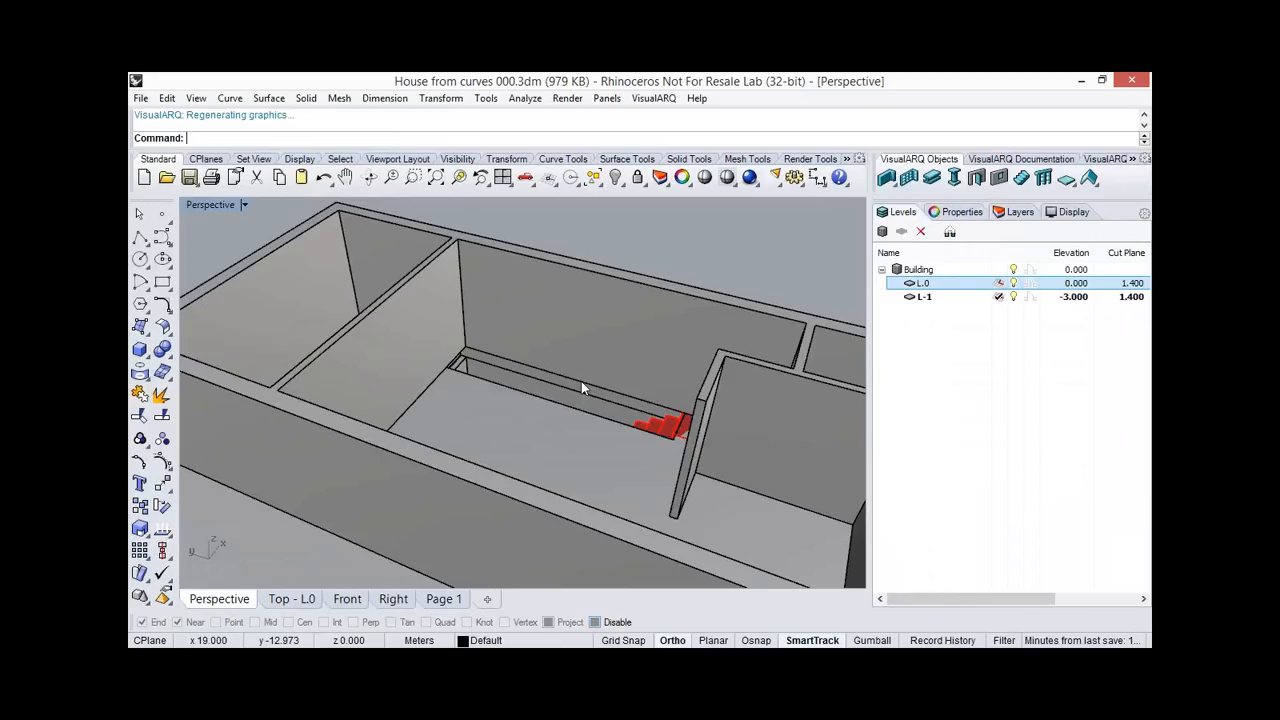
Show the 2D Openings sublayer so its window outlines appear on the house facade.
{"action": "scroll", "coordinate": [581, 381], "scroll_direction": "down", "scroll_amount": 8}
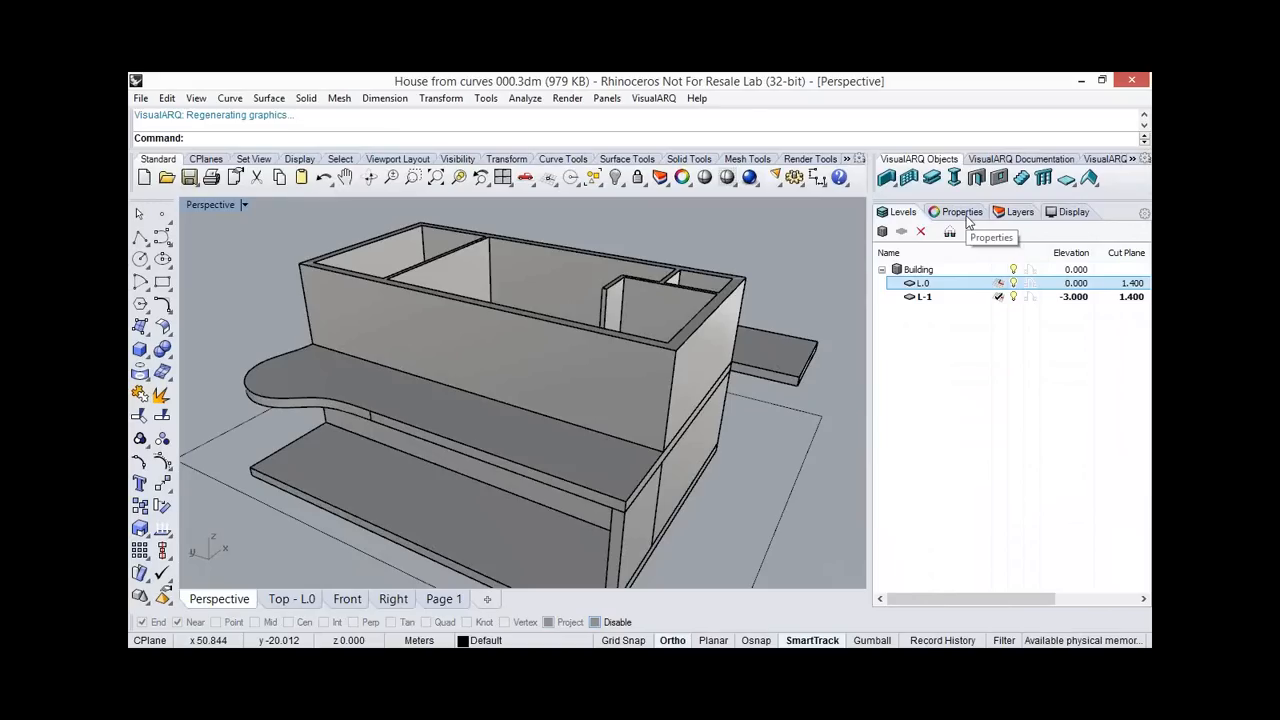
{"action": "left_click", "coordinate": [960, 212]}
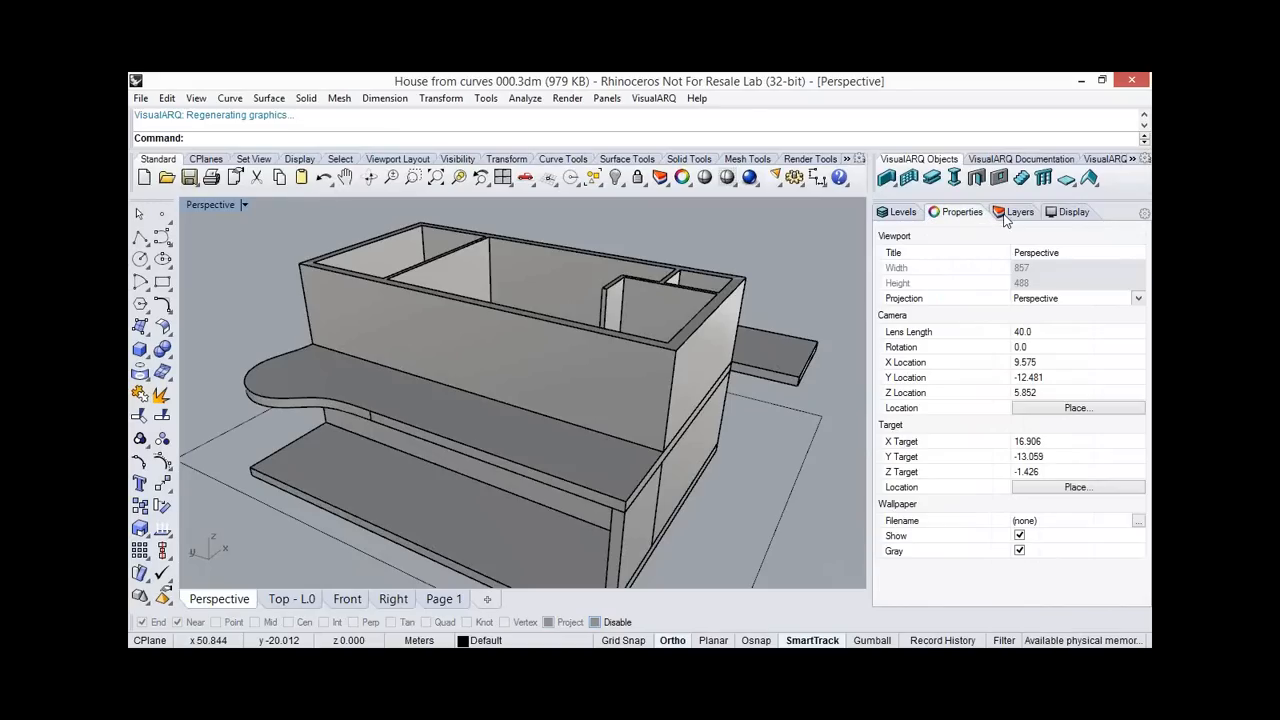
{"action": "left_click", "coordinate": [1019, 212]}
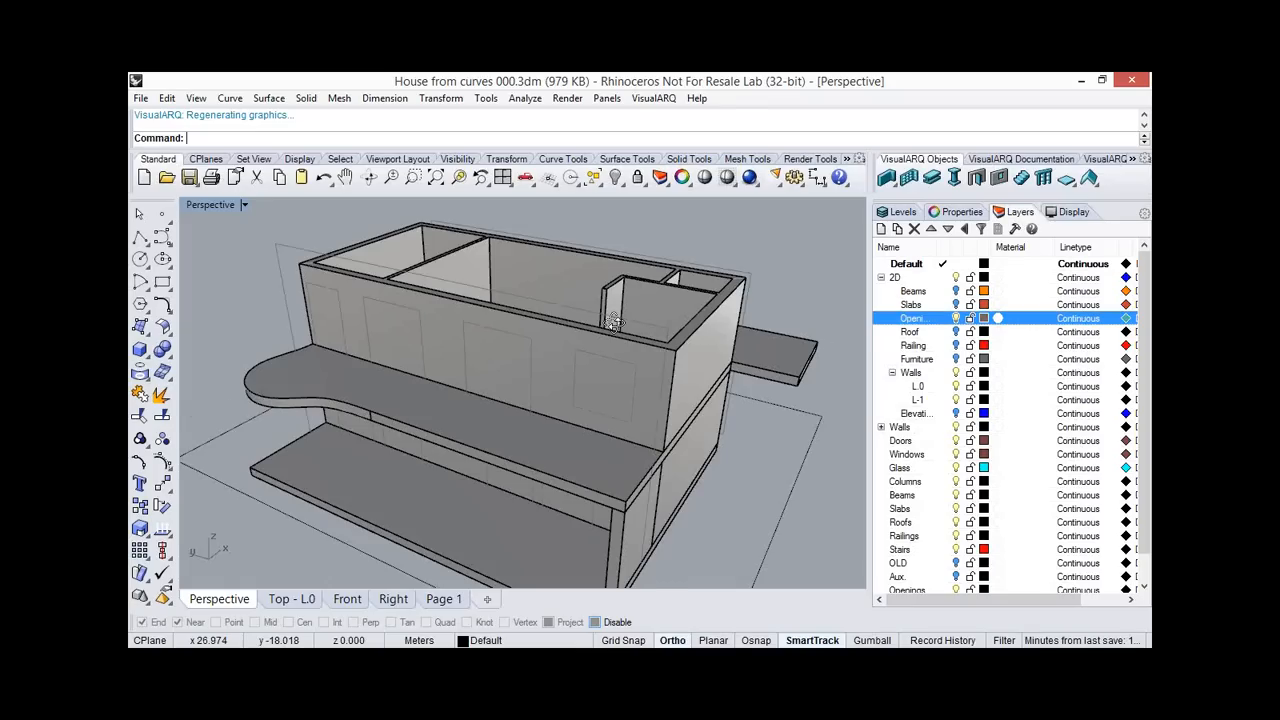
{"action": "right_click_drag", "start_coordinate": [645, 350], "coordinate": [562, 310]}
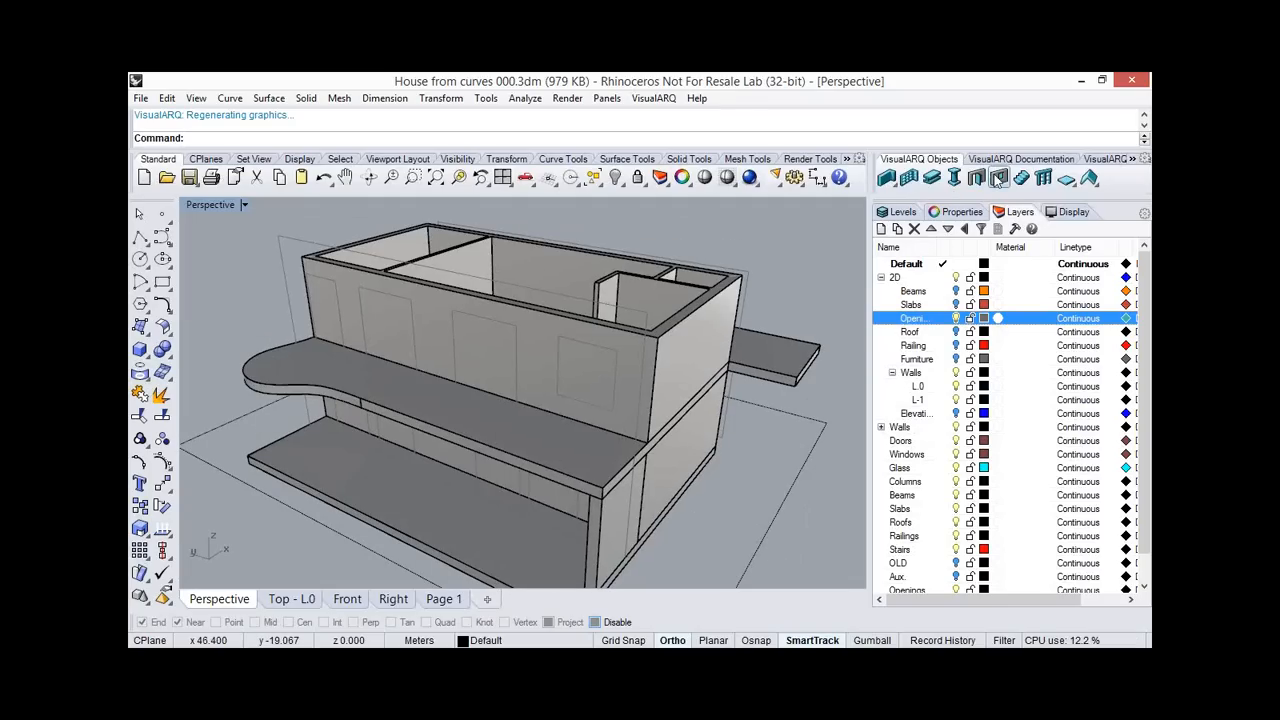
Make level L.0 current and insert a Fixed window, 1.200 by 1.200 m at elevation 1.000, near the upper facade's corner.
{"action": "left_click_drag", "start_coordinate": [998, 178], "coordinate": [1031, 263]}
{"action": "left_click", "coordinate": [901, 213]}
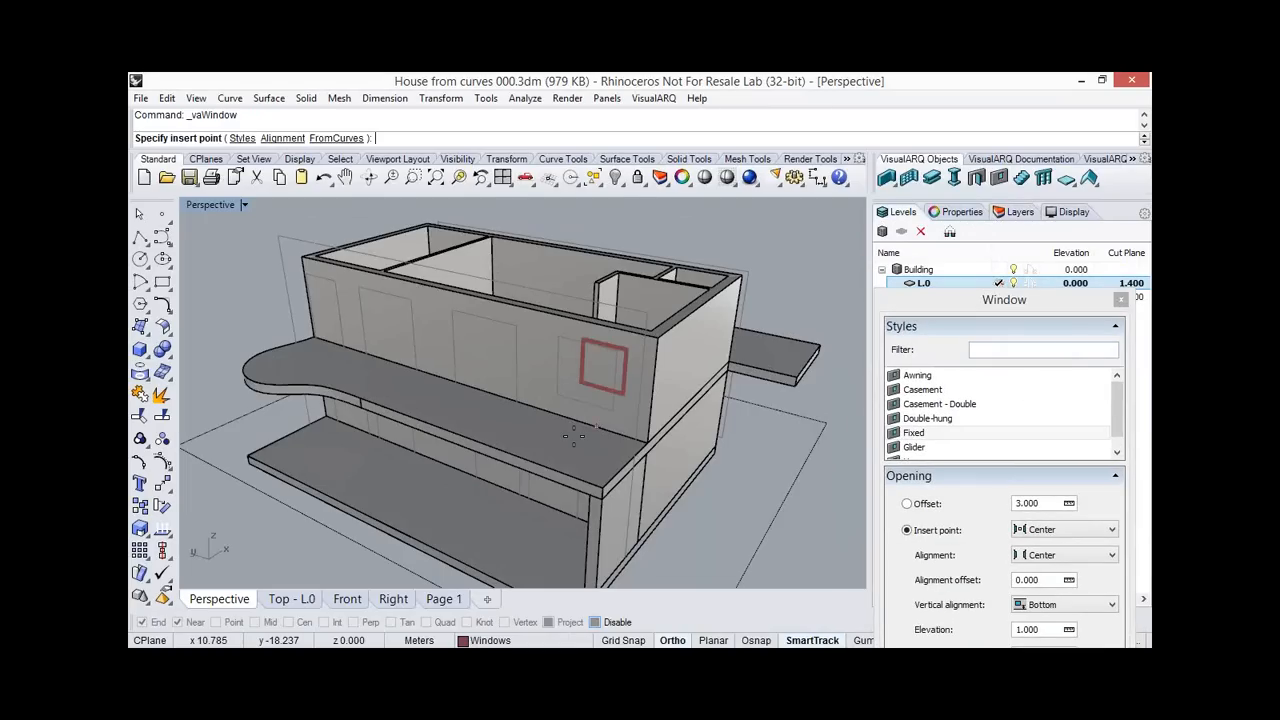
{"action": "scroll", "coordinate": [596, 390], "scroll_direction": "up", "scroll_amount": 5}
{"action": "left_click_drag", "start_coordinate": [965, 297], "coordinate": [967, 146]}
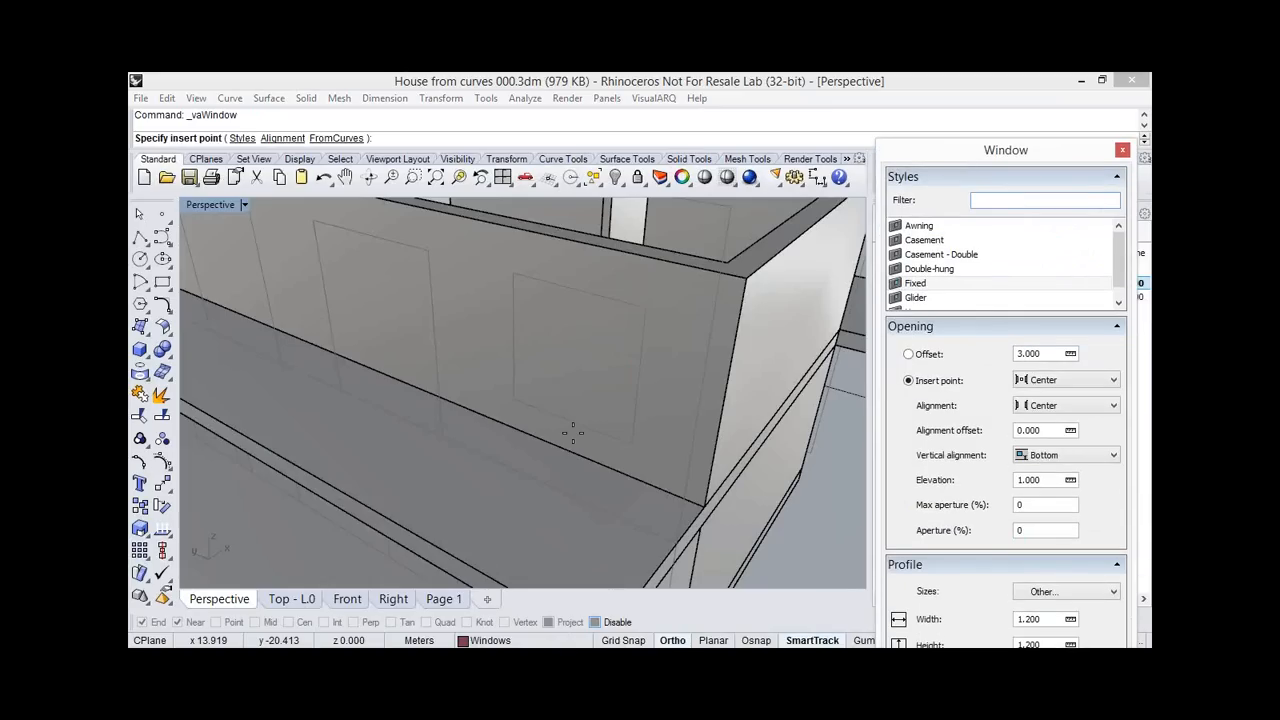
{"action": "left_click", "coordinate": [541, 462]}
{"action": "scroll", "coordinate": [541, 462], "scroll_direction": "down", "scroll_amount": 5}
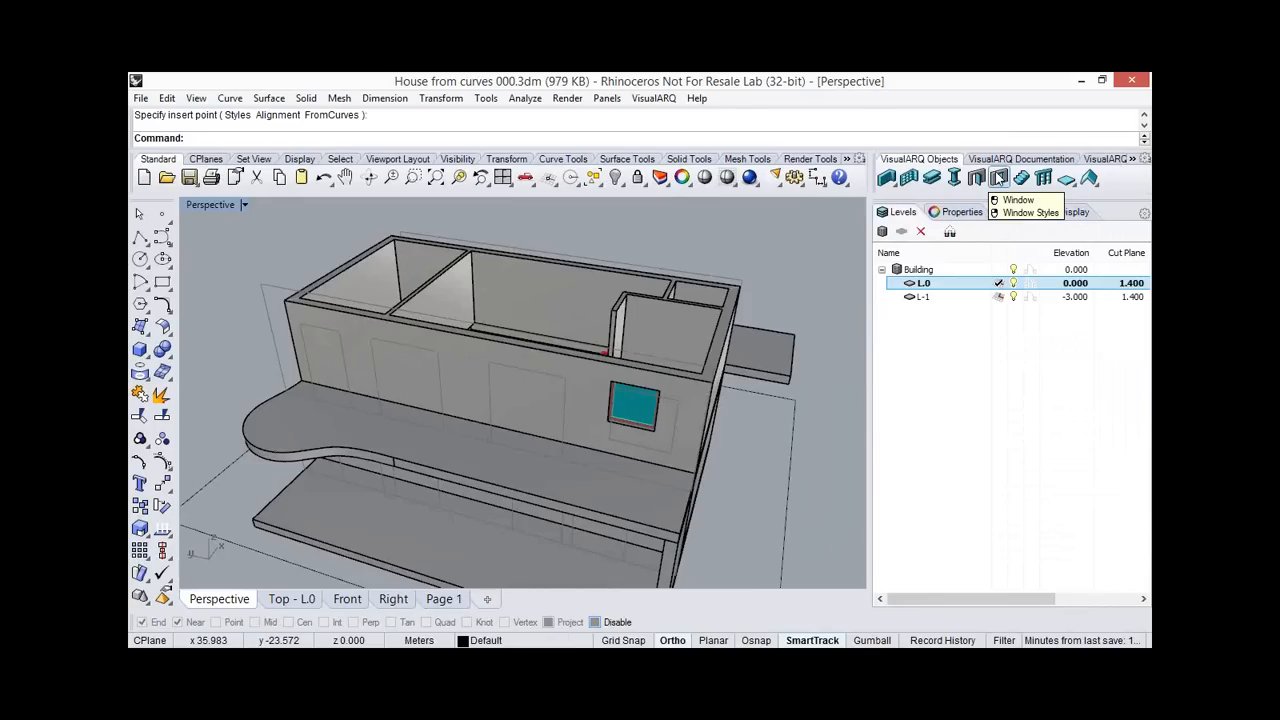
Start another window with the Glider style and choose to create it from curves.
{"action": "left_click", "coordinate": [998, 178]}
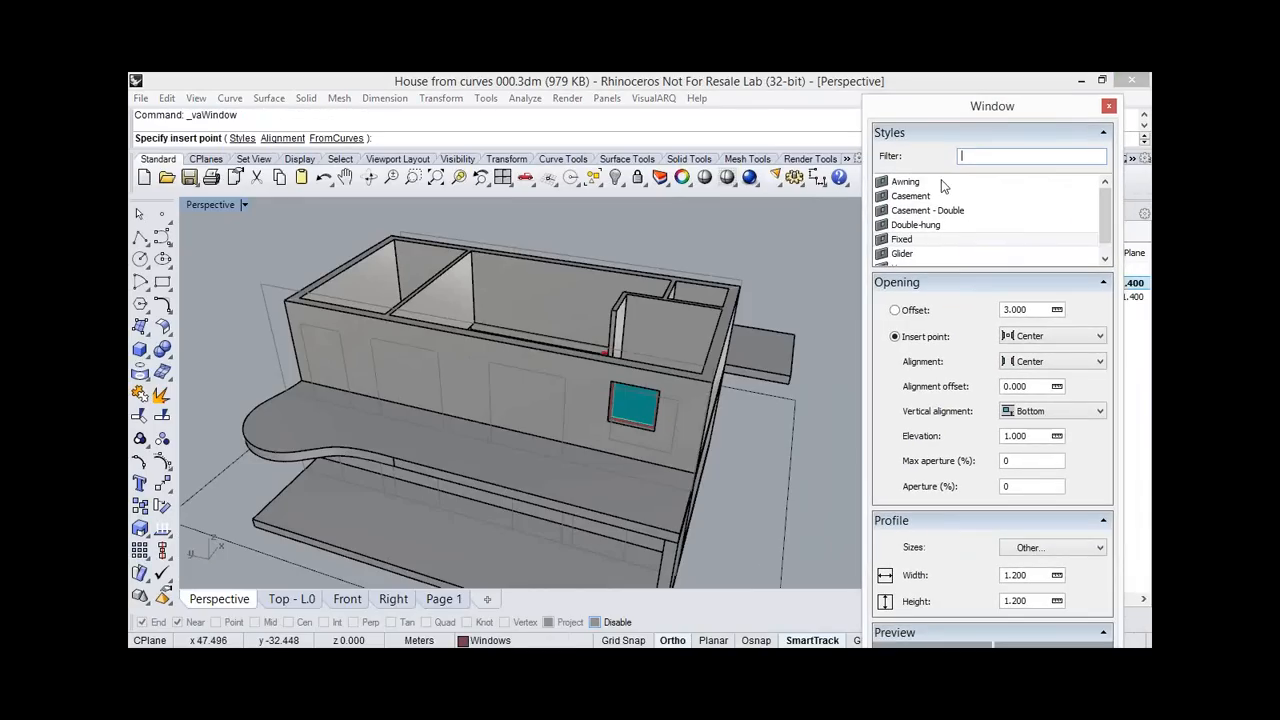
{"action": "left_click", "coordinate": [1106, 257]}
{"action": "left_click", "coordinate": [910, 240]}
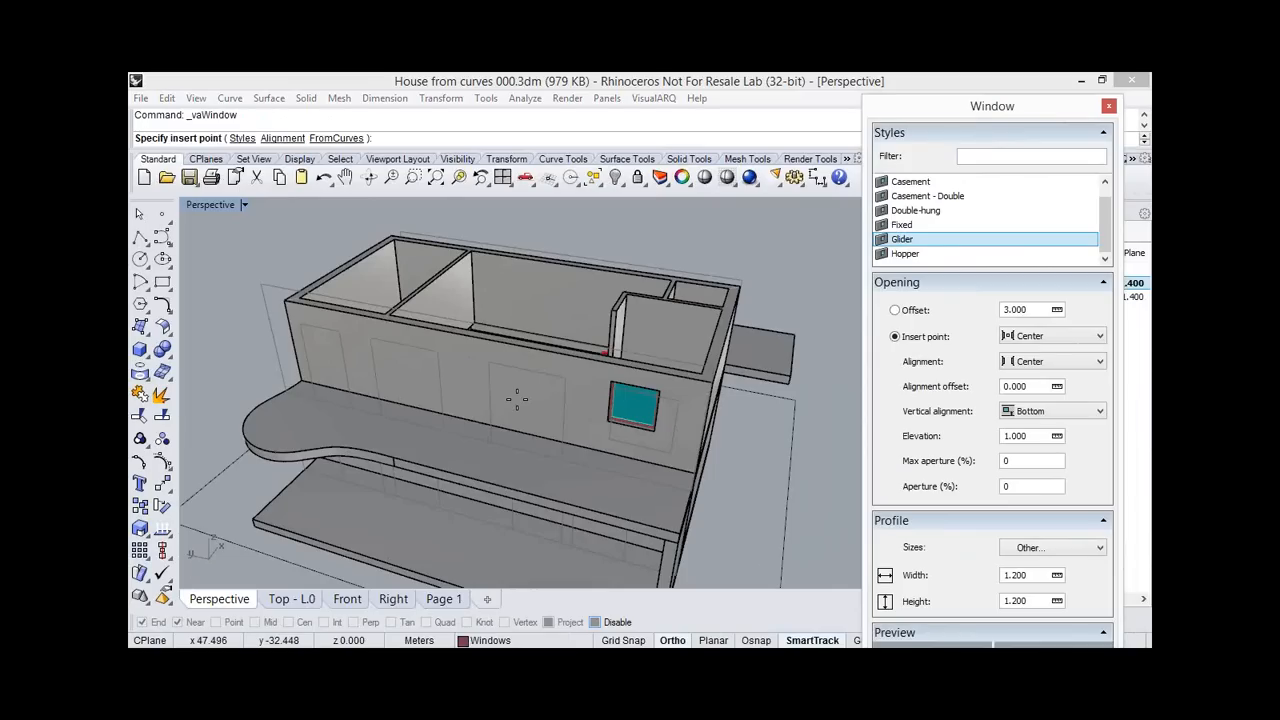
{"action": "right_click_drag", "start_coordinate": [489, 385], "coordinate": [500, 392]}
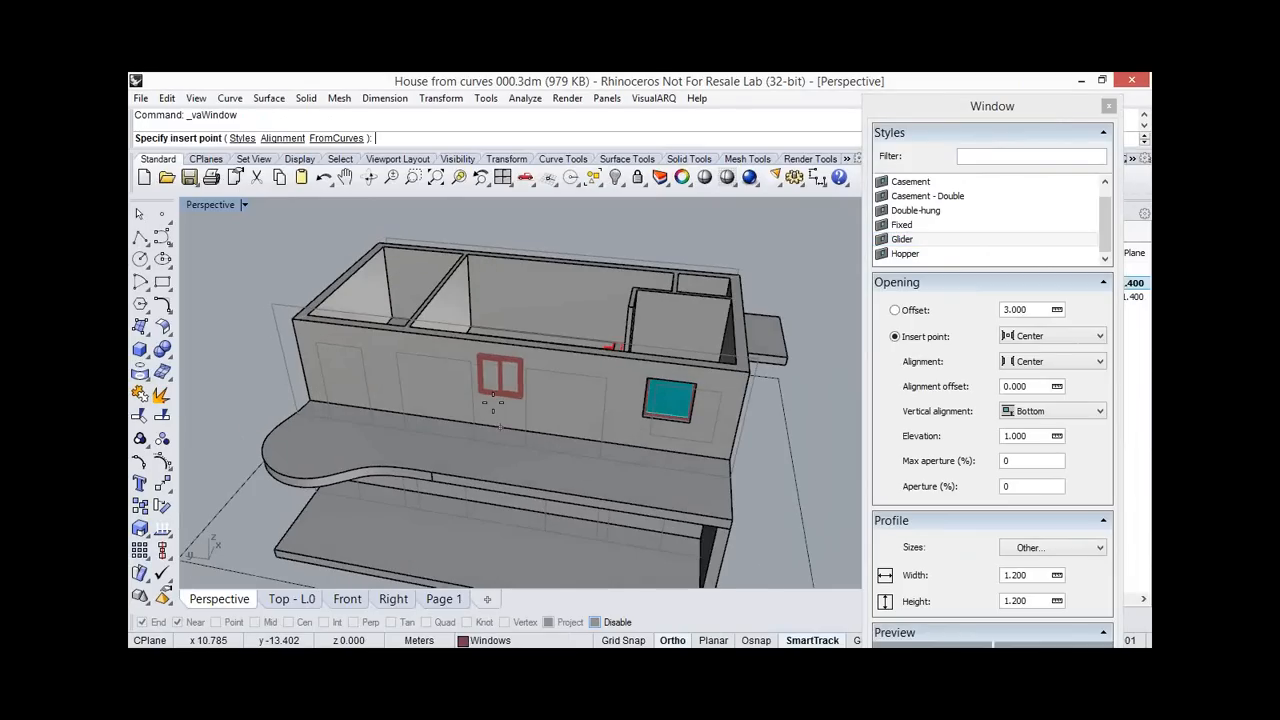
{"action": "left_click", "coordinate": [336, 138]}
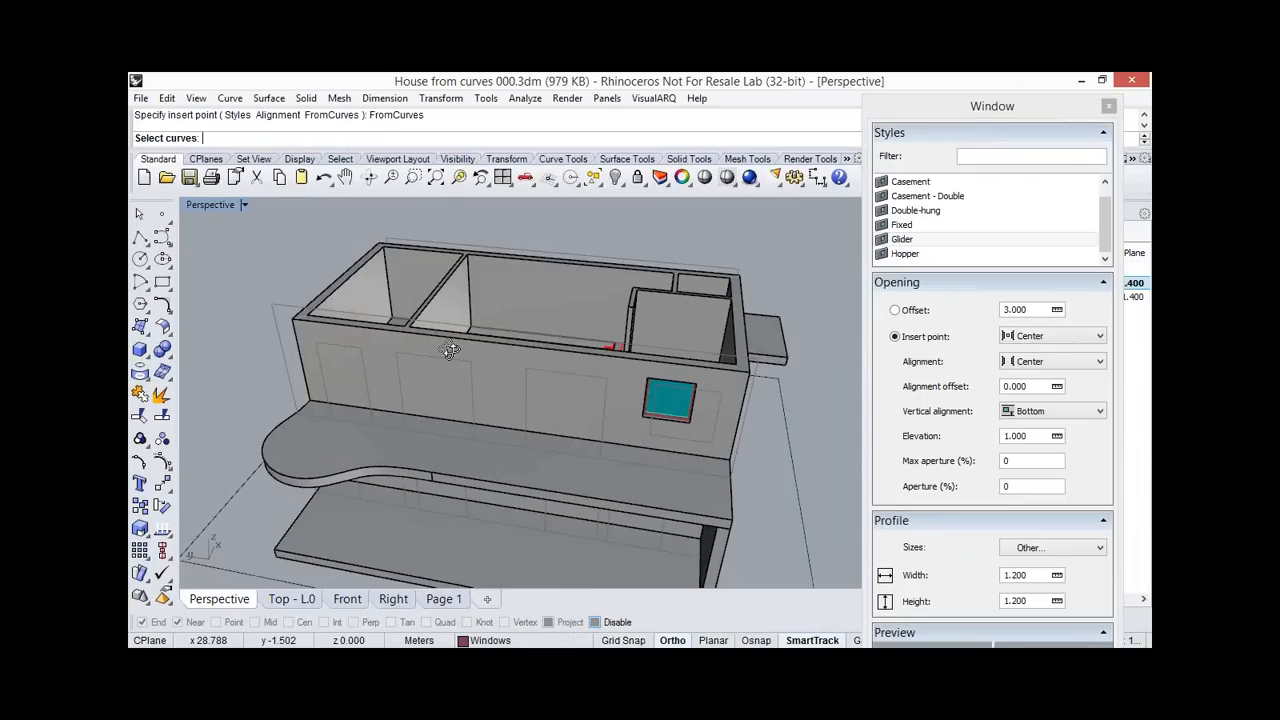
Select the three tall rectangular opening curves on the upper storey's front facade.
{"action": "right_click_drag", "start_coordinate": [450, 350], "coordinate": [404, 335]}
{"action": "left_click", "coordinate": [441, 323]}
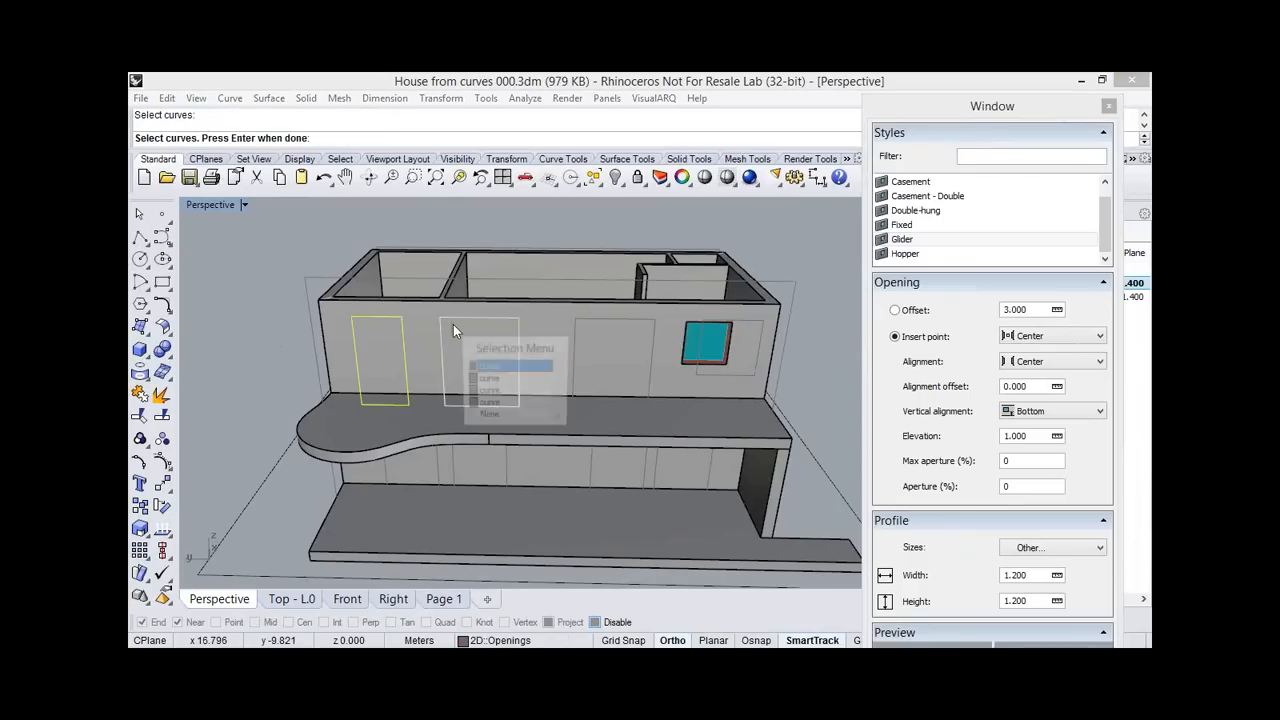
{"action": "left_click", "coordinate": [487, 367]}
{"action": "left_click", "coordinate": [566, 371]}
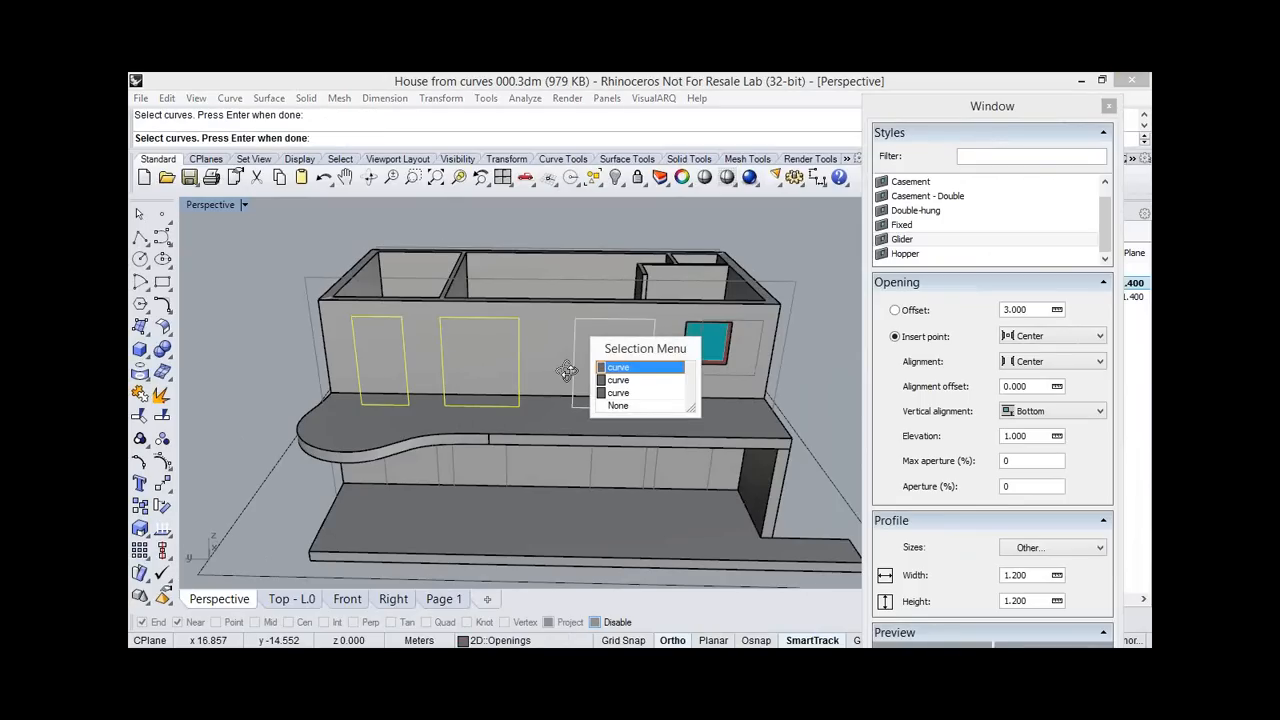
{"action": "left_click", "coordinate": [618, 367]}
Add the four rectangular opening curves on the lower storey's front facade to the selection.
{"action": "right_click_drag", "start_coordinate": [388, 472], "coordinate": [423, 456]}
{"action": "scroll", "coordinate": [423, 456], "scroll_direction": "up", "scroll_amount": 3}
{"action": "left_click", "coordinate": [488, 465]}
{"action": "left_click", "coordinate": [510, 466]}
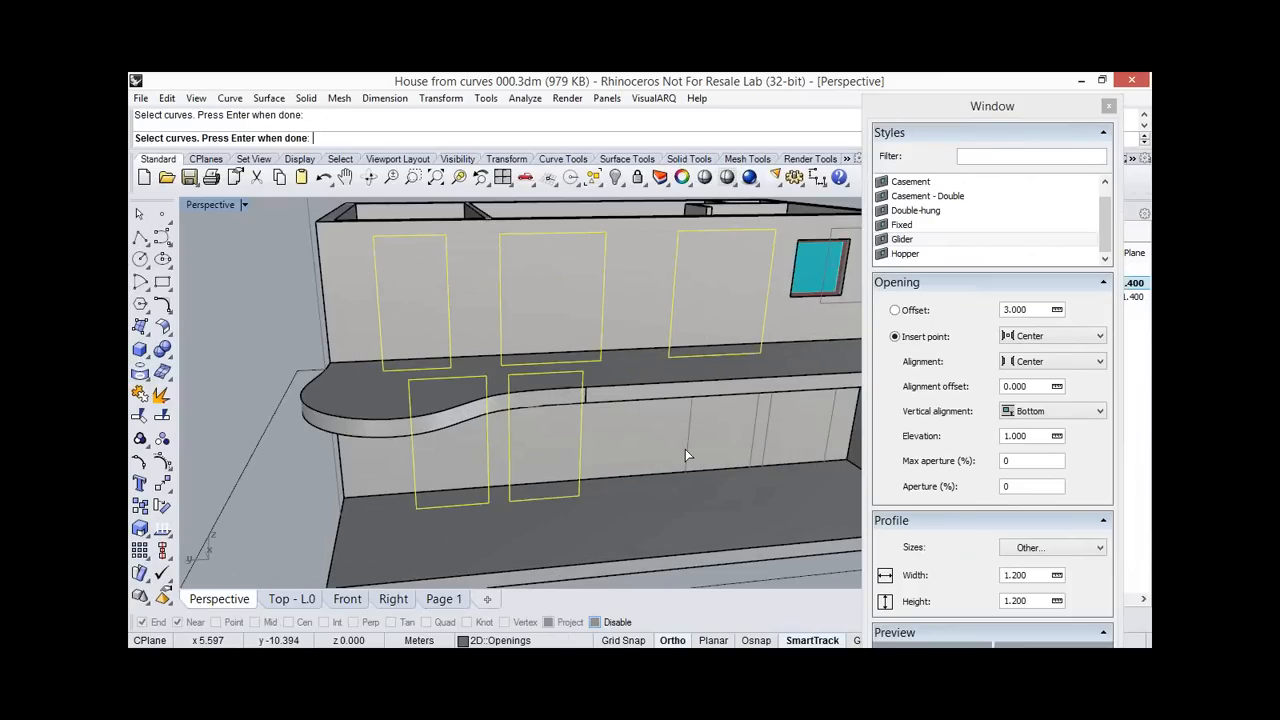
{"action": "left_click", "coordinate": [764, 442]}
{"action": "left_click", "coordinate": [770, 442]}
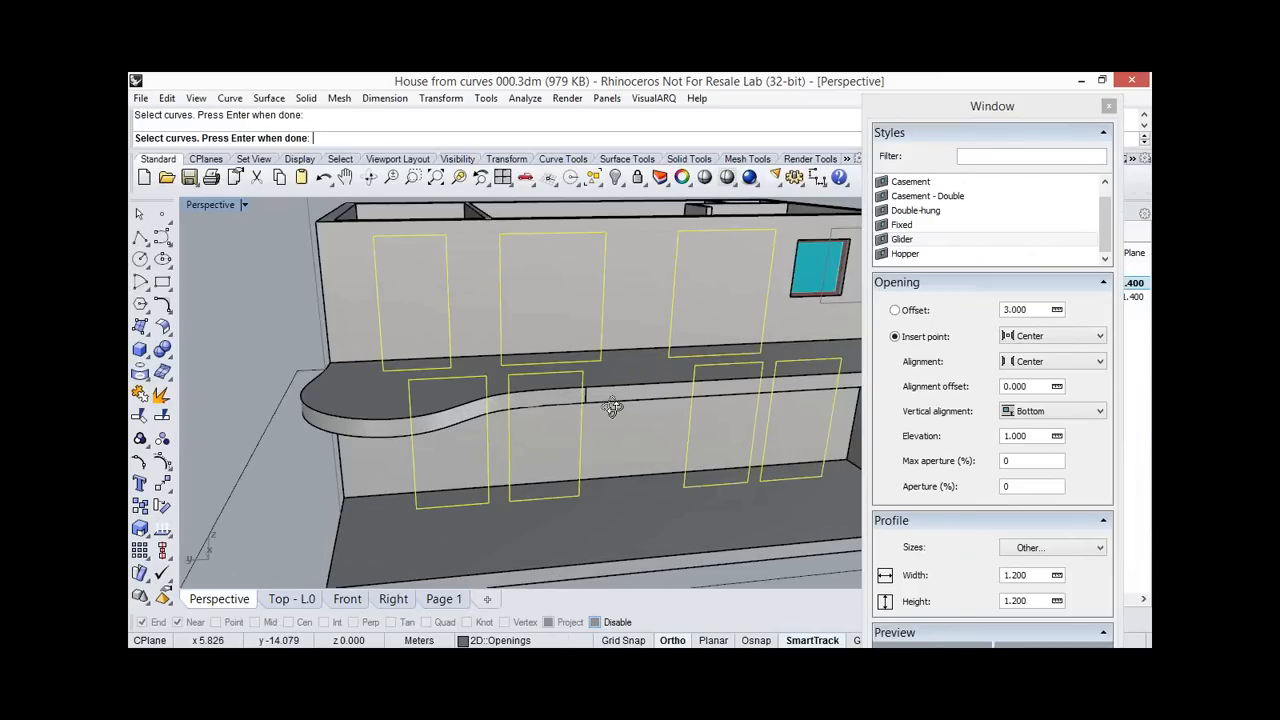
Create the Glider windows from the seven selected curves and specify their opening side.
{"action": "scroll", "coordinate": [612, 400], "scroll_direction": "down", "scroll_amount": 5}
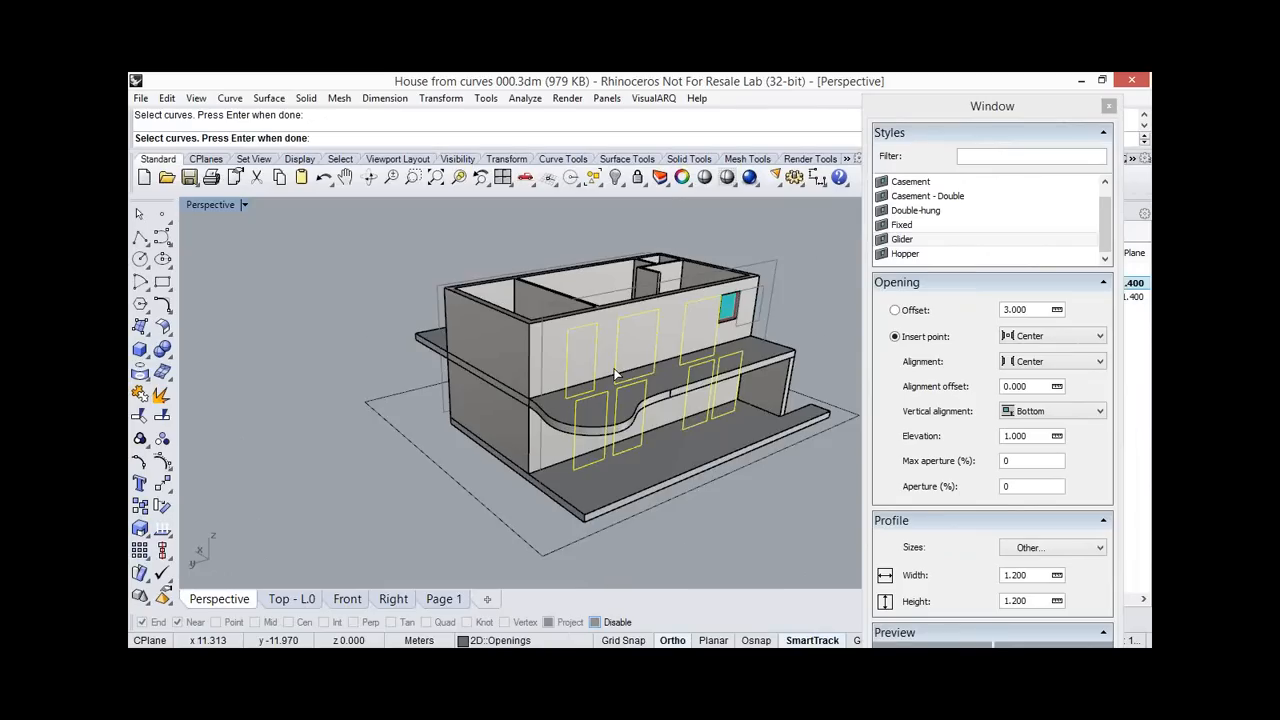
{"action": "scroll", "coordinate": [615, 374], "scroll_direction": "up", "scroll_amount": 2}
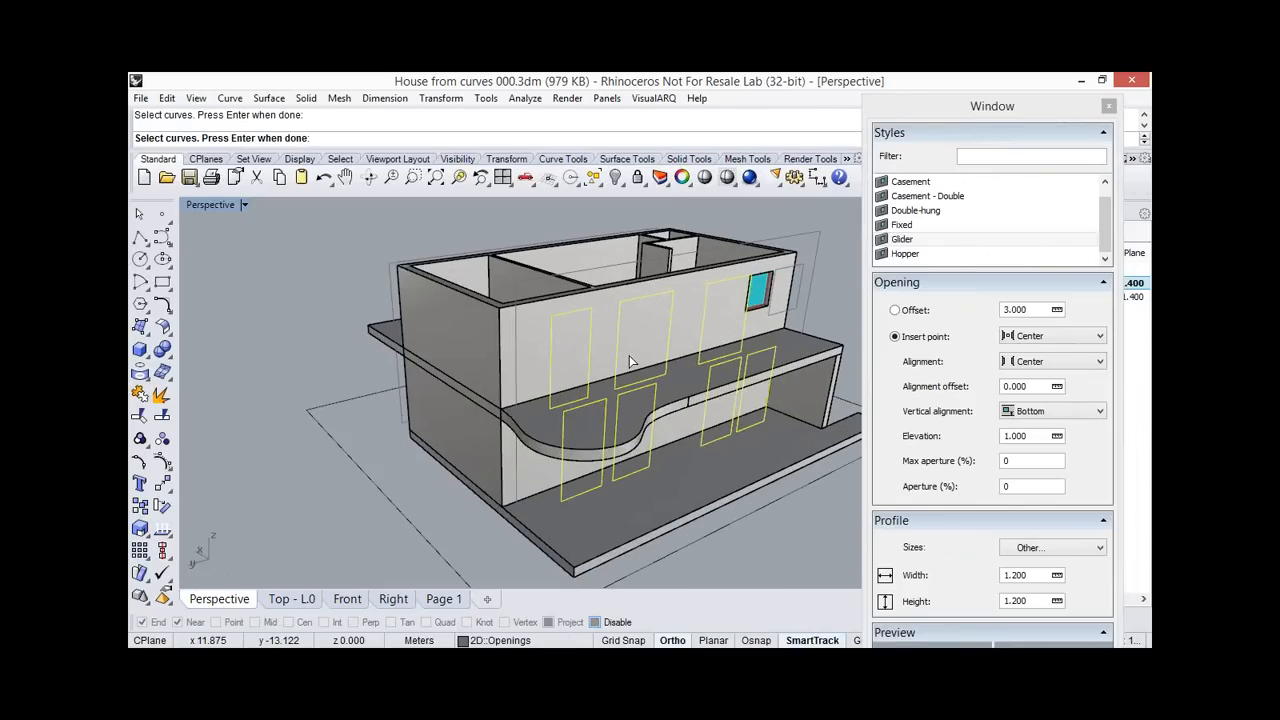
{"action": "key", "text": "Return"}
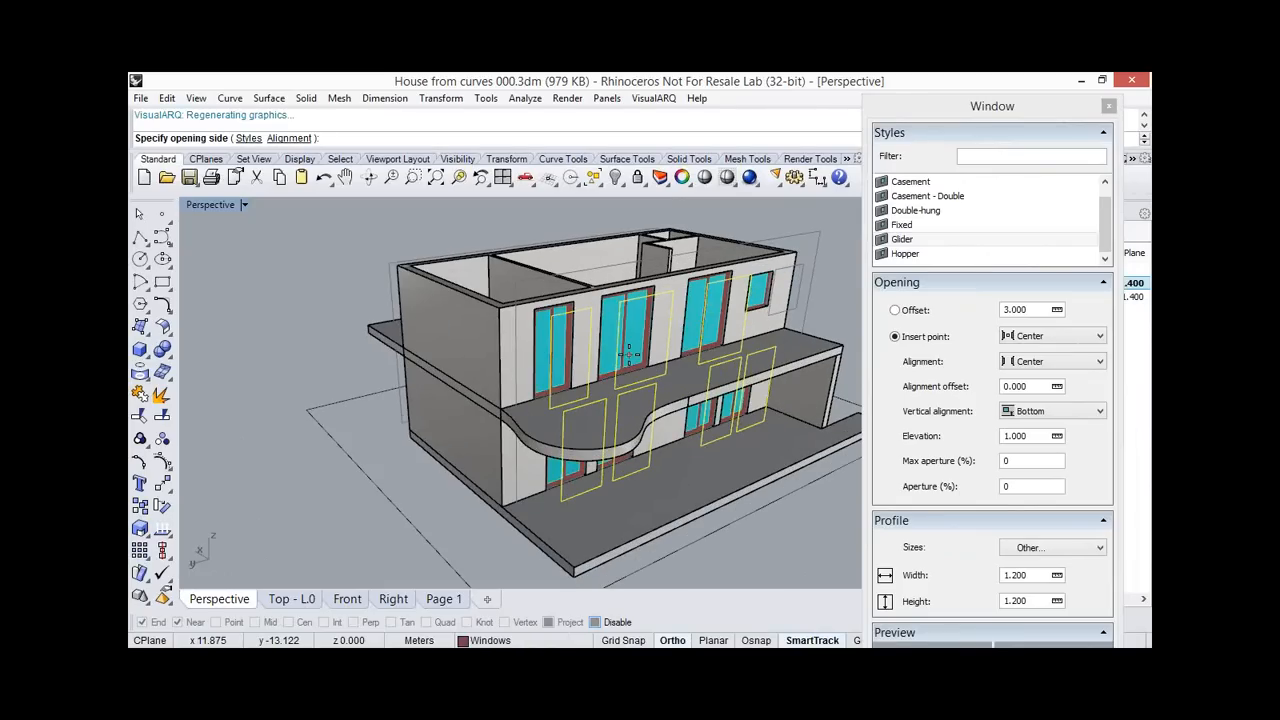
{"action": "left_click", "coordinate": [630, 356]}
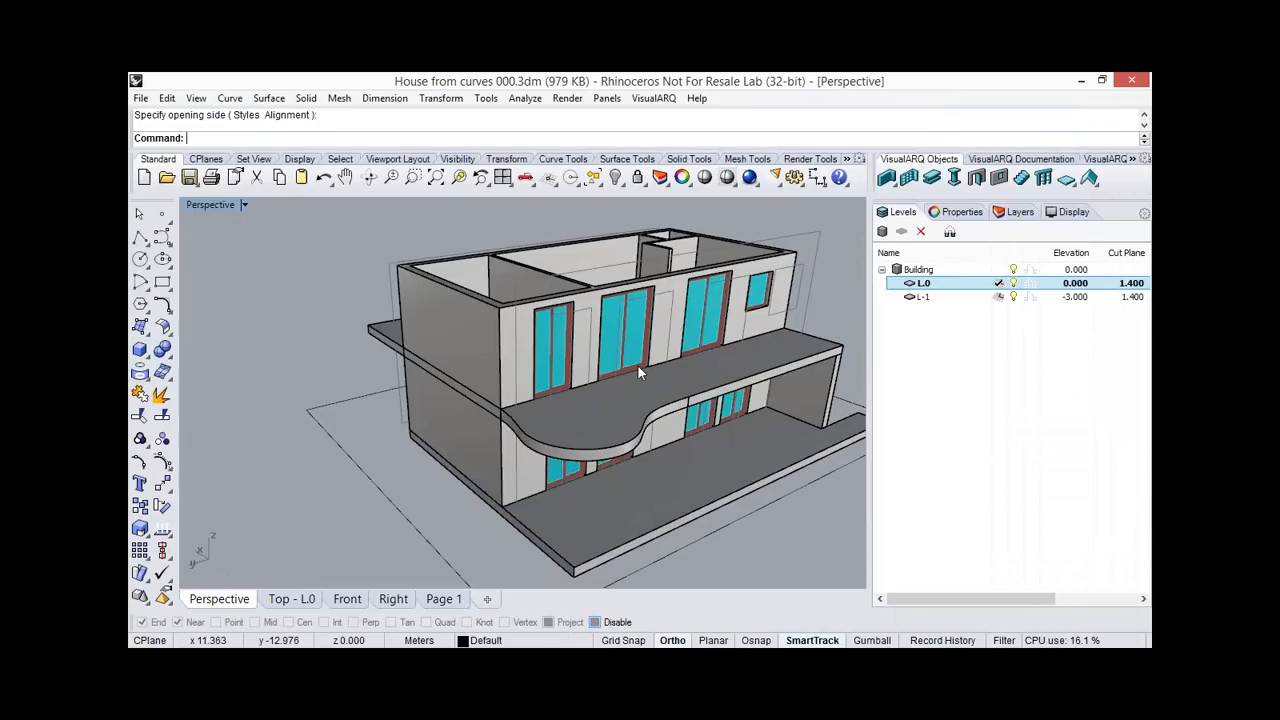
Create a Fixed window from the wavy curve on the rear facade, specify its side, and close the Block Edit dialog.
{"action": "right_click_drag", "start_coordinate": [618, 374], "coordinate": [771, 257]}
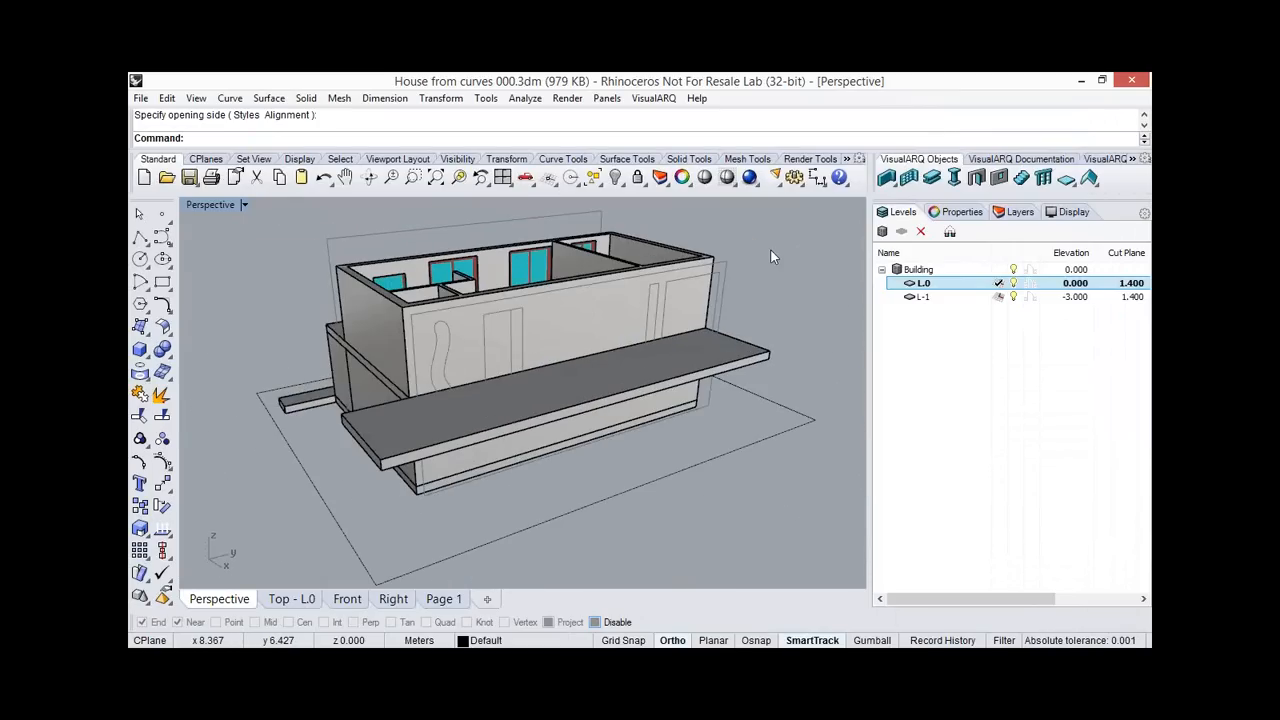
{"action": "right_click", "coordinate": [850, 240]}
{"action": "left_click", "coordinate": [902, 240]}
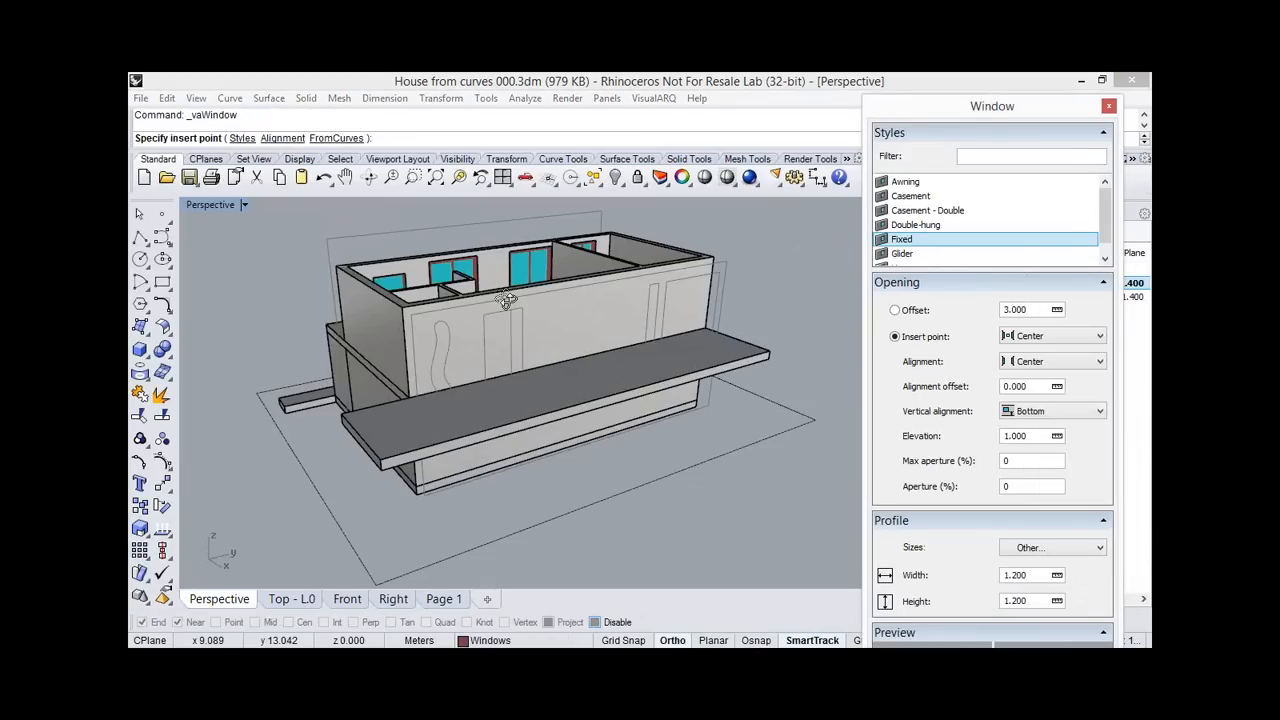
{"action": "right_click_drag", "start_coordinate": [507, 300], "coordinate": [492, 296]}
{"action": "scroll", "coordinate": [492, 290], "scroll_direction": "up", "scroll_amount": 4}
{"action": "left_click", "coordinate": [347, 138]}
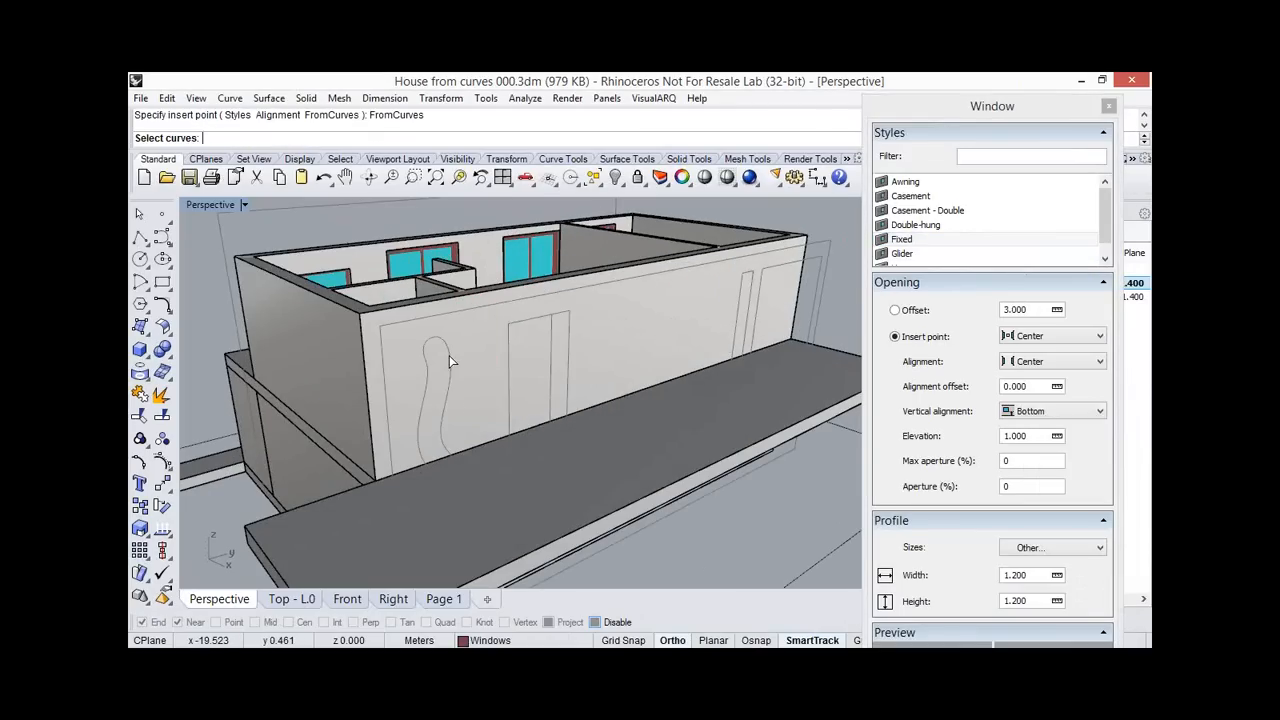
{"action": "left_click", "coordinate": [450, 355]}
{"action": "key", "text": "Return"}
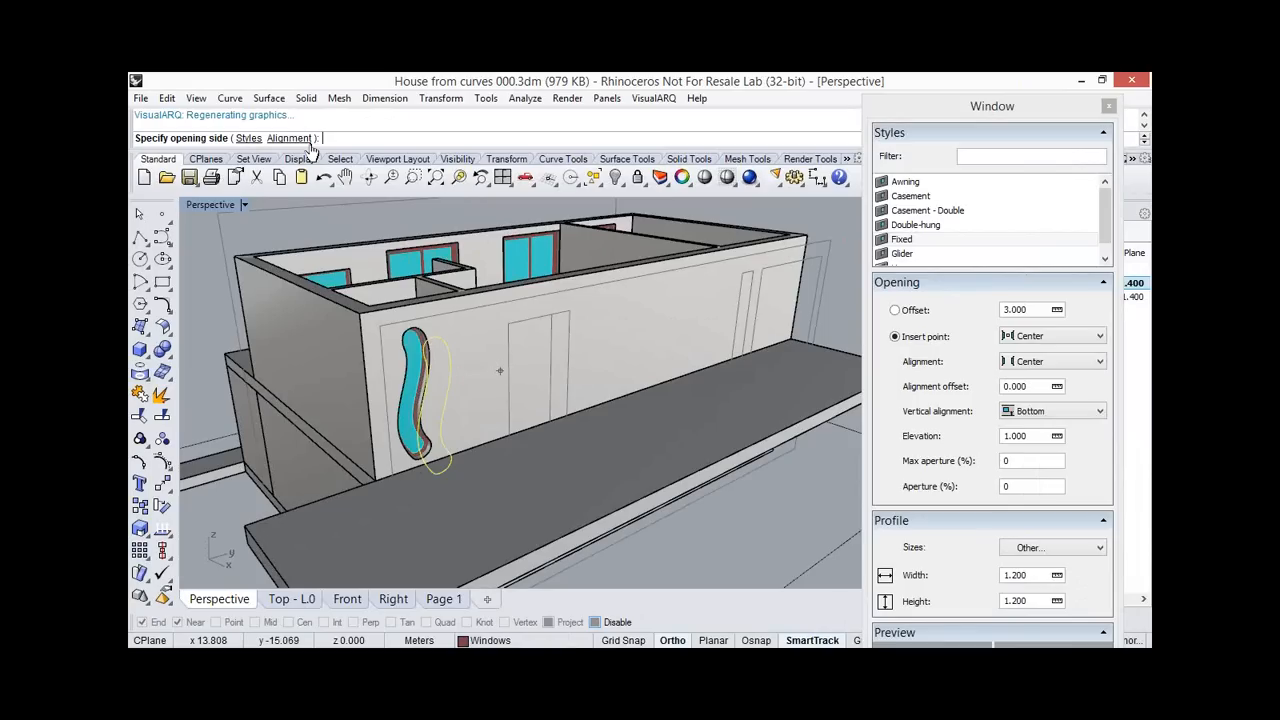
{"action": "double_click", "coordinate": [546, 387]}
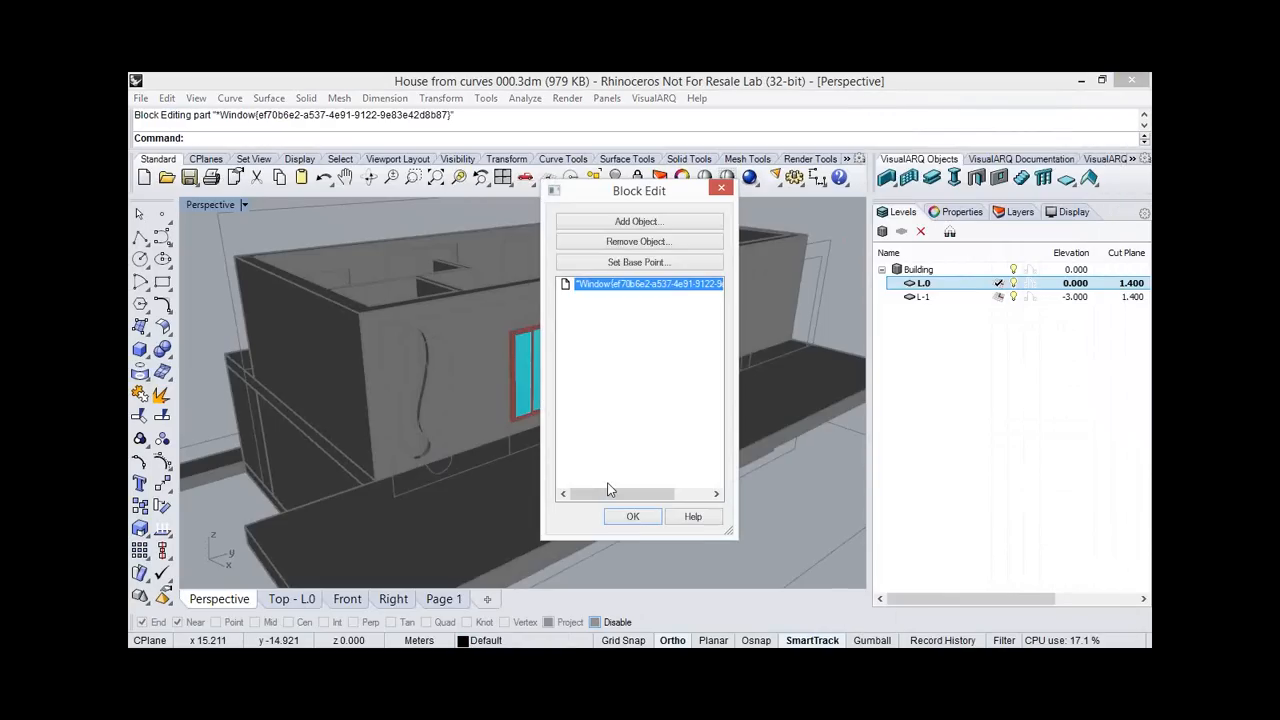
{"action": "left_click", "coordinate": [632, 517]}
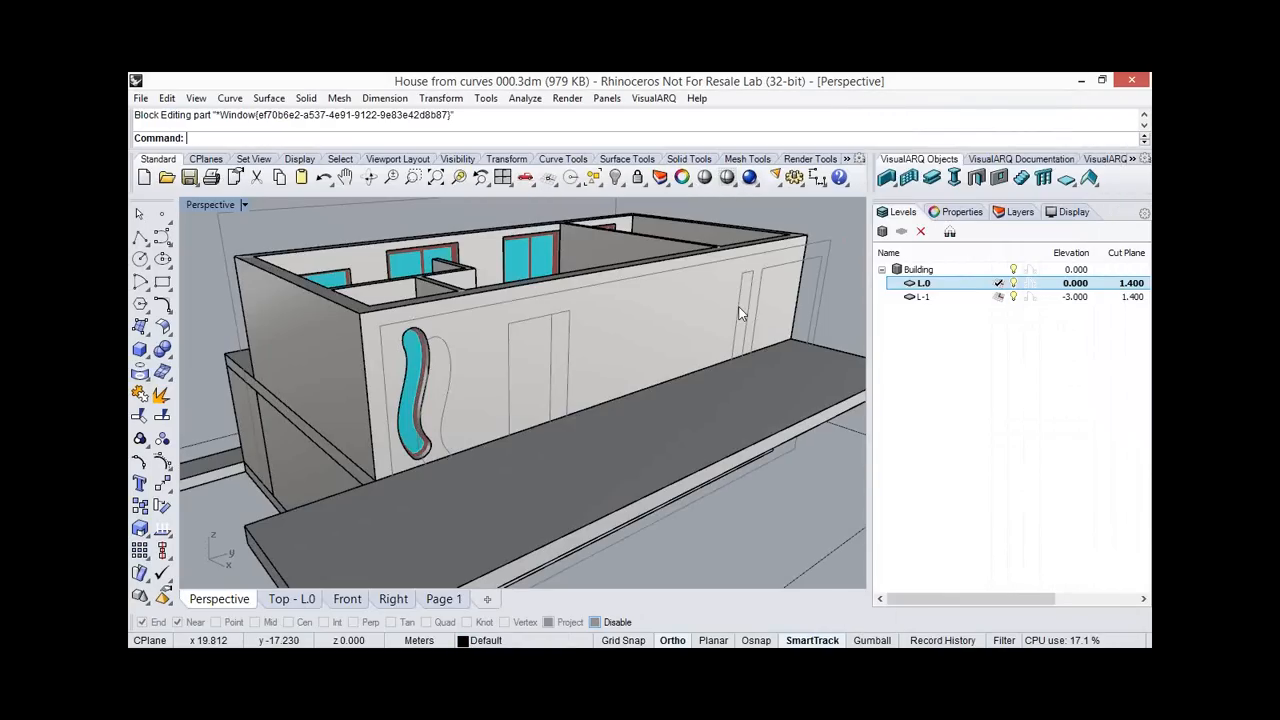
Insert a Hinged Simple door from the tall rectangular curve beside the wavy window and specify its opening side.
{"action": "left_click", "coordinate": [977, 180]}
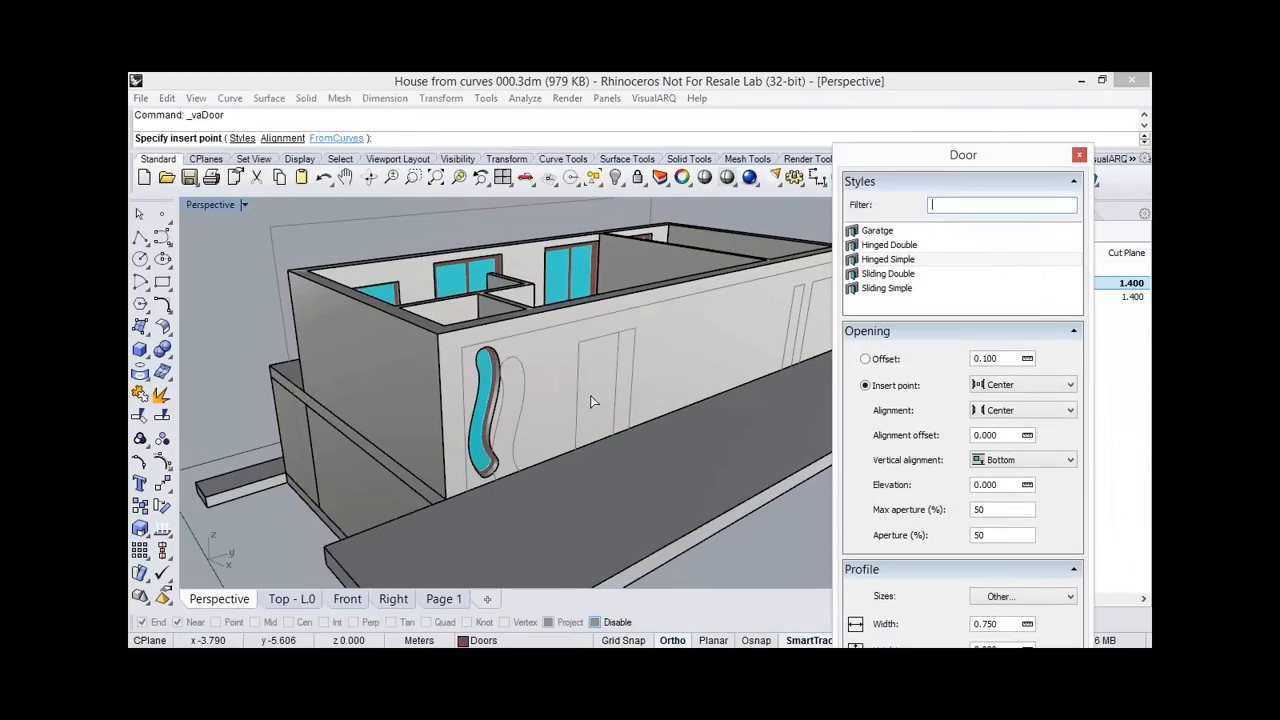
{"action": "left_click", "coordinate": [576, 398]}
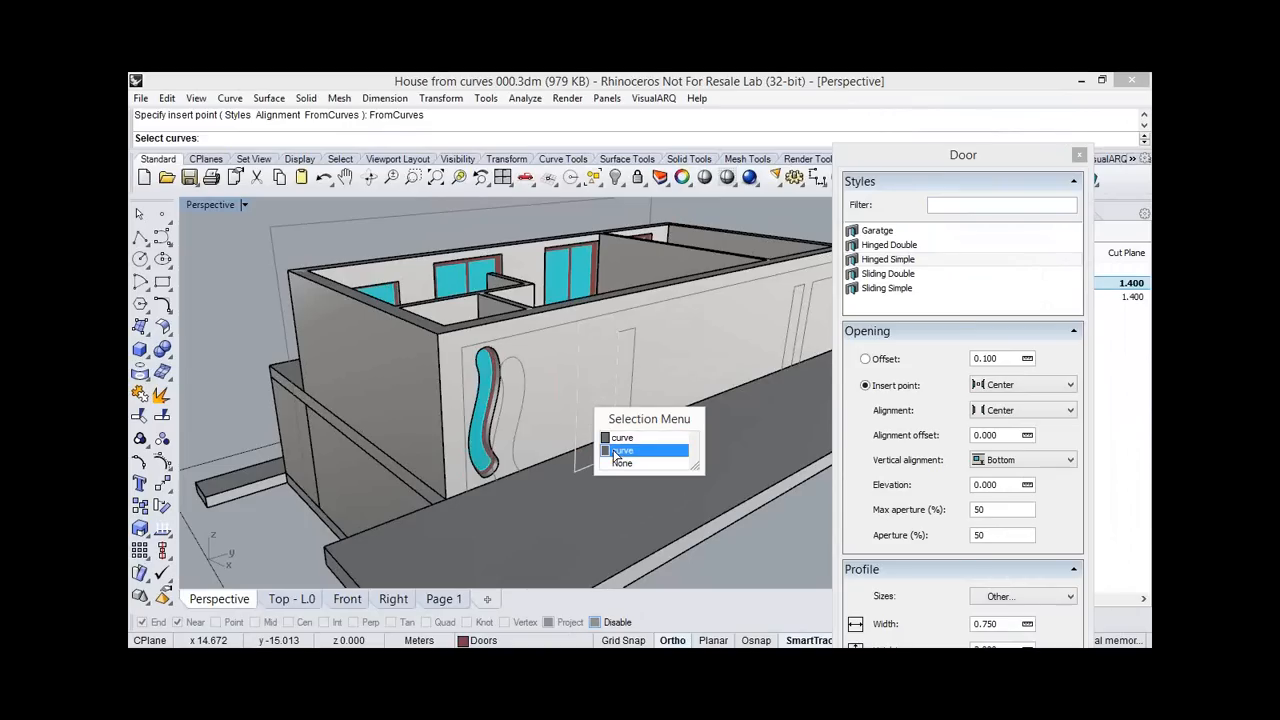
{"action": "left_click", "coordinate": [617, 451]}
{"action": "key", "text": "Return"}
{"action": "left_click", "coordinate": [558, 425]}
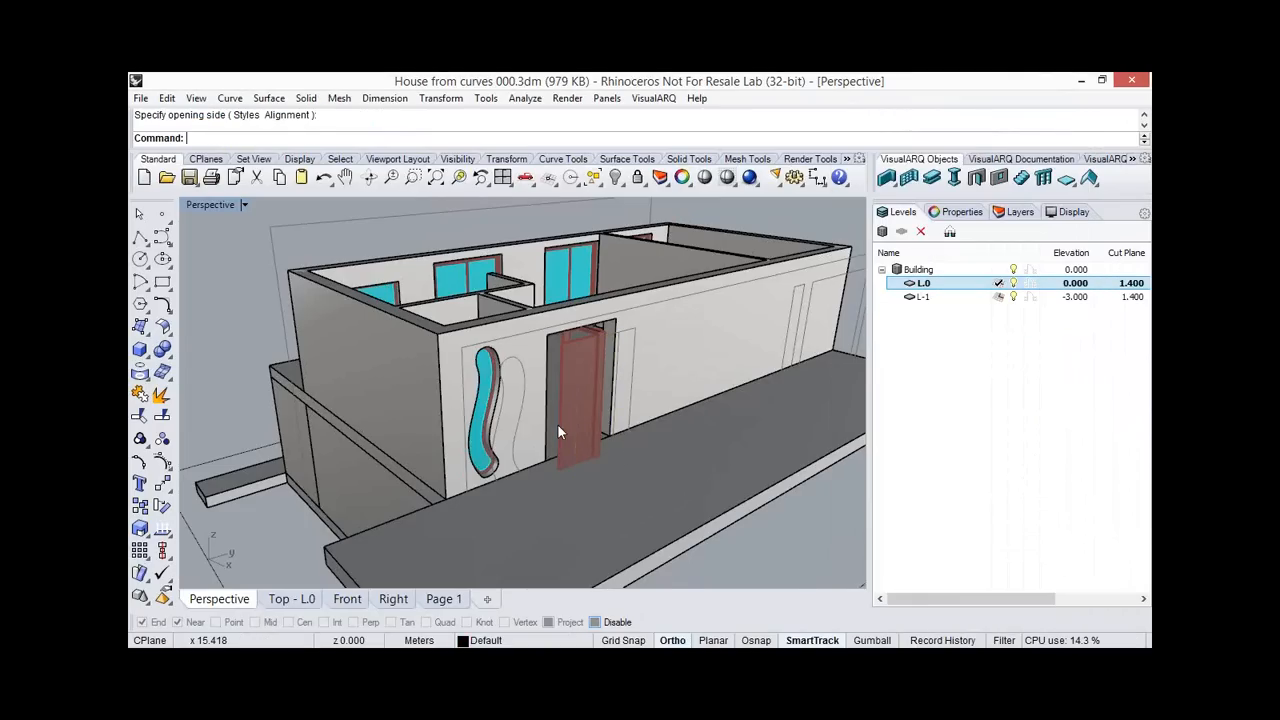
Flip the new hinged door so its leaf opens towards the inside of the house, and deselect it.
{"action": "right_click_drag", "start_coordinate": [558, 425], "coordinate": [539, 425]}
{"action": "scroll", "coordinate": [520, 418], "scroll_direction": "up", "scroll_amount": 3}
{"action": "left_click", "coordinate": [505, 416]}
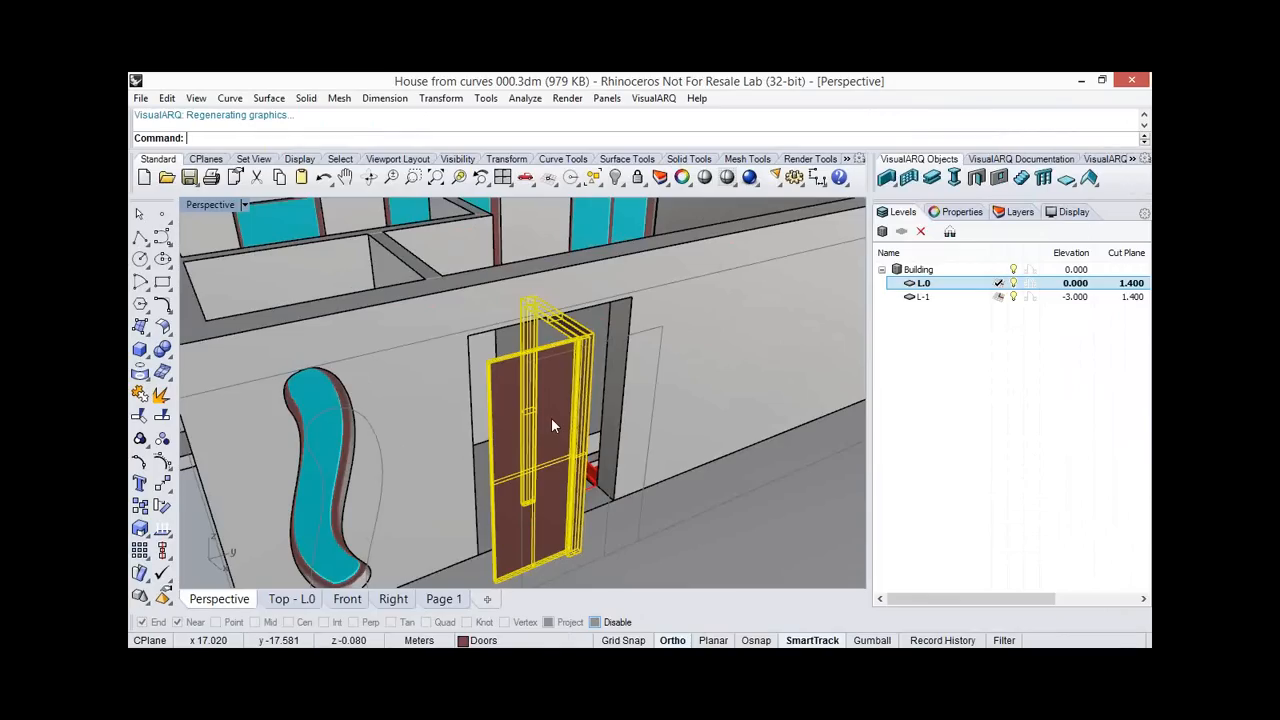
{"action": "right_click_drag", "start_coordinate": [551, 418], "coordinate": [458, 412]}
{"action": "scroll", "coordinate": [486, 492], "scroll_direction": "down", "scroll_amount": 5}
{"action": "scroll", "coordinate": [531, 442], "scroll_direction": "down", "scroll_amount": 3}
{"action": "key", "text": "Escape"}
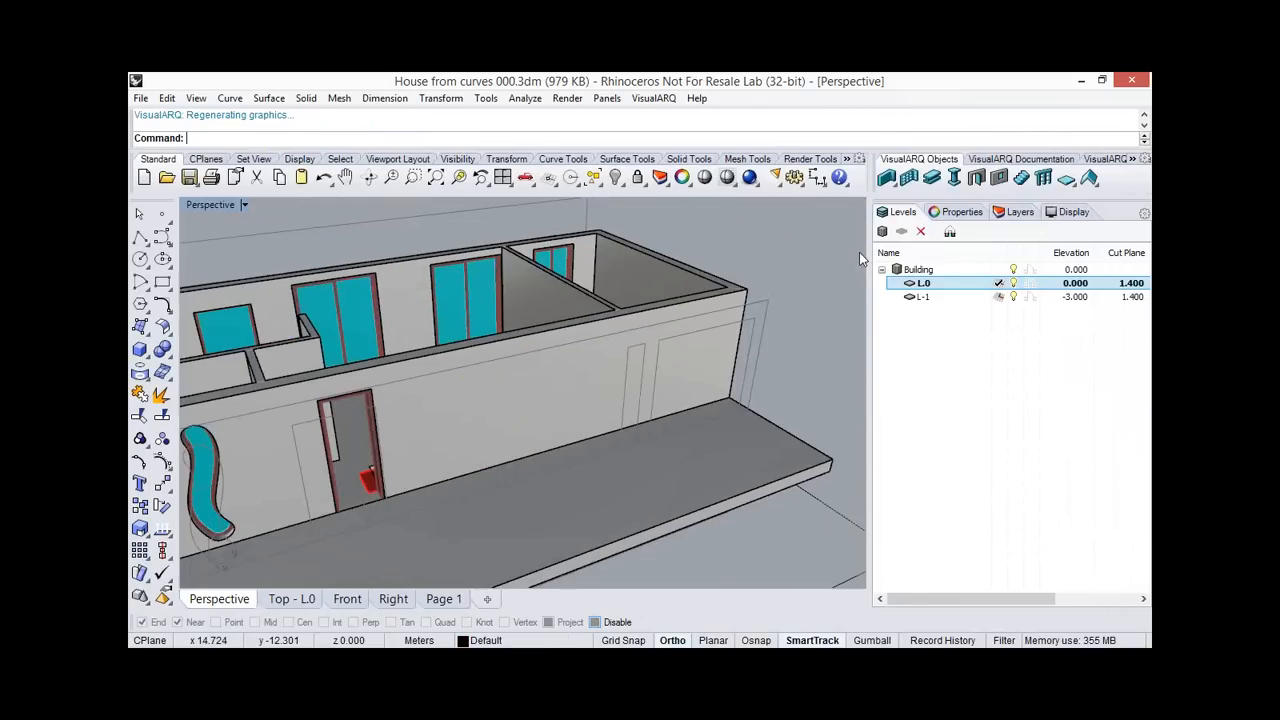
Insert a Garatge door from the wide rectangular curve at the far end of the rear facade.
{"action": "left_click", "coordinate": [978, 180]}
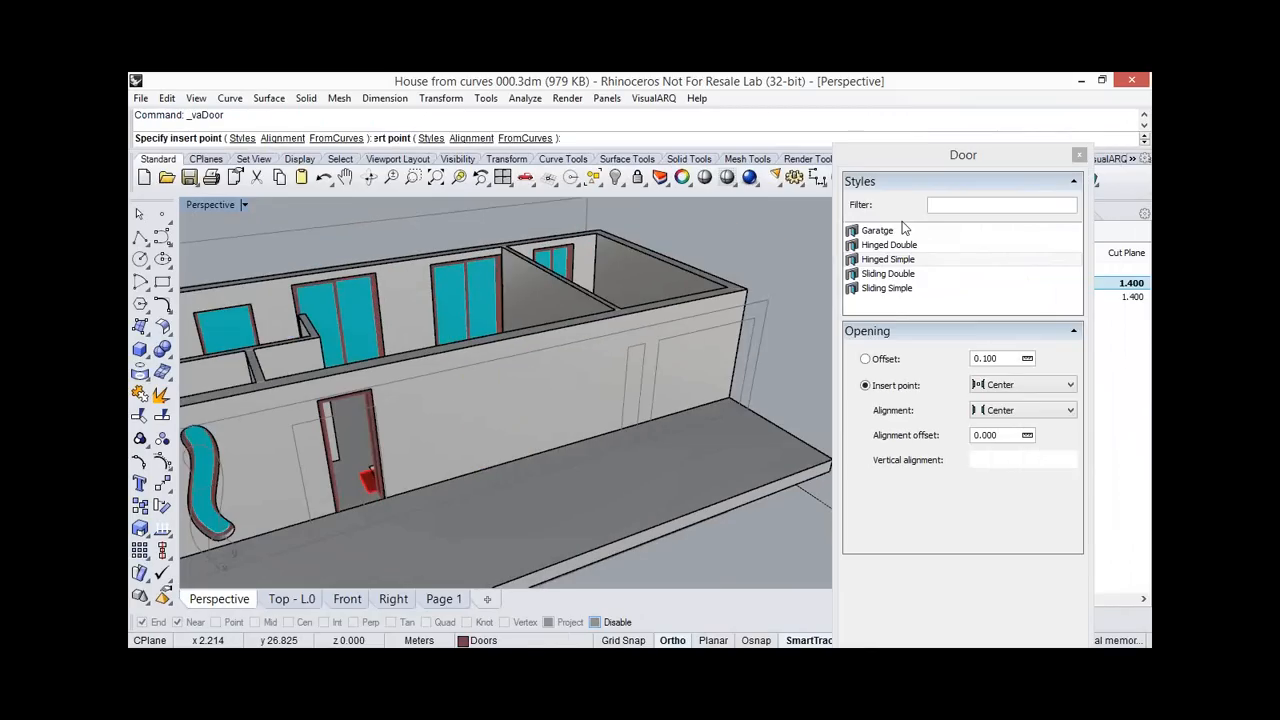
{"action": "left_click", "coordinate": [883, 232]}
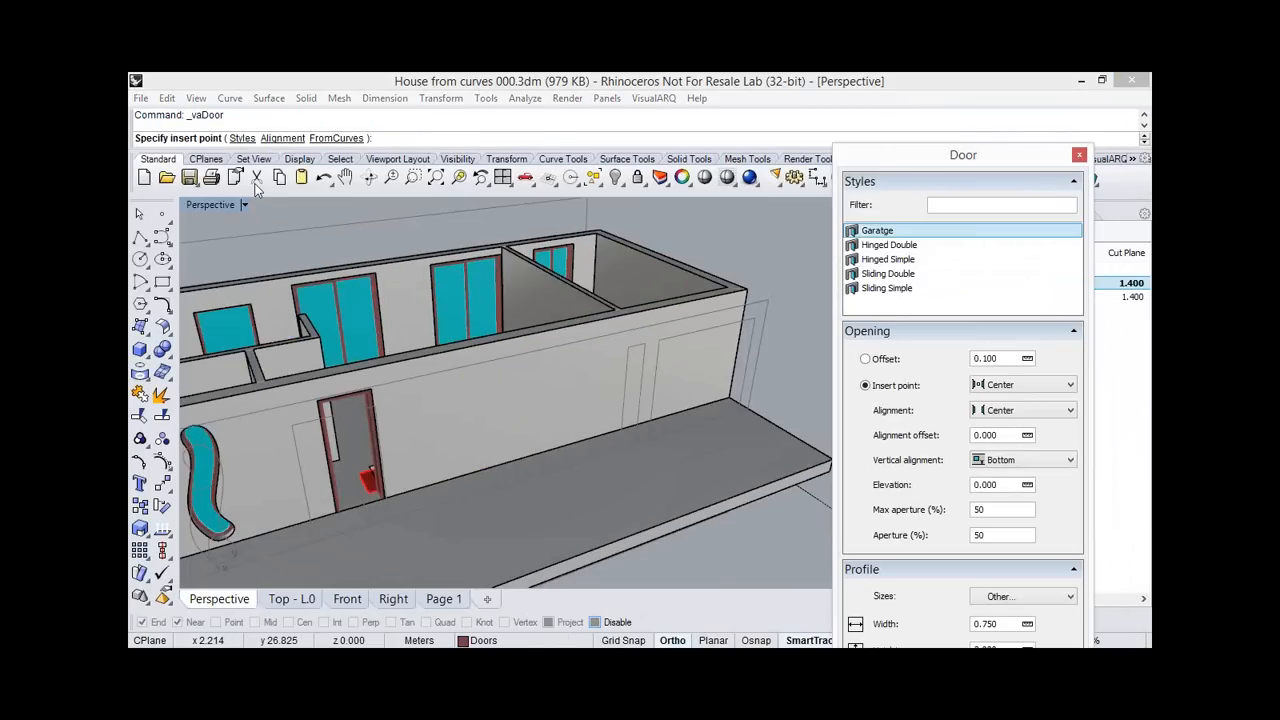
{"action": "left_click", "coordinate": [354, 139]}
{"action": "left_click", "coordinate": [683, 332]}
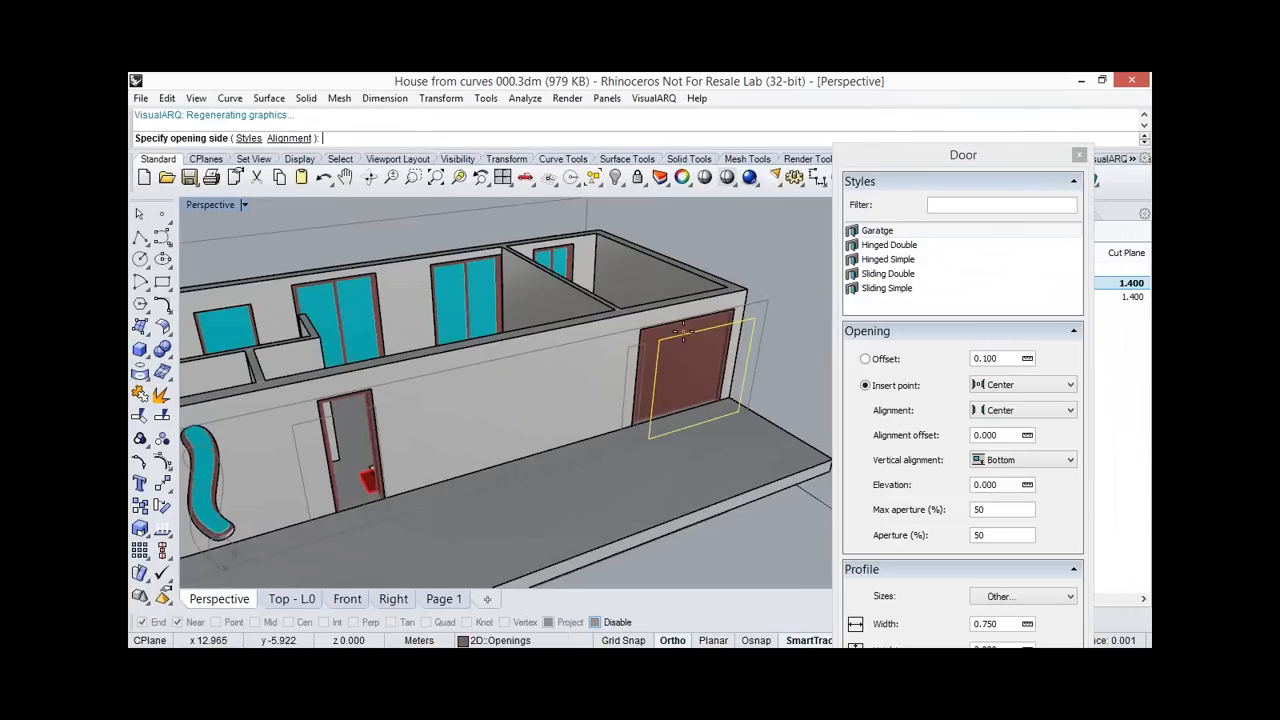
{"action": "left_click", "coordinate": [721, 312]}
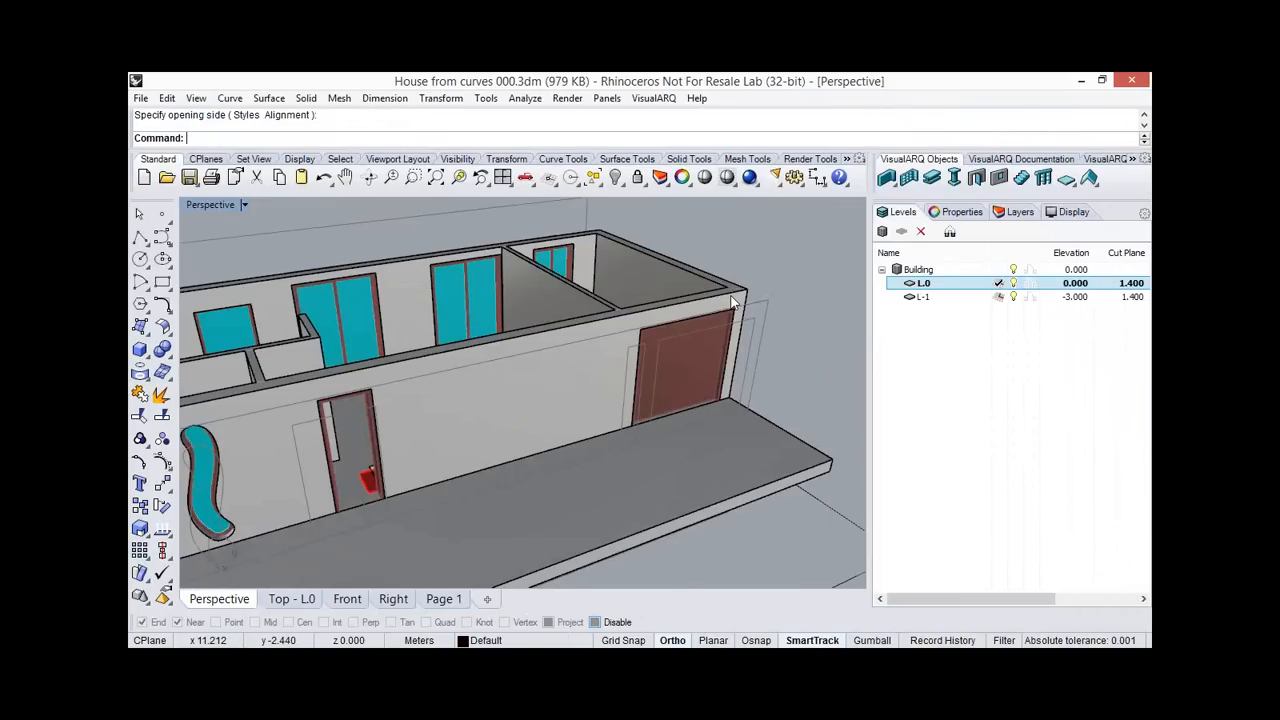
Start a railing, preview the Fence and glass panel styles, and choose New railing style.
{"action": "scroll", "coordinate": [731, 302], "scroll_direction": "down", "scroll_amount": 3}
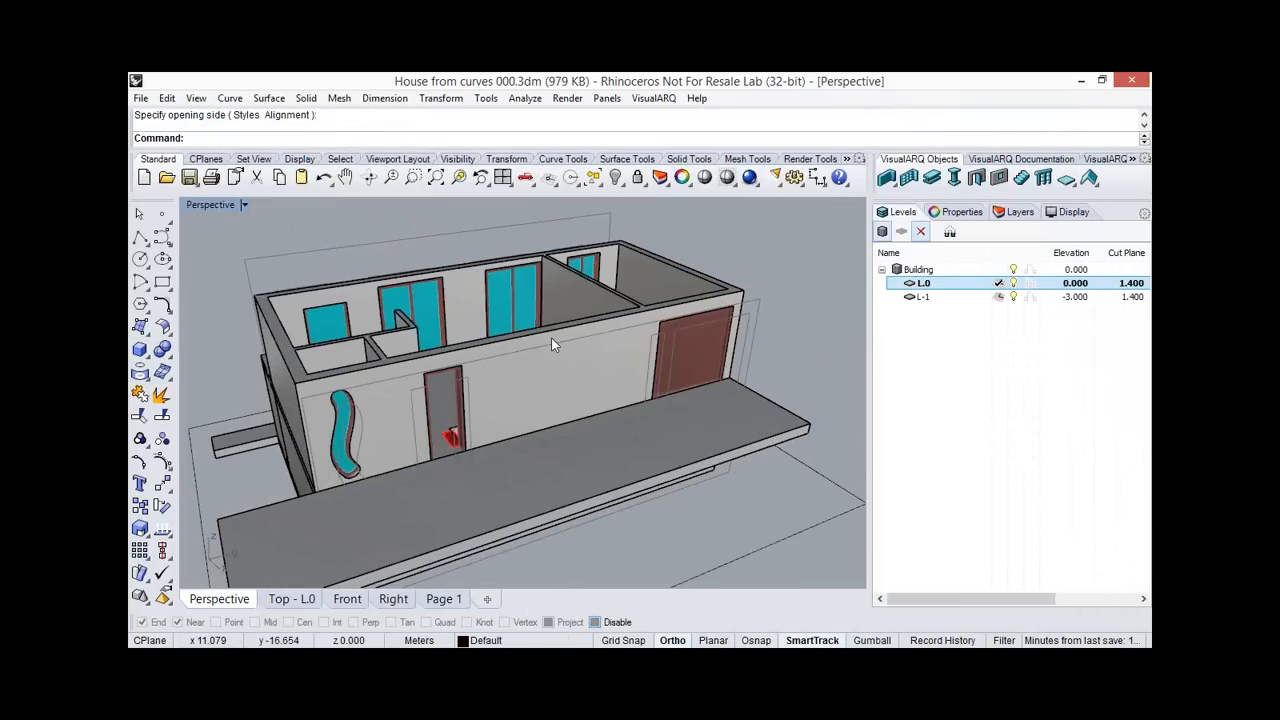
{"action": "right_click_drag", "start_coordinate": [551, 337], "coordinate": [534, 401]}
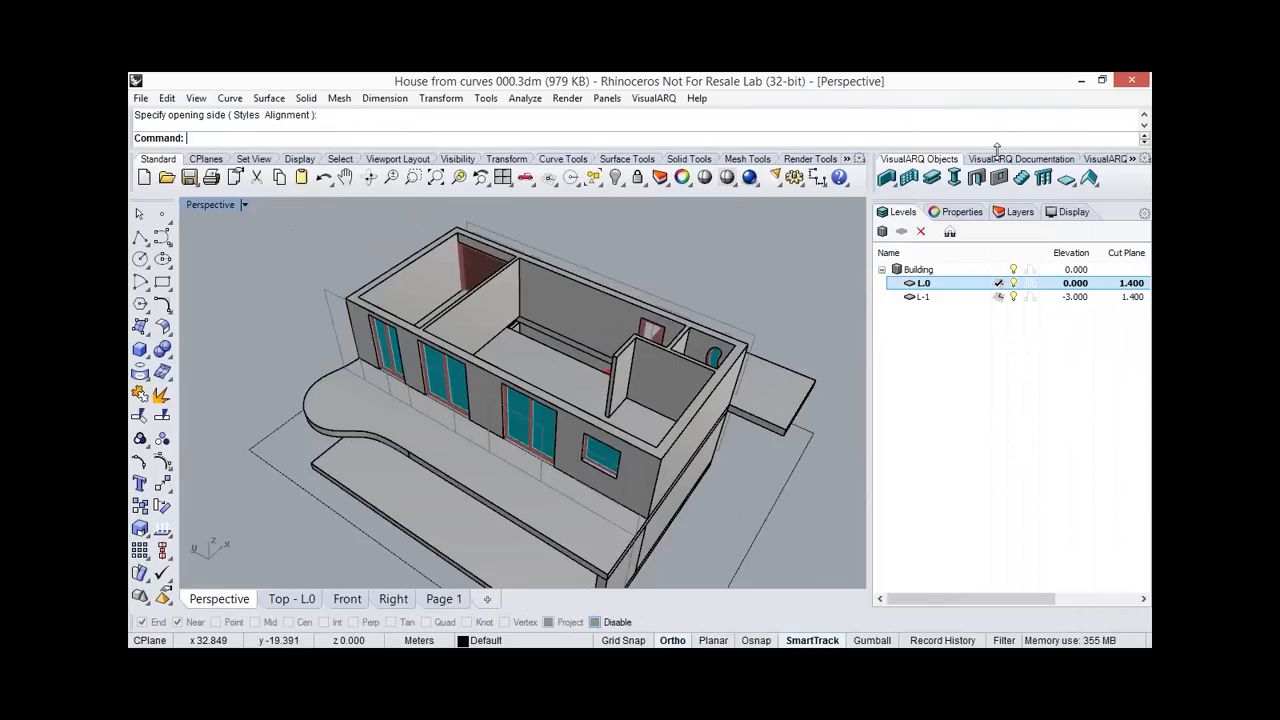
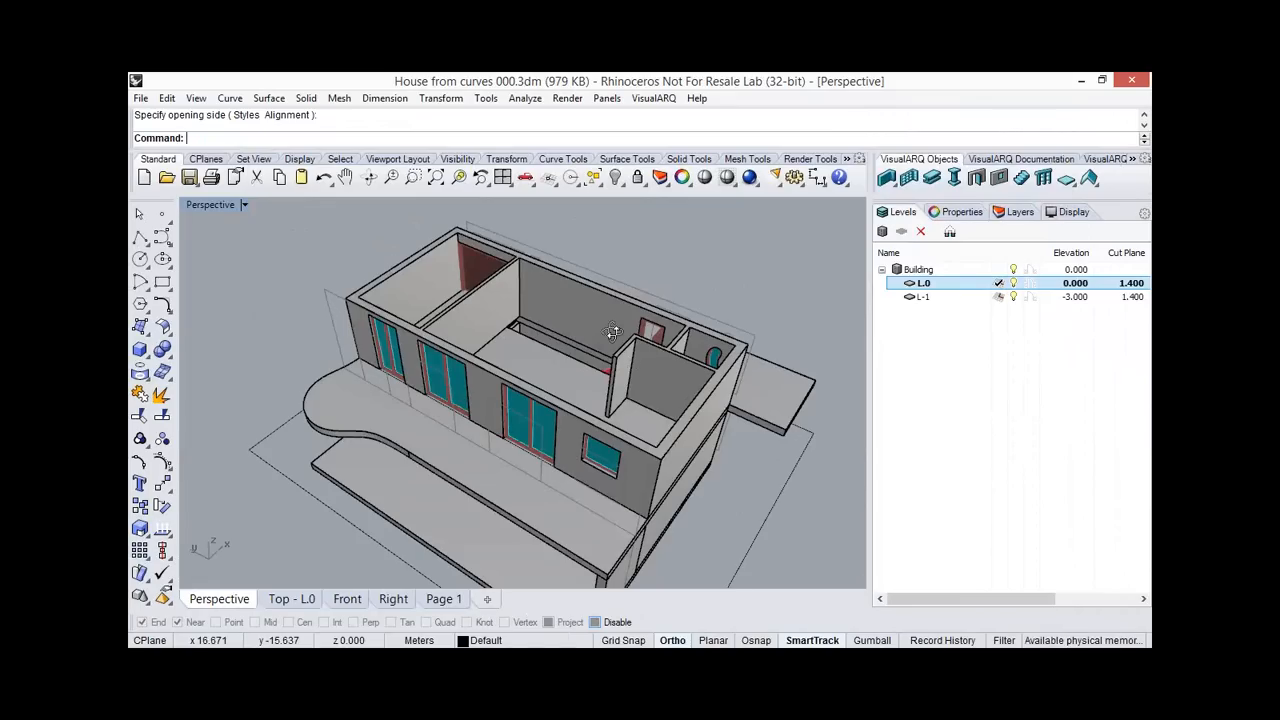
{"action": "right_click_drag", "start_coordinate": [613, 332], "coordinate": [616, 336]}
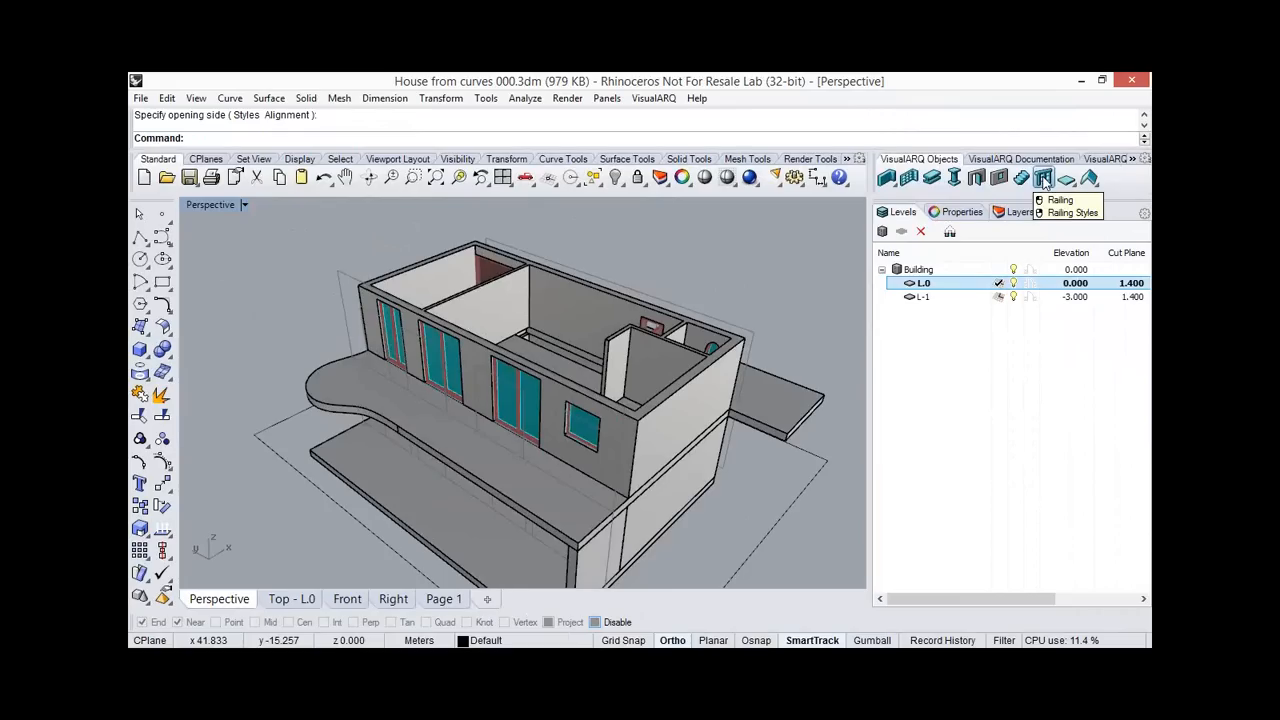
{"action": "left_click", "coordinate": [1045, 182]}
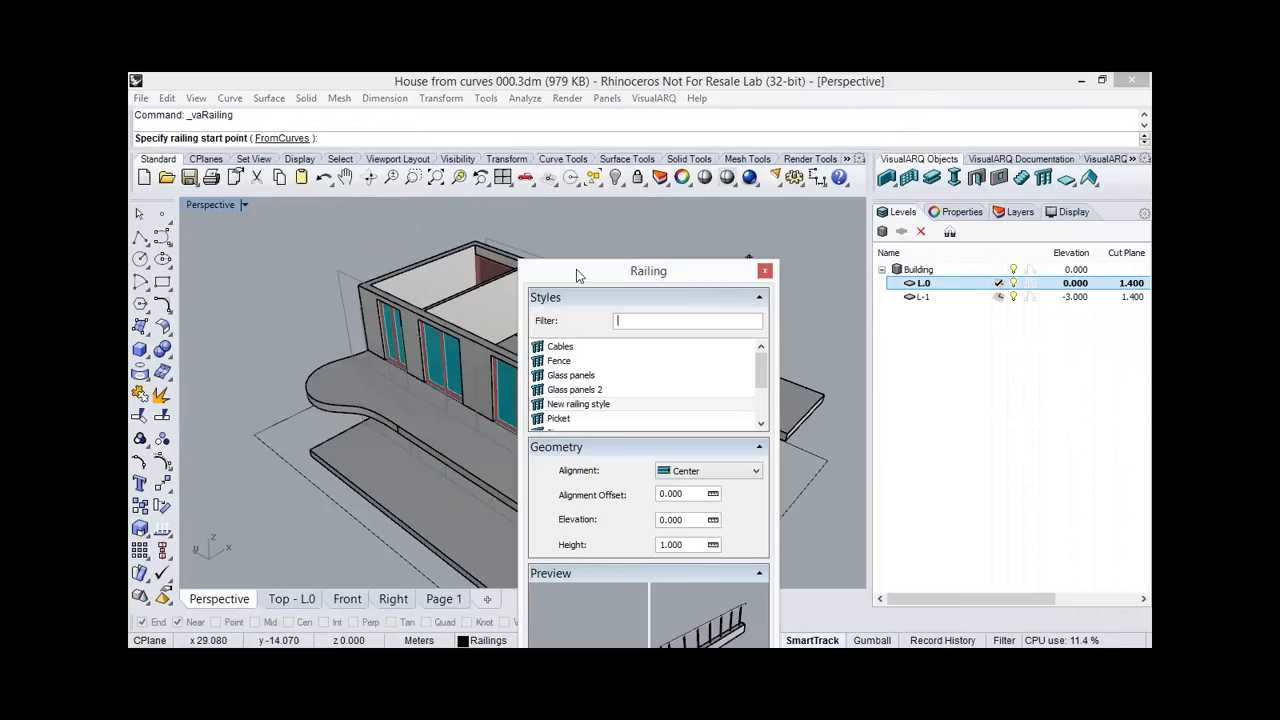
{"action": "left_click_drag", "start_coordinate": [576, 269], "coordinate": [185, 150]}
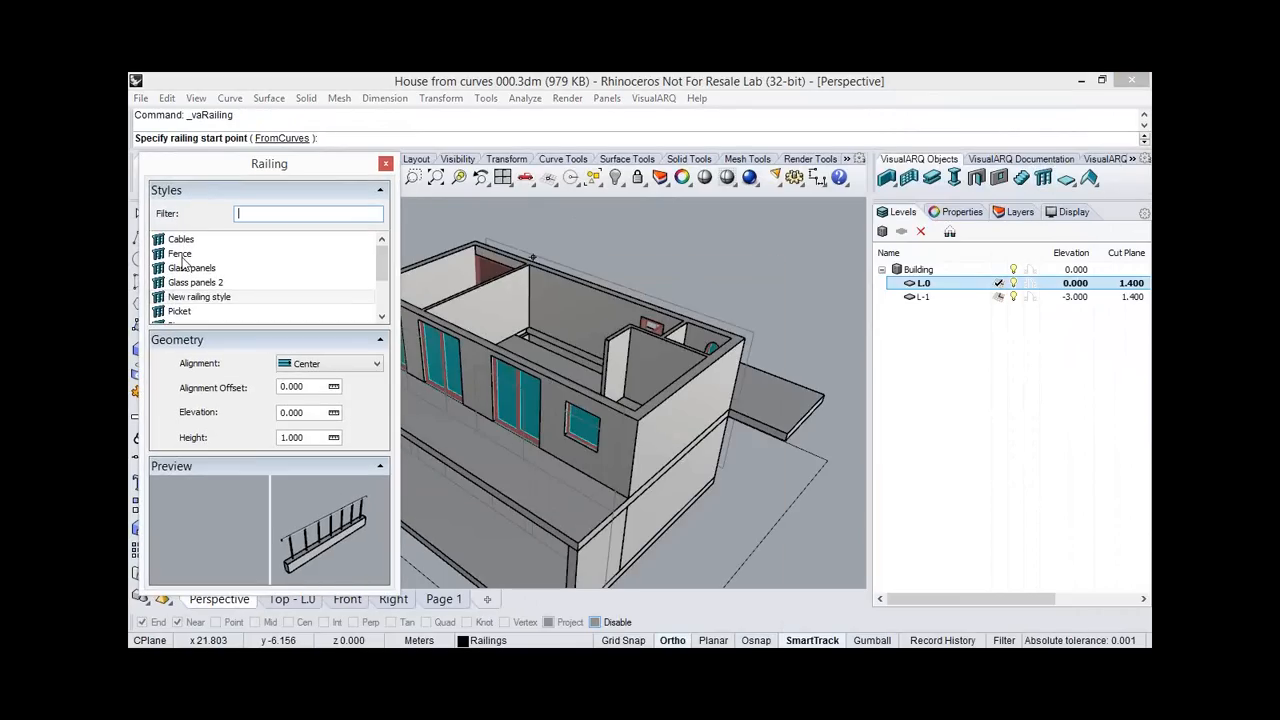
{"action": "left_click", "coordinate": [181, 257]}
{"action": "left_click", "coordinate": [183, 268]}
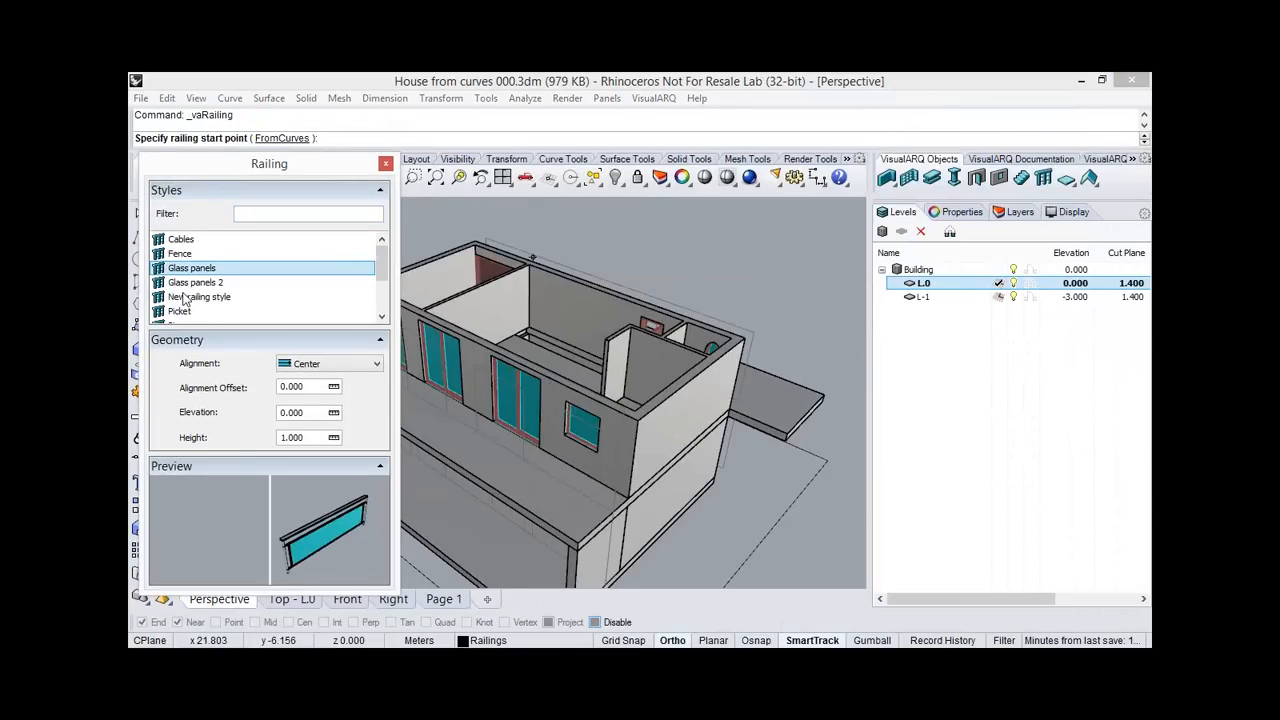
{"action": "left_click", "coordinate": [184, 283]}
{"action": "left_click", "coordinate": [190, 297]}
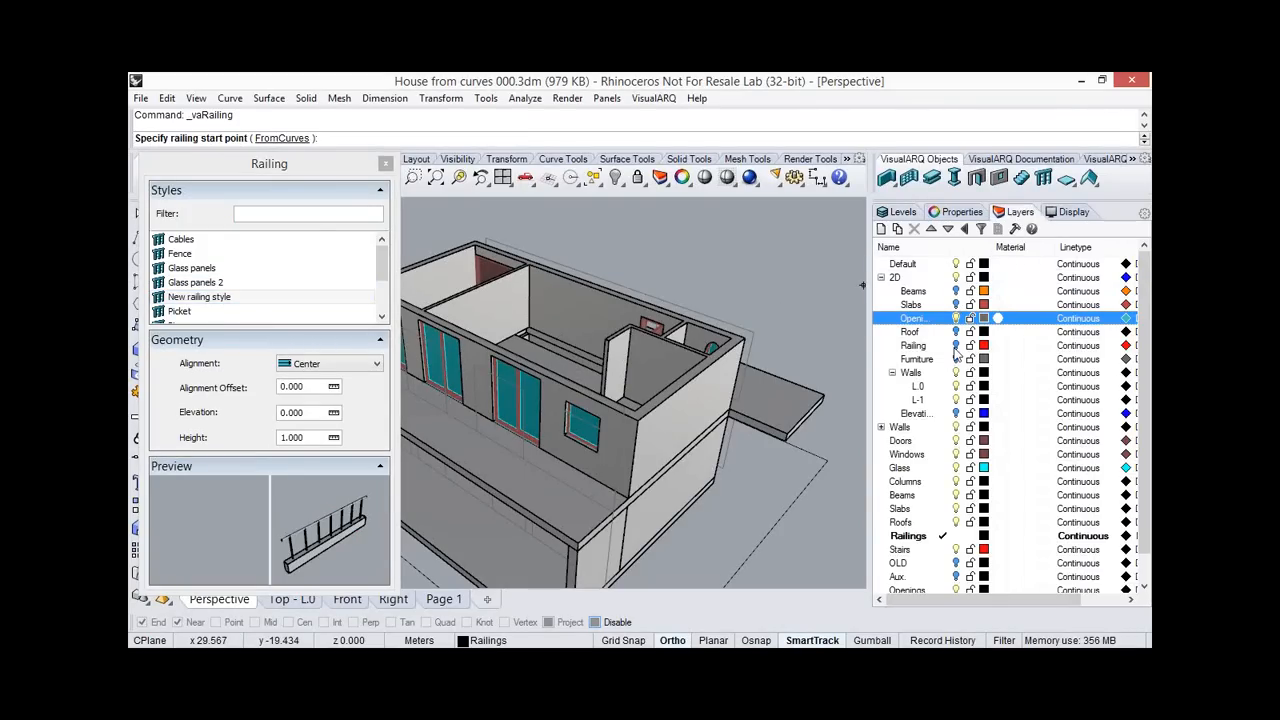
Show the 2D Railing layer and hide the 2D Openings layer.
{"action": "left_click", "coordinate": [955, 345]}
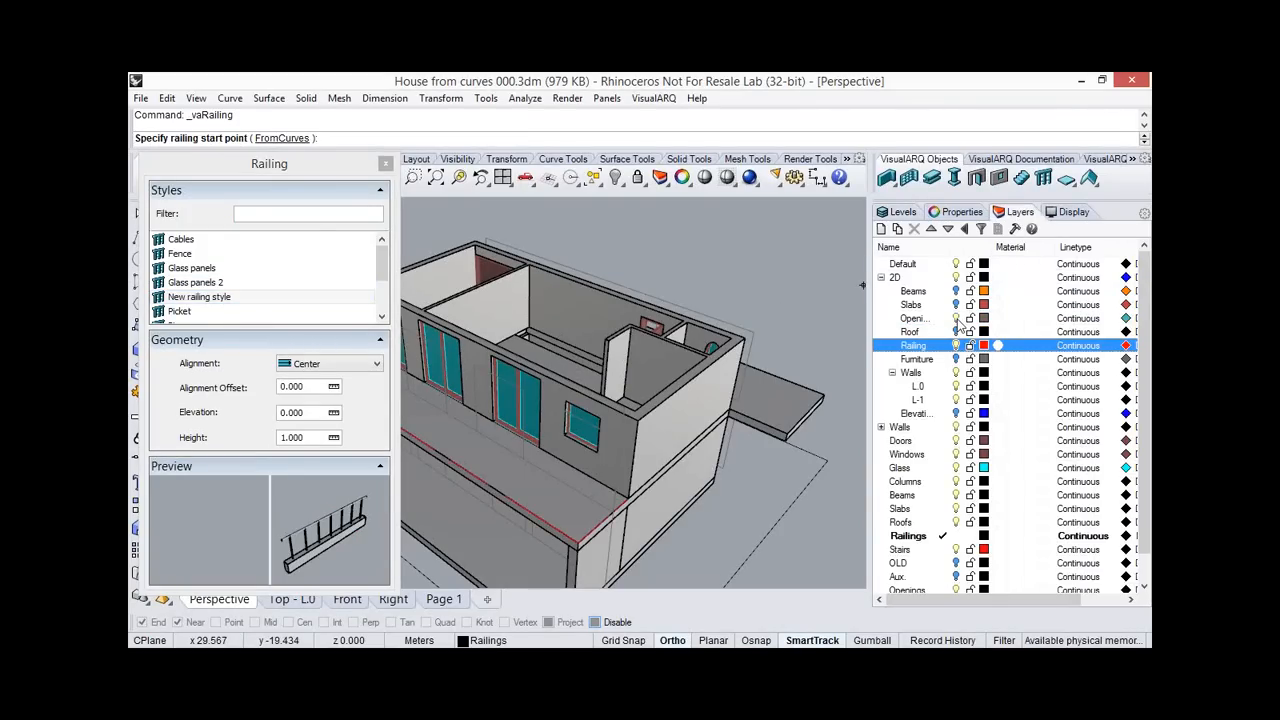
{"action": "left_click", "coordinate": [958, 320]}
{"action": "right_click_drag", "start_coordinate": [710, 366], "coordinate": [373, 324]}
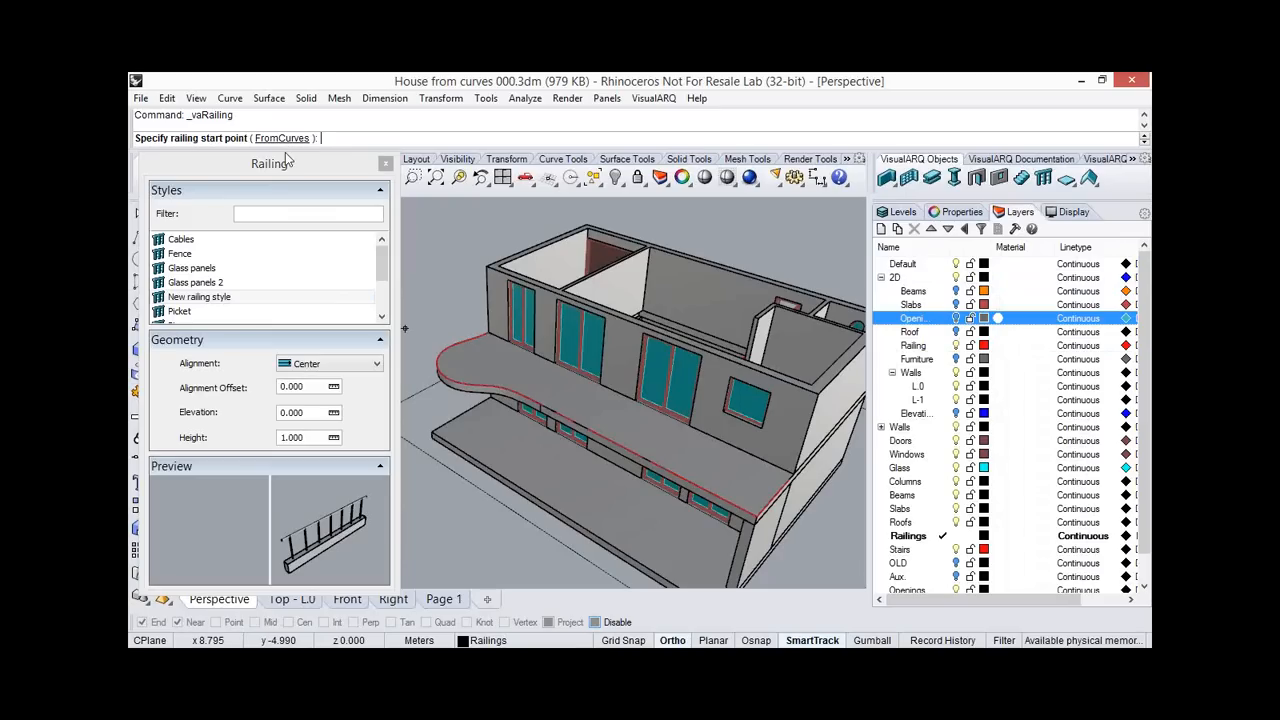
Create the railing from the curve along the edge of the curved balcony slab.
{"action": "key", "text": "Return"}
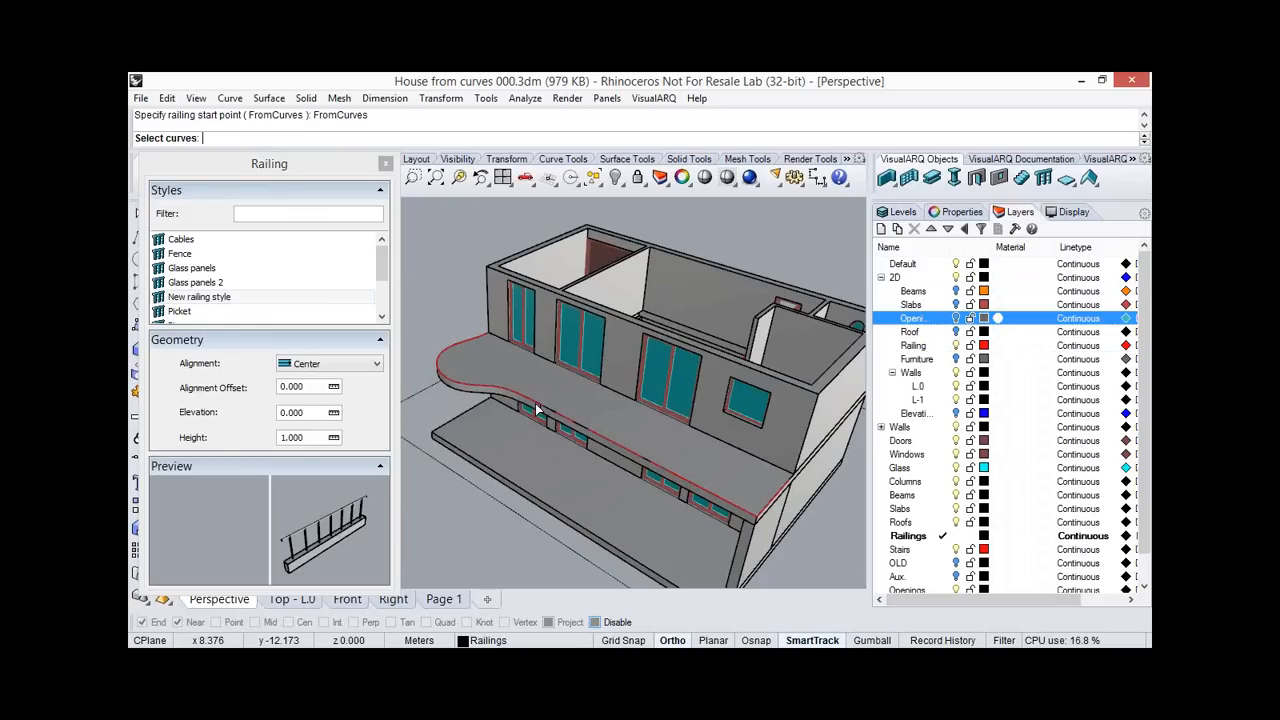
{"action": "left_click", "coordinate": [535, 403]}
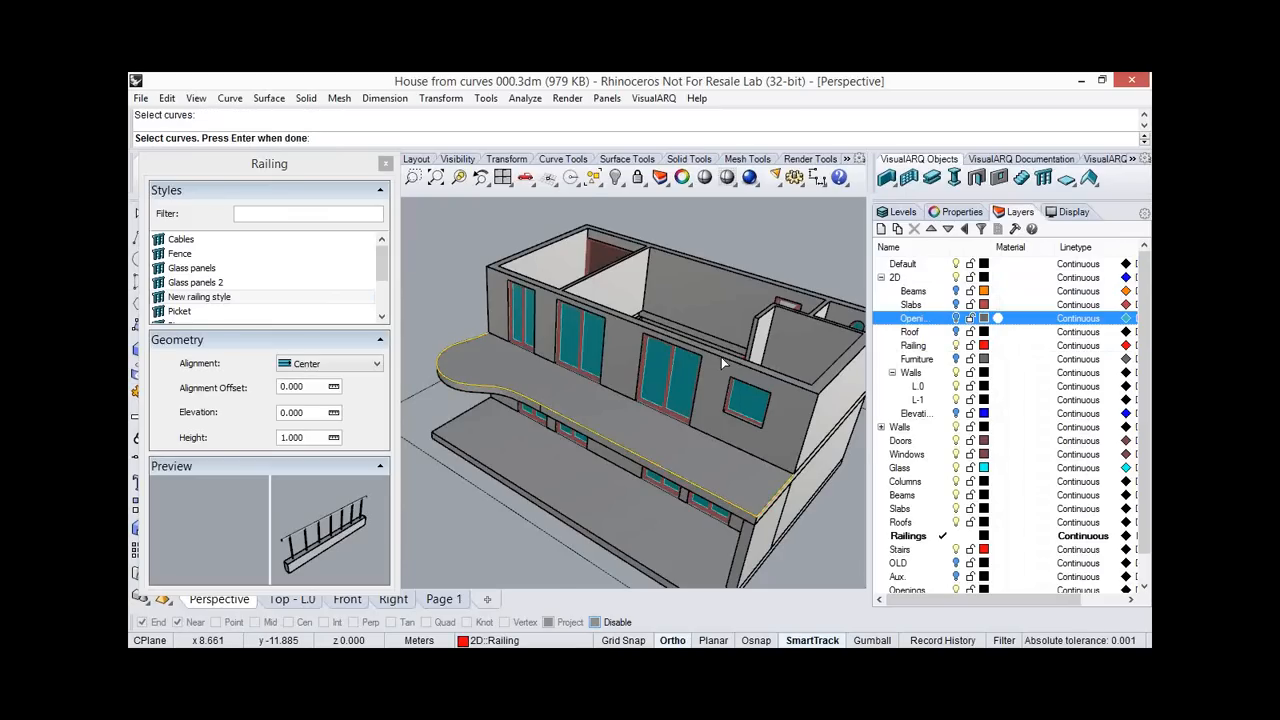
{"action": "key", "text": "Return"}
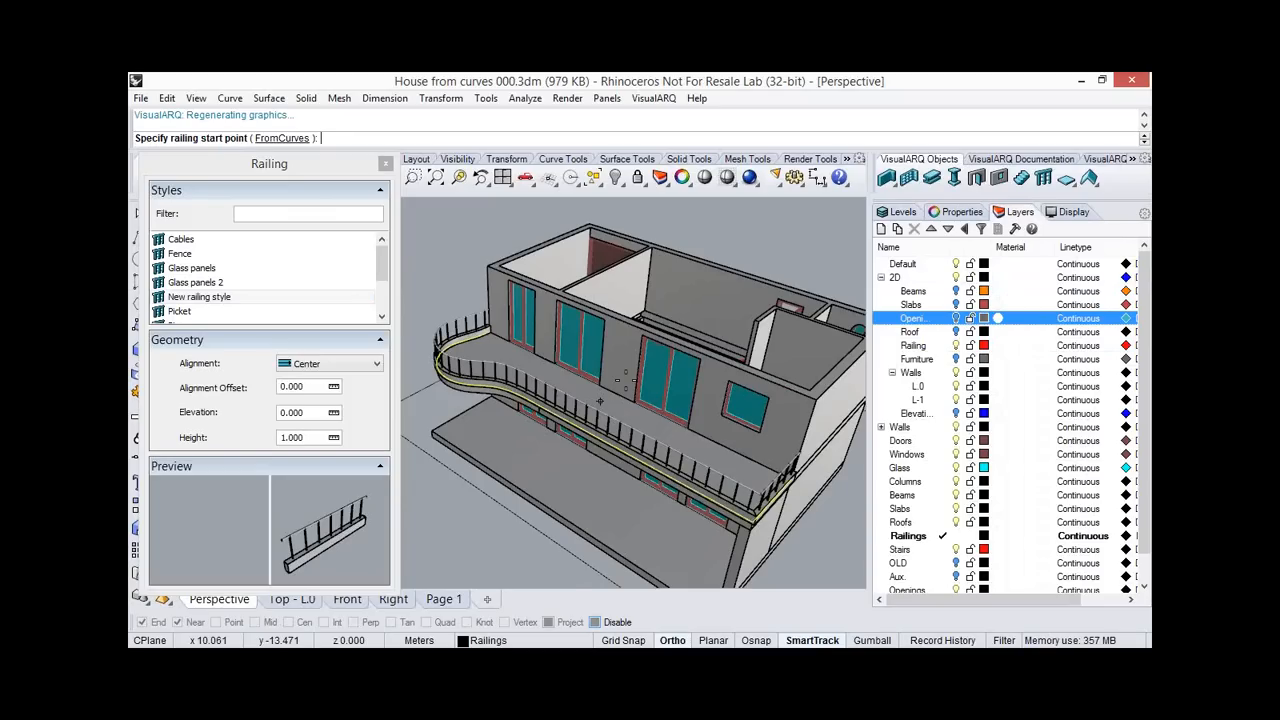
Create a Glass panels railing from the straight curve beside the interior stair opening.
{"action": "right_click_drag", "start_coordinate": [600, 401], "coordinate": [582, 440]}
{"action": "left_click", "coordinate": [202, 271]}
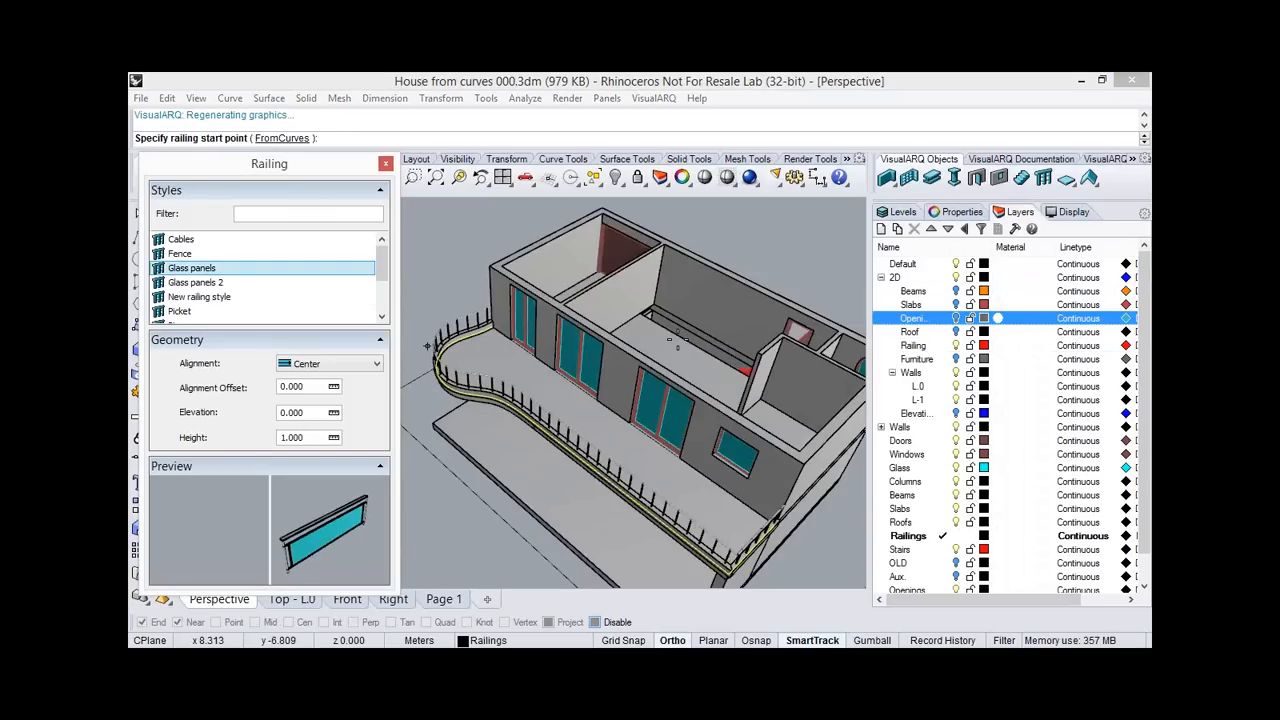
{"action": "left_click", "coordinate": [283, 138]}
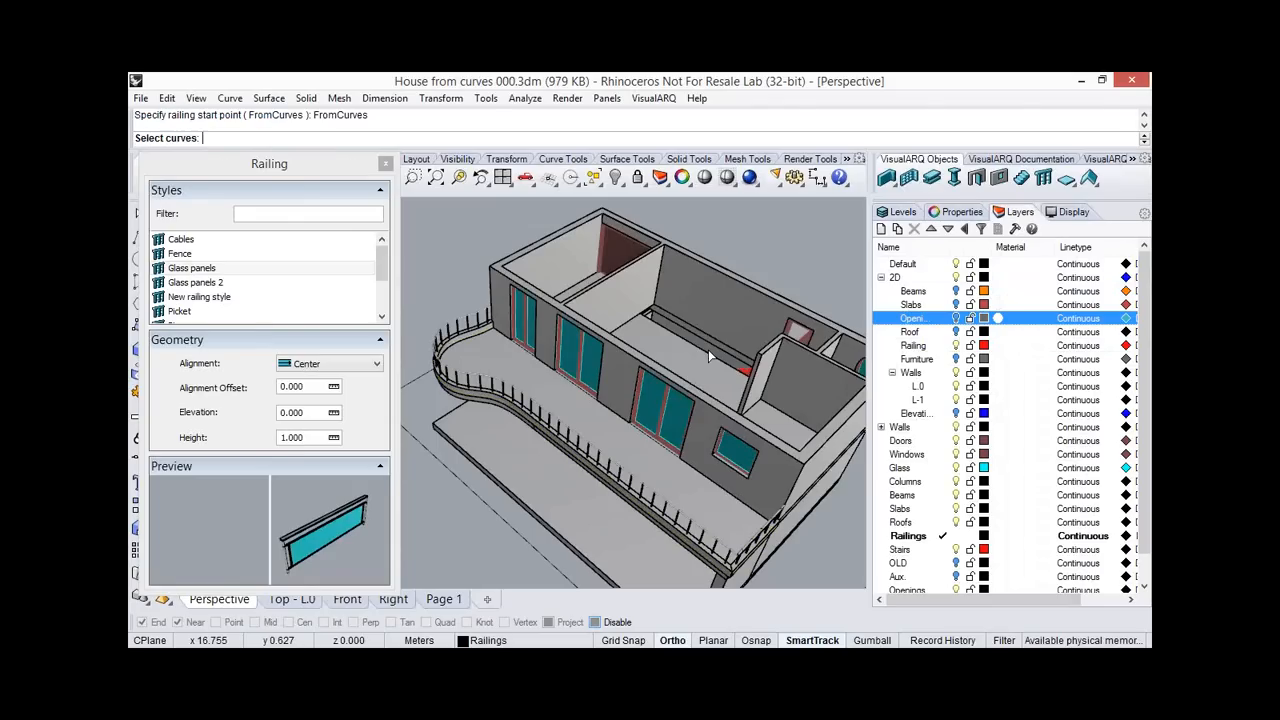
{"action": "left_click", "coordinate": [705, 348]}
{"action": "key", "text": "Return"}
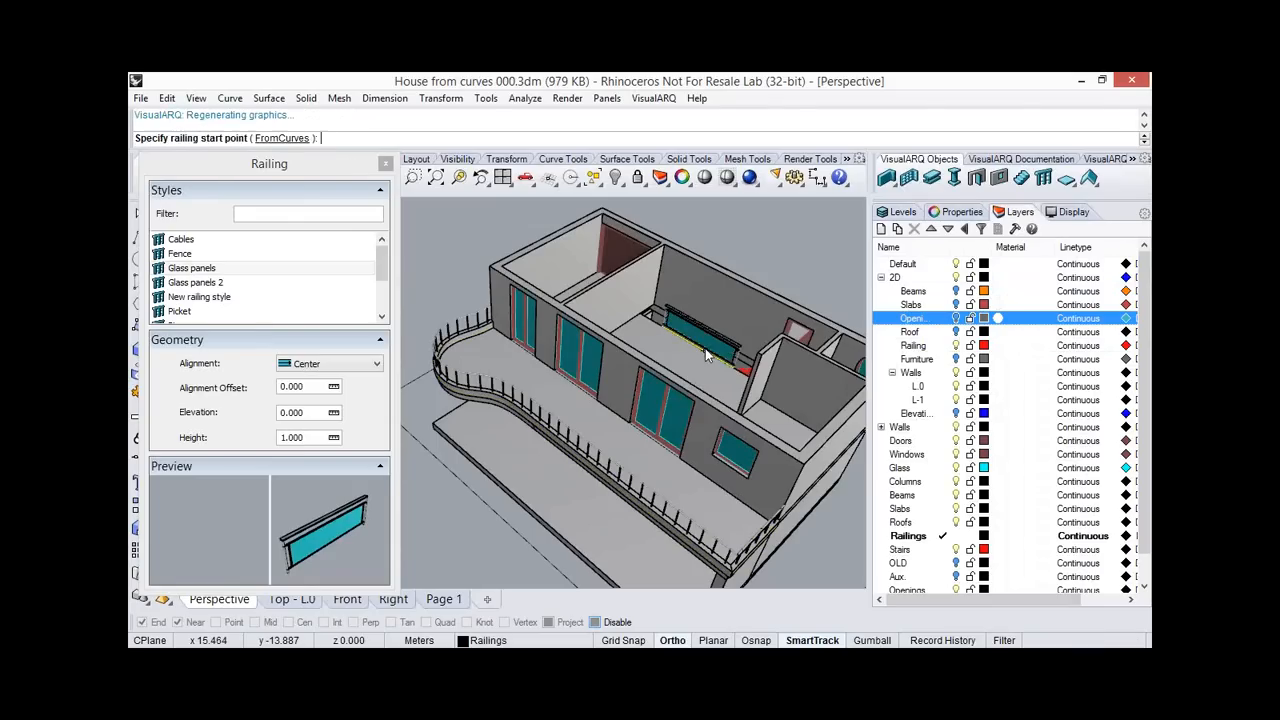
{"action": "key", "text": "Return"}
Move the glass railing along the stair opening's edge until its end meets the partition wall.
{"action": "scroll", "coordinate": [708, 335], "scroll_direction": "up", "scroll_amount": 5}
{"action": "left_click", "coordinate": [720, 374]}
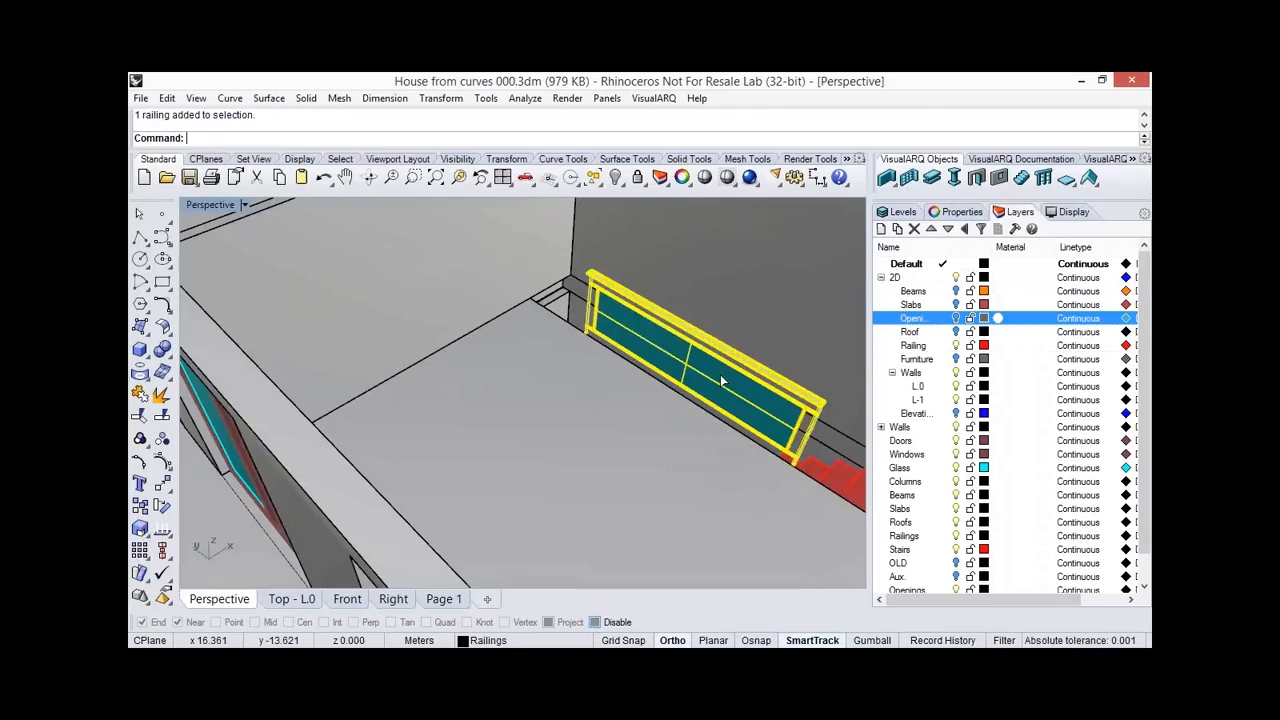
{"action": "right_click_drag", "start_coordinate": [612, 378], "coordinate": [586, 333]}
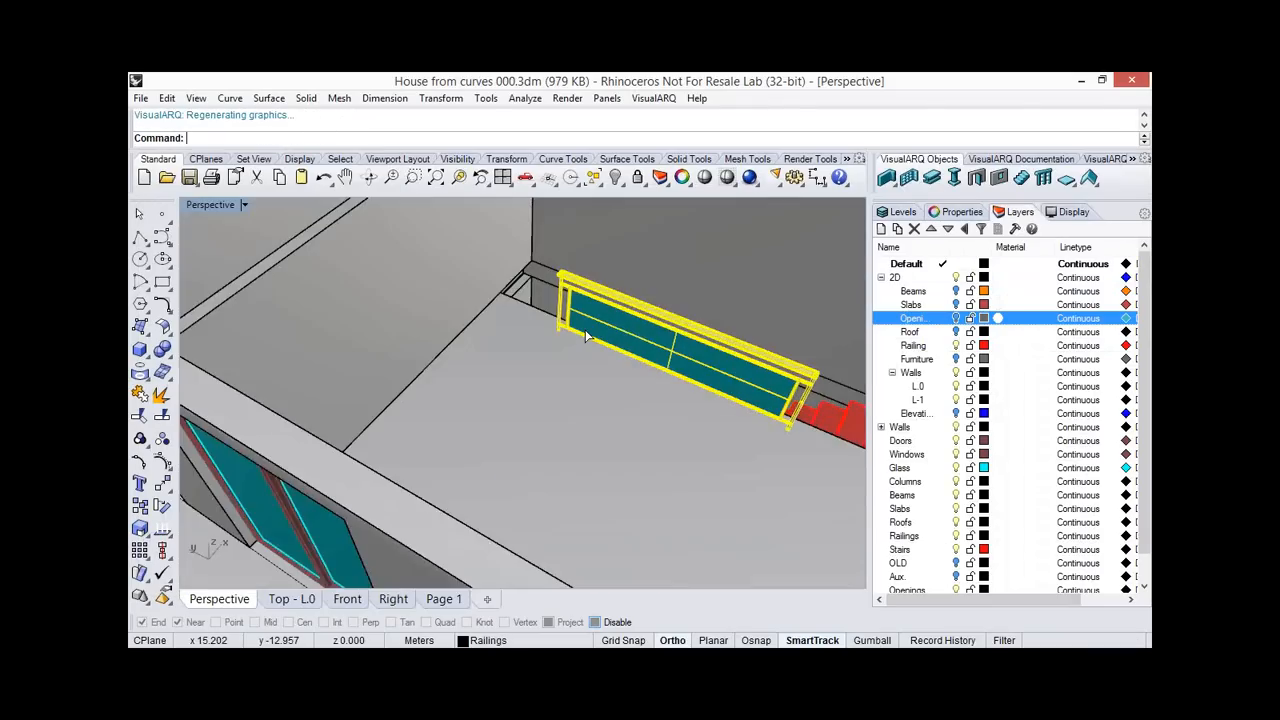
{"action": "left_click_drag", "start_coordinate": [586, 336], "coordinate": [510, 337]}
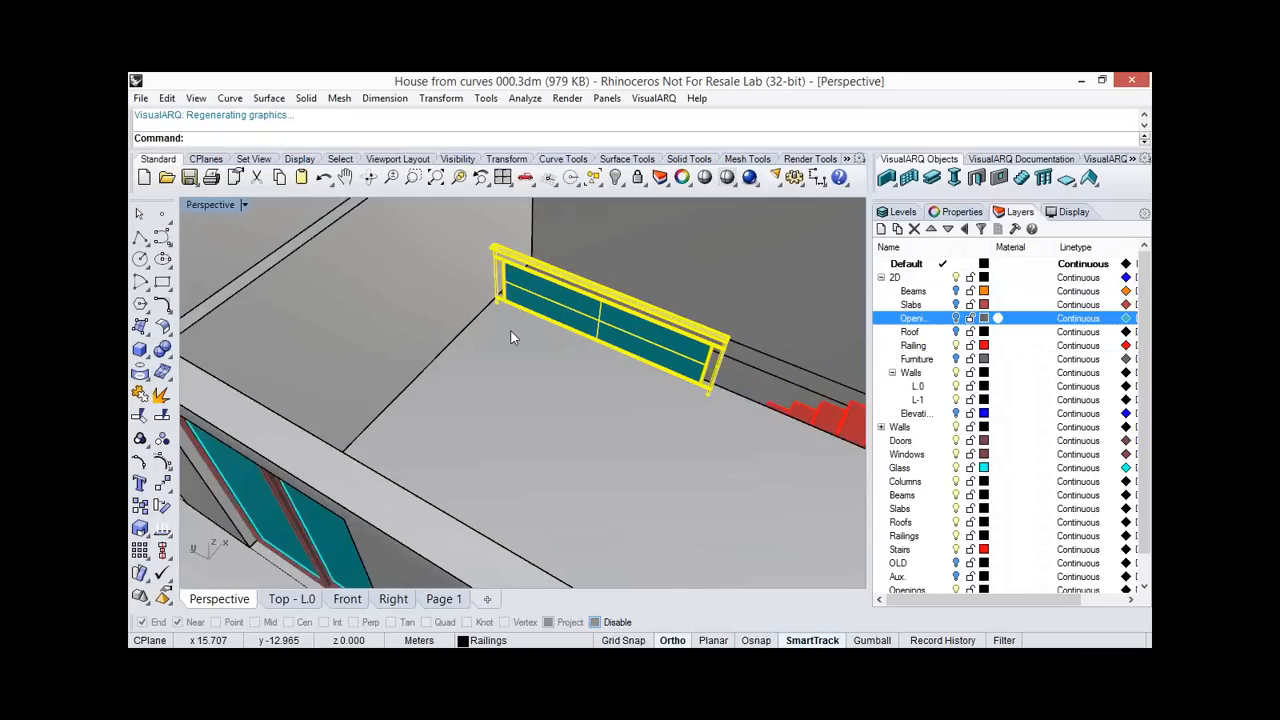
Turn on the control points of the glass railing beside the interior stair opening.
{"action": "right_click_drag", "start_coordinate": [511, 337], "coordinate": [440, 360]}
{"action": "left_click", "coordinate": [162, 461]}
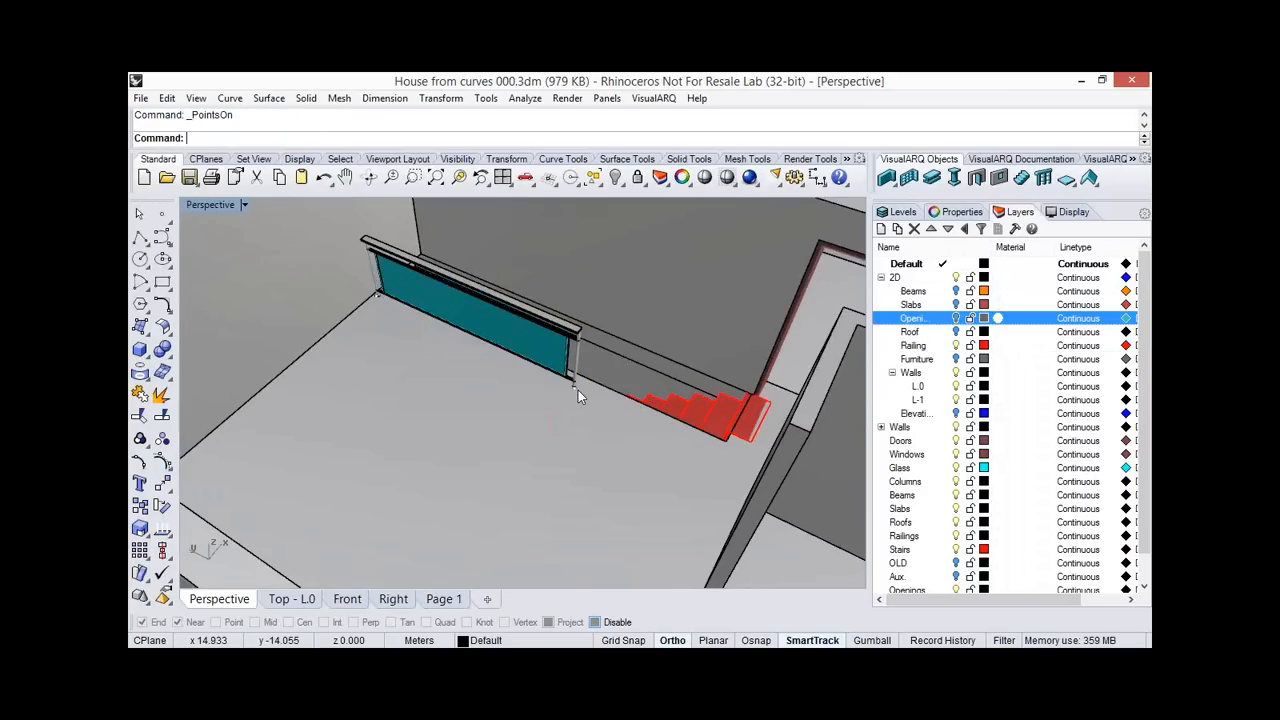
{"action": "left_click", "coordinate": [575, 391]}
{"action": "double_click", "coordinate": [574, 389]}
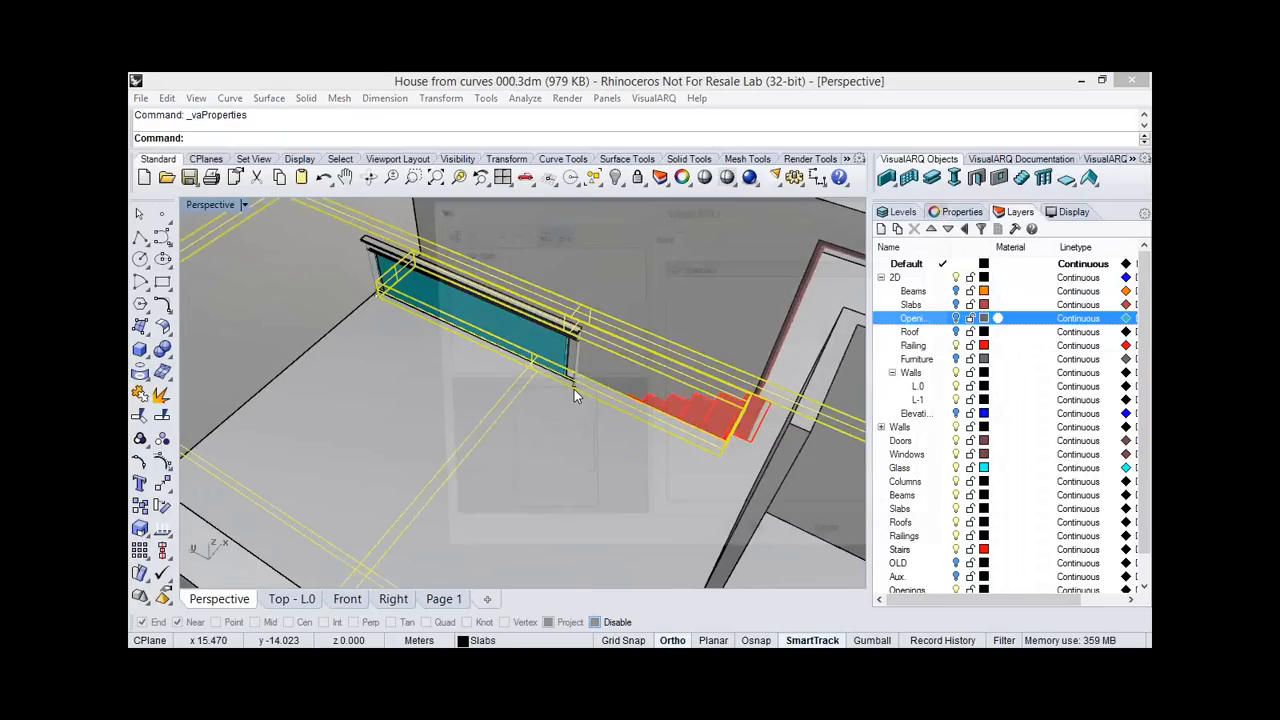
{"action": "key", "text": "Escape"}
{"action": "key", "text": "Escape"}
{"action": "left_click", "coordinate": [575, 392]}
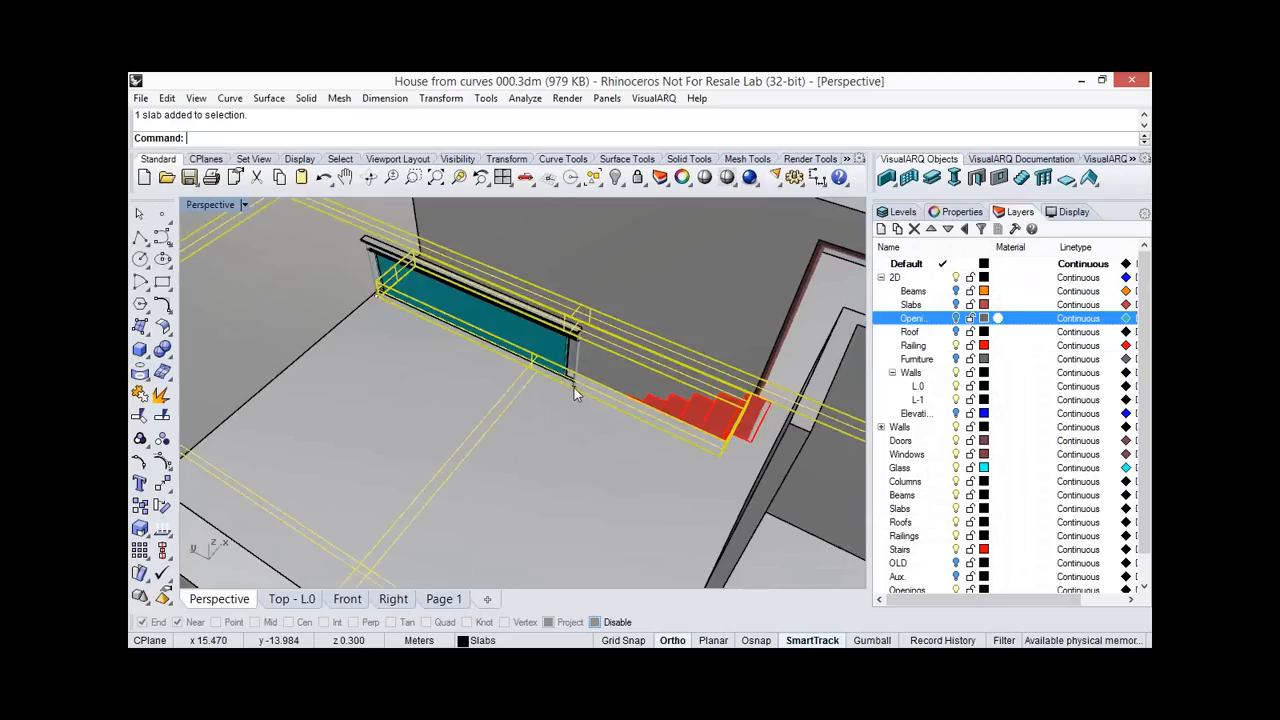
{"action": "key", "text": "Escape"}
Stretch the glass railing by moving its free-end path control point along the stair opening to the far edge by the stair.
{"action": "scroll", "coordinate": [576, 389], "scroll_direction": "up", "scroll_amount": 3}
{"action": "left_click", "coordinate": [576, 389]}
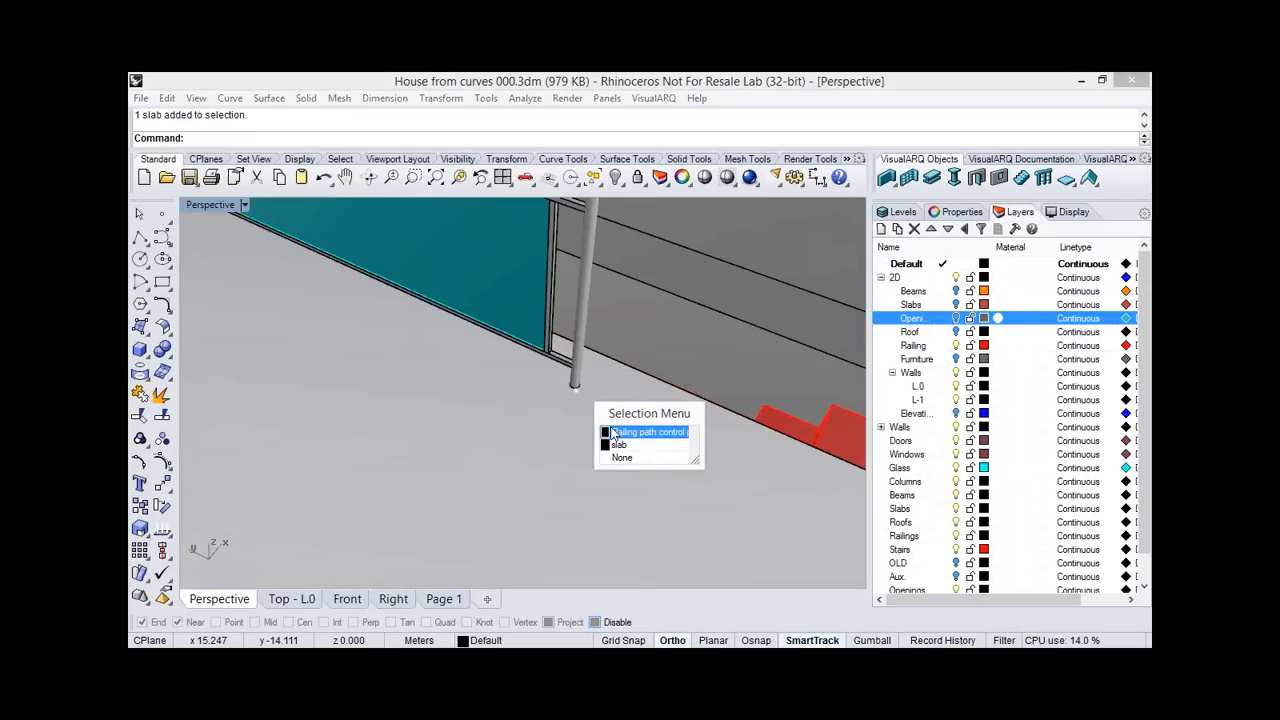
{"action": "left_click", "coordinate": [612, 434]}
{"action": "scroll", "coordinate": [611, 431], "scroll_direction": "down", "scroll_amount": 6}
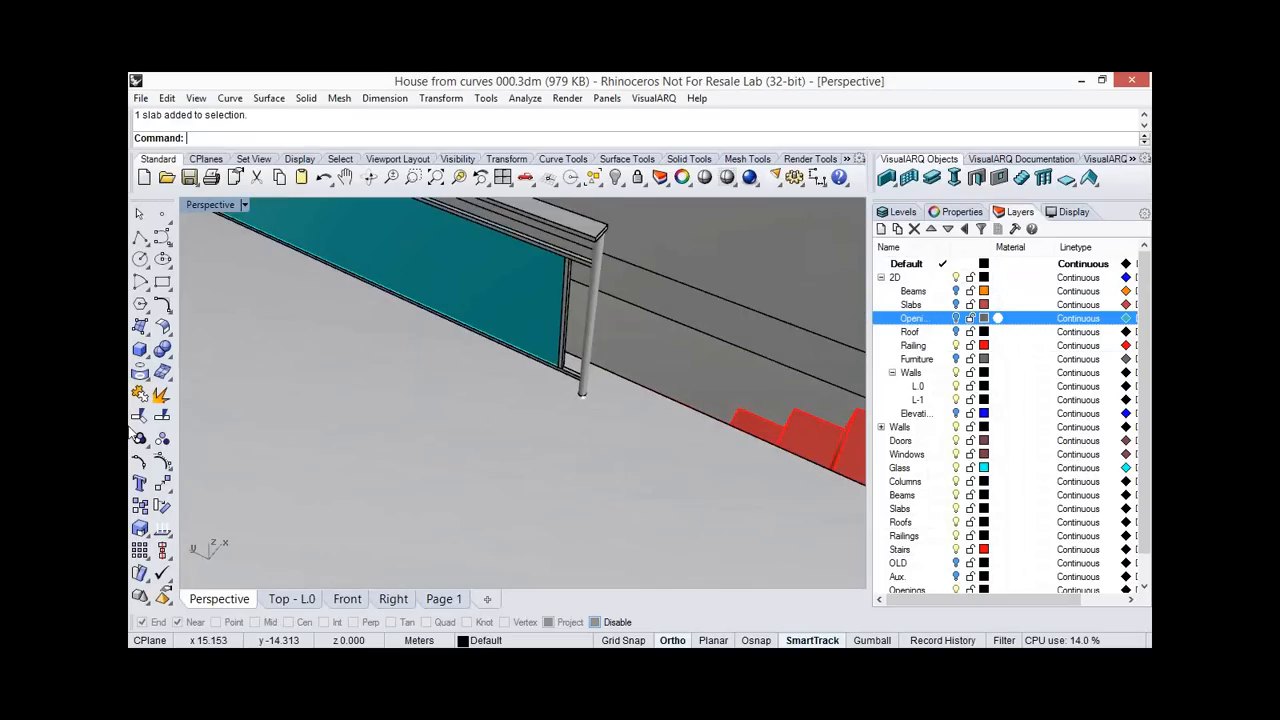
{"action": "left_click", "coordinate": [163, 483]}
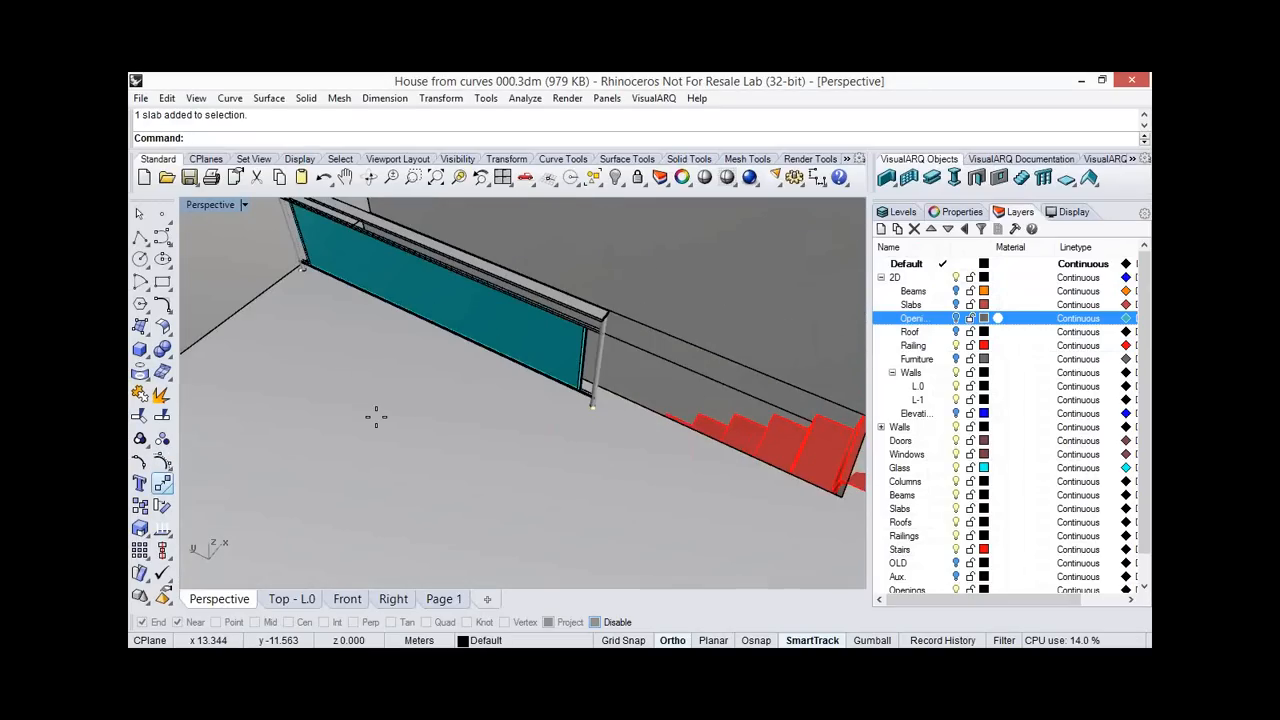
{"action": "left_click", "coordinate": [375, 418]}
{"action": "left_click", "coordinate": [591, 514]}
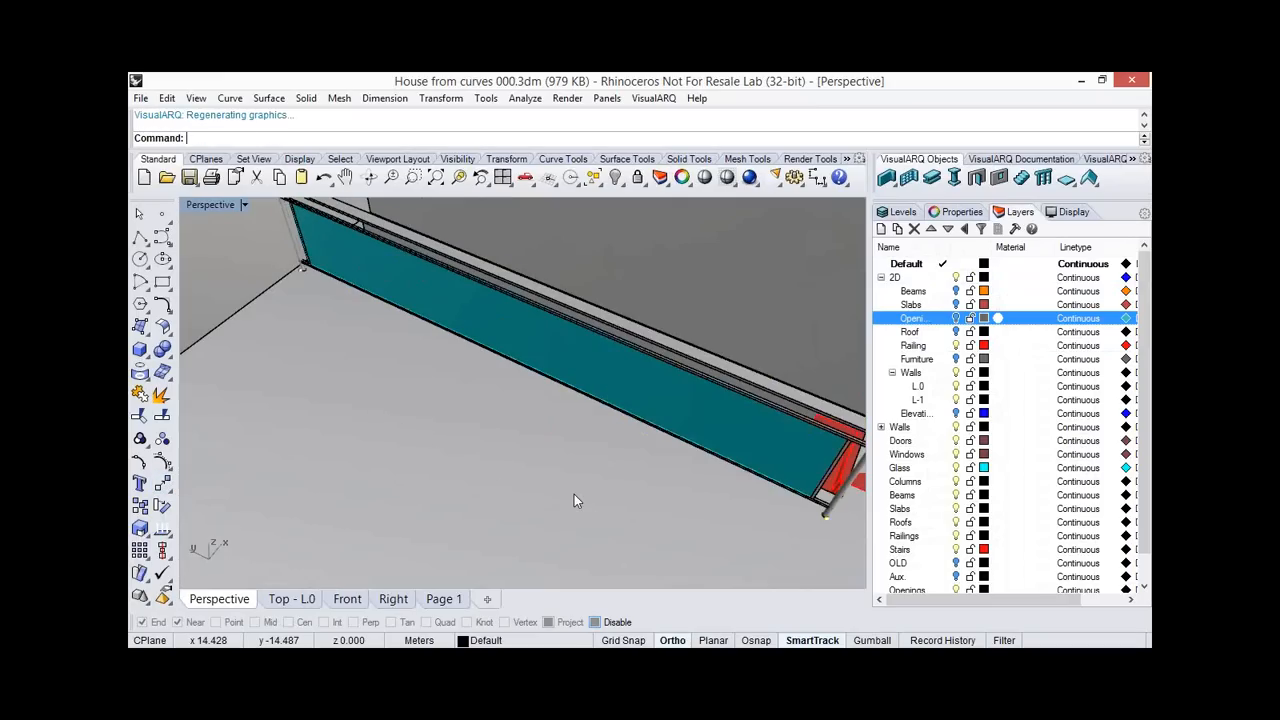
Hide the 2D Railing layer and show the 2D Roof layer.
{"action": "scroll", "coordinate": [574, 501], "scroll_direction": "down", "scroll_amount": 5}
{"action": "scroll", "coordinate": [585, 345], "scroll_direction": "down", "scroll_amount": 2}
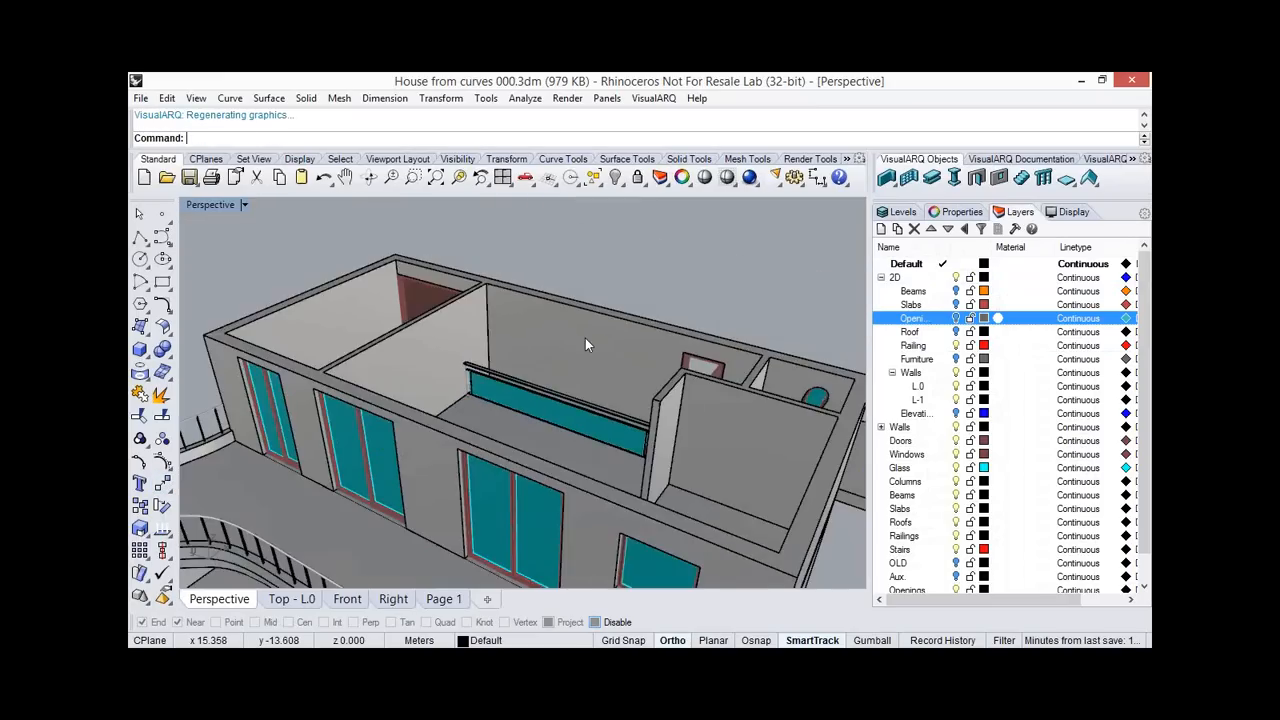
{"action": "scroll", "coordinate": [585, 345], "scroll_direction": "down", "scroll_amount": 3}
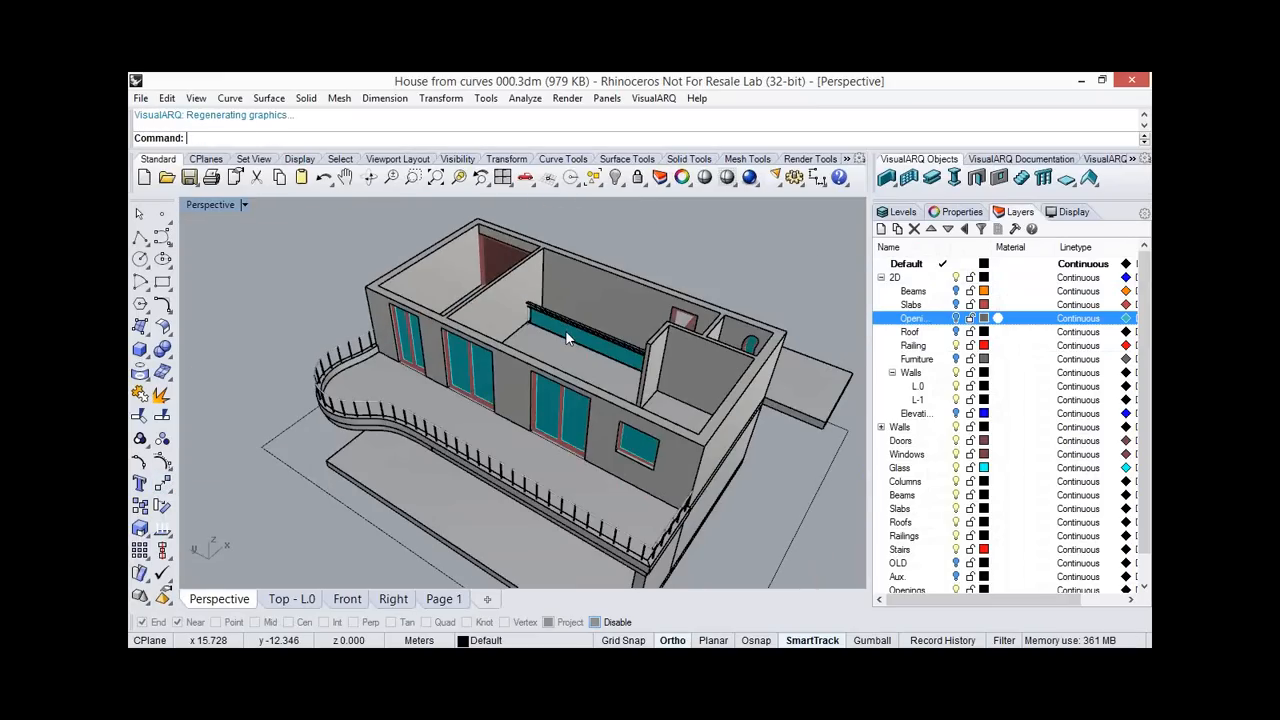
{"action": "scroll", "coordinate": [568, 332], "scroll_direction": "down", "scroll_amount": 2}
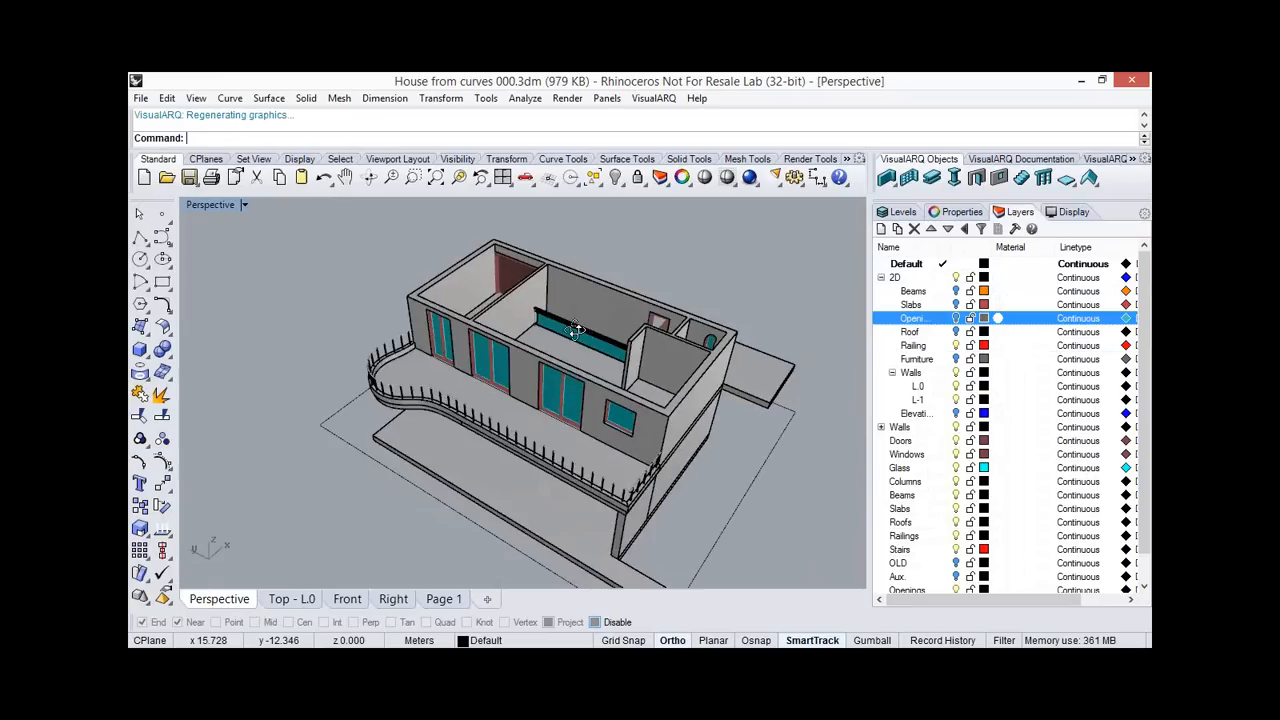
{"action": "right_click_drag", "start_coordinate": [574, 329], "coordinate": [591, 322]}
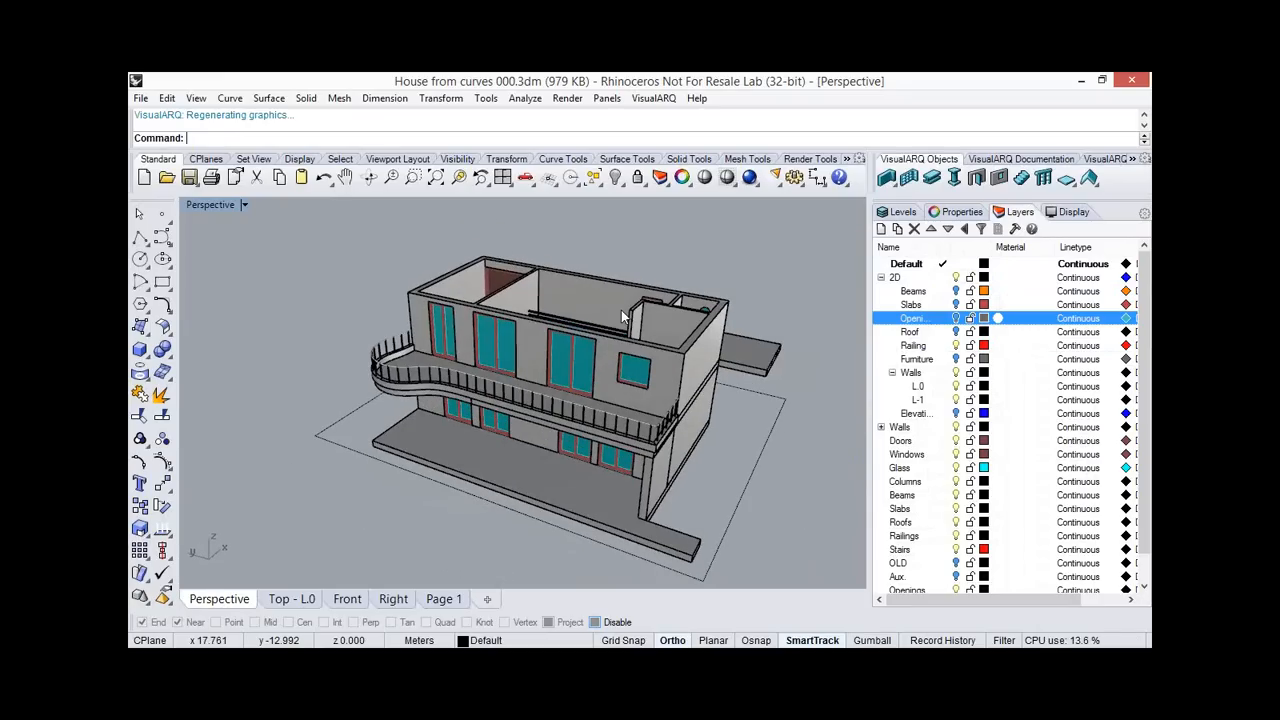
{"action": "right_click_drag", "start_coordinate": [621, 310], "coordinate": [838, 291]}
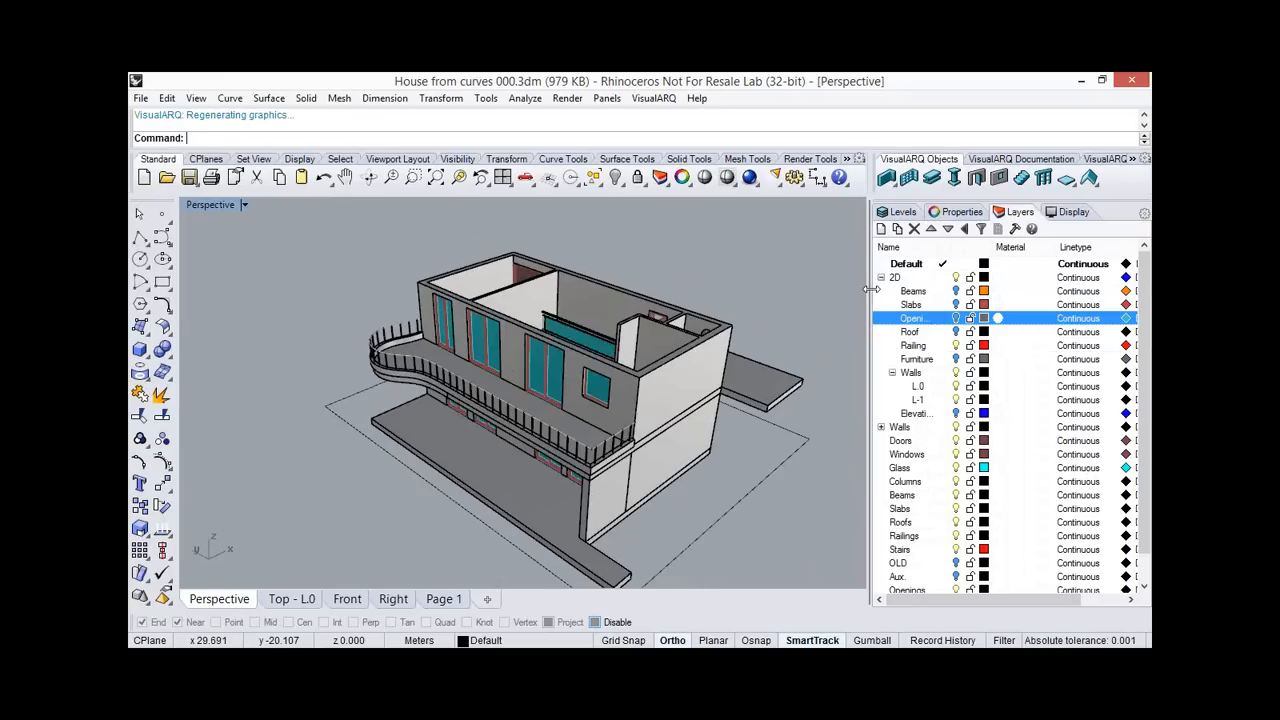
{"action": "right_click_drag", "start_coordinate": [666, 392], "coordinate": [684, 380]}
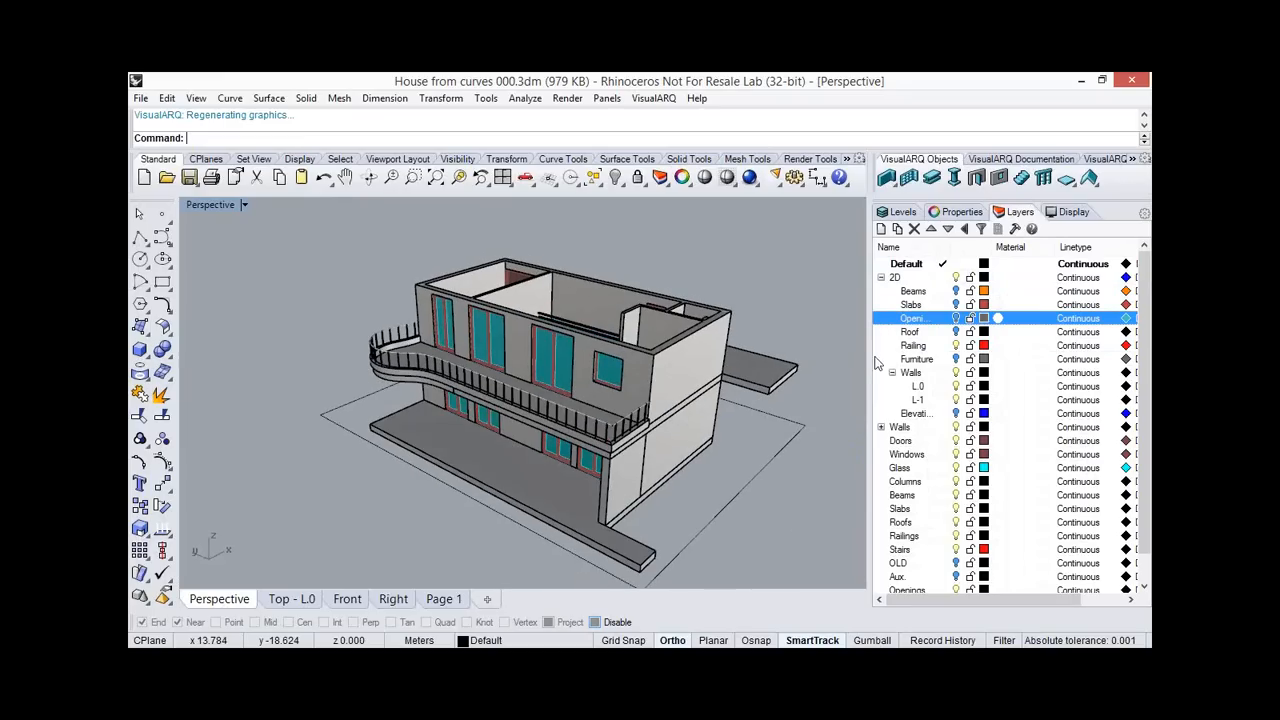
{"action": "left_click", "coordinate": [958, 345]}
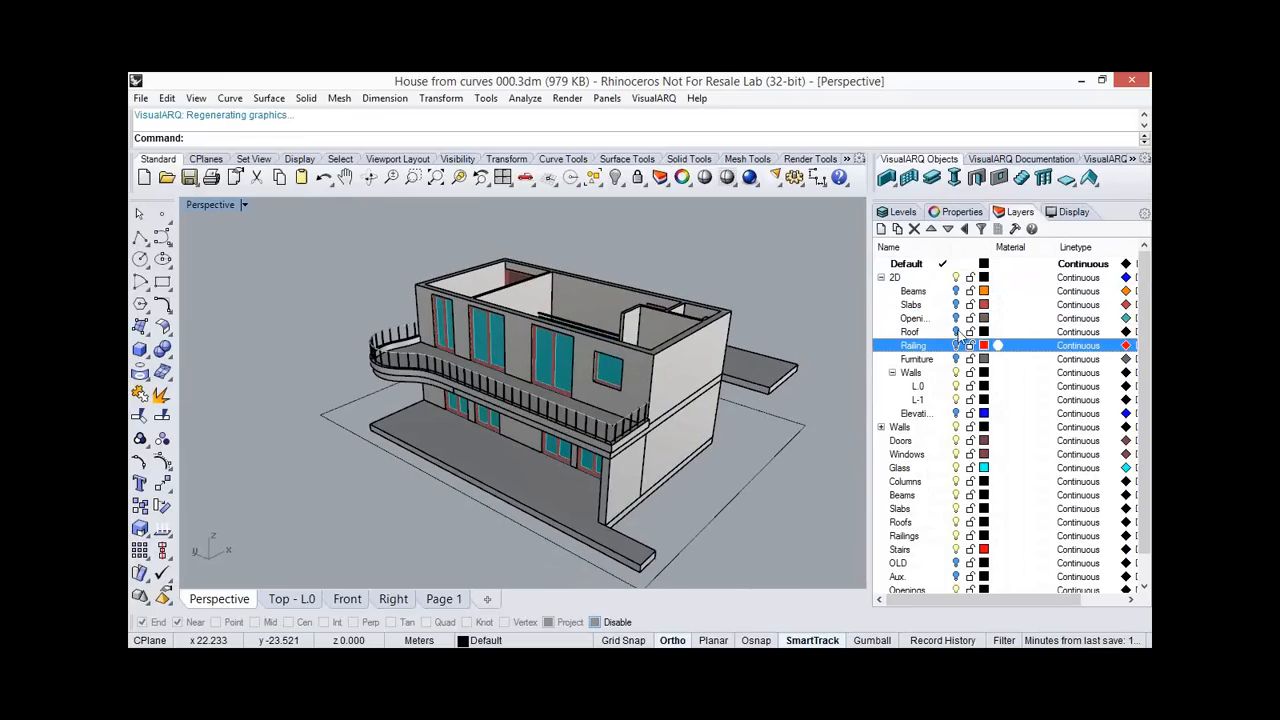
{"action": "left_click", "coordinate": [957, 333]}
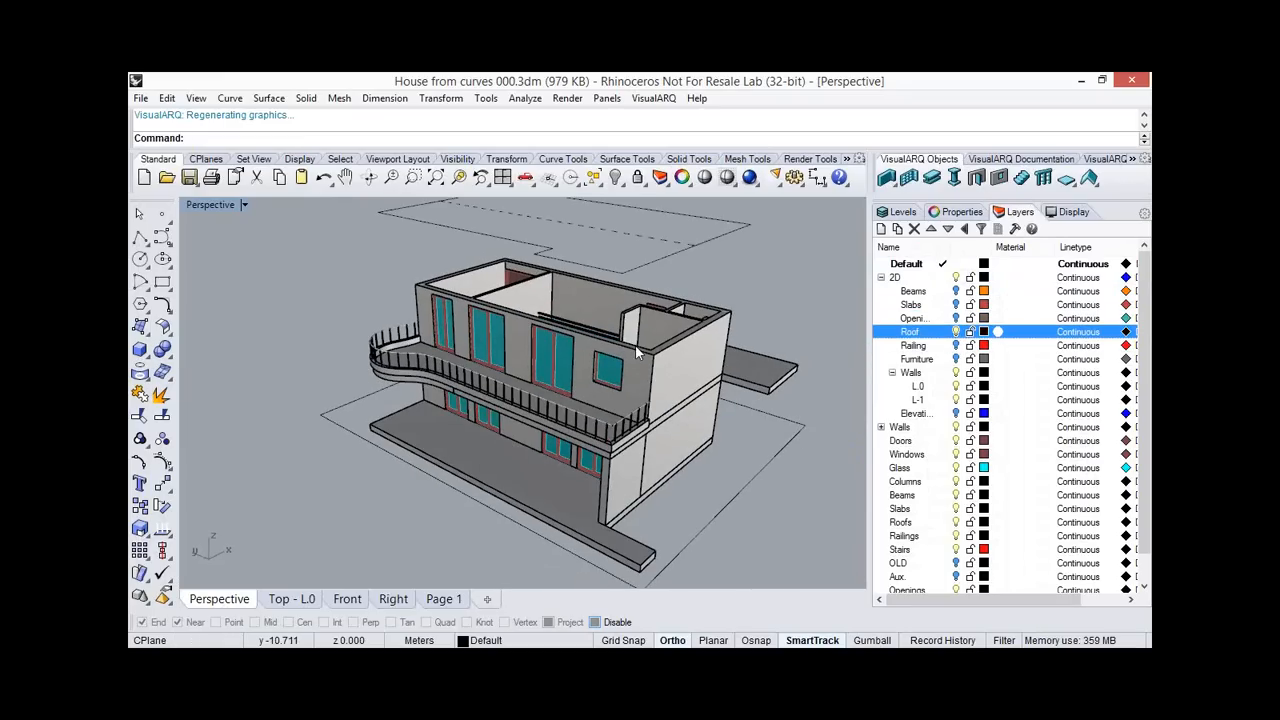
Try a hip roof from the roof boundary curve with a 30° slope and 0.200 m thickness, and delete it.
{"action": "right_click_drag", "start_coordinate": [566, 289], "coordinate": [574, 358], "text": "shift"}
{"action": "scroll", "coordinate": [574, 358], "scroll_direction": "down", "scroll_amount": 2}
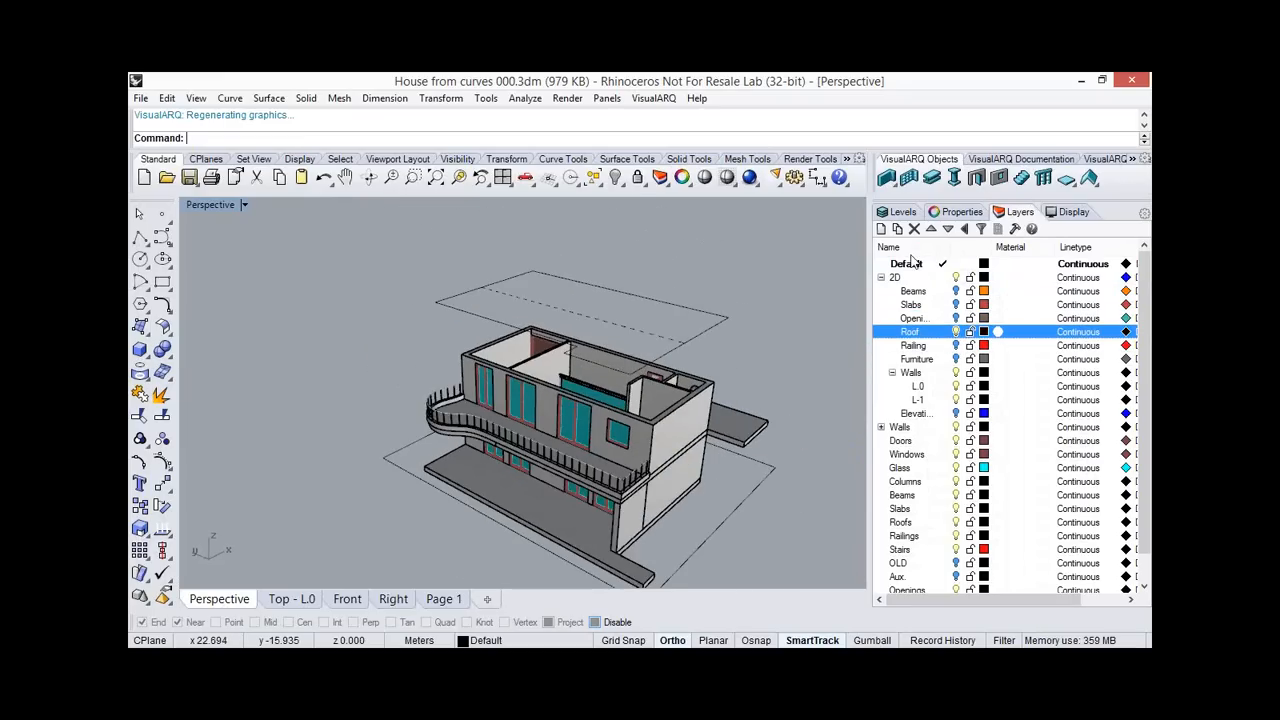
{"action": "left_click", "coordinate": [1089, 180]}
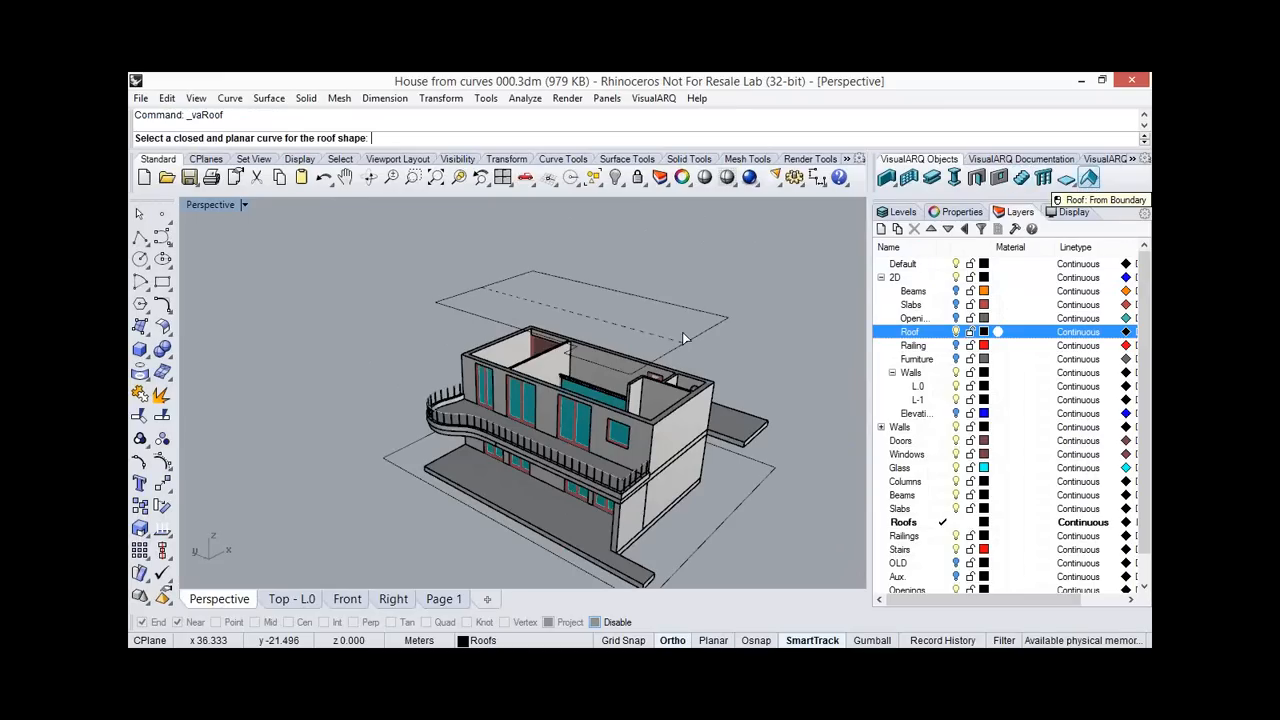
{"action": "left_click", "coordinate": [580, 304]}
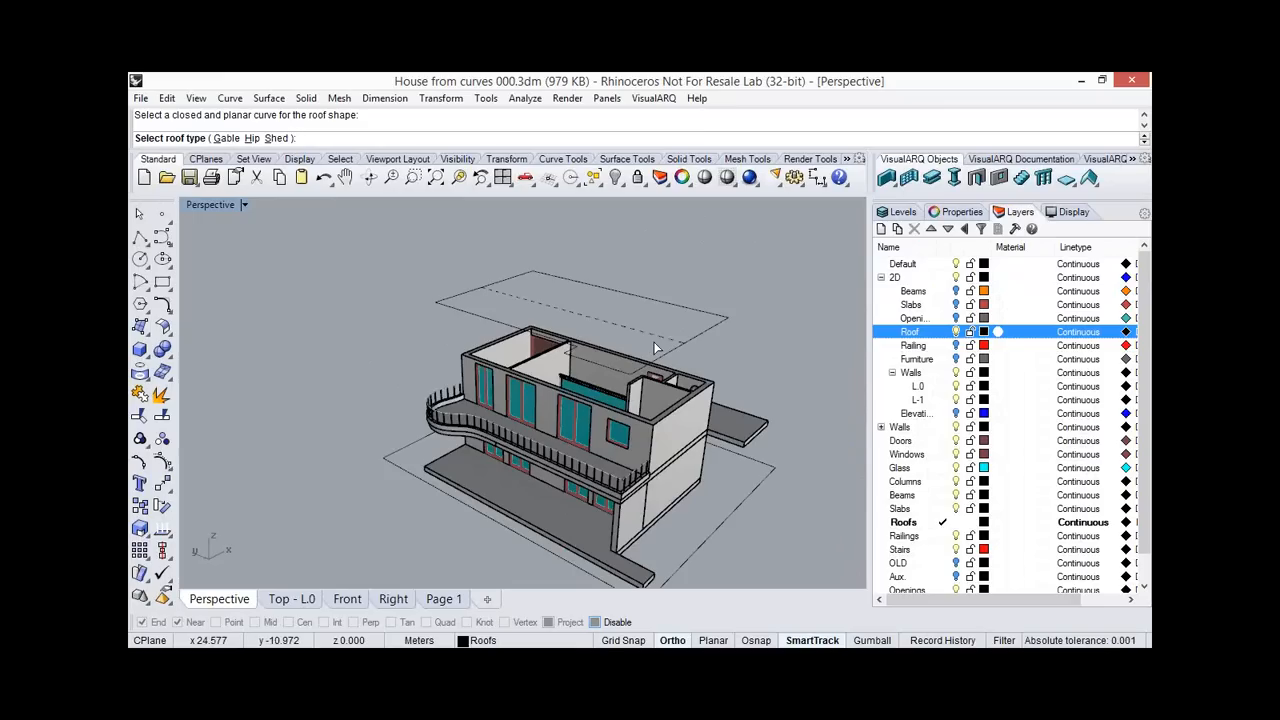
{"action": "left_click", "coordinate": [252, 139]}
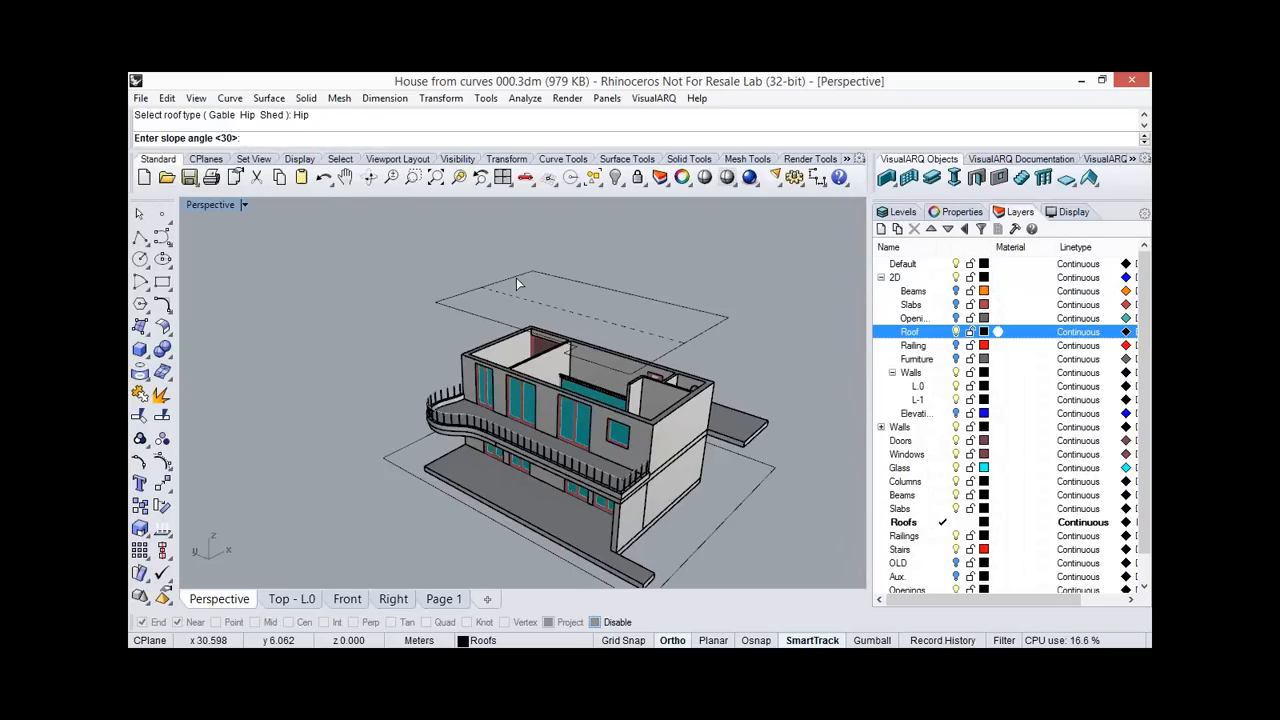
{"action": "key", "text": "Return"}
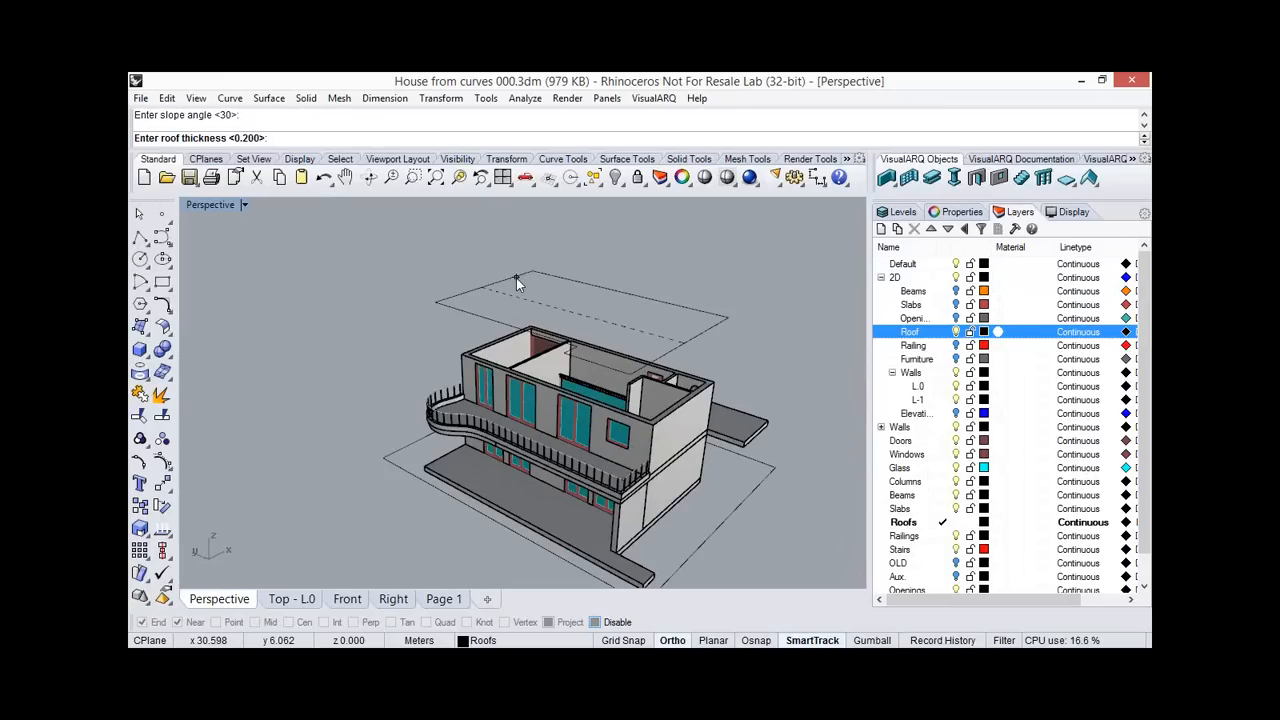
{"action": "key", "text": "Return"}
{"action": "right_click_drag", "start_coordinate": [516, 284], "coordinate": [538, 309]}
{"action": "left_click", "coordinate": [543, 312]}
{"action": "key", "text": "Delete"}
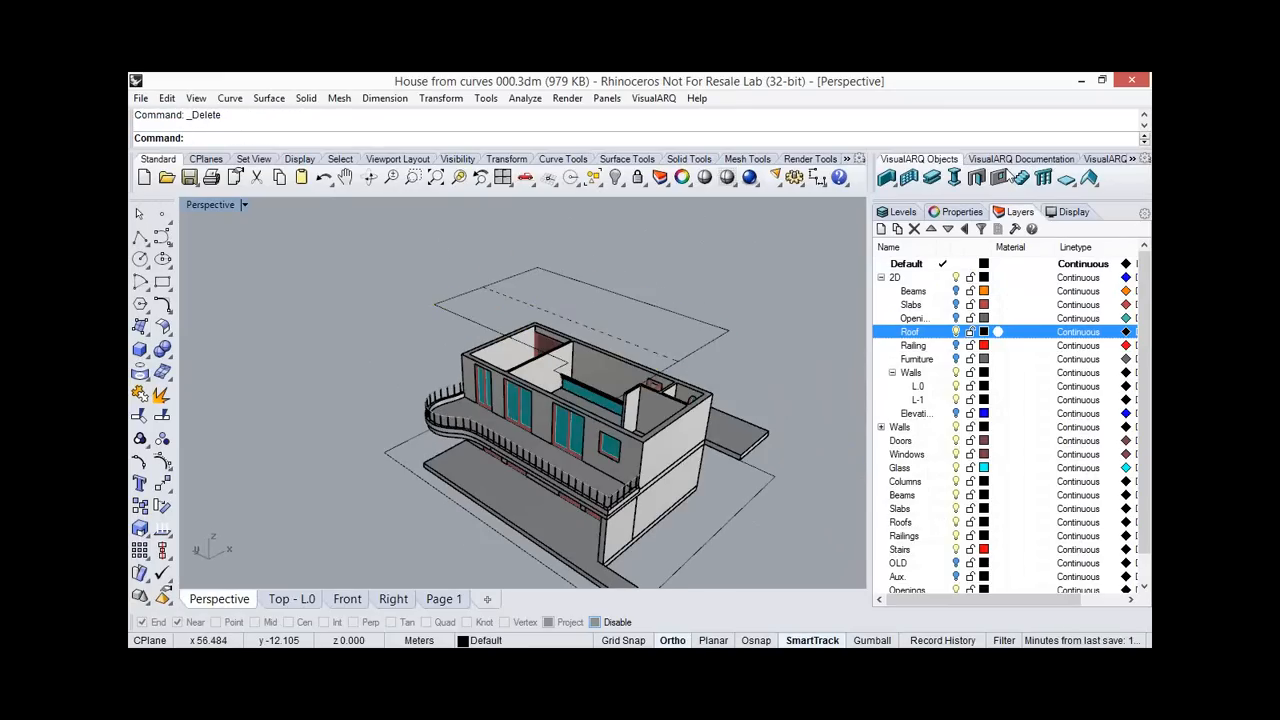
Create a gable roof from the roof boundary curve with a 30° slope, 0.200 m thickness and the axis along the house's length.
{"action": "left_click", "coordinate": [1088, 181]}
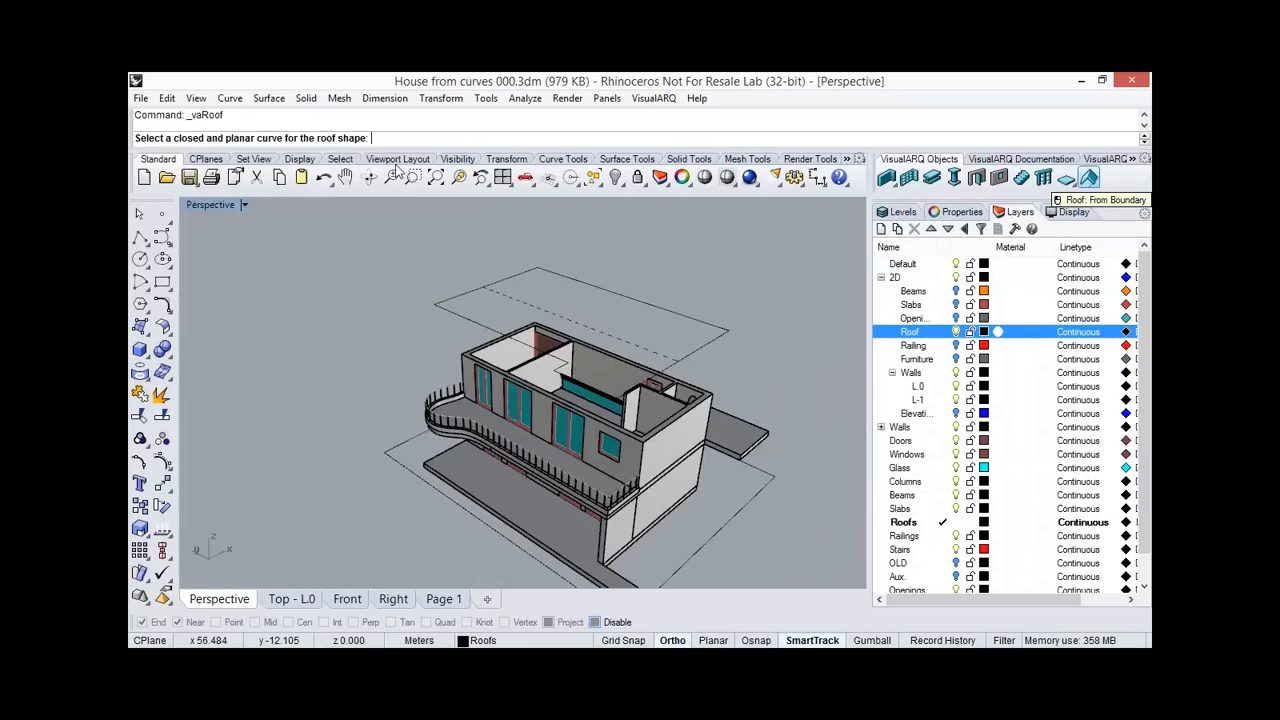
{"action": "left_click", "coordinate": [509, 276]}
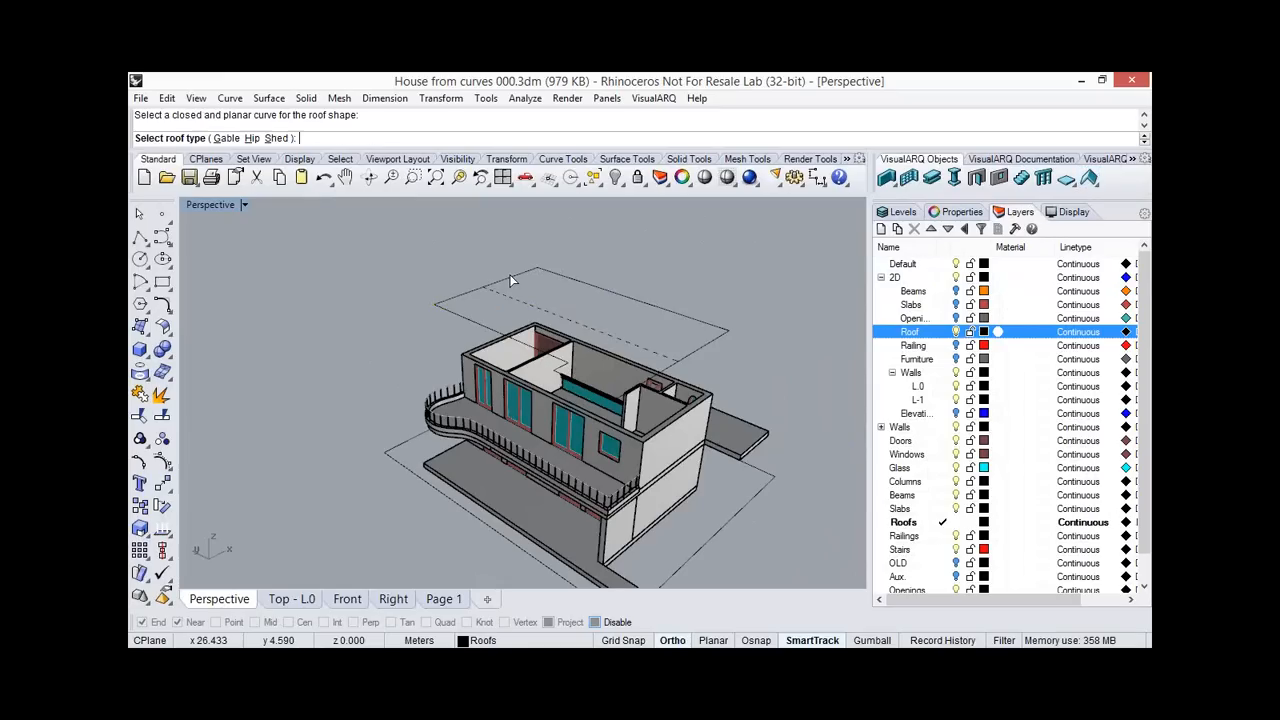
{"action": "left_click", "coordinate": [227, 139]}
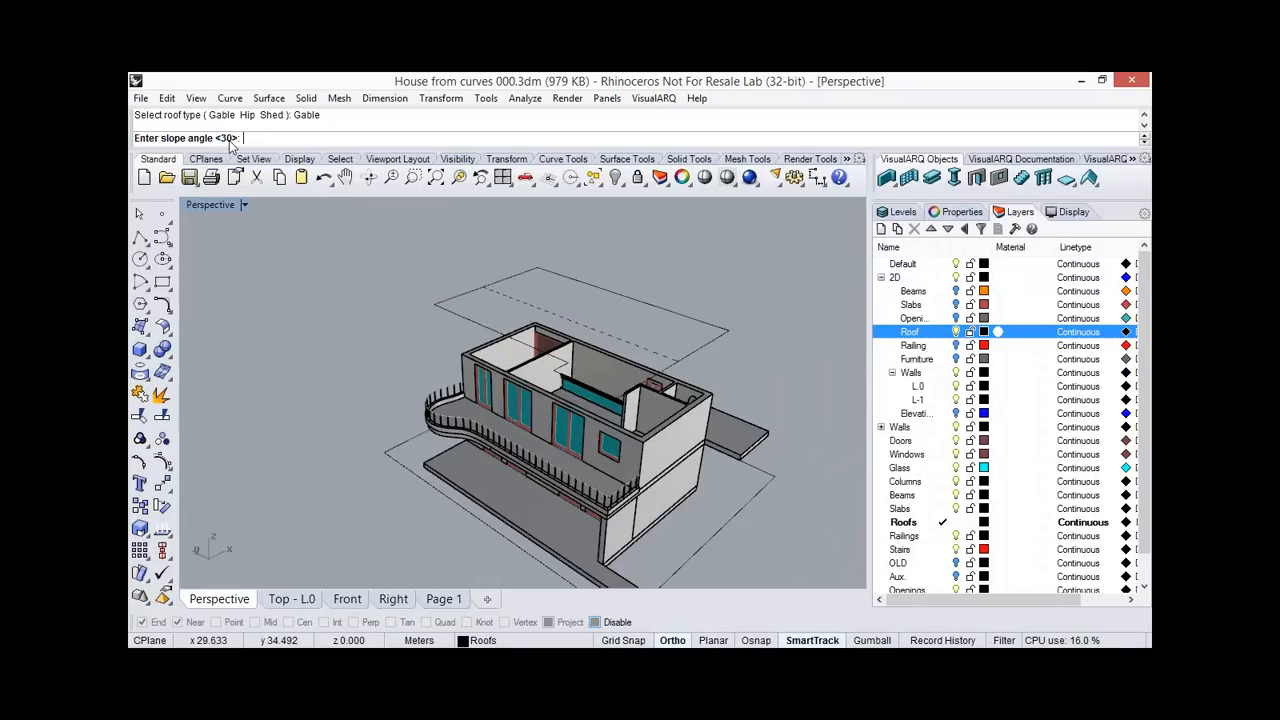
{"action": "key", "text": "Return"}
{"action": "key", "text": "Return"}
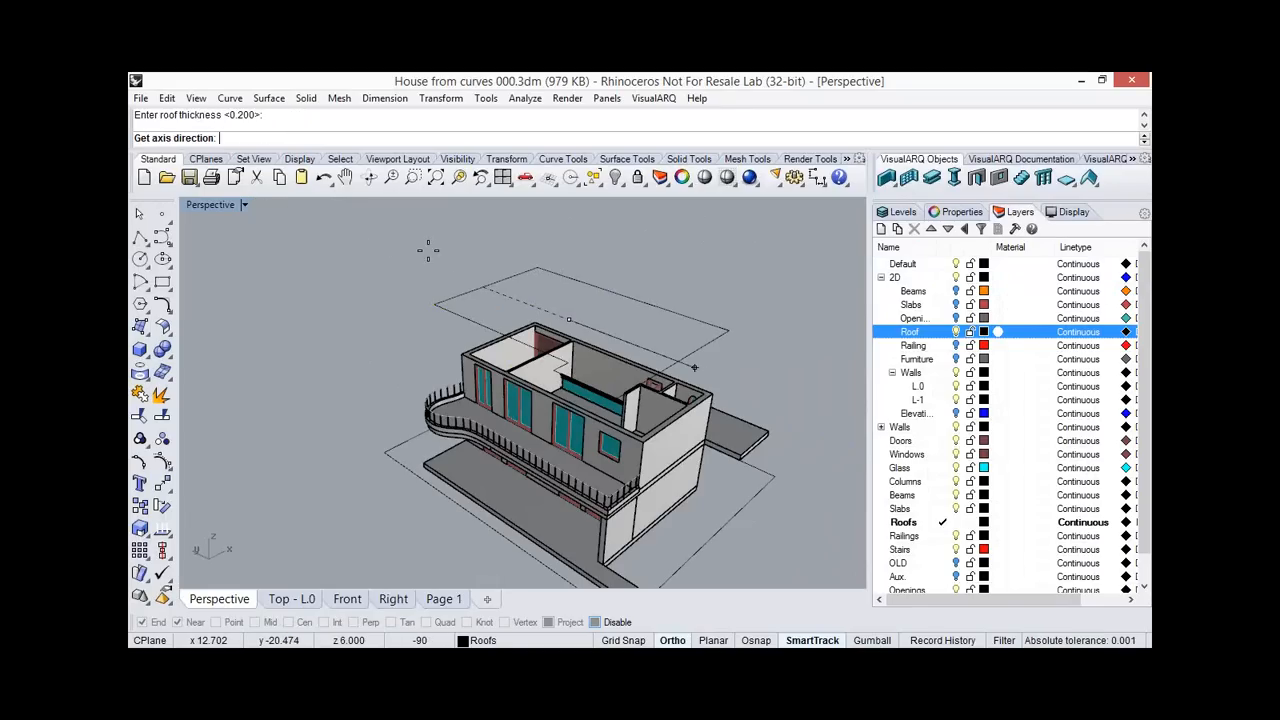
{"action": "left_click", "coordinate": [440, 300]}
{"action": "right_click_drag", "start_coordinate": [446, 305], "coordinate": [470, 292]}
Set the gable roof's general slope to 25 and its edge cut to Square.
{"action": "left_click", "coordinate": [568, 325]}
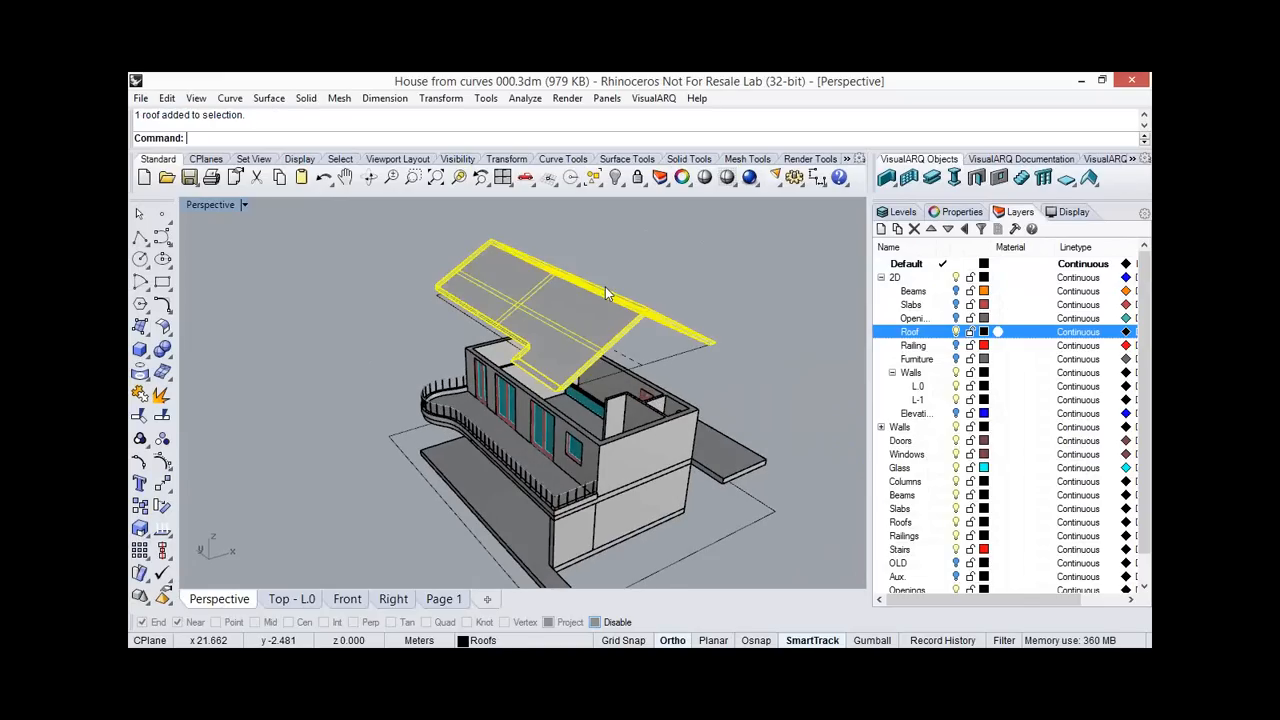
{"action": "right_click_drag", "start_coordinate": [605, 287], "coordinate": [680, 292]}
{"action": "left_click", "coordinate": [955, 211]}
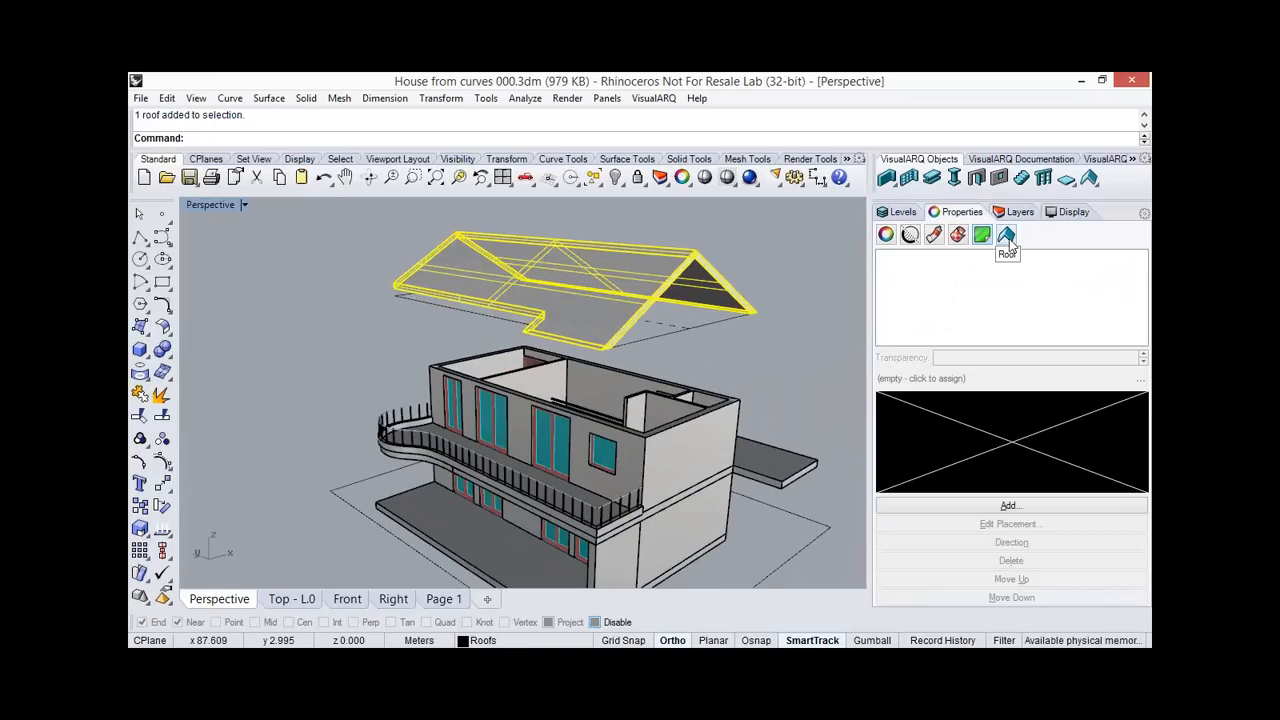
{"action": "left_click", "coordinate": [1007, 238]}
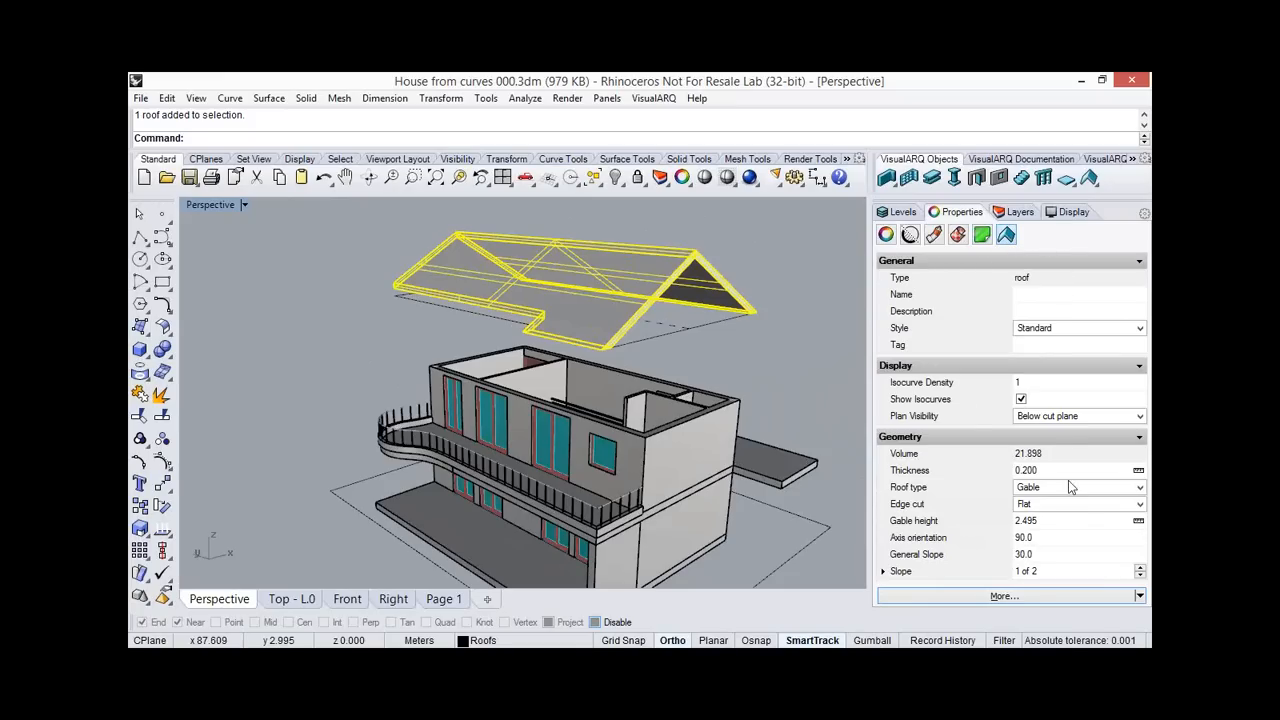
{"action": "left_click", "coordinate": [1011, 558]}
{"action": "type", "text": "25"}
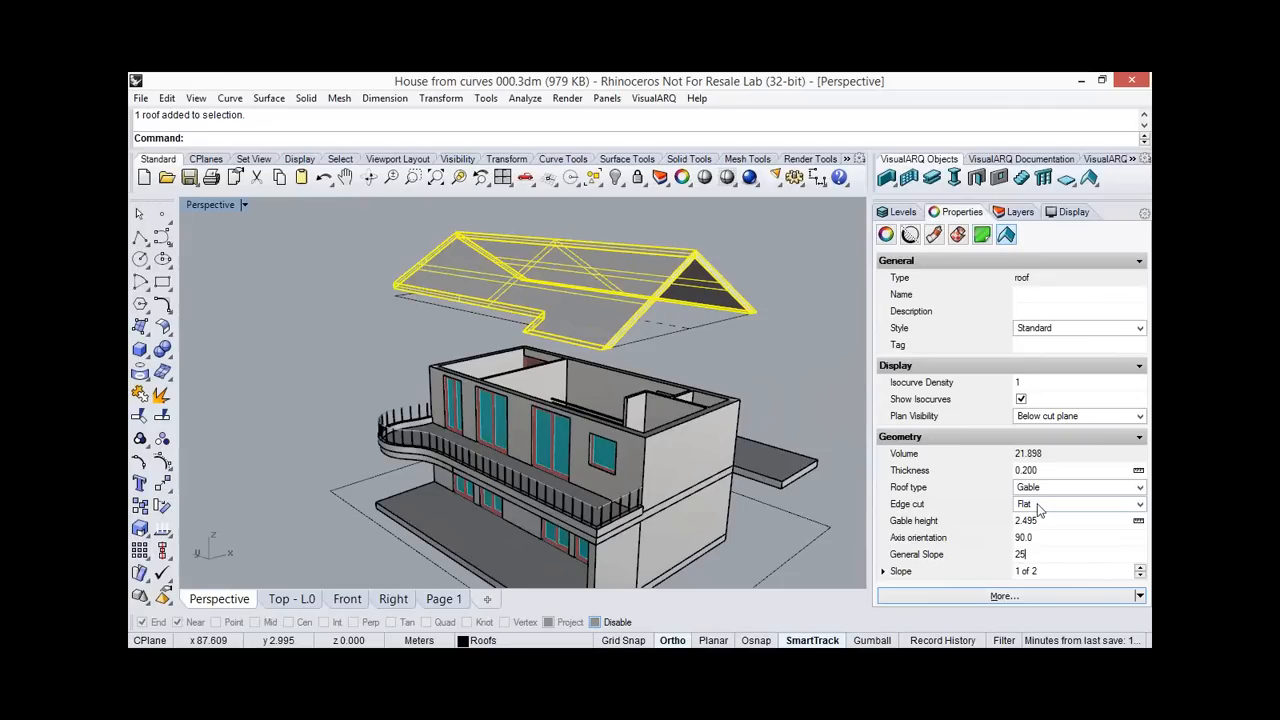
{"action": "left_click", "coordinate": [1034, 539]}
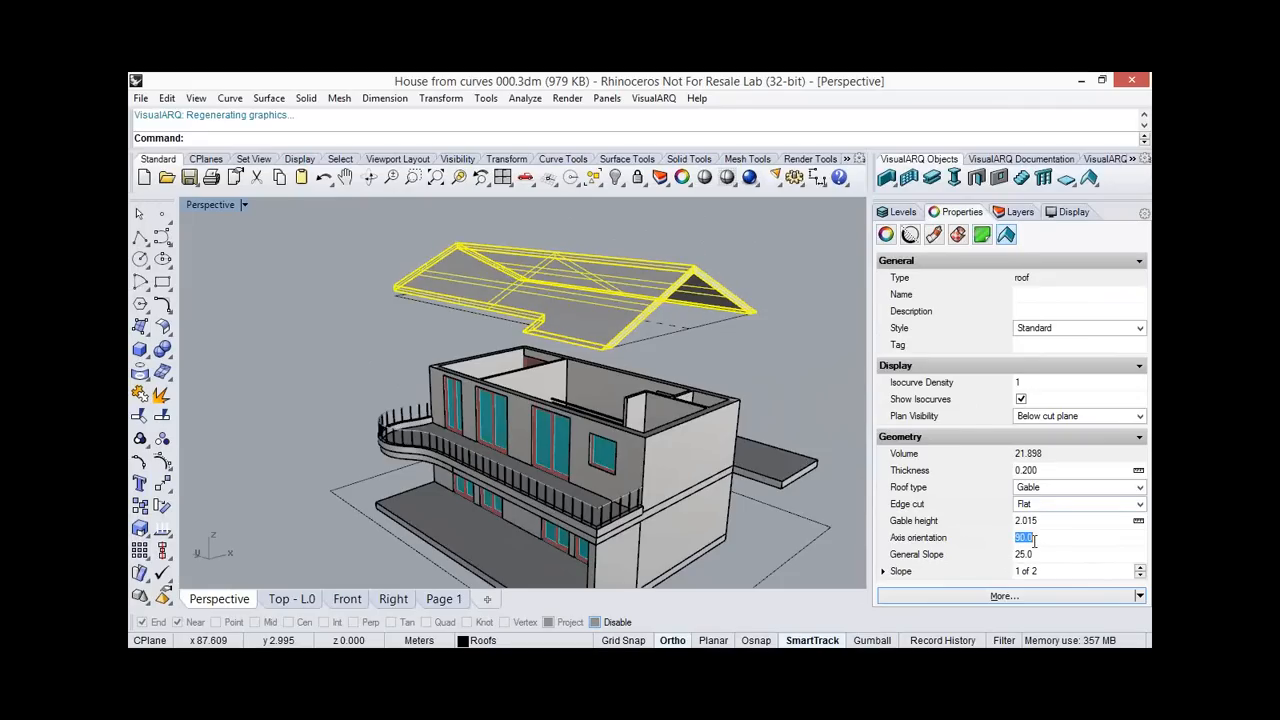
{"action": "left_click", "coordinate": [1078, 504]}
{"action": "left_click", "coordinate": [1040, 531]}
{"action": "left_click", "coordinate": [513, 326]}
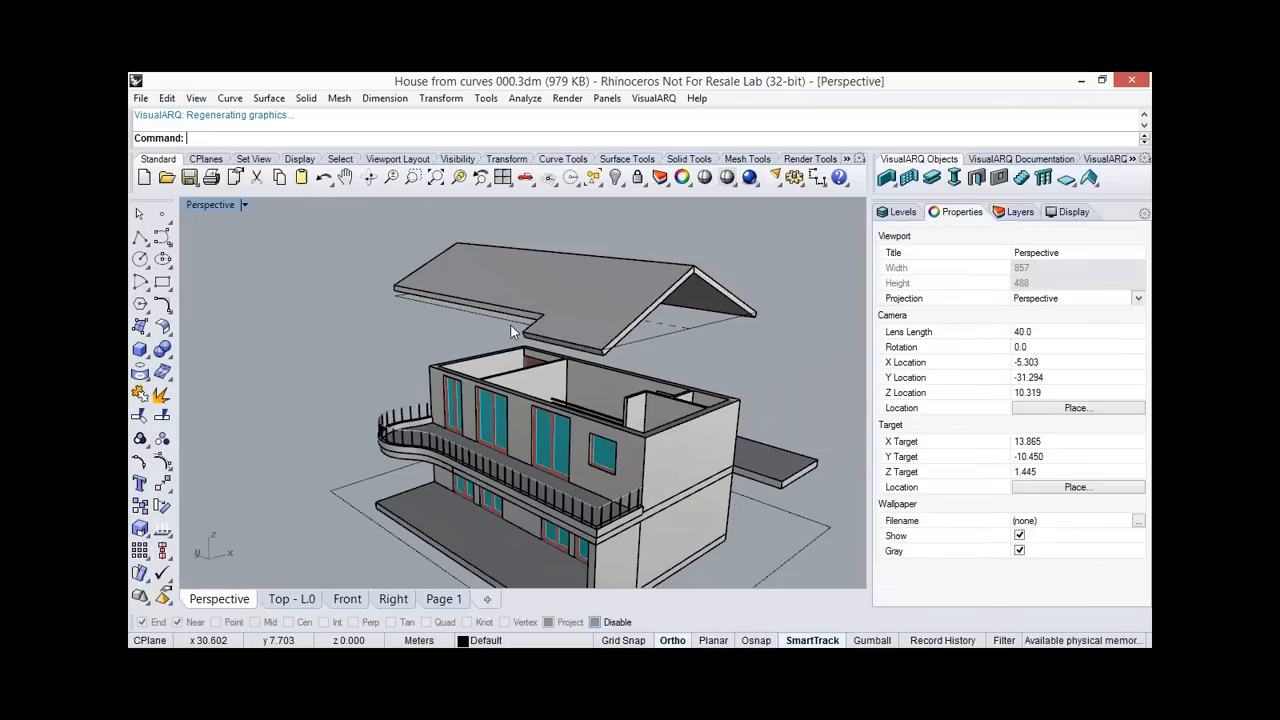
Move the gable roof vertically down from its boundary curve to just above the upper-floor walls.
{"action": "right_click_drag", "start_coordinate": [641, 276], "coordinate": [623, 286]}
{"action": "left_click_drag", "start_coordinate": [623, 285], "coordinate": [630, 359], "text": "ctrl"}
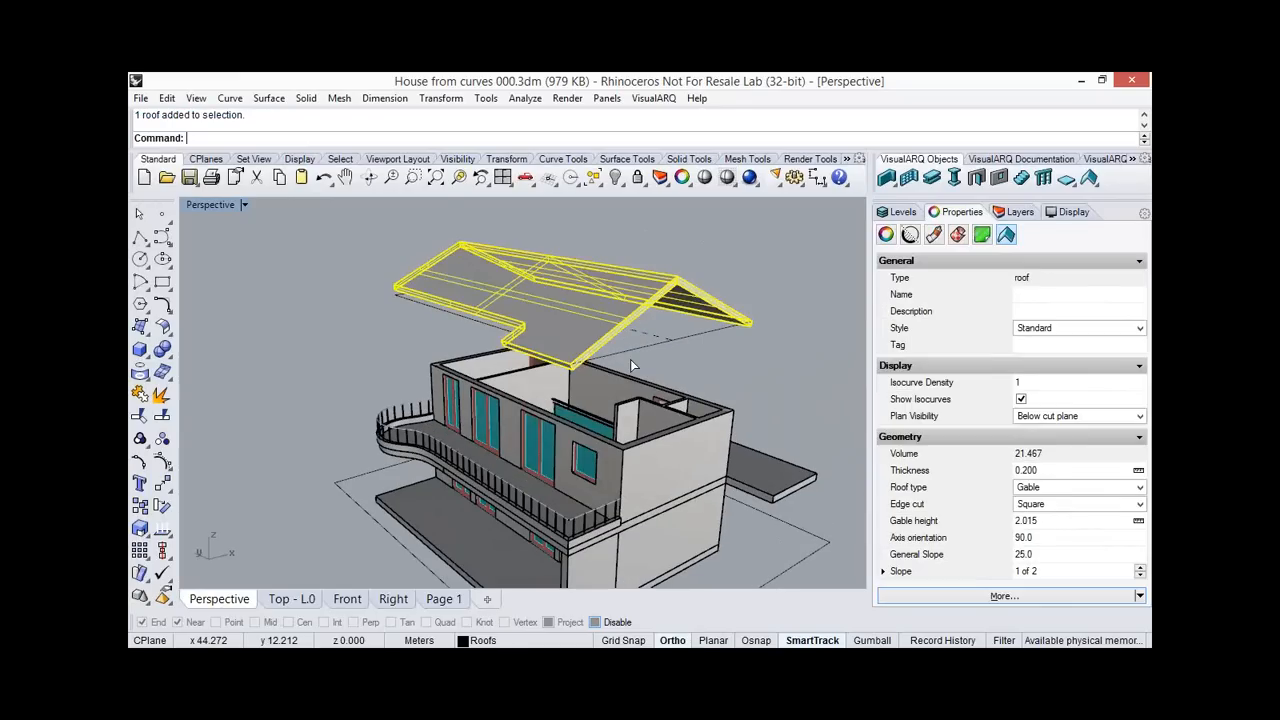
{"action": "left_click", "coordinate": [766, 375]}
Extend the top of the upper-floor walls to the gable roof.
{"action": "mouse_move", "coordinate": [655, 414]}
{"action": "right_mouse_down"}
{"action": "mouse_move", "coordinate": [601, 381]}
{"action": "mouse_move", "coordinate": [640, 400]}
{"action": "right_mouse_up"}
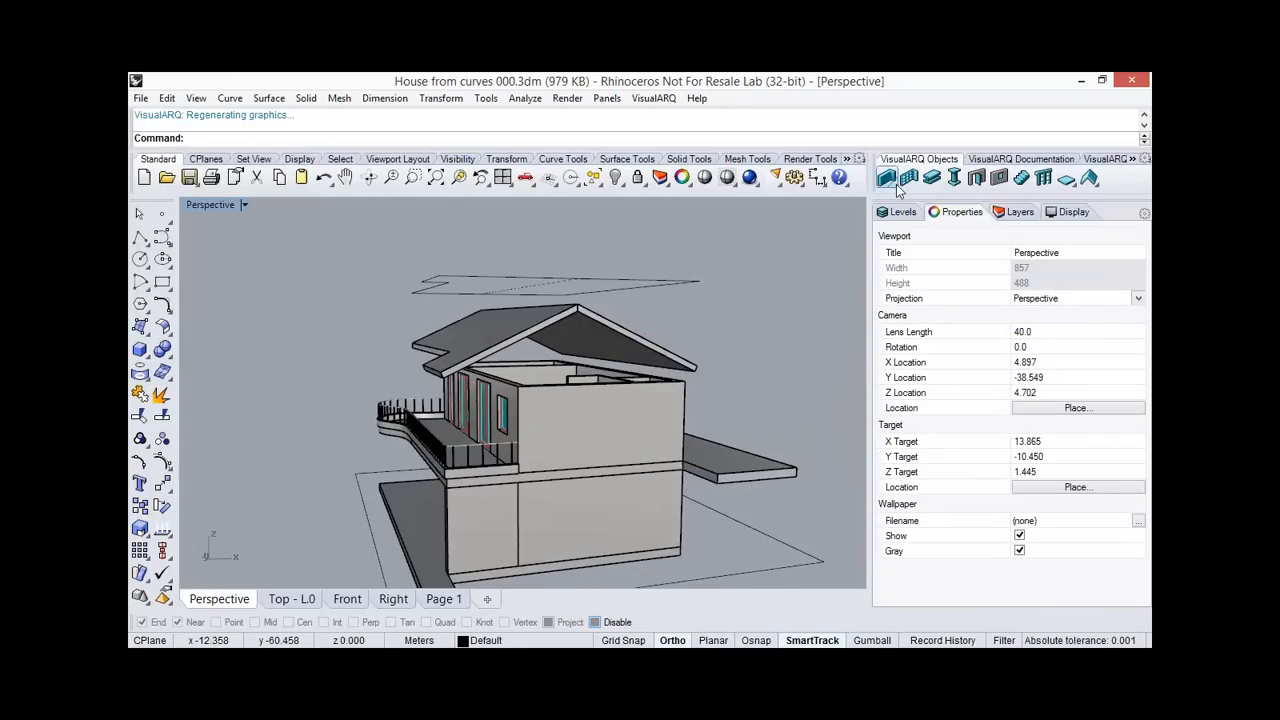
{"action": "left_click", "coordinate": [896, 188]}
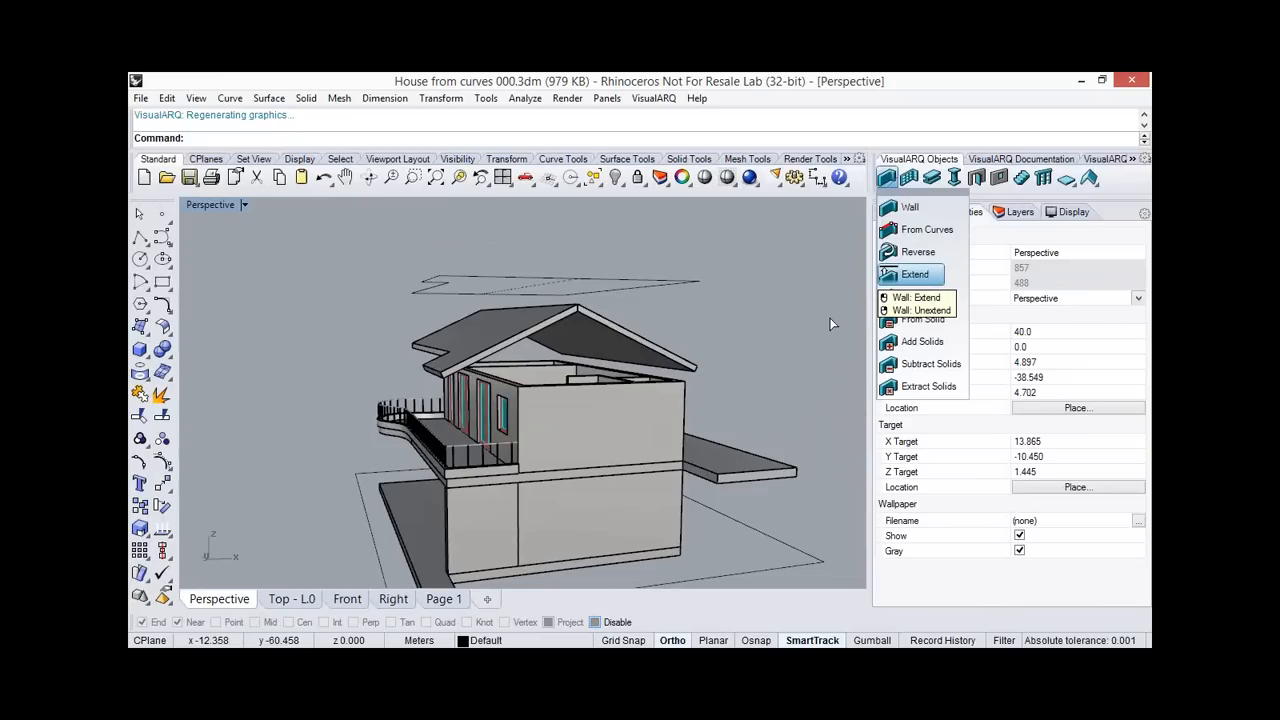
{"action": "left_click", "coordinate": [912, 276]}
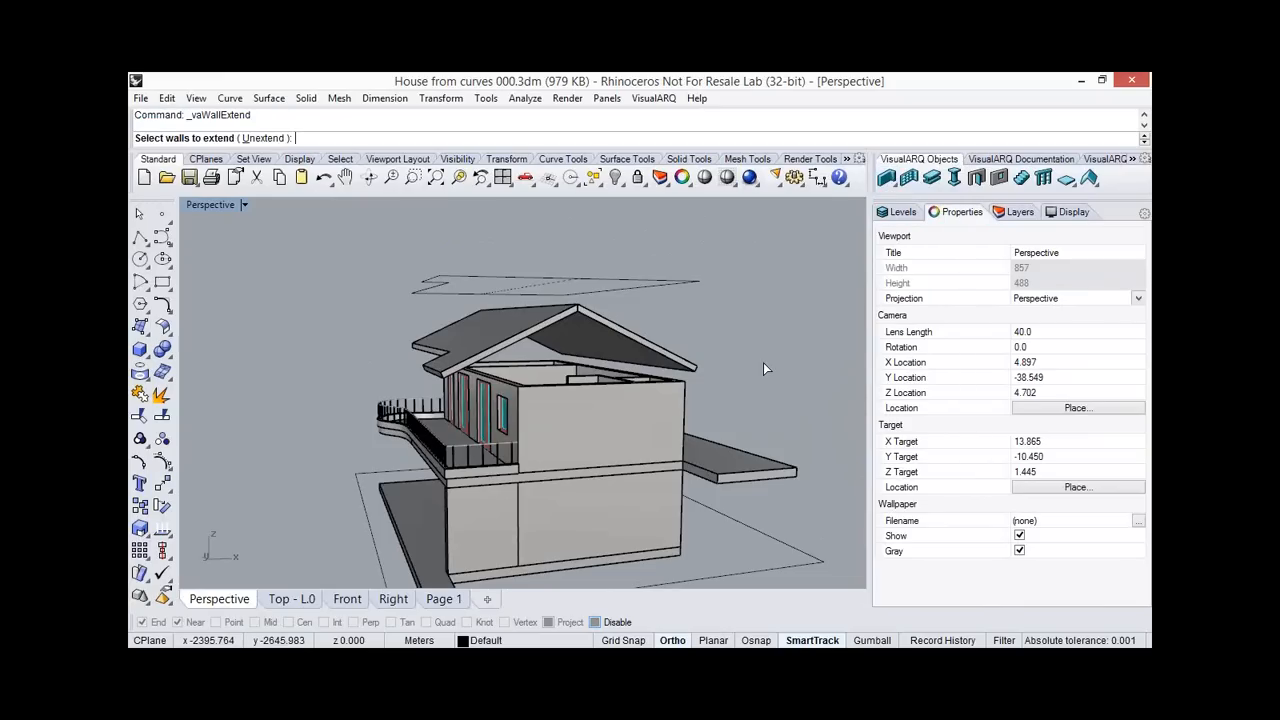
{"action": "left_click", "coordinate": [473, 377]}
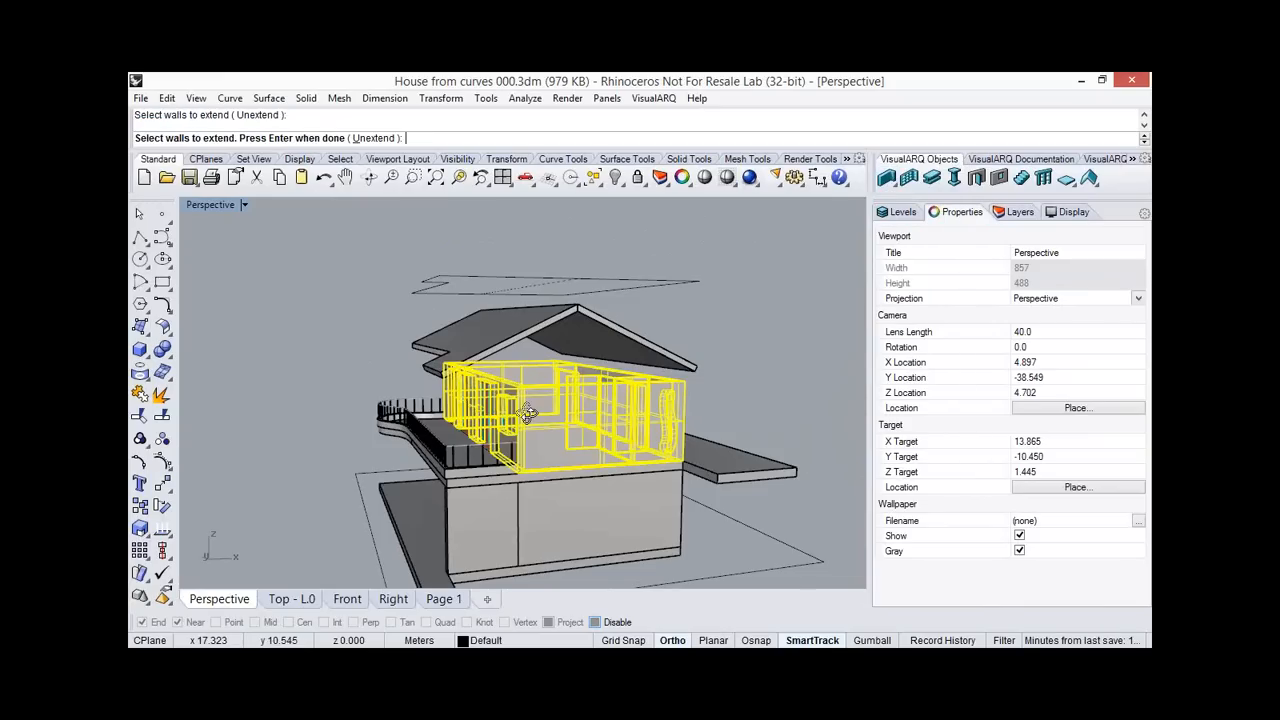
{"action": "right_click_drag", "start_coordinate": [473, 377], "coordinate": [404, 230]}
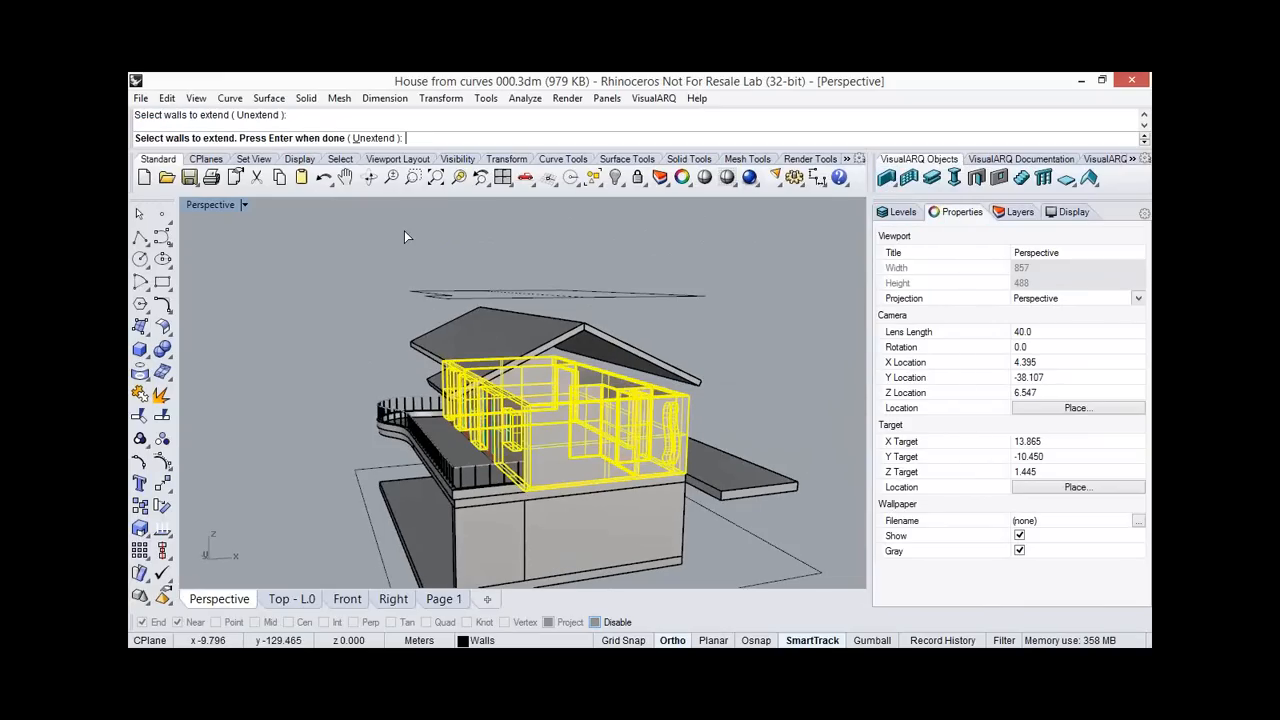
{"action": "key", "text": "Return"}
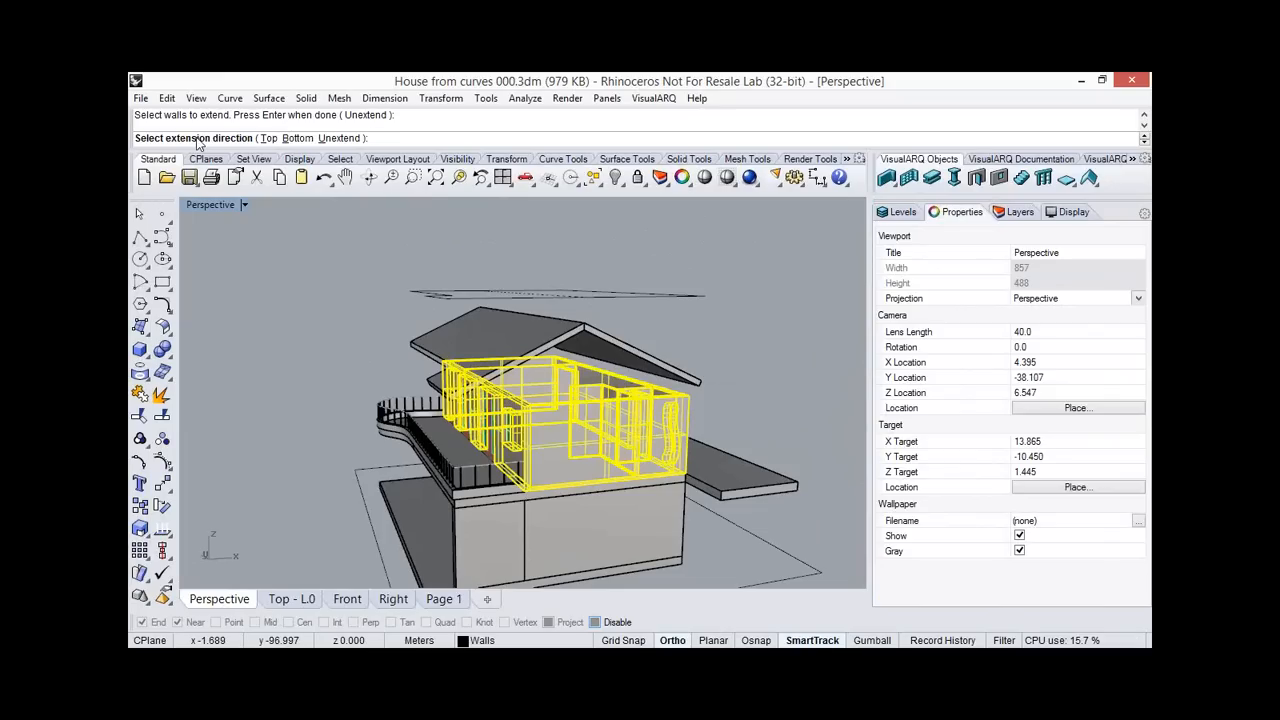
{"action": "left_click", "coordinate": [268, 138]}
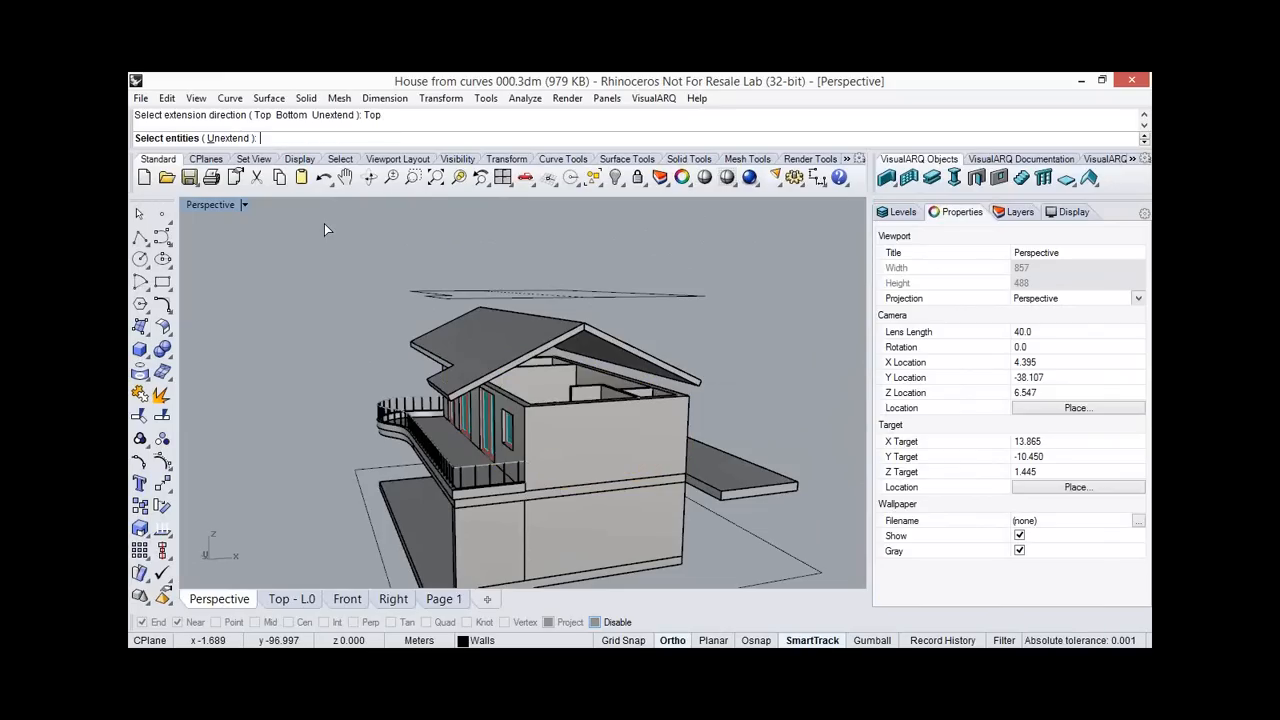
{"action": "left_click", "coordinate": [510, 327]}
{"action": "key", "text": "Return"}
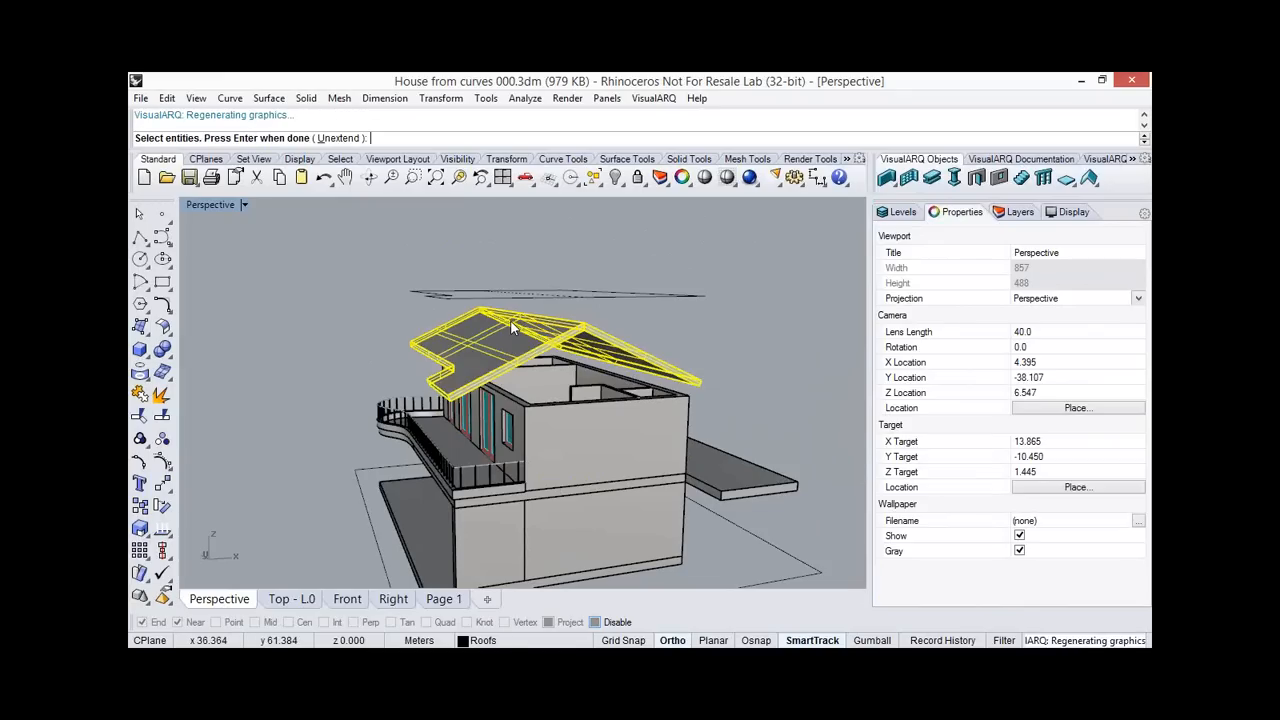
{"action": "right_click_drag", "start_coordinate": [470, 365], "coordinate": [509, 359]}
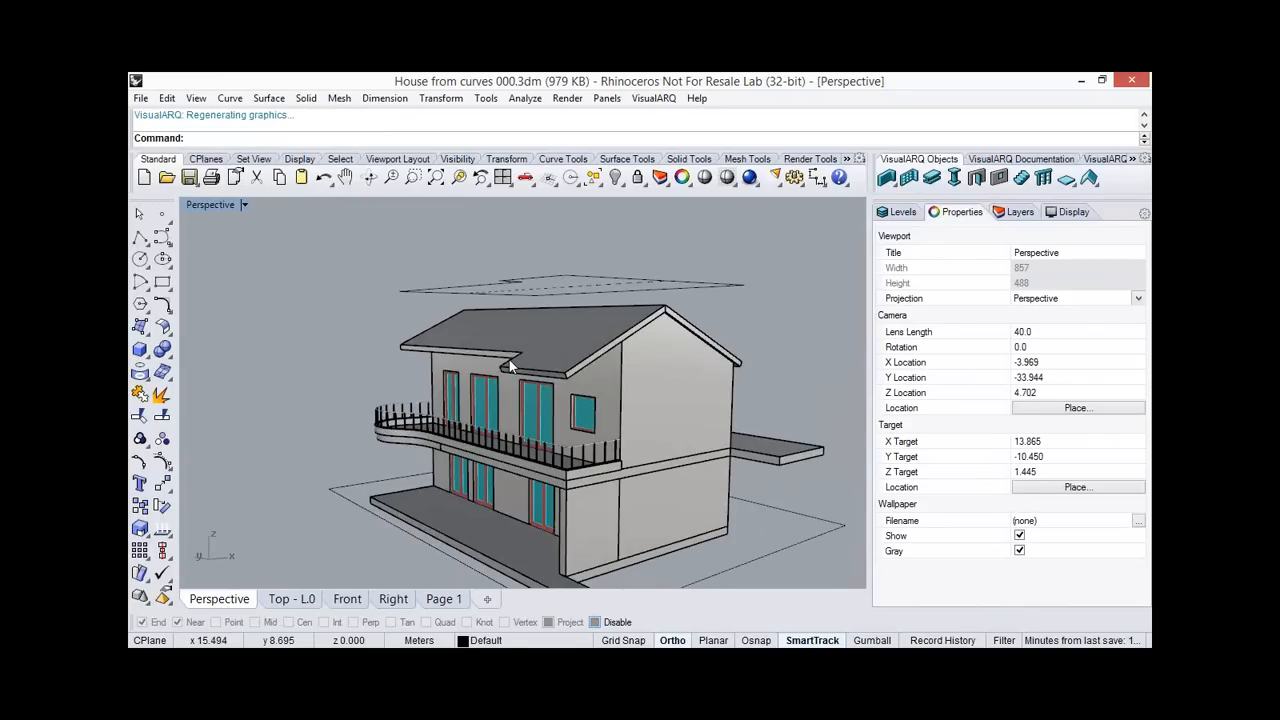
Move the gable roof vertically down and back up to test whether the extended walls follow it.
{"action": "left_click", "coordinate": [632, 352]}
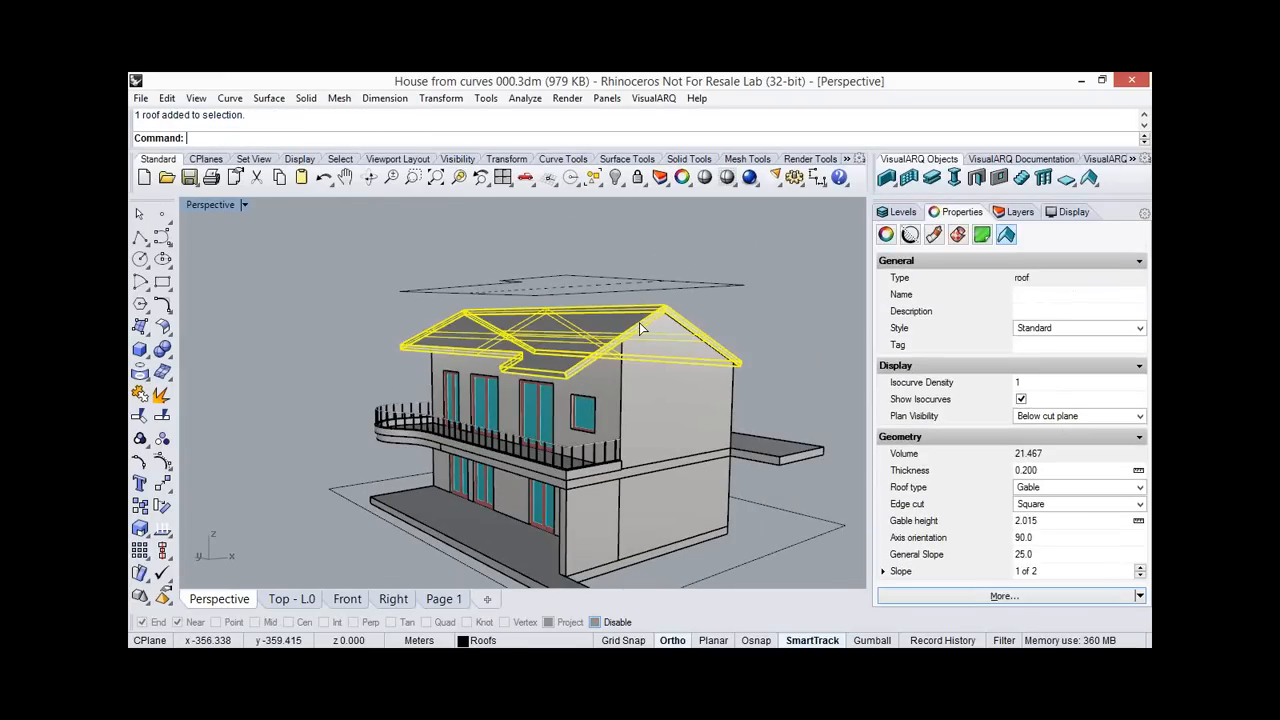
{"action": "left_click_drag", "start_coordinate": [640, 347], "coordinate": [637, 334]}
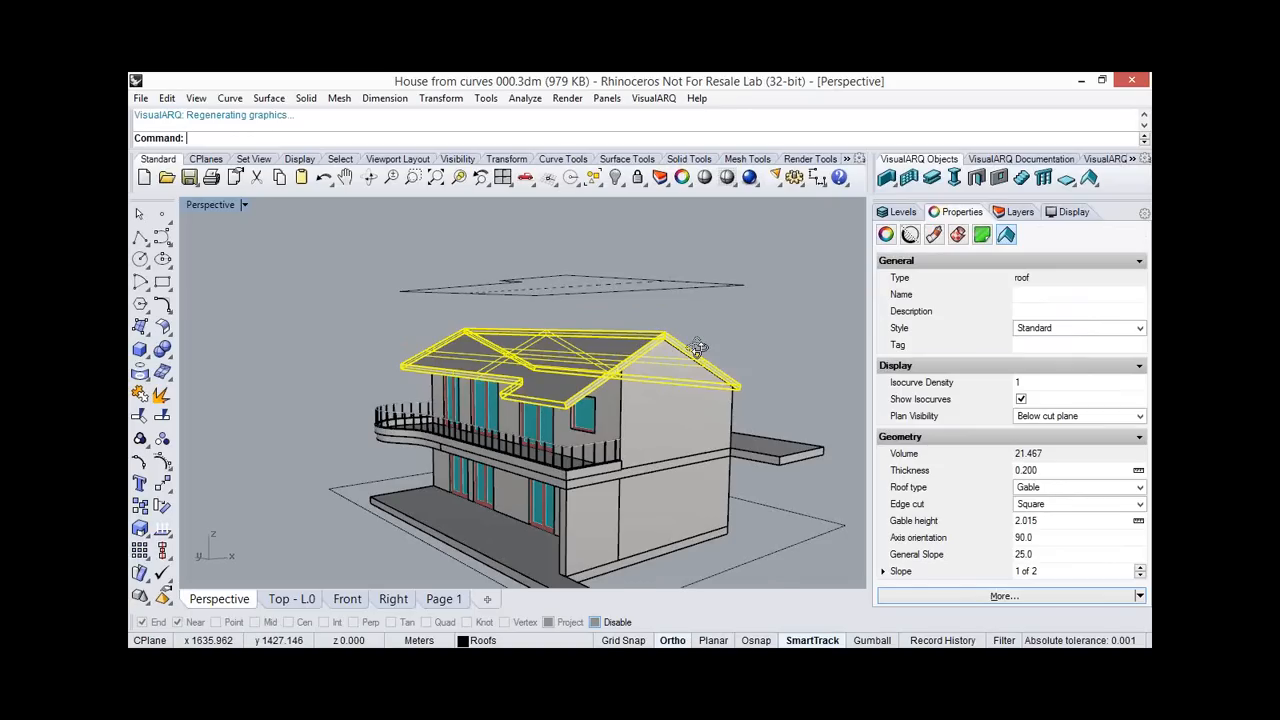
{"action": "right_click_drag", "start_coordinate": [697, 347], "coordinate": [645, 351]}
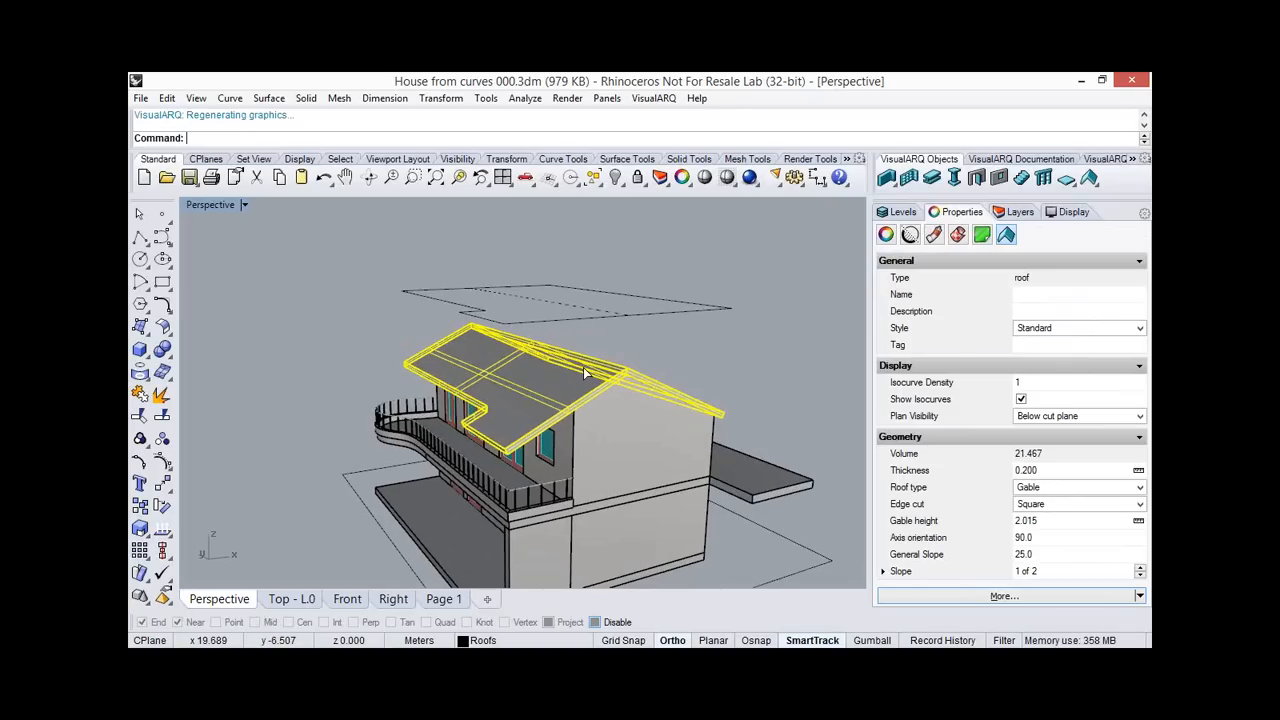
{"action": "left_click_drag", "start_coordinate": [583, 367], "coordinate": [583, 363]}
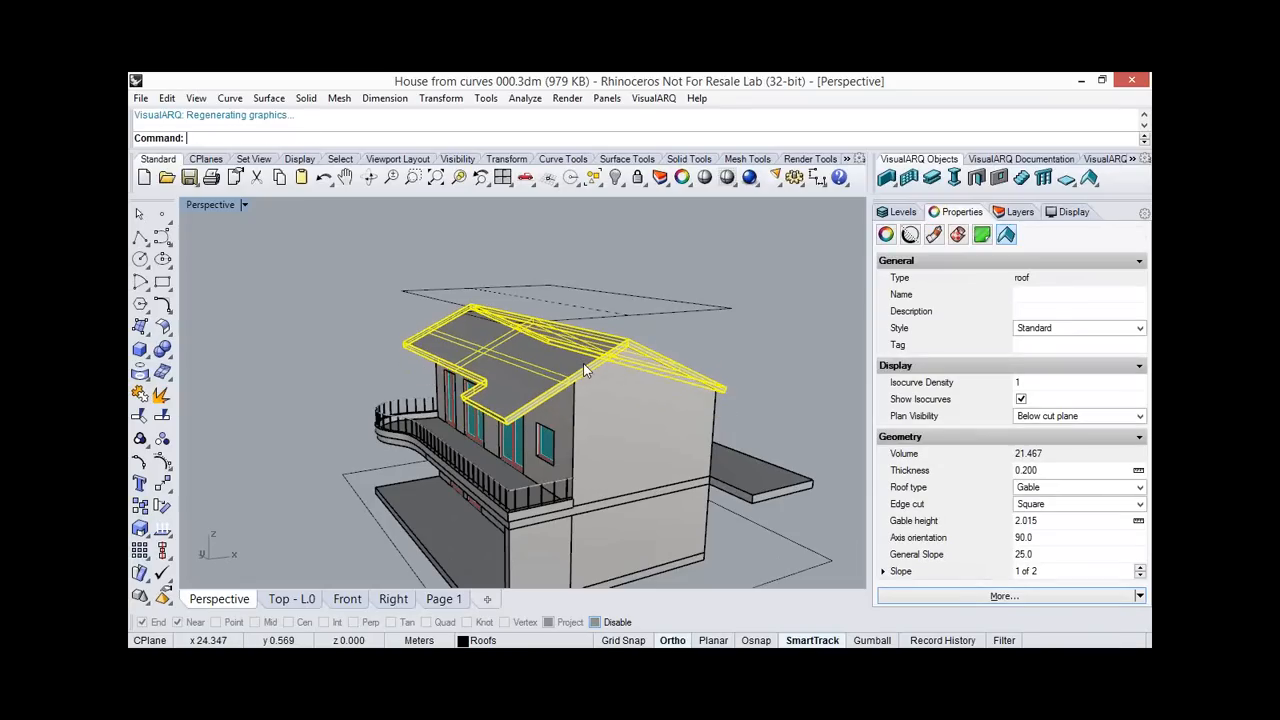
{"action": "left_click", "coordinate": [707, 331]}
Hide the Roof sublayer of the 2D layer, which holds the roof boundary curves.
{"action": "right_click_drag", "start_coordinate": [735, 300], "coordinate": [770, 335]}
{"action": "left_click", "coordinate": [1018, 213]}
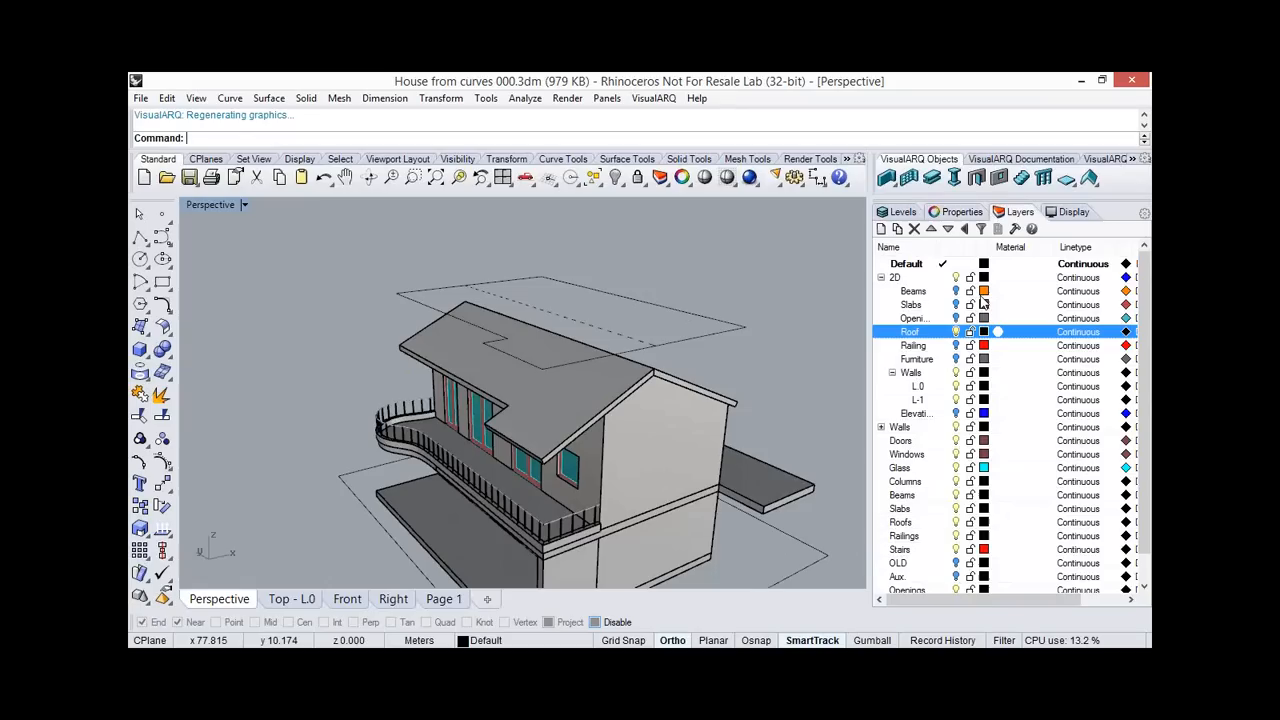
{"action": "right_click_drag", "start_coordinate": [771, 368], "coordinate": [635, 362]}
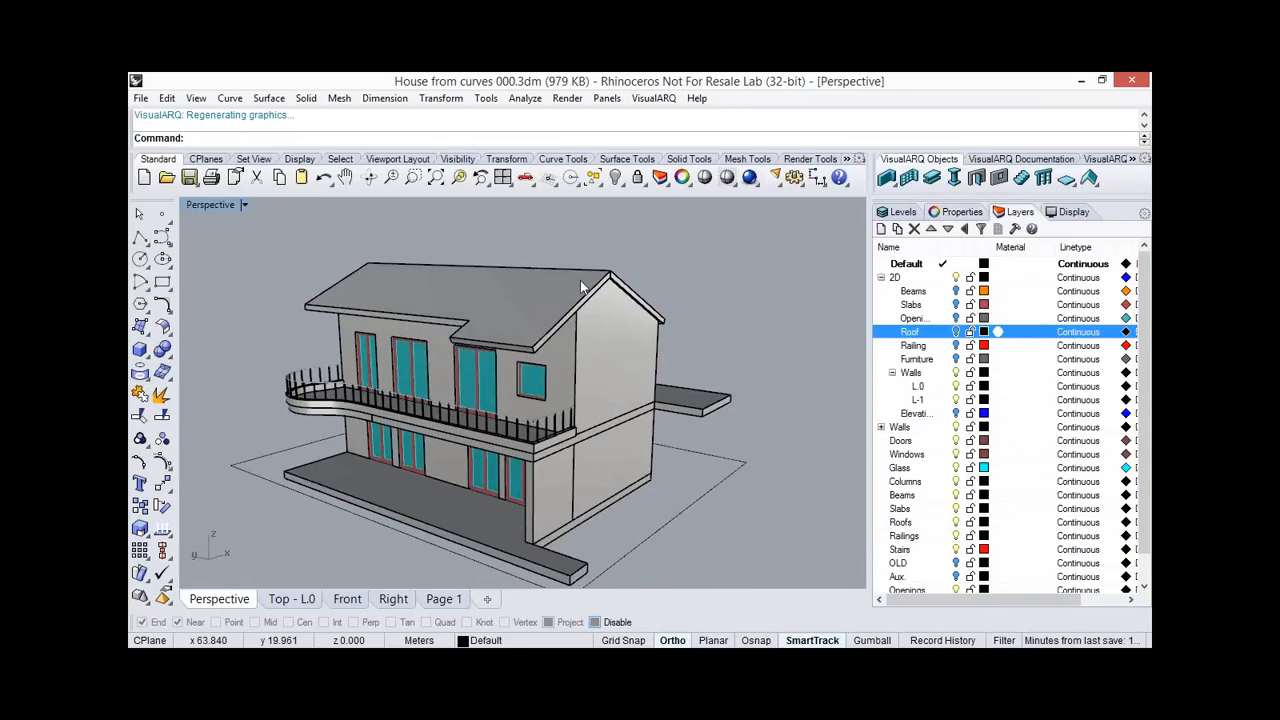
Lower the gable roof slightly in the vertical direction over the upper-floor walls and deselect it.
{"action": "left_click", "coordinate": [581, 292]}
{"action": "left_click_drag", "start_coordinate": [581, 292], "coordinate": [581, 307]}
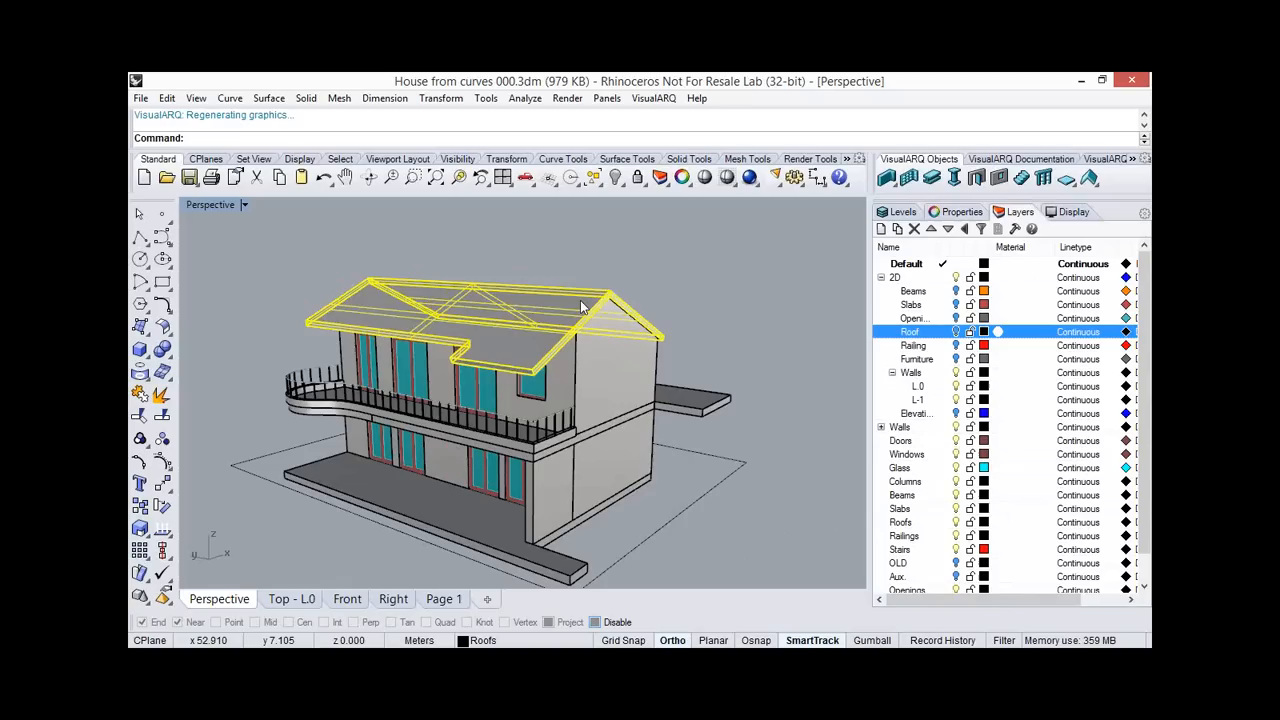
{"action": "left_click", "coordinate": [618, 266]}
{"action": "scroll", "coordinate": [618, 266], "scroll_direction": "down", "scroll_amount": 2}
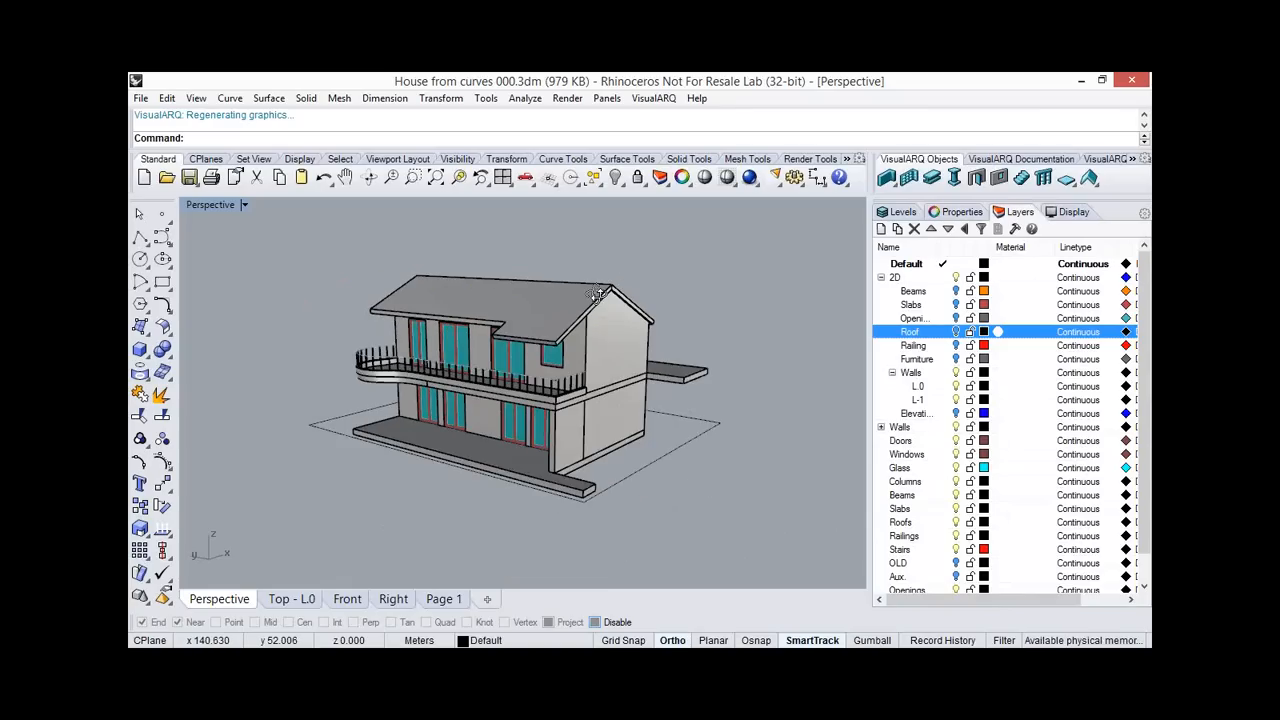
{"action": "right_click_drag", "start_coordinate": [618, 266], "coordinate": [596, 294]}
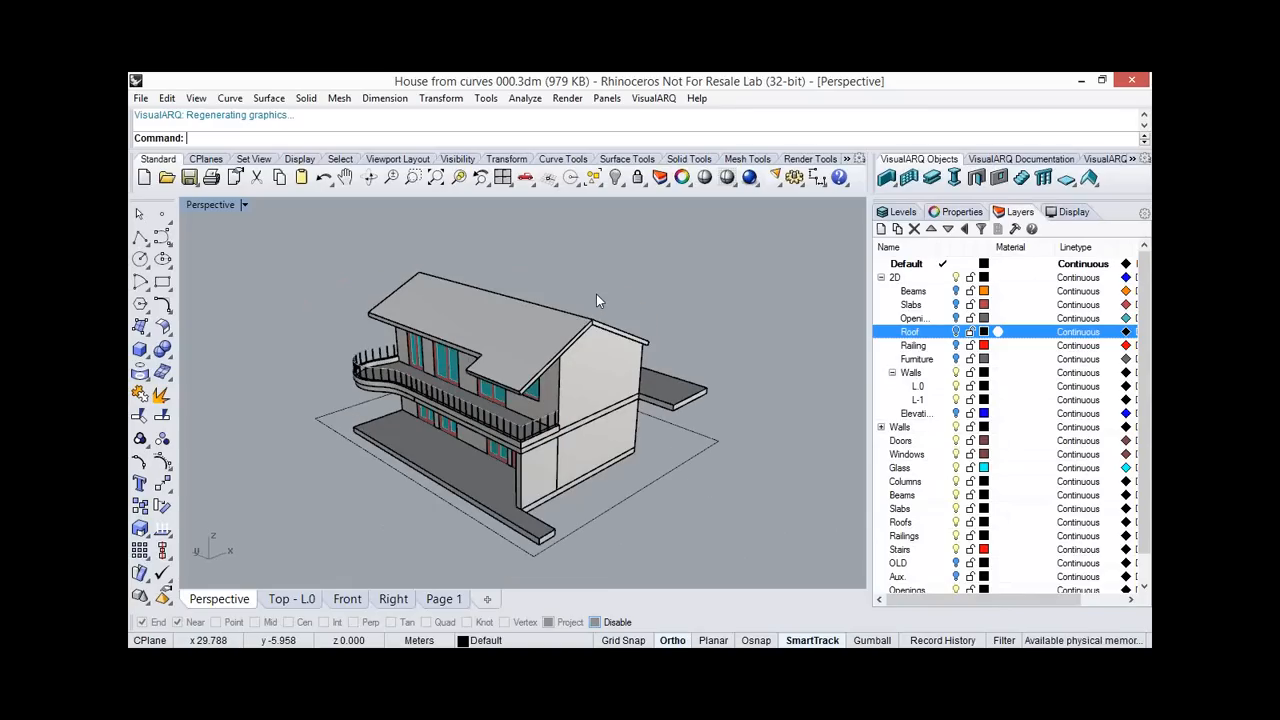
Add a Standard-style section across the width of the house near its front end, spanning the building's depth, with reference text A.
{"action": "left_click", "coordinate": [1020, 159]}
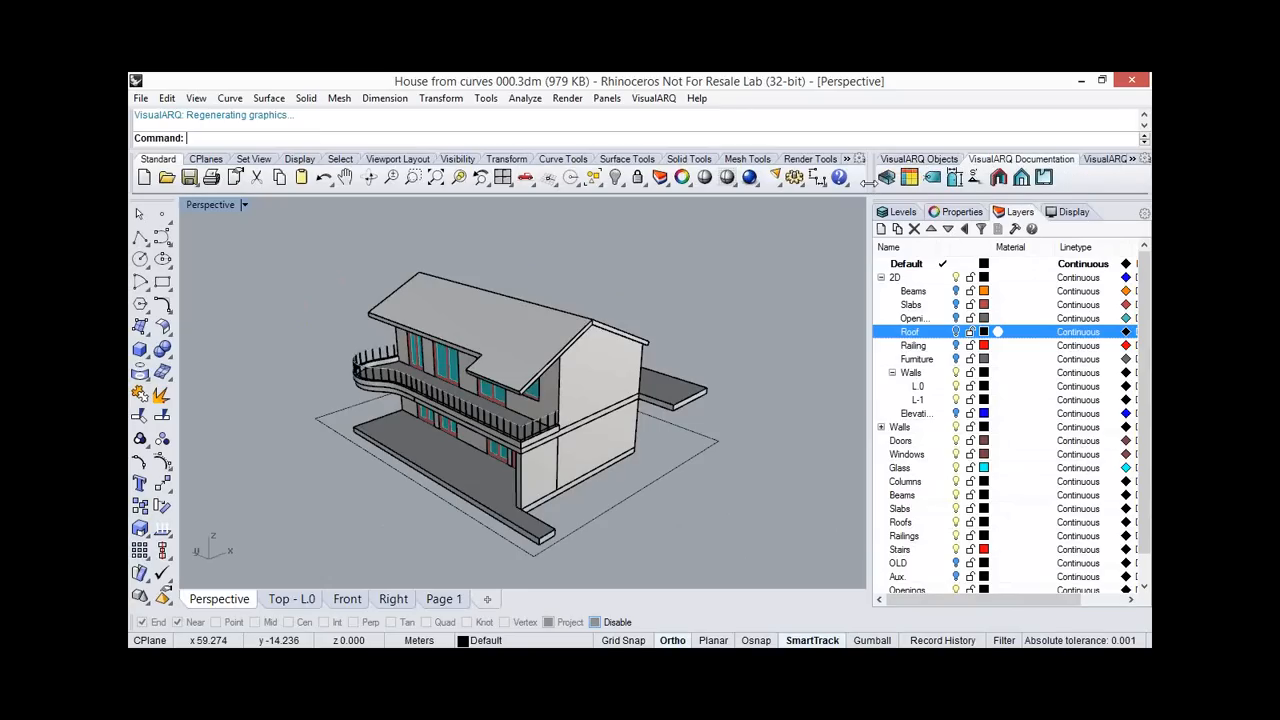
{"action": "left_click_drag", "start_coordinate": [861, 195], "coordinate": [814, 195]}
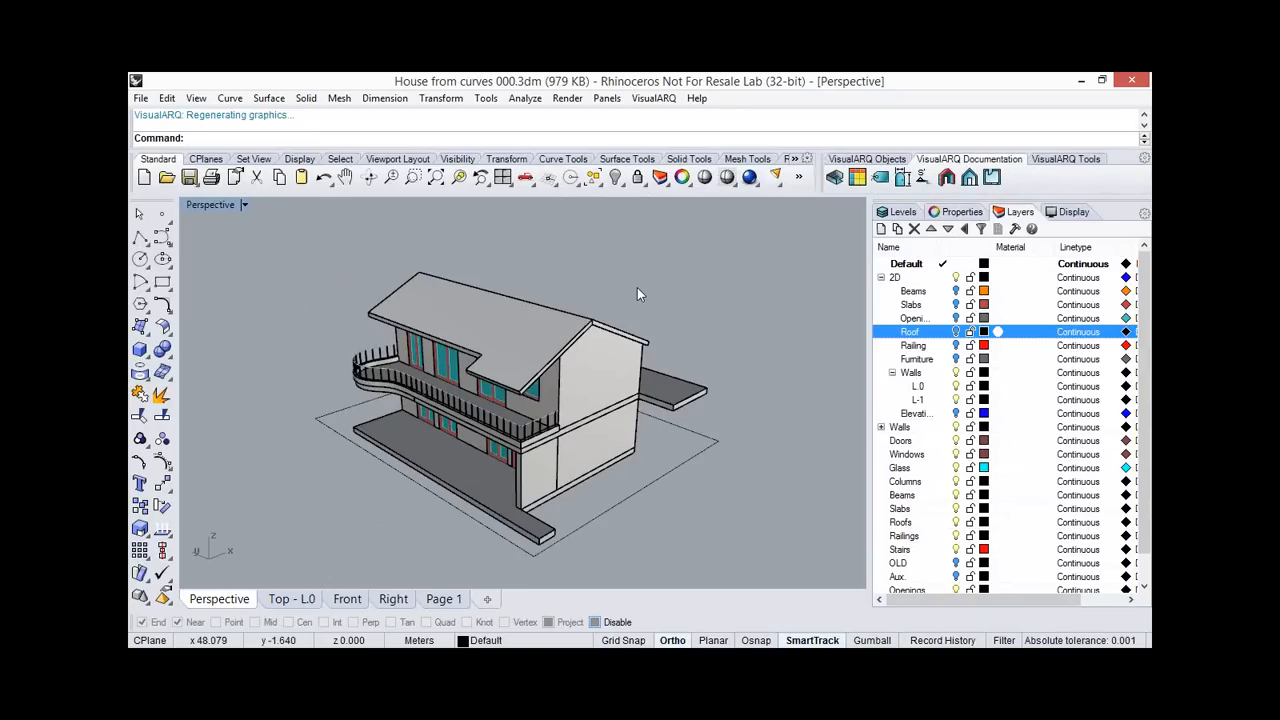
{"action": "left_click", "coordinate": [924, 177]}
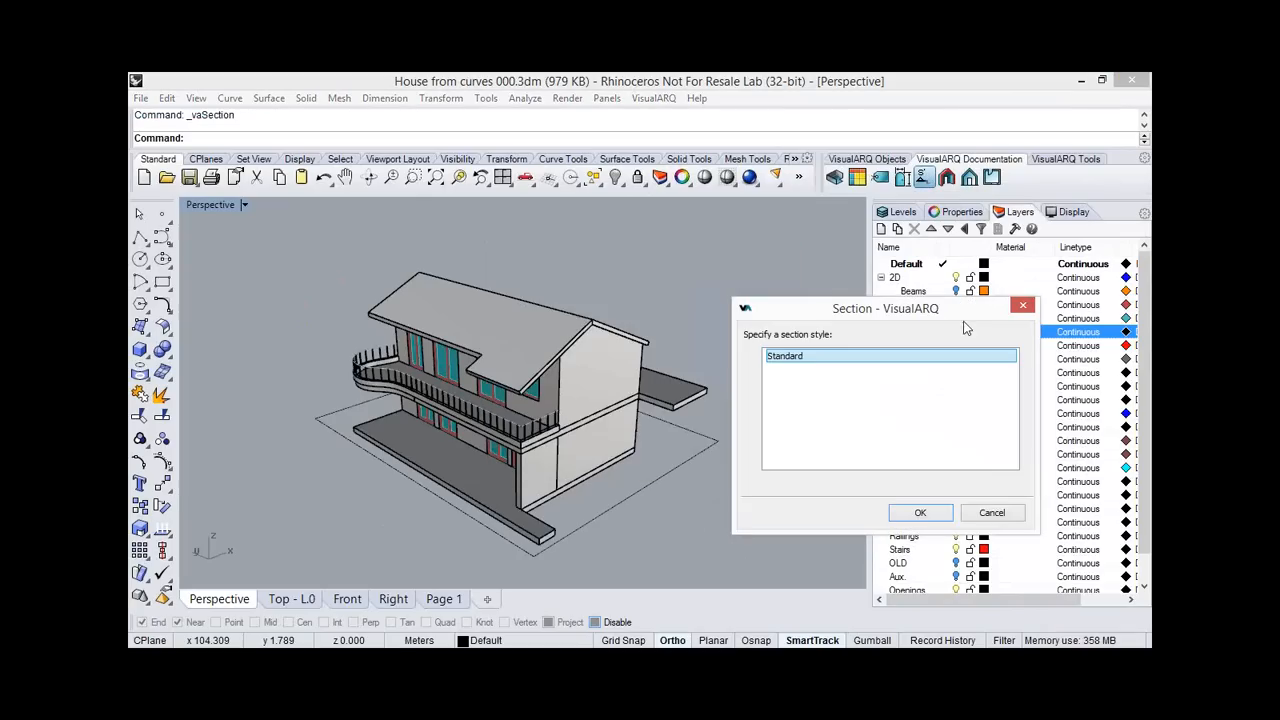
{"action": "left_click", "coordinate": [929, 513]}
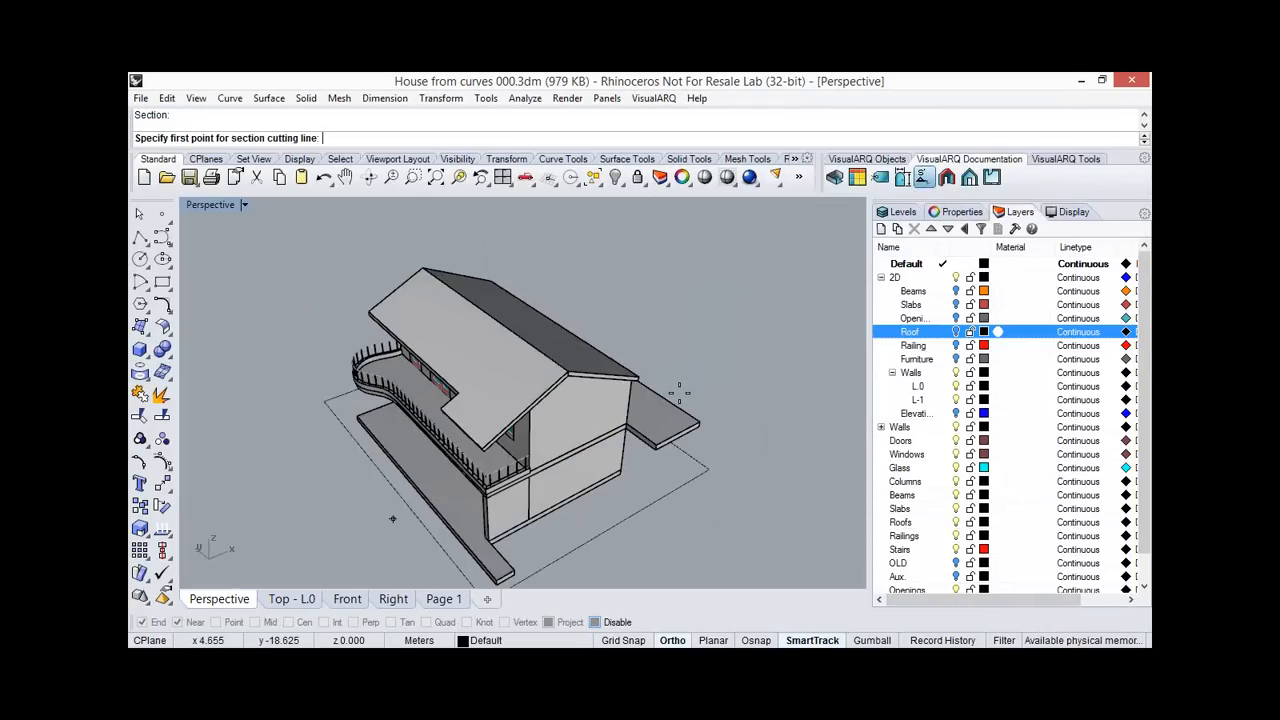
{"action": "left_click", "coordinate": [393, 516]}
{"action": "left_click", "coordinate": [260, 345]}
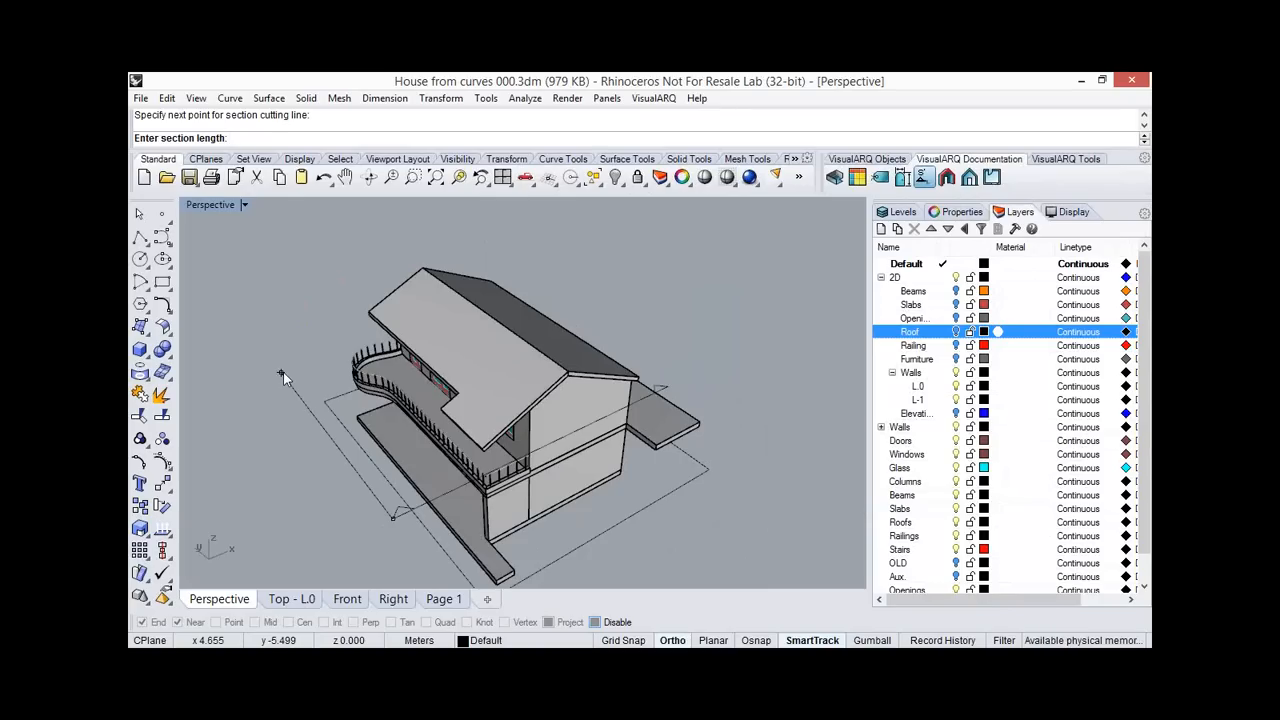
{"action": "left_click", "coordinate": [283, 372]}
{"action": "type", "text": "a"}
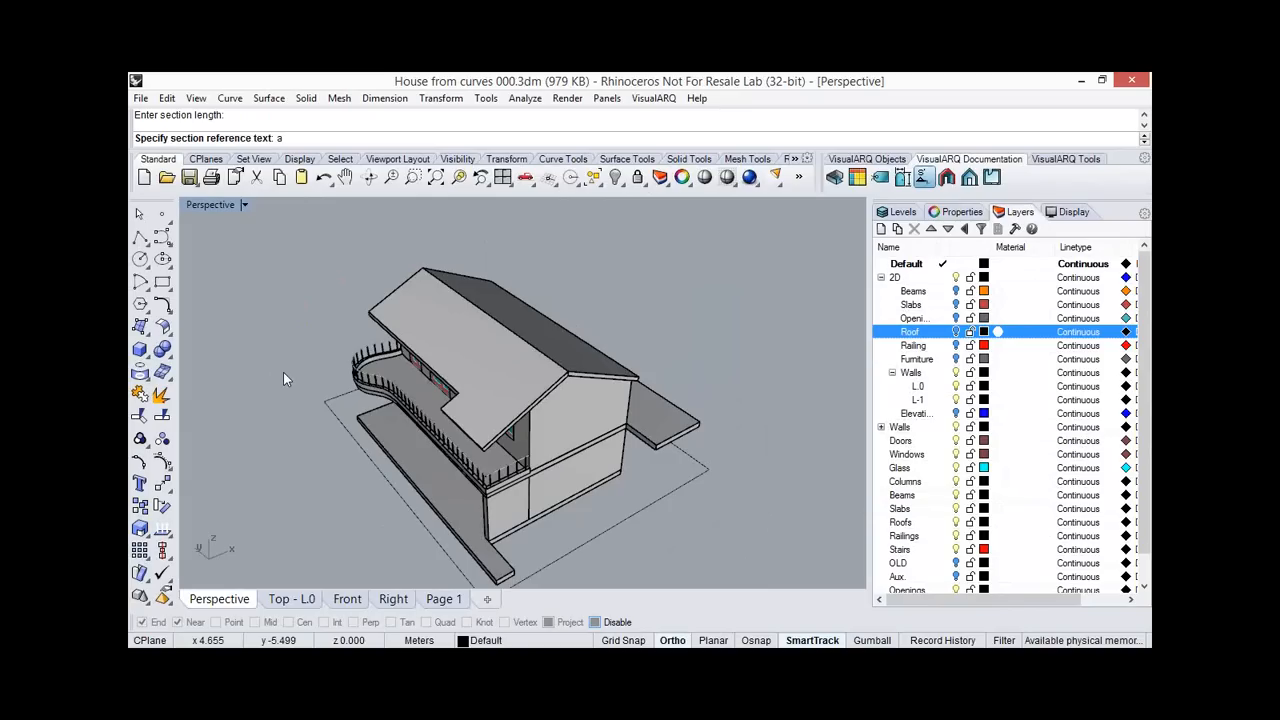
{"action": "key", "text": "Return"}
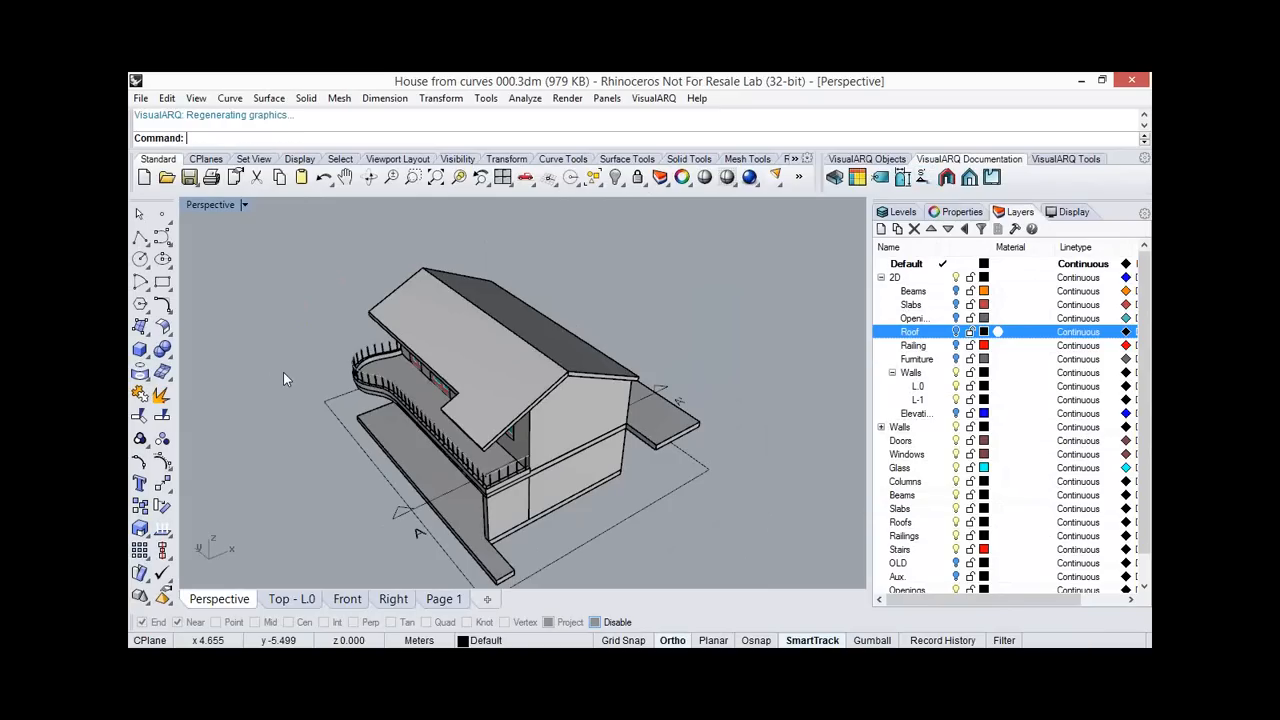
Turn on the control points of section A and slightly extend its depth boundary from the far corner.
{"action": "left_click", "coordinate": [400, 514]}
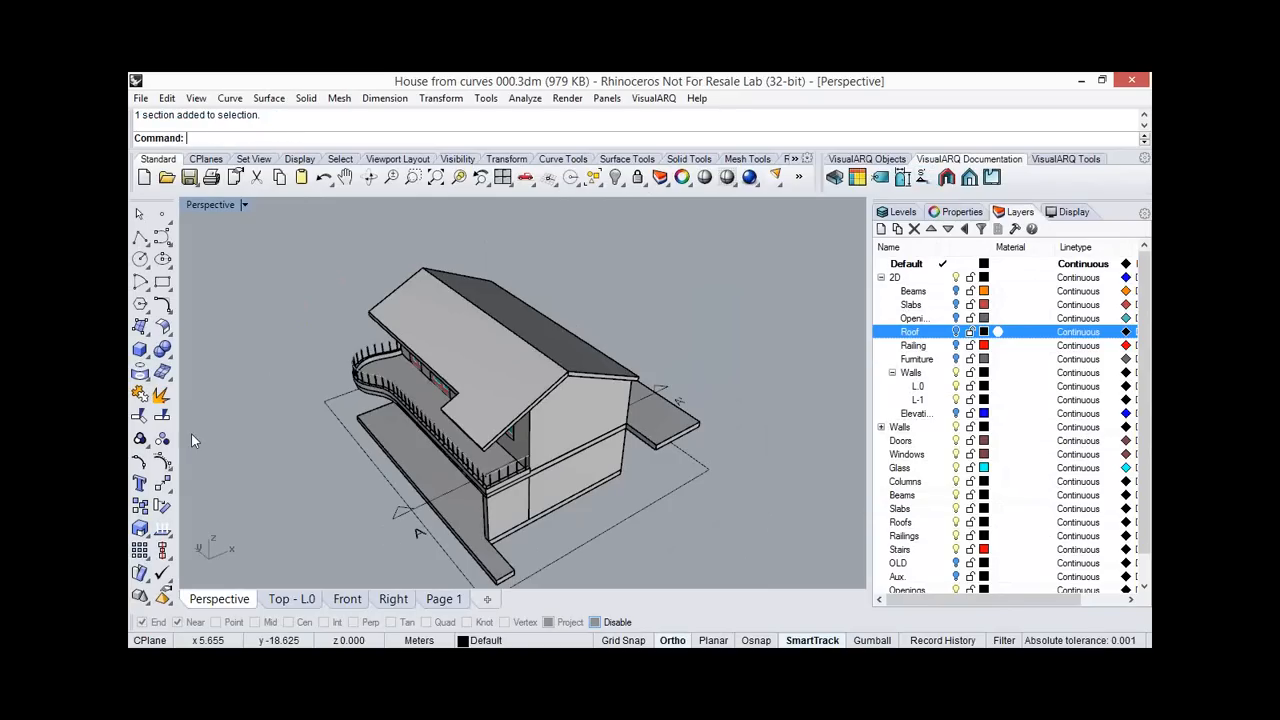
{"action": "left_click", "coordinate": [162, 461]}
{"action": "right_click_drag", "start_coordinate": [377, 427], "coordinate": [506, 390]}
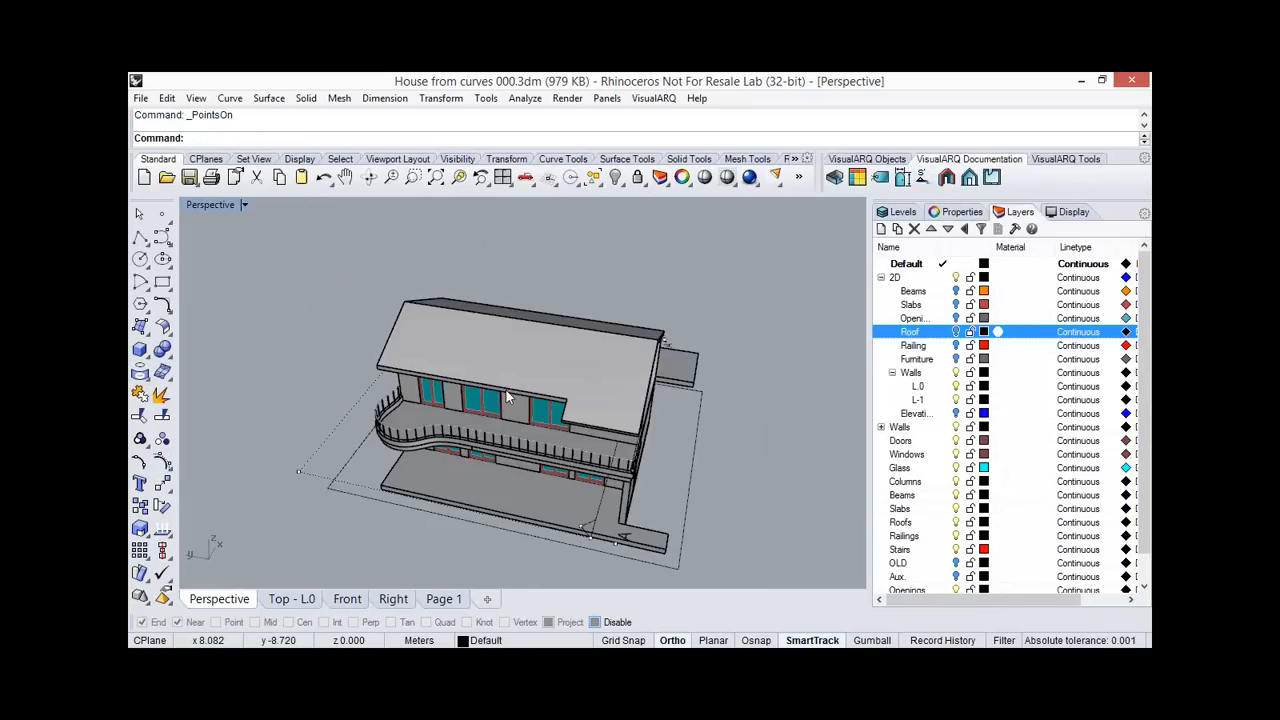
{"action": "right_click_drag", "start_coordinate": [376, 404], "coordinate": [280, 393]}
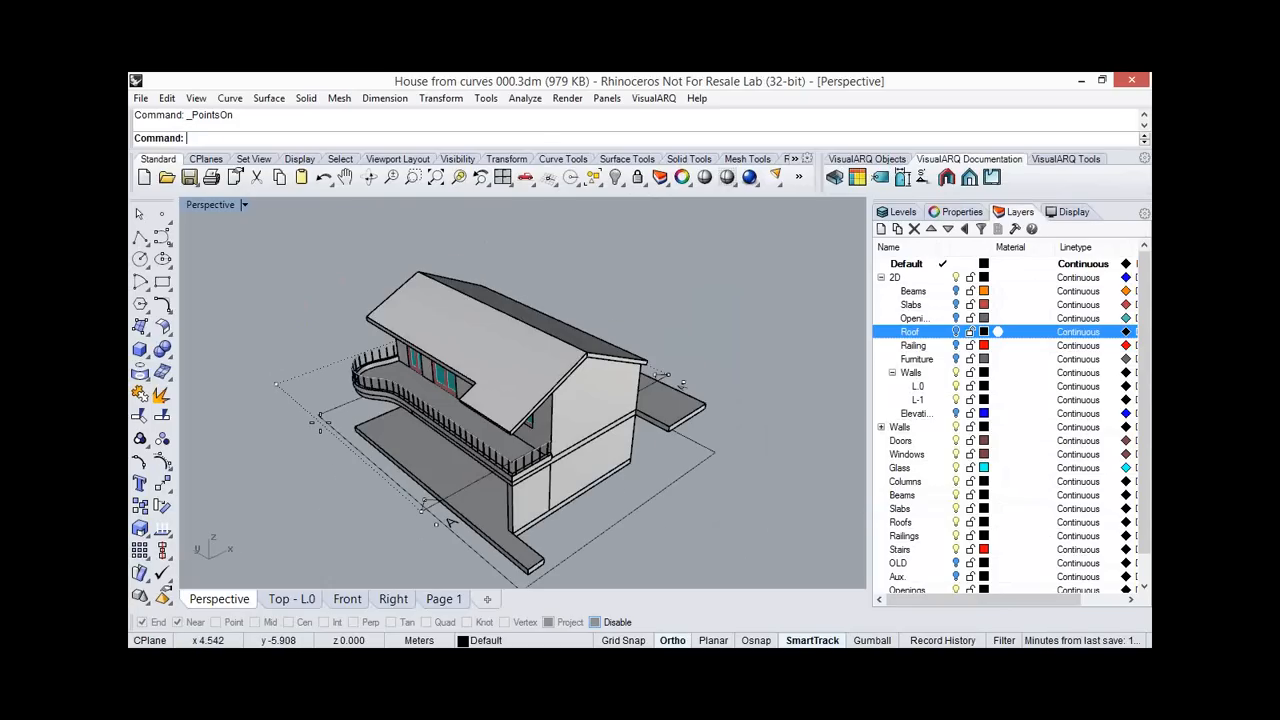
{"action": "left_click_drag", "start_coordinate": [276, 384], "coordinate": [266, 374]}
{"action": "right_click_drag", "start_coordinate": [266, 374], "coordinate": [314, 413]}
{"action": "key", "text": "Escape"}
{"action": "key", "text": "Escape"}
{"action": "scroll", "coordinate": [345, 430], "scroll_direction": "down", "scroll_amount": 2}
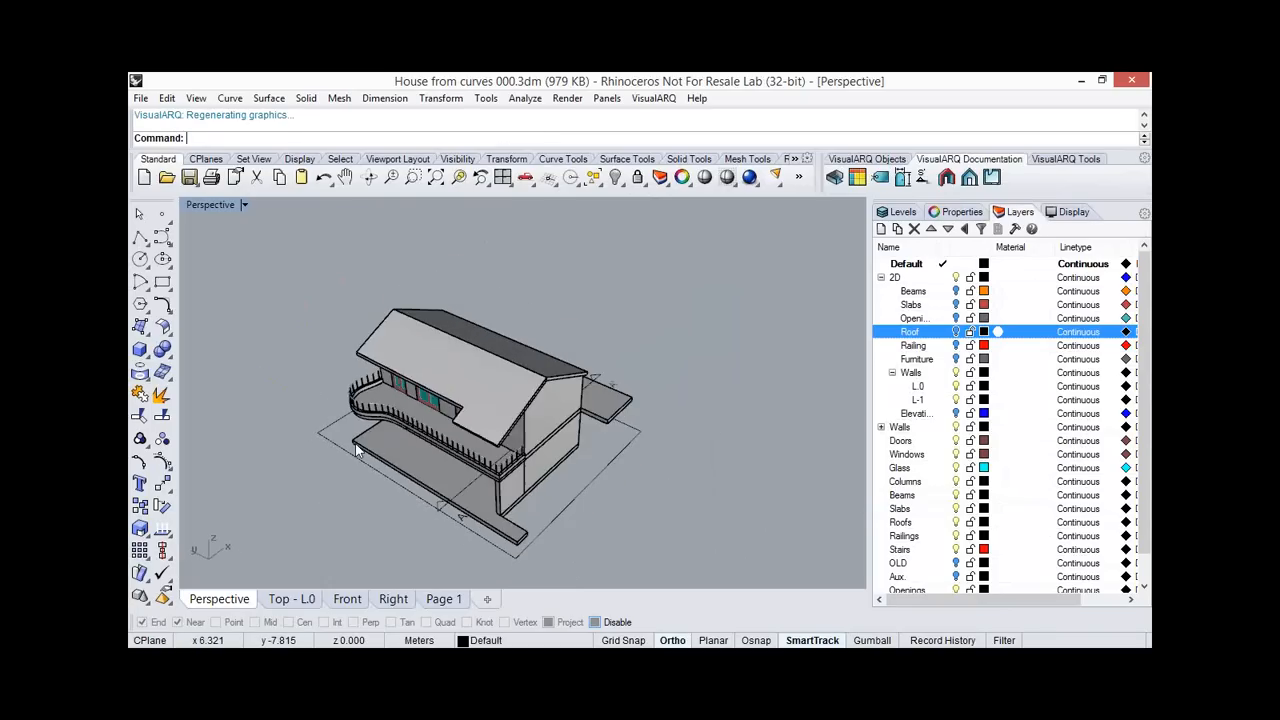
{"action": "right_click_drag", "start_coordinate": [357, 450], "coordinate": [376, 438]}
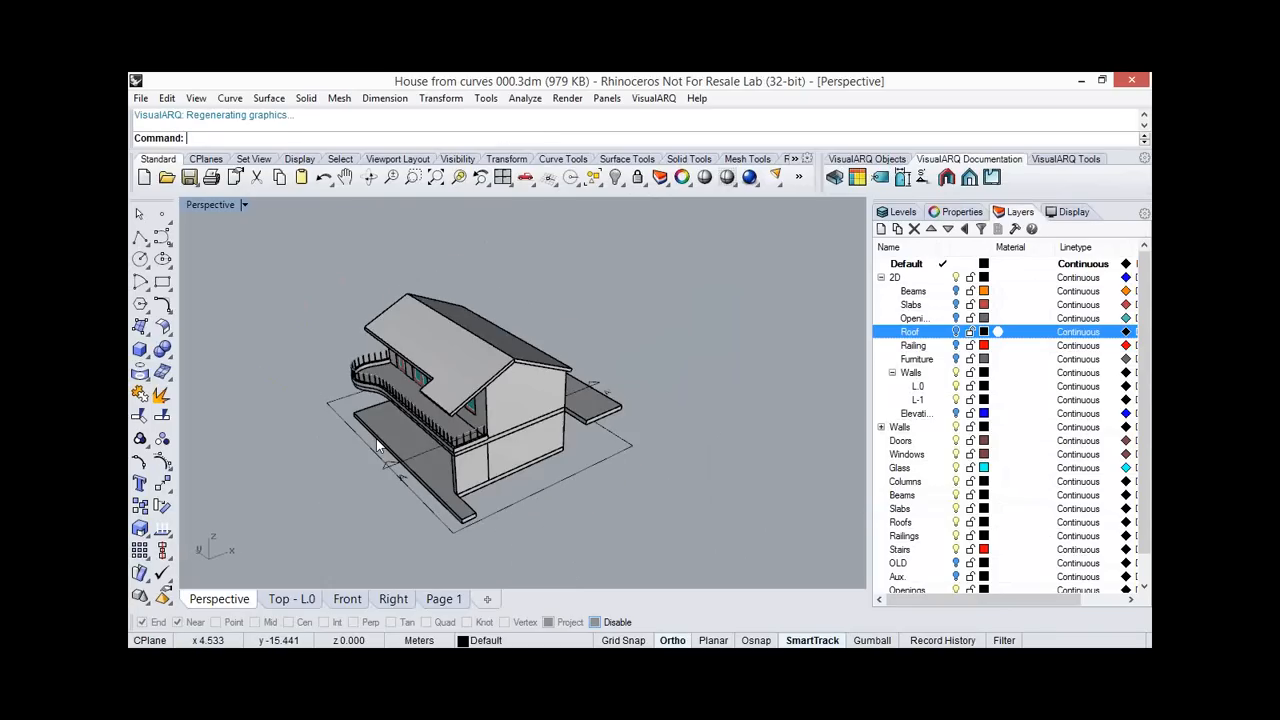
Draw a second Standard-style section cutting line lengthwise through the L.0 plan, with a jog so it runs through the stairs.
{"action": "left_click", "coordinate": [922, 177]}
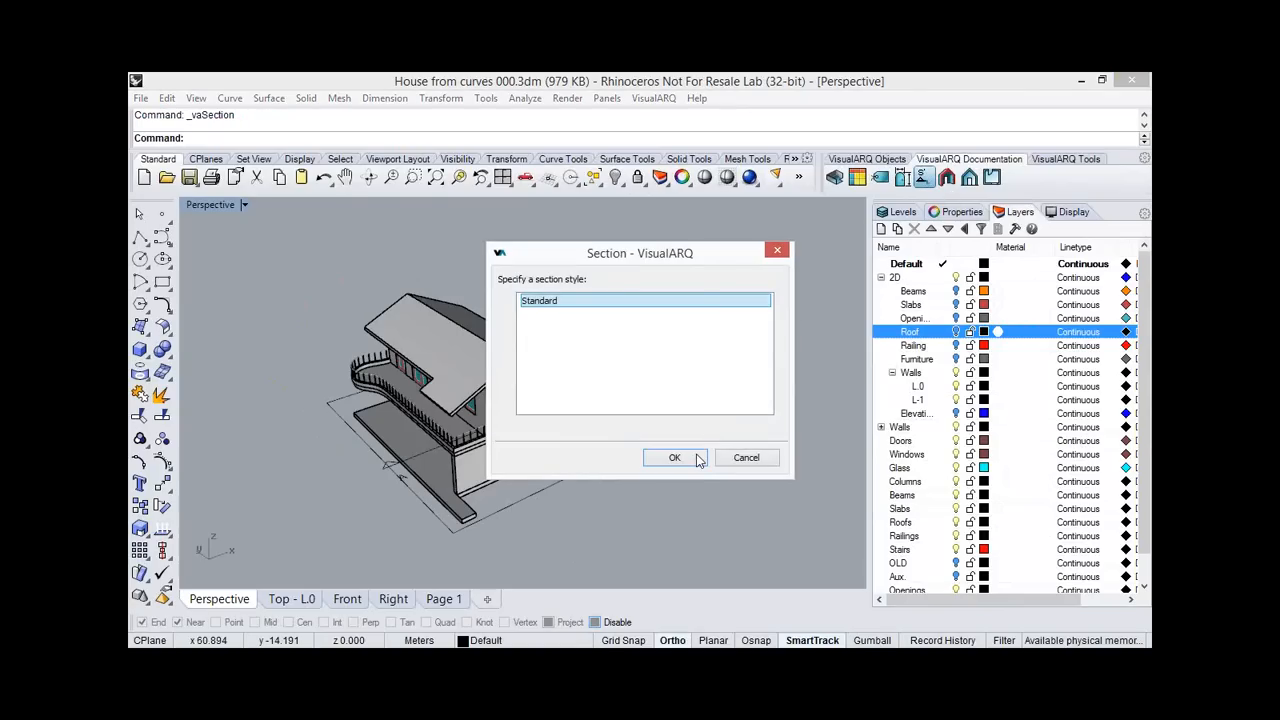
{"action": "left_click", "coordinate": [698, 459]}
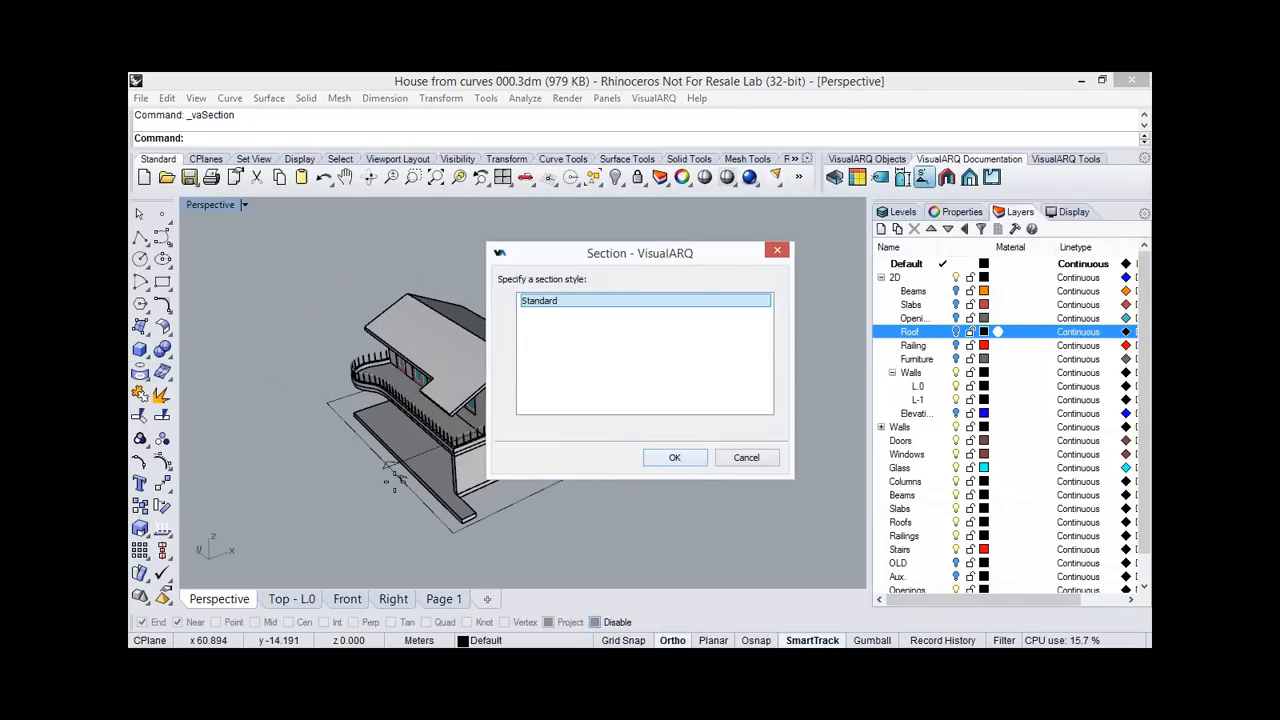
{"action": "scroll", "coordinate": [394, 482], "scroll_direction": "down", "scroll_amount": 5}
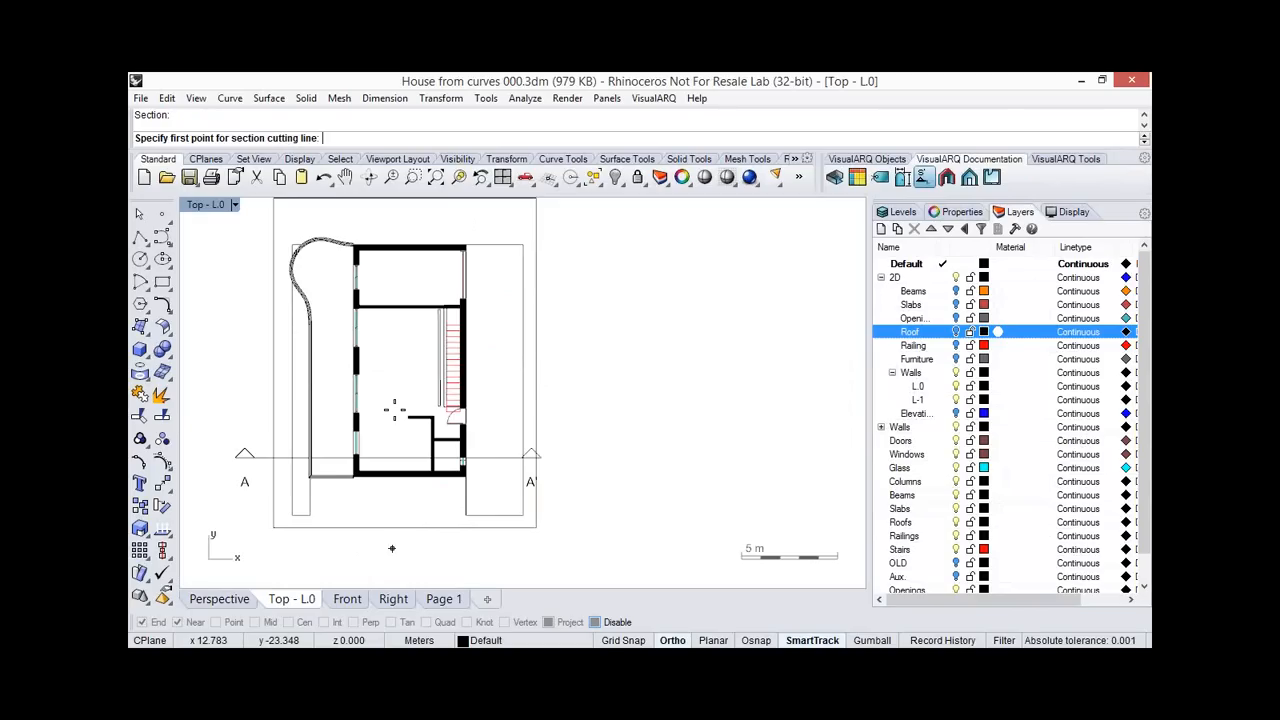
{"action": "left_click", "coordinate": [392, 548]}
{"action": "left_click", "coordinate": [392, 410]}
{"action": "scroll", "coordinate": [407, 411], "scroll_direction": "up", "scroll_amount": 3}
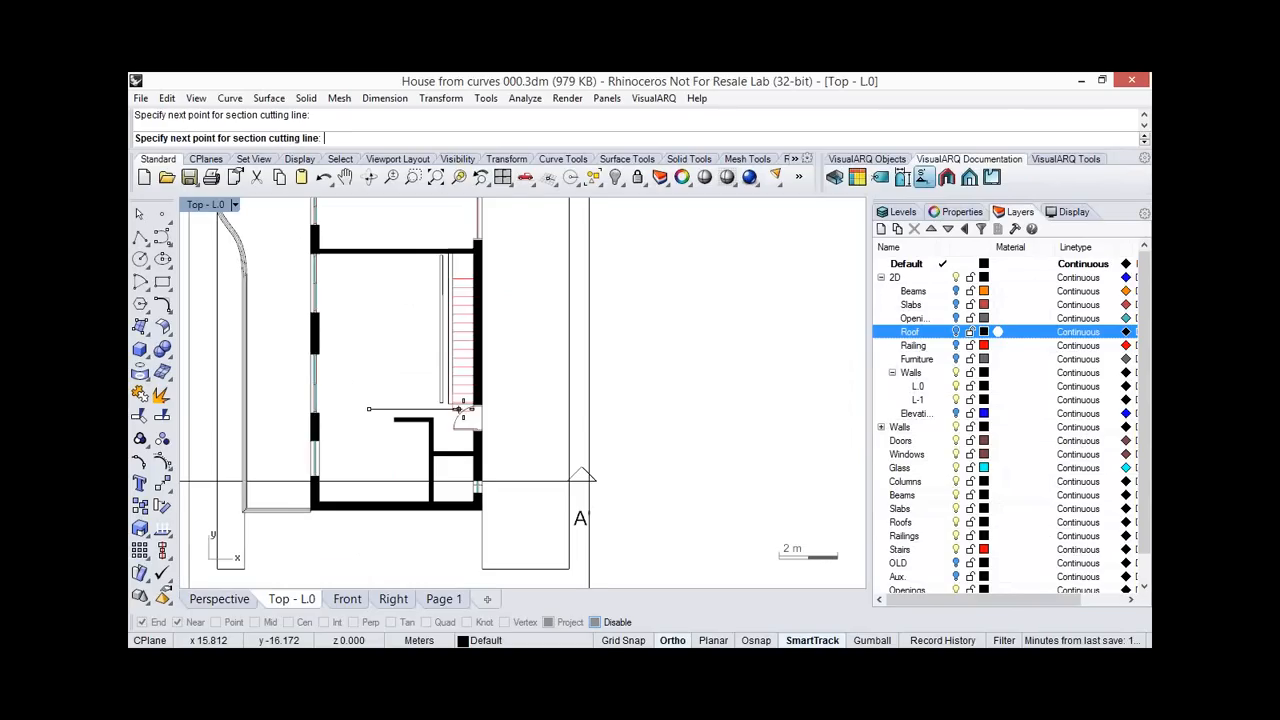
{"action": "scroll", "coordinate": [460, 409], "scroll_direction": "up", "scroll_amount": 1}
{"action": "left_click", "coordinate": [463, 409]}
{"action": "scroll", "coordinate": [463, 409], "scroll_direction": "down", "scroll_amount": 10}
{"action": "left_click", "coordinate": [463, 247]}
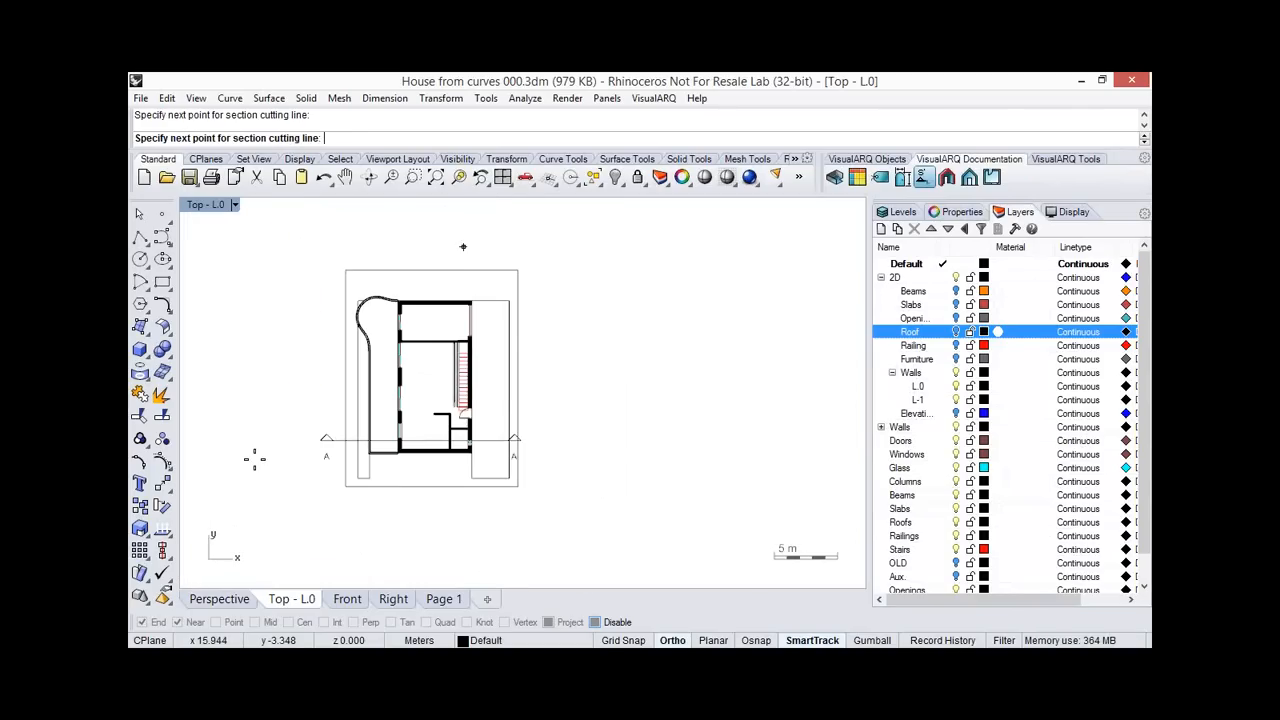
{"action": "key", "text": "Return"}
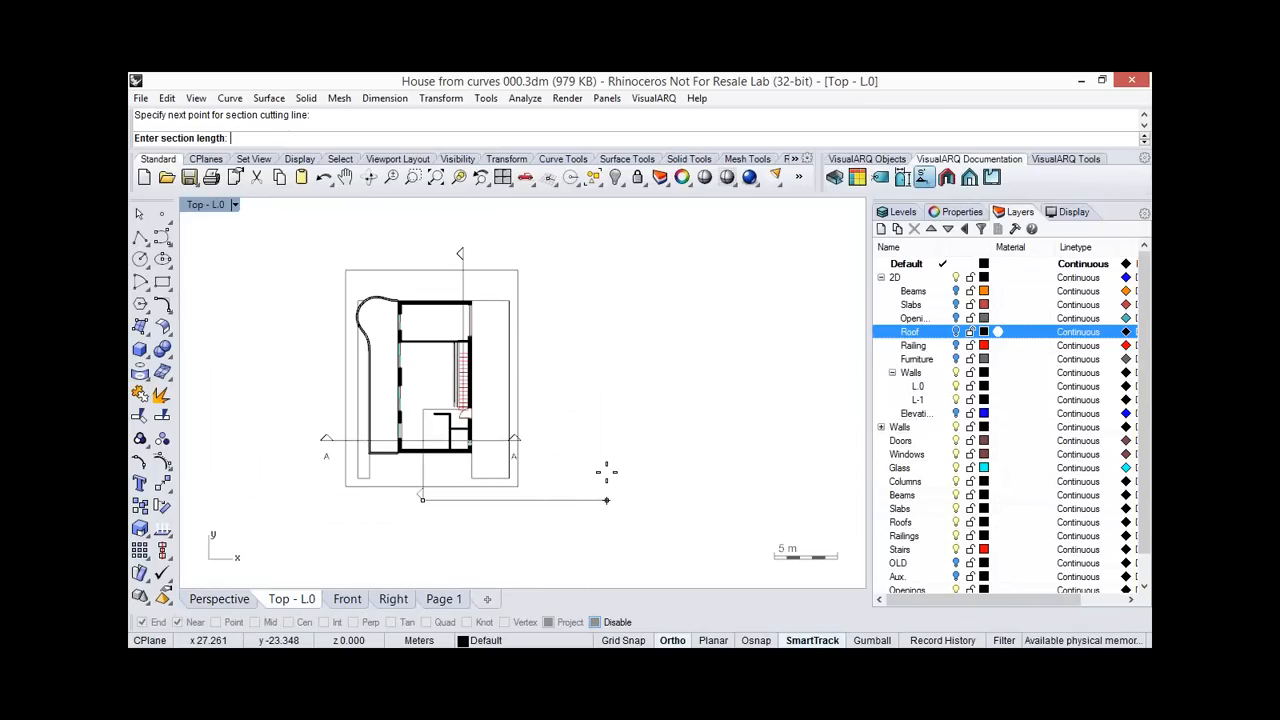
With Ortho off, set the lengthwise section's extent past the side of the house and give it reference text B.
{"action": "key", "text": "F8"}
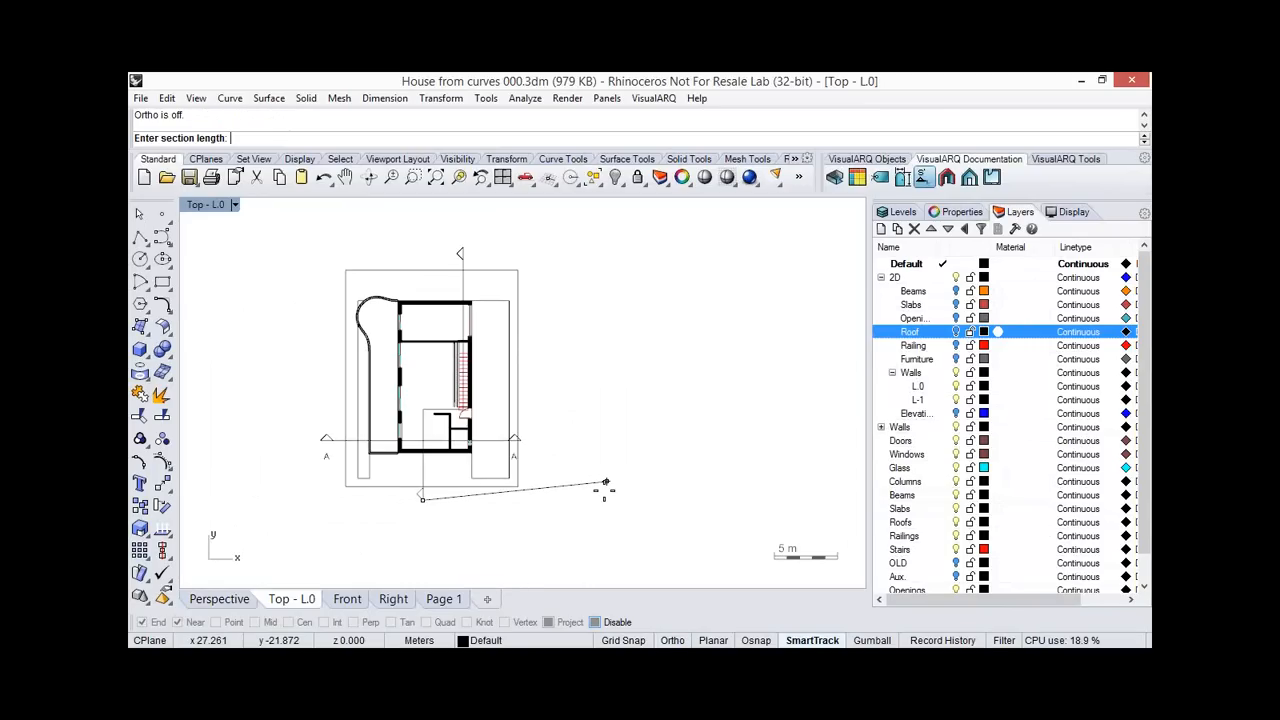
{"action": "left_click", "coordinate": [604, 488]}
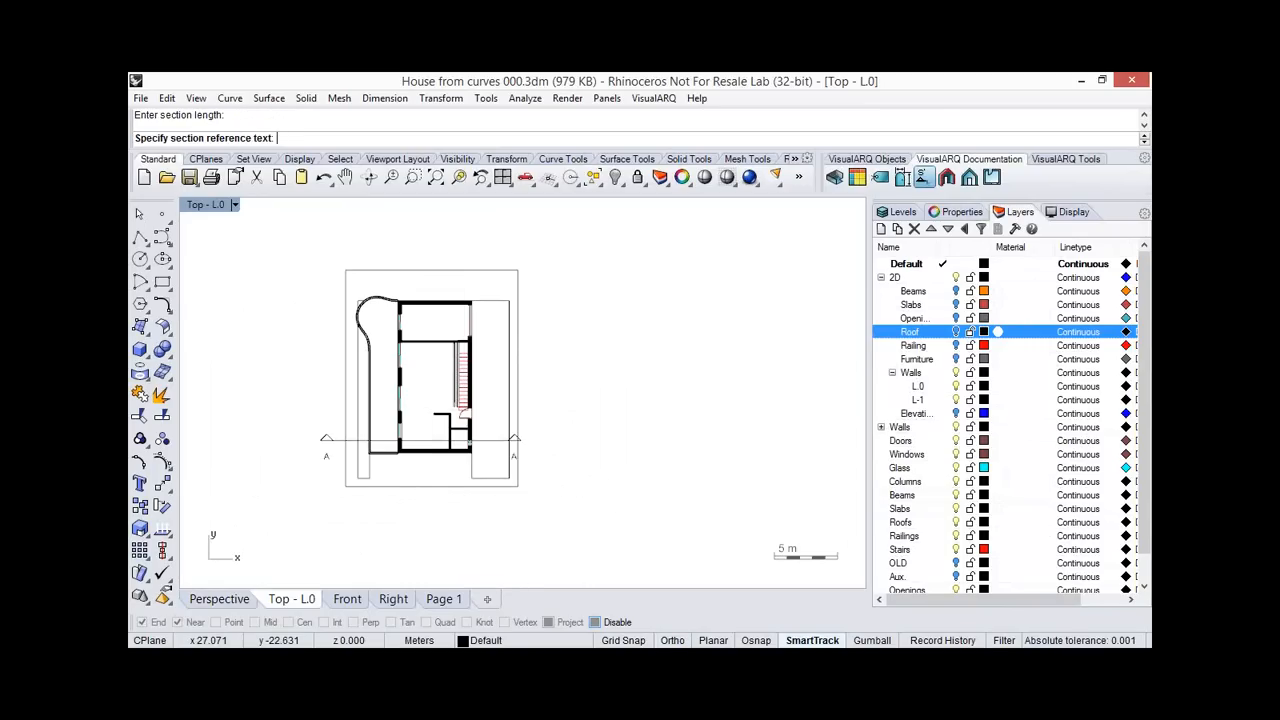
{"action": "type", "text": "B"}
{"action": "key", "text": "Return"}
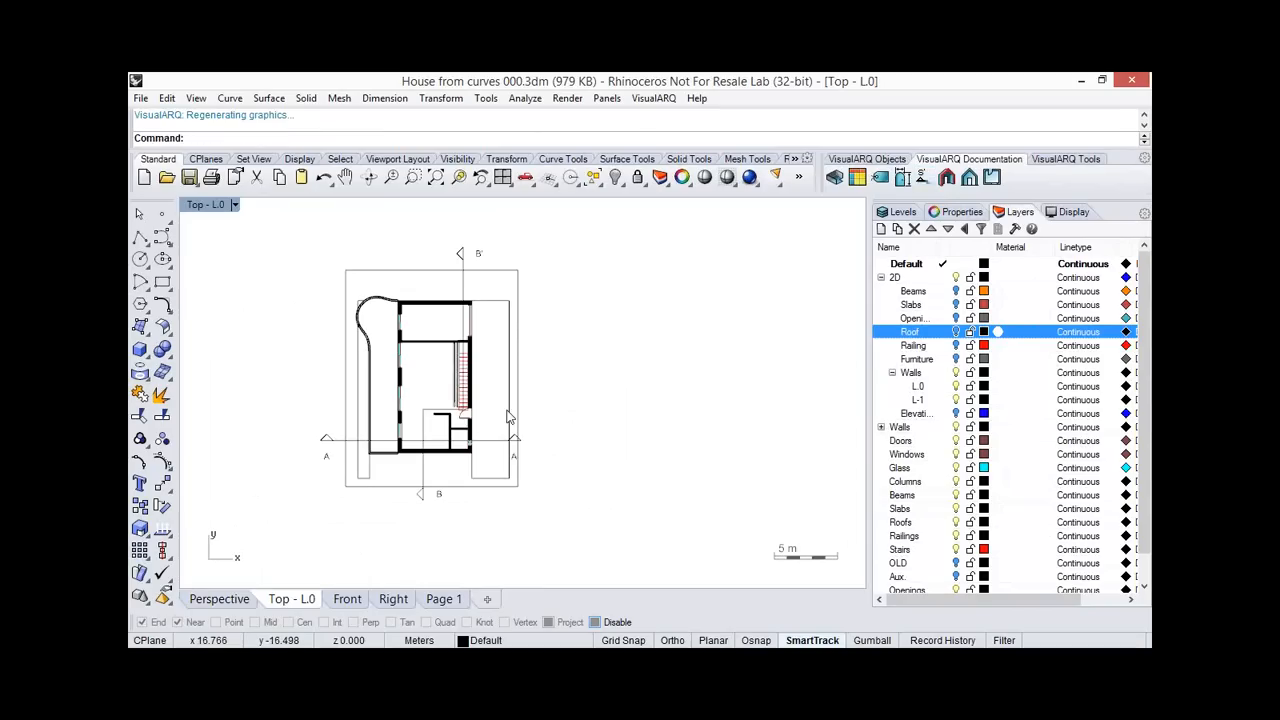
Activate section A in the Perspective view to cut away the front end of the house.
{"action": "scroll", "coordinate": [500, 417], "scroll_direction": "up", "scroll_amount": 2}
{"action": "left_click", "coordinate": [241, 602]}
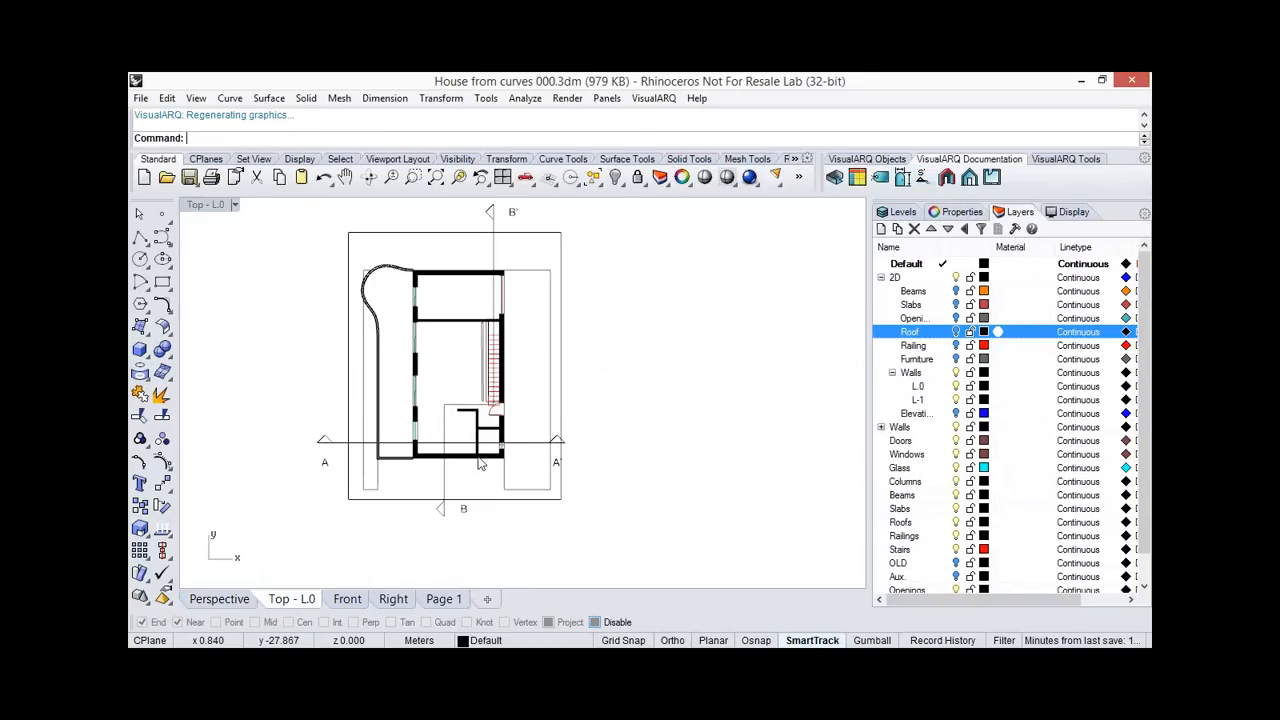
{"action": "right_click_drag", "start_coordinate": [524, 457], "coordinate": [550, 457]}
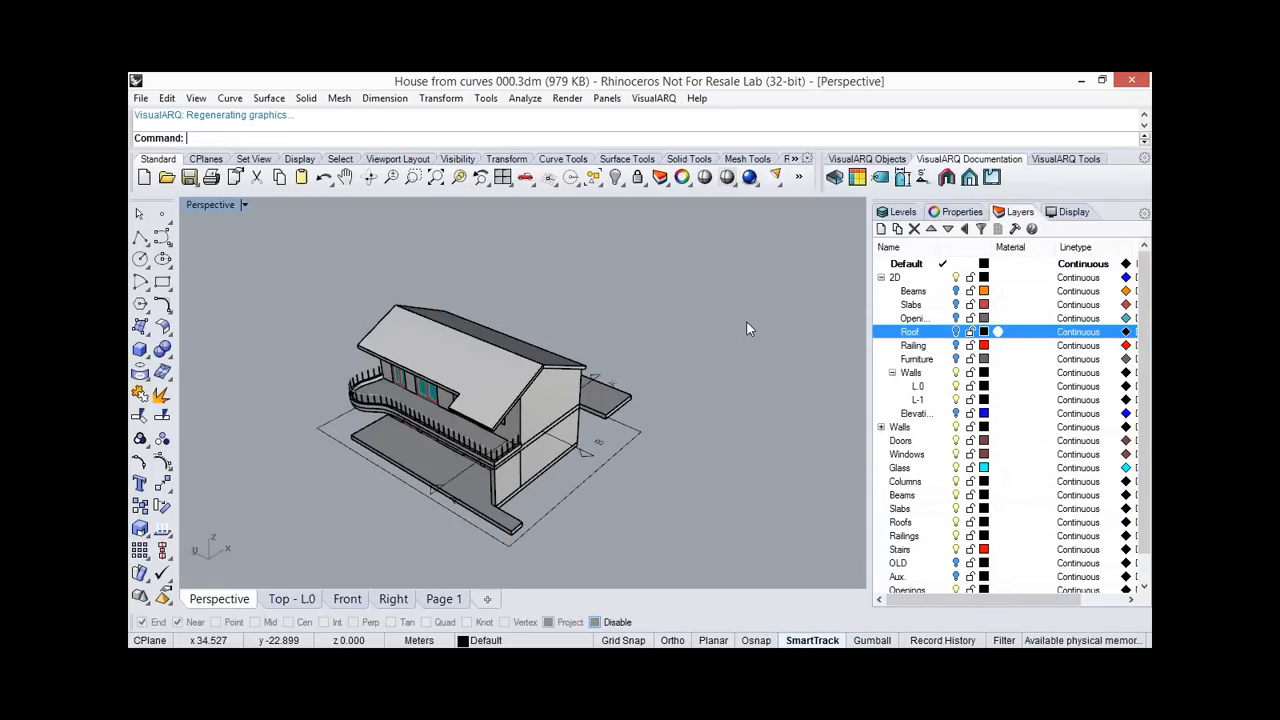
{"action": "left_click", "coordinate": [946, 179]}
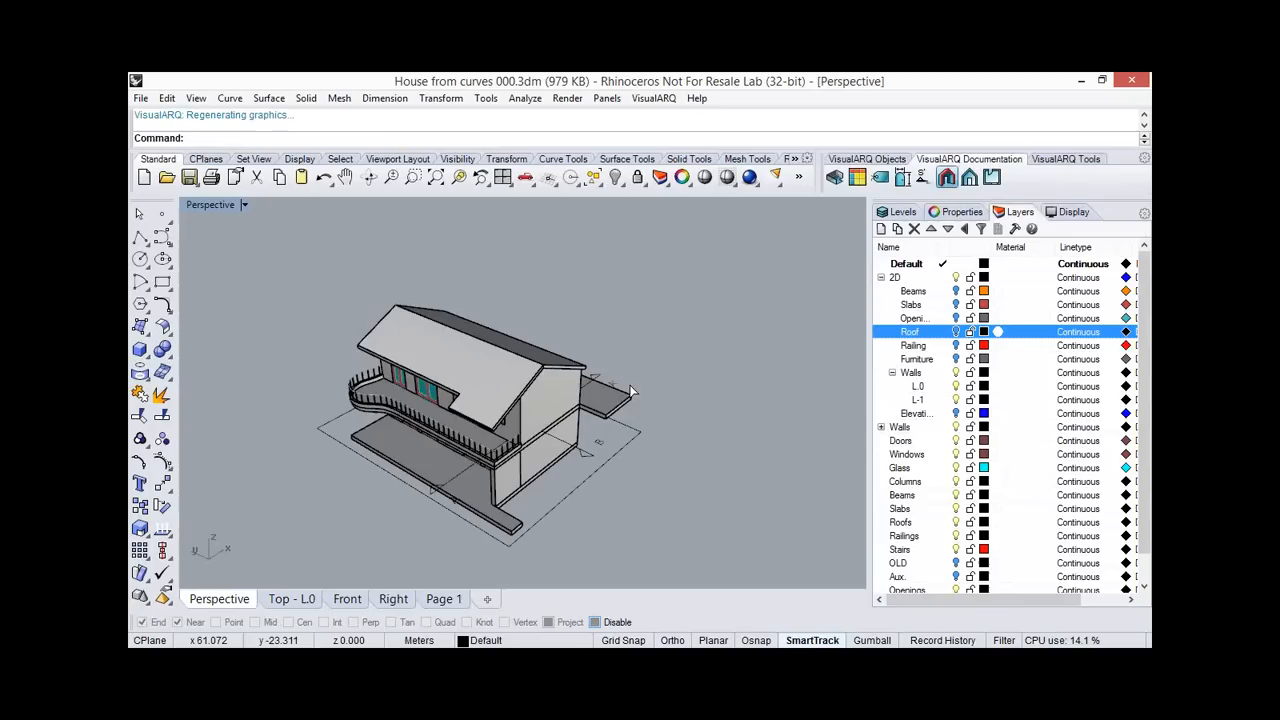
{"action": "left_click", "coordinate": [460, 469]}
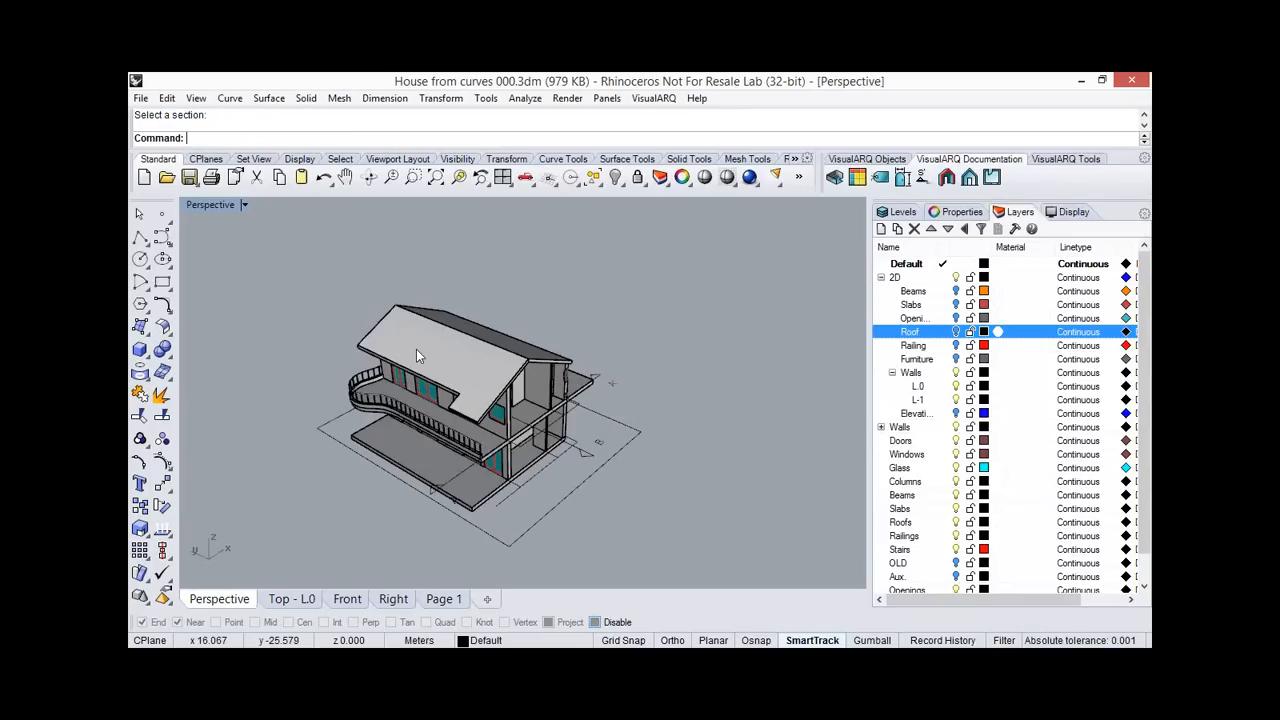
{"action": "right_click_drag", "start_coordinate": [416, 355], "coordinate": [322, 355]}
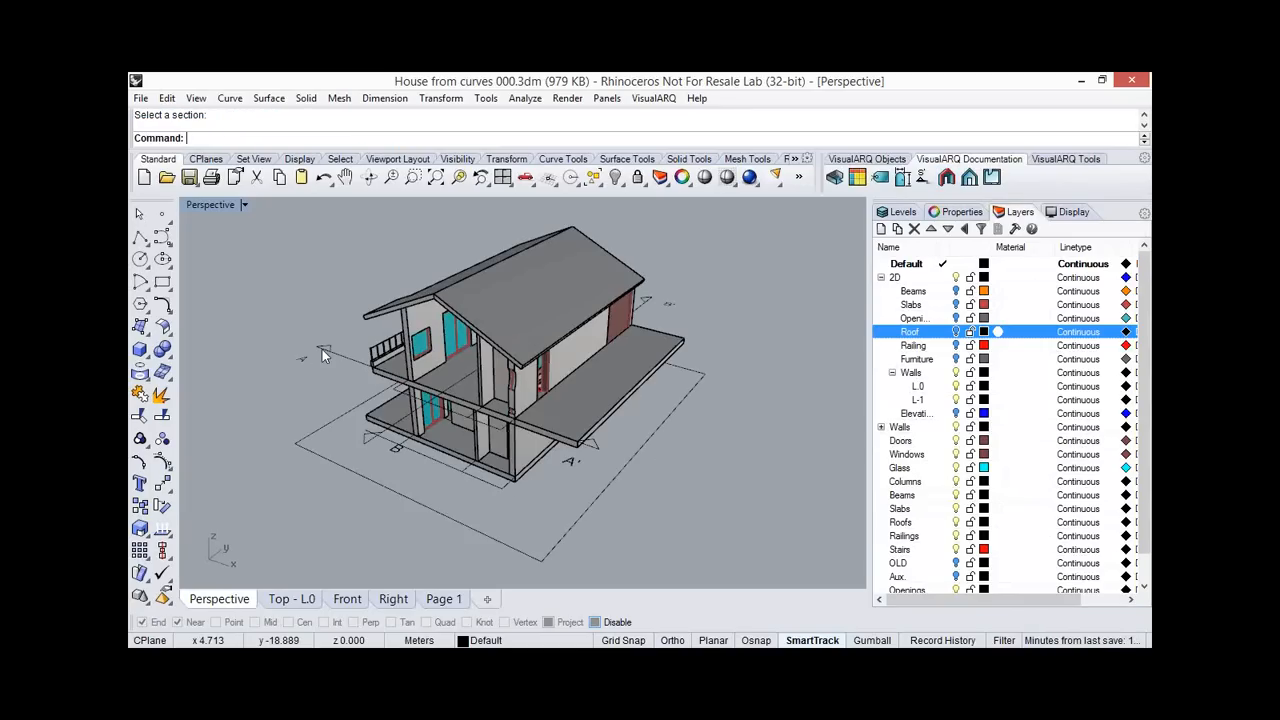
{"action": "scroll", "coordinate": [330, 352], "scroll_direction": "up", "scroll_amount": 3}
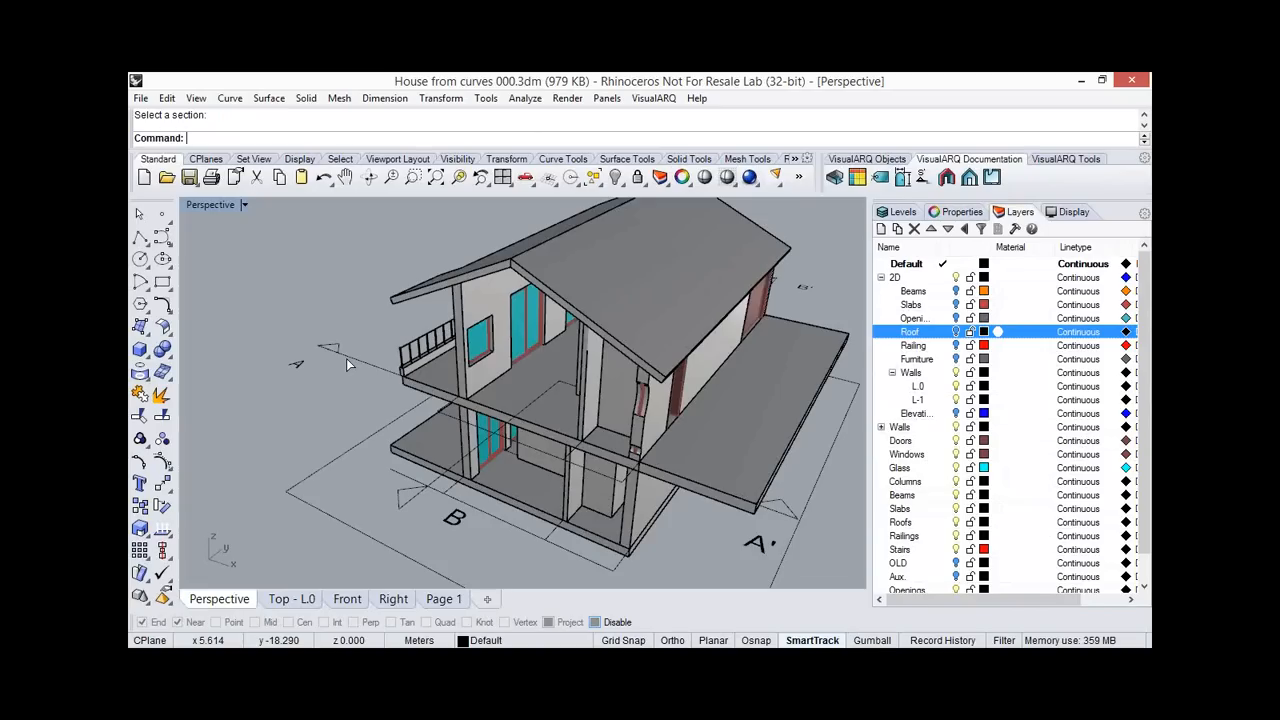
Shift section A back and forth along the house's length with Ortho on, placing the cut through the staircase.
{"action": "left_click_drag", "start_coordinate": [346, 363], "coordinate": [391, 311]}
{"action": "key", "text": "F8"}
{"action": "scroll", "coordinate": [391, 311], "scroll_direction": "down", "scroll_amount": 3}
{"action": "right_click_drag", "start_coordinate": [391, 311], "coordinate": [370, 348]}
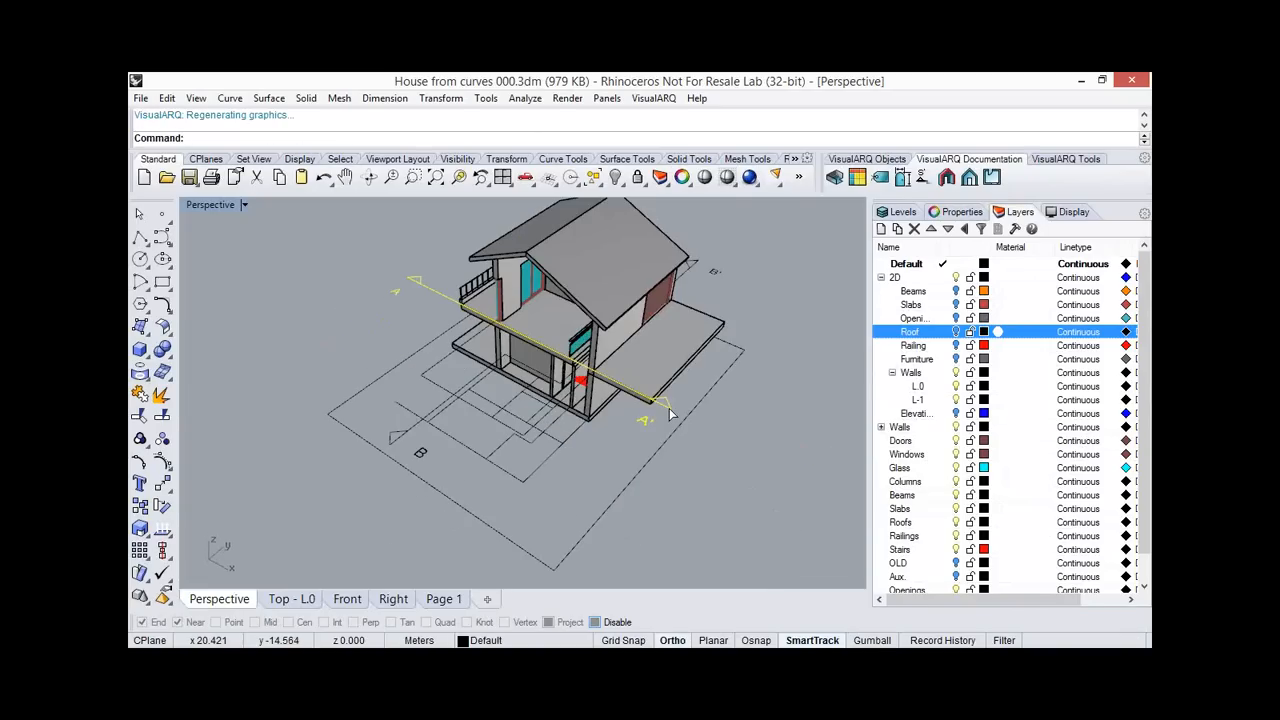
{"action": "left_click_drag", "start_coordinate": [644, 452], "coordinate": [647, 451]}
{"action": "right_click_drag", "start_coordinate": [617, 447], "coordinate": [638, 426]}
{"action": "left_click_drag", "start_coordinate": [640, 436], "coordinate": [598, 487]}
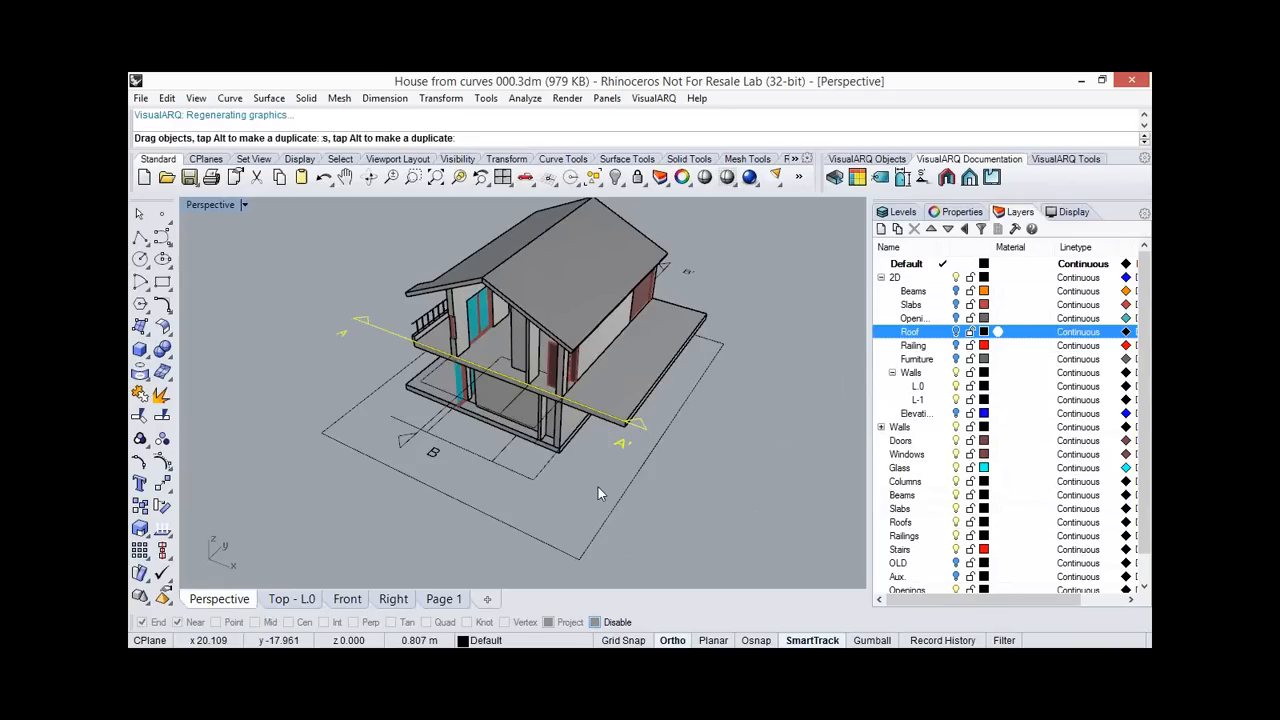
{"action": "right_click_drag", "start_coordinate": [594, 485], "coordinate": [614, 455]}
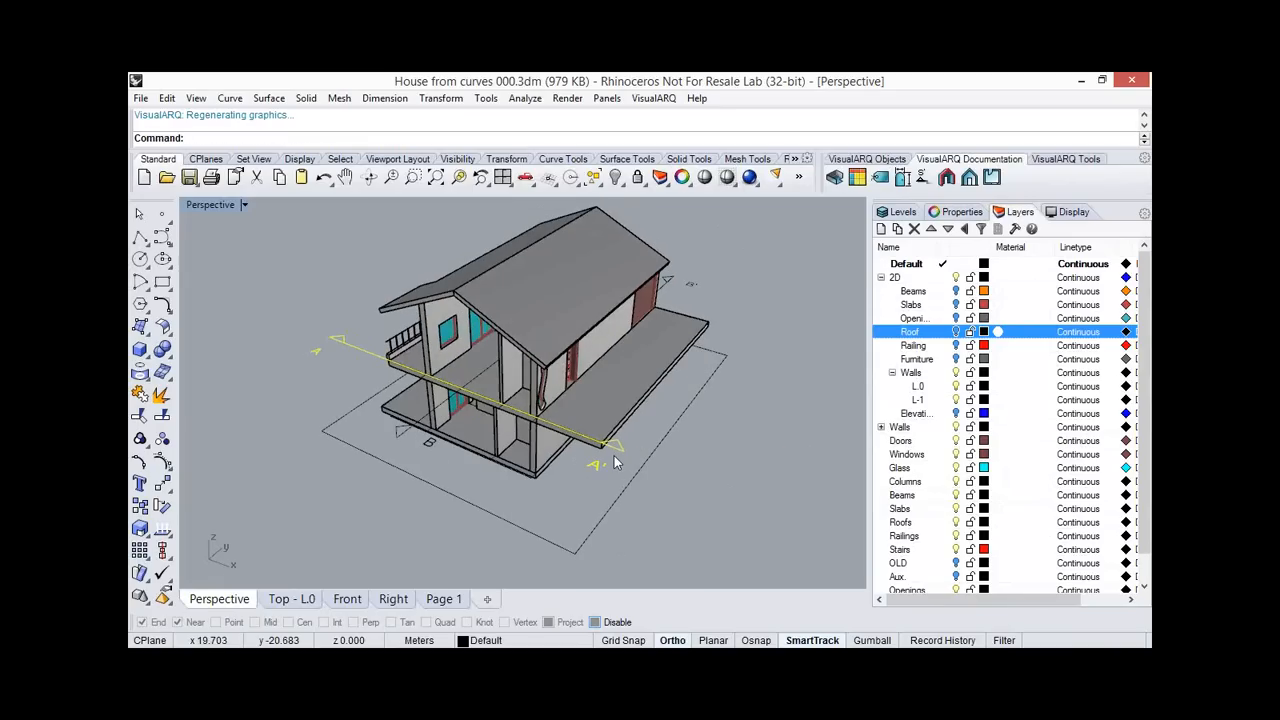
{"action": "left_click_drag", "start_coordinate": [663, 413], "coordinate": [656, 408]}
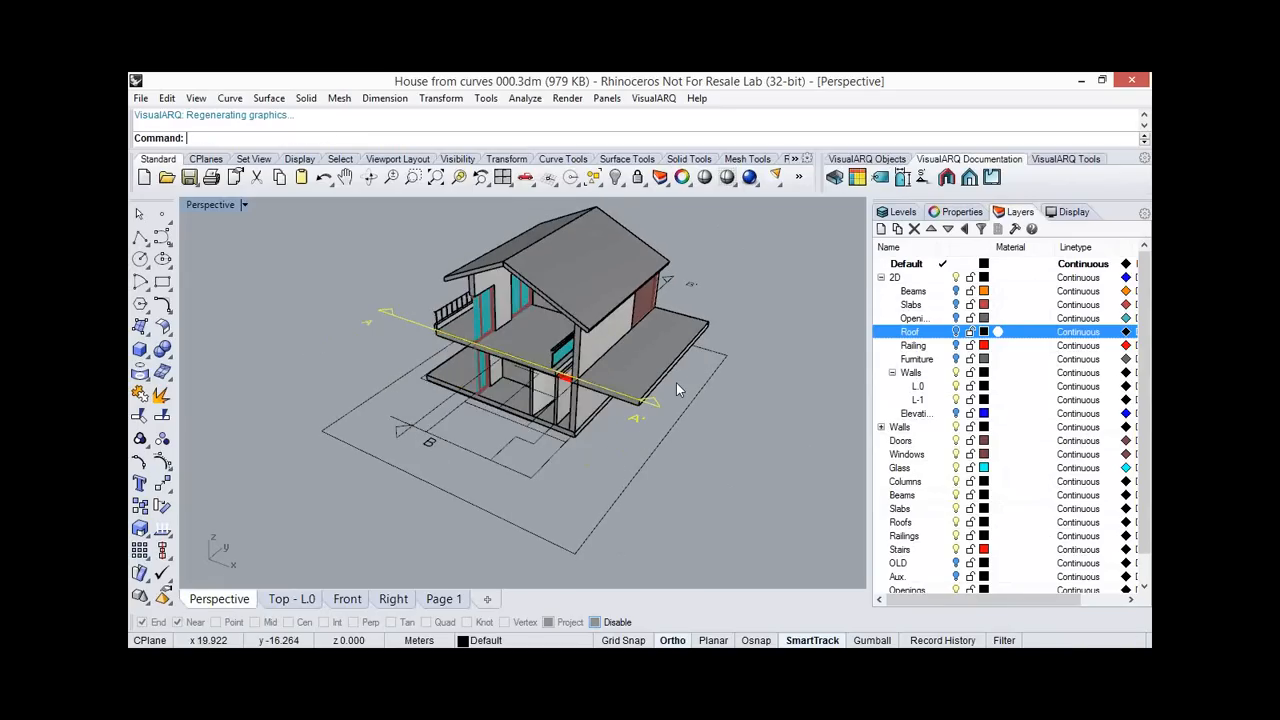
Examine the cut interior of the house around the staircase and the upper-floor railing.
{"action": "right_click_drag", "start_coordinate": [677, 388], "coordinate": [513, 328]}
{"action": "scroll", "coordinate": [513, 323], "scroll_direction": "up", "scroll_amount": 3}
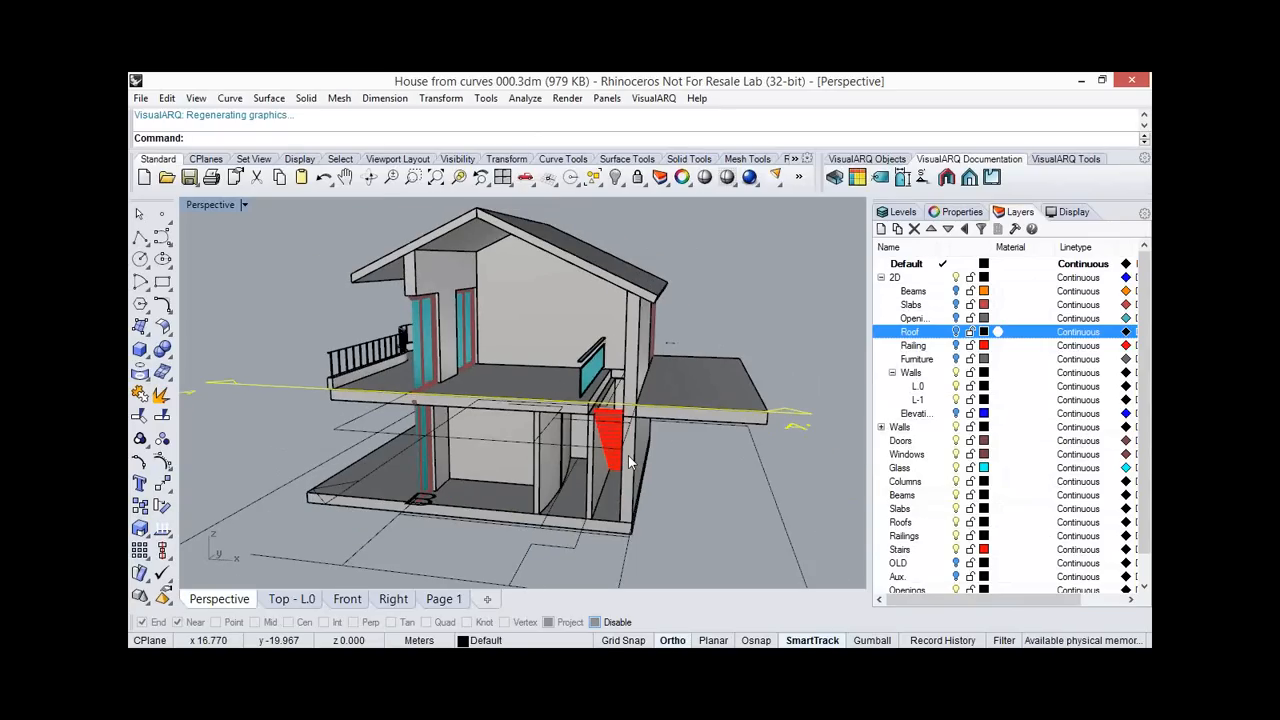
{"action": "right_click_drag", "start_coordinate": [522, 320], "coordinate": [513, 343]}
{"action": "scroll", "coordinate": [513, 343], "scroll_direction": "up", "scroll_amount": 2}
{"action": "left_click", "coordinate": [476, 322]}
{"action": "left_click", "coordinate": [624, 381]}
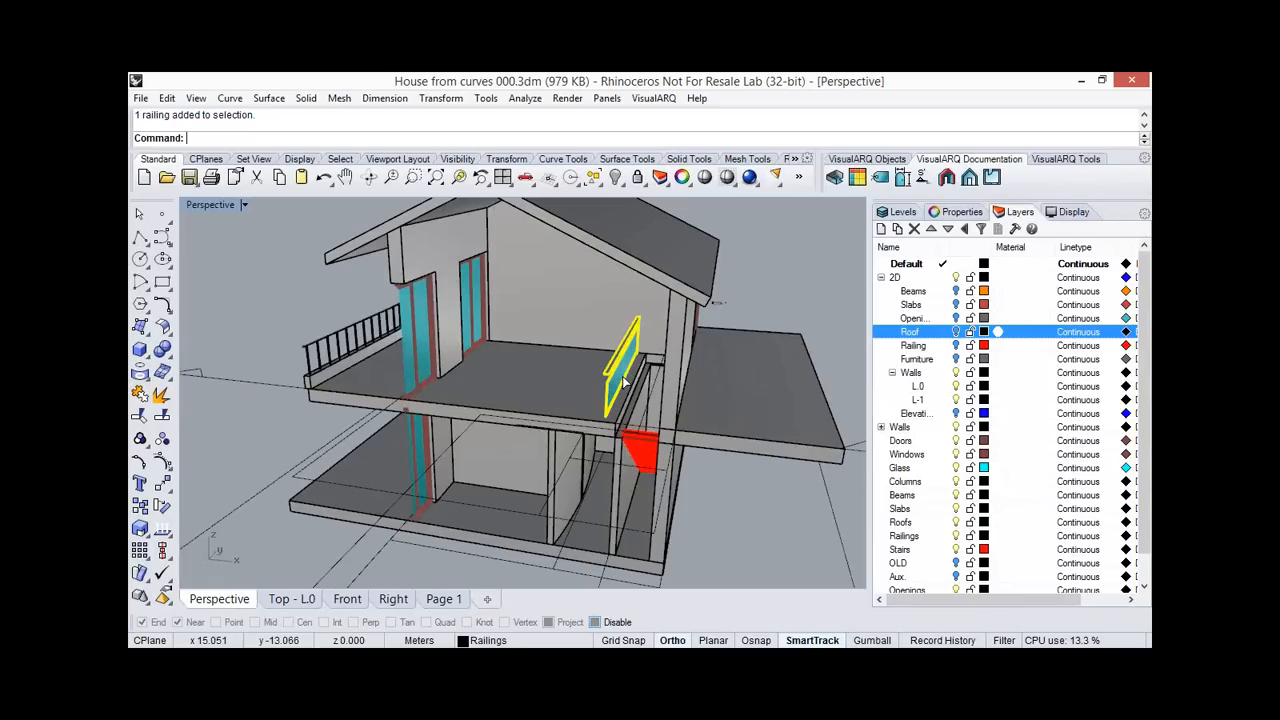
{"action": "scroll", "coordinate": [624, 381], "scroll_direction": "up", "scroll_amount": 3}
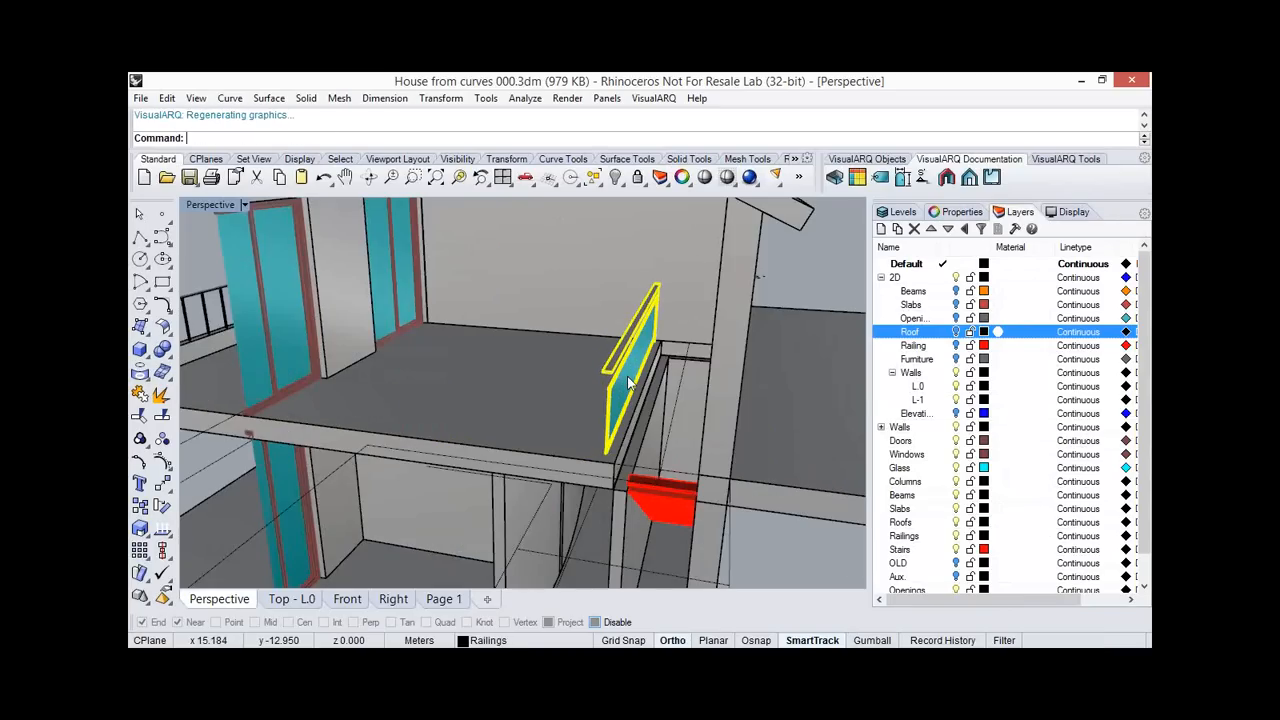
{"action": "scroll", "coordinate": [629, 383], "scroll_direction": "down", "scroll_amount": 5}
{"action": "left_click", "coordinate": [719, 322]}
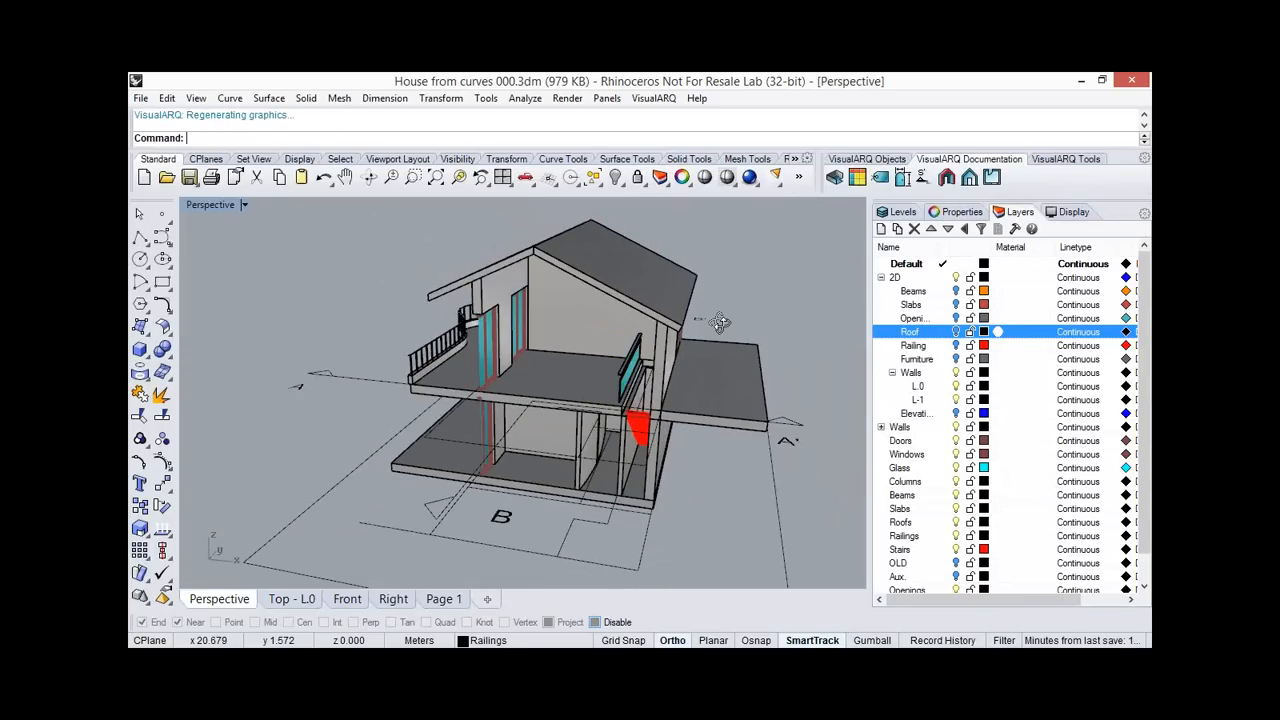
Hide the Walls sublayer inside the 2D layer group.
{"action": "right_click_drag", "start_coordinate": [719, 322], "coordinate": [596, 367]}
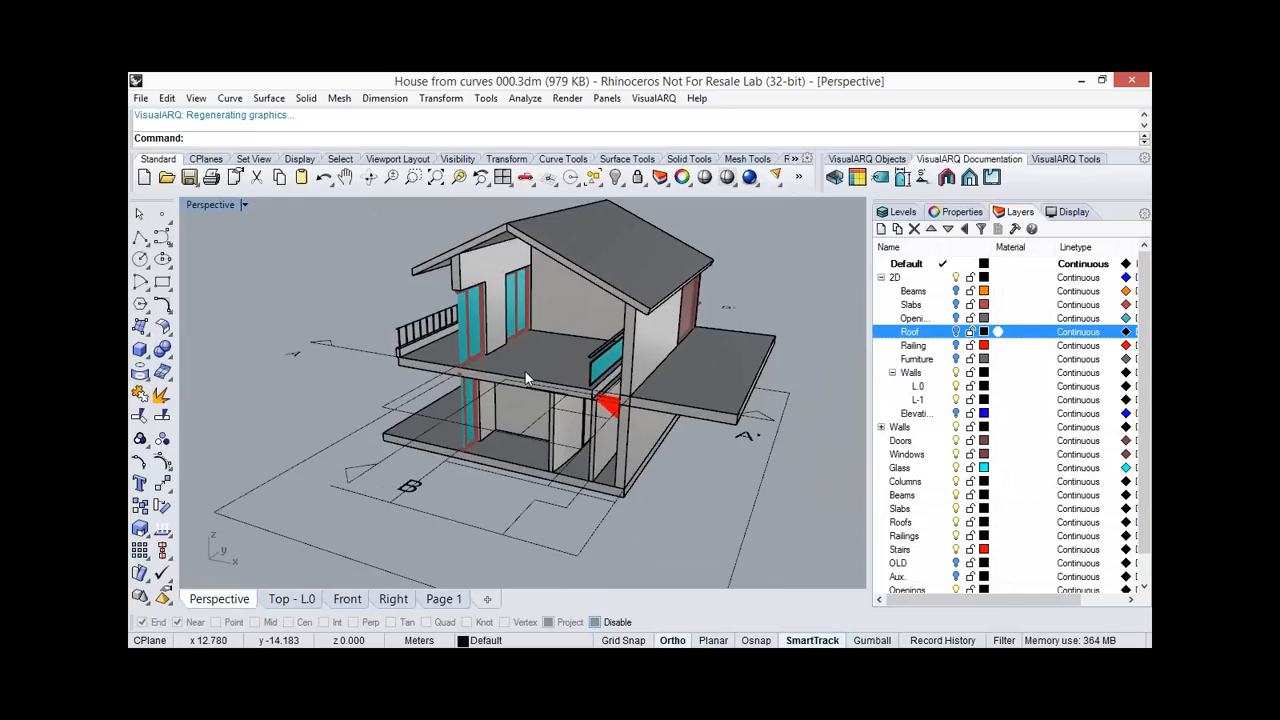
{"action": "scroll", "coordinate": [527, 377], "scroll_direction": "down", "scroll_amount": 2}
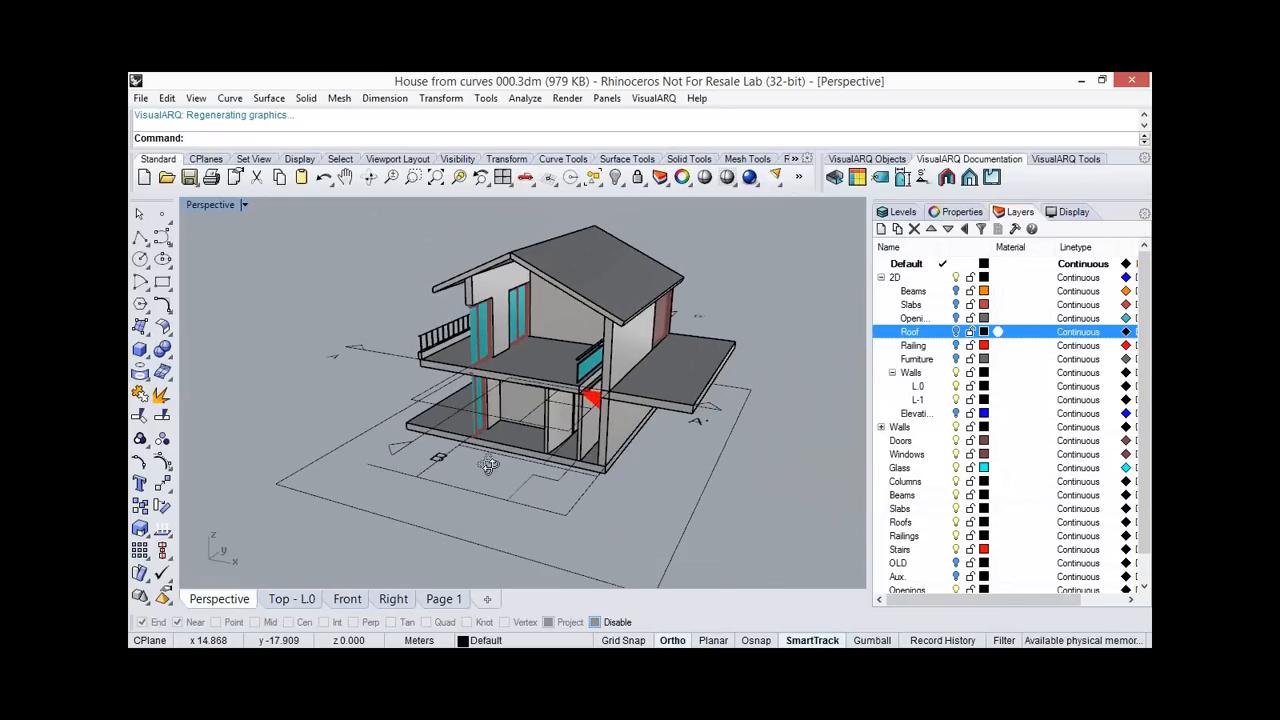
{"action": "right_click_drag", "start_coordinate": [488, 465], "coordinate": [490, 489]}
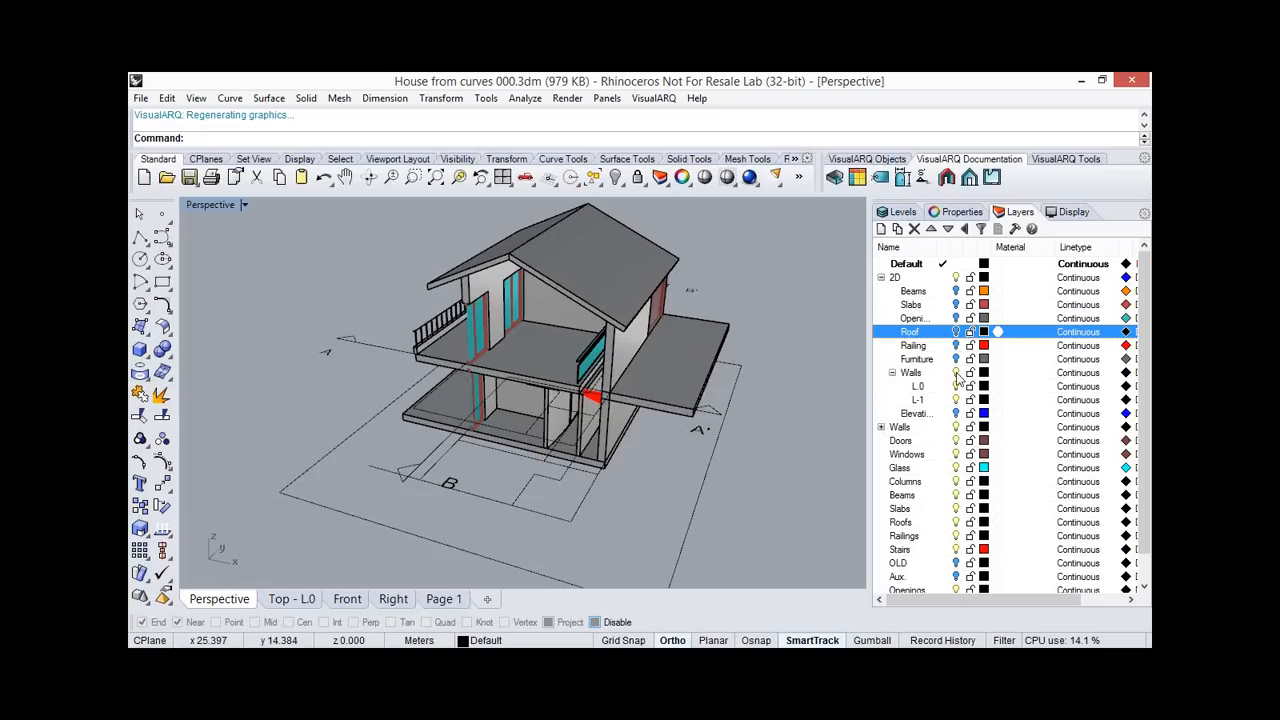
{"action": "left_click", "coordinate": [956, 374]}
Deactivate section A in the Perspective view to restore the complete, uncut house.
{"action": "right_click_drag", "start_coordinate": [527, 400], "coordinate": [670, 397]}
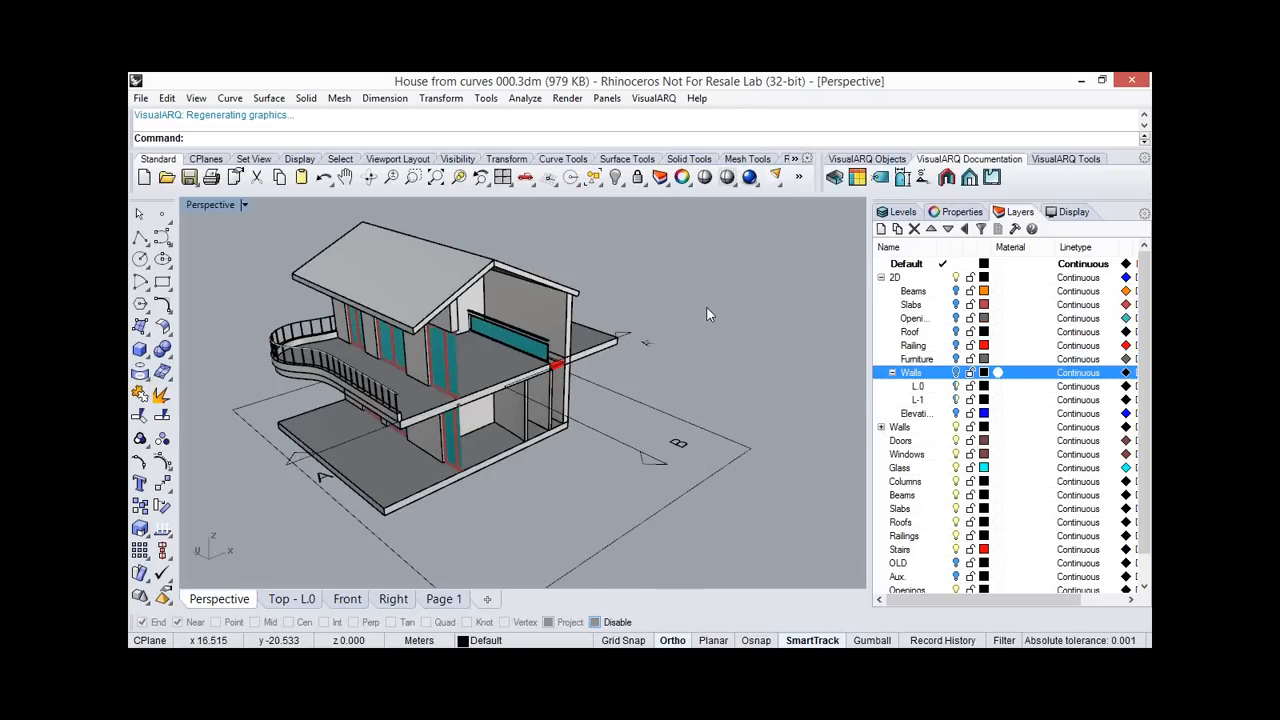
{"action": "left_click", "coordinate": [625, 336]}
{"action": "right_click_drag", "start_coordinate": [625, 336], "coordinate": [560, 360]}
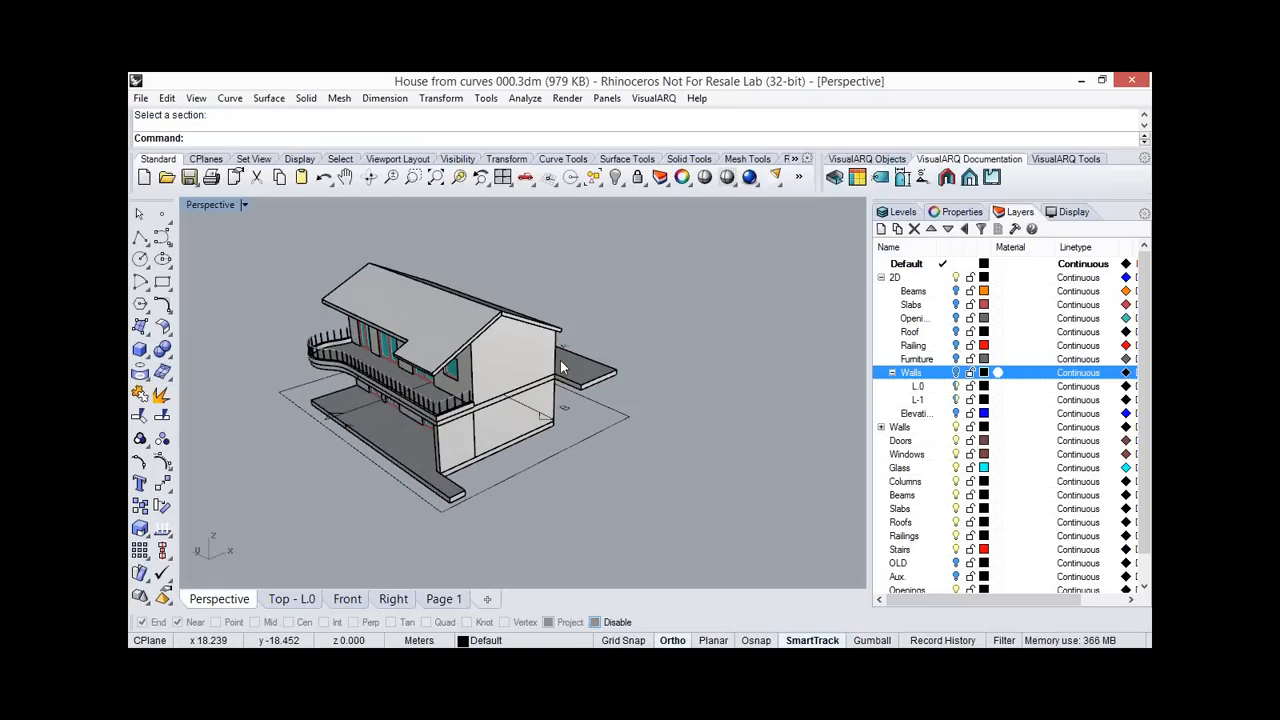
Insert a section view of section A in the Standard style on the ground beside the house.
{"action": "left_click", "coordinate": [969, 181]}
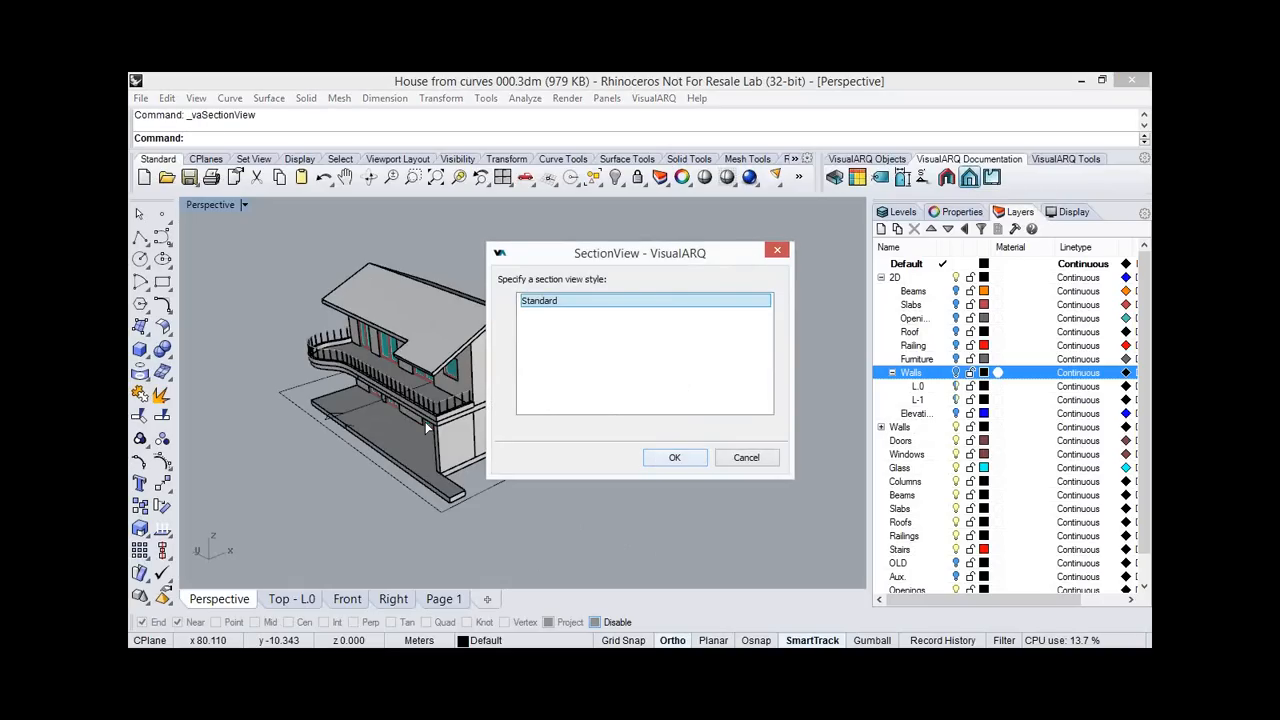
{"action": "key", "text": "Return"}
{"action": "left_click", "coordinate": [333, 424]}
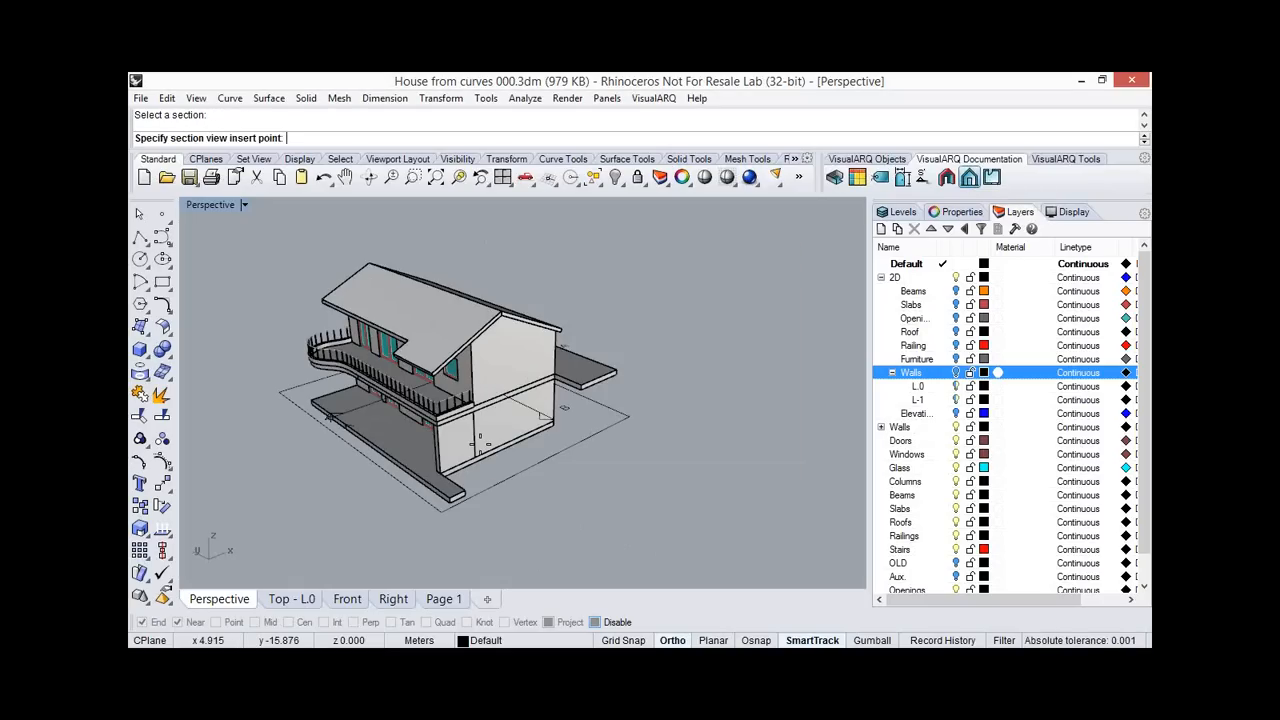
{"action": "right_click_drag", "start_coordinate": [652, 395], "coordinate": [626, 443]}
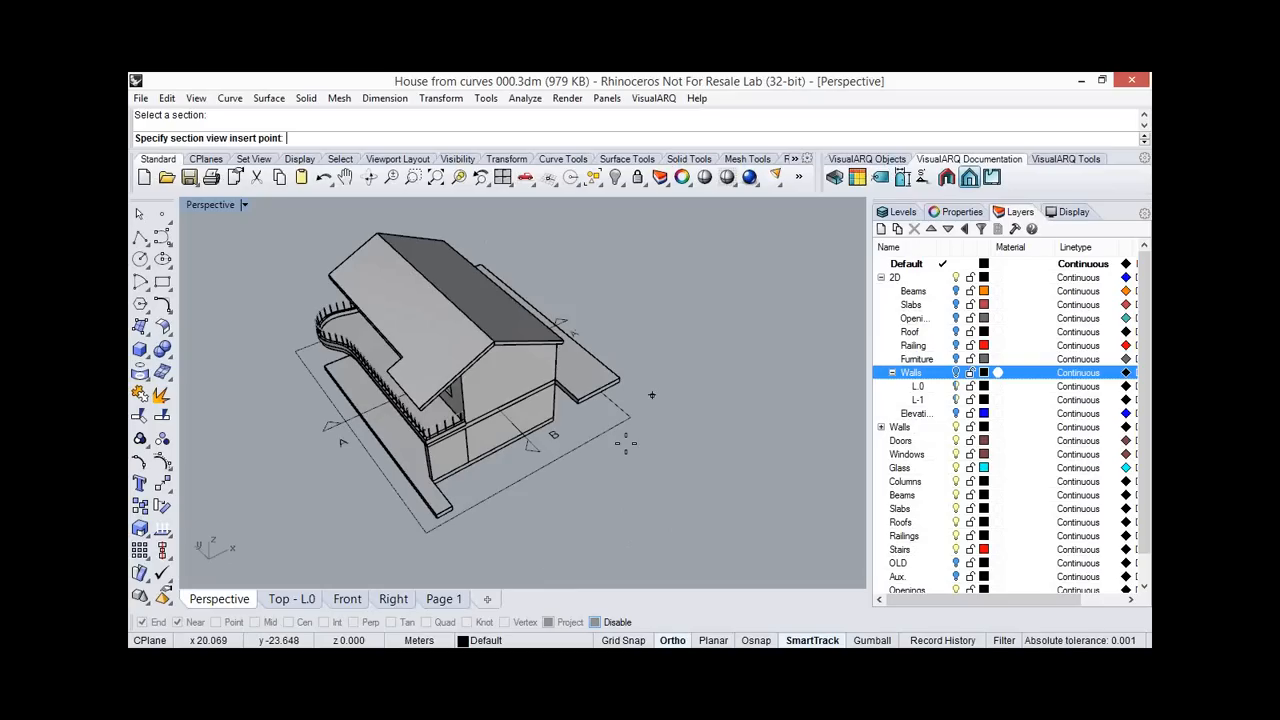
{"action": "left_click", "coordinate": [626, 443]}
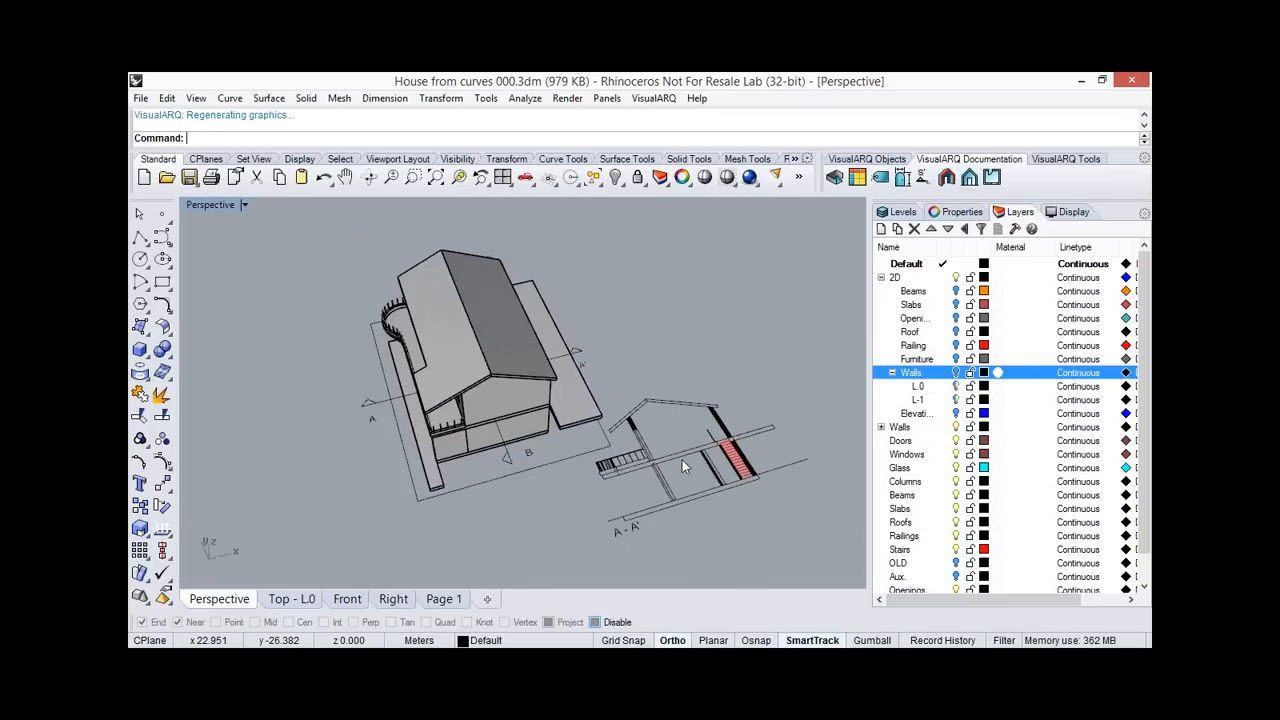
Move the A - A' section view farther away from the house.
{"action": "right_click_drag", "start_coordinate": [682, 459], "coordinate": [647, 406], "text": "shift"}
{"action": "scroll", "coordinate": [650, 401], "scroll_direction": "up", "scroll_amount": 2}
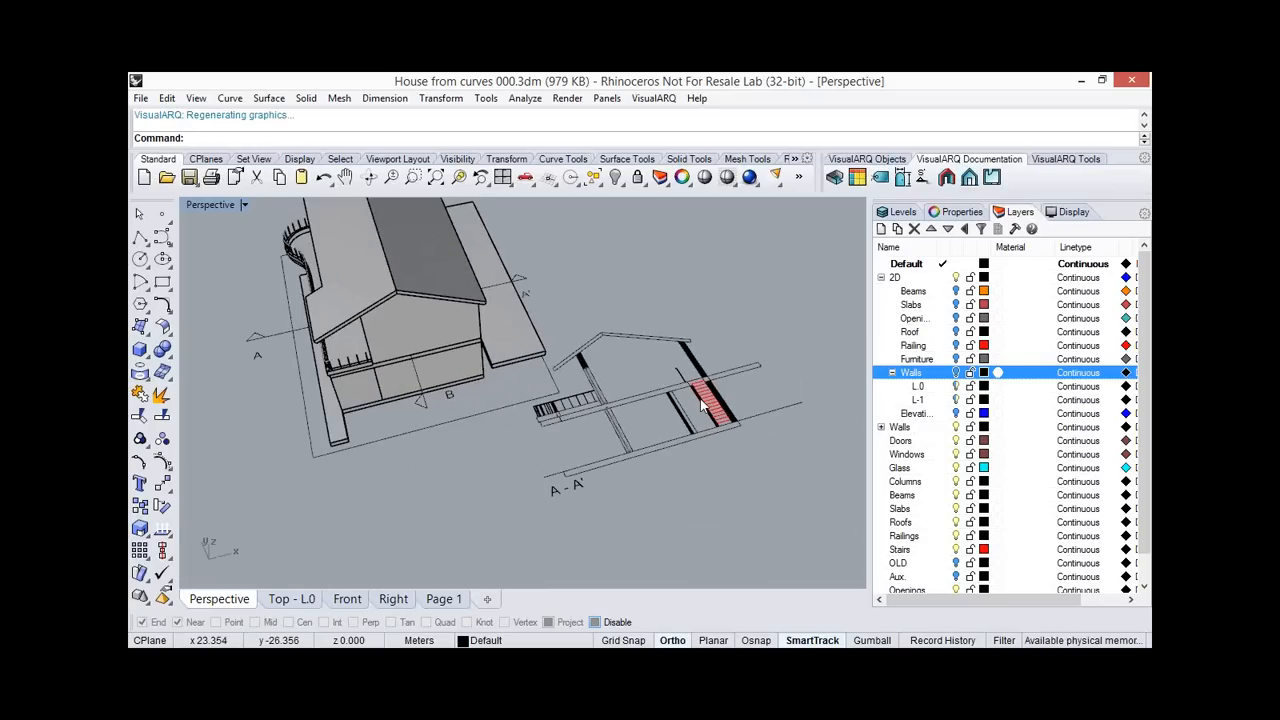
{"action": "left_click_drag", "start_coordinate": [701, 403], "coordinate": [711, 458]}
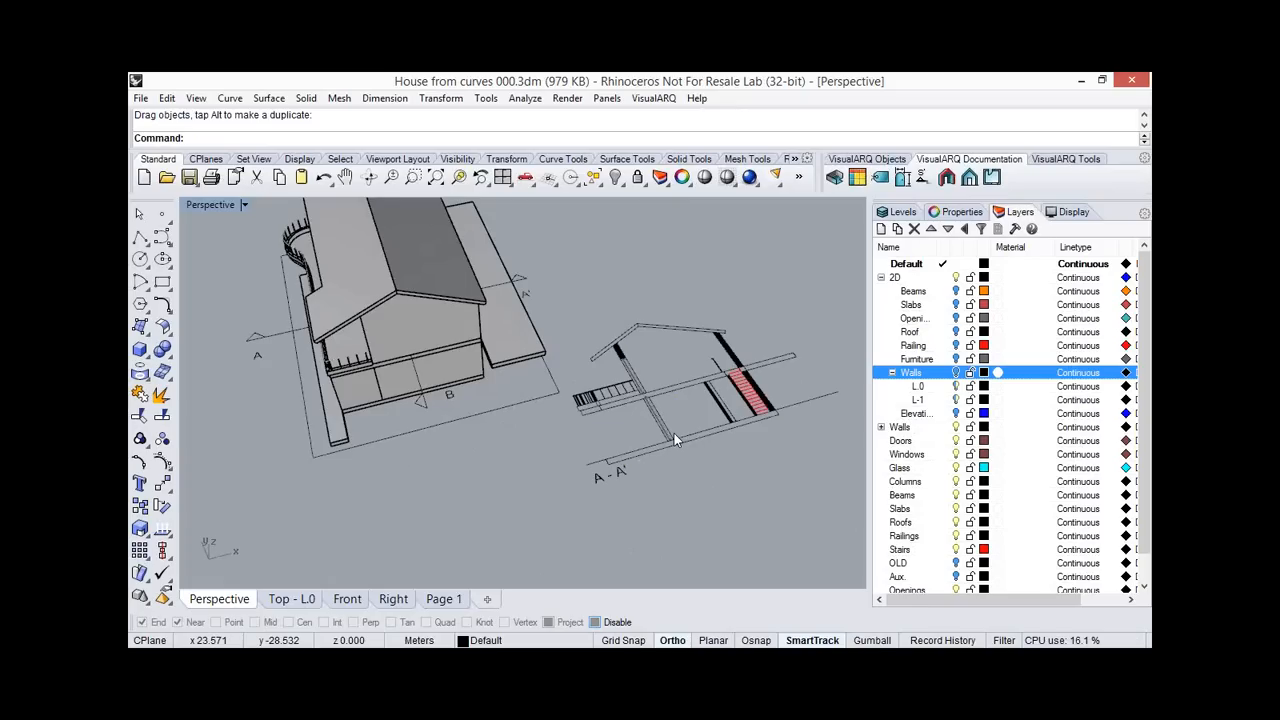
{"action": "scroll", "coordinate": [669, 412], "scroll_direction": "down", "scroll_amount": 2}
Switch the section view's source section to B.
{"action": "left_click", "coordinate": [686, 378]}
{"action": "right_click_drag", "start_coordinate": [686, 378], "coordinate": [492, 407]}
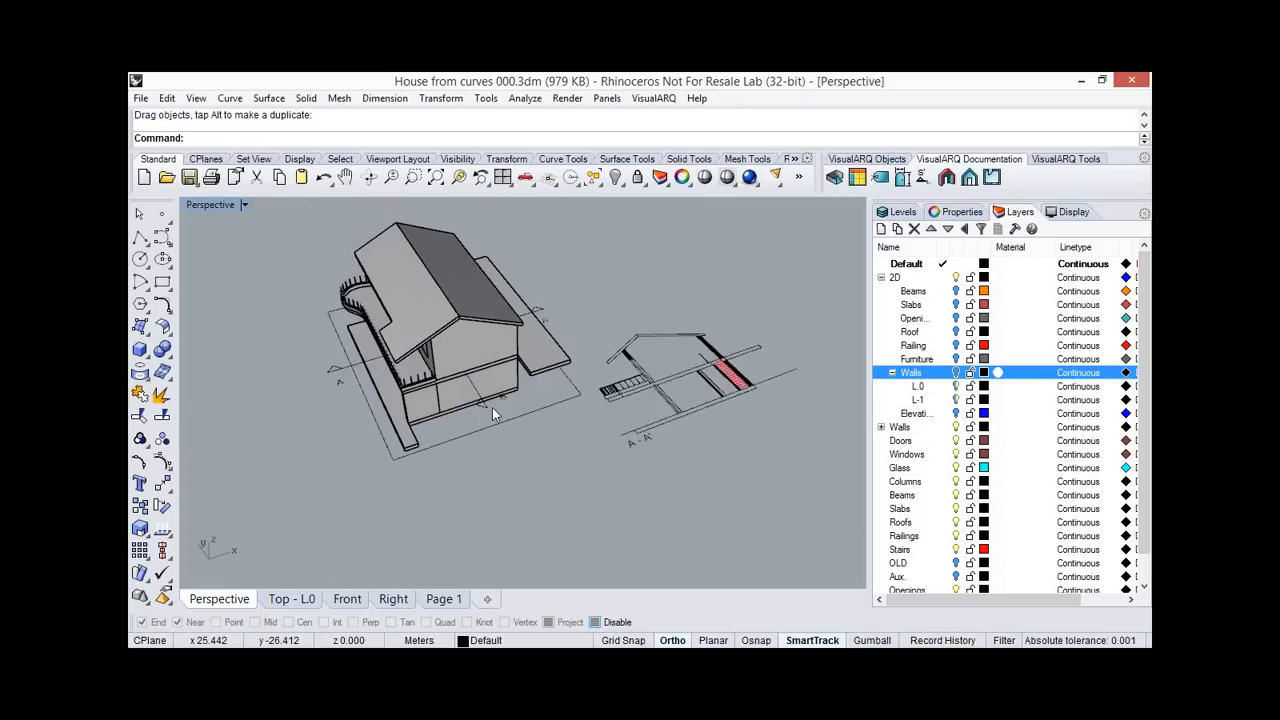
{"action": "left_click", "coordinate": [961, 212]}
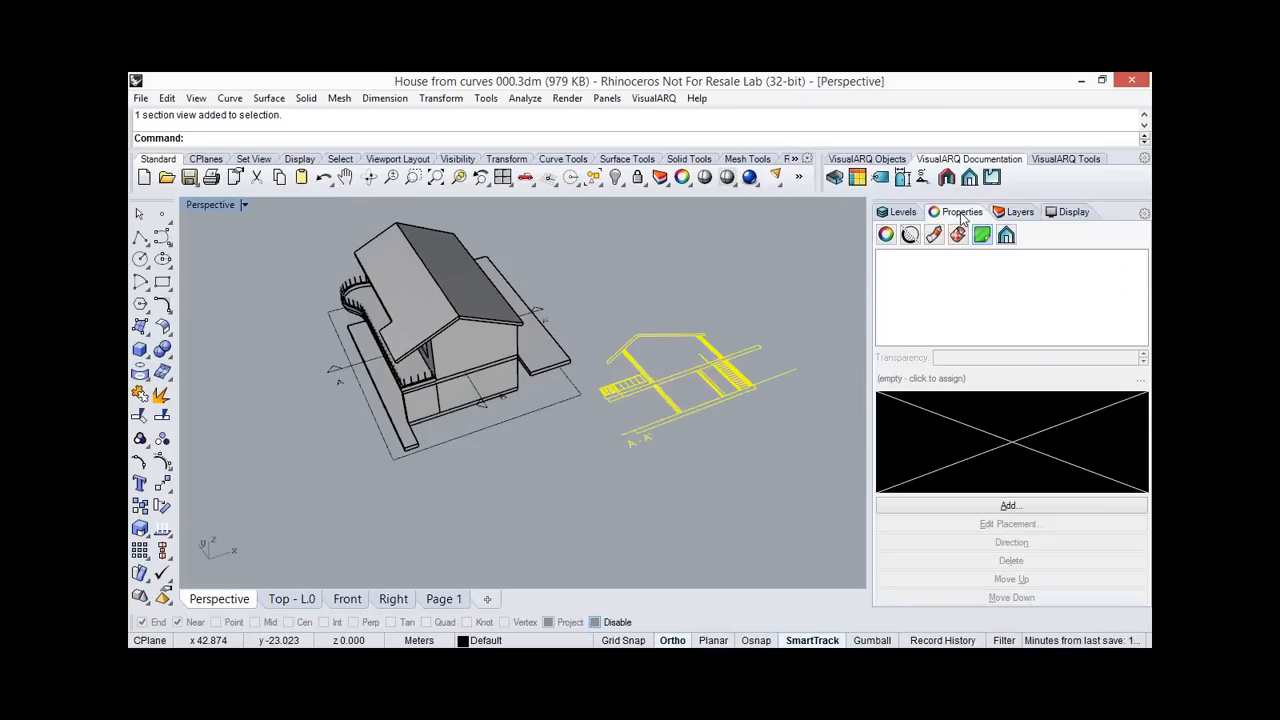
{"action": "left_click", "coordinate": [1007, 236]}
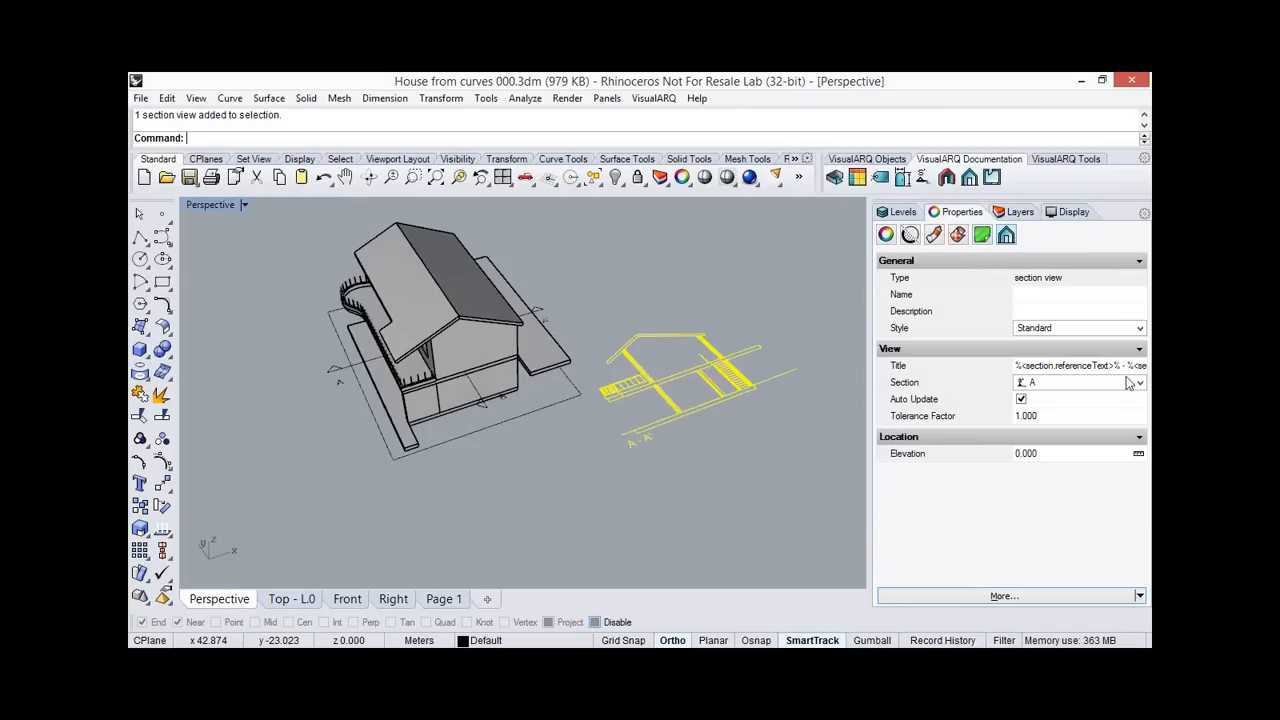
{"action": "left_click", "coordinate": [1139, 385]}
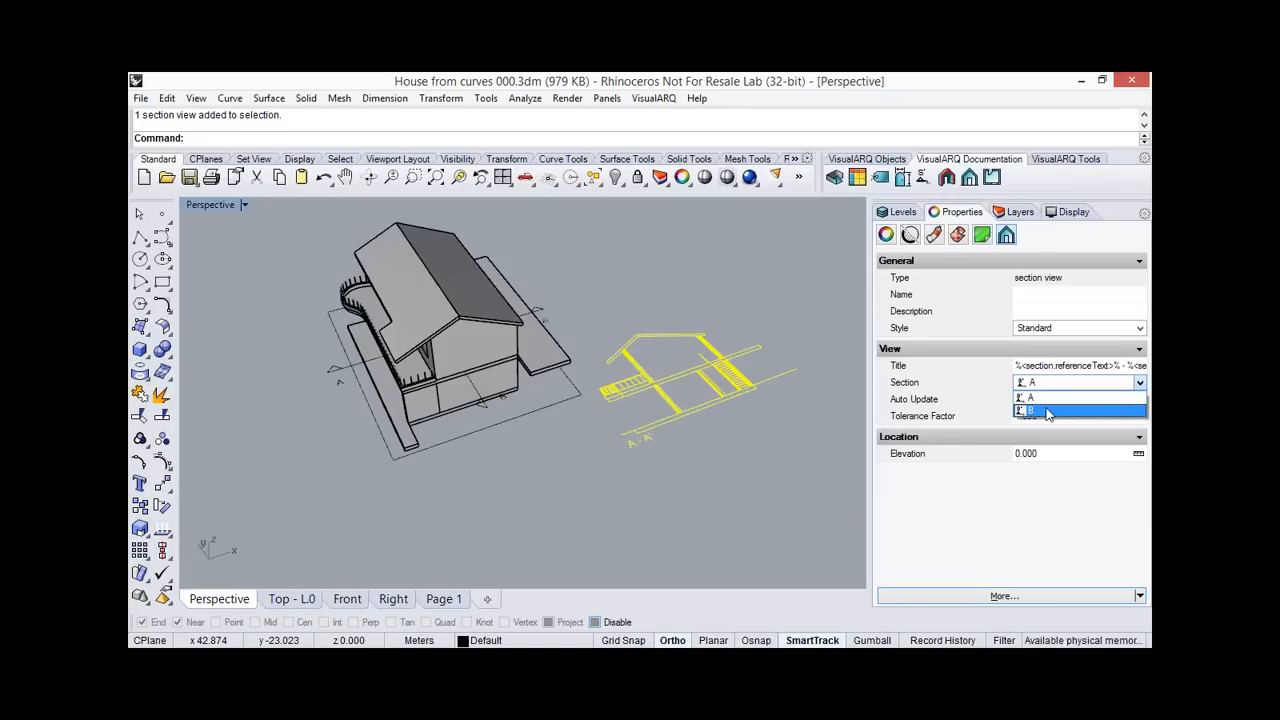
{"action": "left_click", "coordinate": [731, 458]}
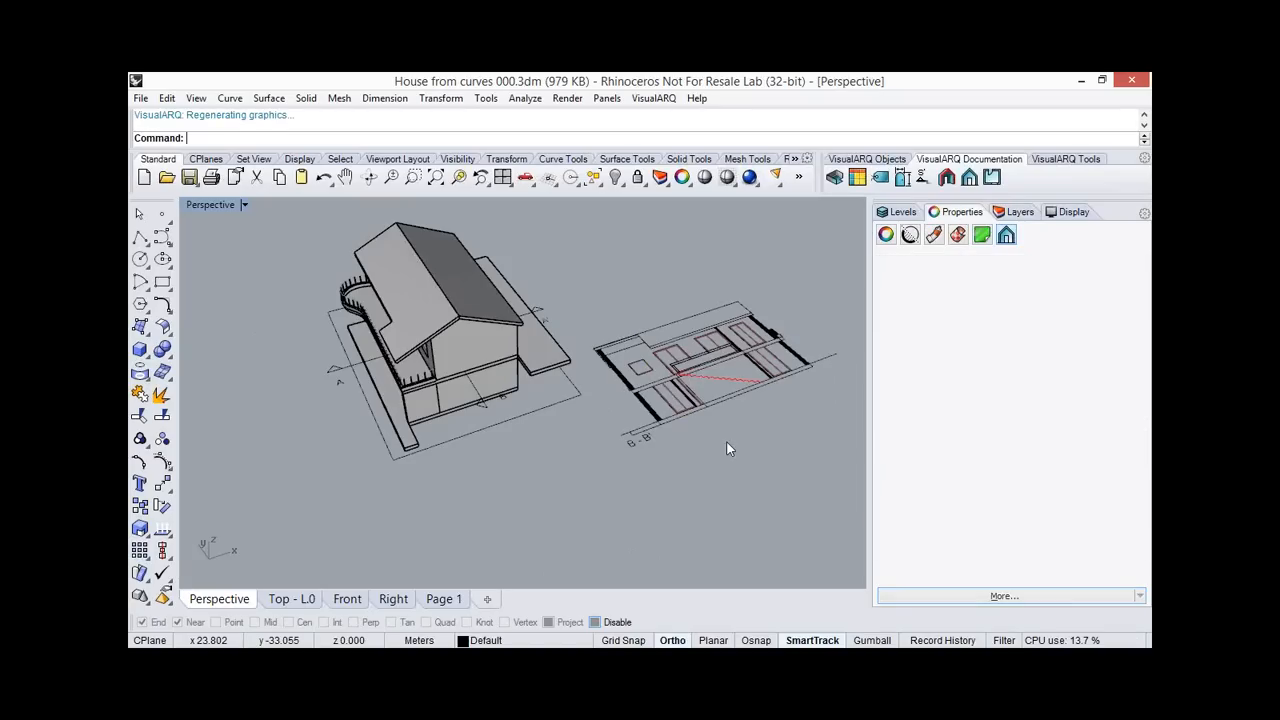
Examine the B - B' section view up close, including its cut walls, windows and stair, and compare it with the house.
{"action": "scroll", "coordinate": [715, 345], "scroll_direction": "up", "scroll_amount": 3}
{"action": "scroll", "coordinate": [715, 345], "scroll_direction": "down", "scroll_amount": 1}
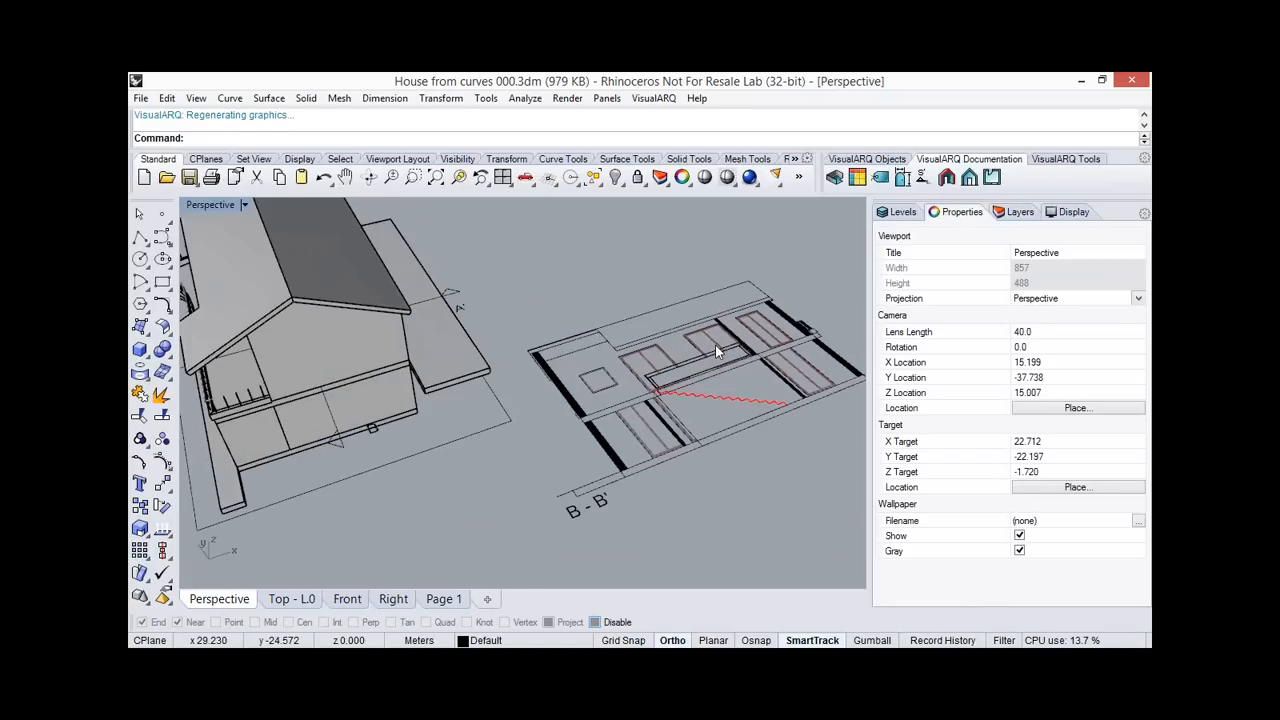
{"action": "scroll", "coordinate": [740, 360], "scroll_direction": "down", "scroll_amount": 1}
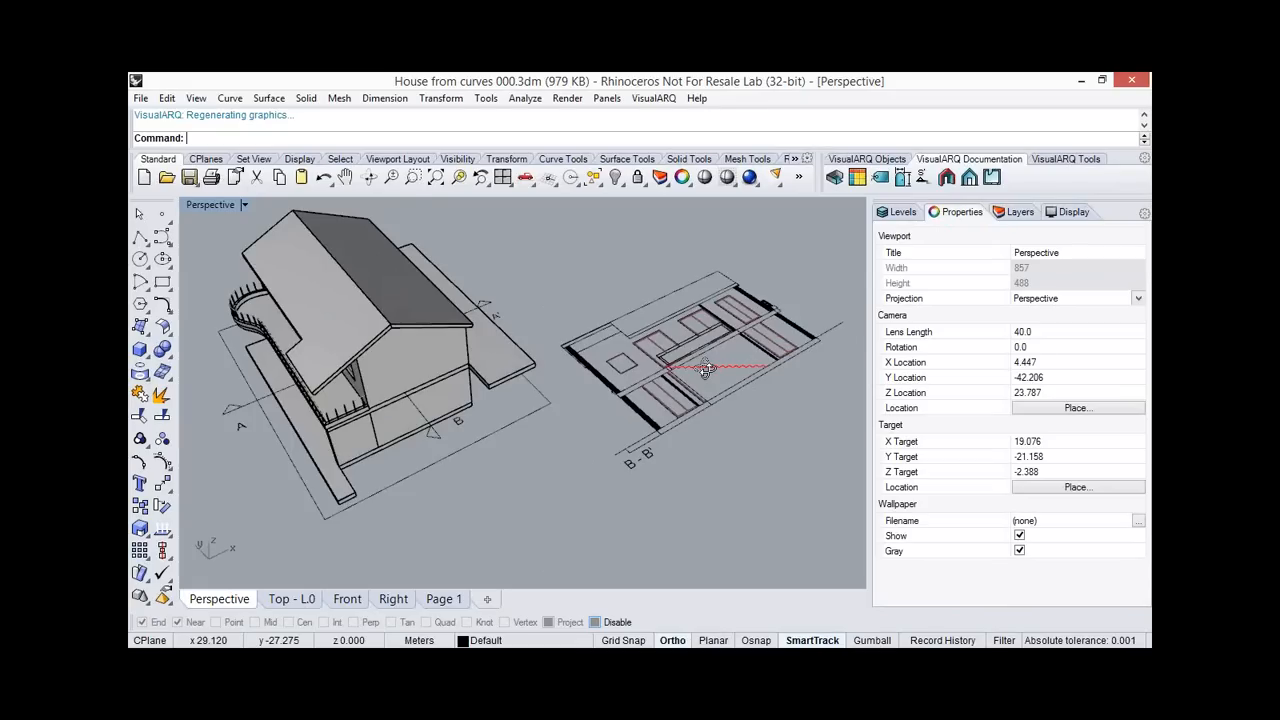
{"action": "scroll", "coordinate": [706, 369], "scroll_direction": "up", "scroll_amount": 5}
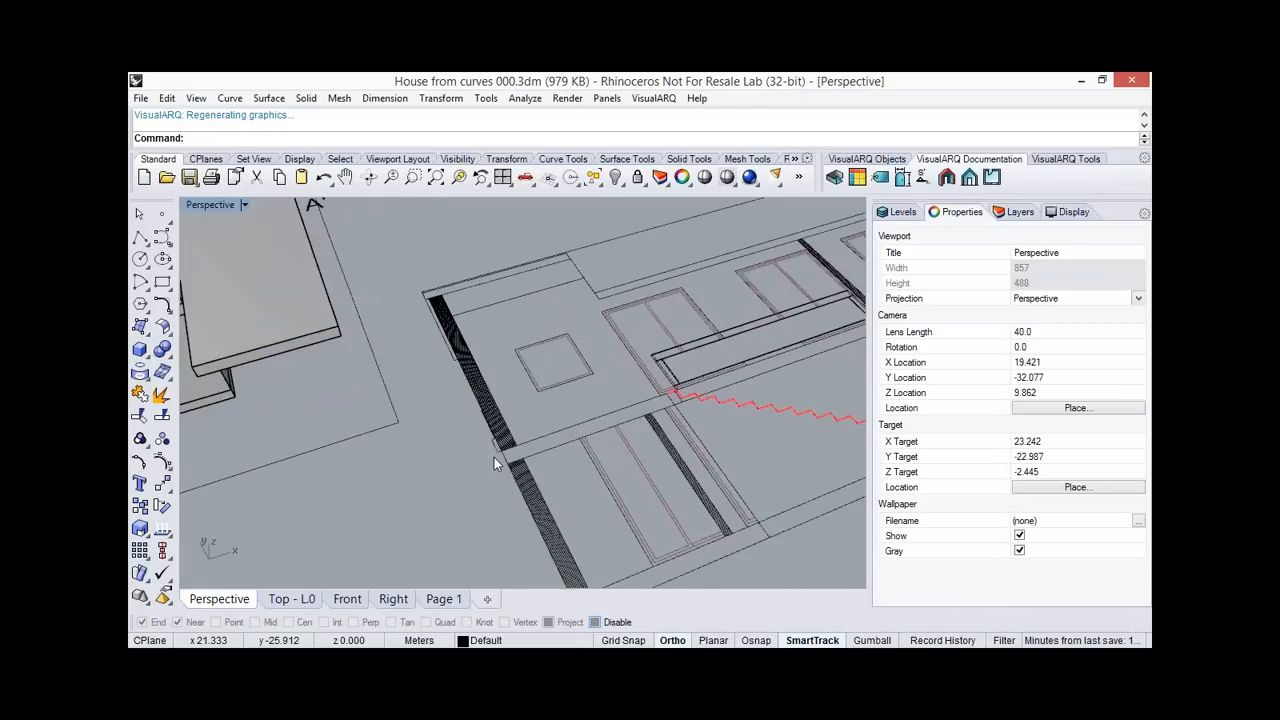
{"action": "scroll", "coordinate": [494, 457], "scroll_direction": "up", "scroll_amount": 2}
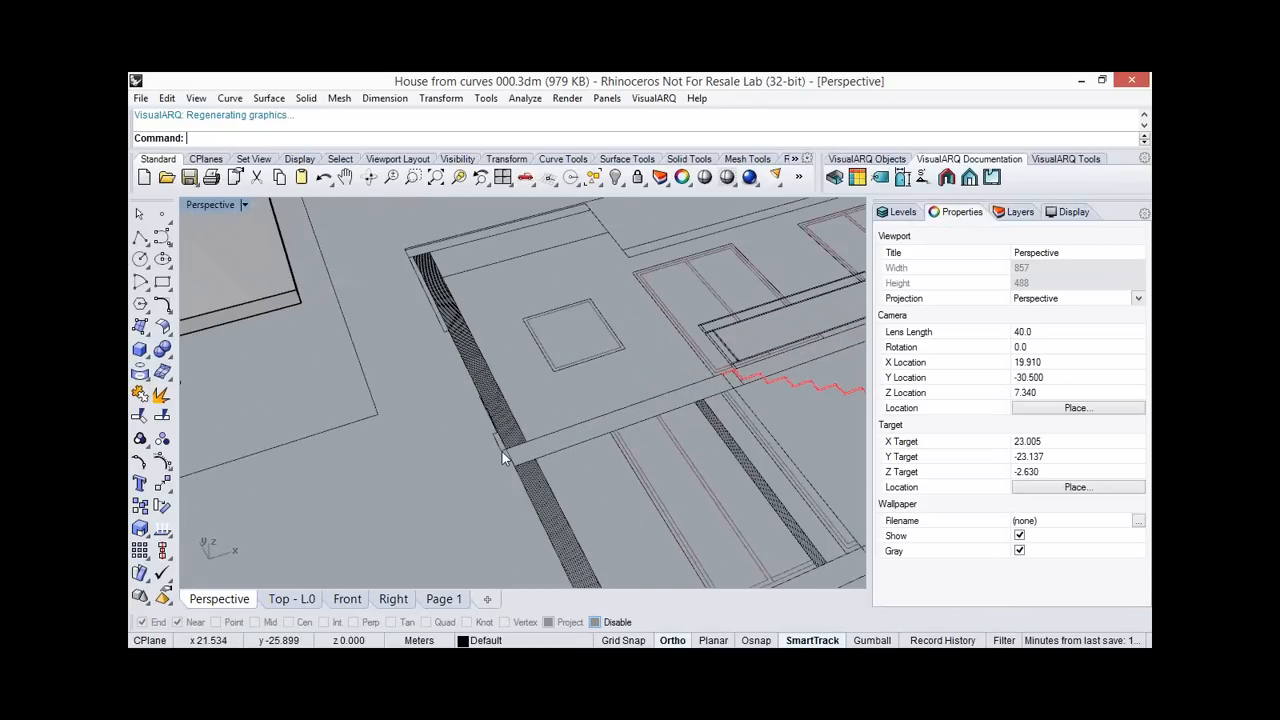
{"action": "scroll", "coordinate": [502, 451], "scroll_direction": "down", "scroll_amount": 6}
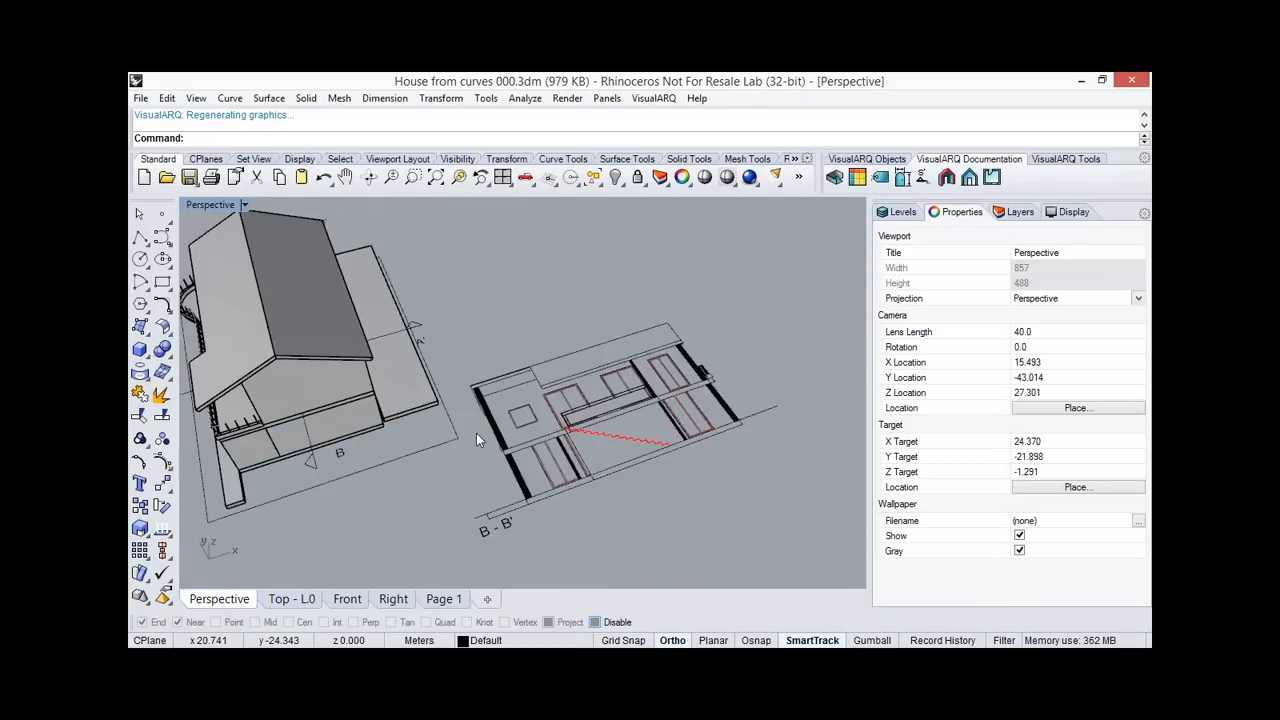
{"action": "right_click_drag", "start_coordinate": [553, 347], "coordinate": [580, 382]}
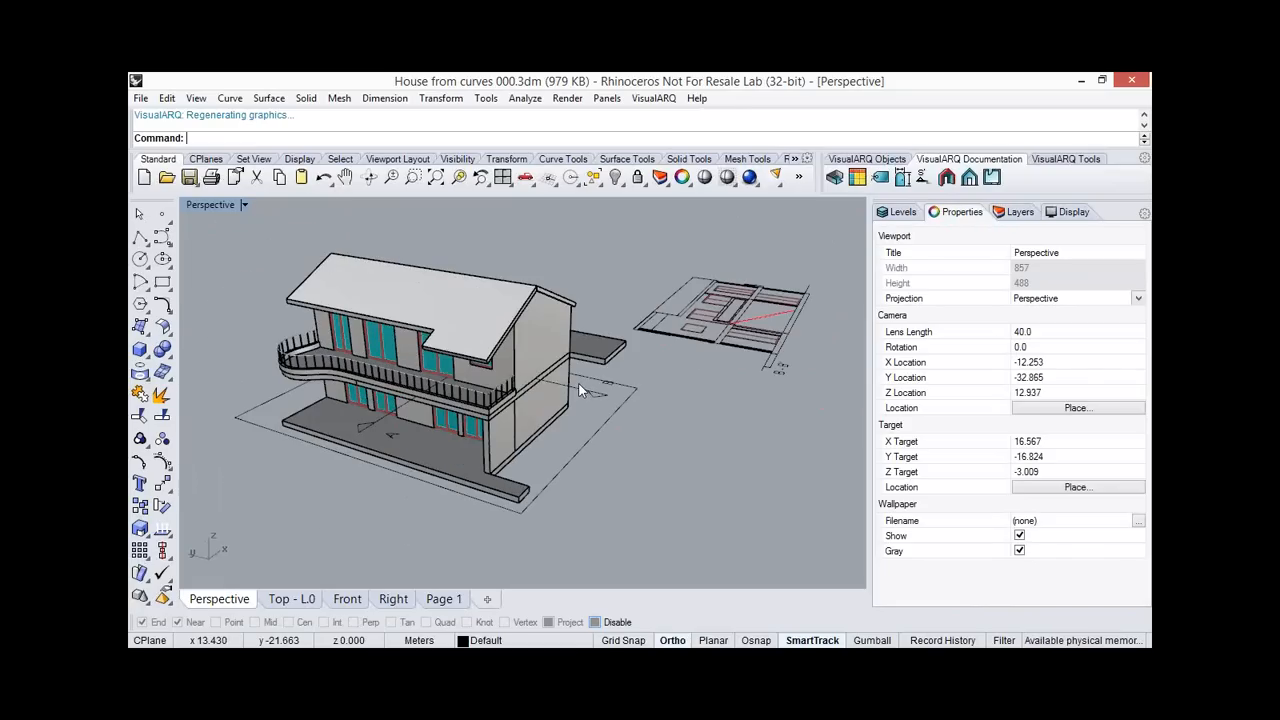
Make level L-1 current and place a truncated cone's base, about 0.39 m in radius, on the far corner of the lower terrace slab.
{"action": "left_click", "coordinate": [147, 362]}
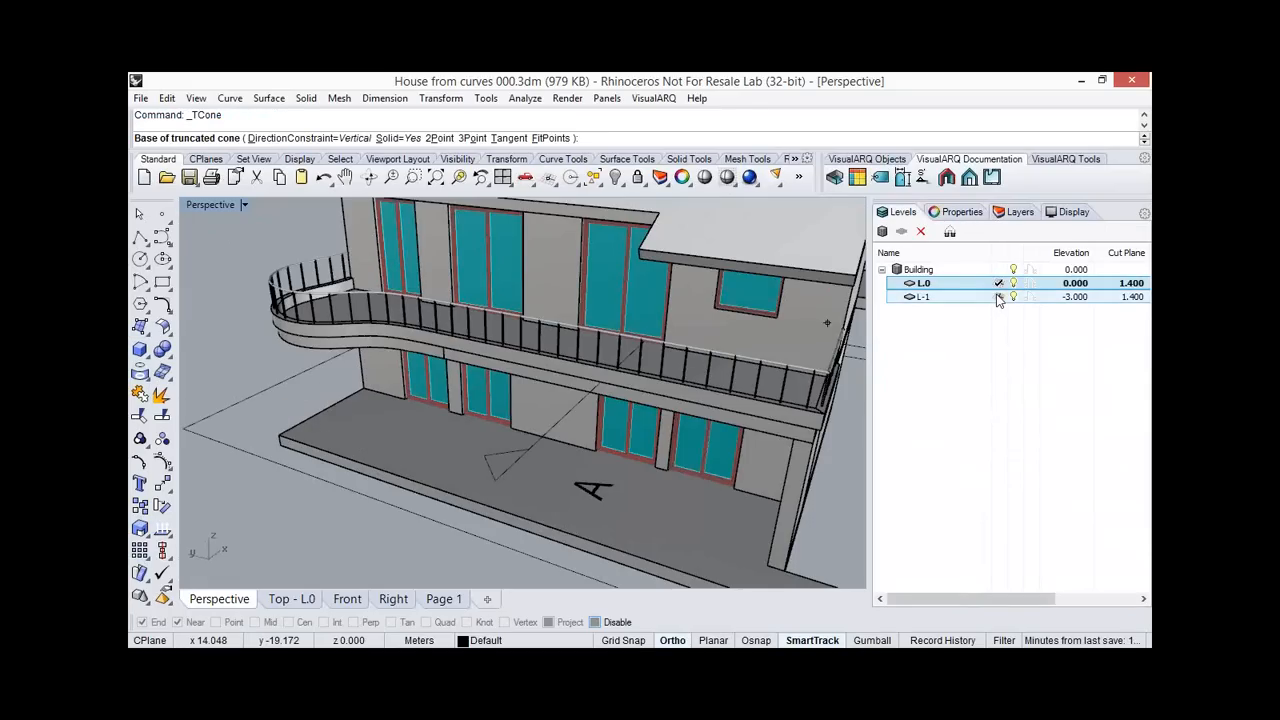
{"action": "left_click", "coordinate": [998, 298]}
{"action": "scroll", "coordinate": [329, 440], "scroll_direction": "up", "scroll_amount": 3}
{"action": "left_click", "coordinate": [334, 430]}
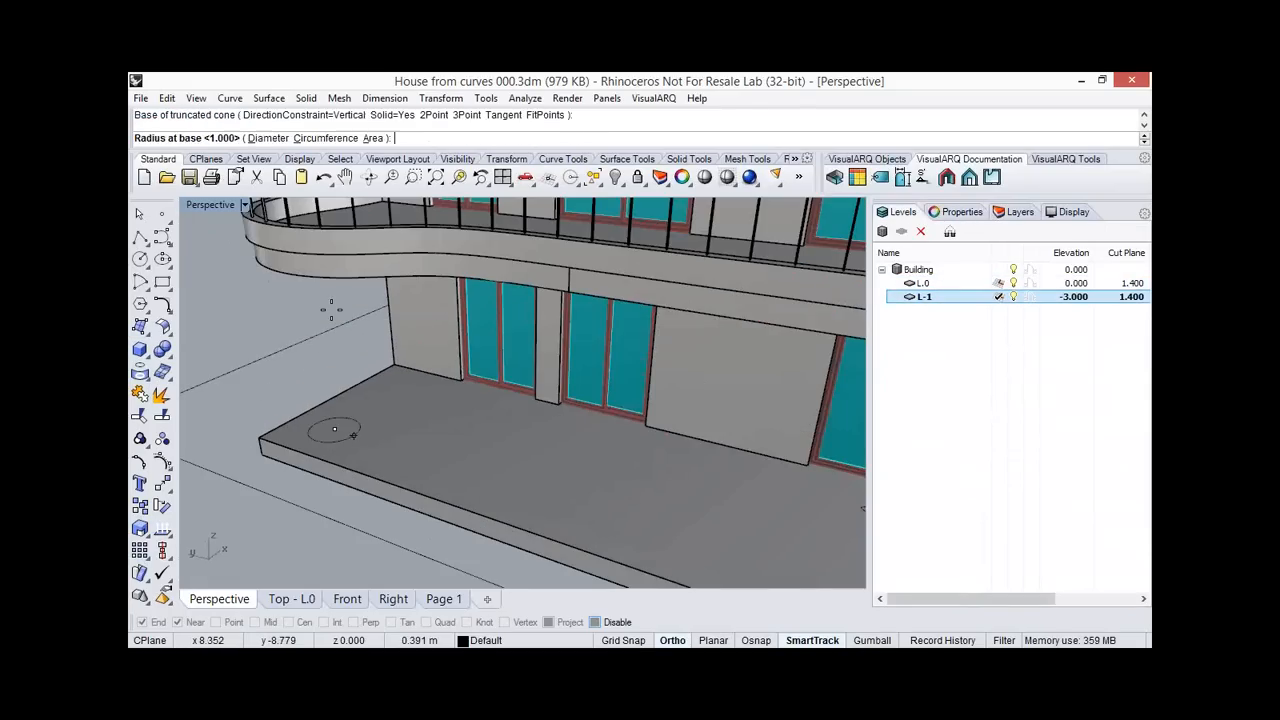
{"action": "left_click", "coordinate": [331, 310]}
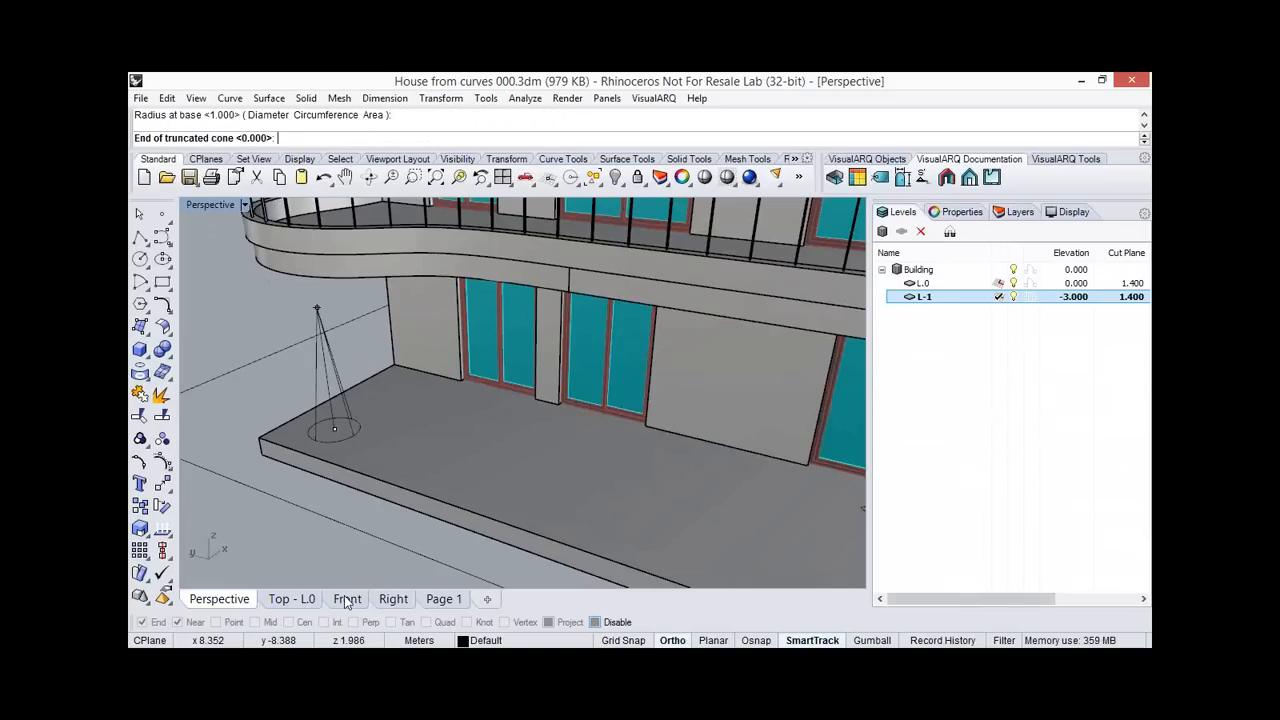
With object snaps enabled, end the truncated cone at the balcony slab's underside in the Front view, giving it a narrower top.
{"action": "left_click", "coordinate": [347, 598]}
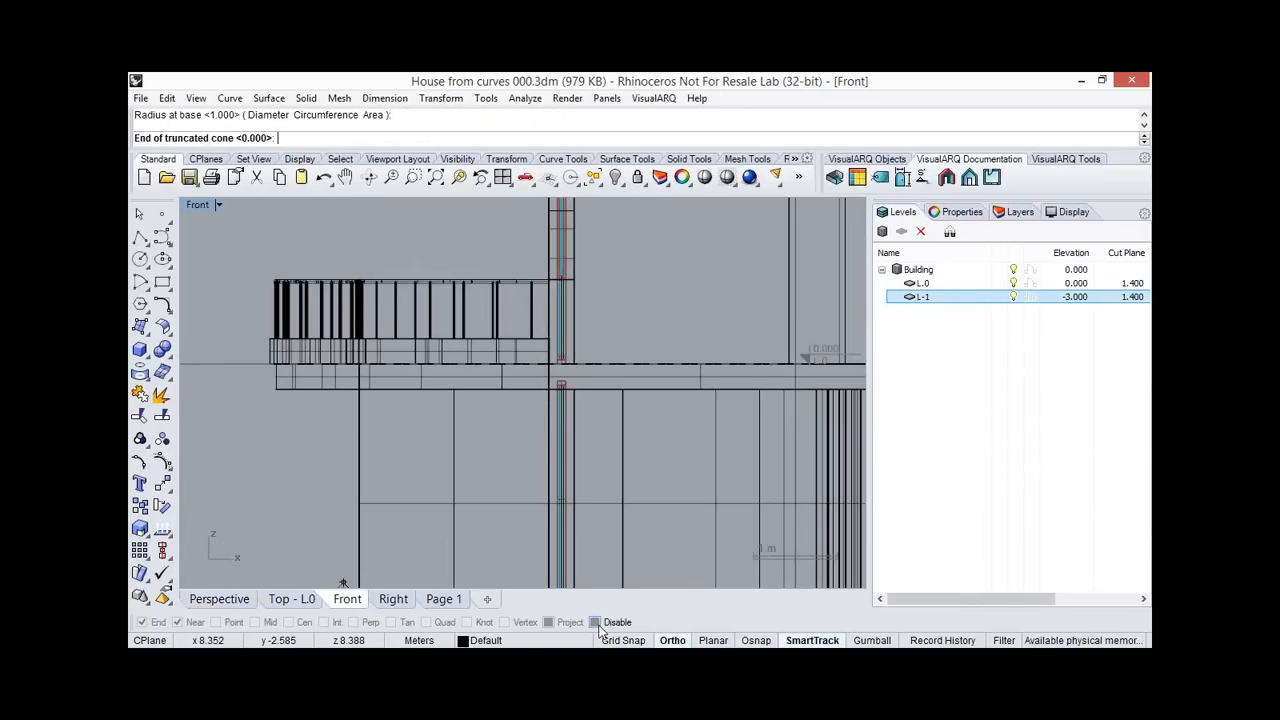
{"action": "left_click", "coordinate": [343, 389]}
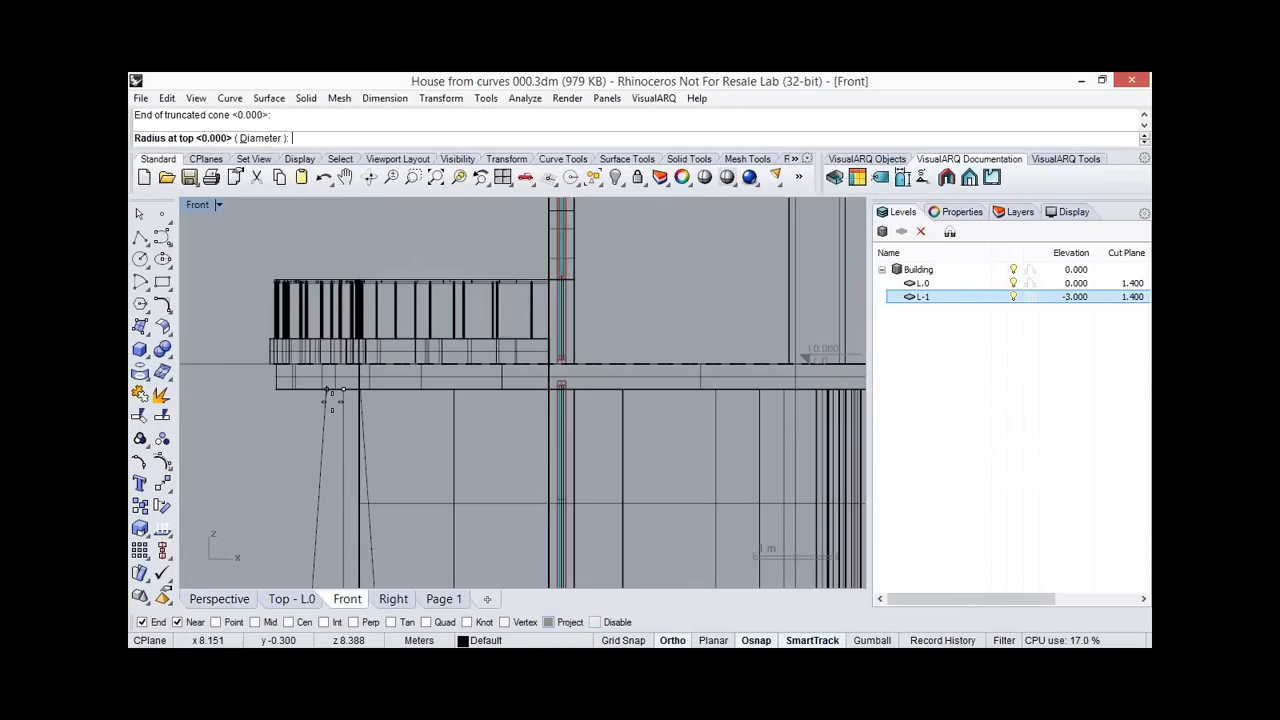
{"action": "left_click", "coordinate": [333, 404]}
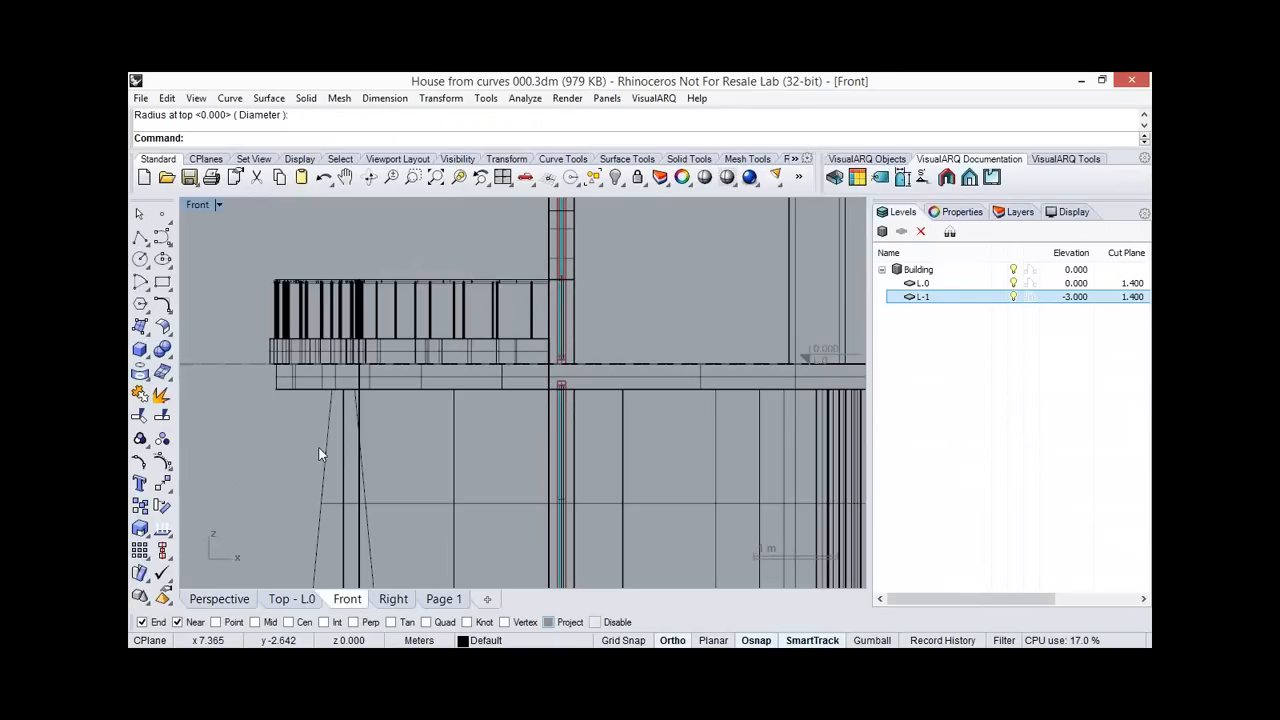
{"action": "left_click", "coordinate": [219, 599]}
{"action": "mouse_move", "coordinate": [347, 440]}
{"action": "right_mouse_down"}
{"action": "mouse_move", "coordinate": [434, 404]}
{"action": "mouse_move", "coordinate": [480, 452]}
{"action": "right_mouse_up"}
{"action": "scroll", "coordinate": [433, 402], "scroll_direction": "down", "scroll_amount": 6}
Turn on the control points of section B and reverse its viewing direction with the direction arrow's point.
{"action": "left_click", "coordinate": [675, 438]}
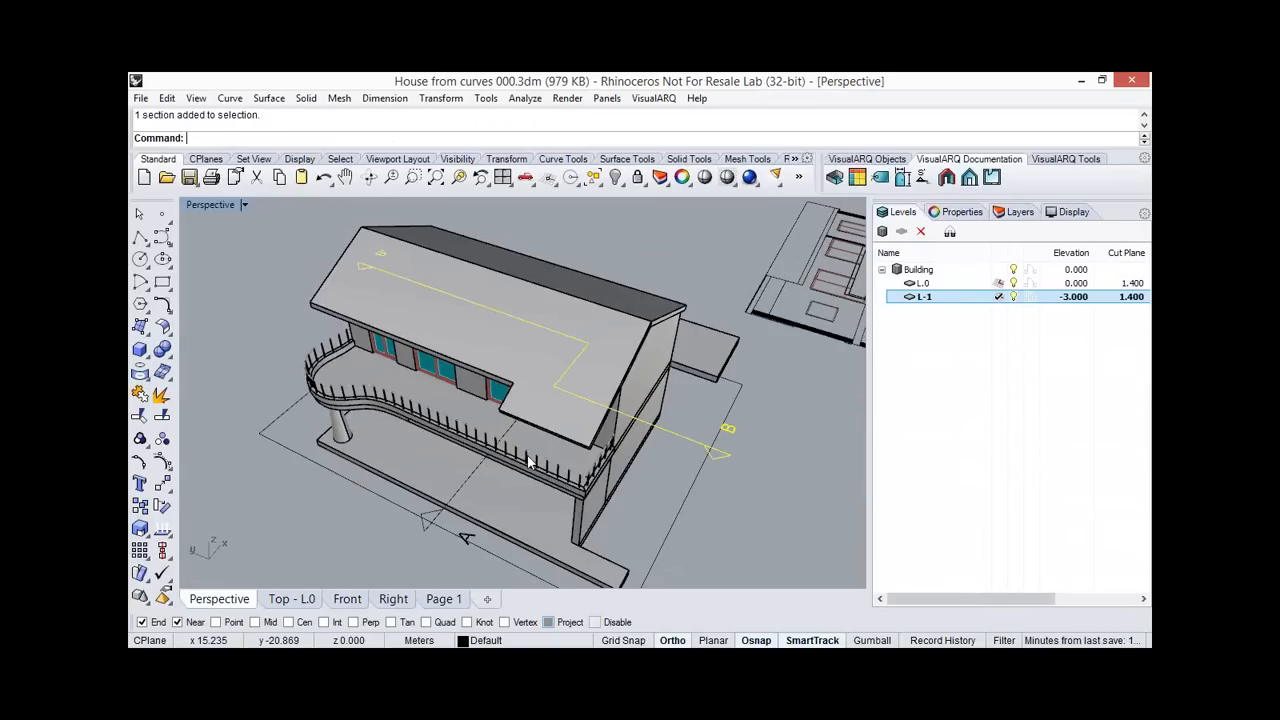
{"action": "right_click_drag", "start_coordinate": [295, 401], "coordinate": [208, 362], "text": "shift"}
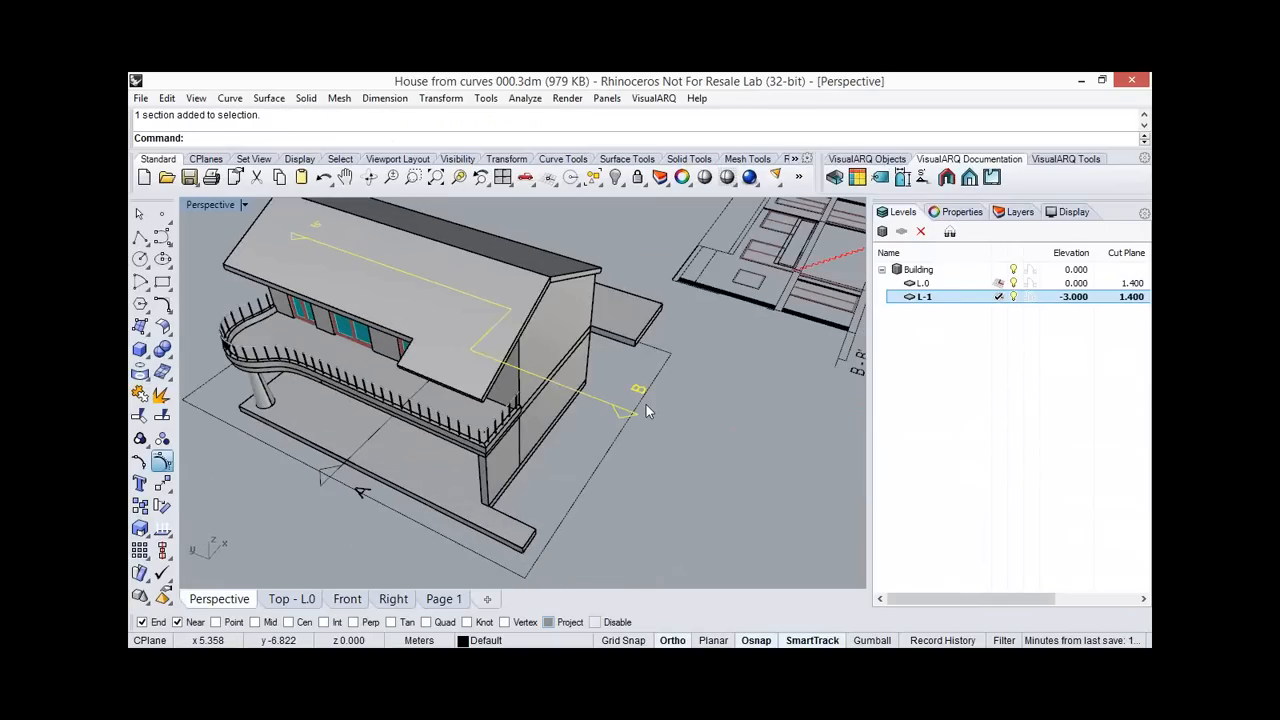
{"action": "key", "text": "F10"}
{"action": "scroll", "coordinate": [620, 413], "scroll_direction": "up", "scroll_amount": 2}
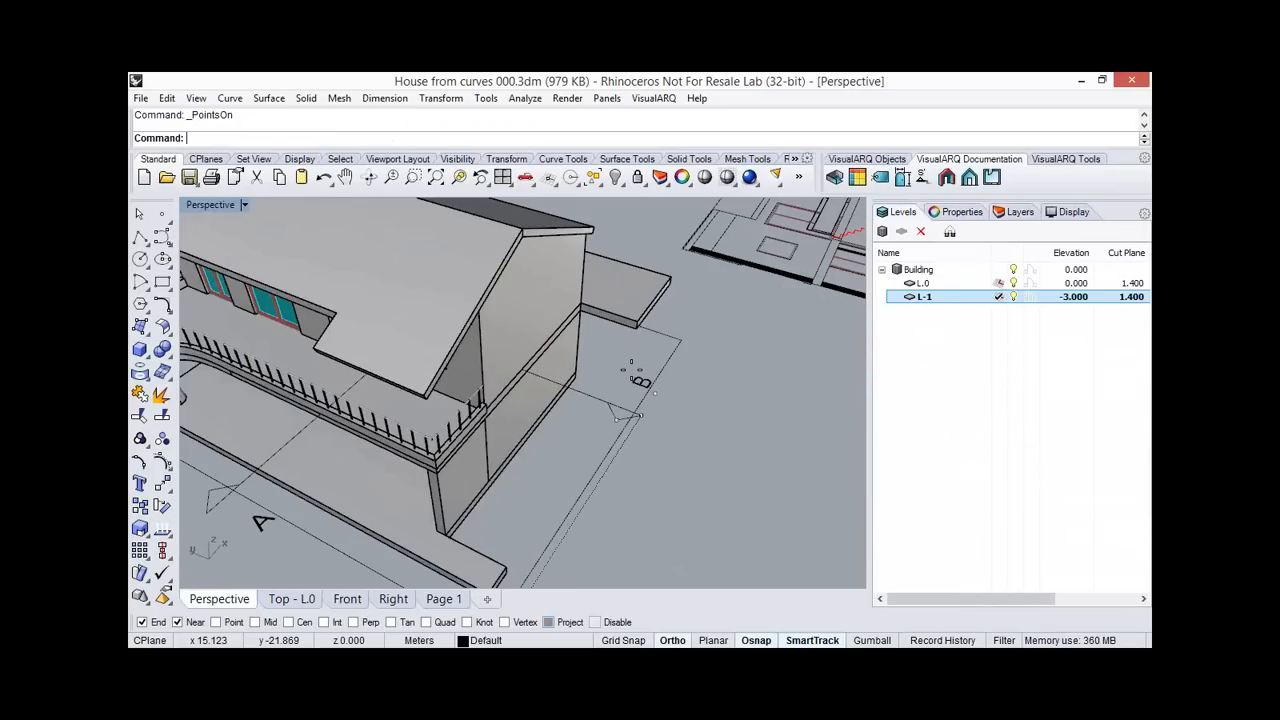
{"action": "left_click_drag", "start_coordinate": [616, 420], "coordinate": [631, 370]}
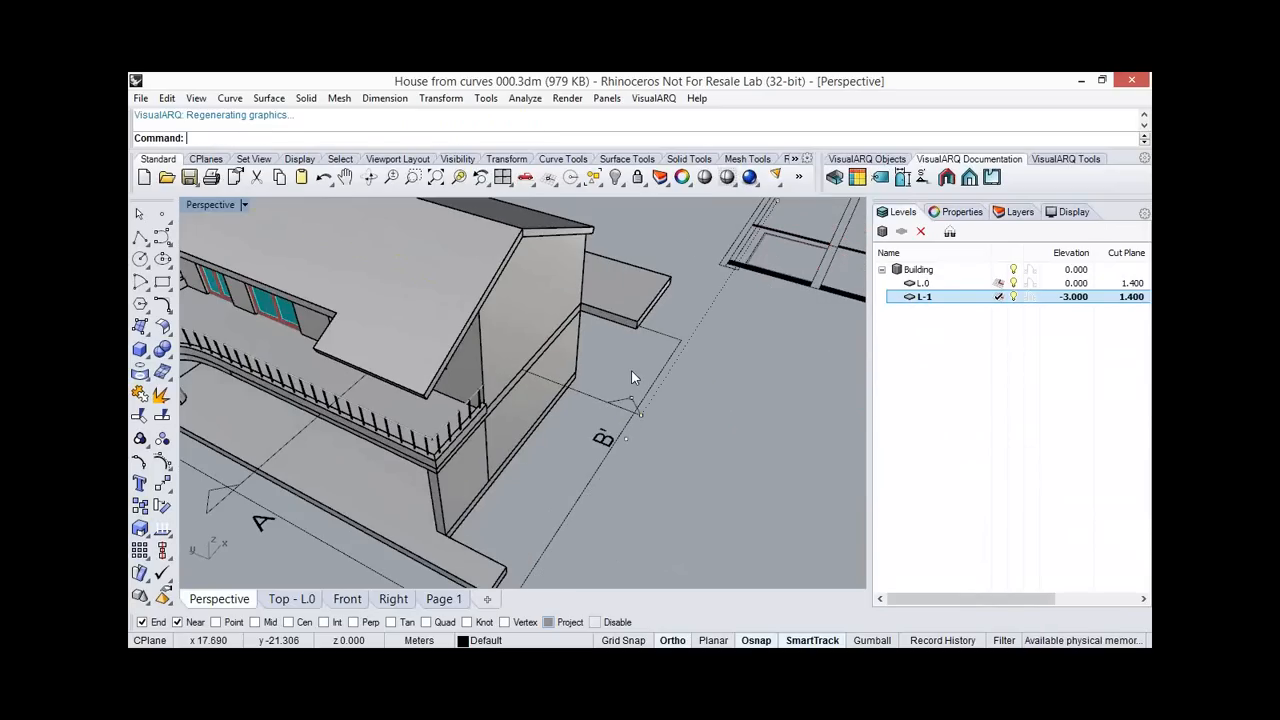
{"action": "scroll", "coordinate": [631, 372], "scroll_direction": "down", "scroll_amount": 3}
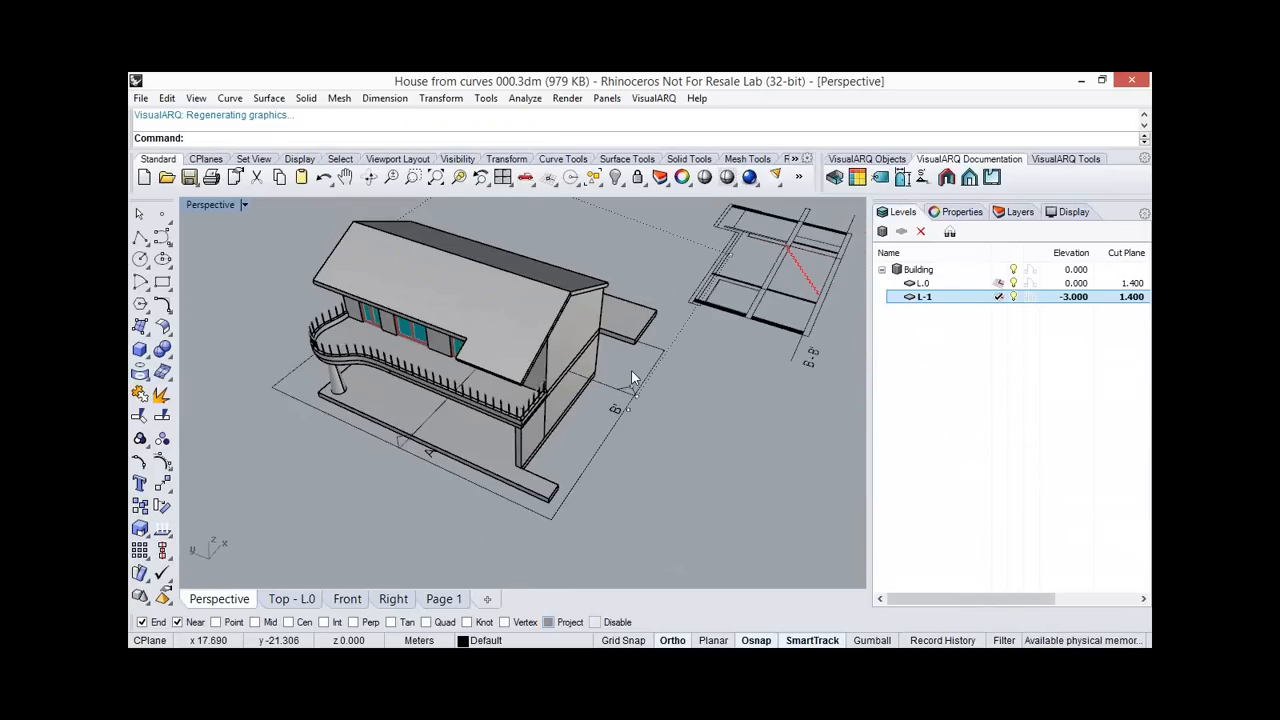
Move section B in the Top view across to the terrace side, so its line passes through the truncated-cone column.
{"action": "right_click_drag", "start_coordinate": [587, 396], "coordinate": [560, 390]}
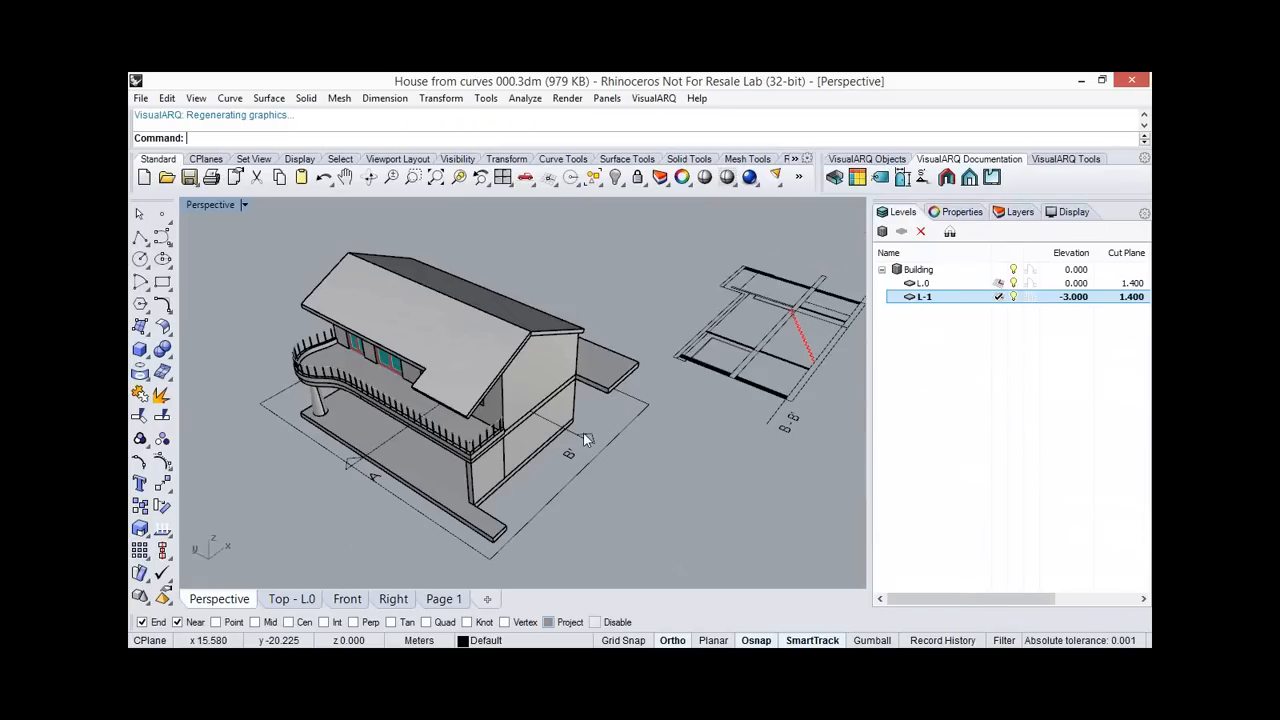
{"action": "left_click", "coordinate": [583, 433]}
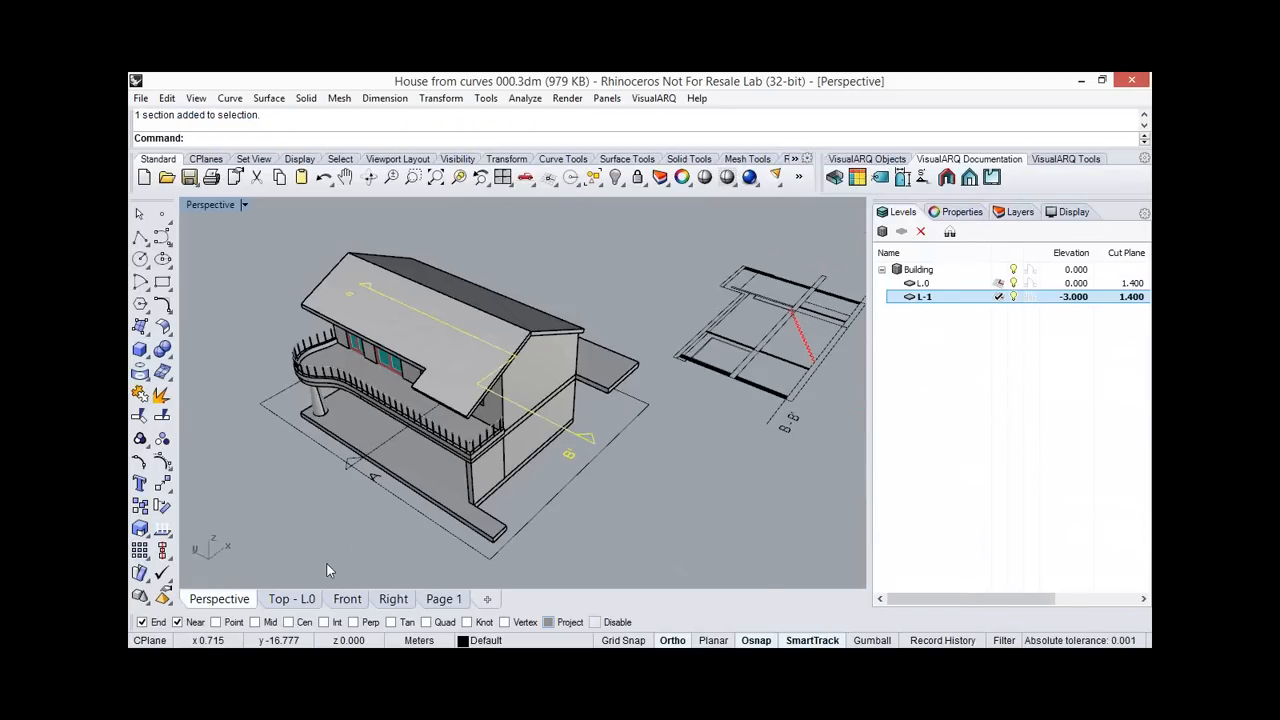
{"action": "left_click", "coordinate": [291, 598]}
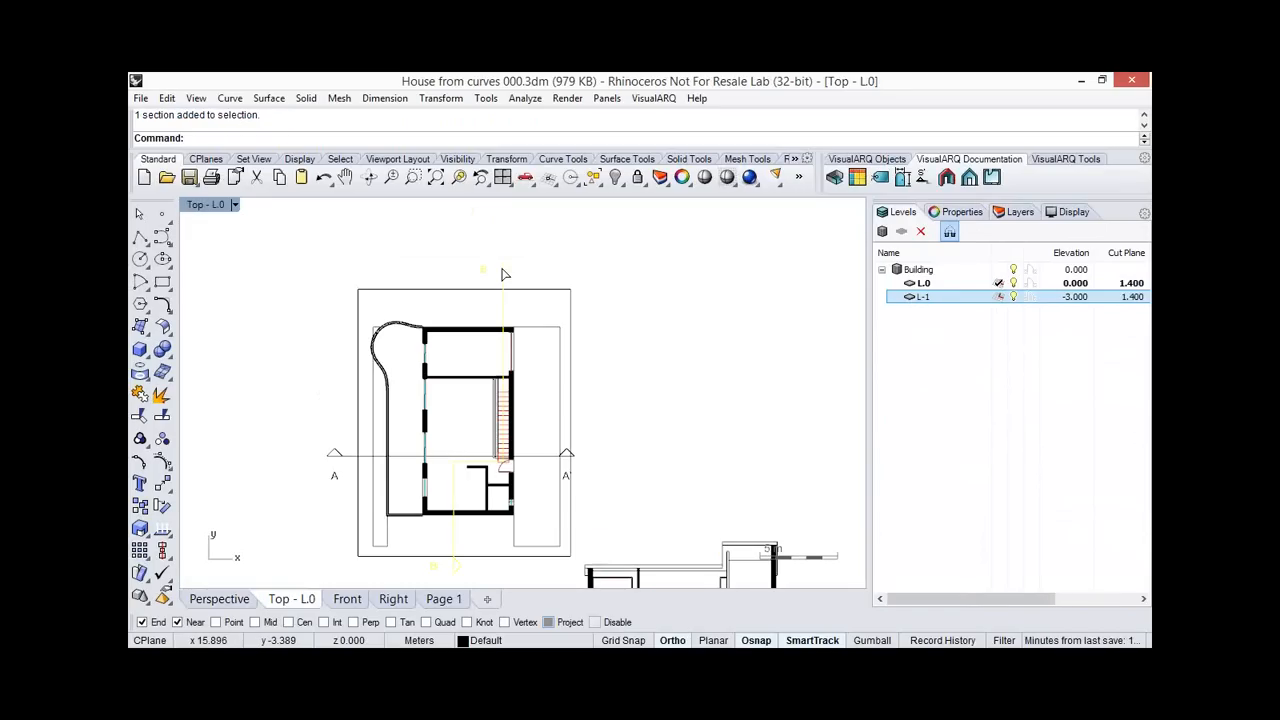
{"action": "left_click_drag", "start_coordinate": [505, 274], "coordinate": [387, 278]}
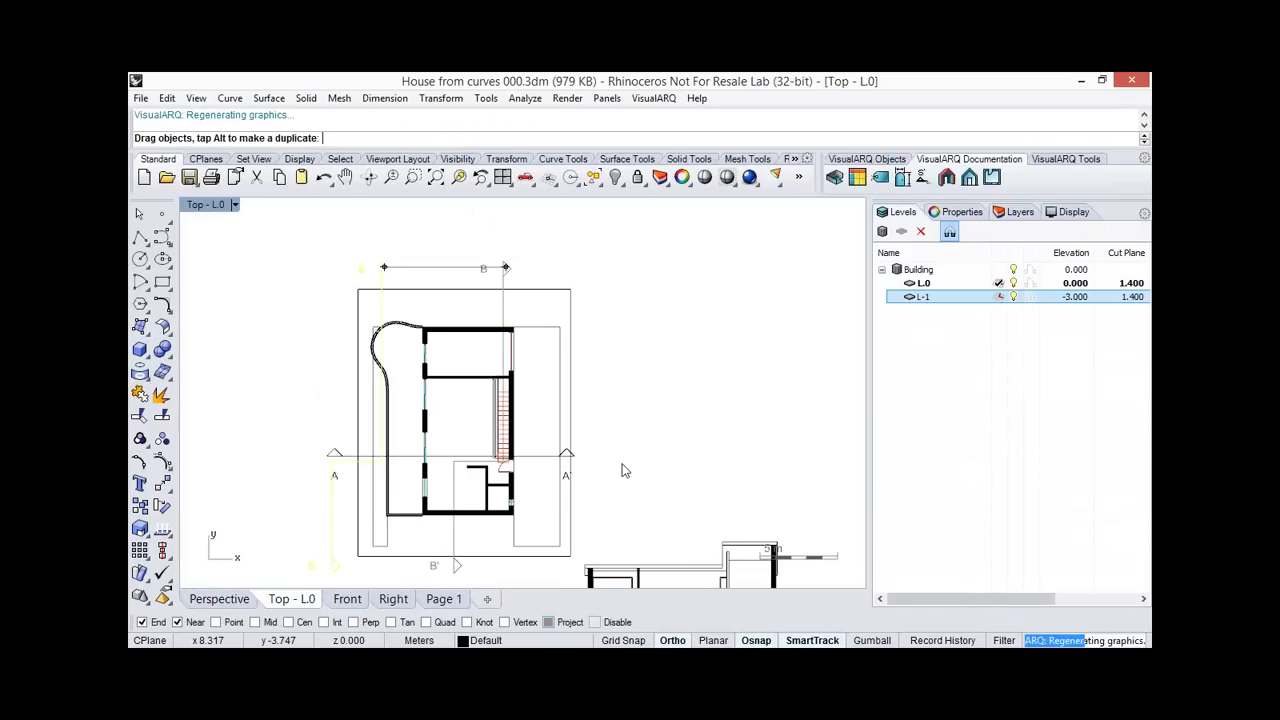
{"action": "right_click_drag", "start_coordinate": [657, 577], "coordinate": [650, 467]}
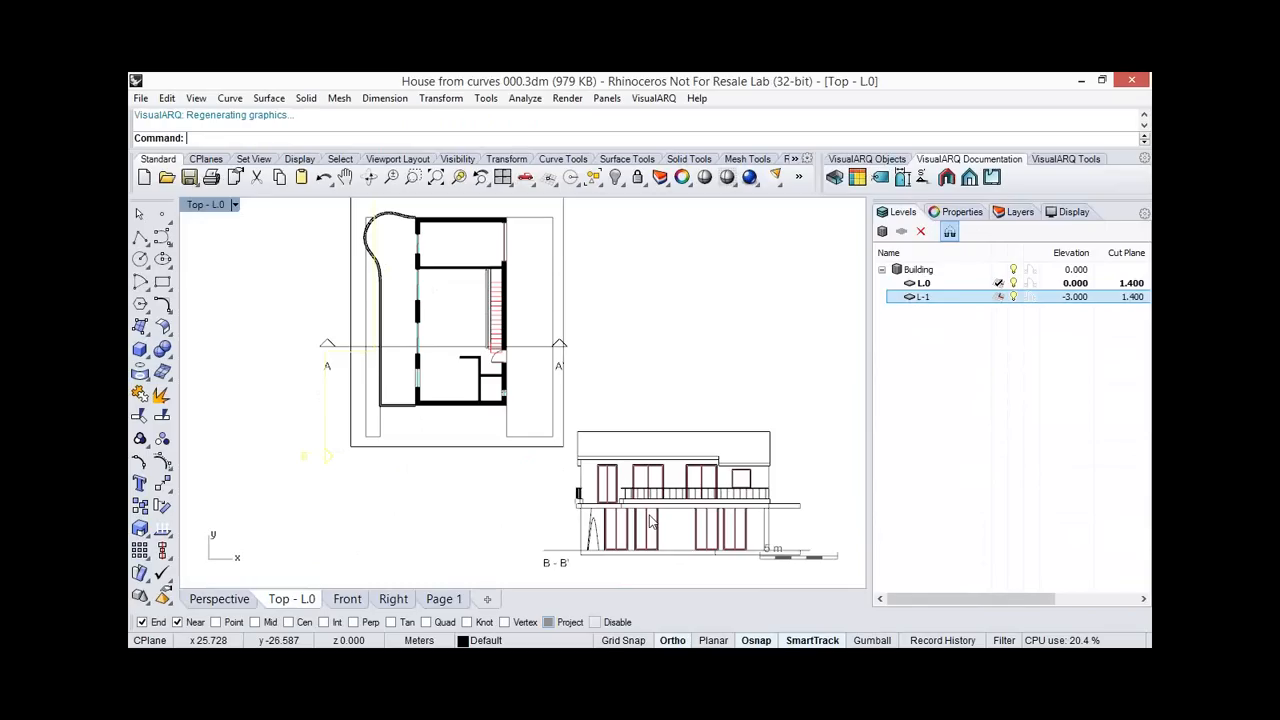
{"action": "left_click", "coordinate": [233, 603]}
{"action": "right_click_drag", "start_coordinate": [715, 442], "coordinate": [367, 405]}
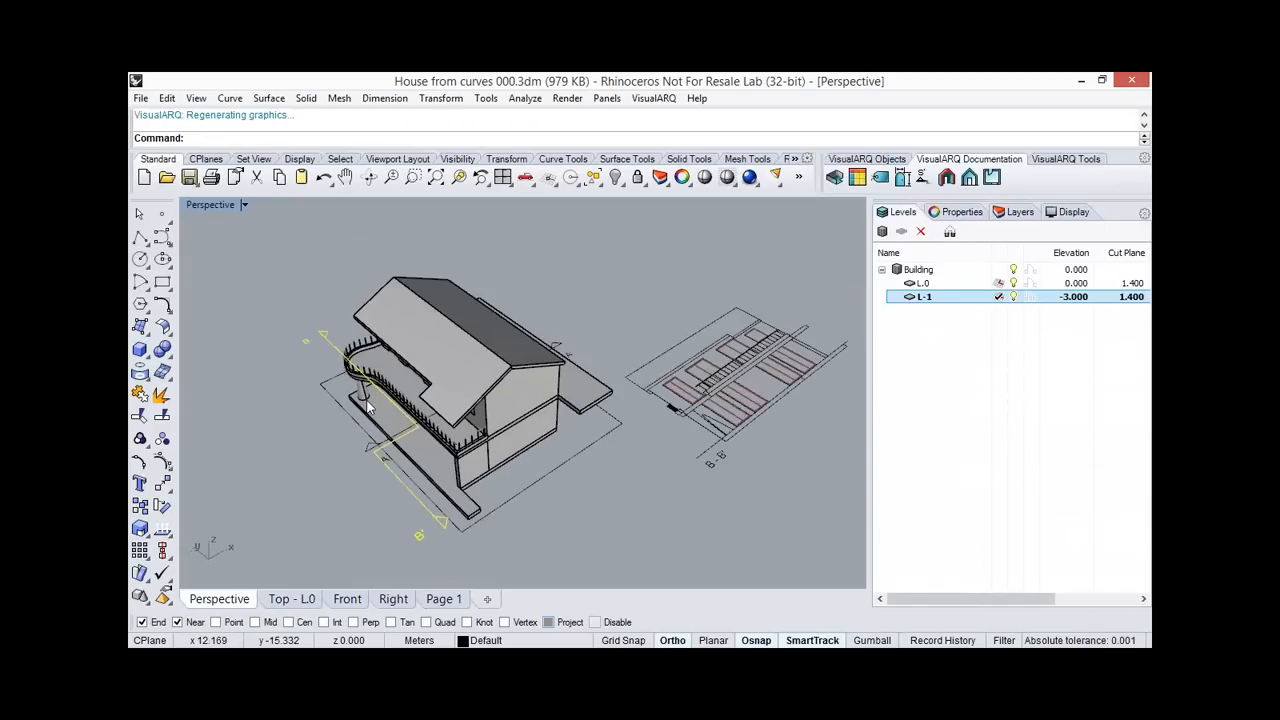
Set the section attribute pattern of the truncated-cone column under the balcony to Solid.
{"action": "left_click", "coordinate": [381, 409]}
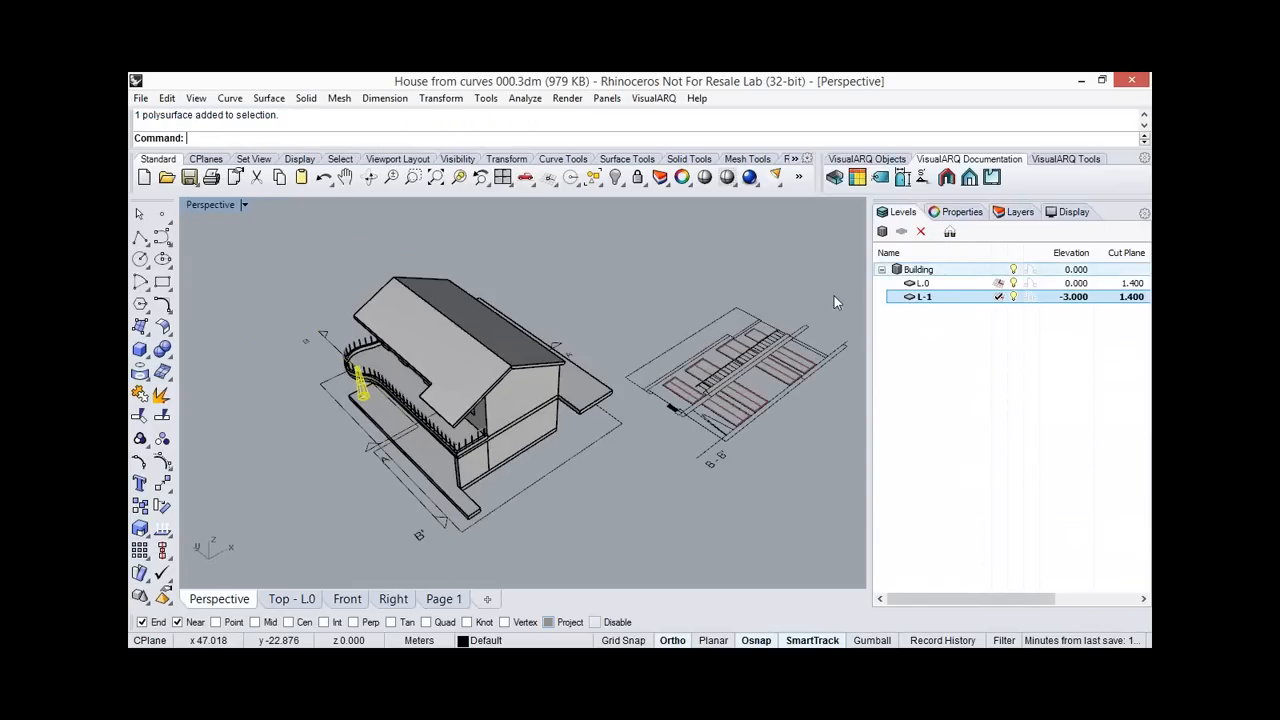
{"action": "right_click_drag", "start_coordinate": [771, 324], "coordinate": [738, 316]}
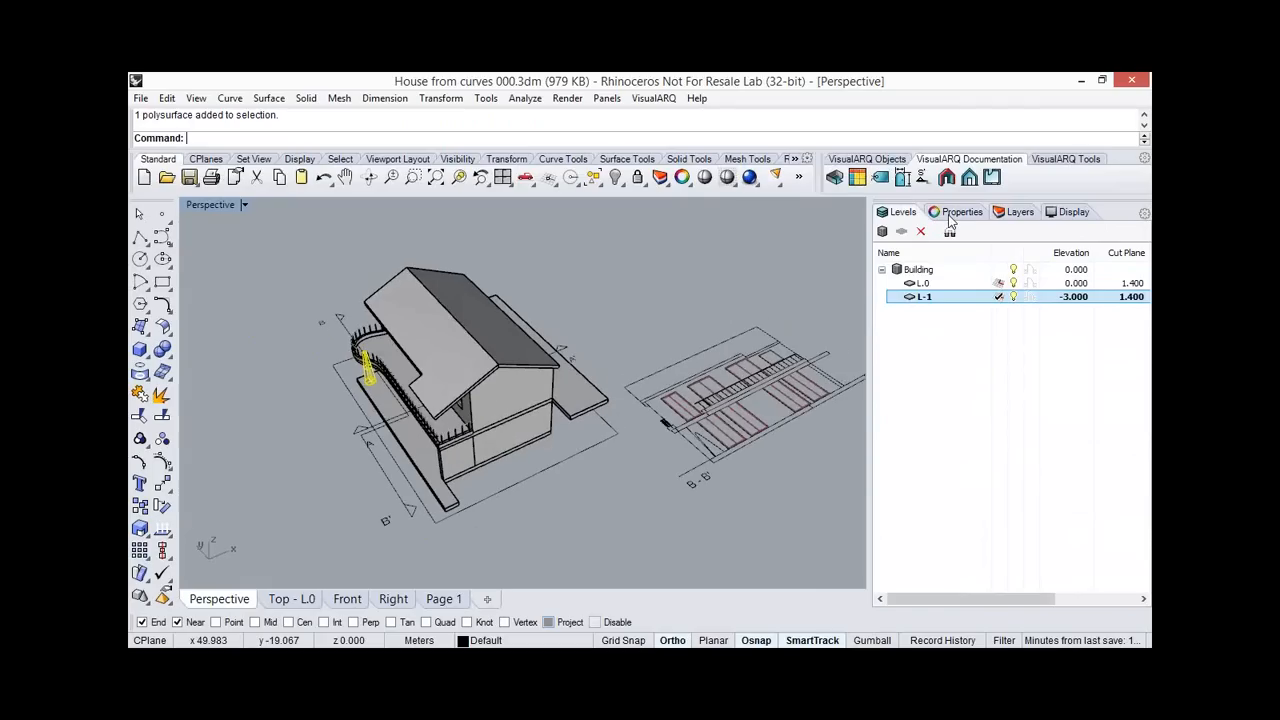
{"action": "left_click", "coordinate": [952, 215]}
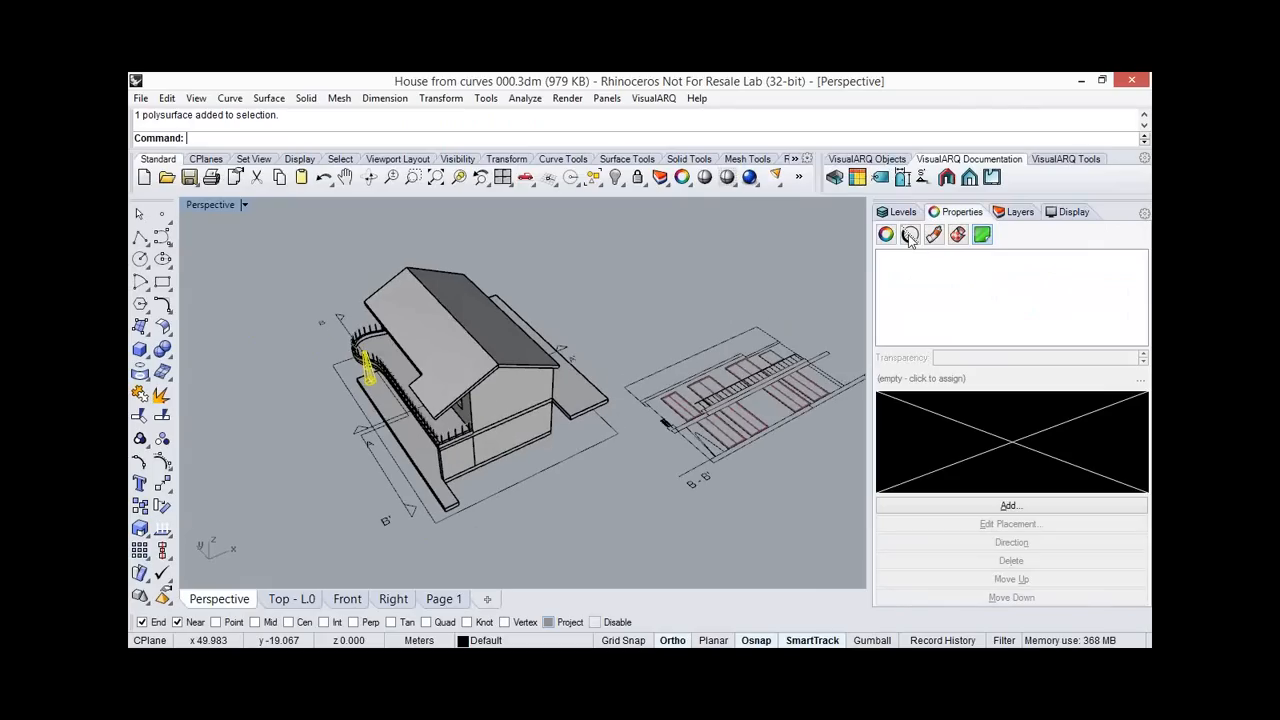
{"action": "left_click", "coordinate": [910, 236]}
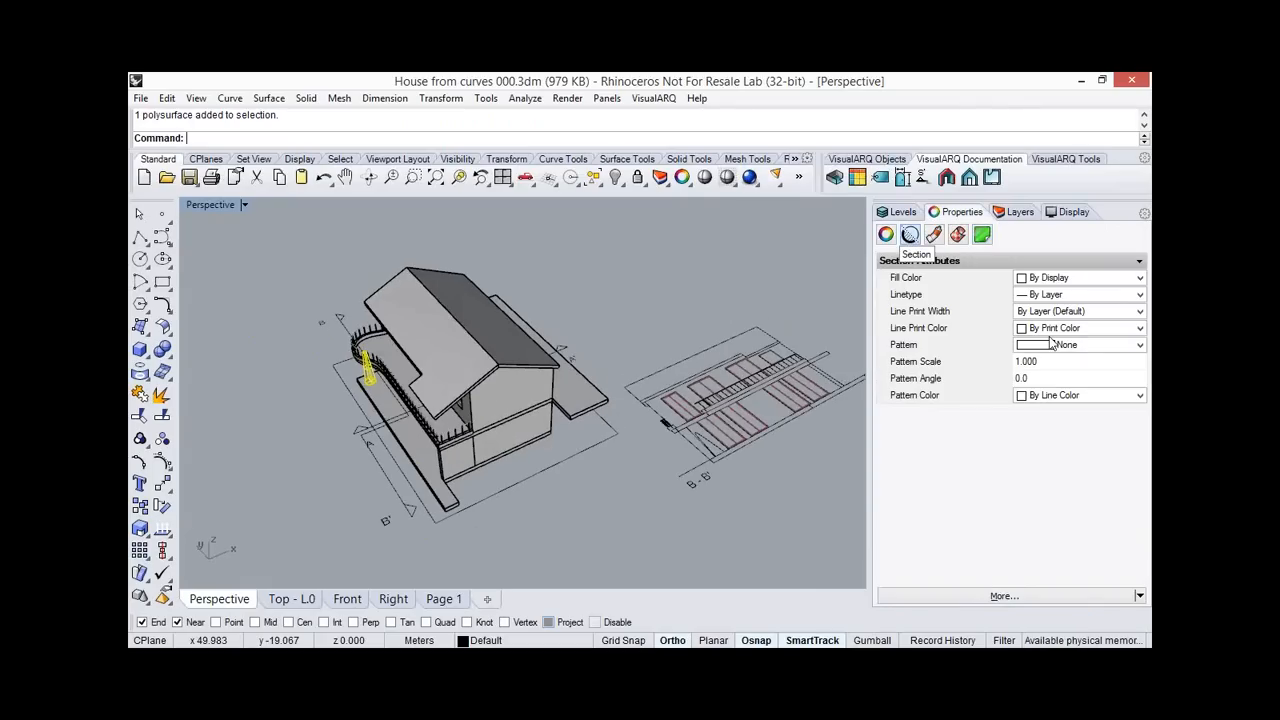
{"action": "left_click", "coordinate": [1053, 344]}
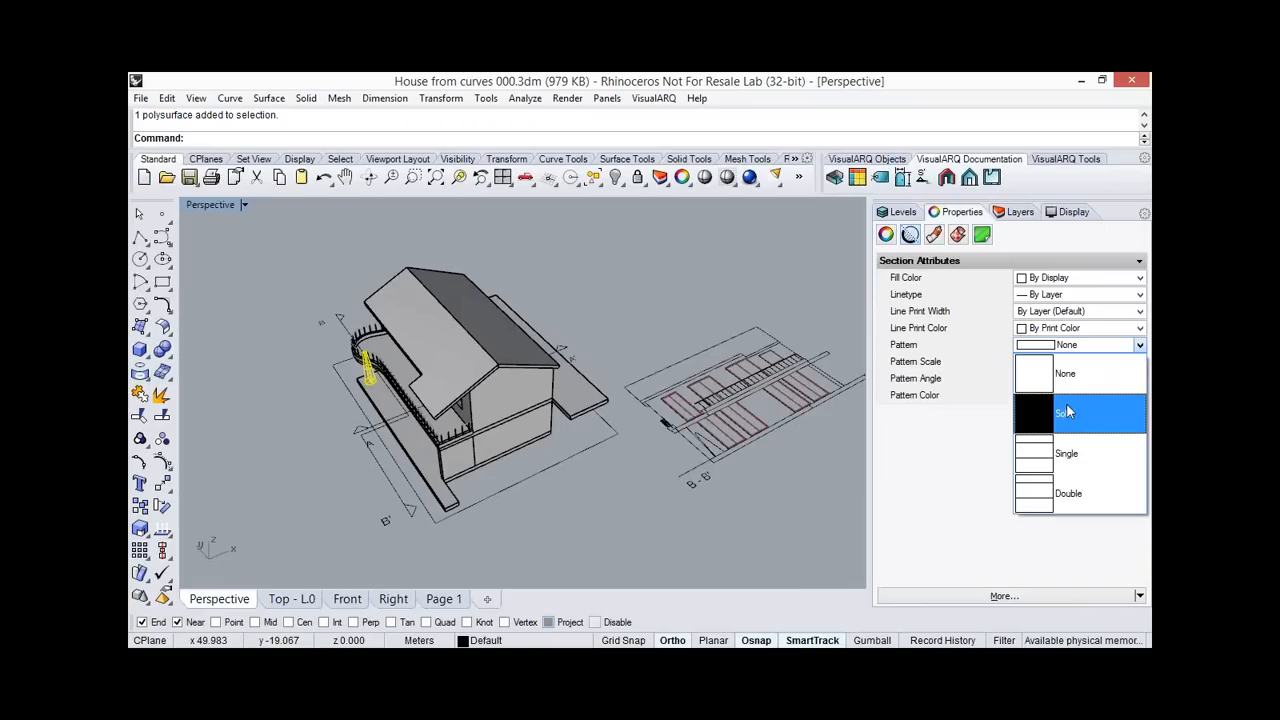
{"action": "left_click", "coordinate": [1068, 412]}
{"action": "left_click", "coordinate": [784, 481]}
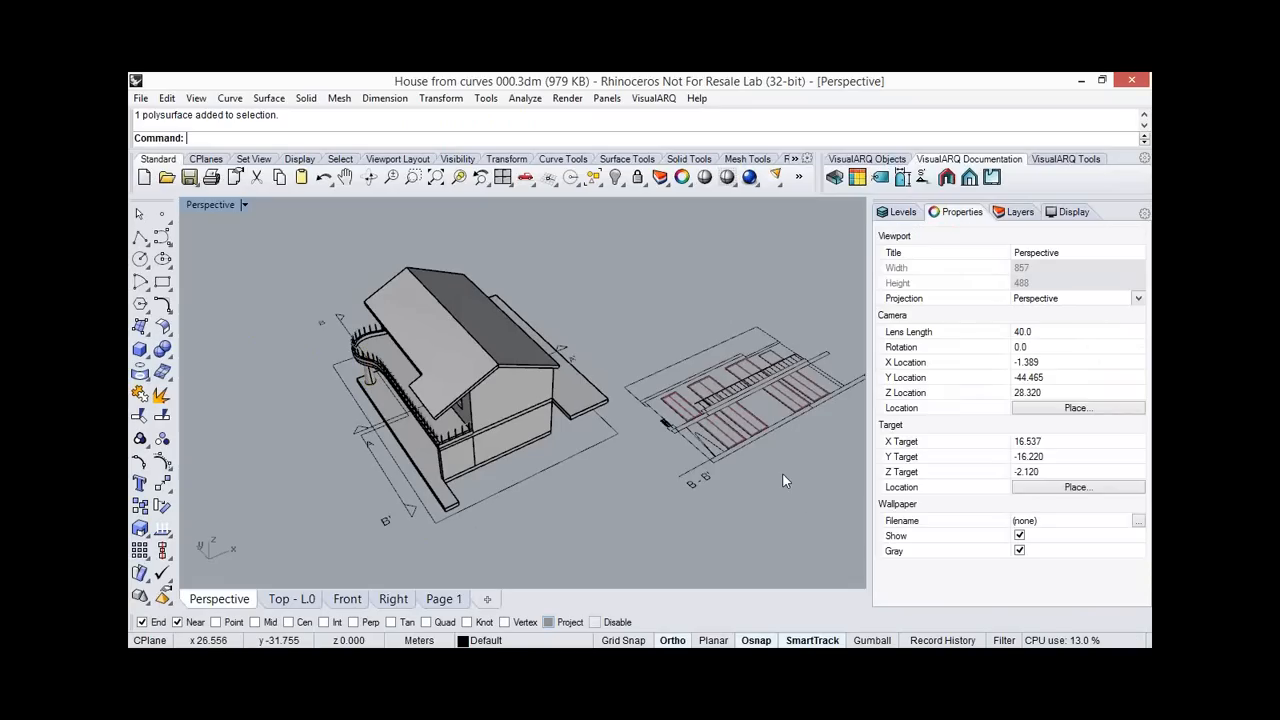
Update the B - B' section view to apply the column's new section pattern.
{"action": "scroll", "coordinate": [688, 405], "scroll_direction": "up", "scroll_amount": 1}
{"action": "scroll", "coordinate": [688, 405], "scroll_direction": "up", "scroll_amount": 3}
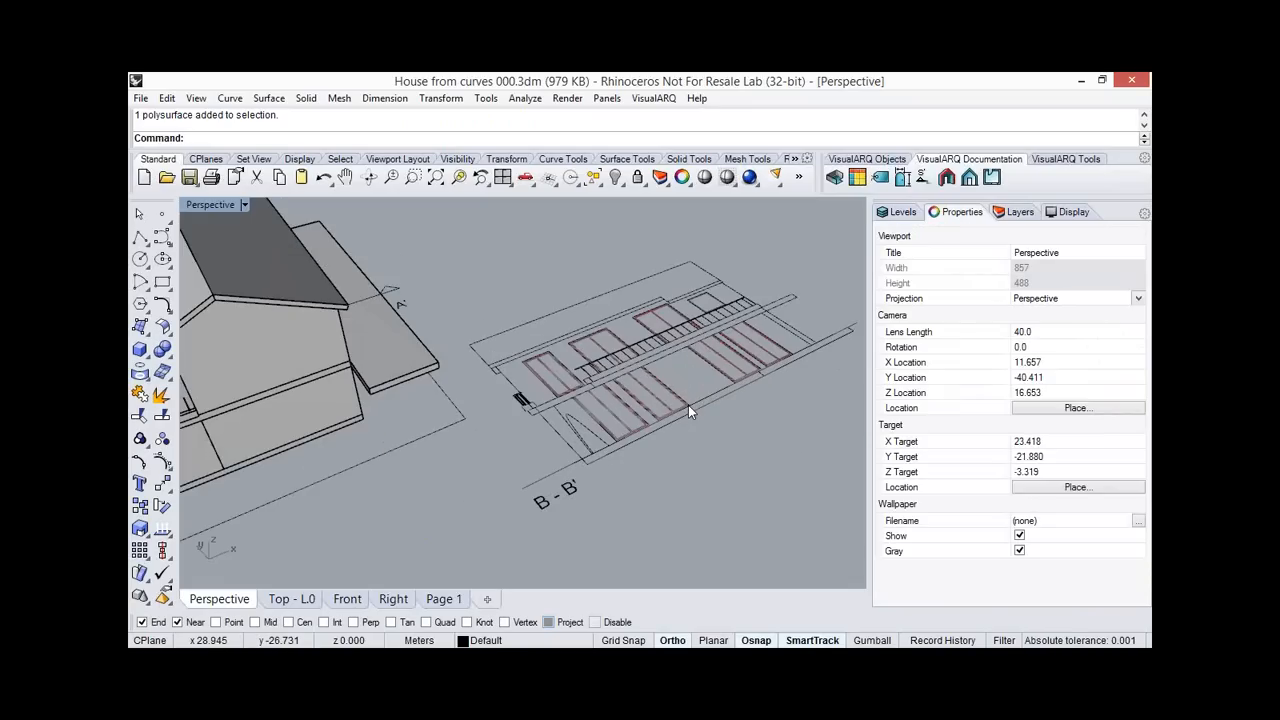
{"action": "left_click", "coordinate": [719, 403]}
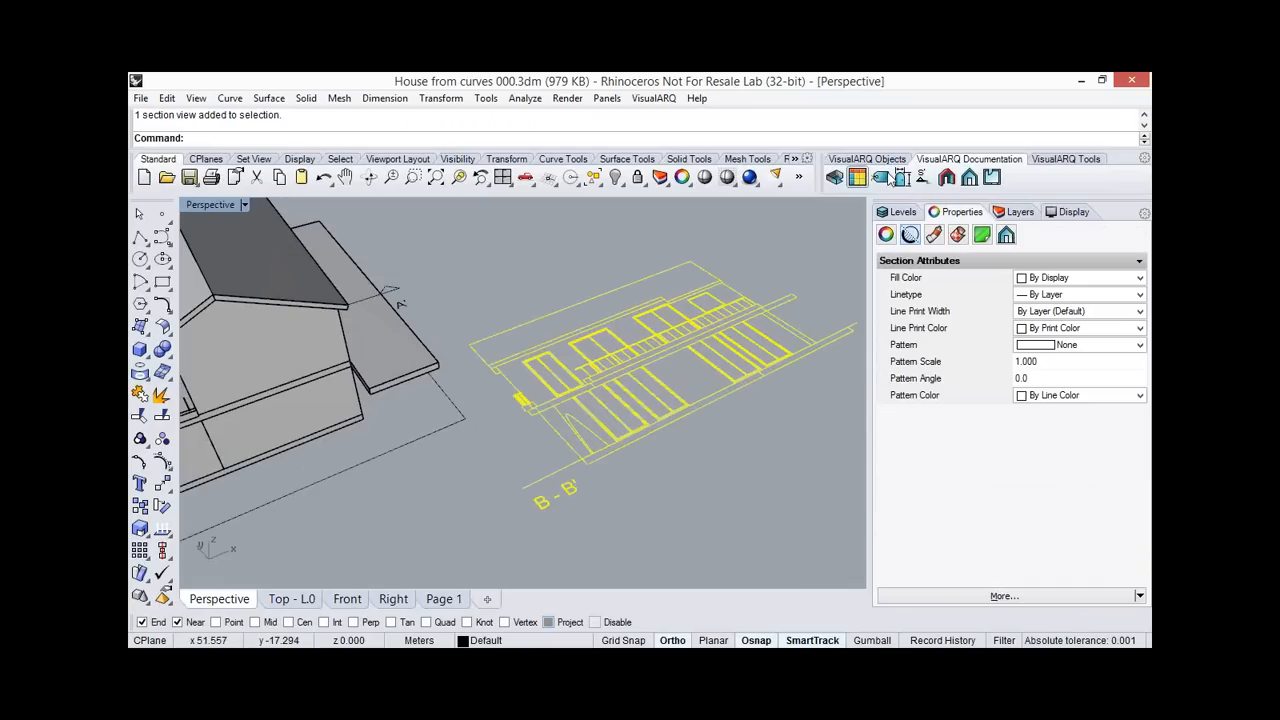
{"action": "left_click", "coordinate": [1066, 159]}
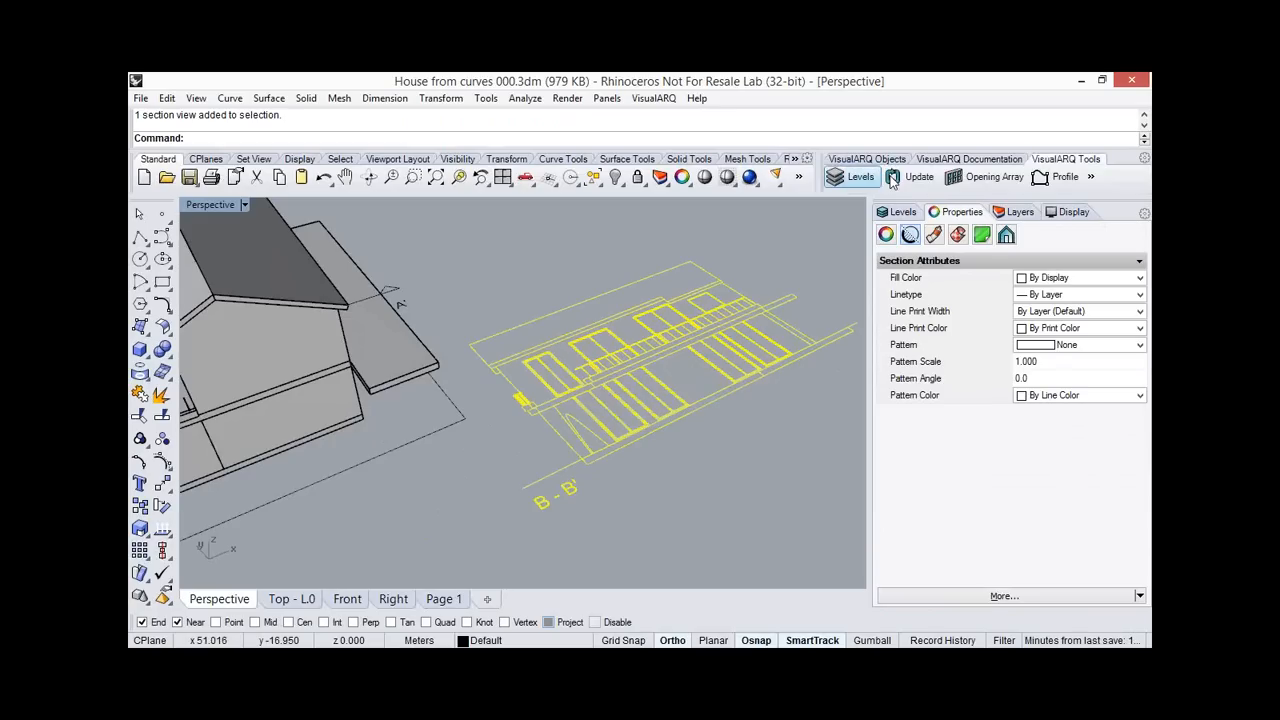
{"action": "left_click", "coordinate": [892, 177]}
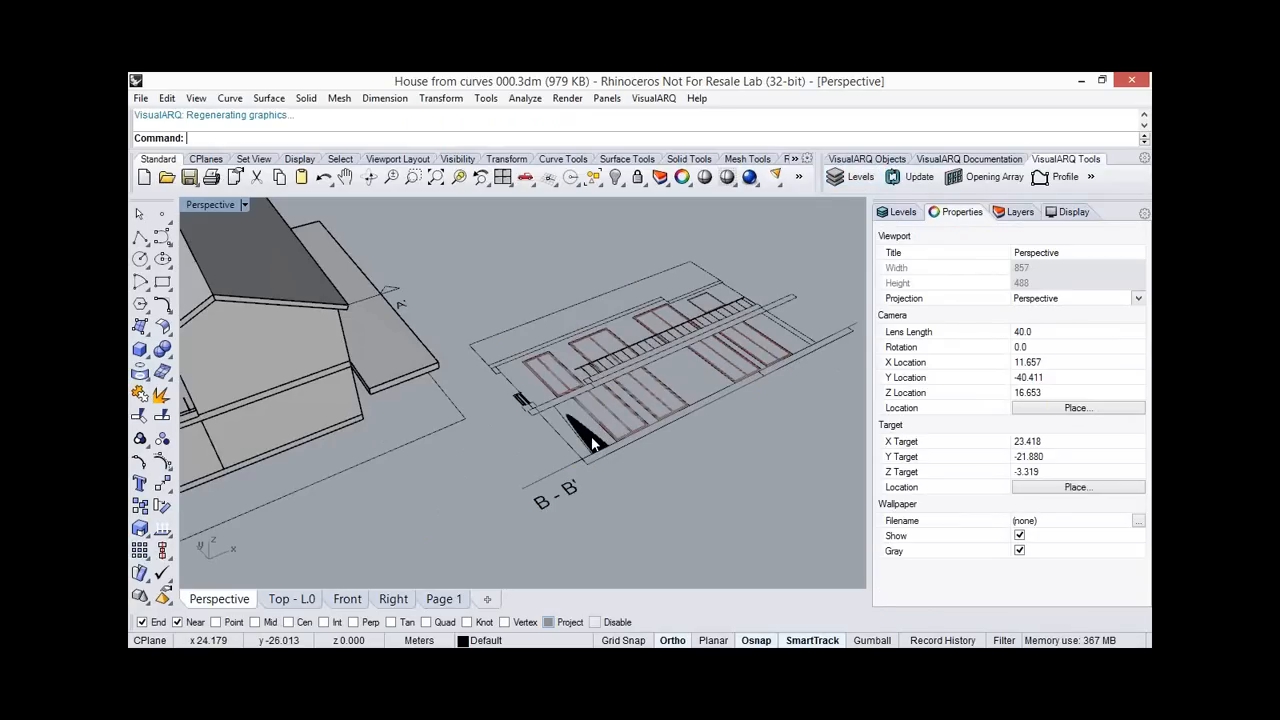
{"action": "right_click_drag", "start_coordinate": [592, 443], "coordinate": [597, 388]}
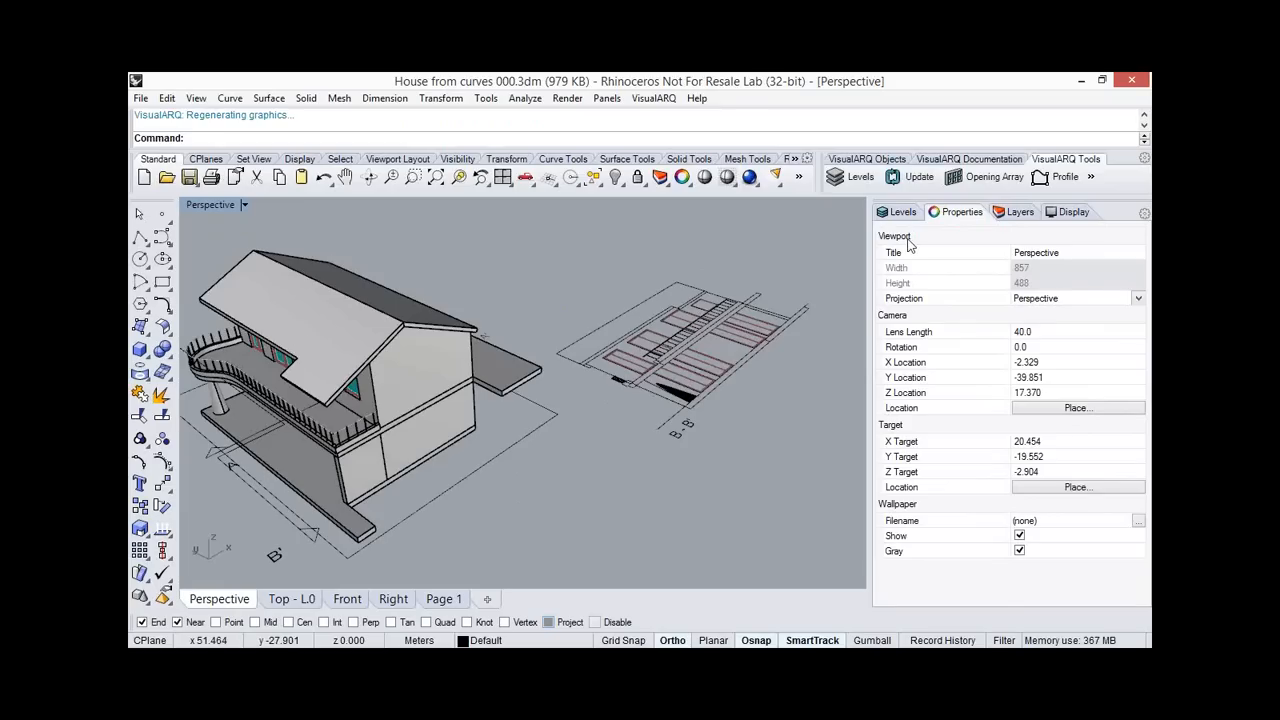
In the Top view, start a plan view with the Standard style for level L.0.
{"action": "left_click", "coordinate": [943, 162]}
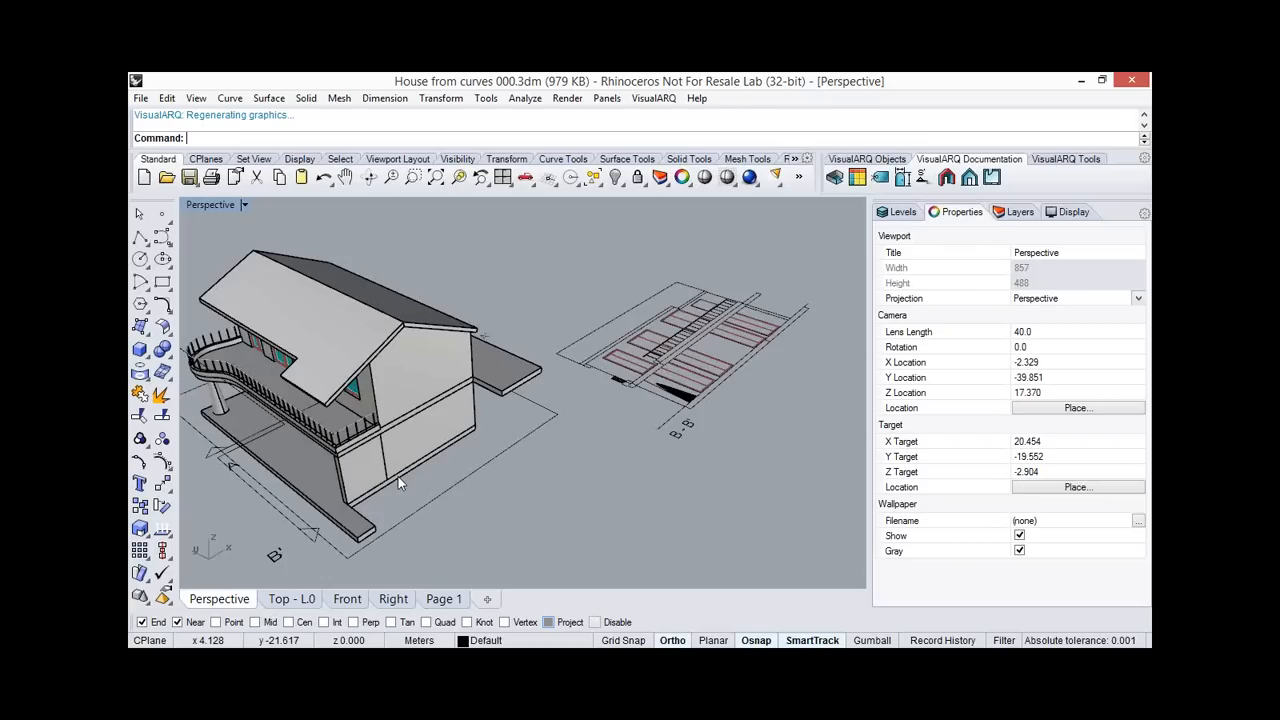
{"action": "key", "text": "ctrl+Tab"}
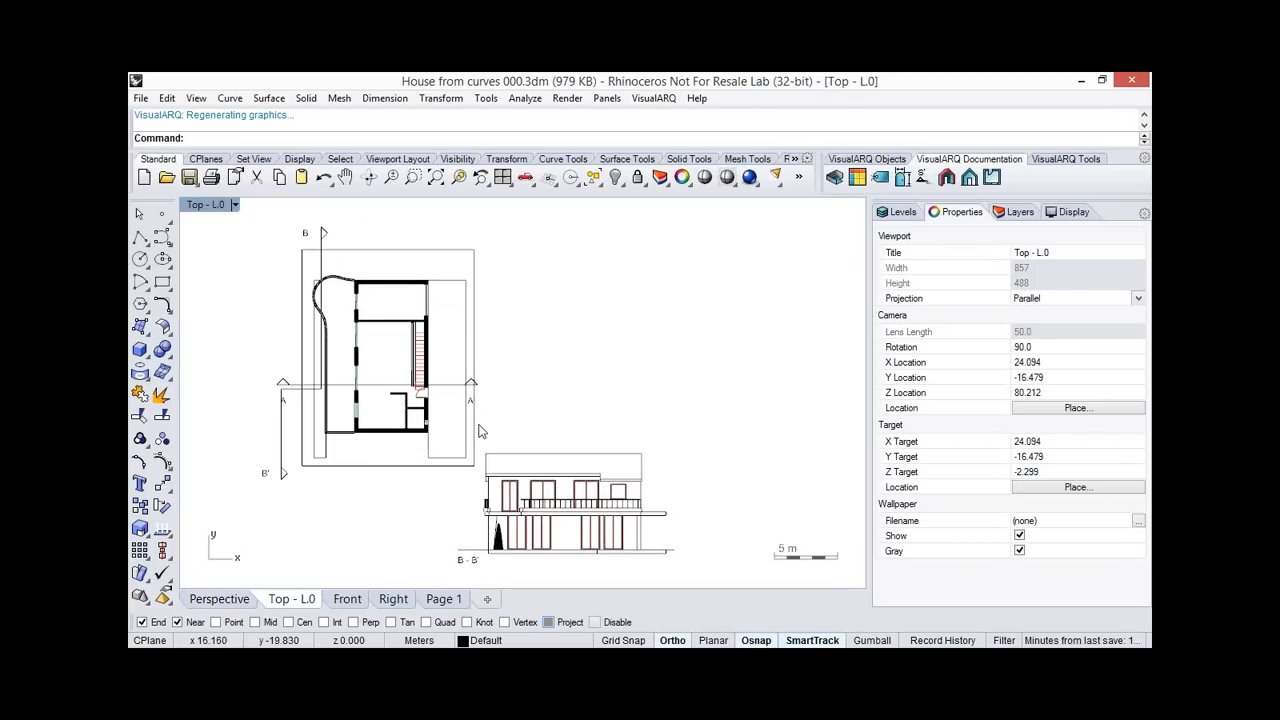
{"action": "left_click", "coordinate": [993, 178]}
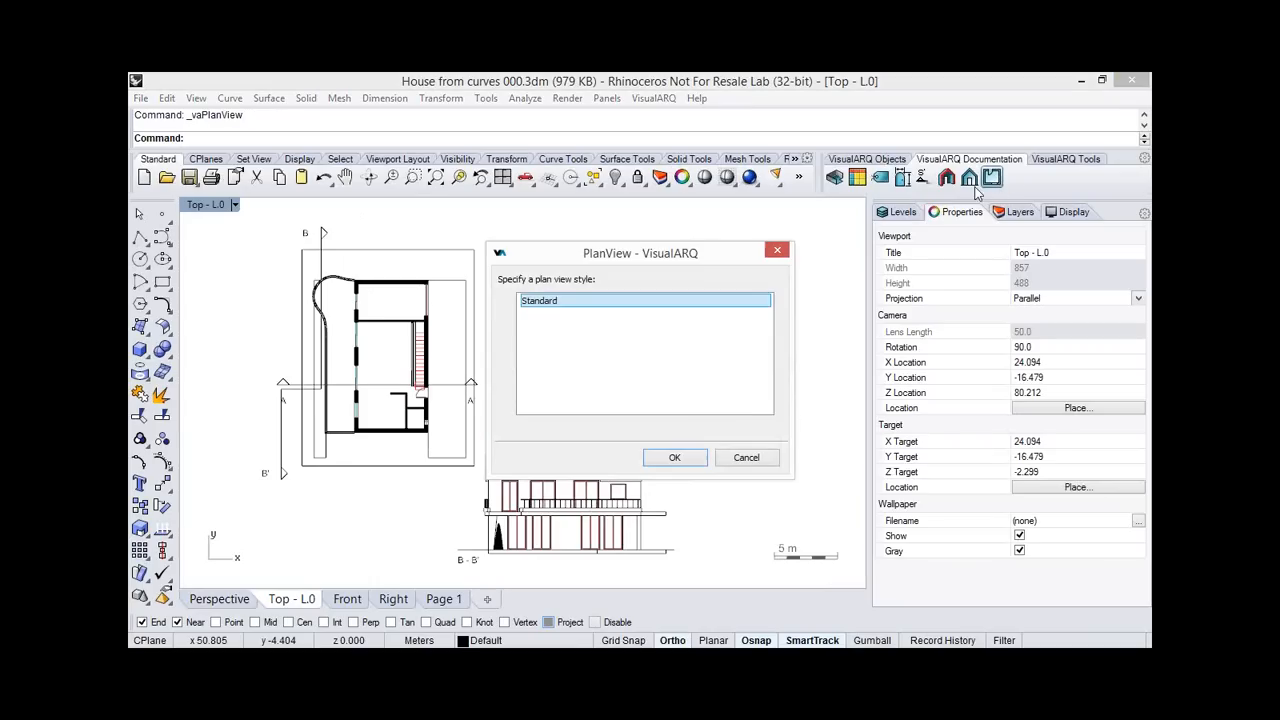
{"action": "left_click", "coordinate": [686, 459]}
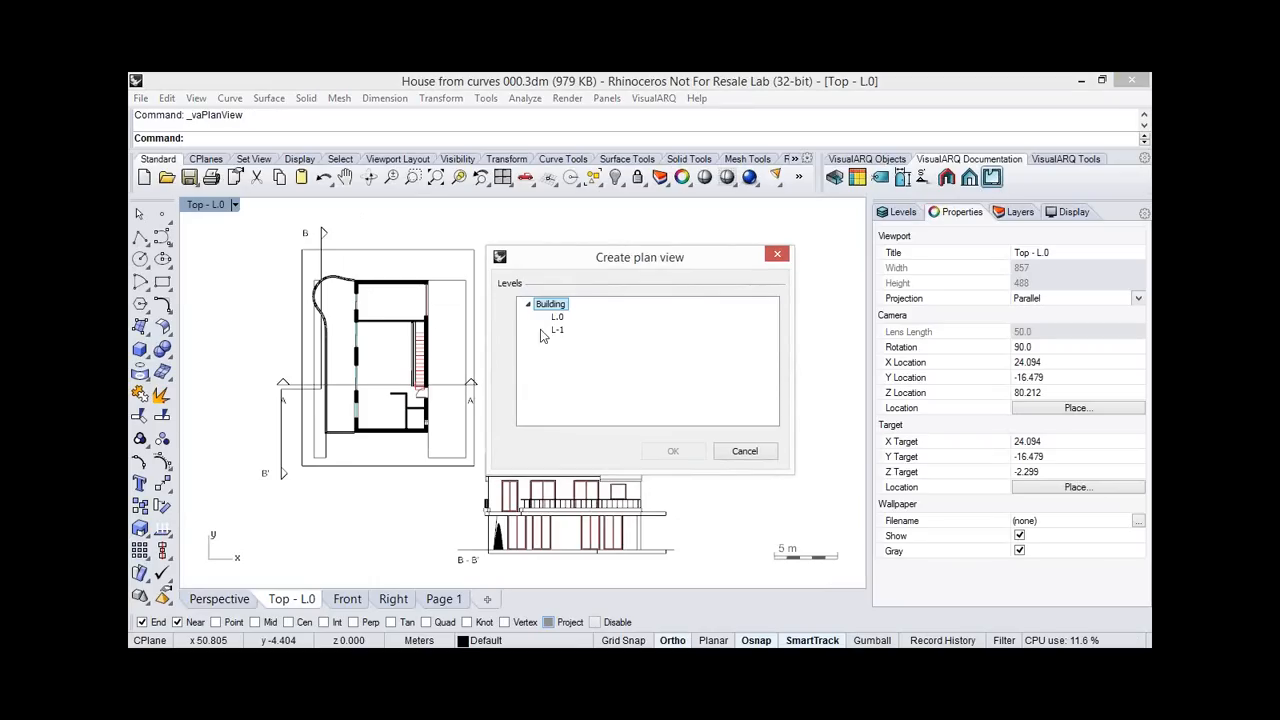
{"action": "left_click", "coordinate": [557, 330]}
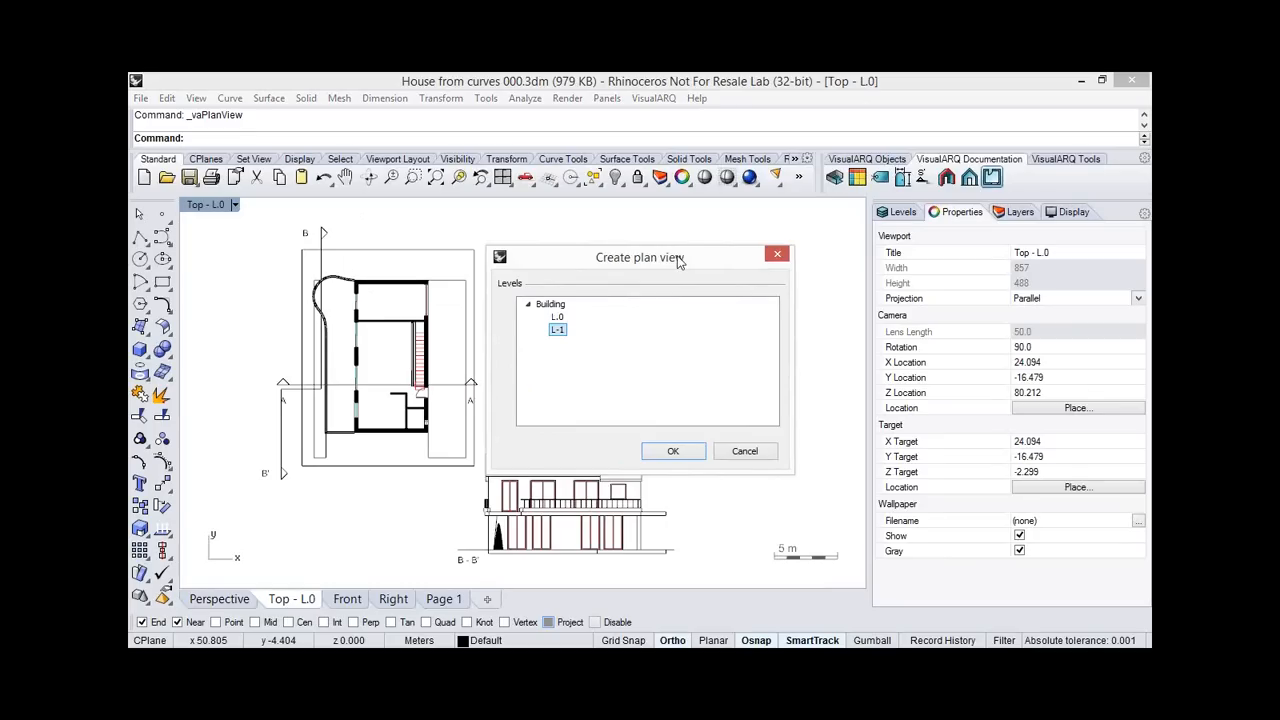
{"action": "left_click_drag", "start_coordinate": [677, 260], "coordinate": [770, 252]}
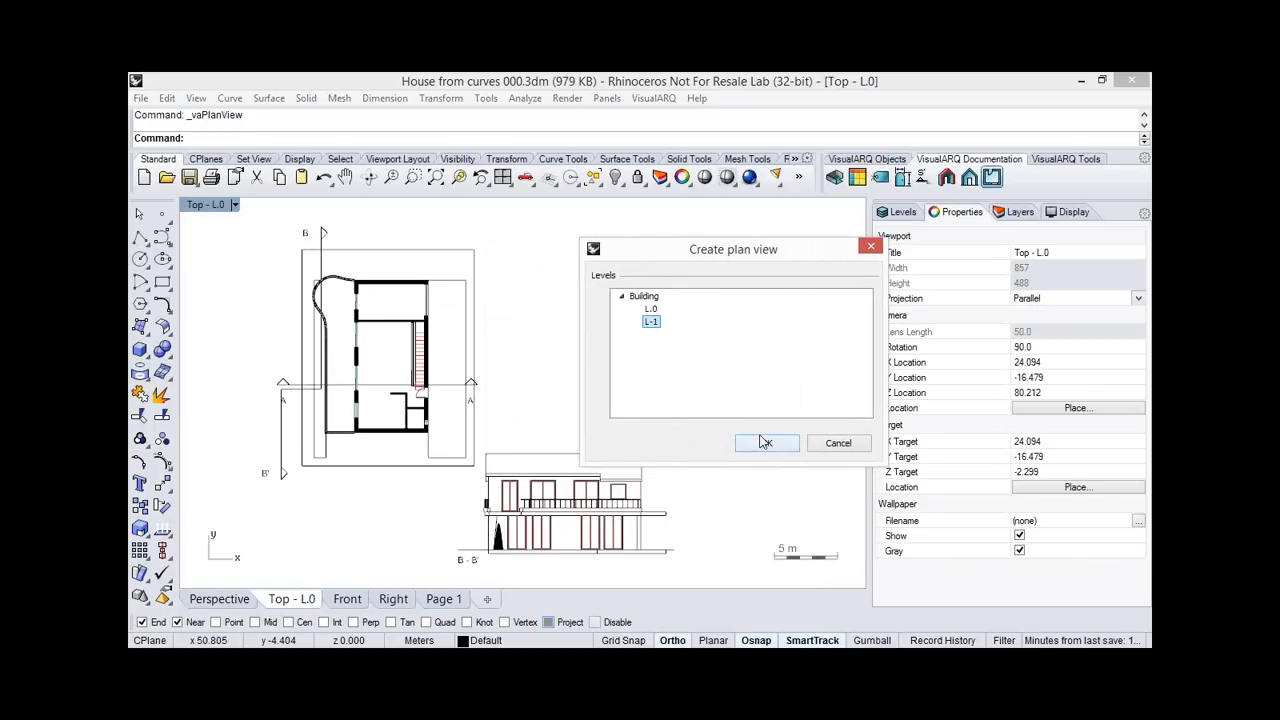
{"action": "left_click", "coordinate": [651, 310]}
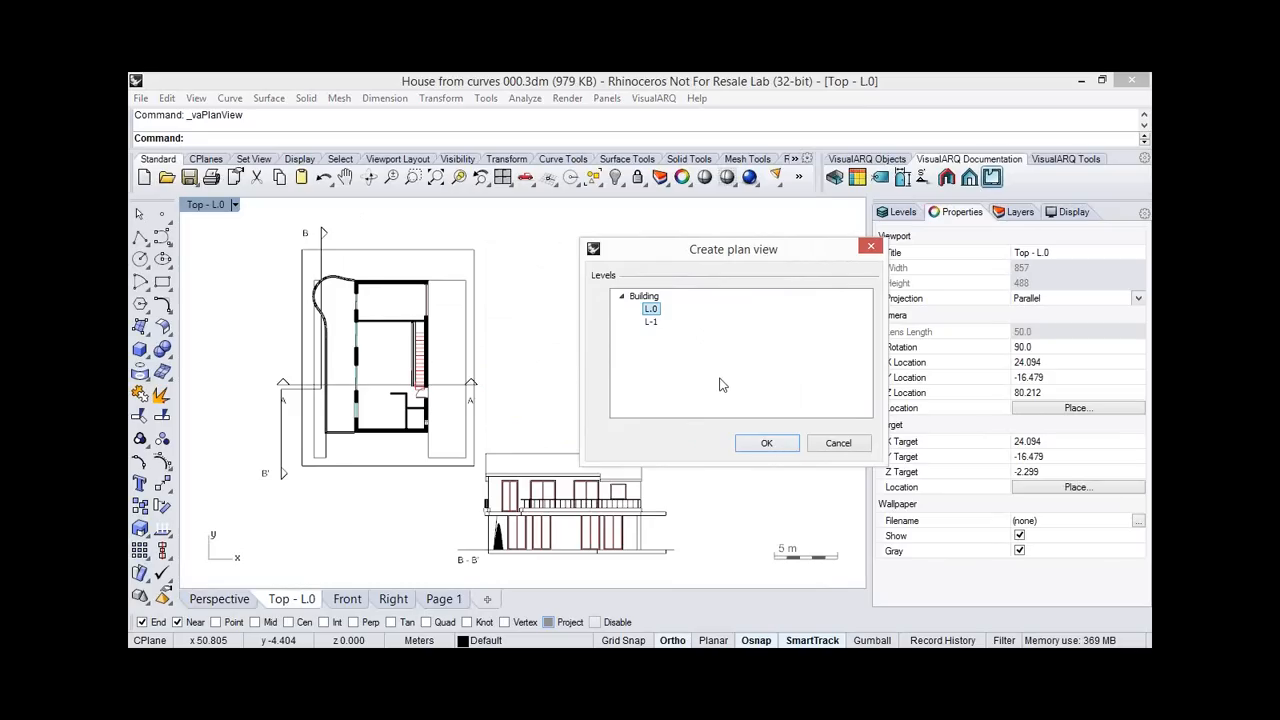
{"action": "left_click", "coordinate": [762, 444]}
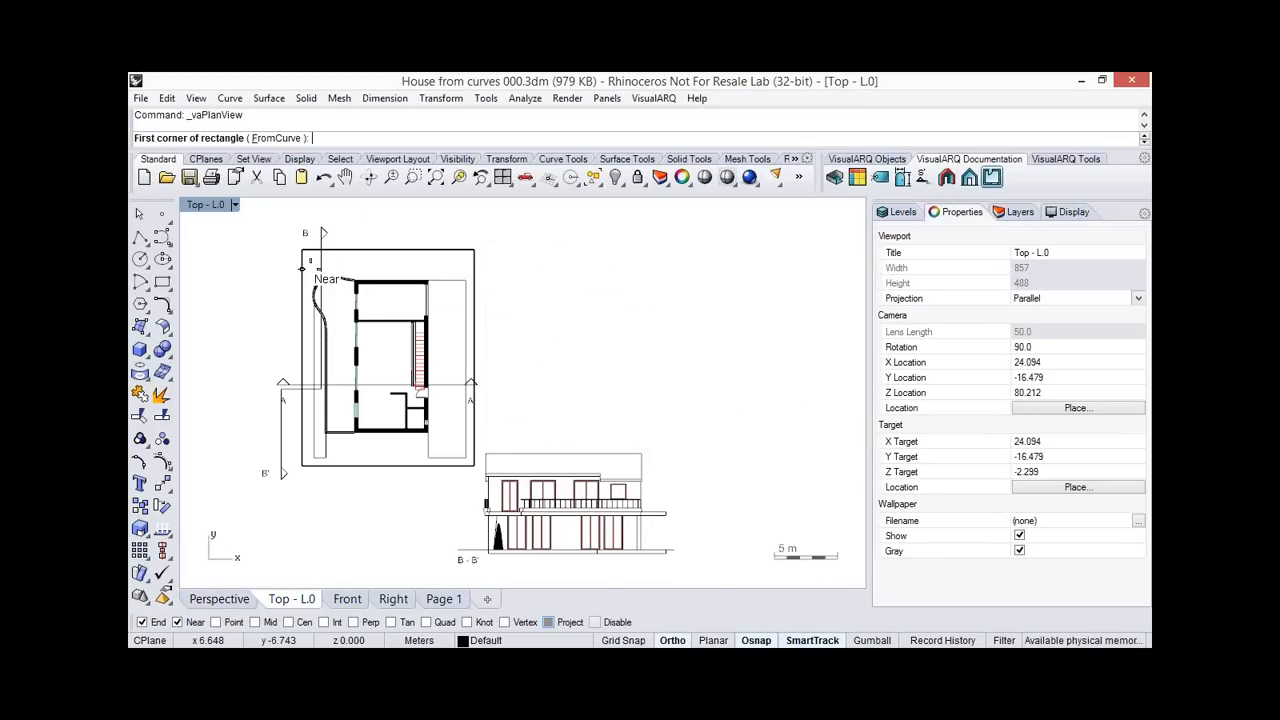
Enclose the house plan in a rectangle as the plan view's extents and insert the view in the empty area beside it.
{"action": "scroll", "coordinate": [301, 268], "scroll_direction": "up", "scroll_amount": 1}
{"action": "scroll", "coordinate": [308, 266], "scroll_direction": "up", "scroll_amount": 1}
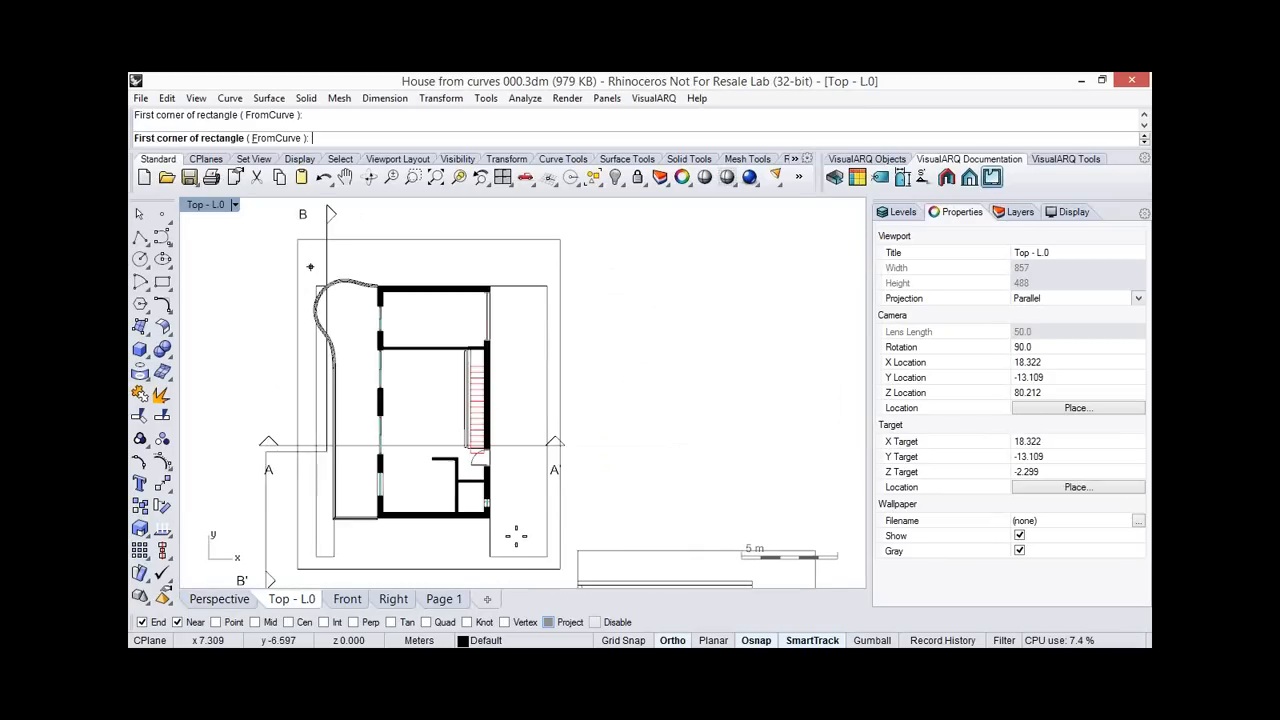
{"action": "left_click", "coordinate": [310, 266]}
{"action": "left_click", "coordinate": [516, 536]}
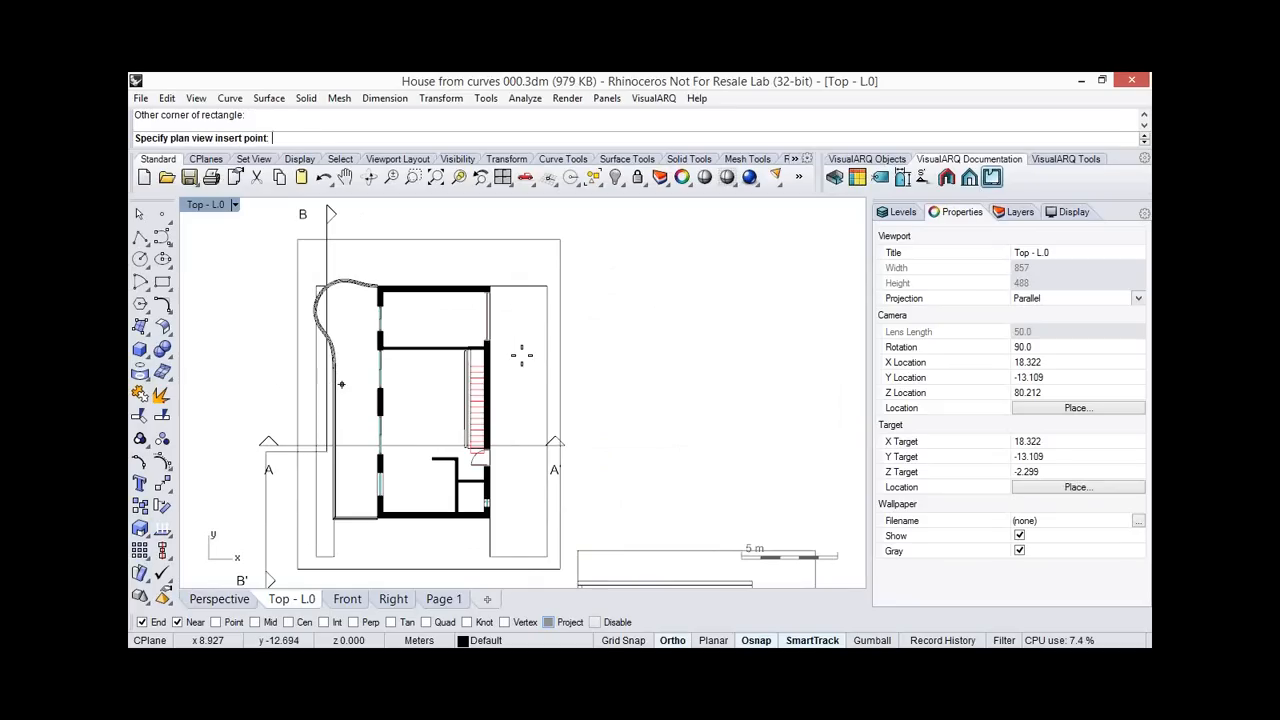
{"action": "scroll", "coordinate": [342, 383], "scroll_direction": "down", "scroll_amount": 6}
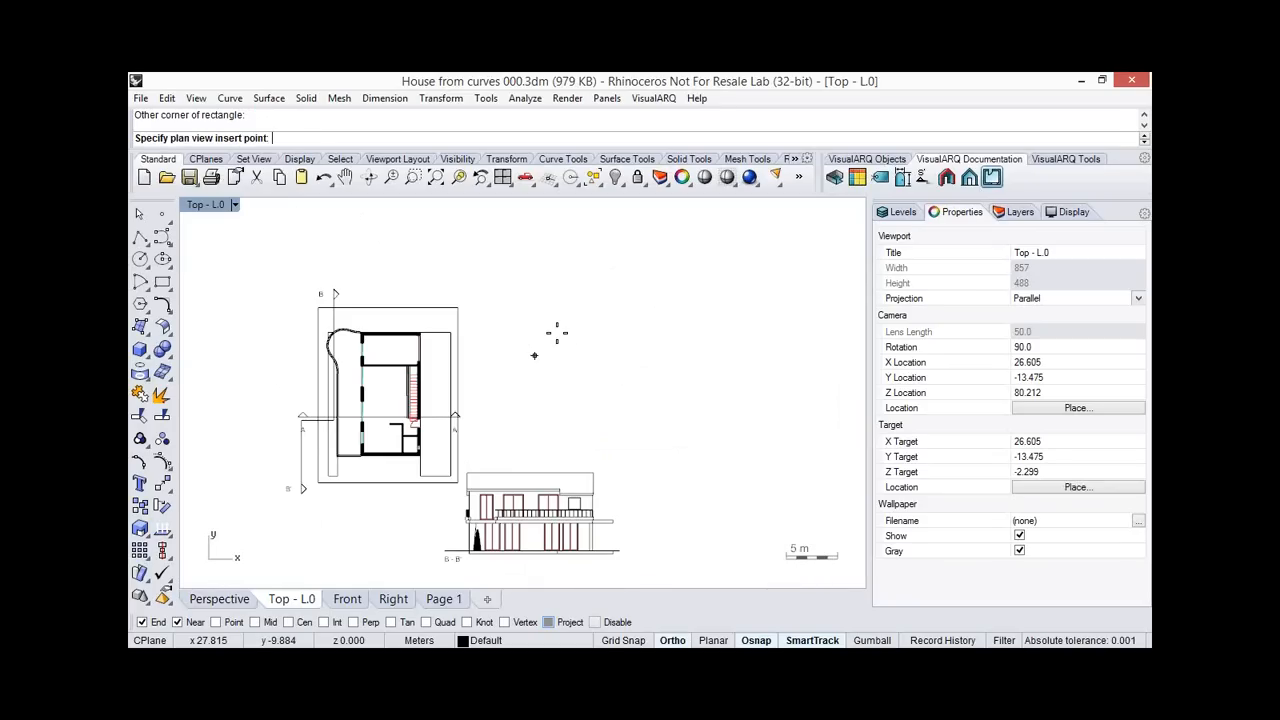
{"action": "left_click", "coordinate": [557, 333]}
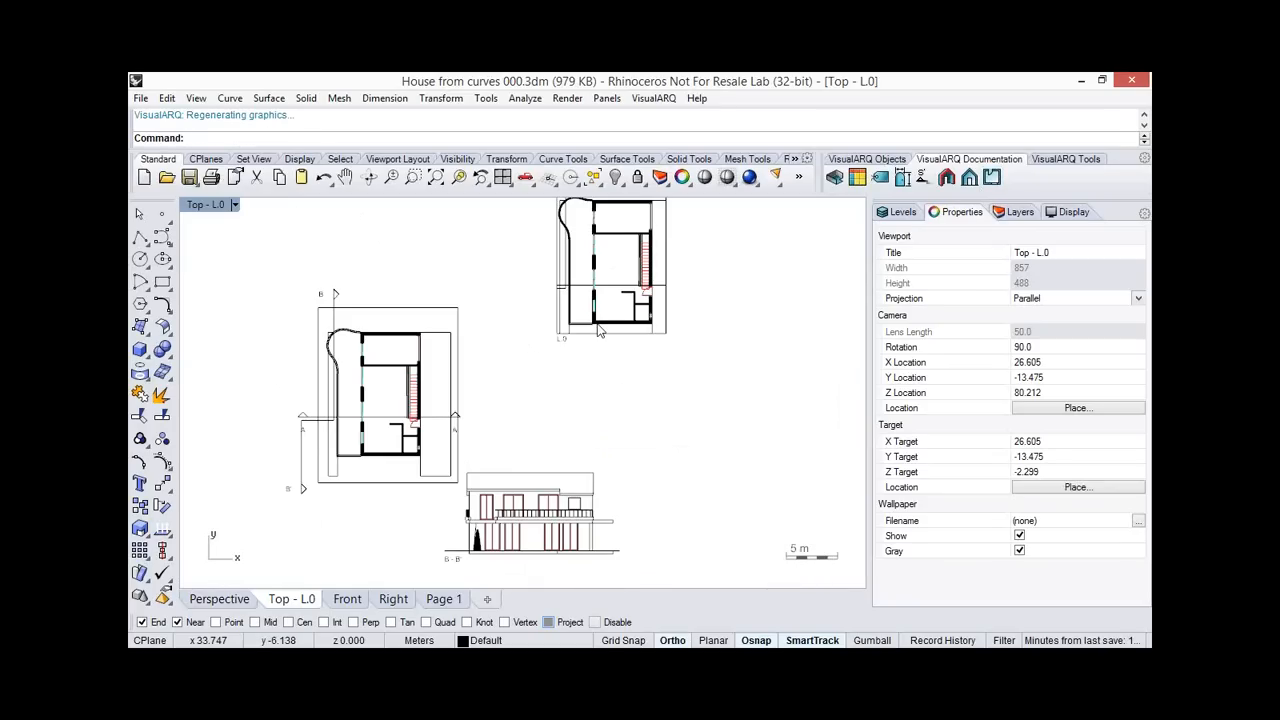
Move the L.0 plan view straight down beside the house plan, above the B - B' section view, and check it in Perspective.
{"action": "left_click_drag", "start_coordinate": [598, 332], "coordinate": [597, 422]}
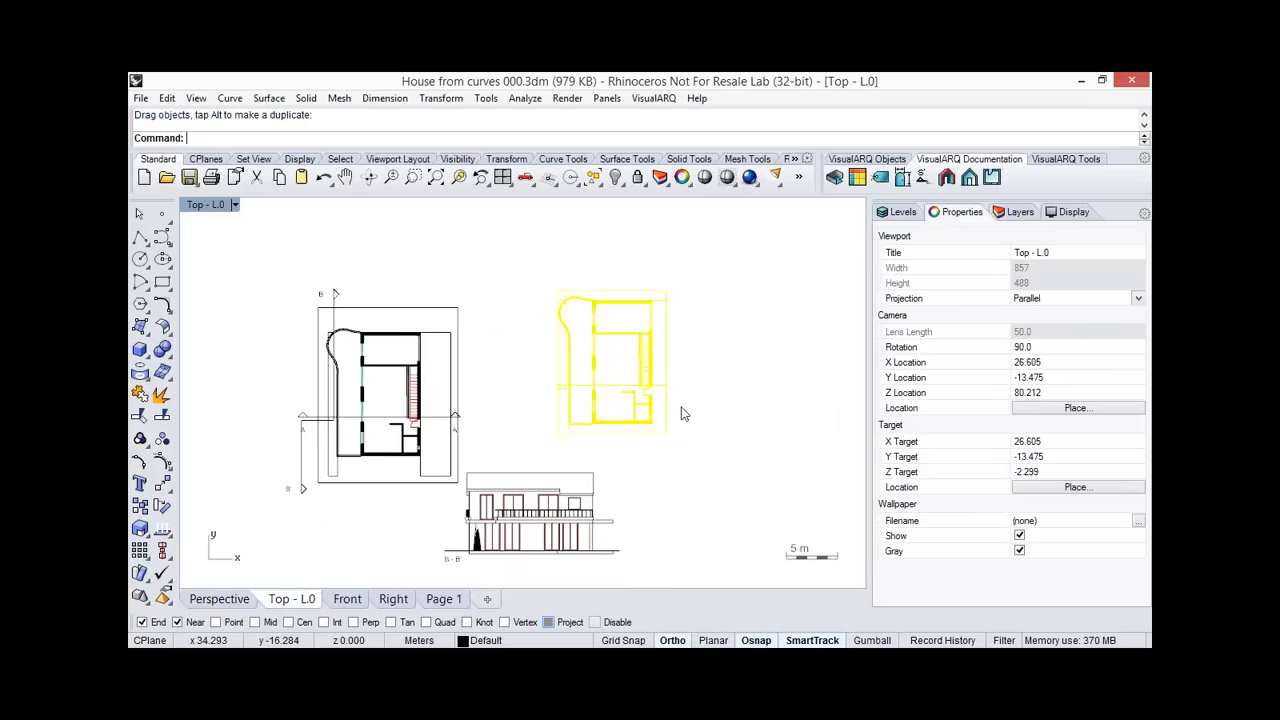
{"action": "key", "text": "Escape"}
{"action": "scroll", "coordinate": [681, 413], "scroll_direction": "up", "scroll_amount": 2}
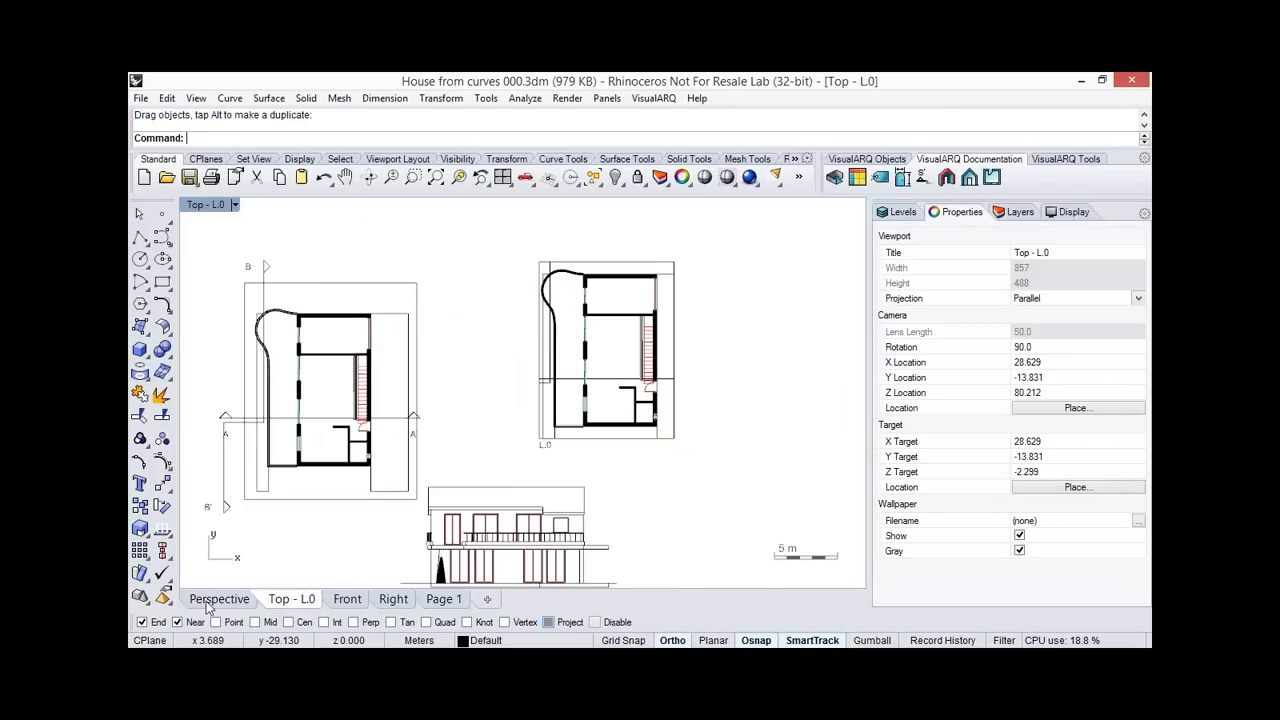
{"action": "left_click", "coordinate": [236, 596]}
{"action": "scroll", "coordinate": [500, 406], "scroll_direction": "down", "scroll_amount": 2}
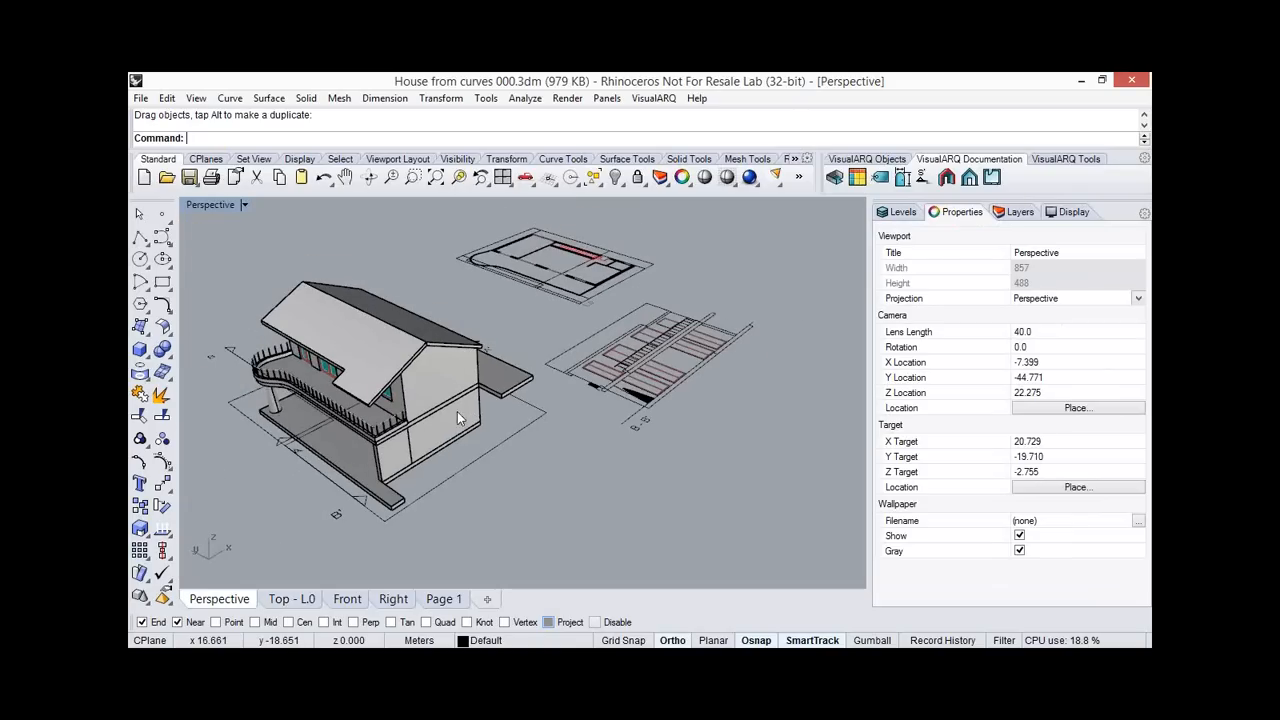
{"action": "right_click_drag", "start_coordinate": [446, 416], "coordinate": [482, 427], "text": "shift"}
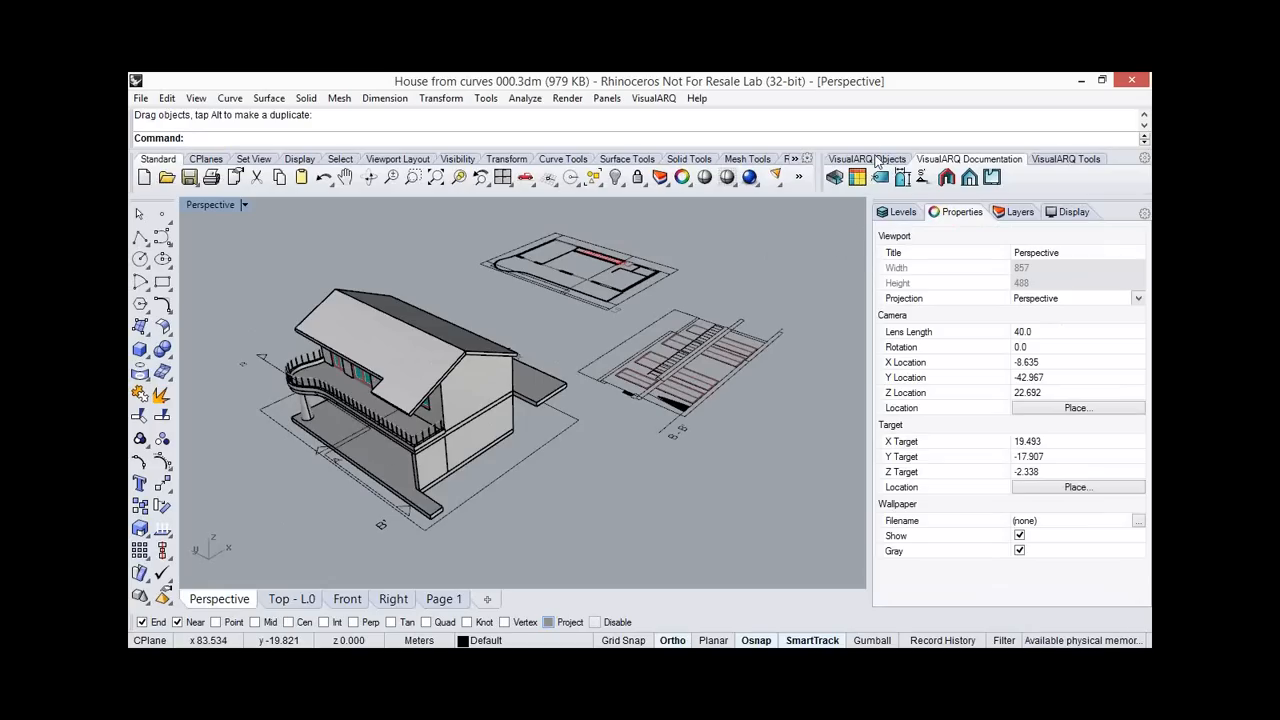
Insert a Standard stair on level L-1 from the end wall's base corner, 2 m wide to match the projecting floor slab.
{"action": "left_click", "coordinate": [876, 160]}
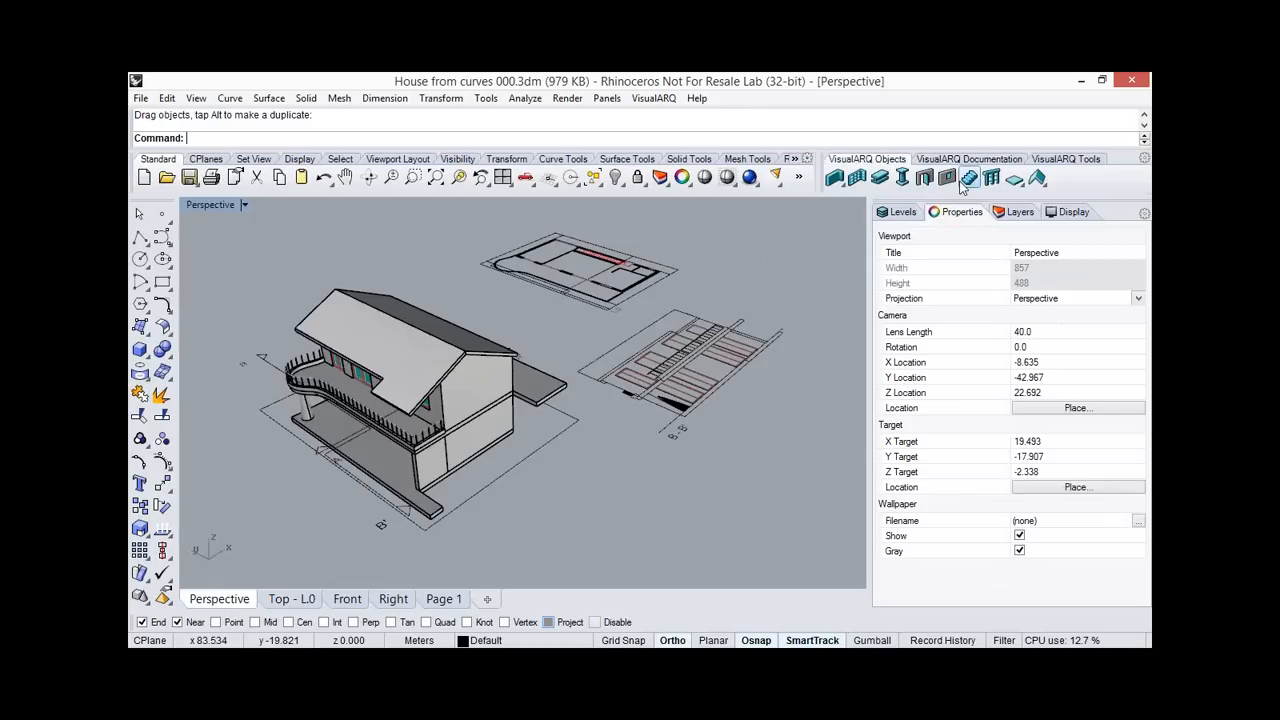
{"action": "left_click", "coordinate": [969, 178]}
{"action": "left_click", "coordinate": [175, 214]}
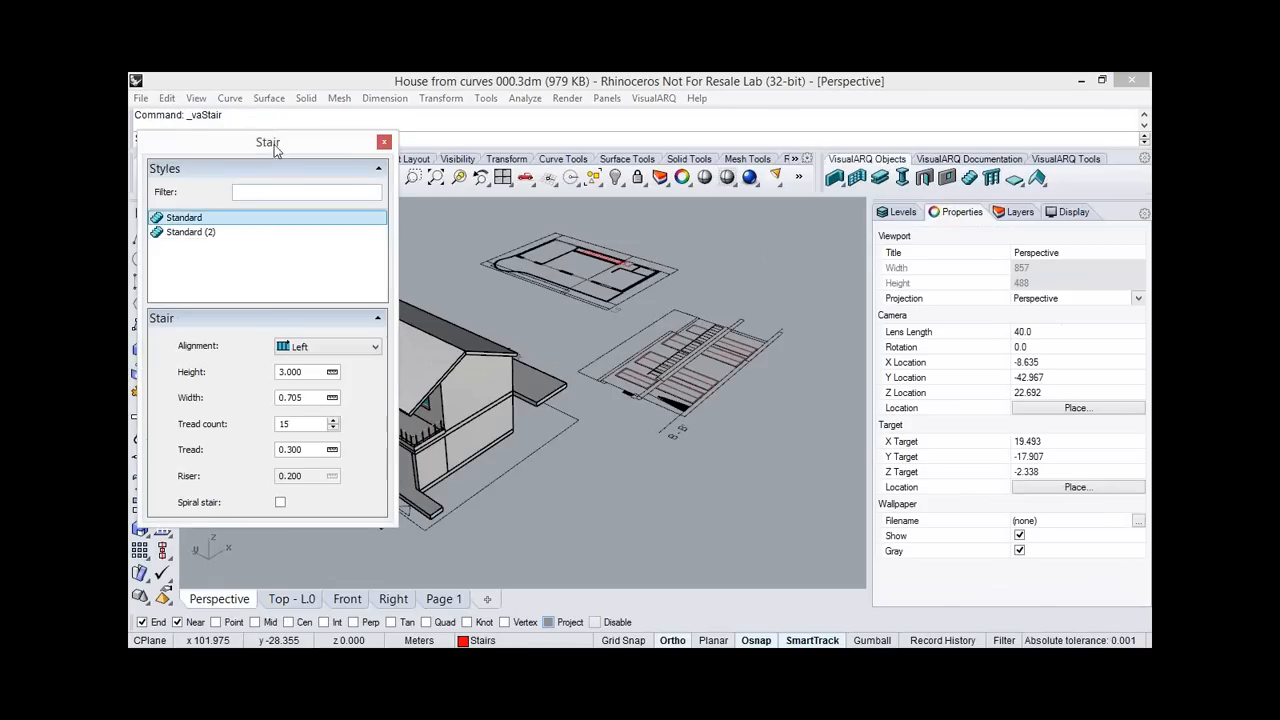
{"action": "left_click_drag", "start_coordinate": [232, 133], "coordinate": [819, 367]}
{"action": "scroll", "coordinate": [435, 515], "scroll_direction": "up", "scroll_amount": 8}
{"action": "left_click_drag", "start_coordinate": [672, 378], "coordinate": [652, 365]}
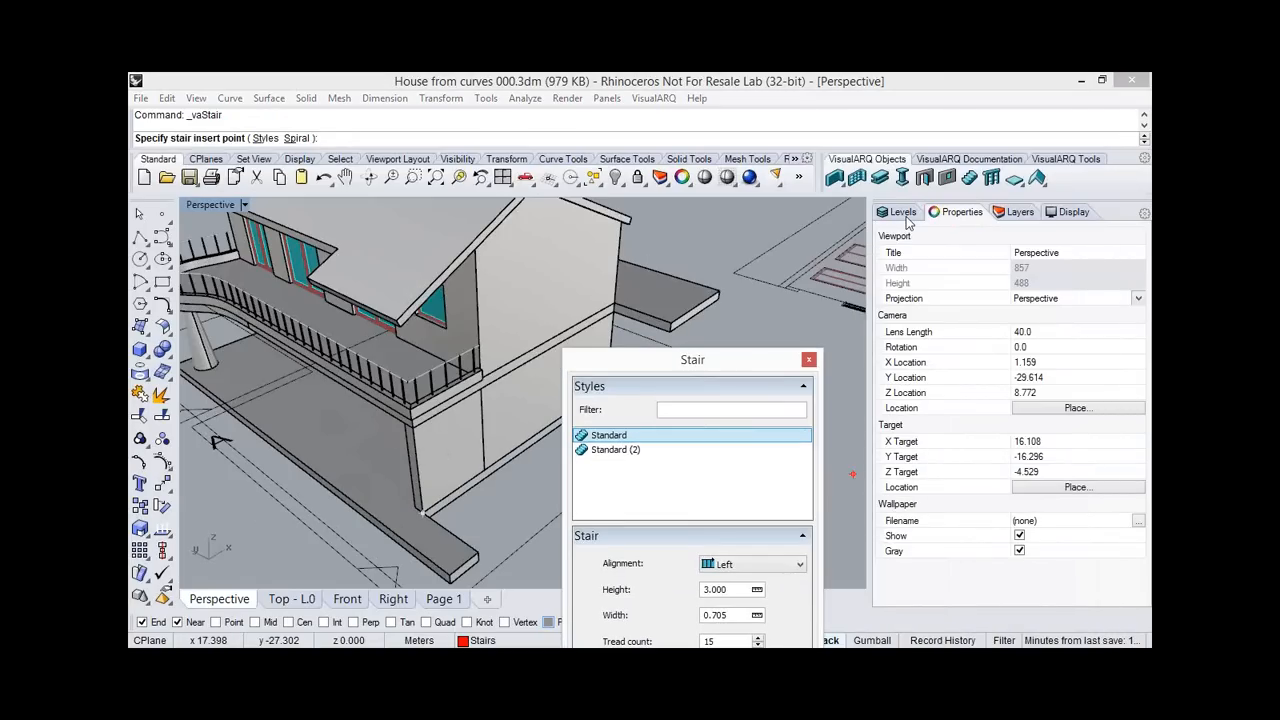
{"action": "left_click", "coordinate": [905, 214]}
{"action": "left_click_drag", "start_coordinate": [758, 368], "coordinate": [1015, 339]}
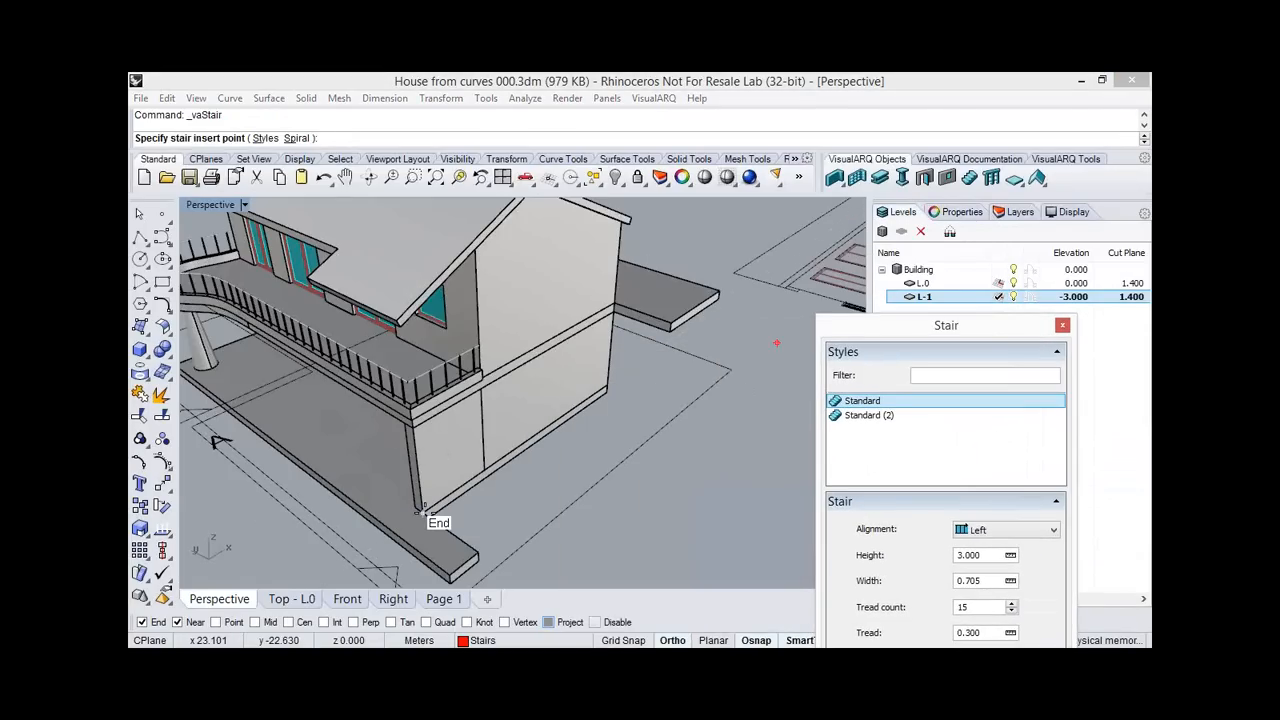
{"action": "left_click", "coordinate": [421, 512]}
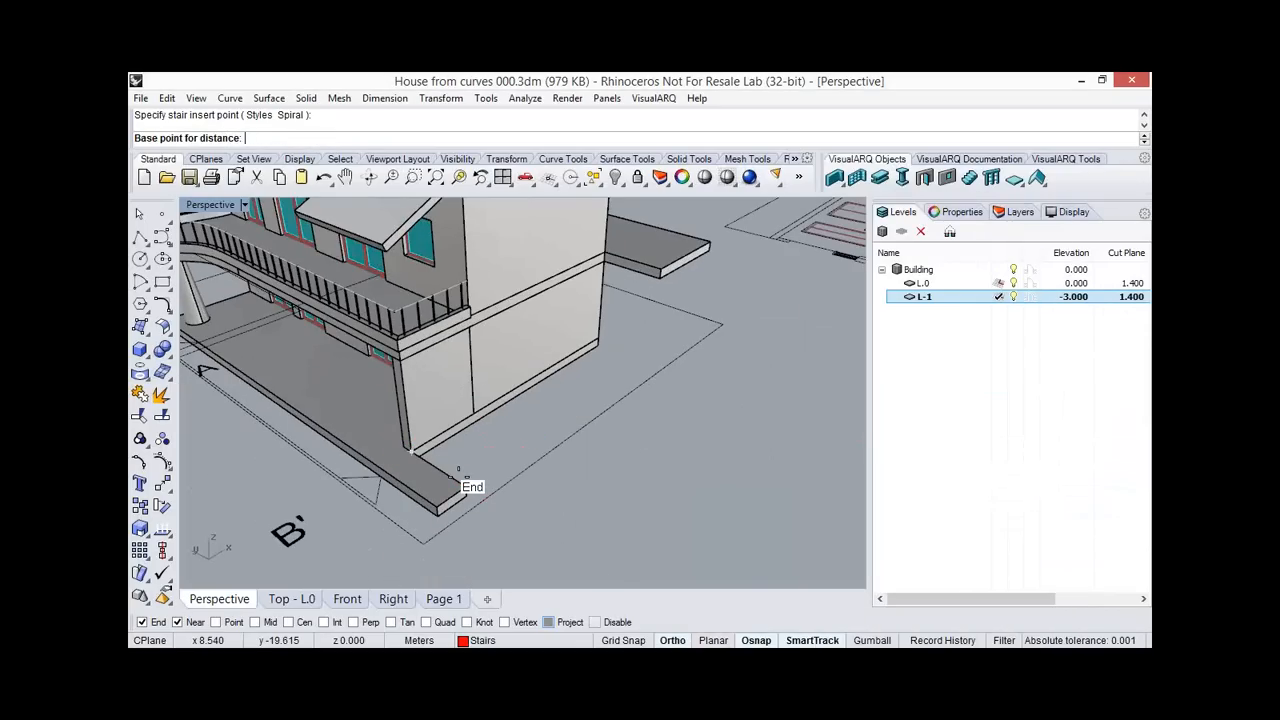
{"action": "left_click", "coordinate": [465, 488]}
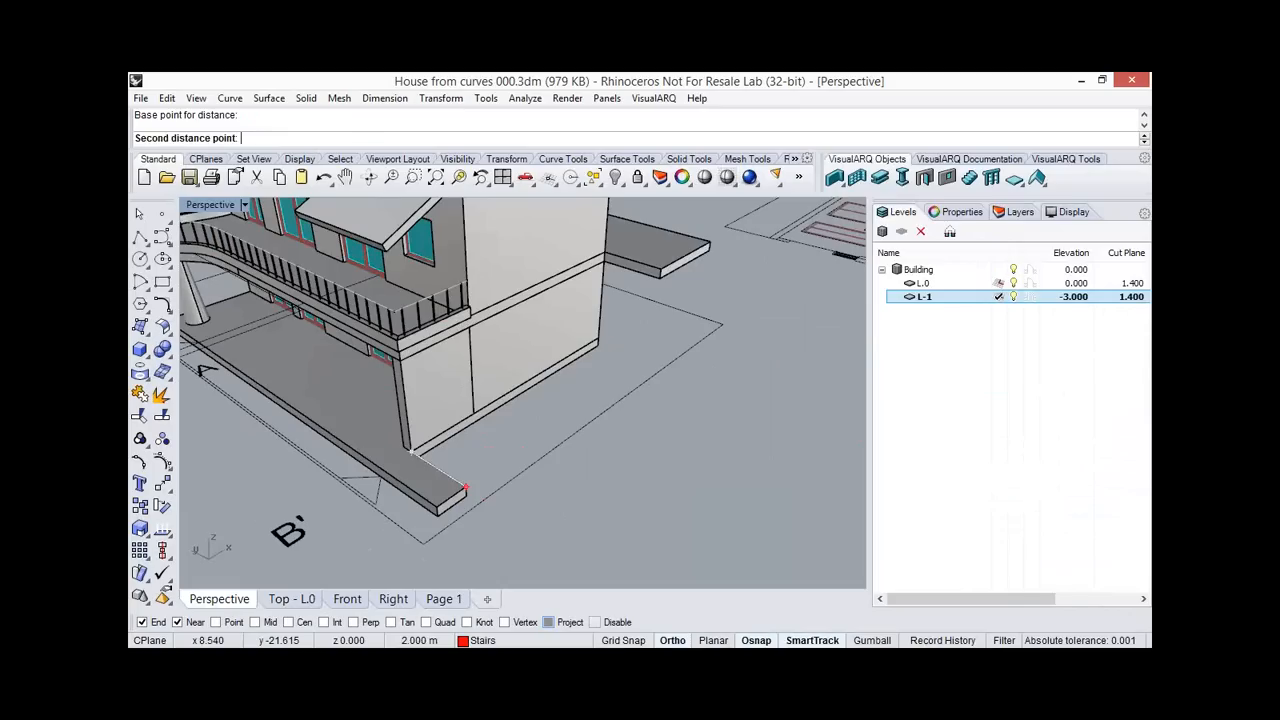
{"action": "left_click", "coordinate": [411, 452]}
{"action": "key", "text": "Return"}
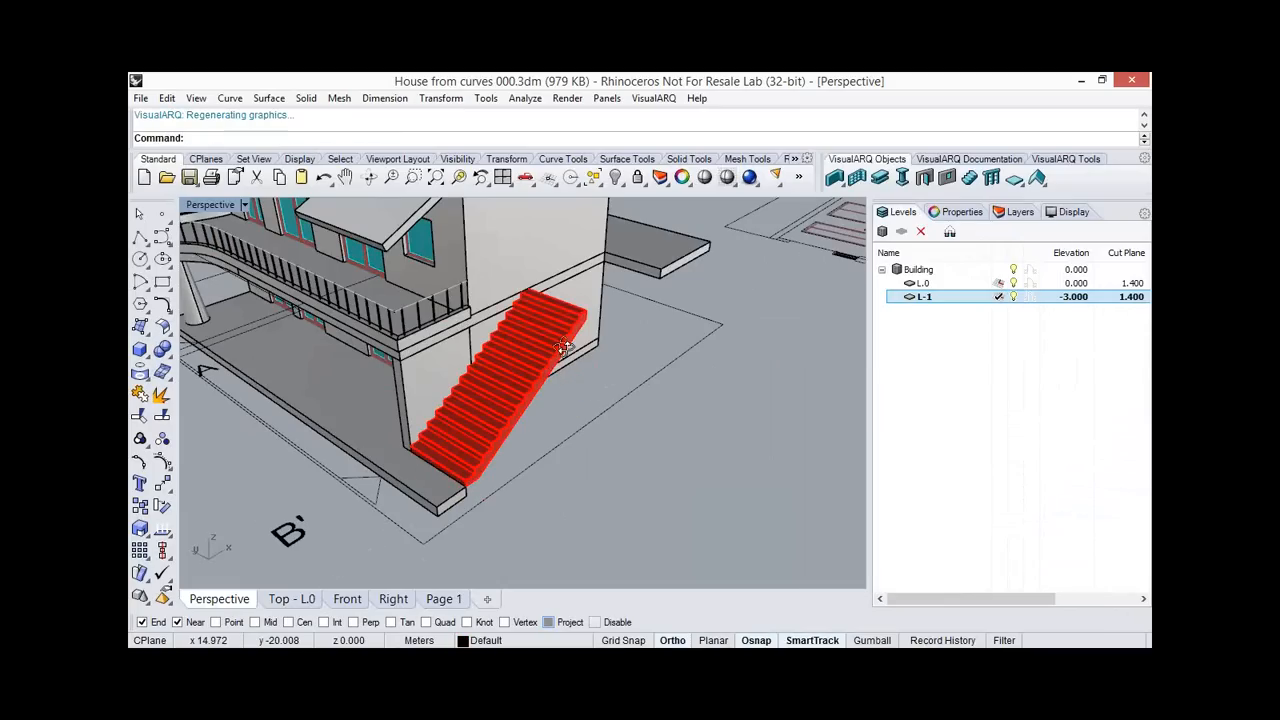
{"action": "right_click_drag", "start_coordinate": [563, 380], "coordinate": [653, 261]}
{"action": "left_click", "coordinate": [653, 261]}
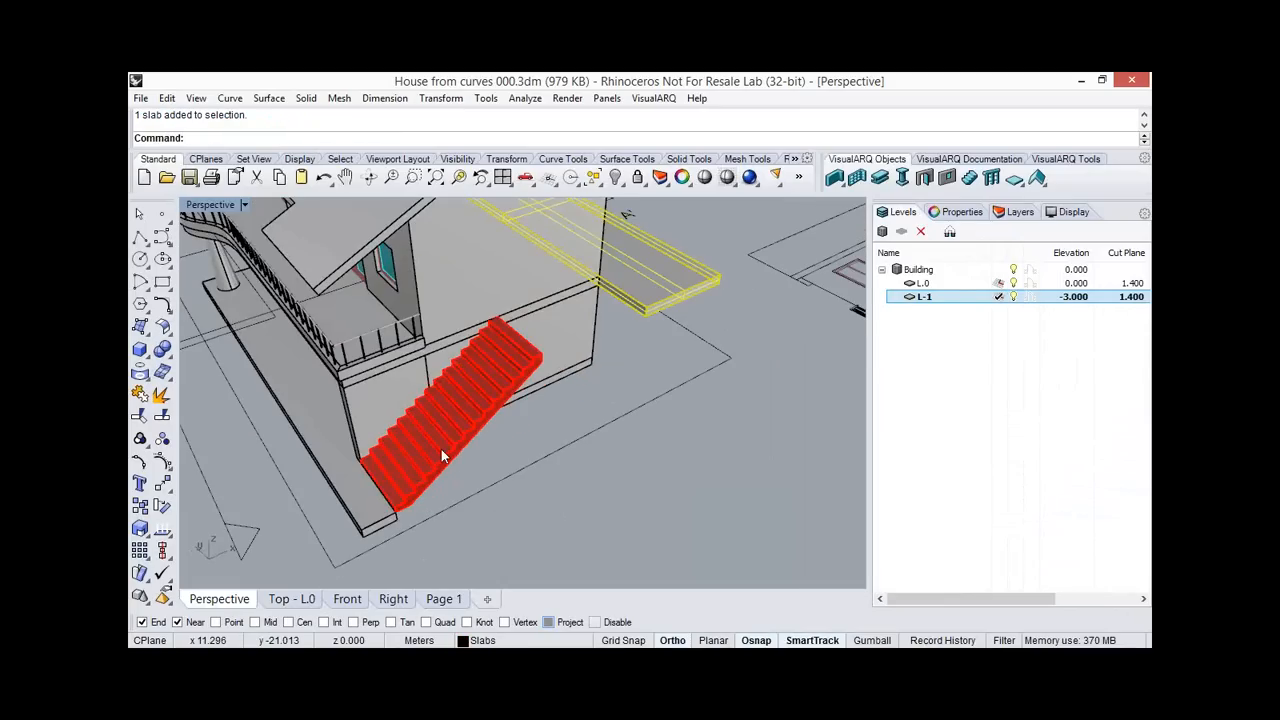
{"action": "left_click", "coordinate": [441, 449]}
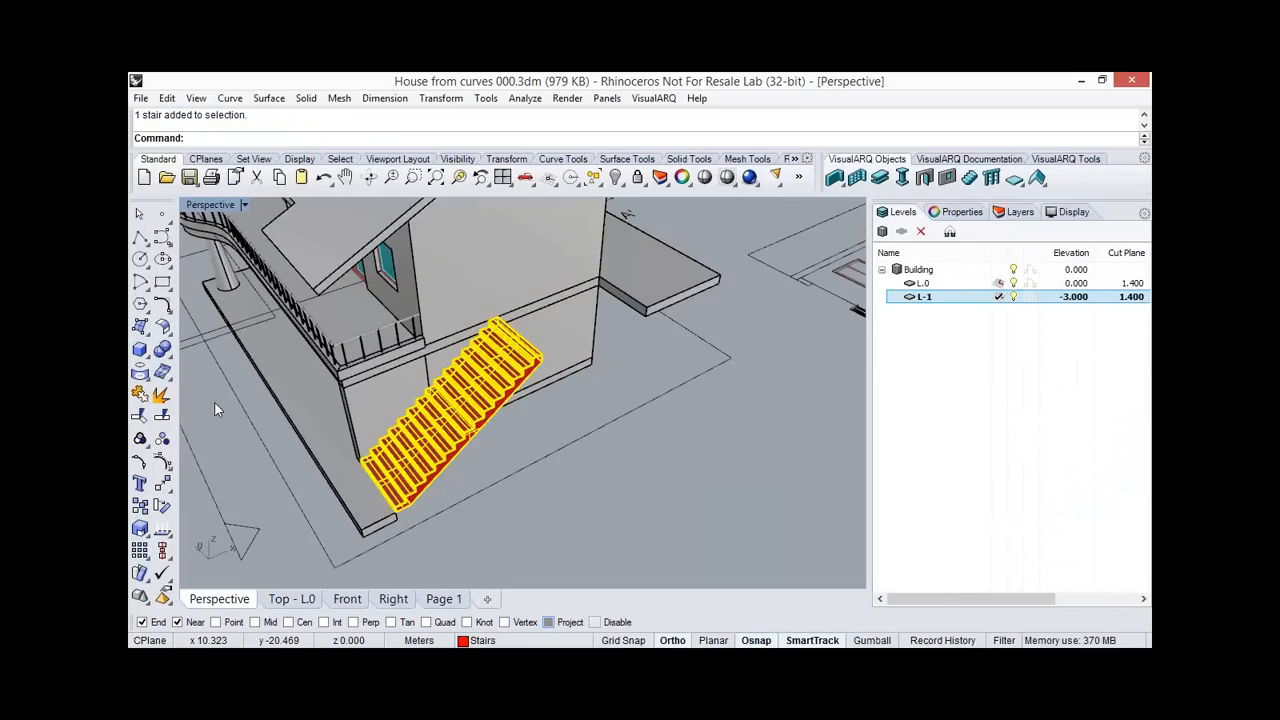
{"action": "left_click", "coordinate": [645, 286]}
{"action": "left_click", "coordinate": [425, 460]}
{"action": "left_click", "coordinate": [640, 276]}
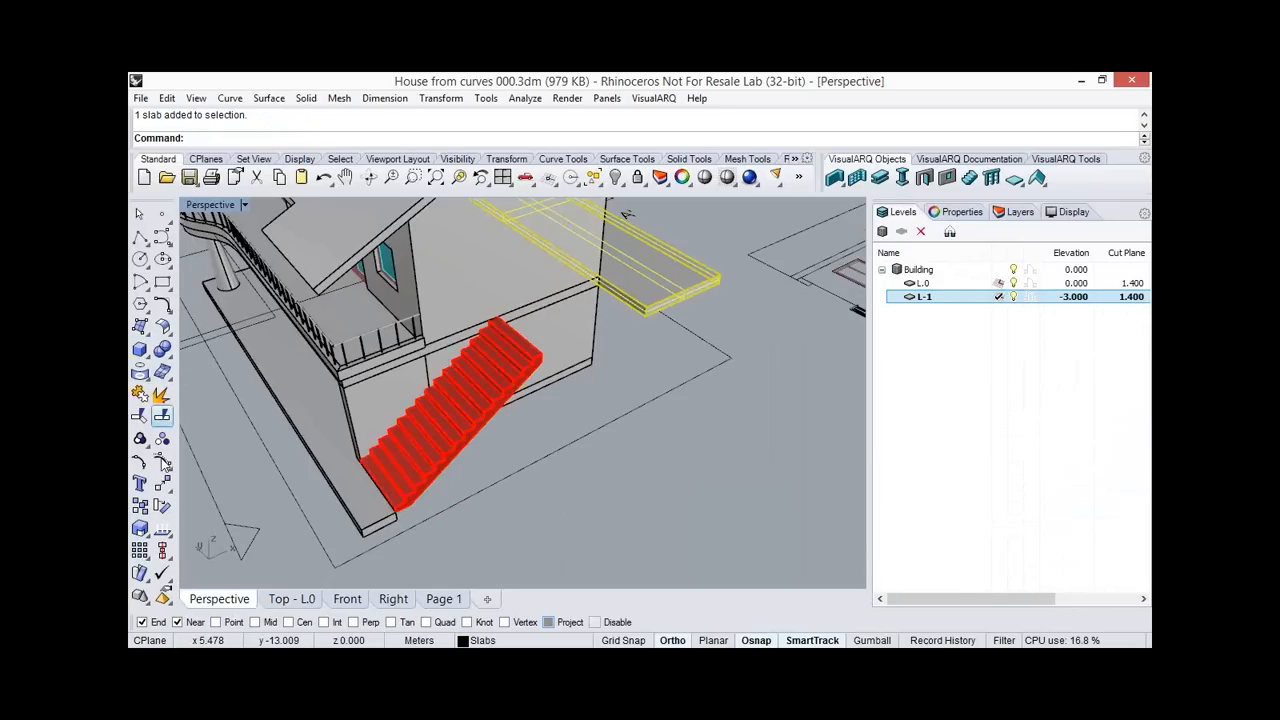
{"action": "key", "text": "Escape"}
{"action": "left_click", "coordinate": [600, 281]}
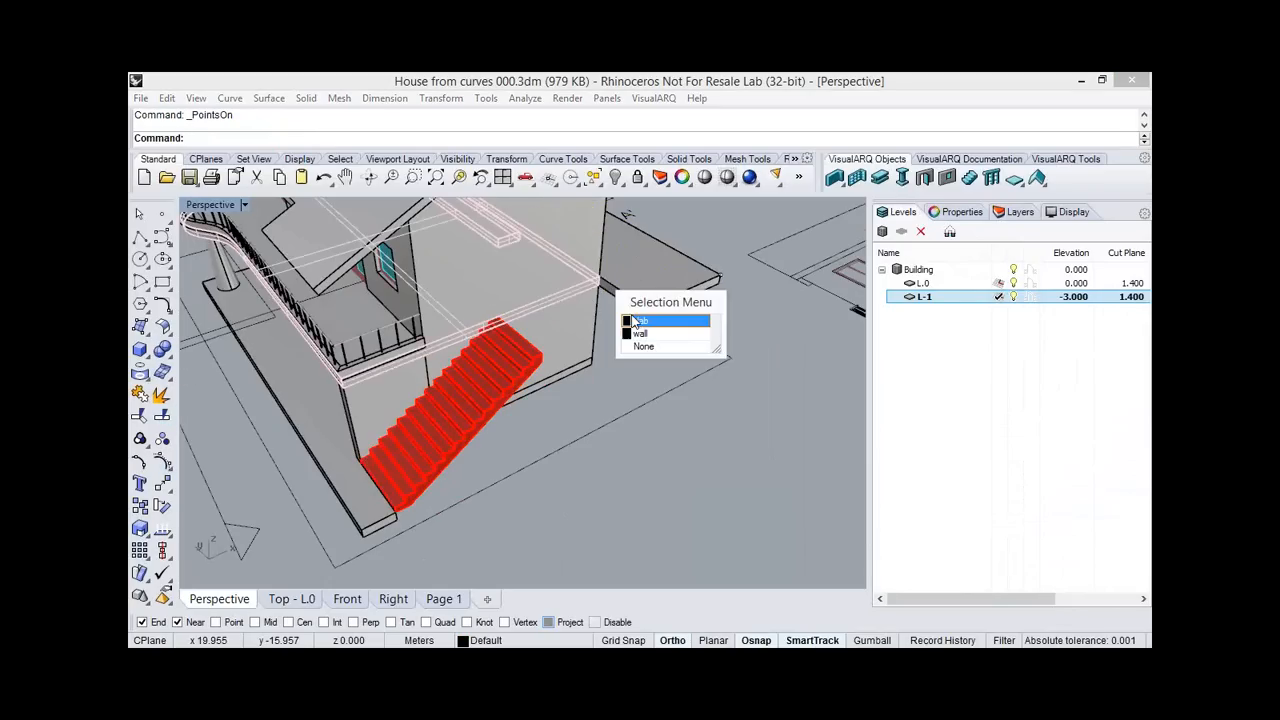
{"action": "left_click", "coordinate": [643, 346]}
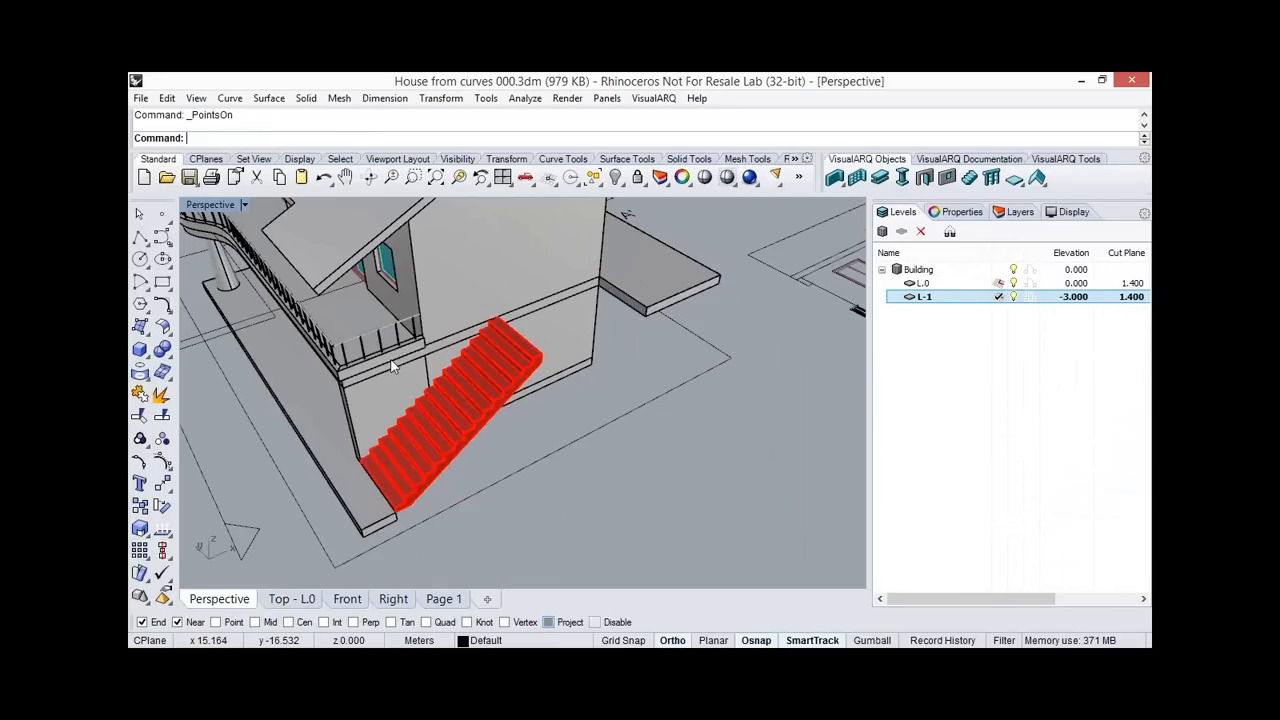
Draw a rectangle from the outer corner of the upper terrace slab to the top of the new stair.
{"action": "left_click", "coordinate": [161, 284]}
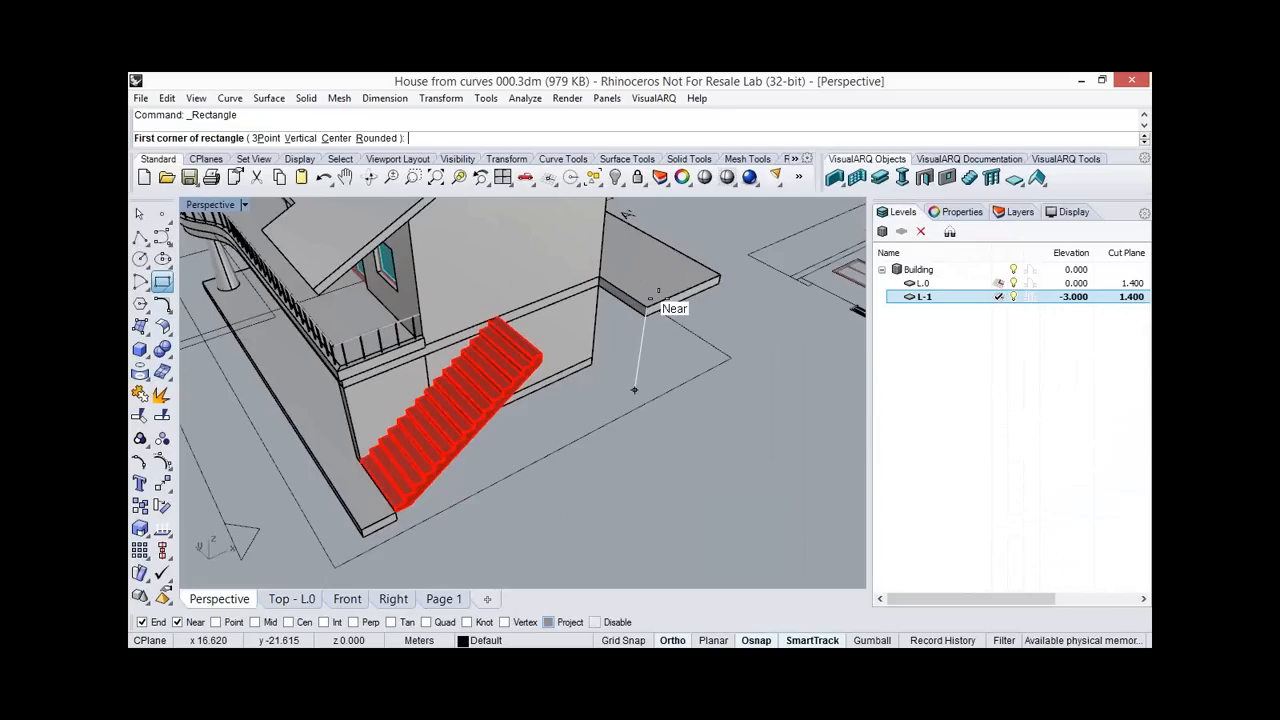
{"action": "left_click", "coordinate": [655, 296]}
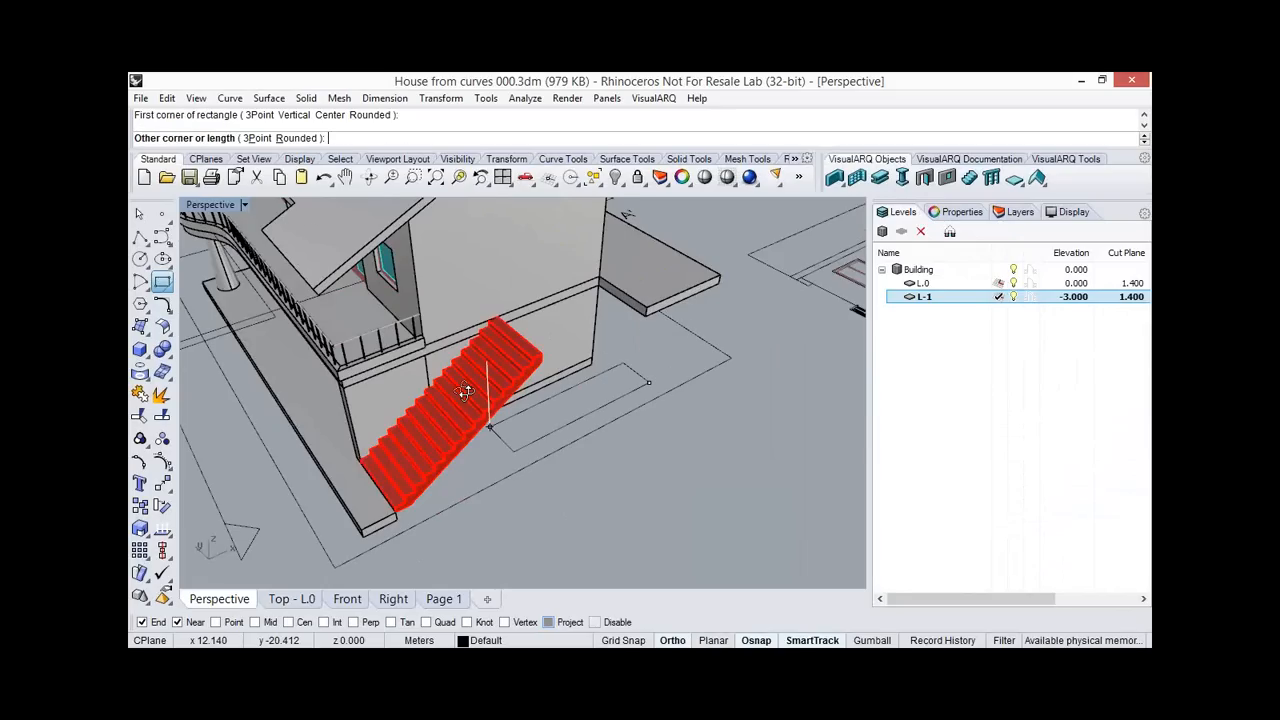
{"action": "right_click_drag", "start_coordinate": [464, 392], "coordinate": [455, 402]}
{"action": "left_click", "coordinate": [482, 358]}
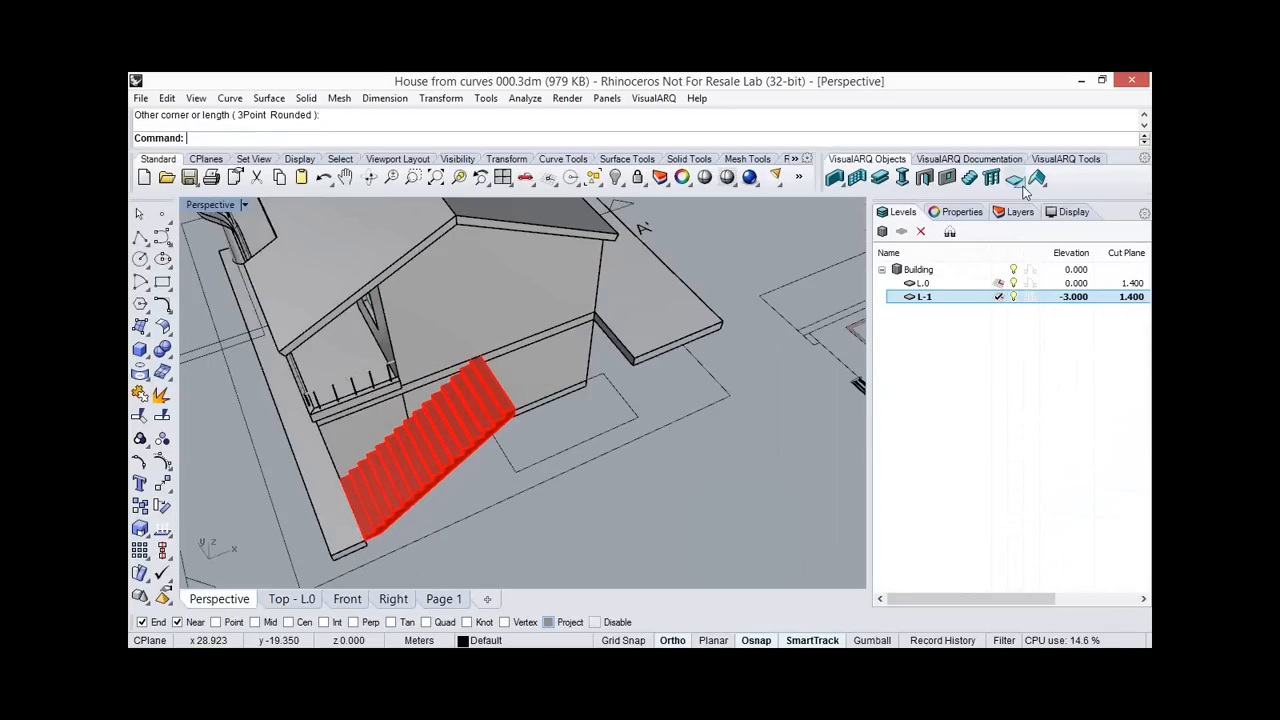
Add the rectangle to the upper slab so the terrace extends to the top of the stair.
{"action": "left_click", "coordinate": [1015, 178]}
{"action": "left_click", "coordinate": [1060, 232]}
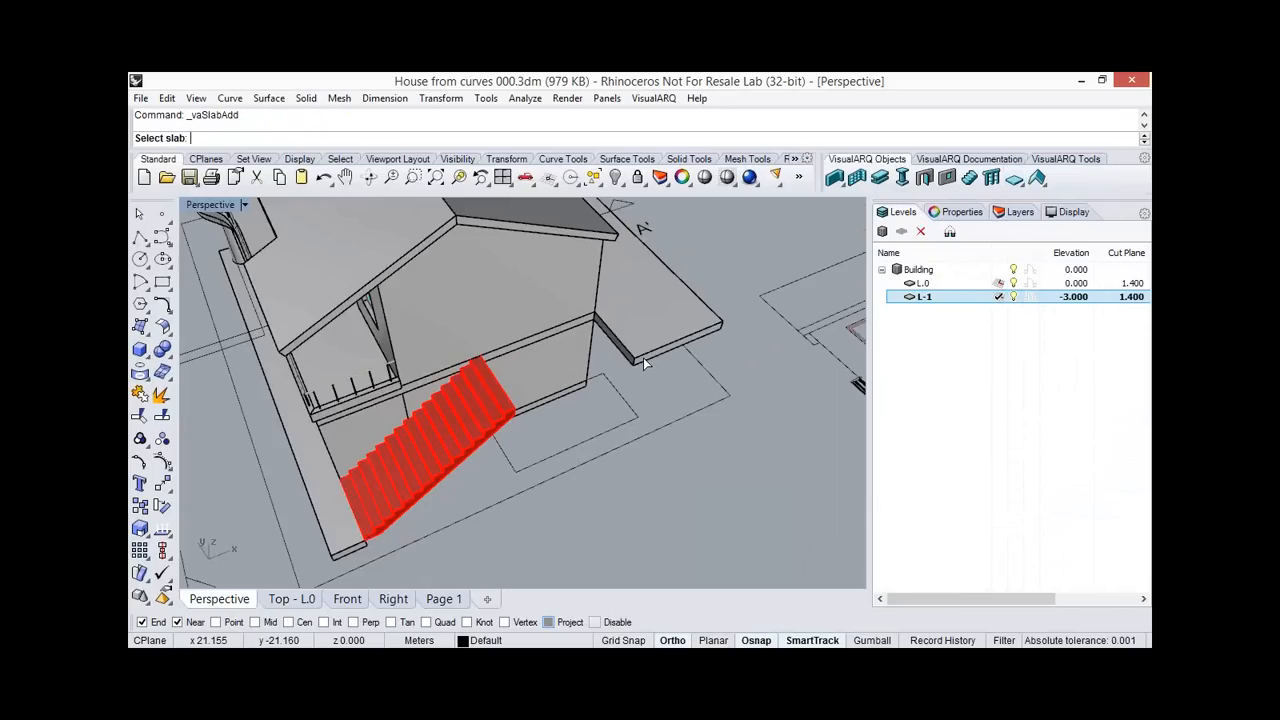
{"action": "left_click", "coordinate": [643, 357]}
{"action": "left_click", "coordinate": [634, 411]}
{"action": "right_click", "coordinate": [622, 413]}
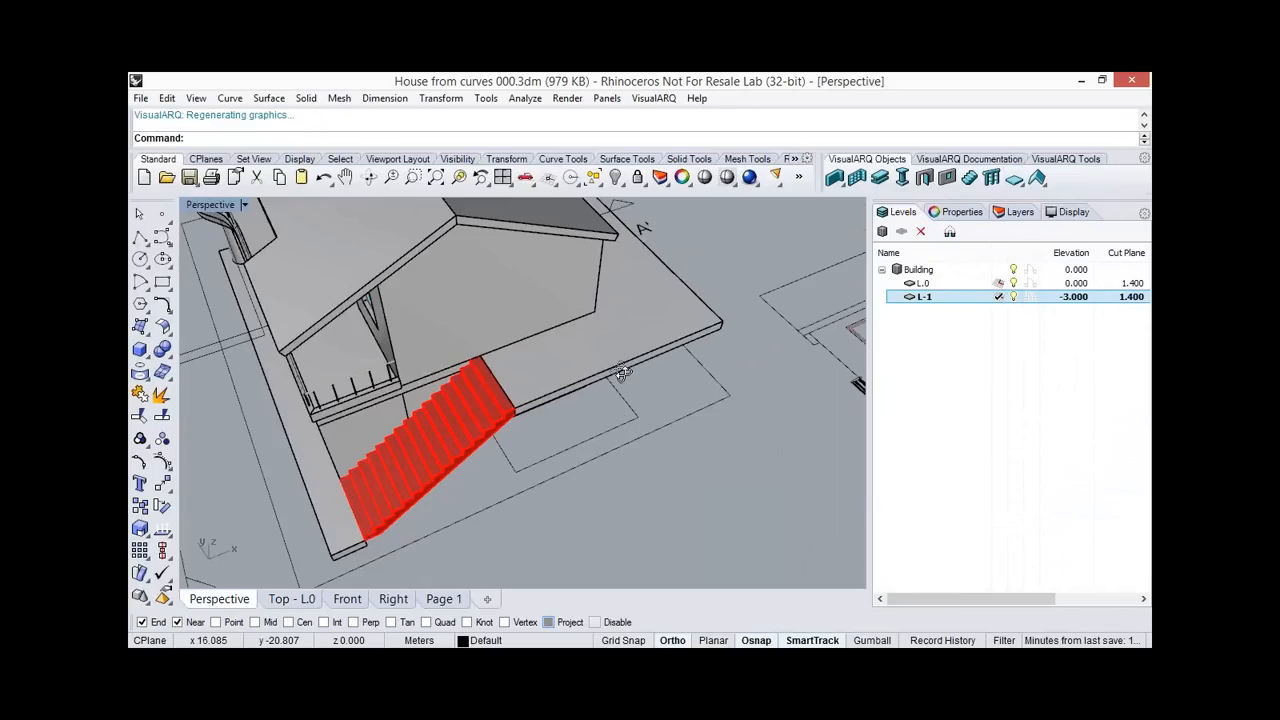
{"action": "right_click_drag", "start_coordinate": [621, 373], "coordinate": [525, 309]}
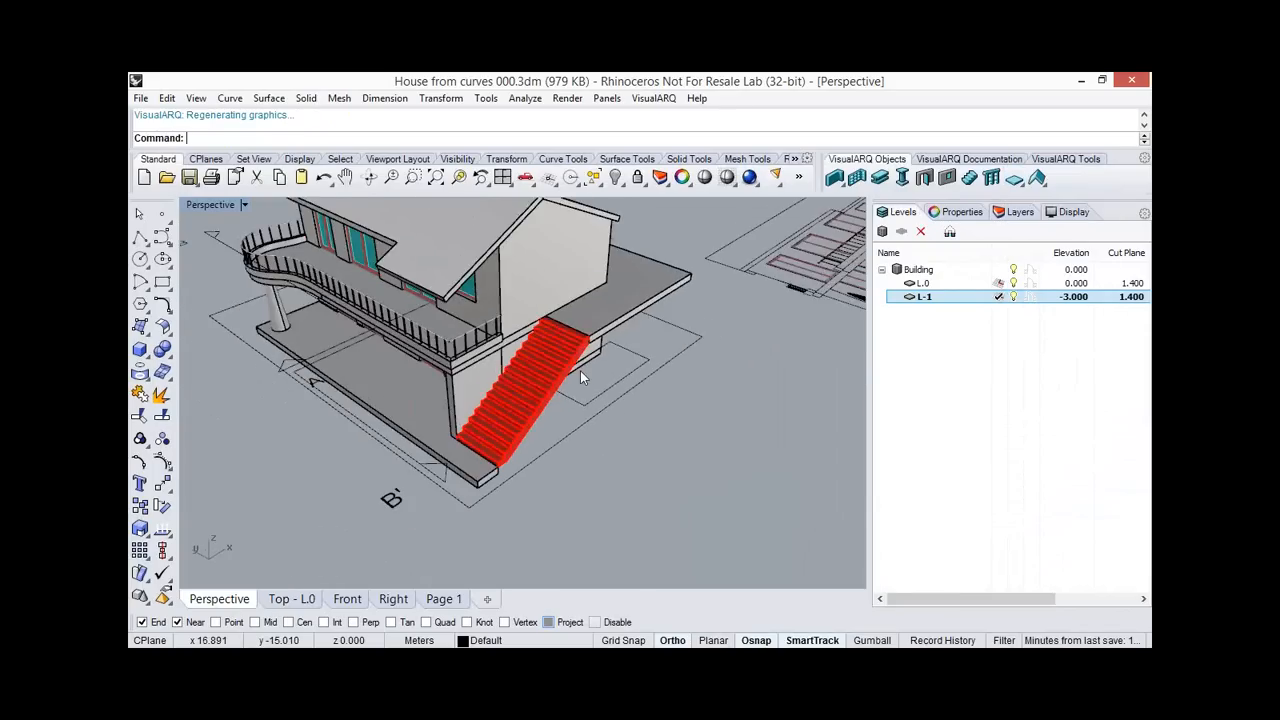
Update the L.0 plan view to include the new stair and the extended slab.
{"action": "scroll", "coordinate": [580, 370], "scroll_direction": "down", "scroll_amount": 2}
{"action": "scroll", "coordinate": [583, 348], "scroll_direction": "down", "scroll_amount": 2}
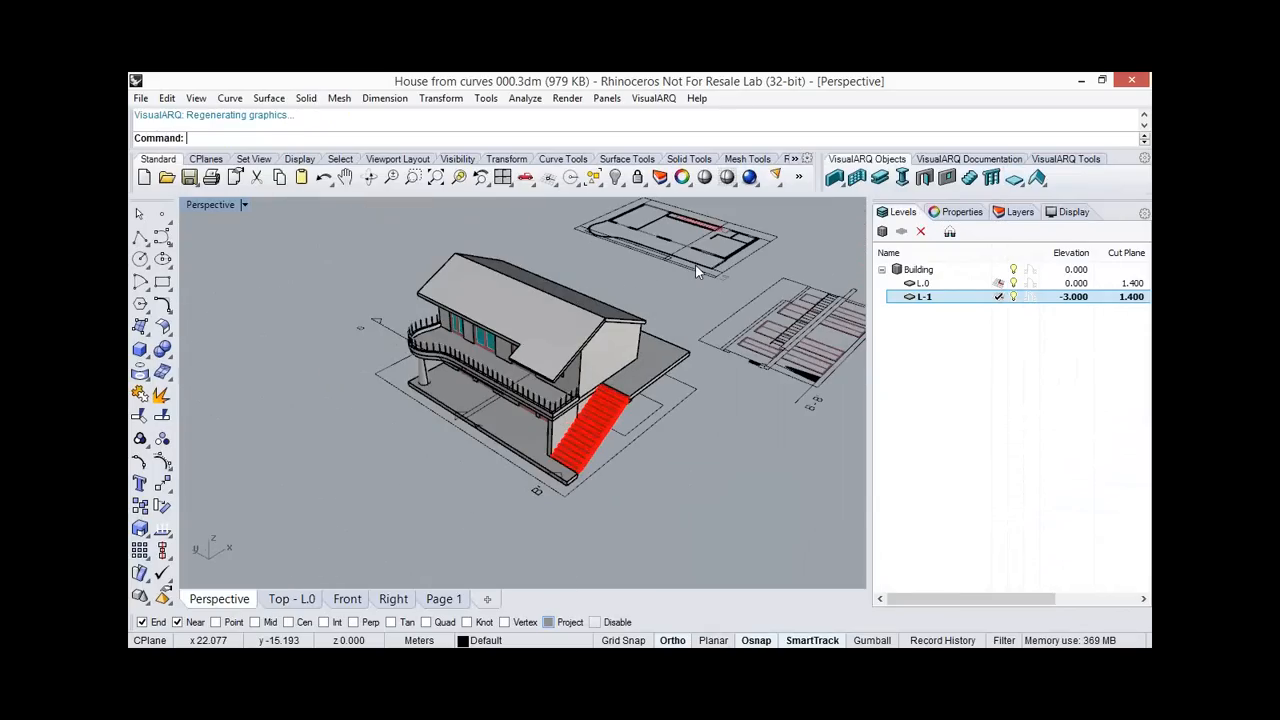
{"action": "mouse_move", "coordinate": [580, 346]}
{"action": "right_mouse_down", "text": "shift"}
{"action": "mouse_move", "coordinate": [390, 445]}
{"action": "mouse_move", "coordinate": [460, 382]}
{"action": "right_mouse_up", "text": "shift"}
{"action": "left_click", "coordinate": [571, 356]}
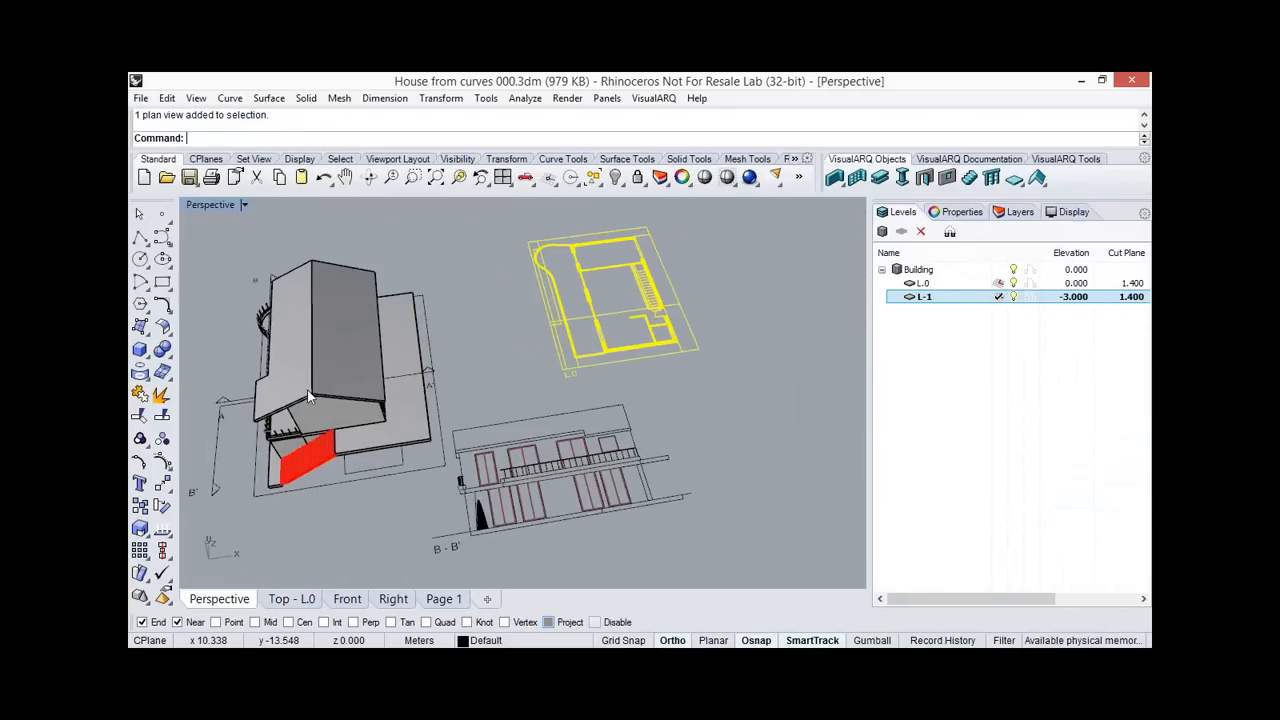
{"action": "left_click", "coordinate": [1066, 160]}
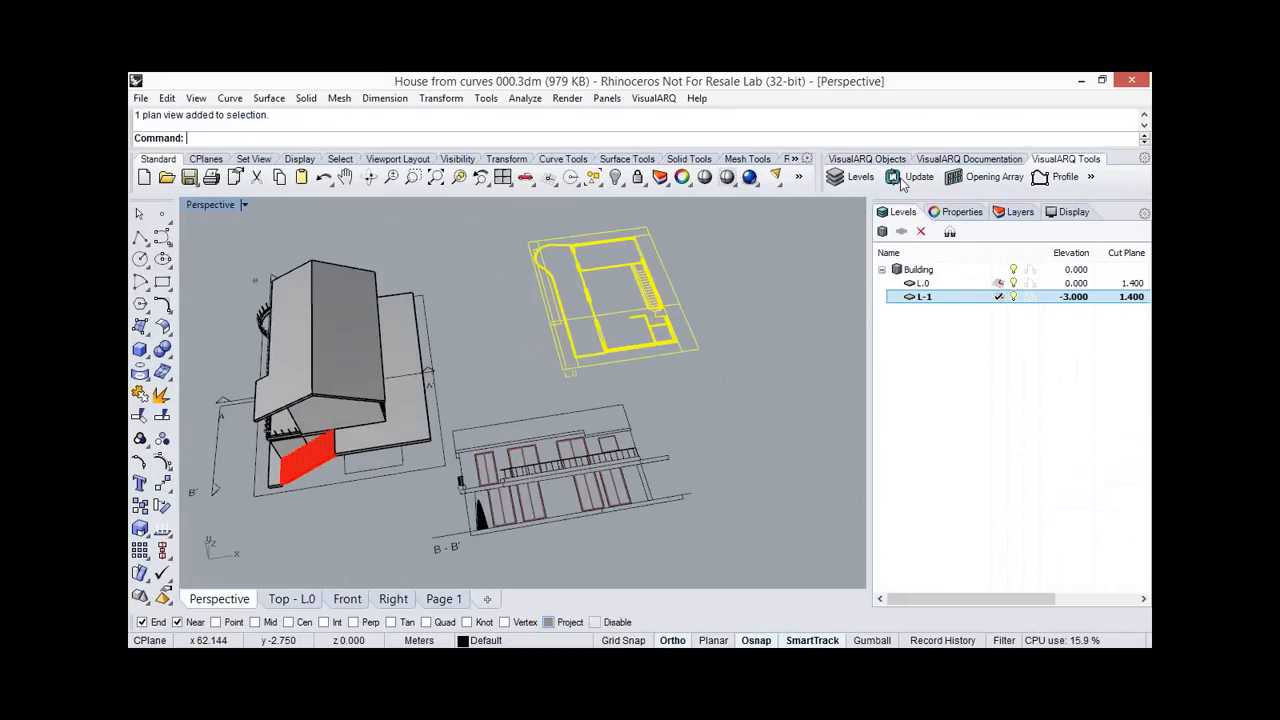
{"action": "left_click", "coordinate": [905, 180]}
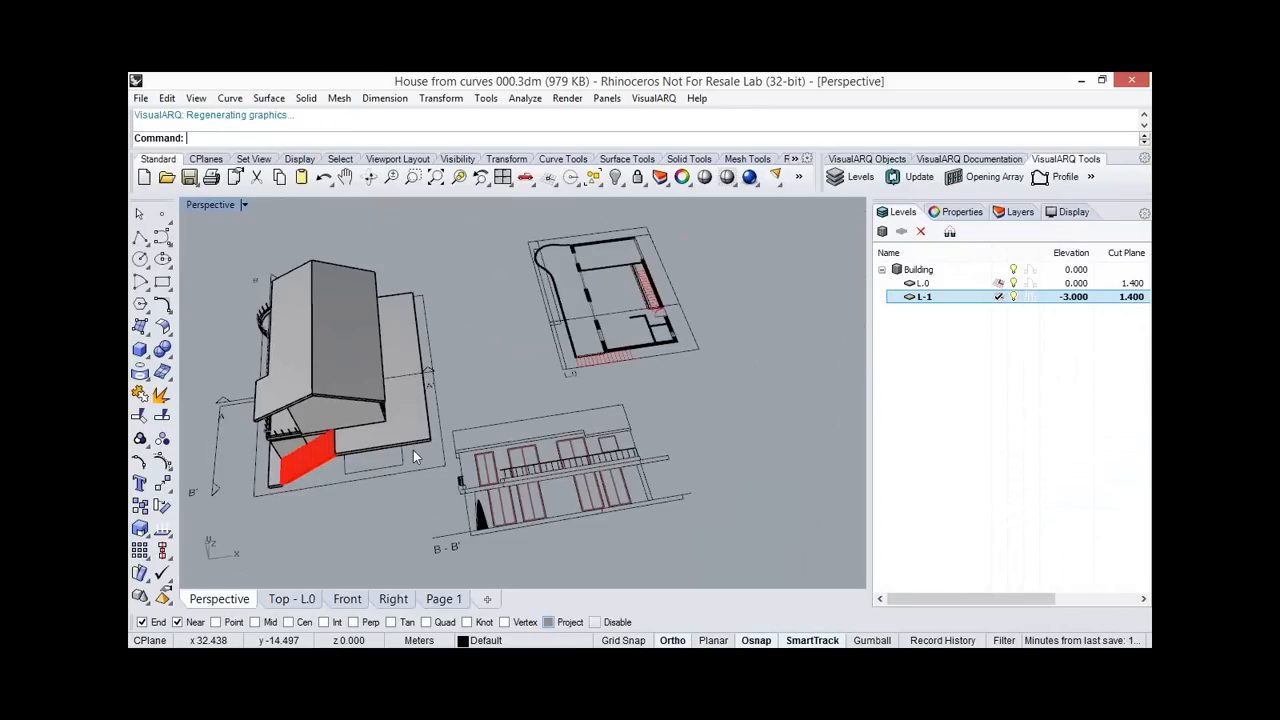
{"action": "right_click_drag", "start_coordinate": [473, 425], "coordinate": [573, 313]}
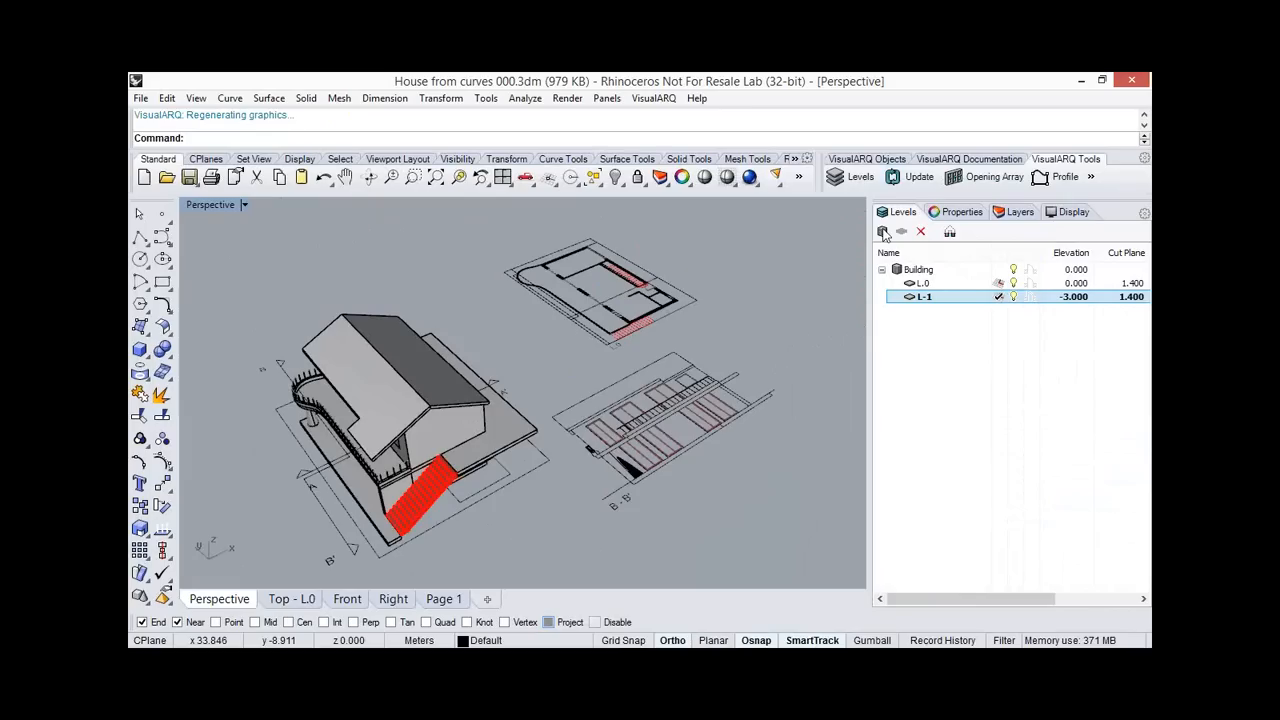
Switch to the Top view and make L-1 the active level to display its floor plan.
{"action": "left_click", "coordinate": [950, 160]}
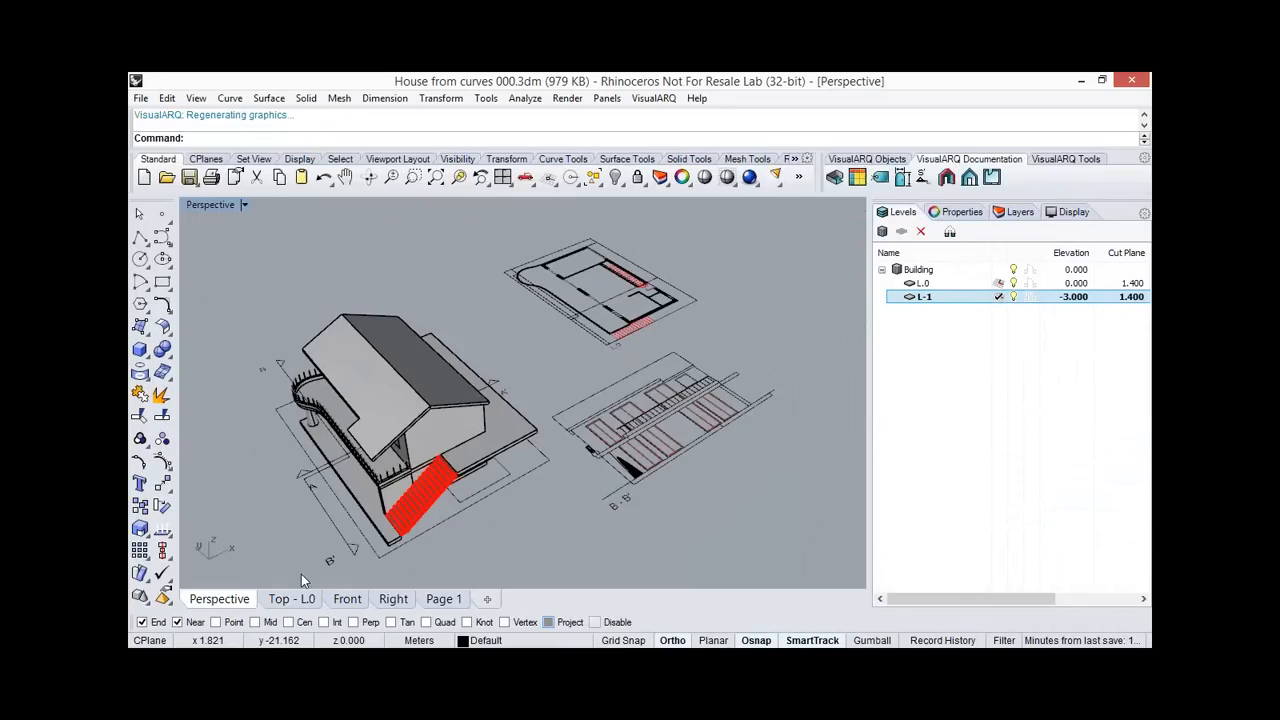
{"action": "left_click", "coordinate": [301, 598]}
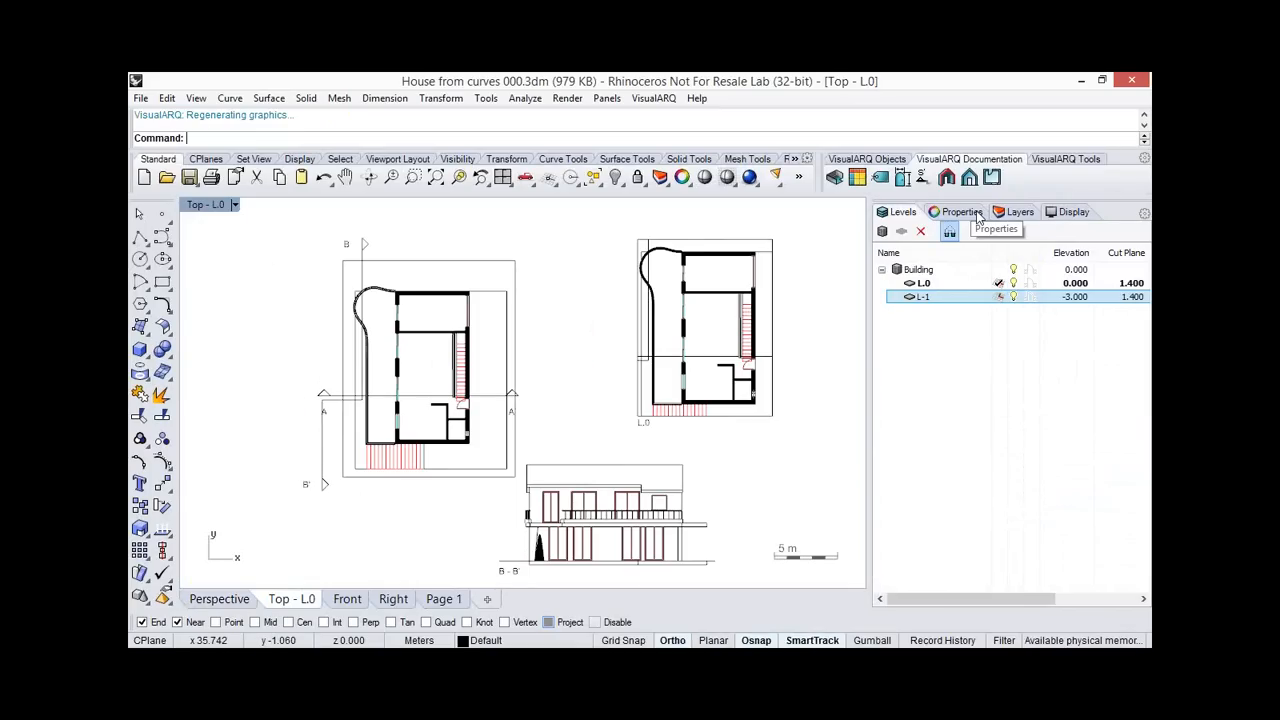
{"action": "double_click", "coordinate": [960, 298]}
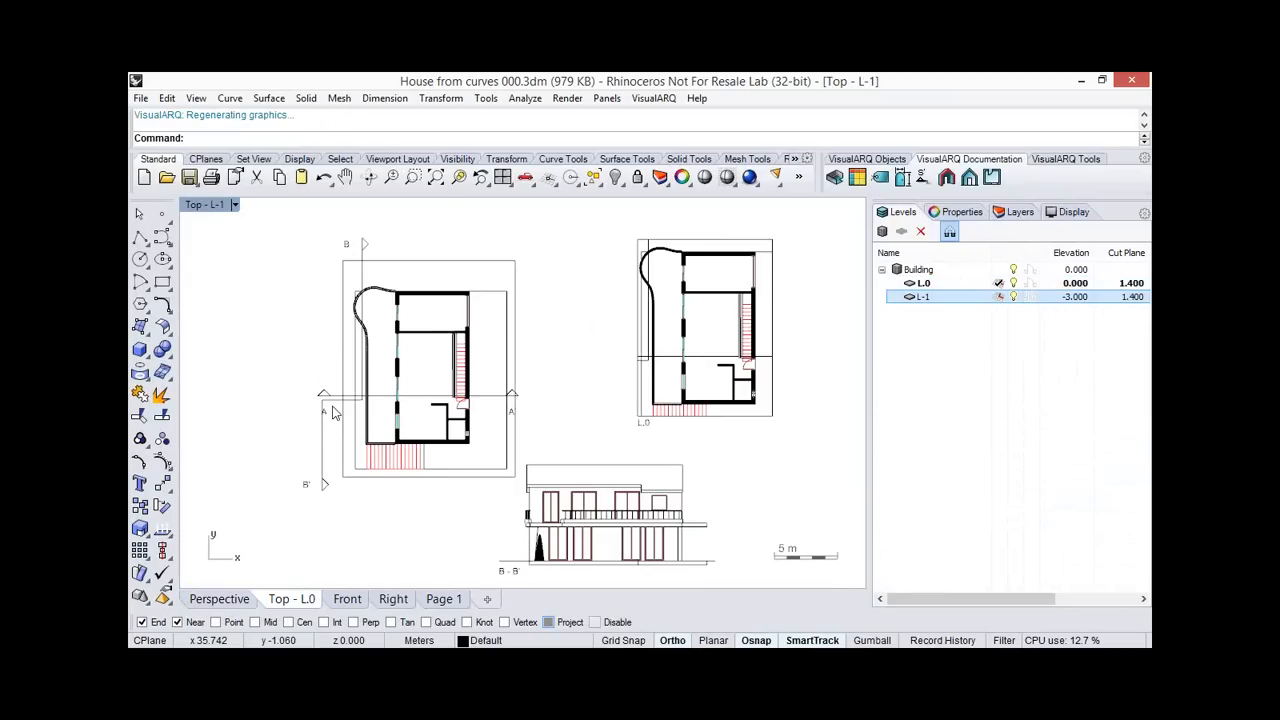
{"action": "scroll", "coordinate": [400, 388], "scroll_direction": "up", "scroll_amount": 8}
{"action": "right_click_drag", "start_coordinate": [438, 392], "coordinate": [381, 441]}
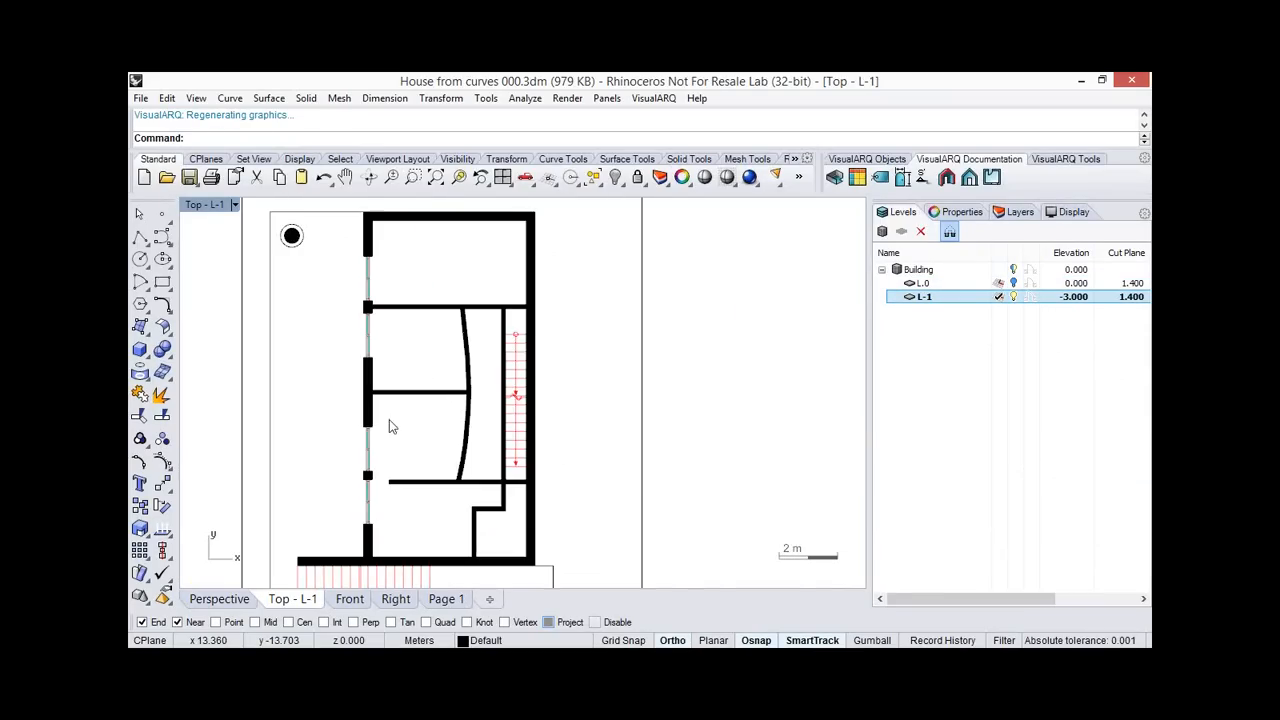
{"action": "scroll", "coordinate": [400, 488], "scroll_direction": "up", "scroll_amount": 3}
{"action": "scroll", "coordinate": [404, 492], "scroll_direction": "up", "scroll_amount": 3}
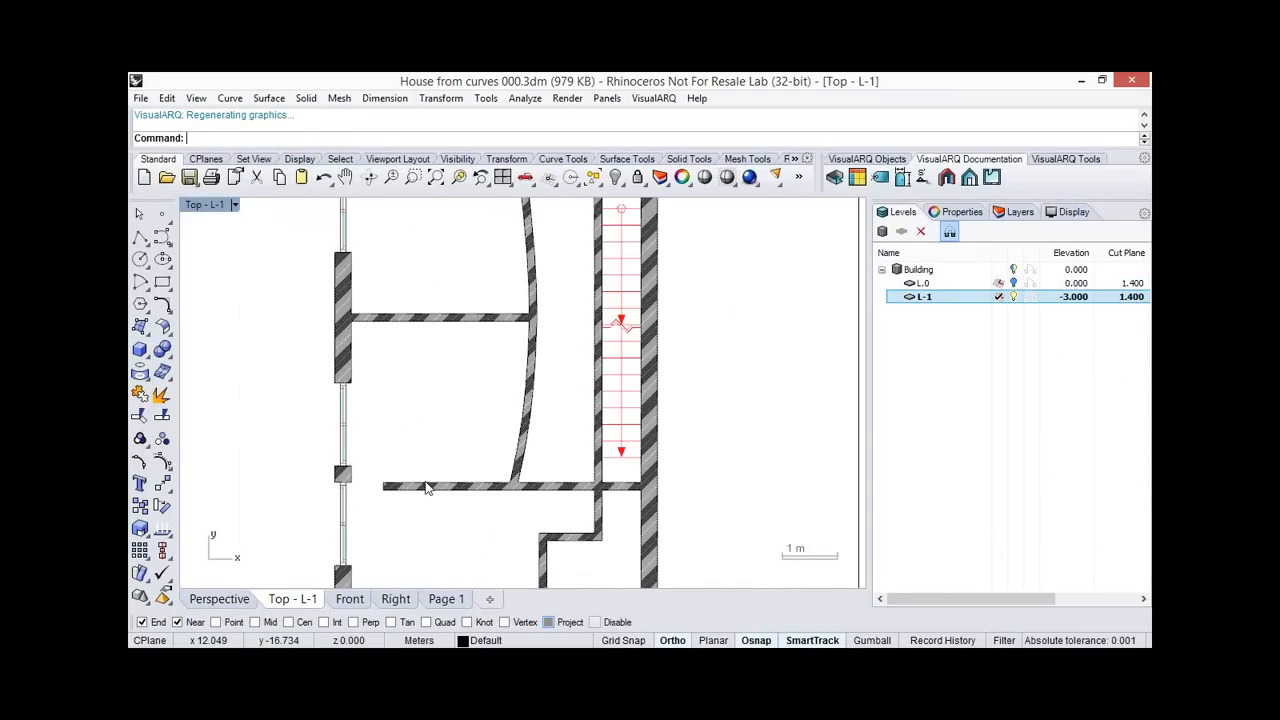
Move the horizontal partition wall beside the stair in line with the facade pillar and turn on its control points.
{"action": "left_click", "coordinate": [422, 483]}
{"action": "left_click_drag", "start_coordinate": [422, 488], "coordinate": [422, 471]}
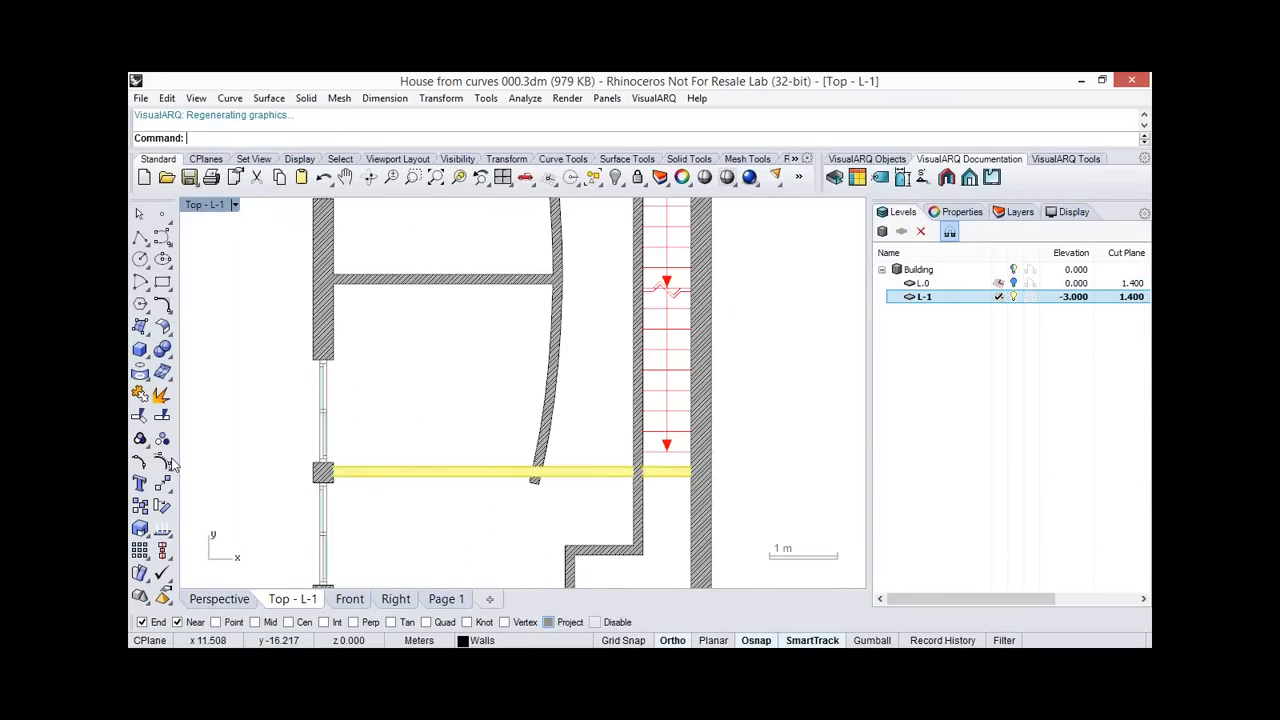
{"action": "left_click", "coordinate": [163, 462]}
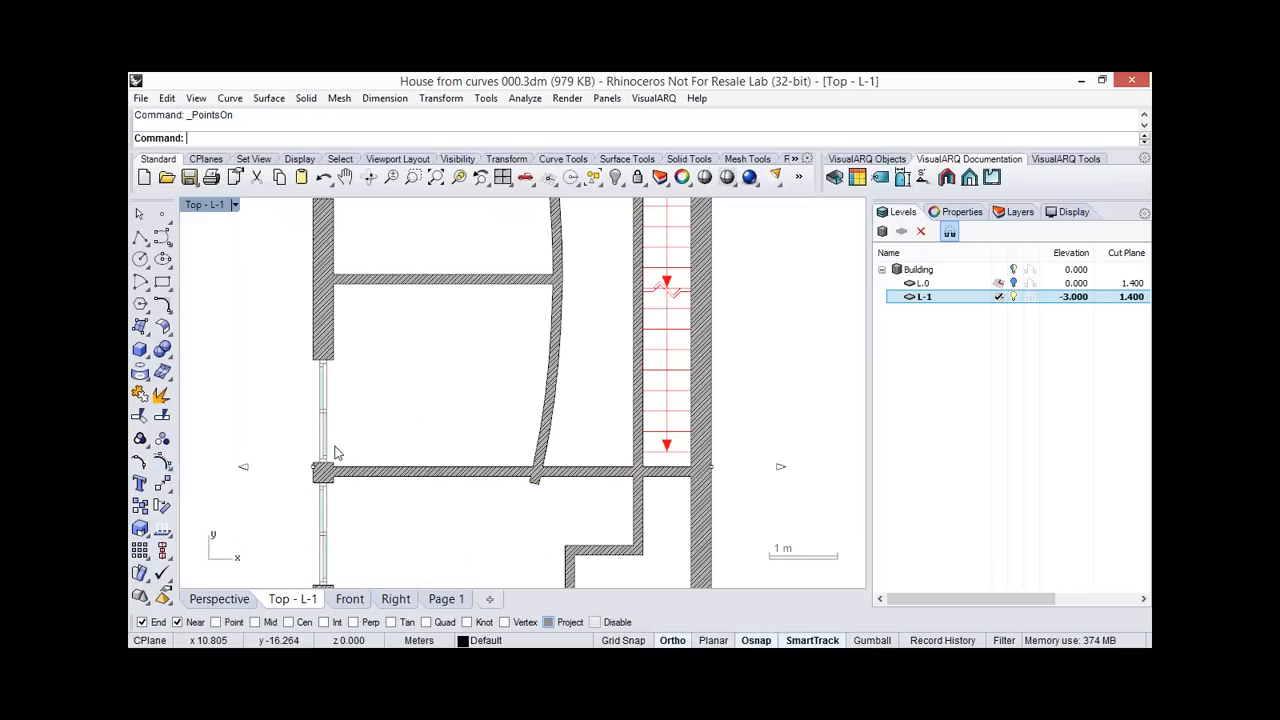
{"action": "scroll", "coordinate": [336, 453], "scroll_direction": "down", "scroll_amount": 2}
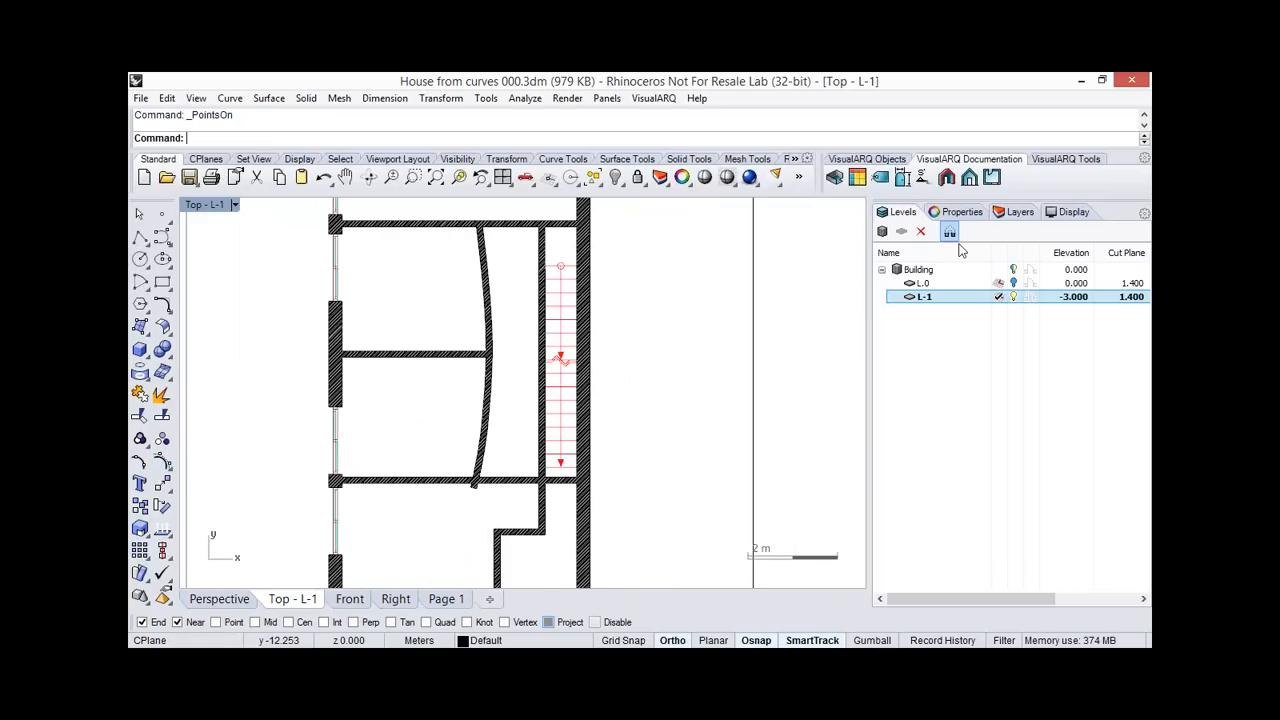
Insert two Hinged Simple doors, 0.750 wide, in the curved wall on either side of the middle partition.
{"action": "left_click", "coordinate": [887, 159]}
{"action": "left_click", "coordinate": [922, 175]}
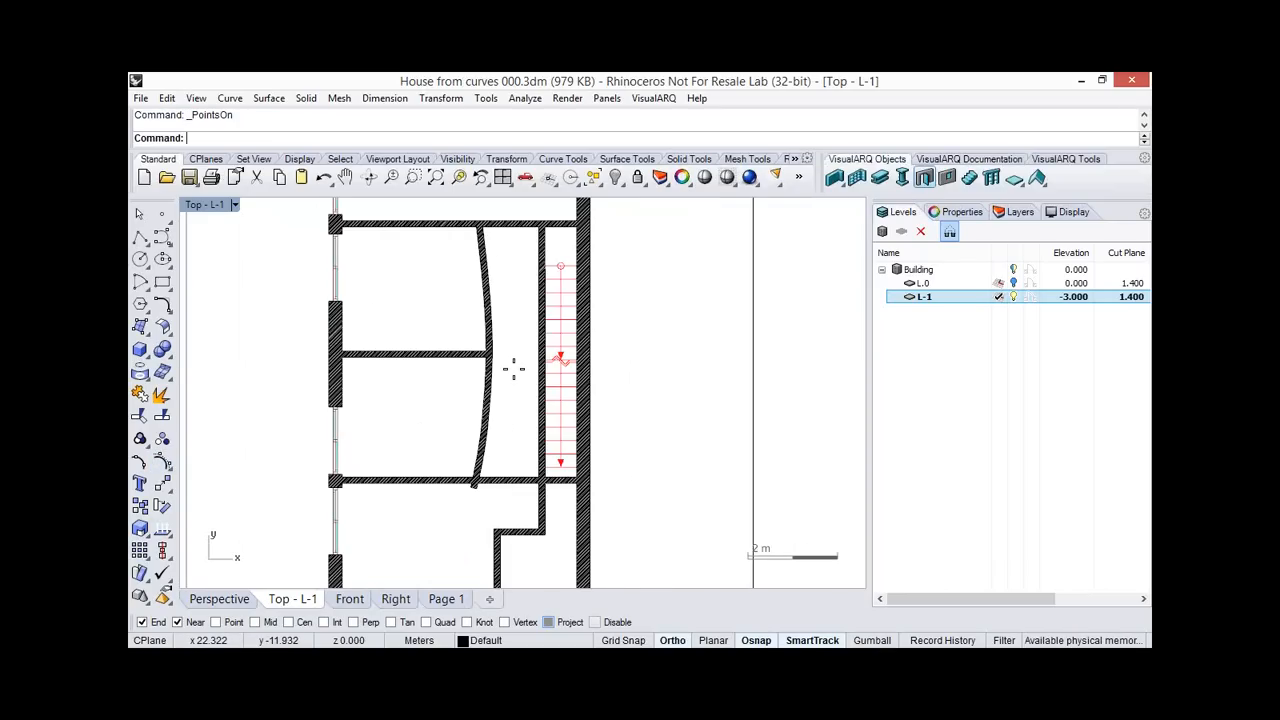
{"action": "scroll", "coordinate": [505, 338], "scroll_direction": "up", "scroll_amount": 2}
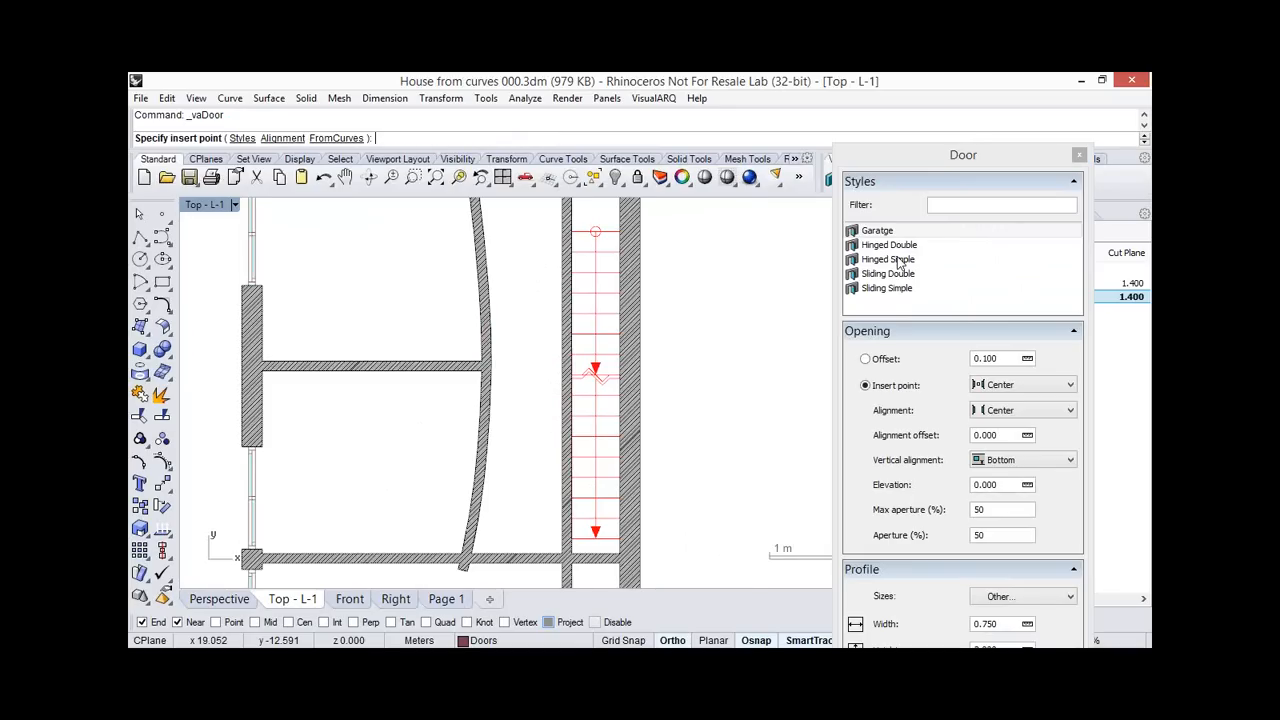
{"action": "left_click", "coordinate": [890, 260]}
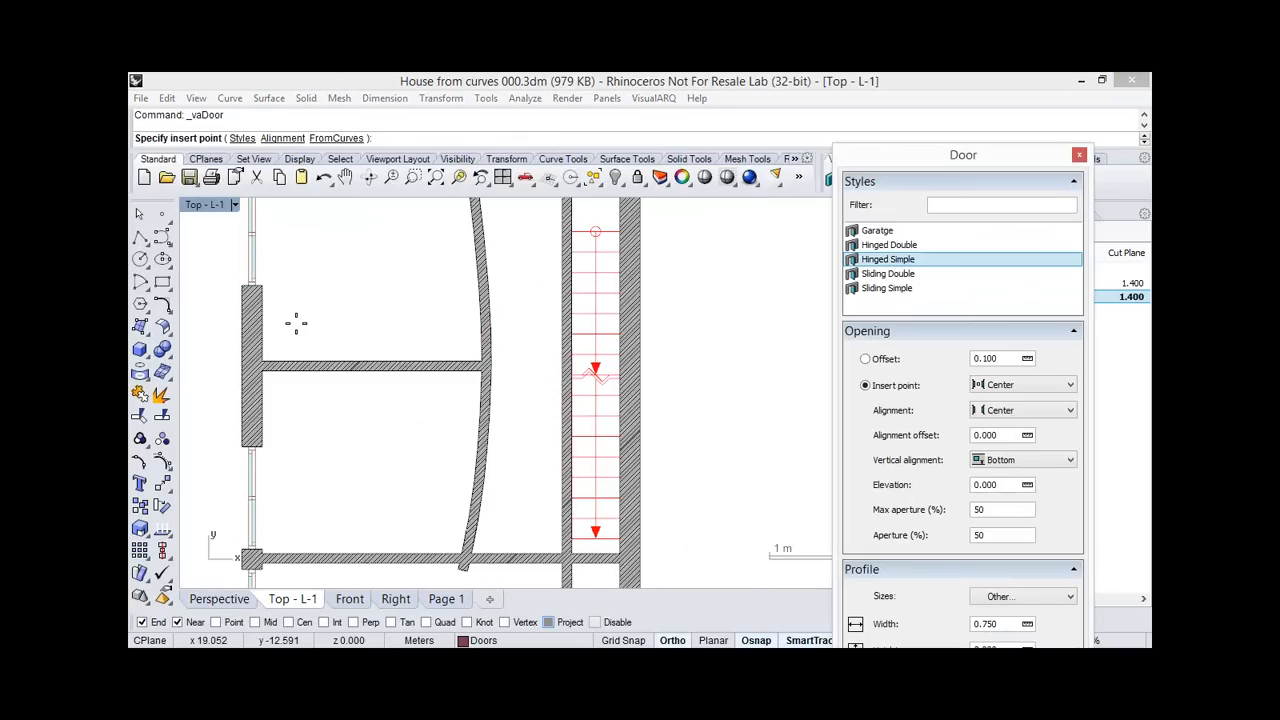
{"action": "left_click", "coordinate": [413, 316]}
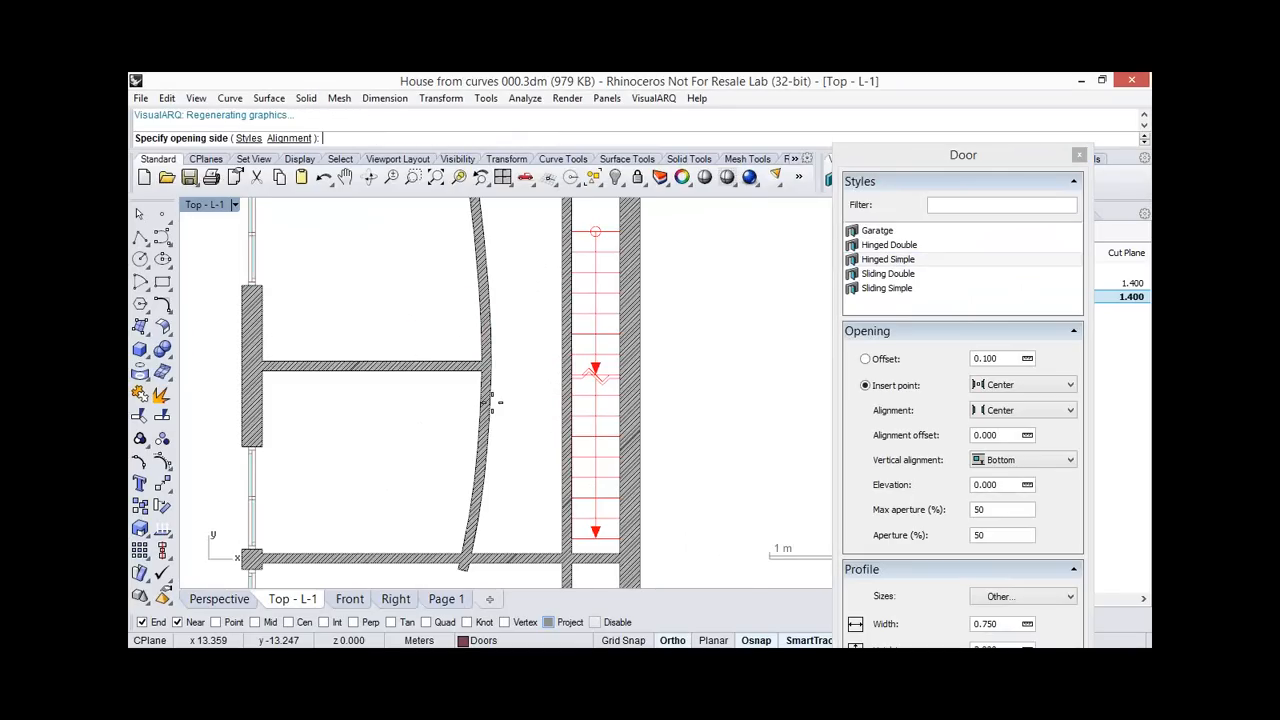
{"action": "left_click", "coordinate": [428, 388]}
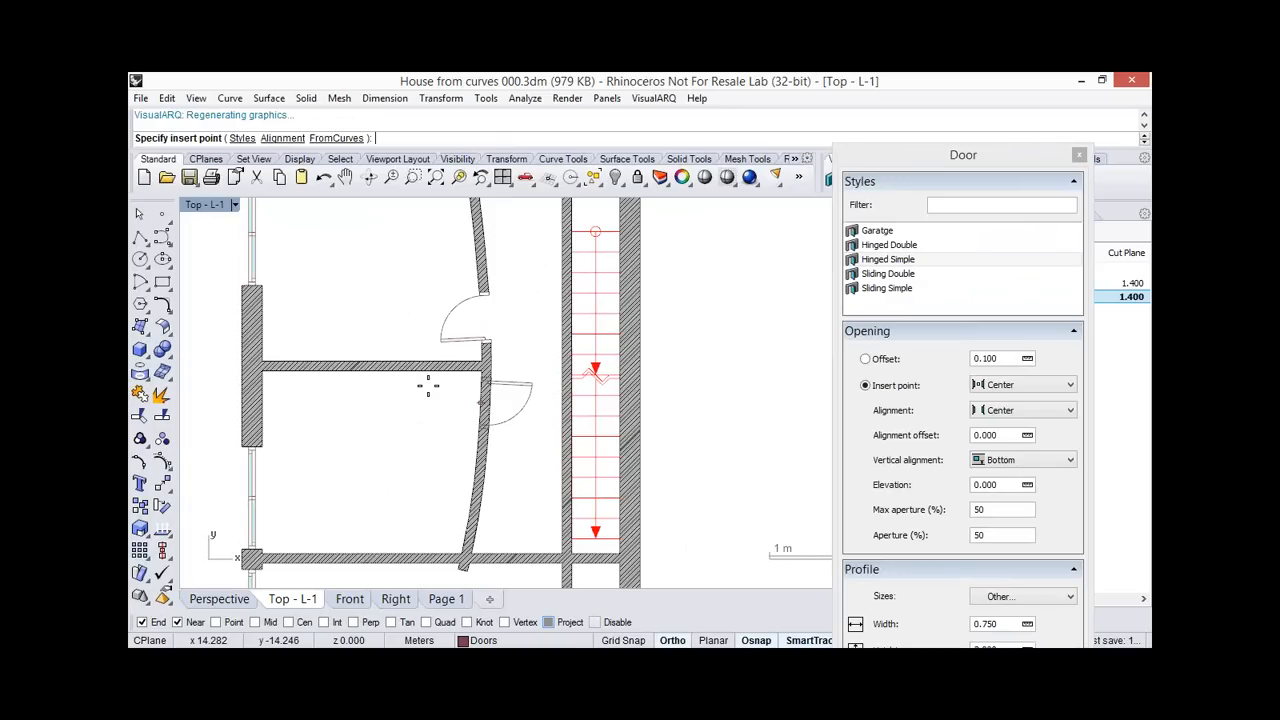
{"action": "left_click", "coordinate": [428, 388]}
Insert Hinged Simple doors in the horizontal partition below the stair and in the adjoining small room's wall.
{"action": "left_click", "coordinate": [500, 448]}
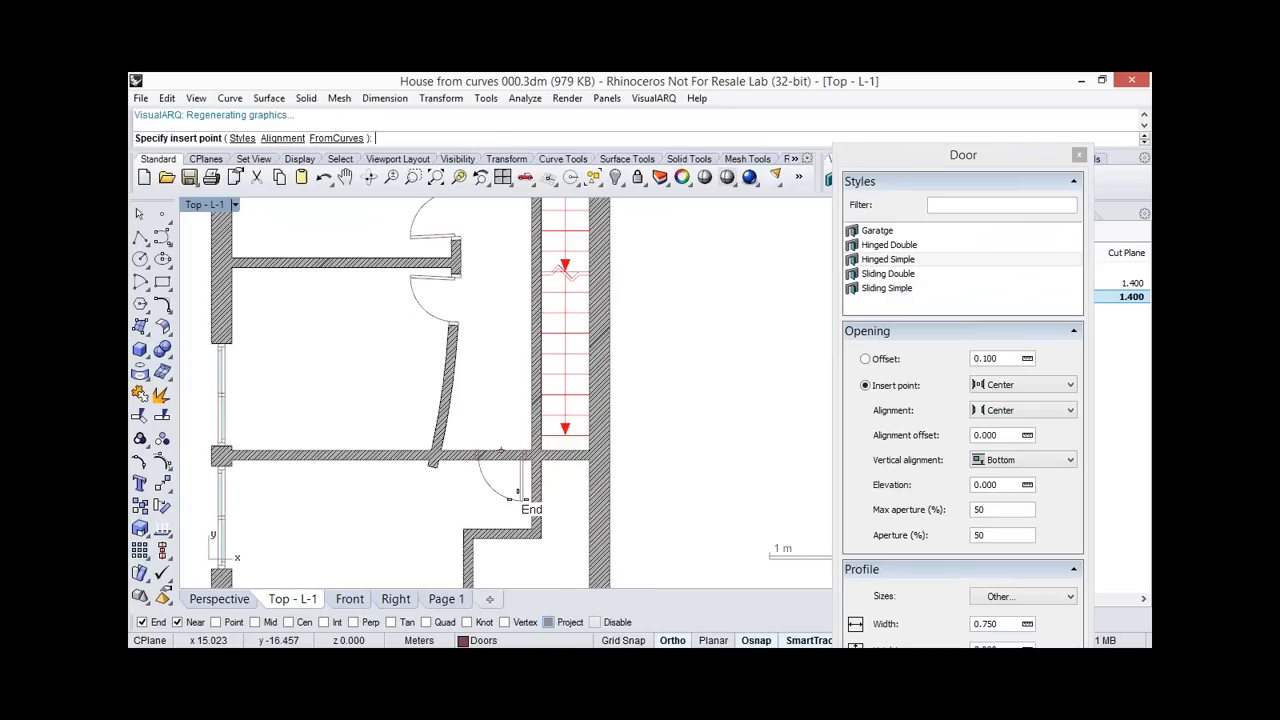
{"action": "left_click", "coordinate": [663, 480]}
{"action": "left_click", "coordinate": [494, 434]}
{"action": "right_click", "coordinate": [494, 434]}
{"action": "scroll", "coordinate": [480, 414], "scroll_direction": "down", "scroll_amount": 4}
{"action": "scroll", "coordinate": [469, 378], "scroll_direction": "up", "scroll_amount": 4}
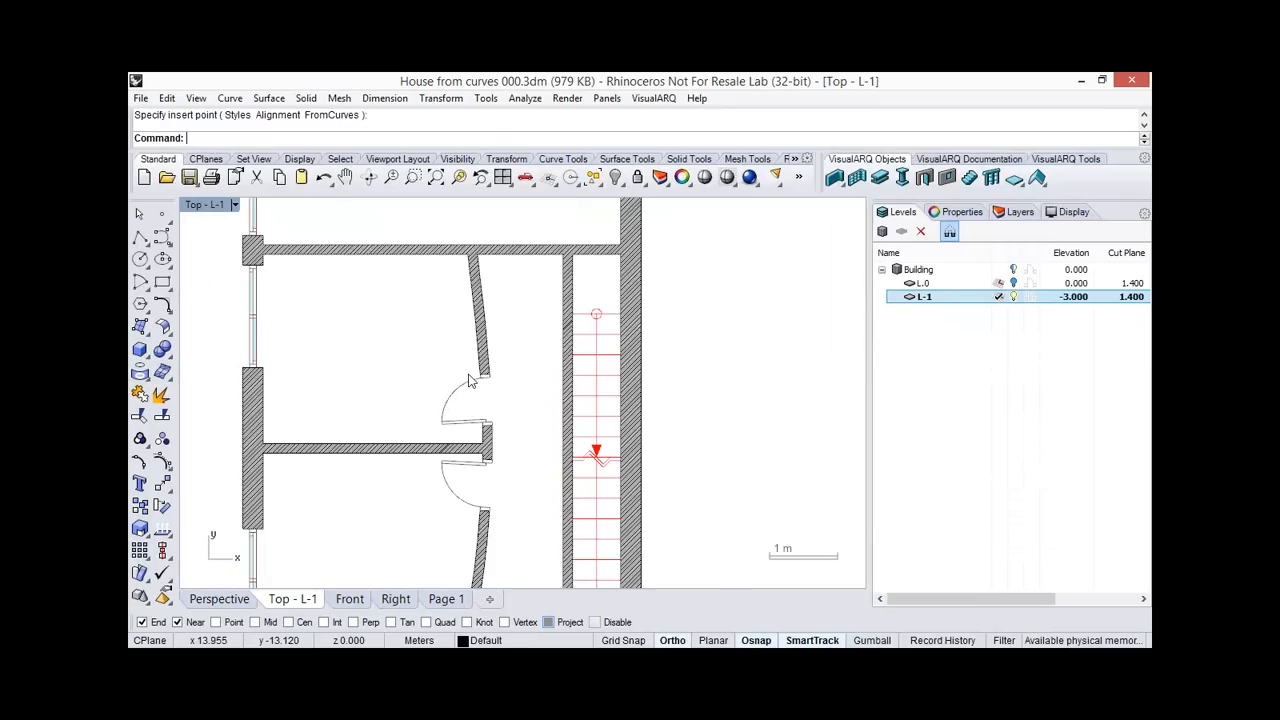
Slide the upper curved-wall door along its wall and bring it back beside the middle partition.
{"action": "left_click", "coordinate": [466, 382]}
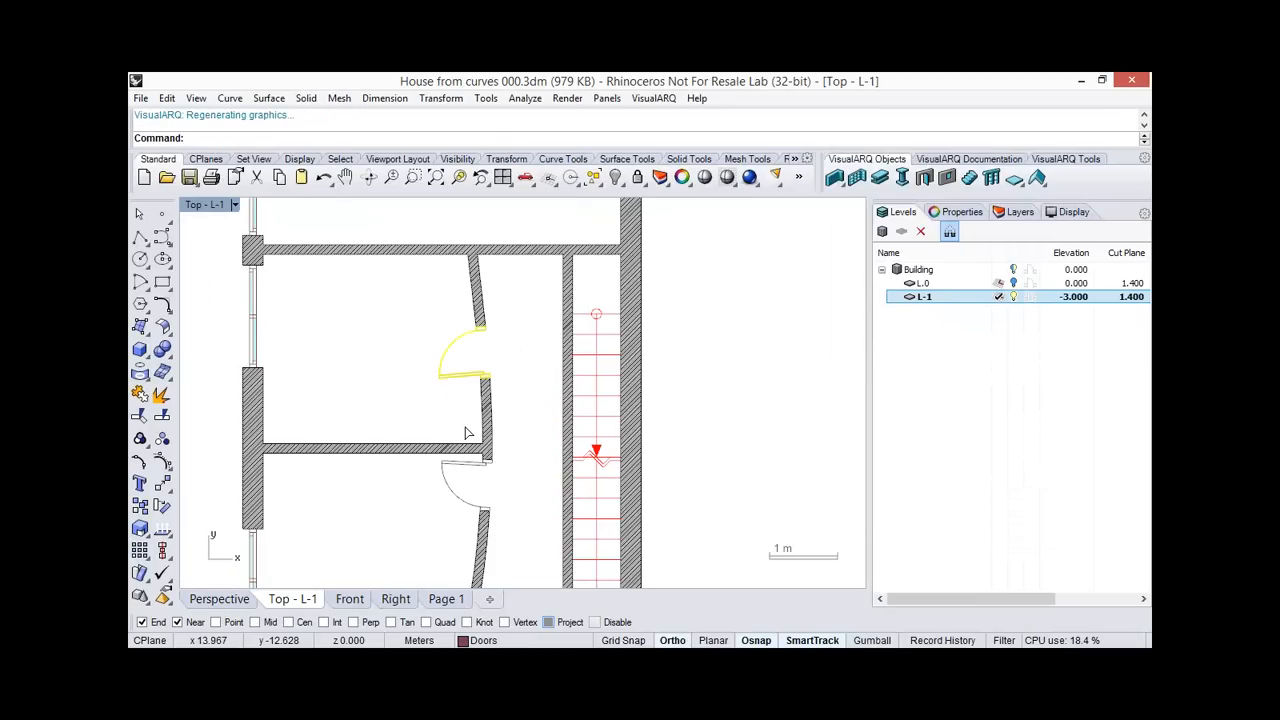
{"action": "left_click_drag", "start_coordinate": [466, 376], "coordinate": [466, 430]}
{"action": "right_click_drag", "start_coordinate": [464, 403], "coordinate": [434, 453]}
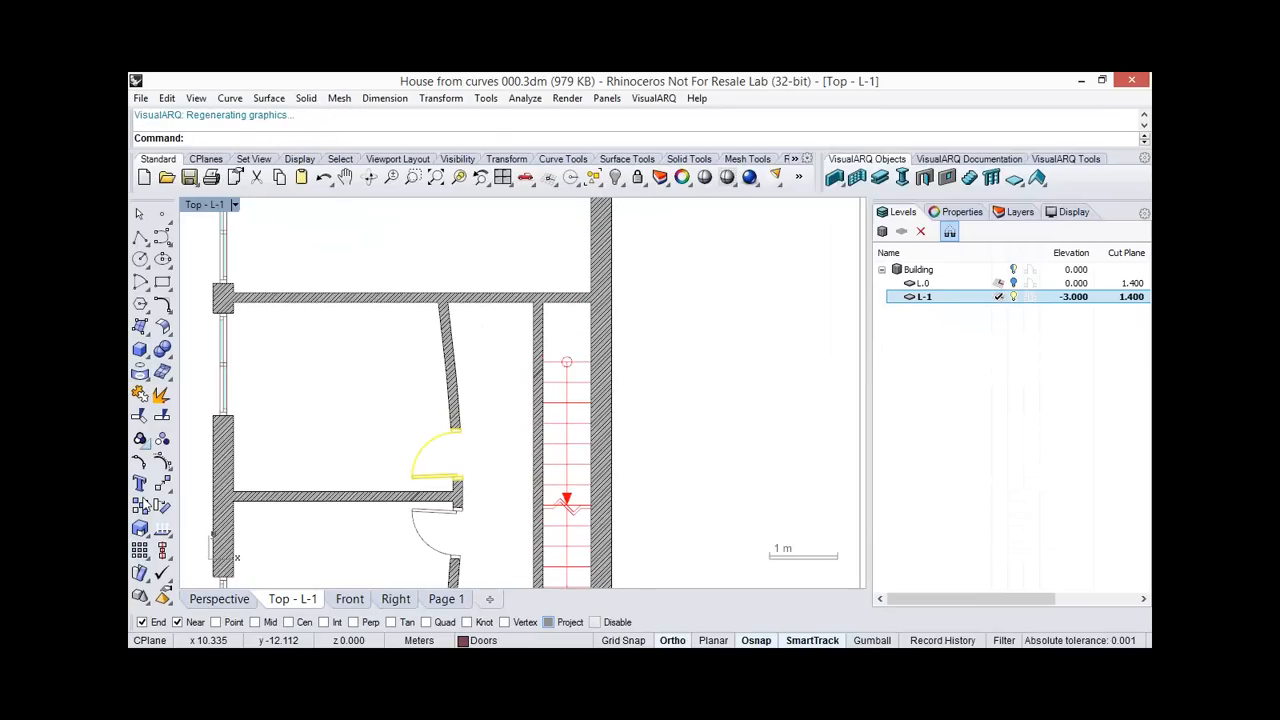
Copy the selected door into the partition above the stair with Ortho off, and shift the copy clear of the stair wall.
{"action": "left_click", "coordinate": [141, 505]}
{"action": "left_click", "coordinate": [437, 475]}
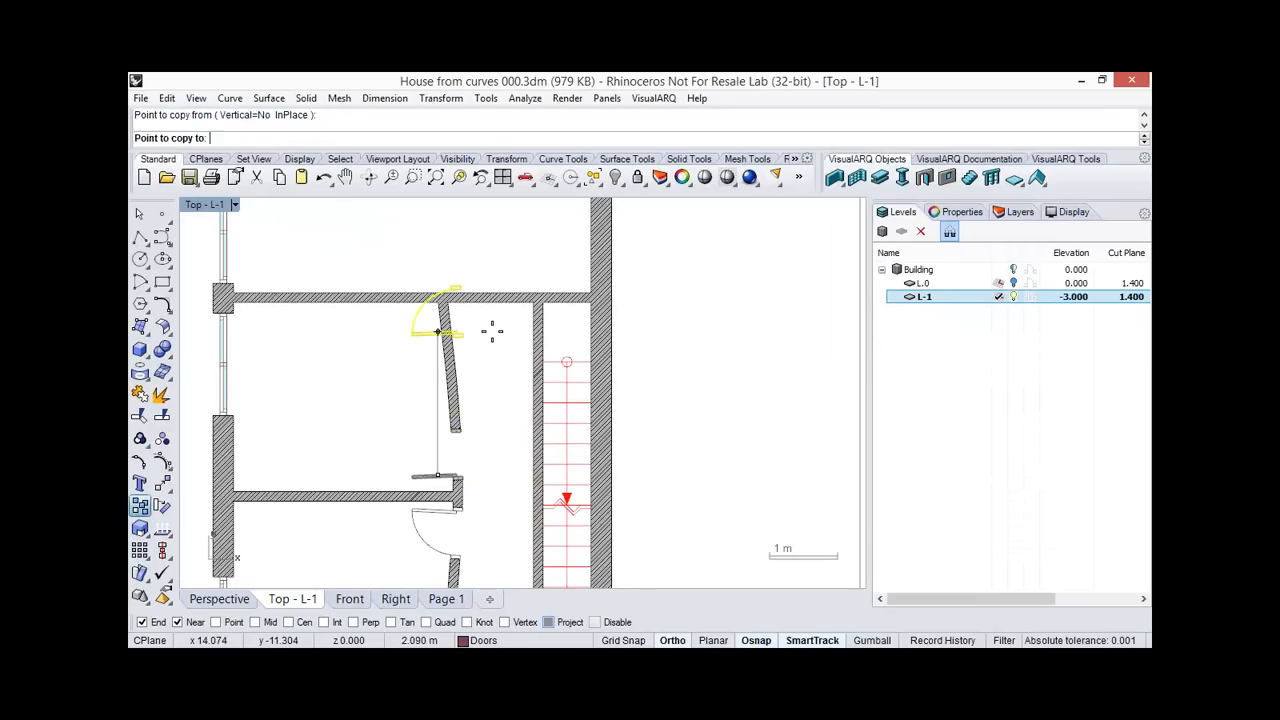
{"action": "key", "text": "F8"}
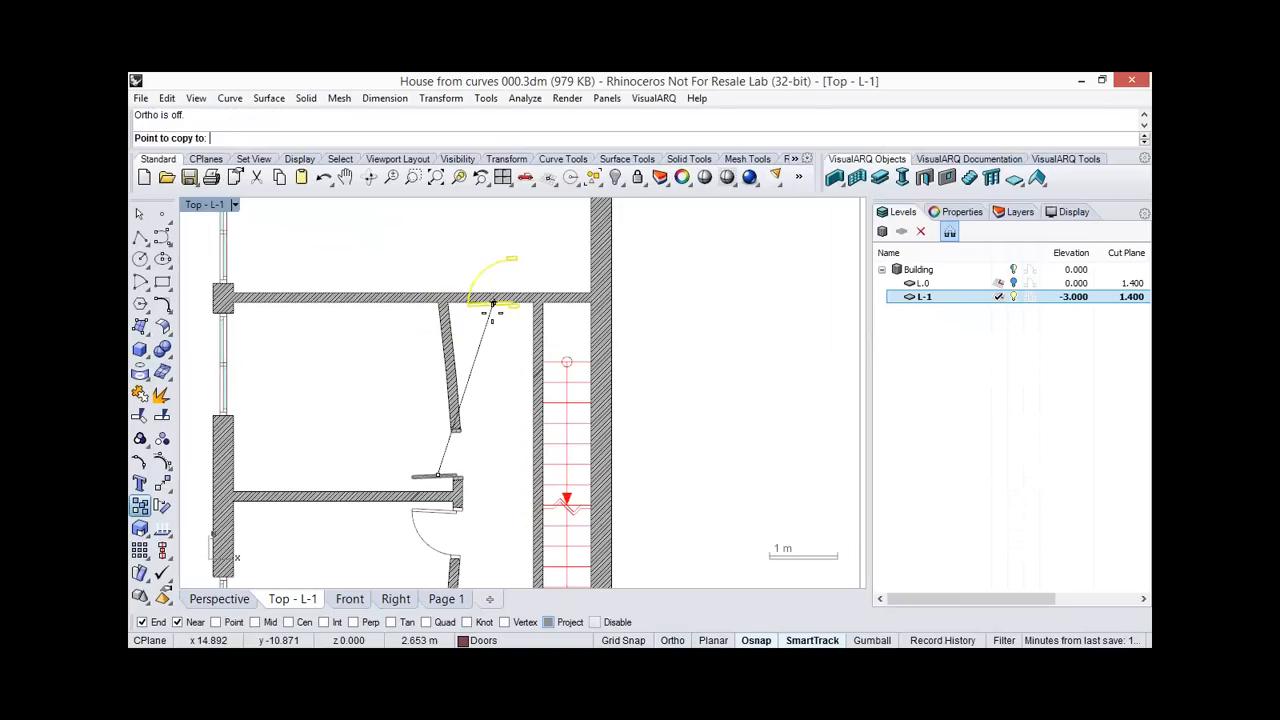
{"action": "left_click", "coordinate": [491, 313]}
{"action": "key", "text": "Return"}
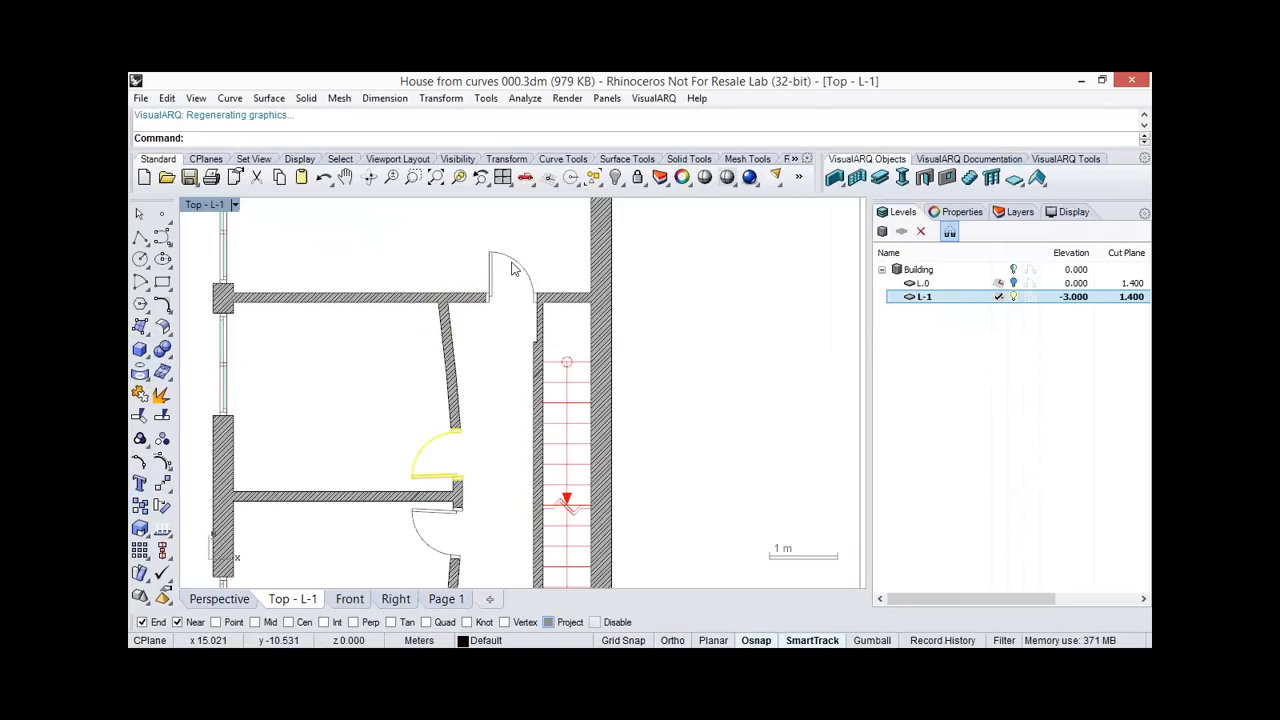
{"action": "scroll", "coordinate": [512, 268], "scroll_direction": "up", "scroll_amount": 2}
{"action": "left_click", "coordinate": [521, 264]}
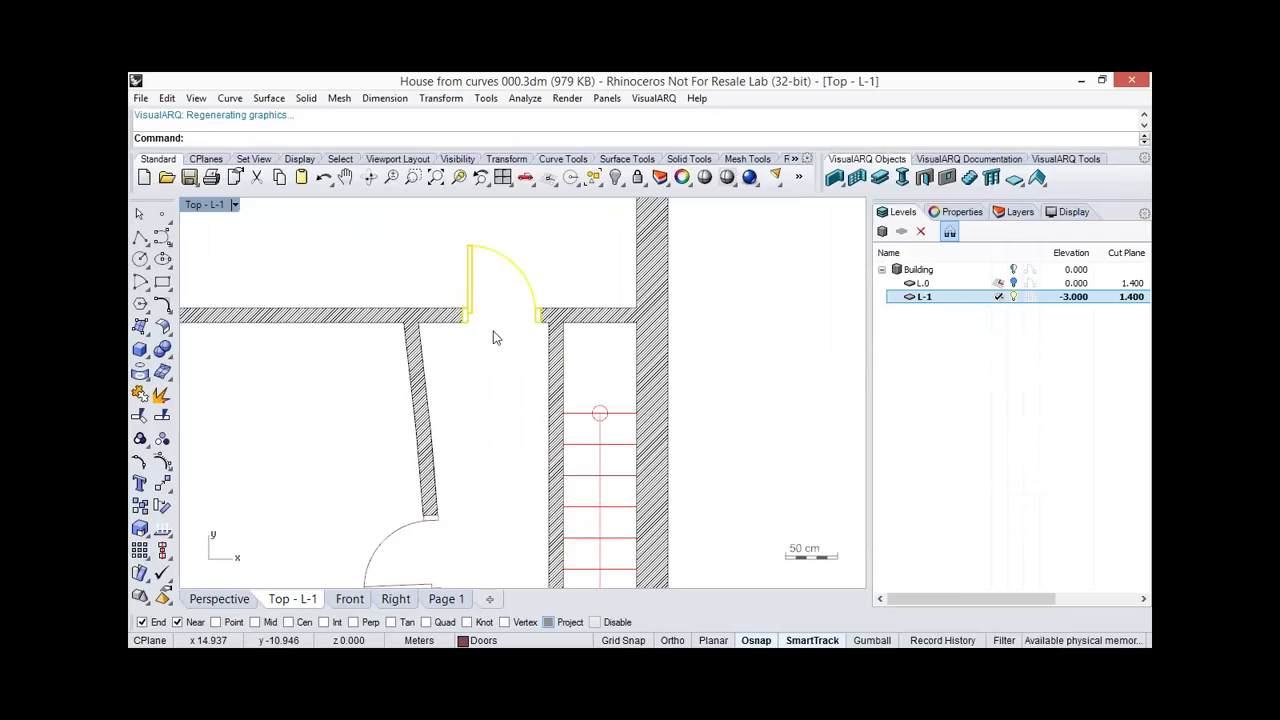
Turn on the curved wall's control points and snap its lower end onto the horizontal partition to remove the overhang.
{"action": "scroll", "coordinate": [517, 335], "scroll_direction": "down", "scroll_amount": 1}
{"action": "scroll", "coordinate": [517, 335], "scroll_direction": "down", "scroll_amount": 2}
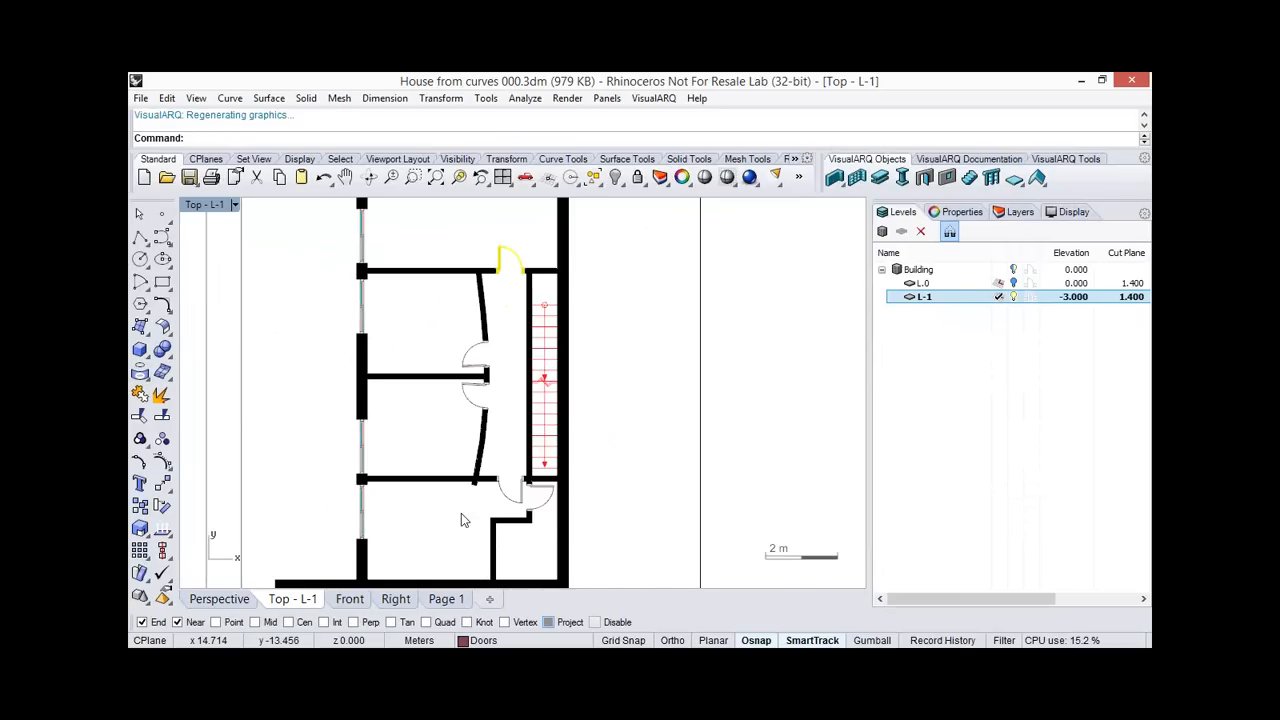
{"action": "scroll", "coordinate": [463, 510], "scroll_direction": "up", "scroll_amount": 2}
{"action": "left_click", "coordinate": [488, 497]}
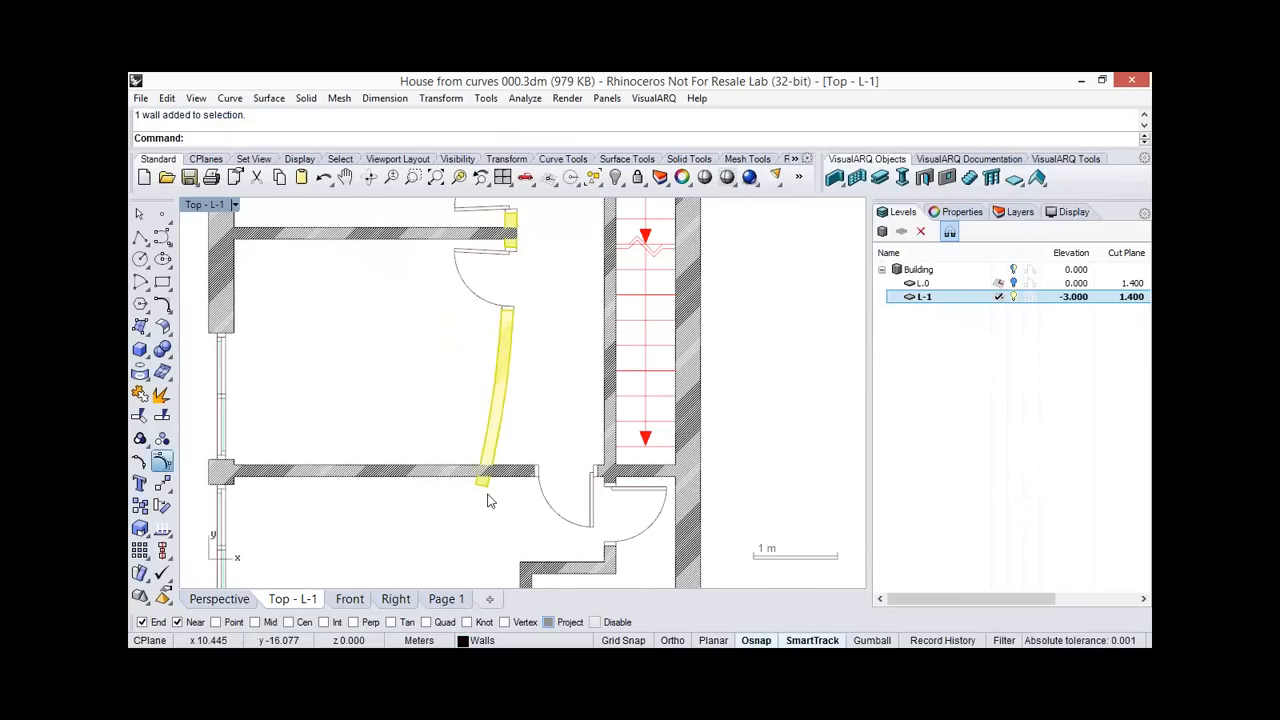
{"action": "key", "text": "F10"}
{"action": "scroll", "coordinate": [488, 500], "scroll_direction": "up", "scroll_amount": 1}
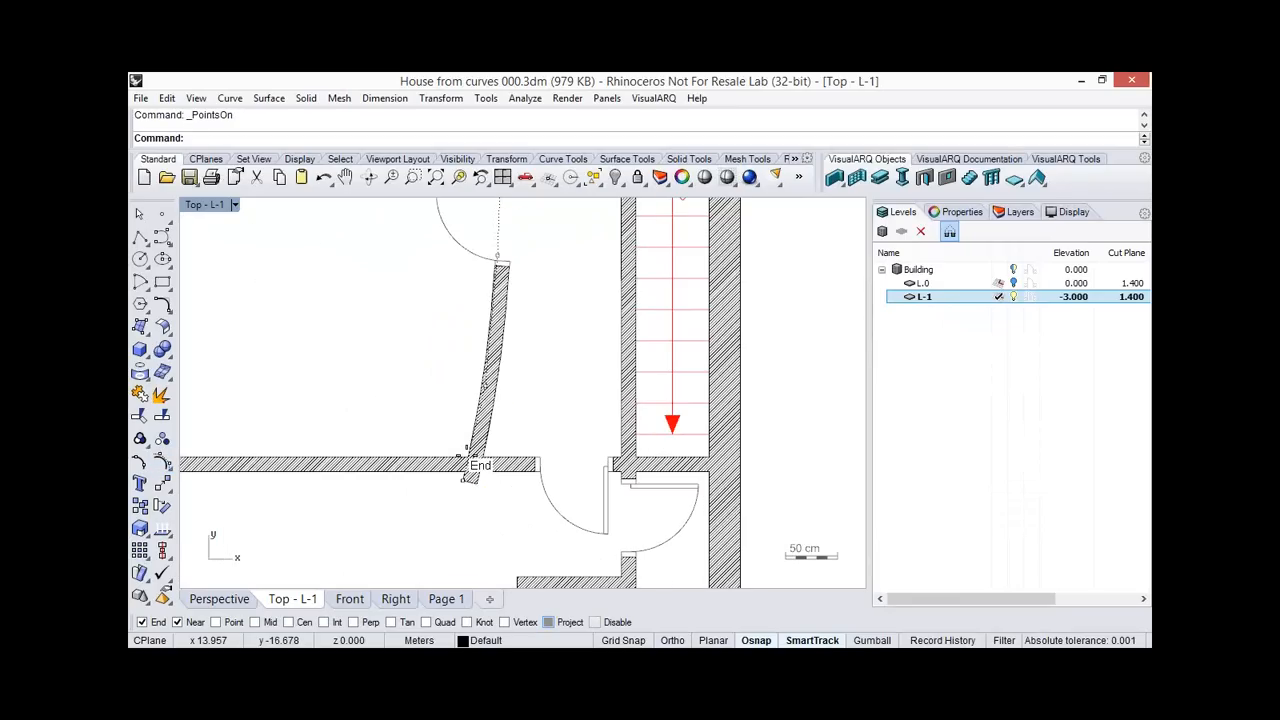
{"action": "left_click_drag", "start_coordinate": [466, 457], "coordinate": [467, 459]}
Insert a Usable space with the Standard style in the uppermost room of the plan.
{"action": "scroll", "coordinate": [470, 500], "scroll_direction": "down", "scroll_amount": 3}
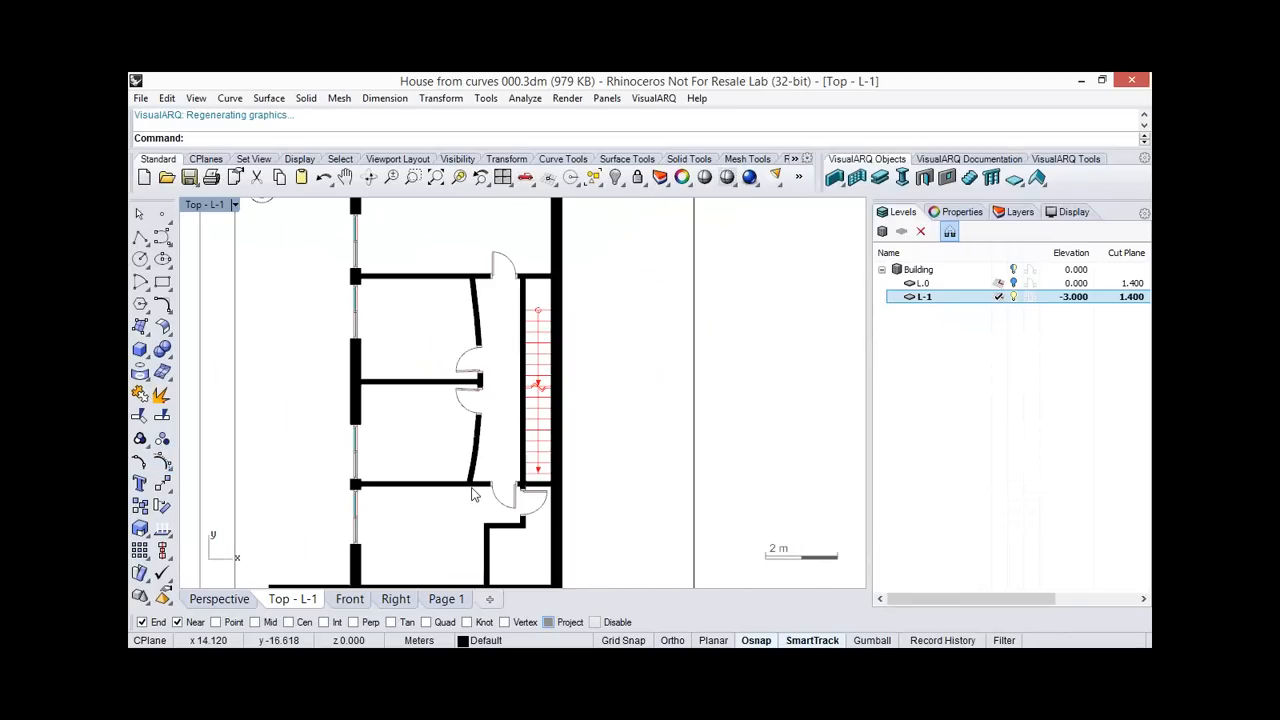
{"action": "scroll", "coordinate": [473, 494], "scroll_direction": "down", "scroll_amount": 1}
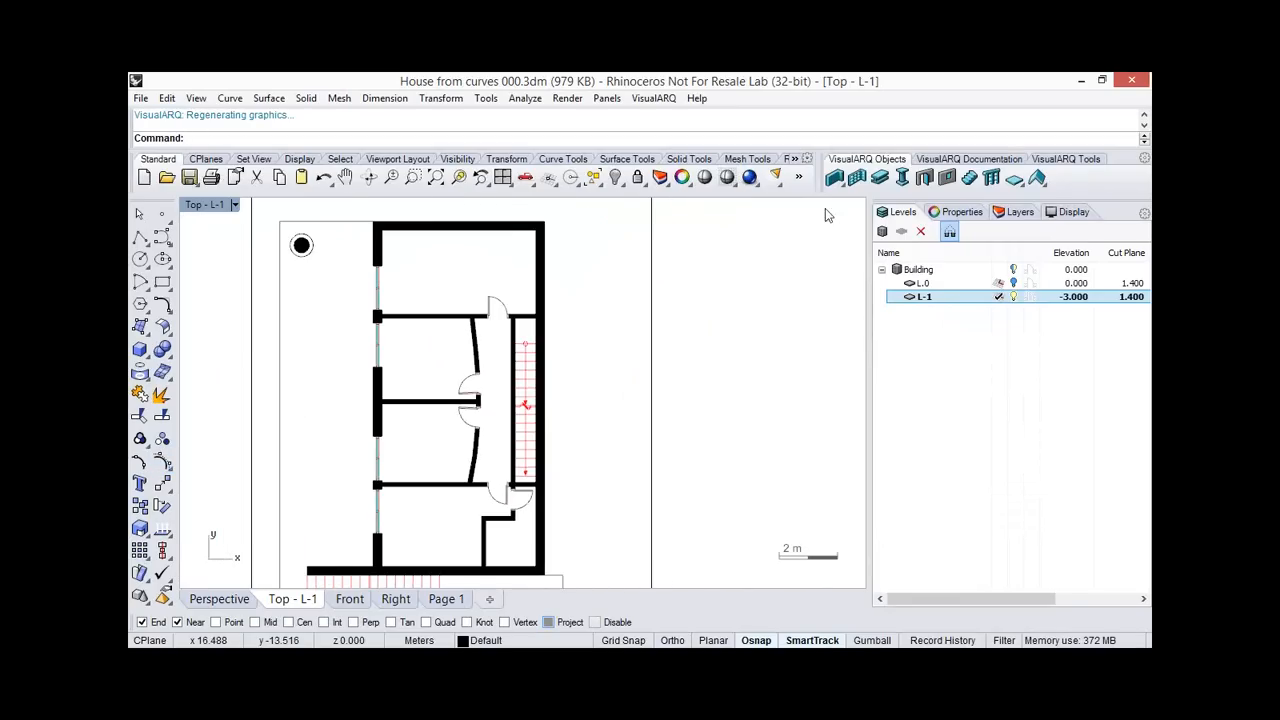
{"action": "left_click", "coordinate": [986, 162]}
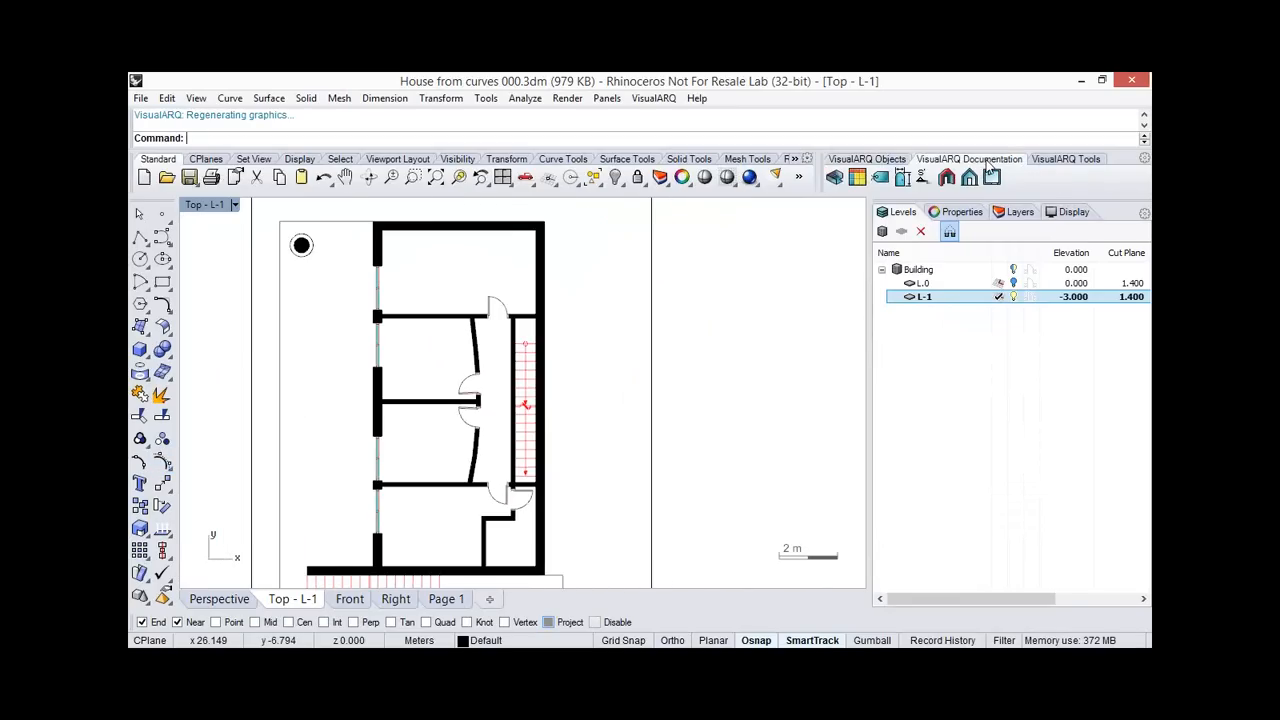
{"action": "left_click", "coordinate": [838, 178]}
{"action": "left_click", "coordinate": [460, 278]}
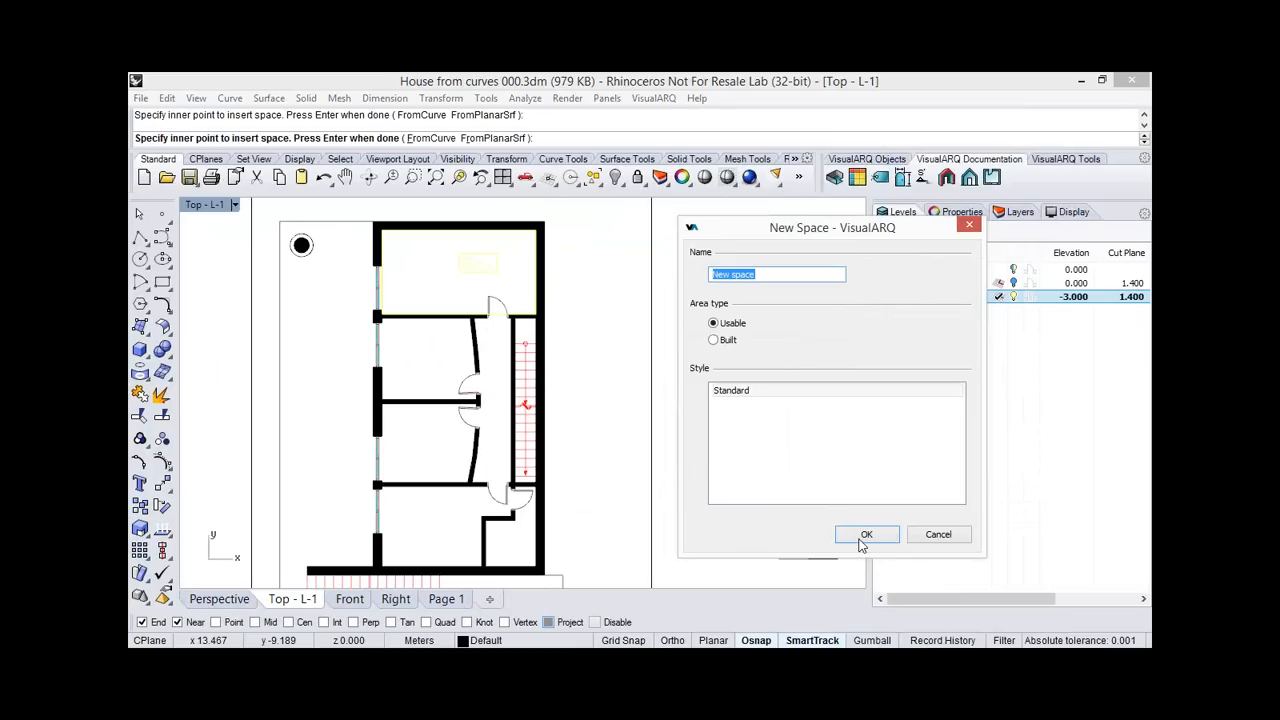
{"action": "left_click", "coordinate": [862, 543]}
{"action": "scroll", "coordinate": [467, 262], "scroll_direction": "up", "scroll_amount": 10}
{"action": "right_click", "coordinate": [478, 306]}
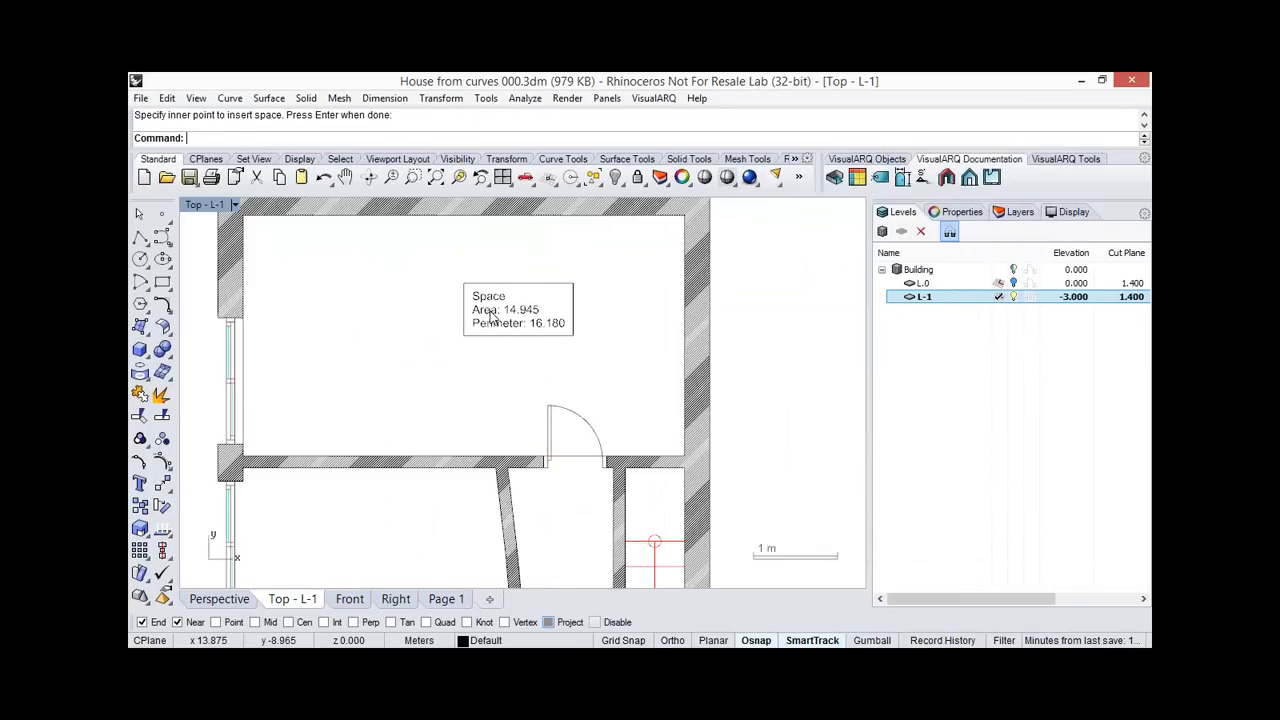
Insert Usable spaces in the two middle rooms beside the curved wall, keeping the default name and style.
{"action": "scroll", "coordinate": [486, 310], "scroll_direction": "down", "scroll_amount": 2}
{"action": "scroll", "coordinate": [487, 412], "scroll_direction": "down", "scroll_amount": 6}
{"action": "right_click_drag", "start_coordinate": [447, 428], "coordinate": [461, 323]}
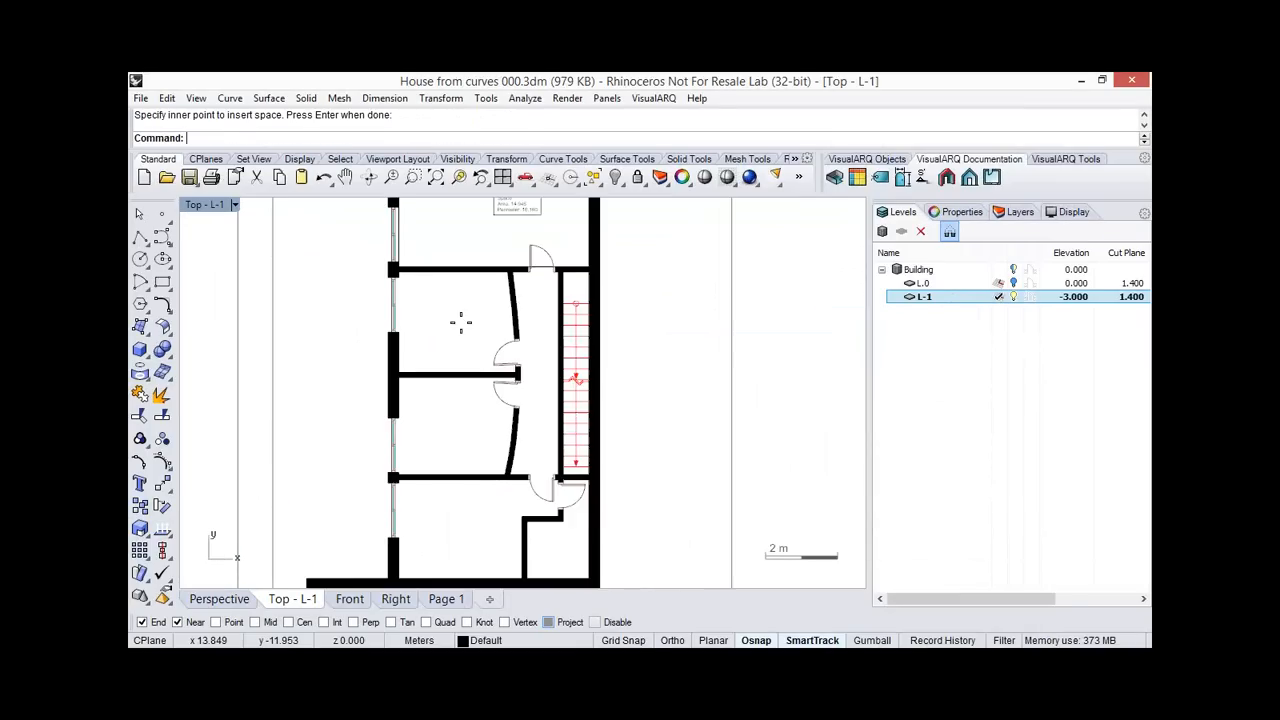
{"action": "right_click", "coordinate": [461, 323]}
{"action": "left_click", "coordinate": [461, 325]}
{"action": "left_click", "coordinate": [671, 511]}
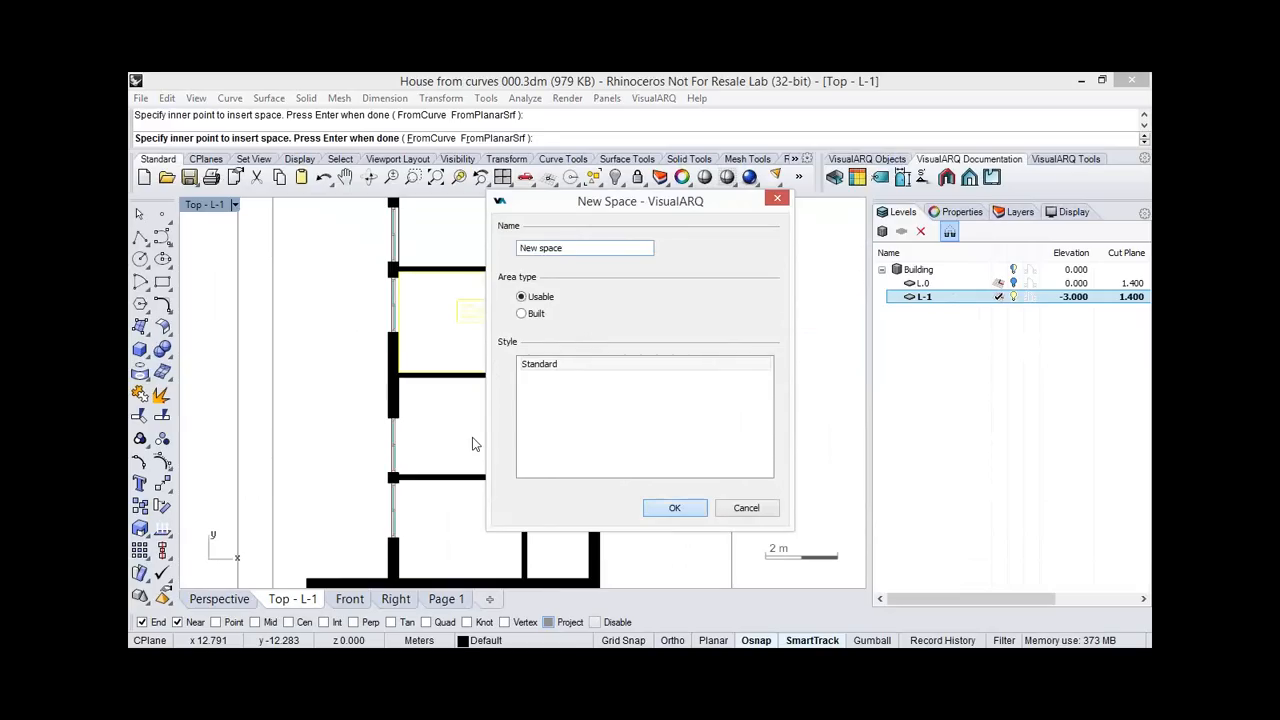
{"action": "left_click", "coordinate": [474, 444]}
{"action": "left_click", "coordinate": [667, 515]}
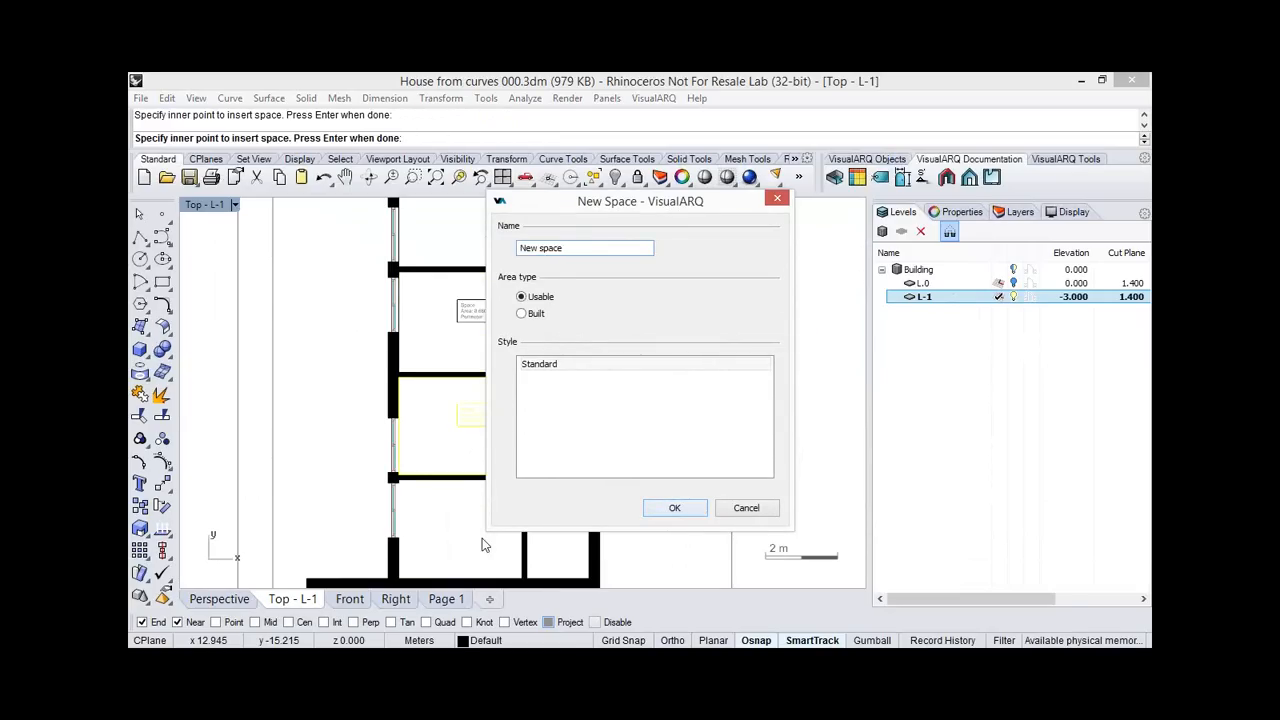
Insert Usable spaces in the lower room and the small L-shaped room below the stair.
{"action": "left_click", "coordinate": [480, 543]}
{"action": "left_click", "coordinate": [686, 511]}
{"action": "left_click", "coordinate": [568, 548]}
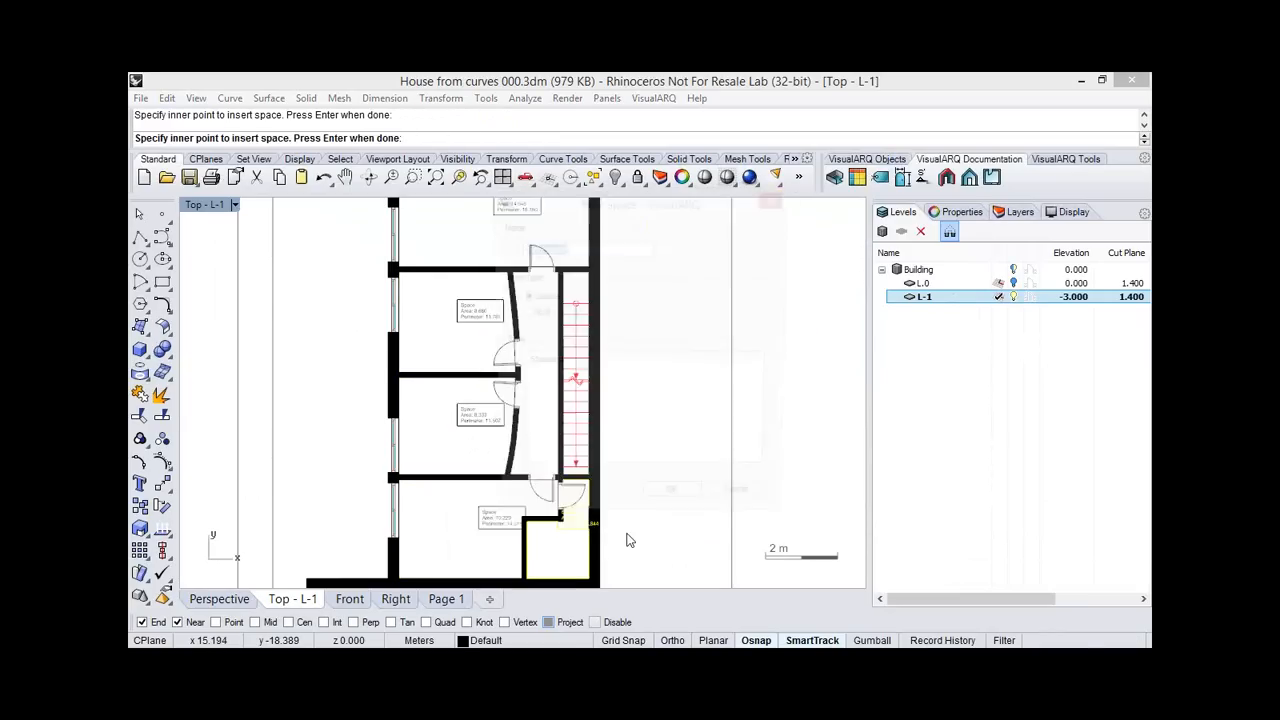
{"action": "left_click", "coordinate": [665, 513]}
{"action": "right_click", "coordinate": [576, 546]}
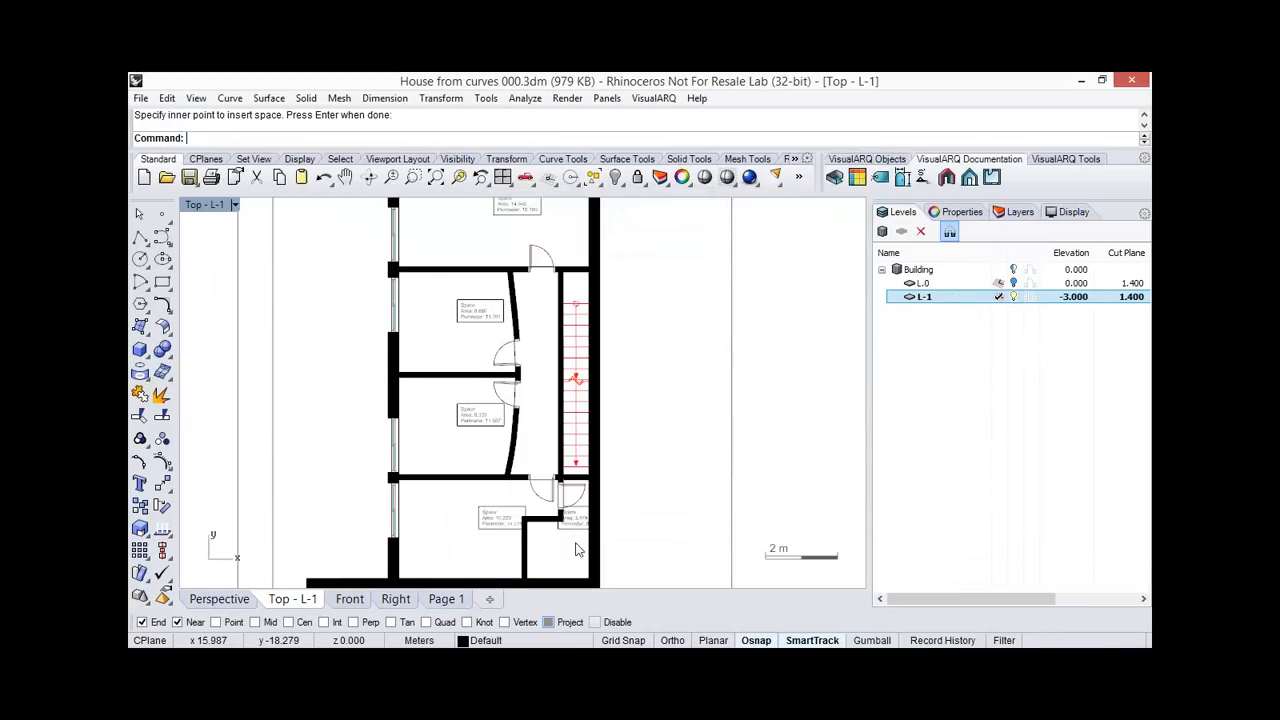
Move the control points of the small room's walls and space straight down to shrink that room.
{"action": "scroll", "coordinate": [576, 549], "scroll_direction": "up", "scroll_amount": 2}
{"action": "scroll", "coordinate": [357, 354], "scroll_direction": "up", "scroll_amount": 2}
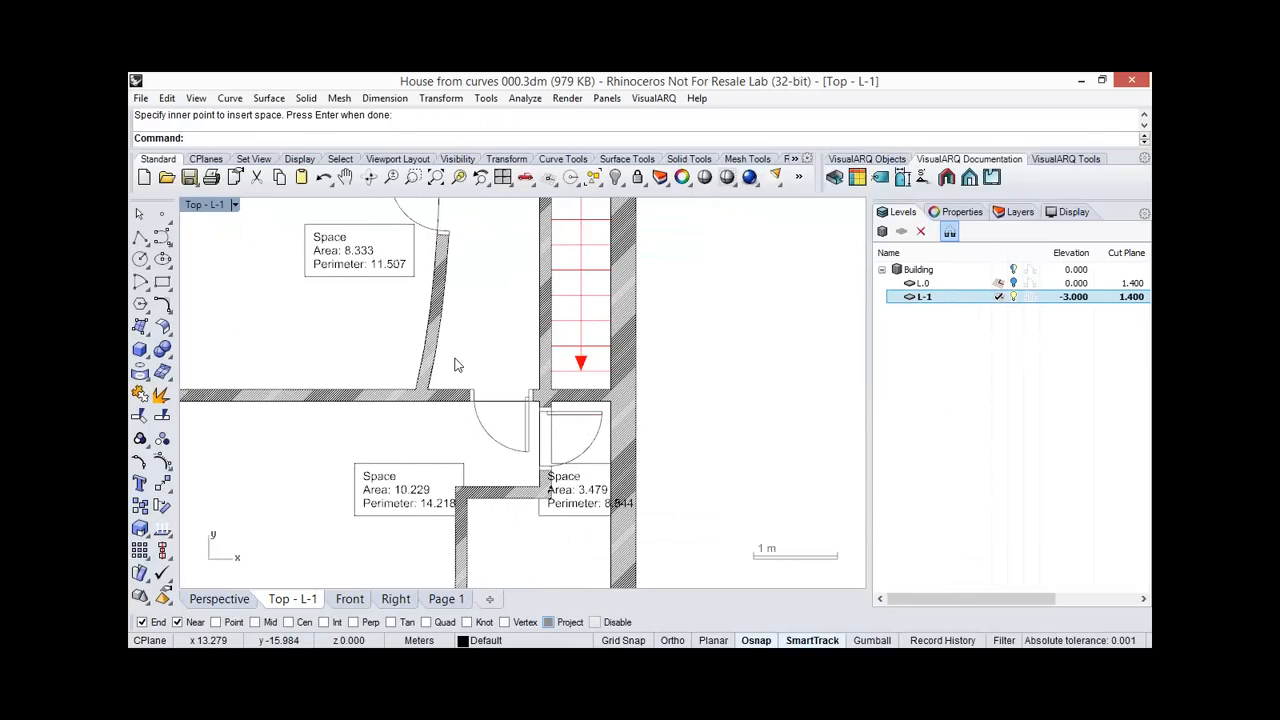
{"action": "right_click_drag", "start_coordinate": [455, 359], "coordinate": [531, 371]}
{"action": "right_click_drag", "start_coordinate": [592, 470], "coordinate": [566, 394]}
{"action": "left_click_drag", "start_coordinate": [606, 486], "coordinate": [515, 430]}
{"action": "left_click", "coordinate": [165, 444]}
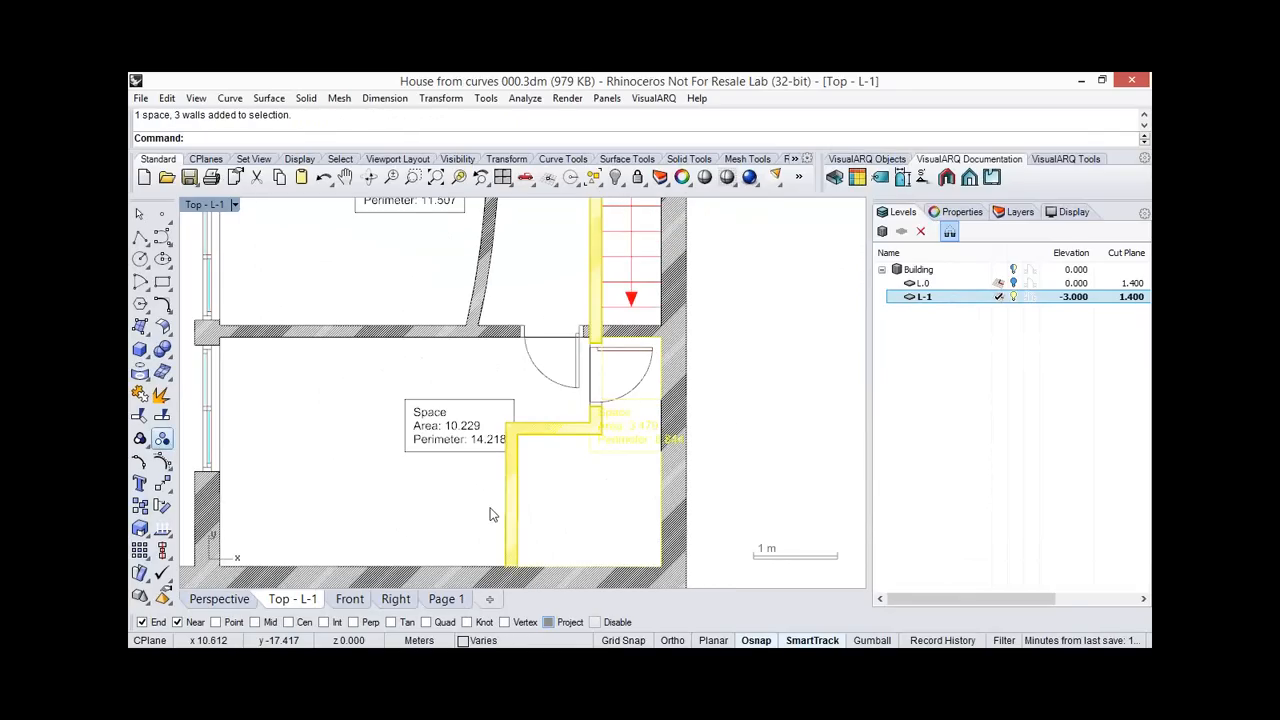
{"action": "left_click_drag", "start_coordinate": [627, 419], "coordinate": [467, 500]}
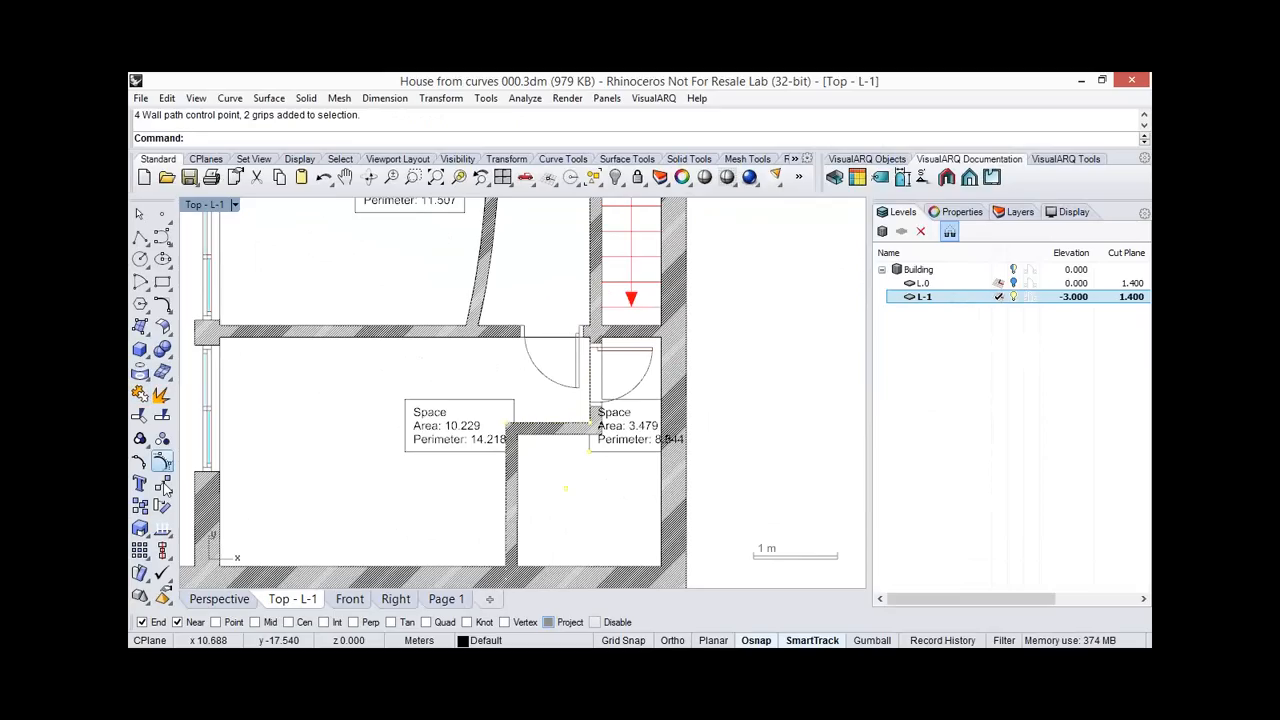
{"action": "left_click", "coordinate": [164, 485]}
{"action": "left_click", "coordinate": [757, 389]}
{"action": "left_click", "coordinate": [757, 412]}
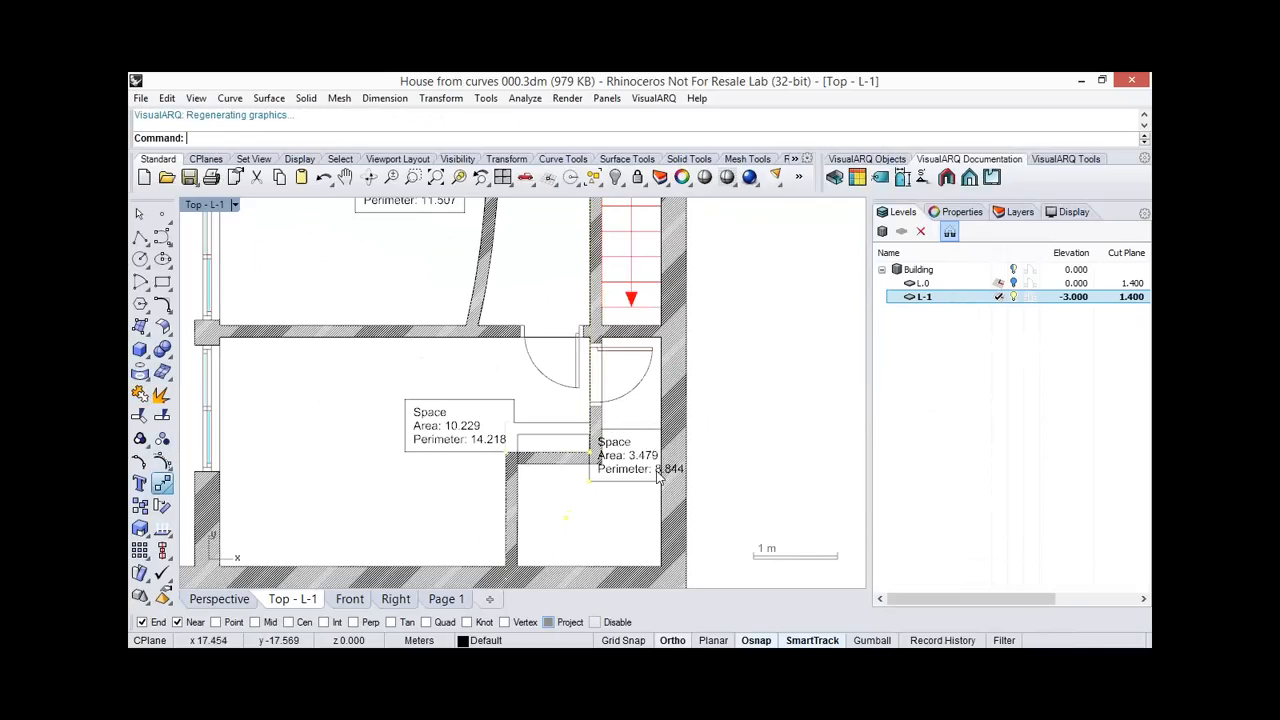
Update the space in the lower room to match the relocated walls.
{"action": "left_click", "coordinate": [615, 490]}
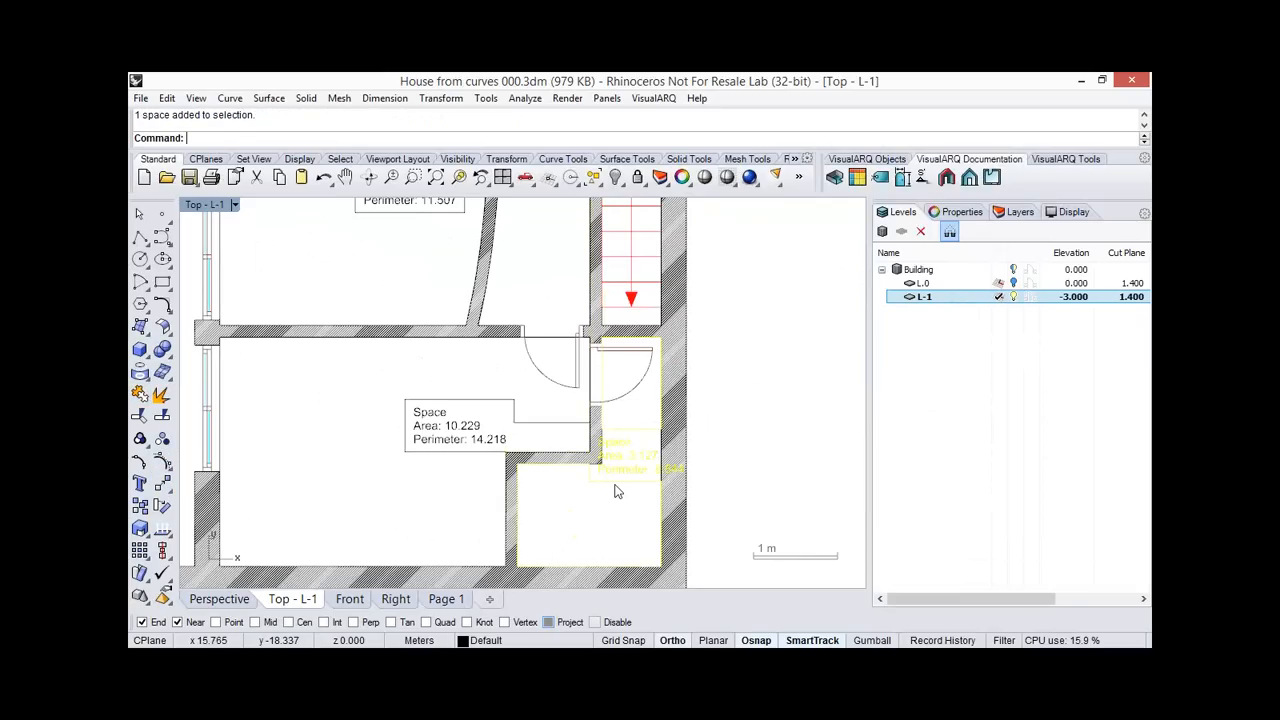
{"action": "left_click", "coordinate": [501, 443]}
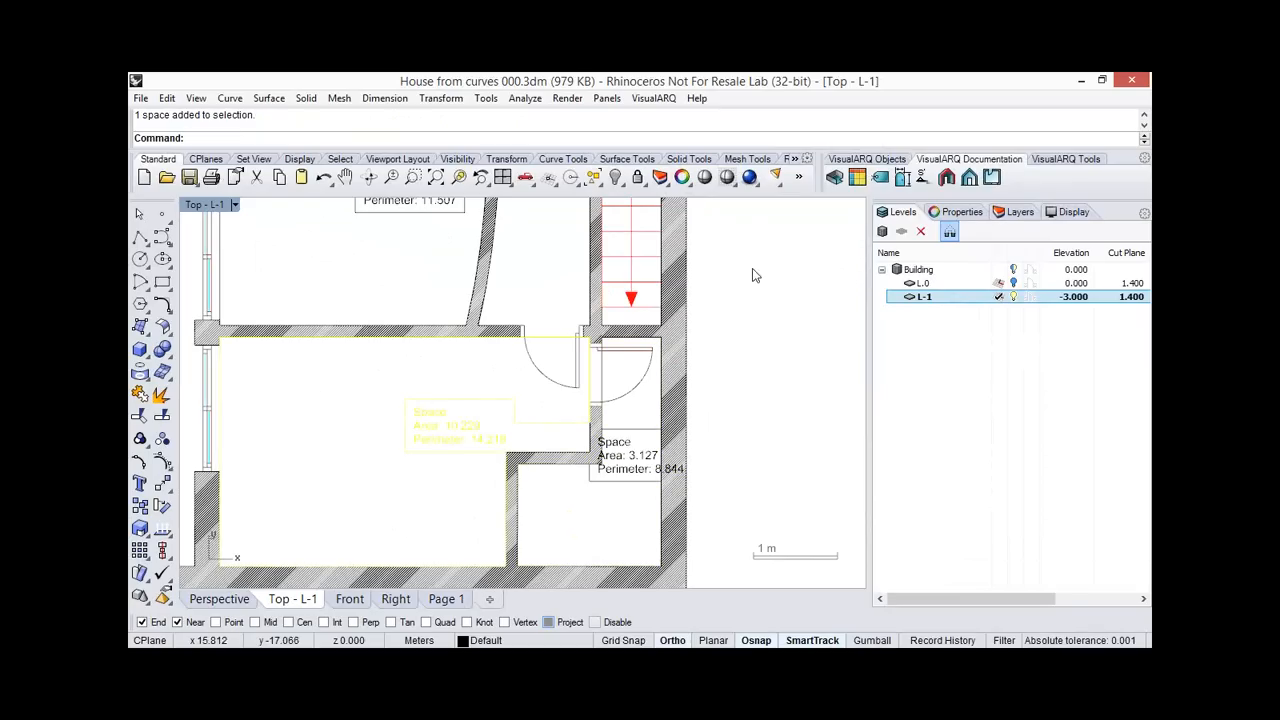
{"action": "left_click", "coordinate": [1066, 158]}
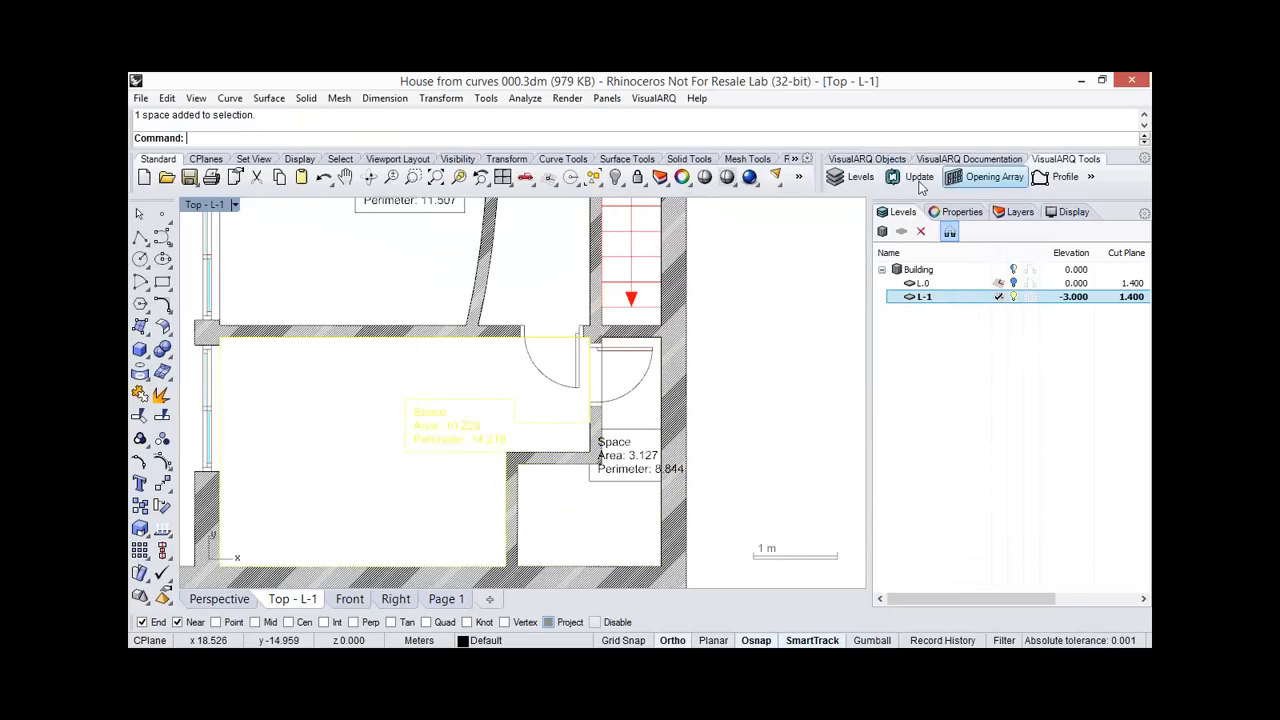
{"action": "left_click", "coordinate": [474, 487]}
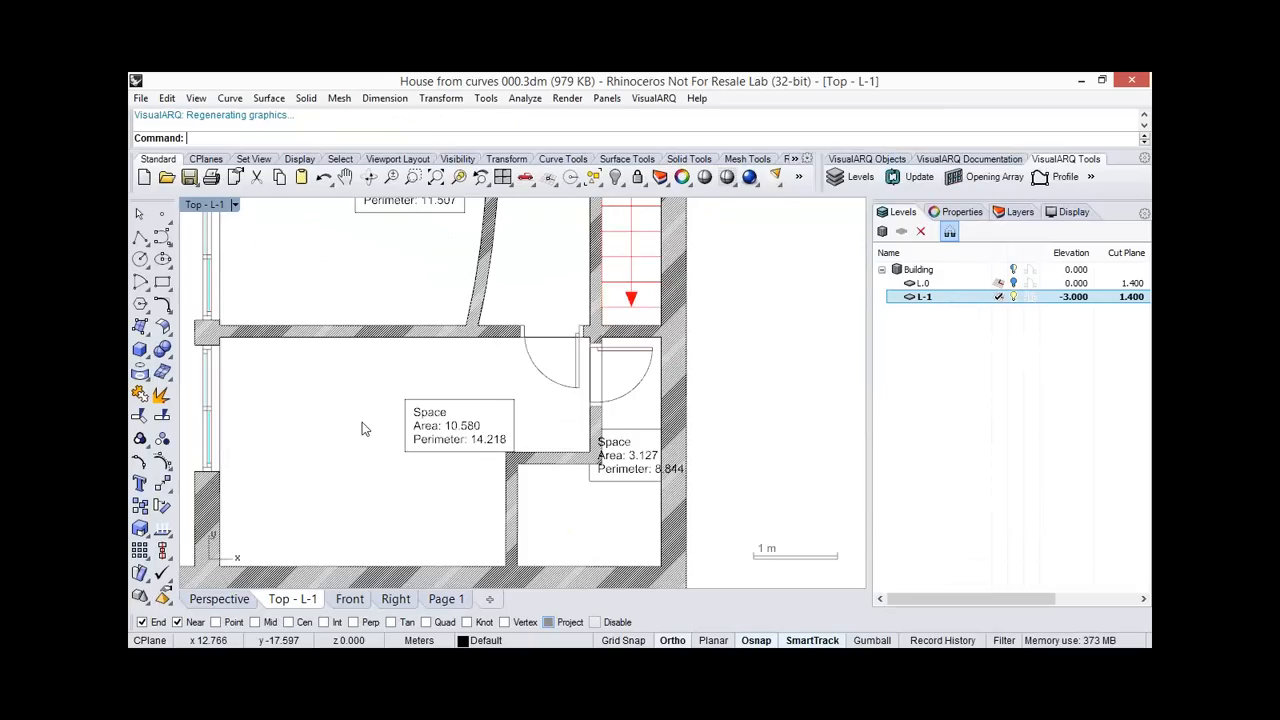
{"action": "scroll", "coordinate": [362, 429], "scroll_direction": "down", "scroll_amount": 2}
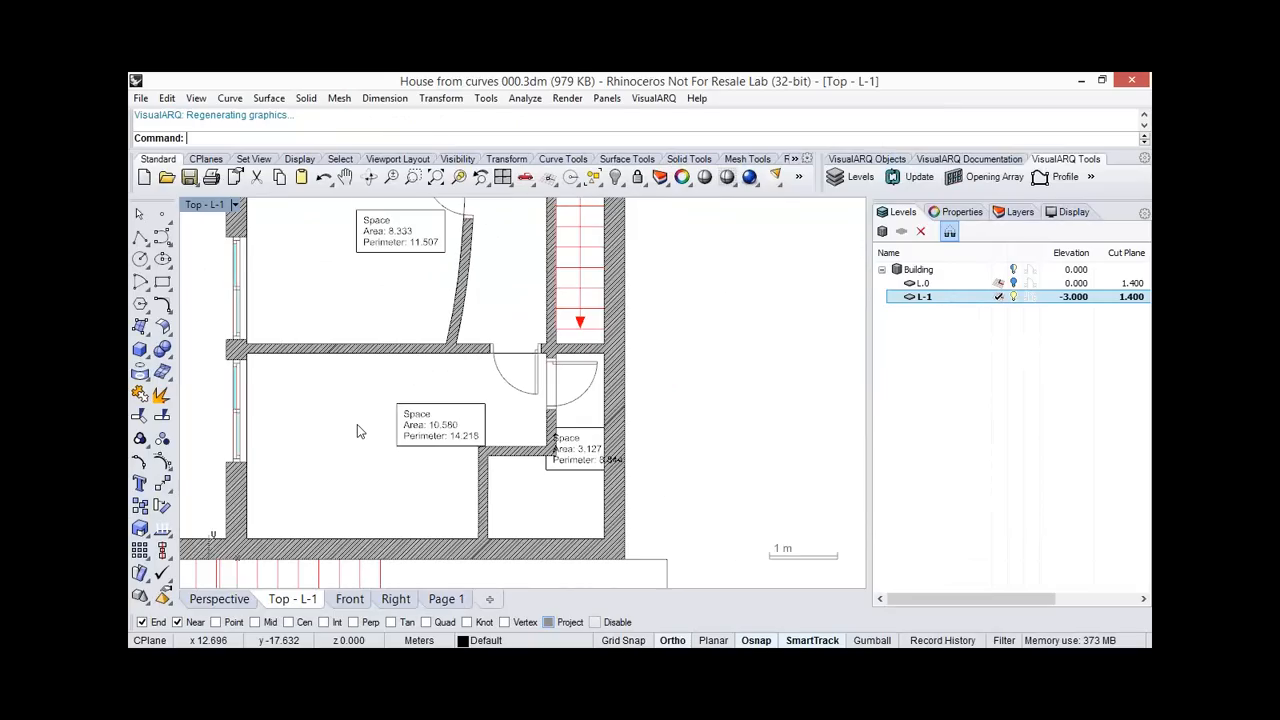
Insert a table with the Spaces style covering all room spaces, placed on the ground in front of the house in perspective.
{"action": "scroll", "coordinate": [357, 425], "scroll_direction": "down", "scroll_amount": 2}
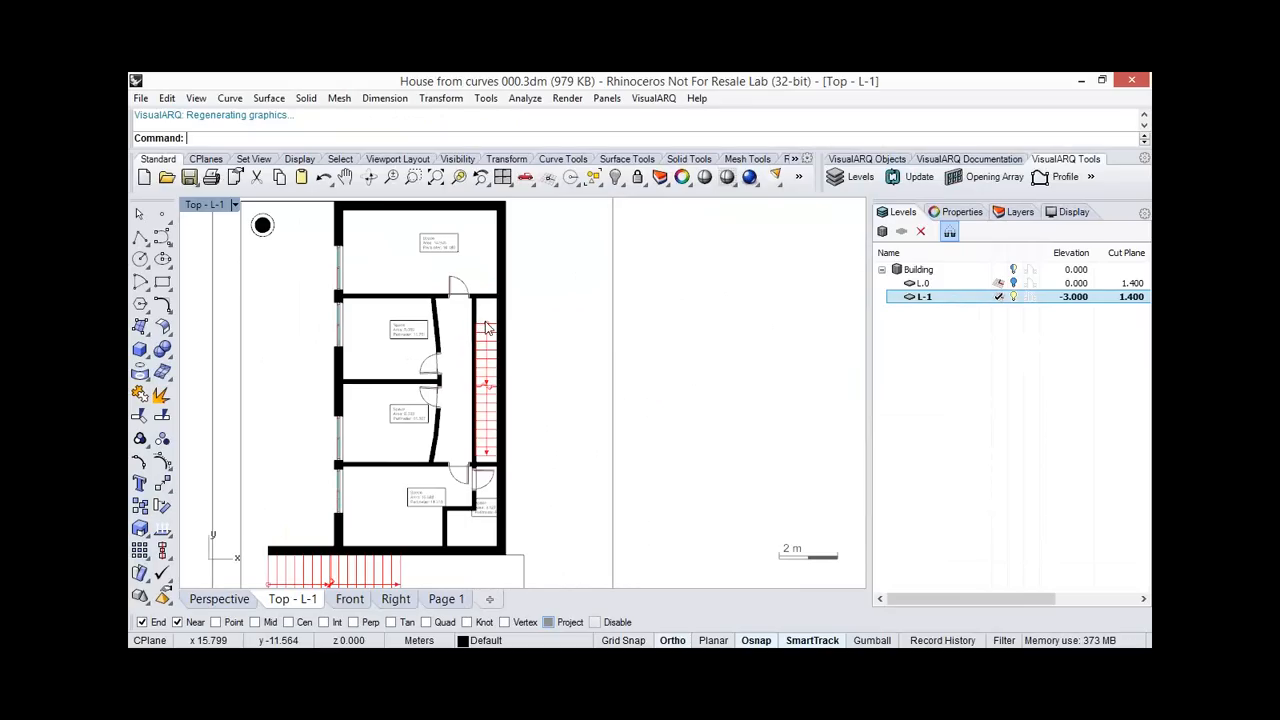
{"action": "left_click", "coordinate": [238, 604]}
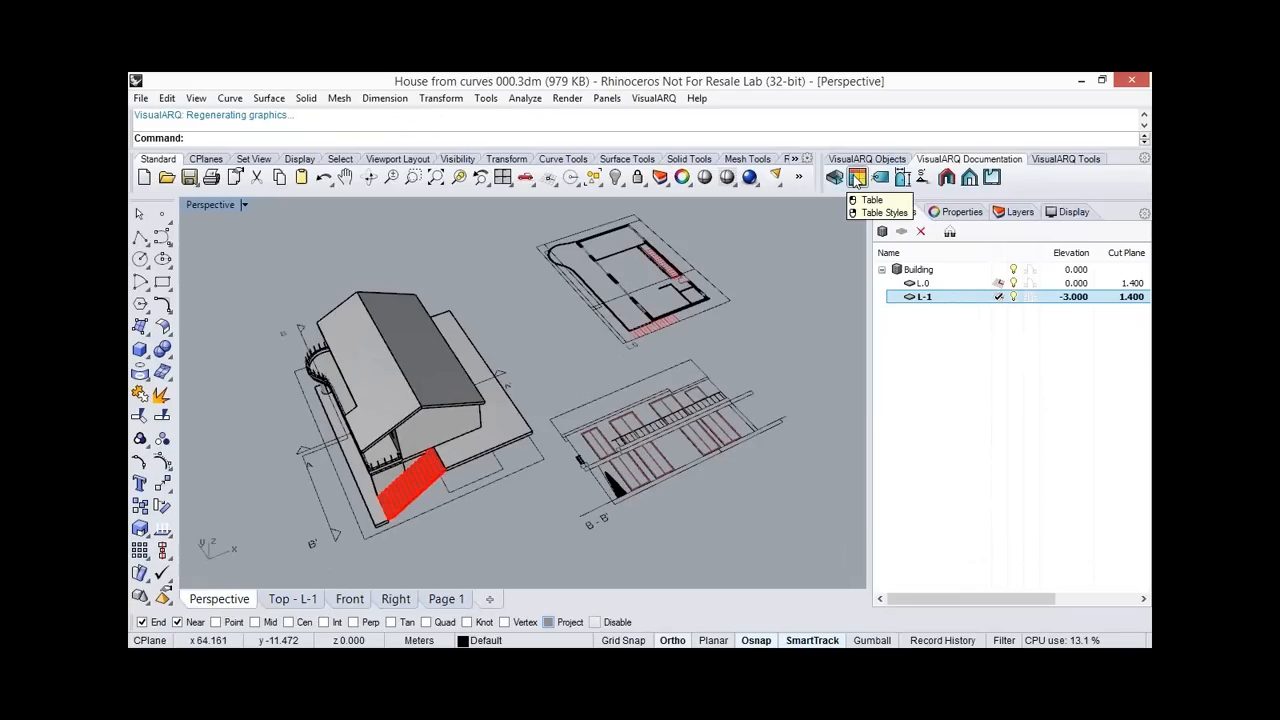
{"action": "left_click", "coordinate": [857, 178]}
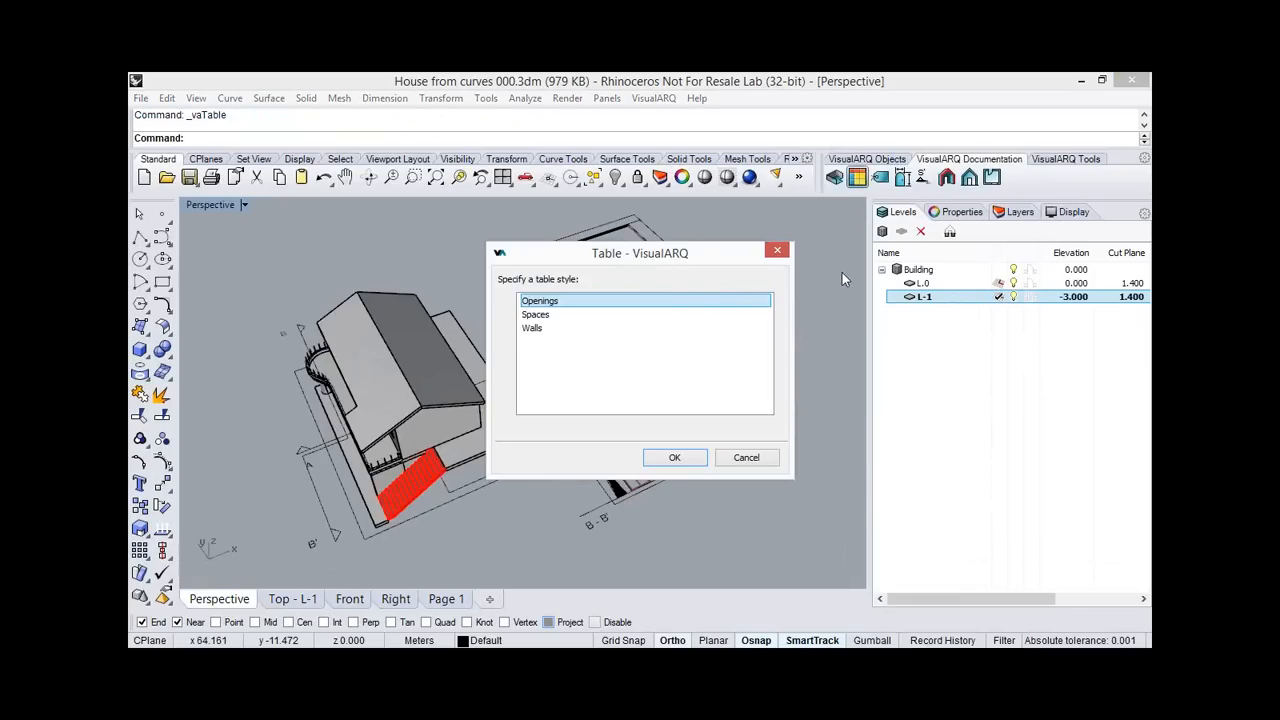
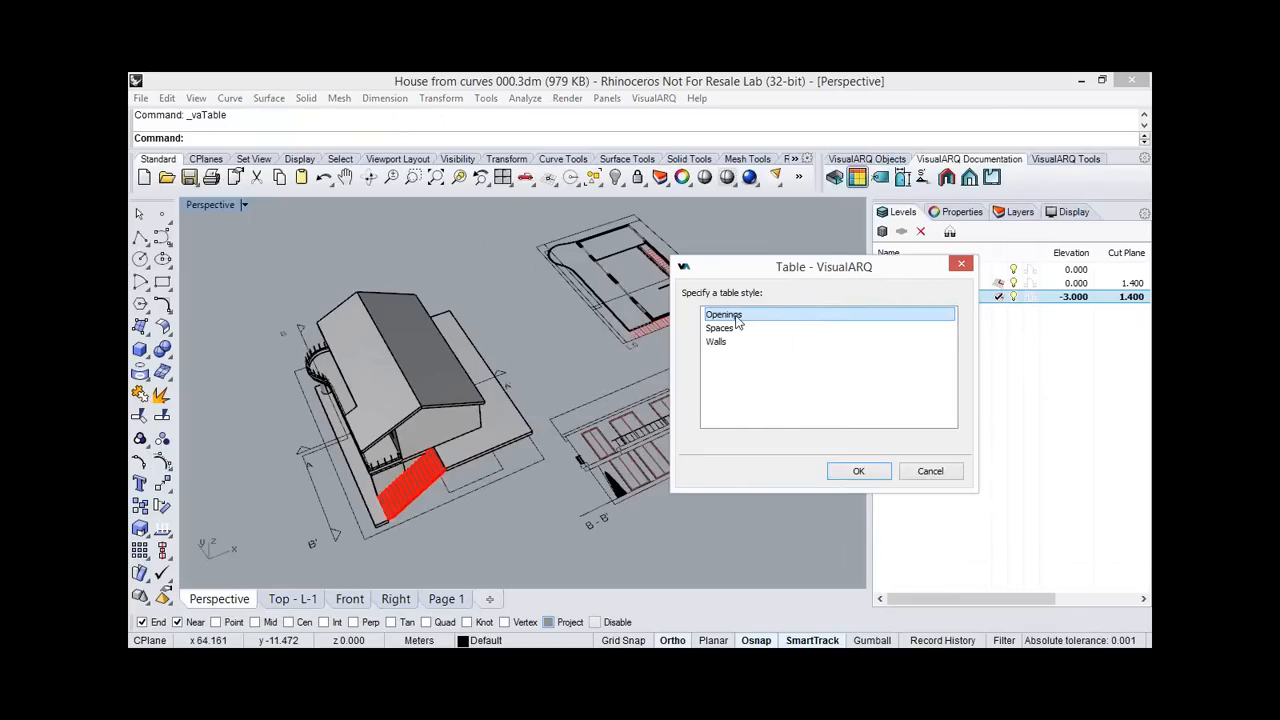
{"action": "left_click", "coordinate": [725, 330]}
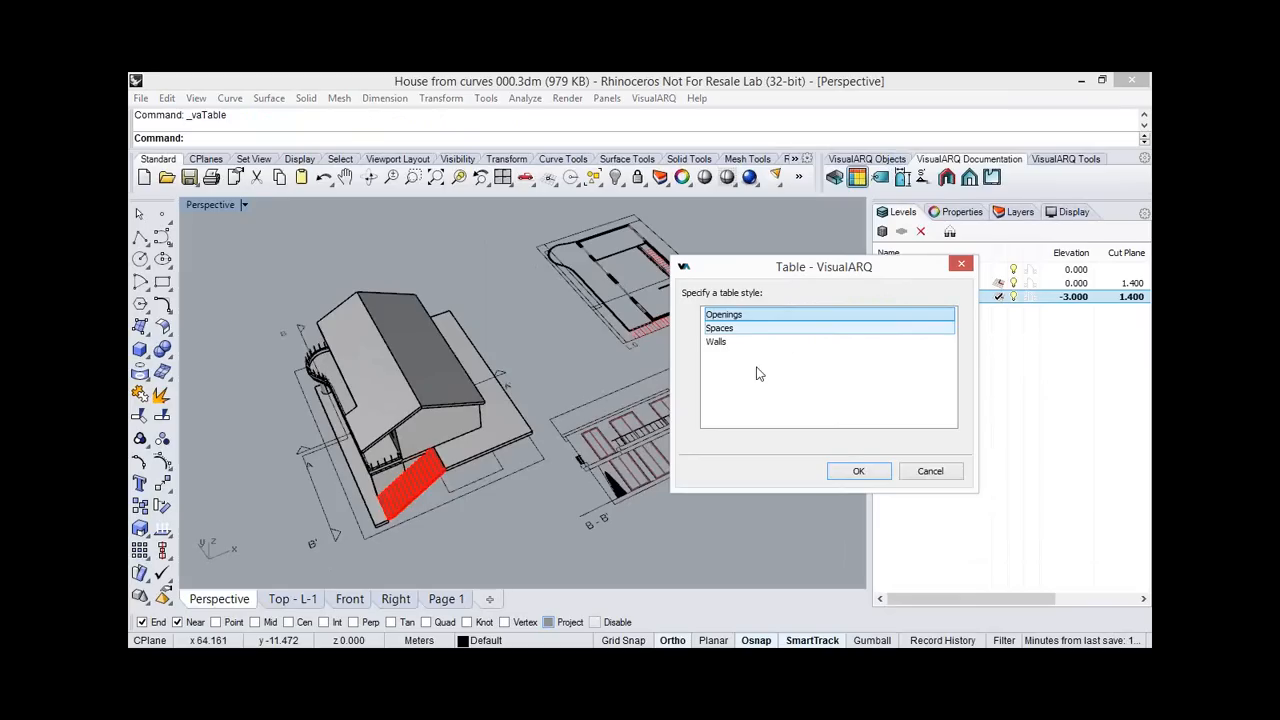
{"action": "left_click", "coordinate": [857, 471]}
{"action": "left_click_drag", "start_coordinate": [265, 255], "coordinate": [549, 550]}
{"action": "right_click_drag", "start_coordinate": [506, 511], "coordinate": [423, 483]}
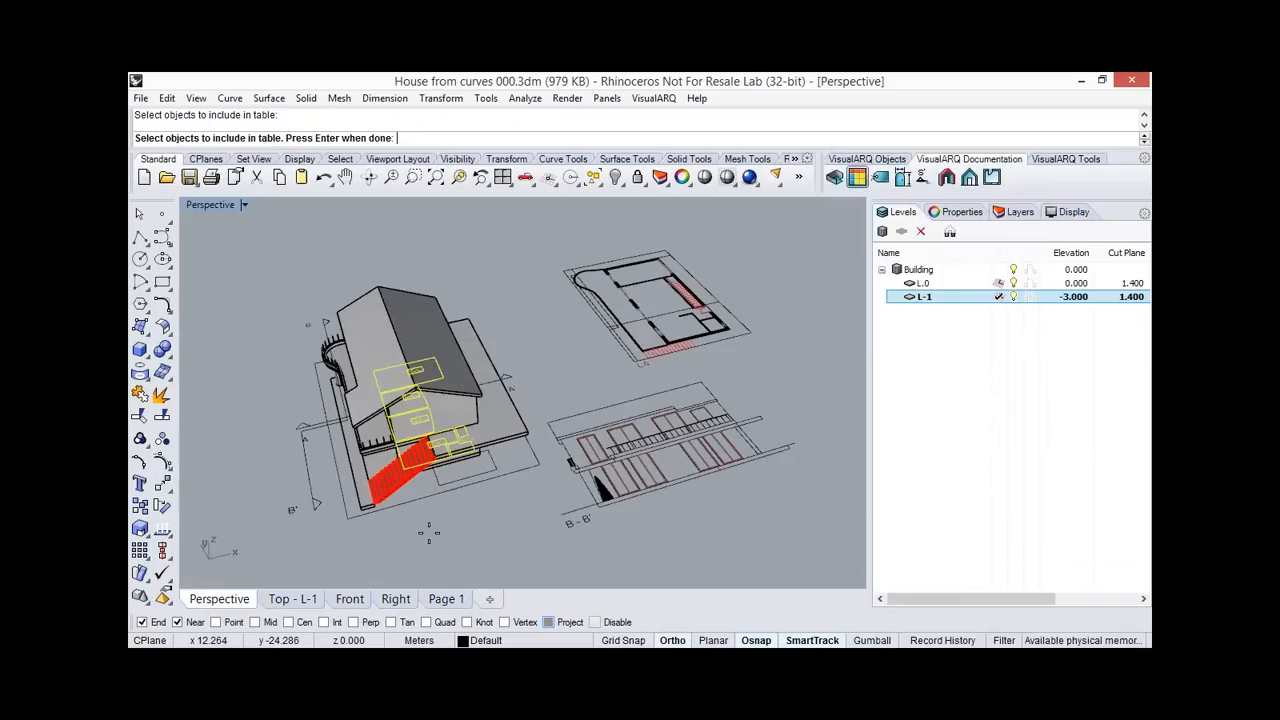
{"action": "key", "text": "Return"}
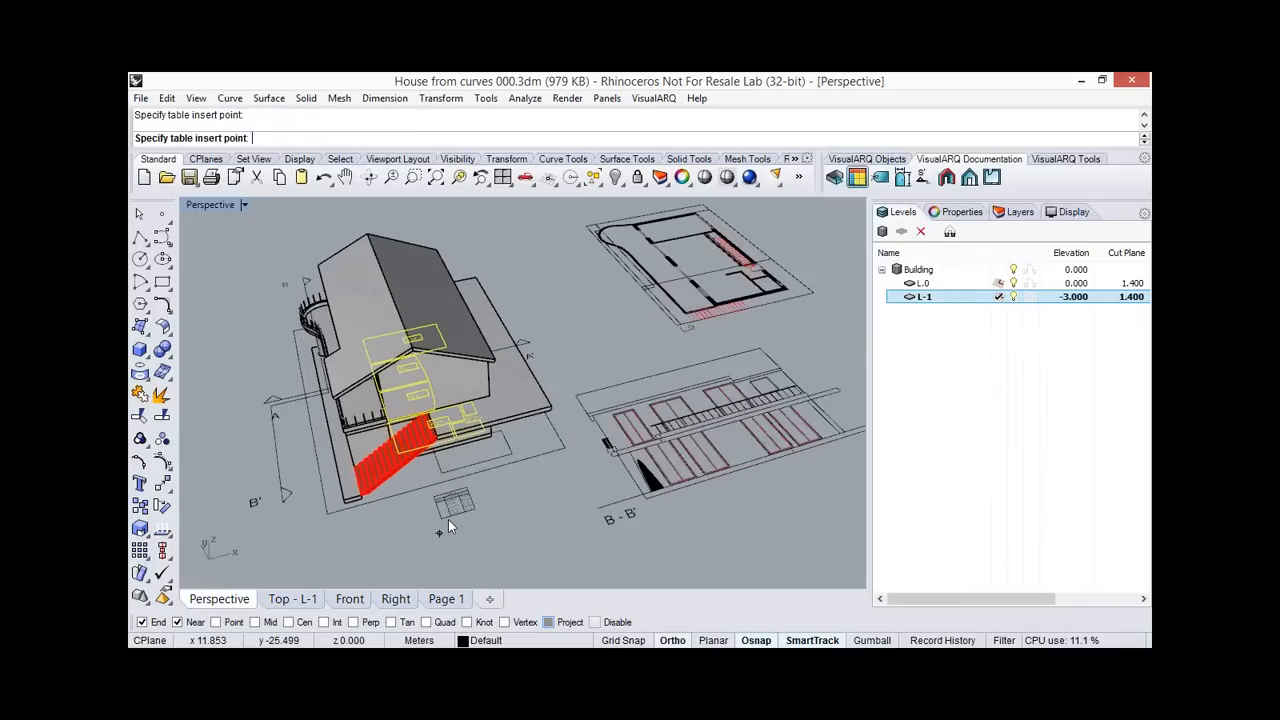
{"action": "left_click", "coordinate": [448, 519]}
{"action": "scroll", "coordinate": [448, 519], "scroll_direction": "up", "scroll_amount": 5}
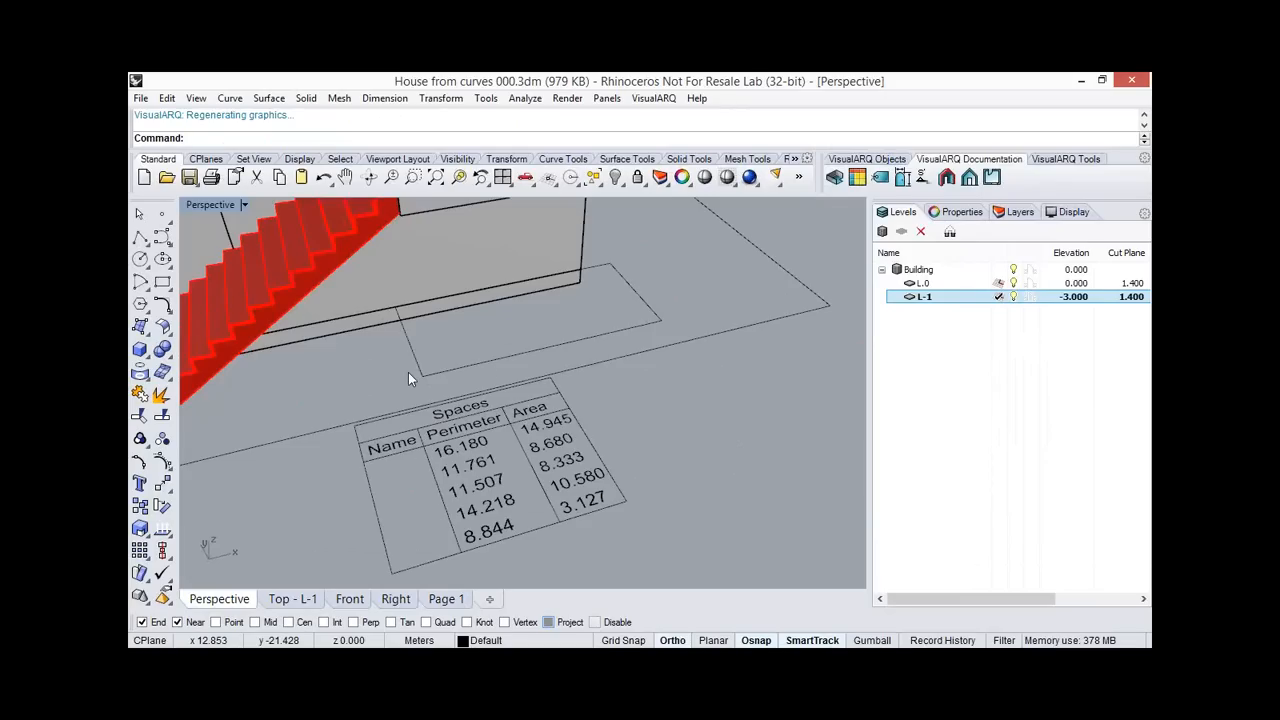
{"action": "scroll", "coordinate": [485, 470], "scroll_direction": "down", "scroll_amount": 5}
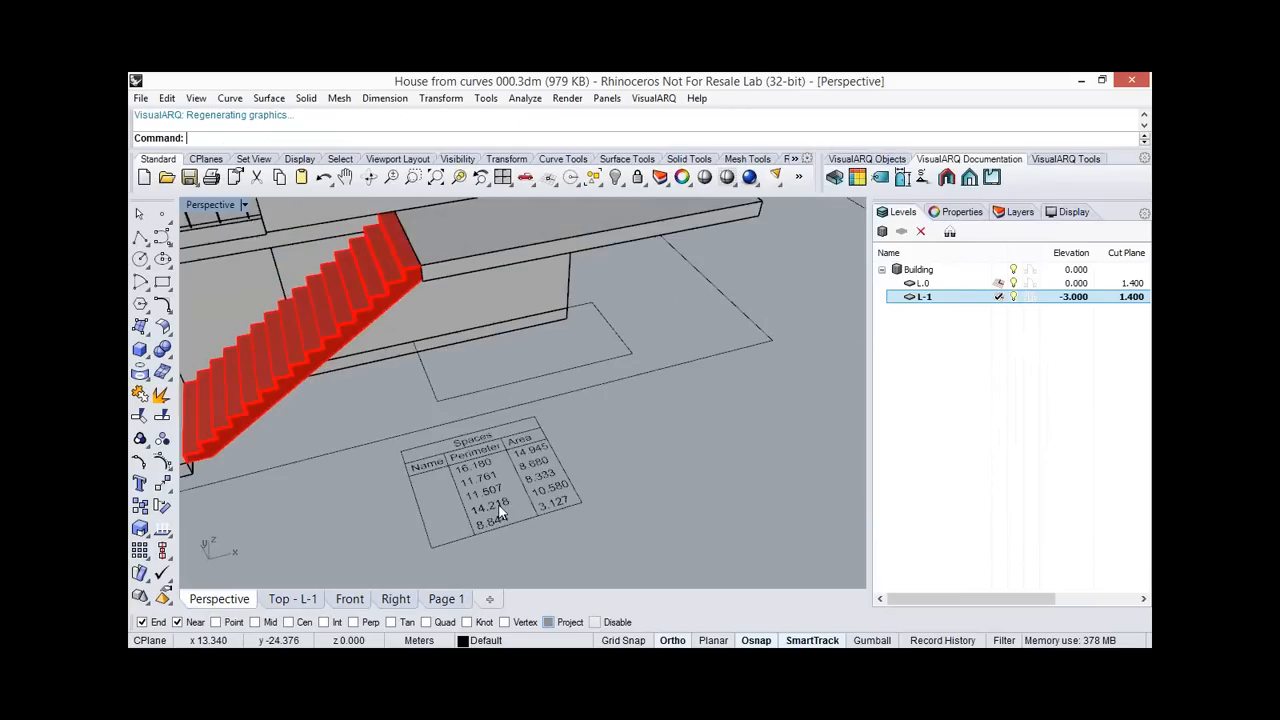
{"action": "scroll", "coordinate": [498, 463], "scroll_direction": "up", "scroll_amount": 3}
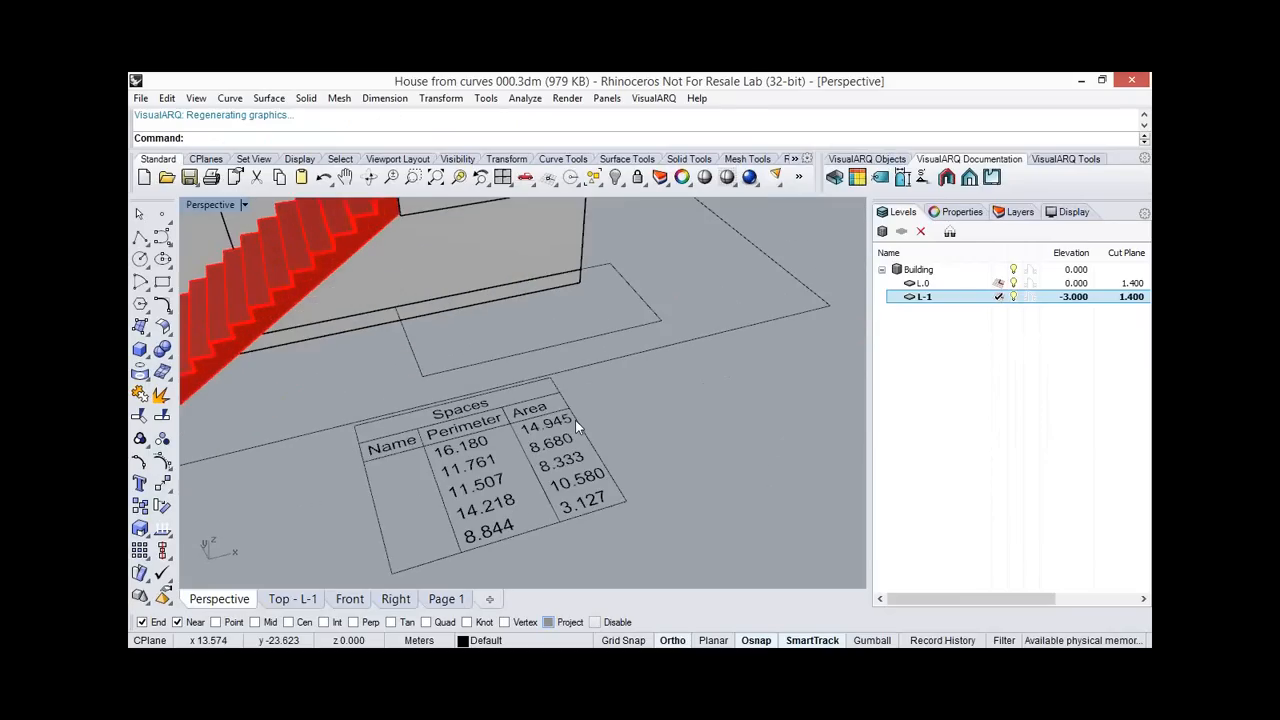
{"action": "scroll", "coordinate": [575, 422], "scroll_direction": "down", "scroll_amount": 1}
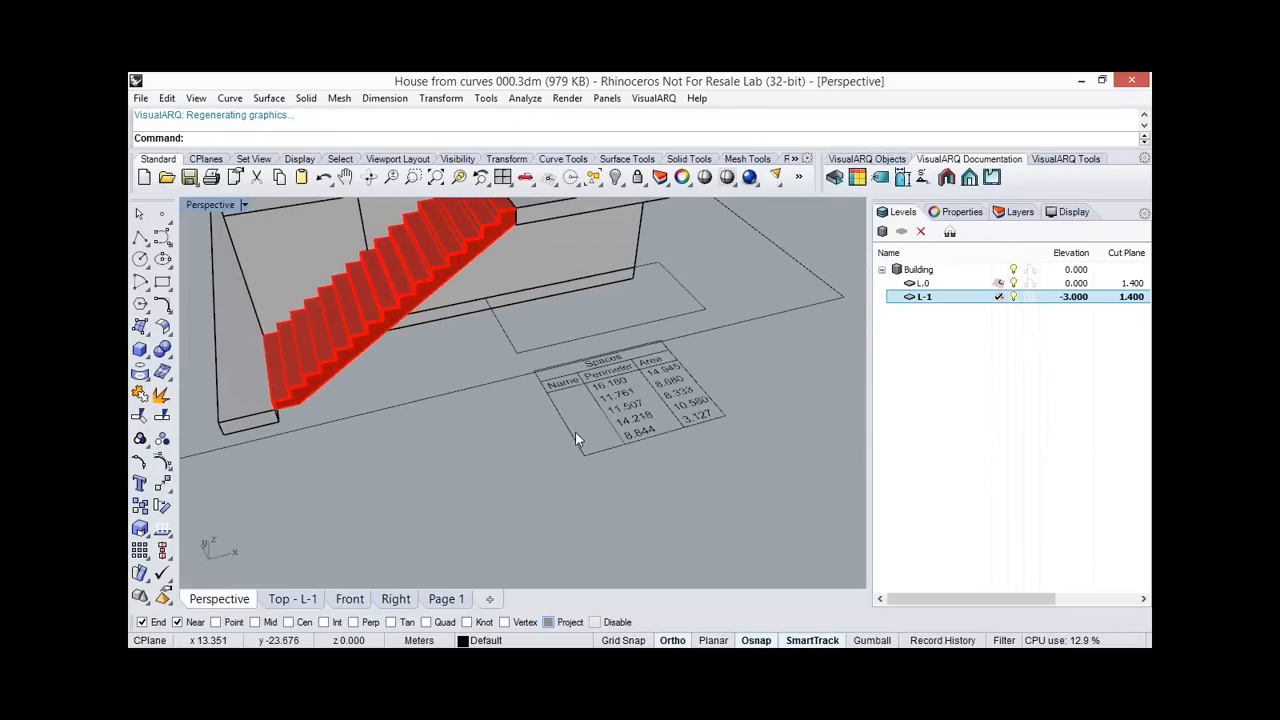
{"action": "scroll", "coordinate": [575, 434], "scroll_direction": "down", "scroll_amount": 6}
Insert a table with the Openings style covering all doors and windows of the house, placed beside the spaces table.
{"action": "right_click_drag", "start_coordinate": [785, 255], "coordinate": [741, 317], "text": "shift"}
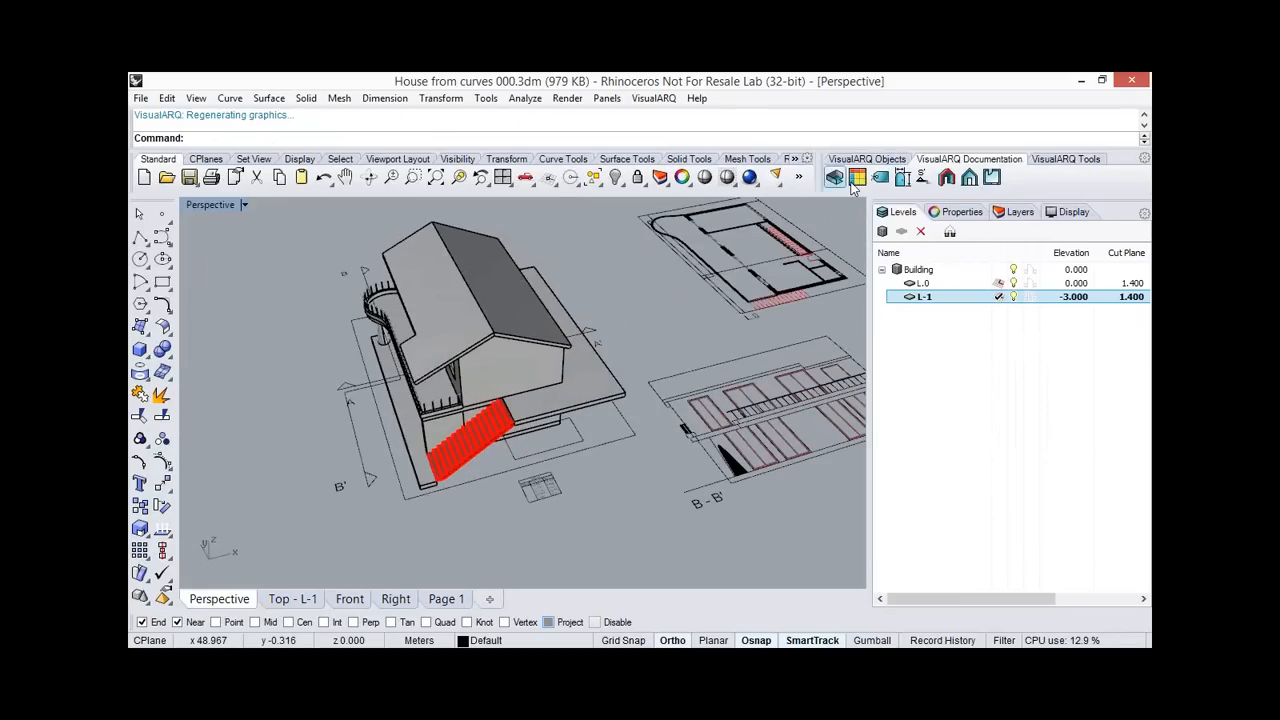
{"action": "left_click", "coordinate": [856, 178]}
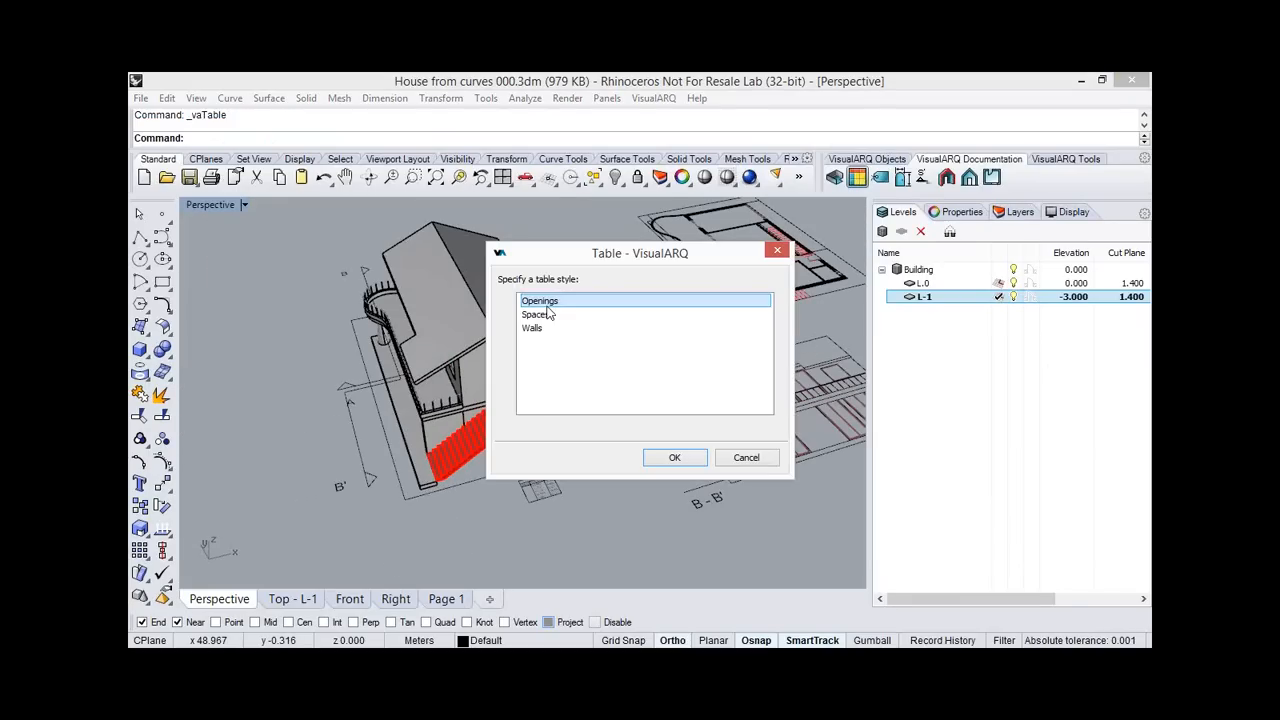
{"action": "left_click", "coordinate": [657, 459]}
{"action": "right_click_drag", "start_coordinate": [477, 344], "coordinate": [502, 342]}
{"action": "left_click_drag", "start_coordinate": [314, 234], "coordinate": [645, 498]}
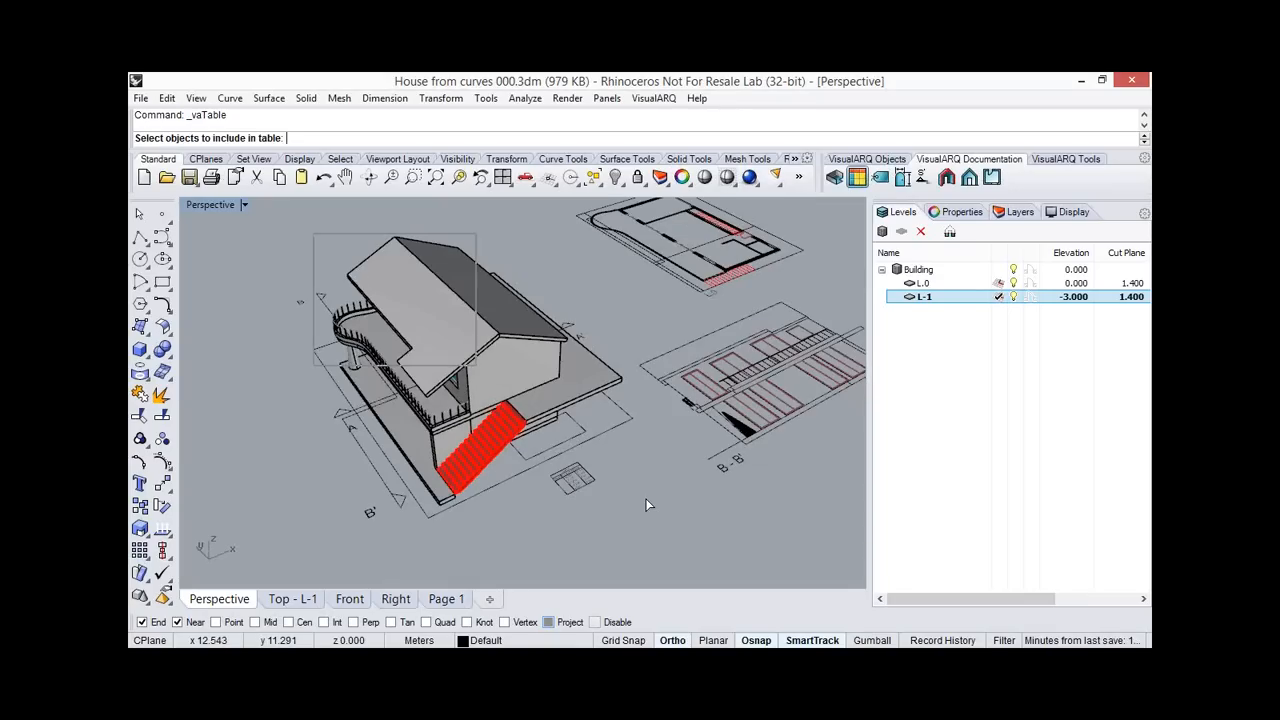
{"action": "right_click_drag", "start_coordinate": [596, 402], "coordinate": [556, 423]}
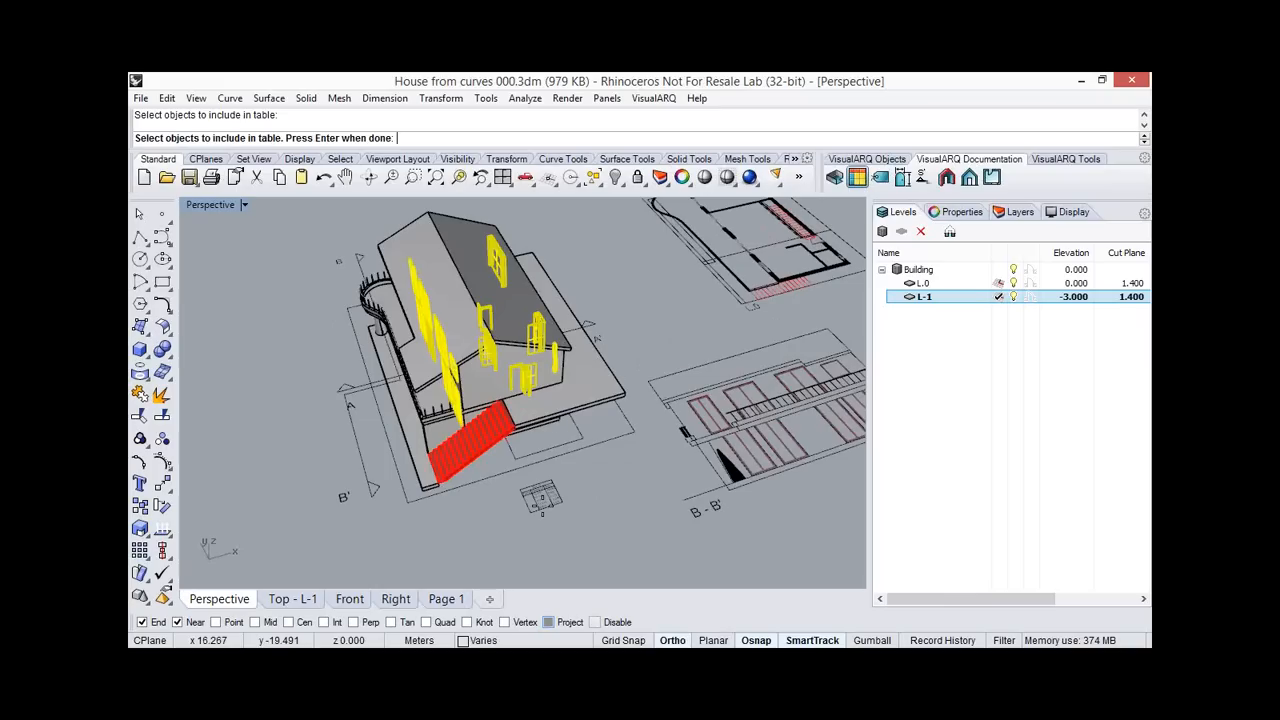
{"action": "key", "text": "Return"}
{"action": "scroll", "coordinate": [673, 466], "scroll_direction": "up", "scroll_amount": 3}
{"action": "left_click", "coordinate": [673, 466]}
{"action": "scroll", "coordinate": [673, 466], "scroll_direction": "up", "scroll_amount": 5}
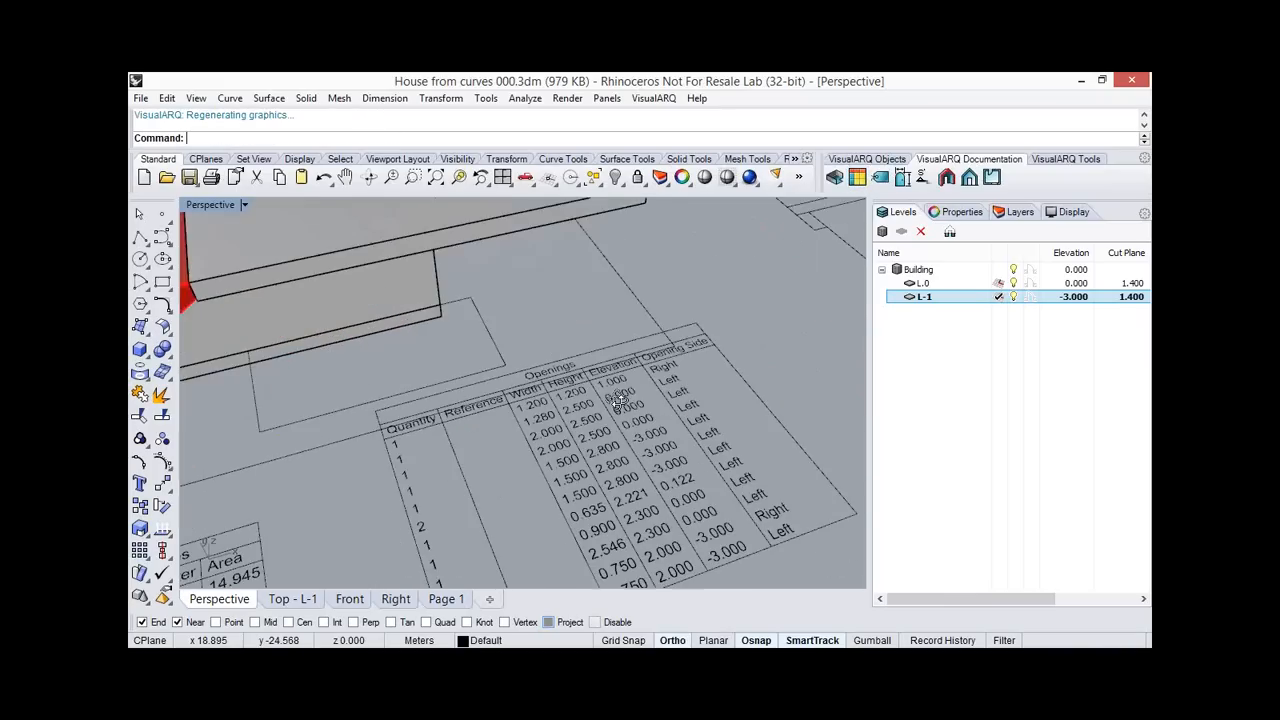
{"action": "scroll", "coordinate": [550, 417], "scroll_direction": "down", "scroll_amount": 2}
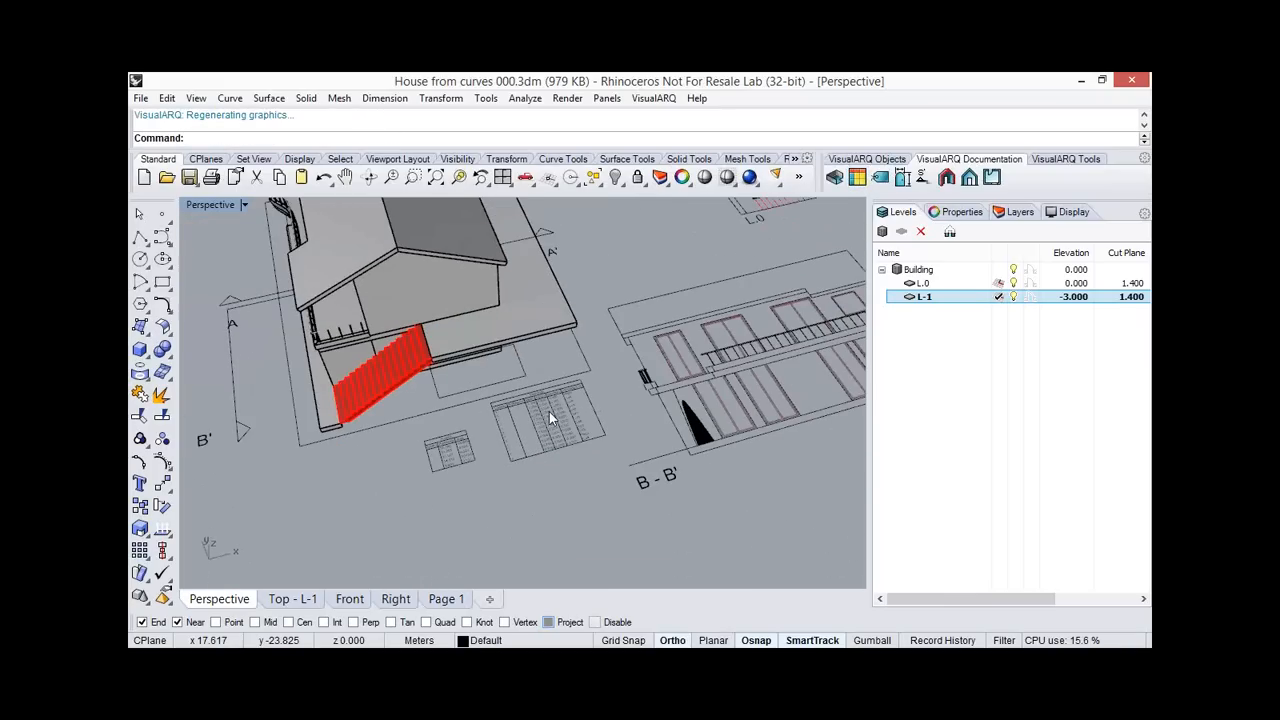
{"action": "scroll", "coordinate": [575, 378], "scroll_direction": "down", "scroll_amount": 2}
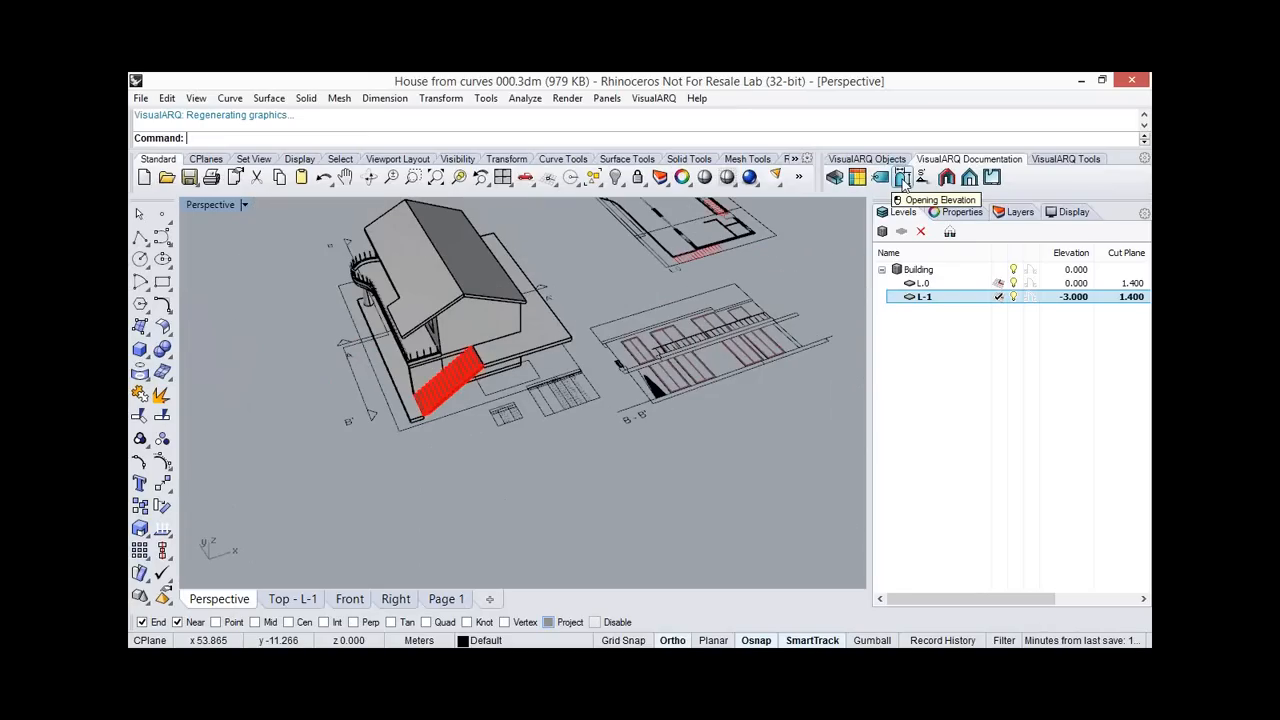
Generate opening elevations for all doors and windows of the house, laid out in front of the two tables.
{"action": "left_click", "coordinate": [903, 178]}
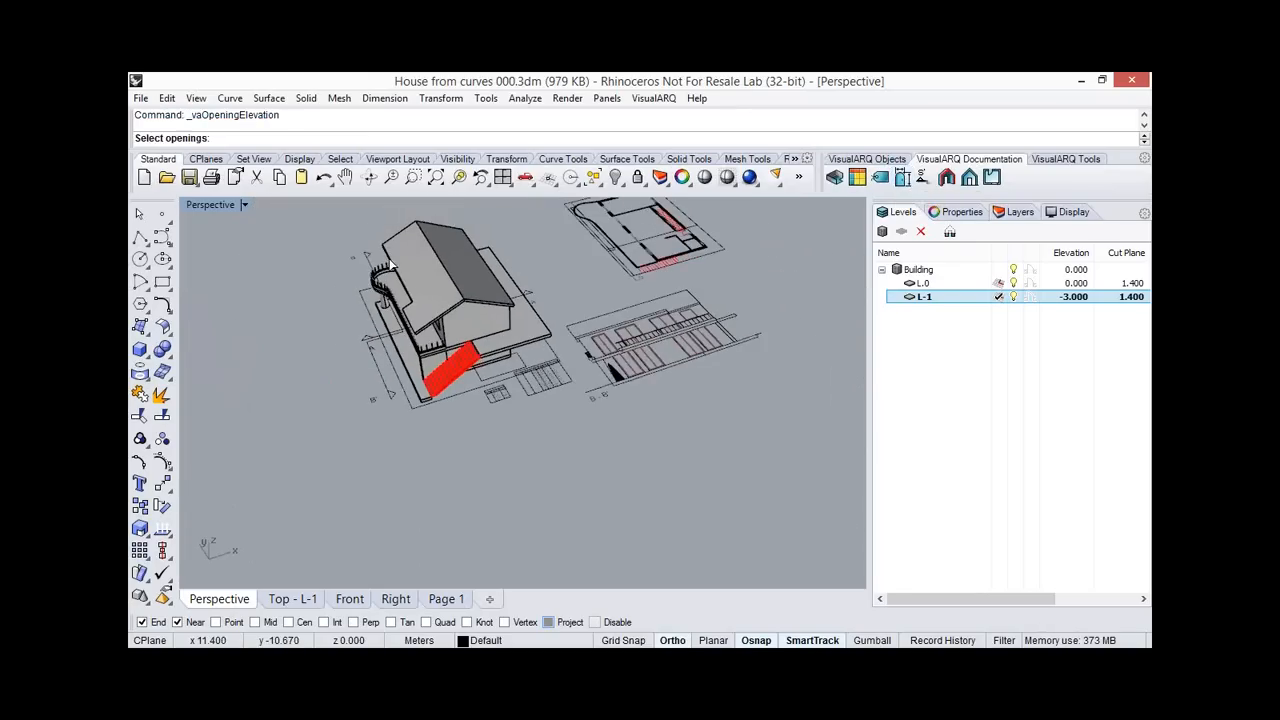
{"action": "left_click_drag", "start_coordinate": [568, 398], "coordinate": [326, 265]}
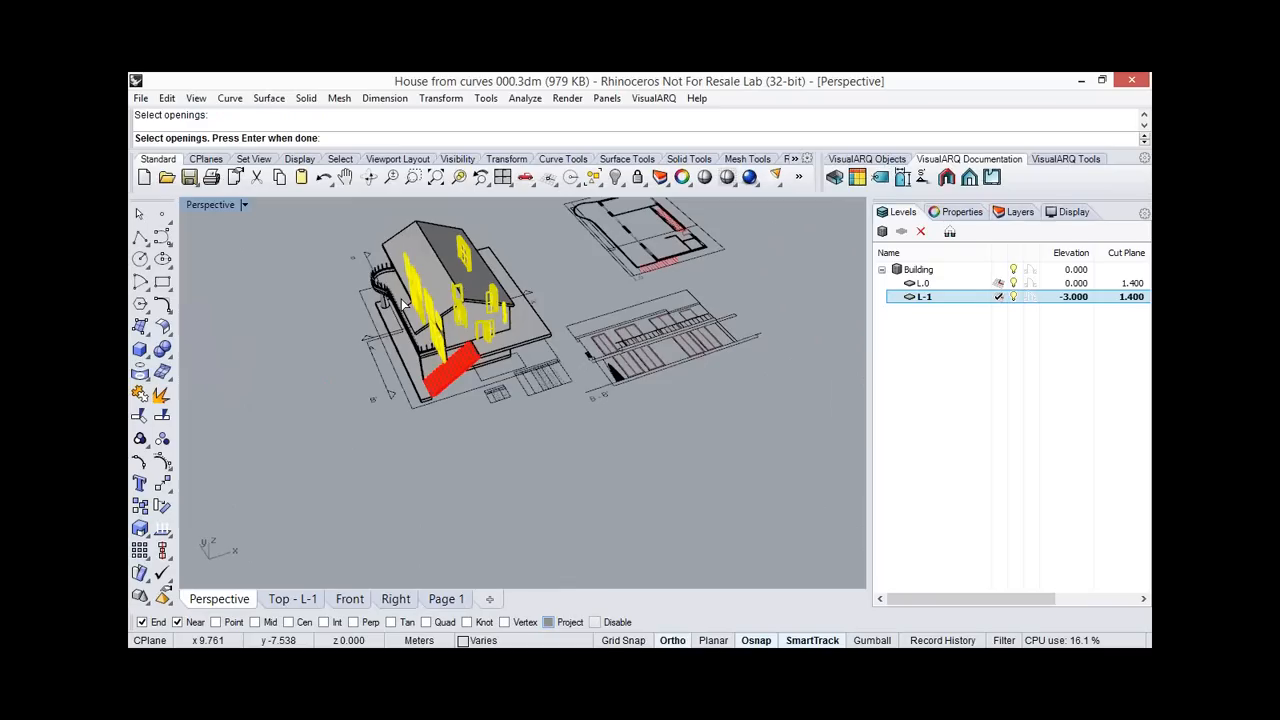
{"action": "right_click_drag", "start_coordinate": [485, 452], "coordinate": [465, 492]}
{"action": "right_click", "coordinate": [465, 492]}
{"action": "left_click", "coordinate": [465, 493]}
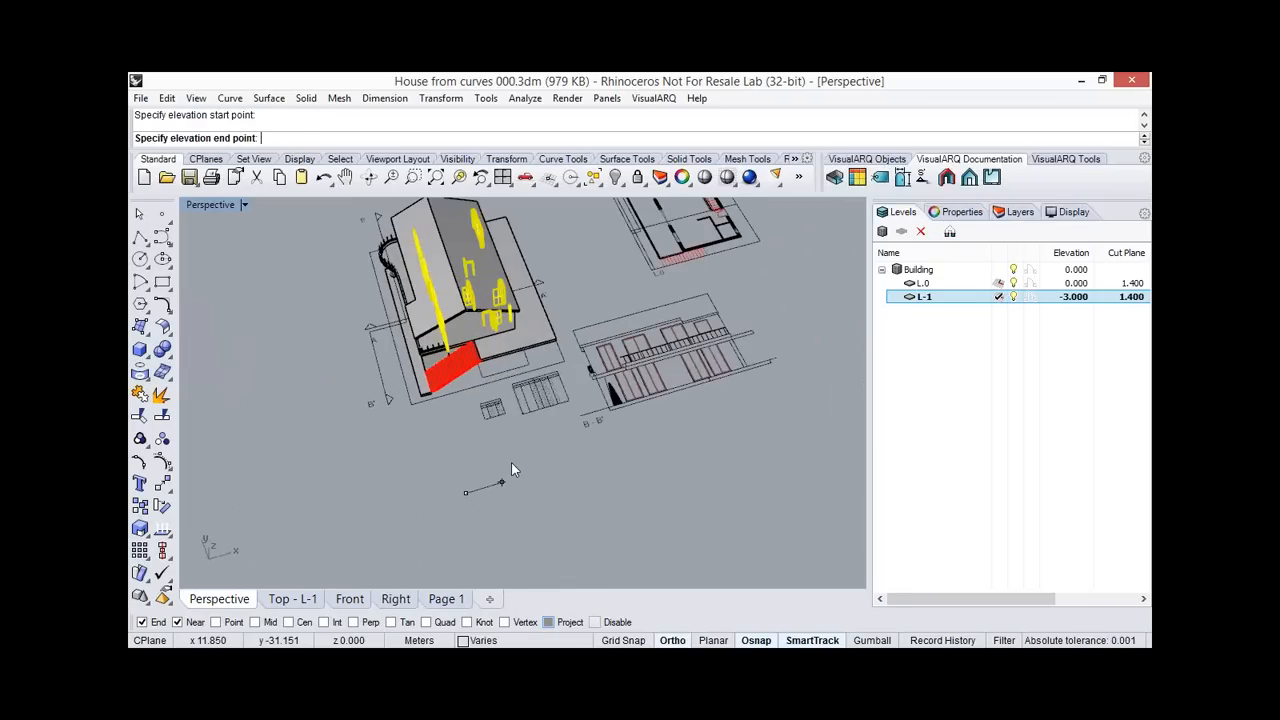
{"action": "left_click", "coordinate": [511, 462]}
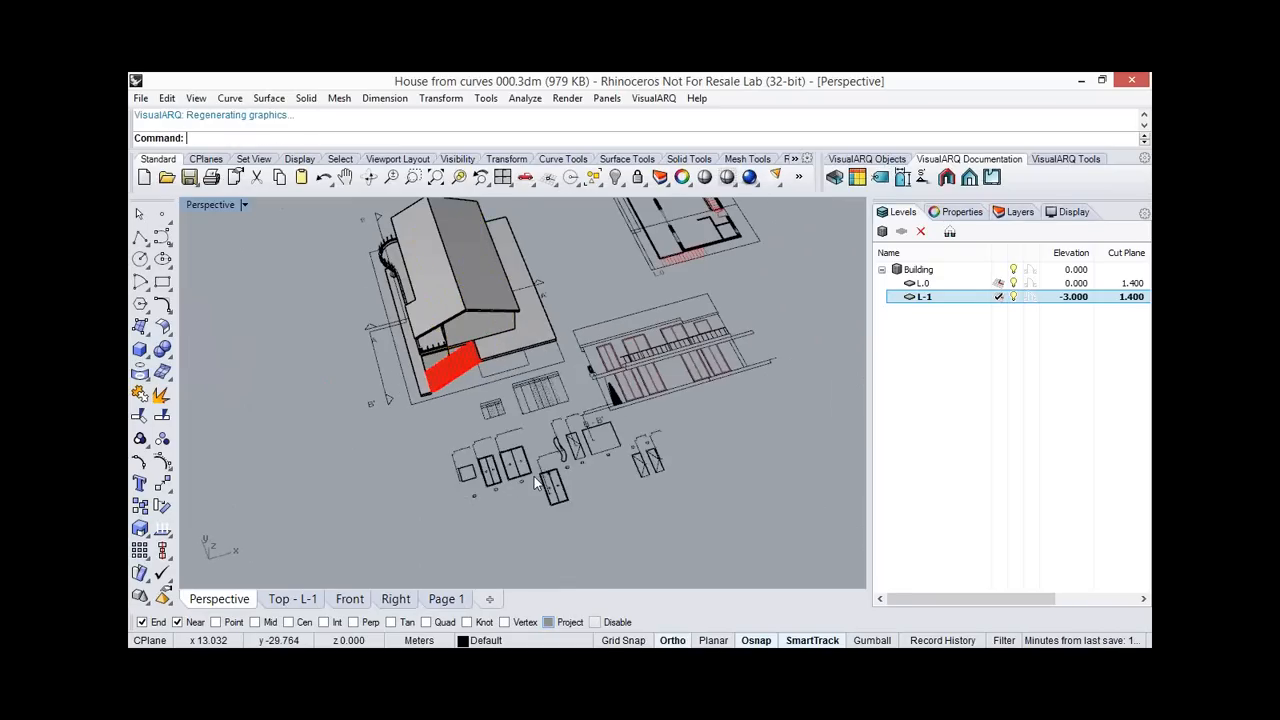
{"action": "right_click_drag", "start_coordinate": [285, 578], "coordinate": [325, 569]}
Show the opening elevations in the top plan view with level L.0 as the active level.
{"action": "left_click", "coordinate": [292, 598]}
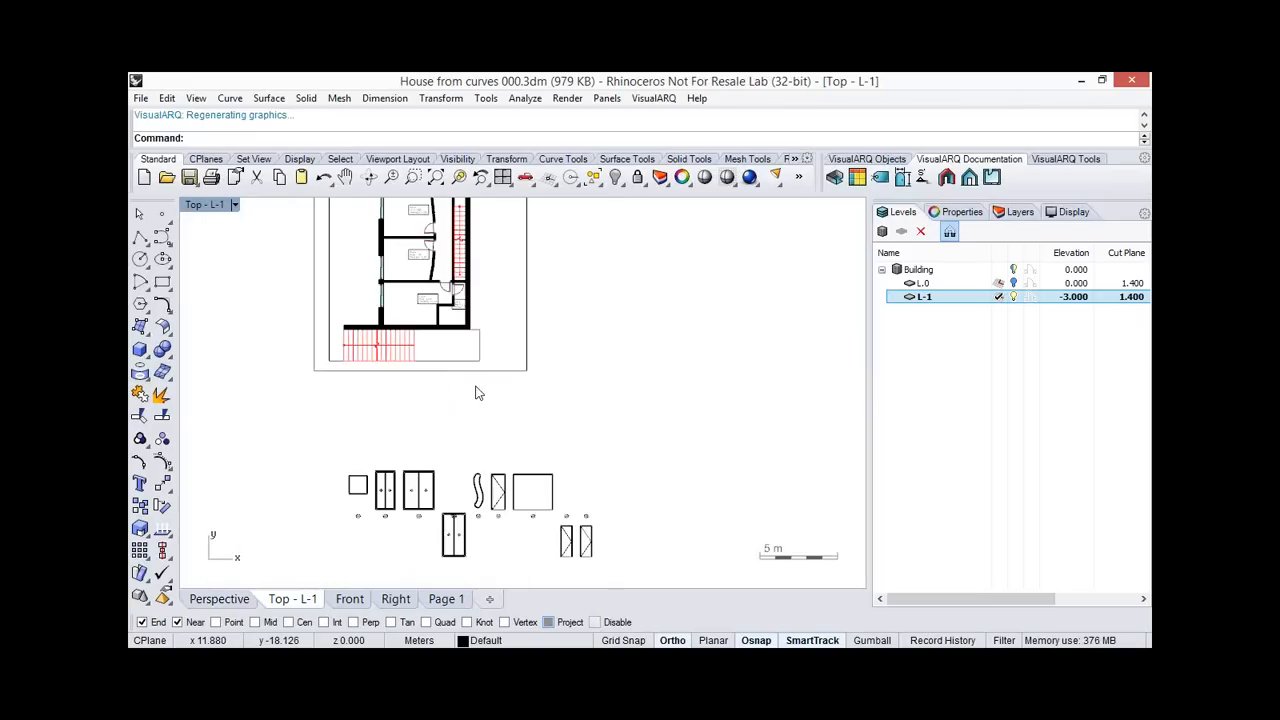
{"action": "scroll", "coordinate": [460, 400], "scroll_direction": "up", "scroll_amount": 5}
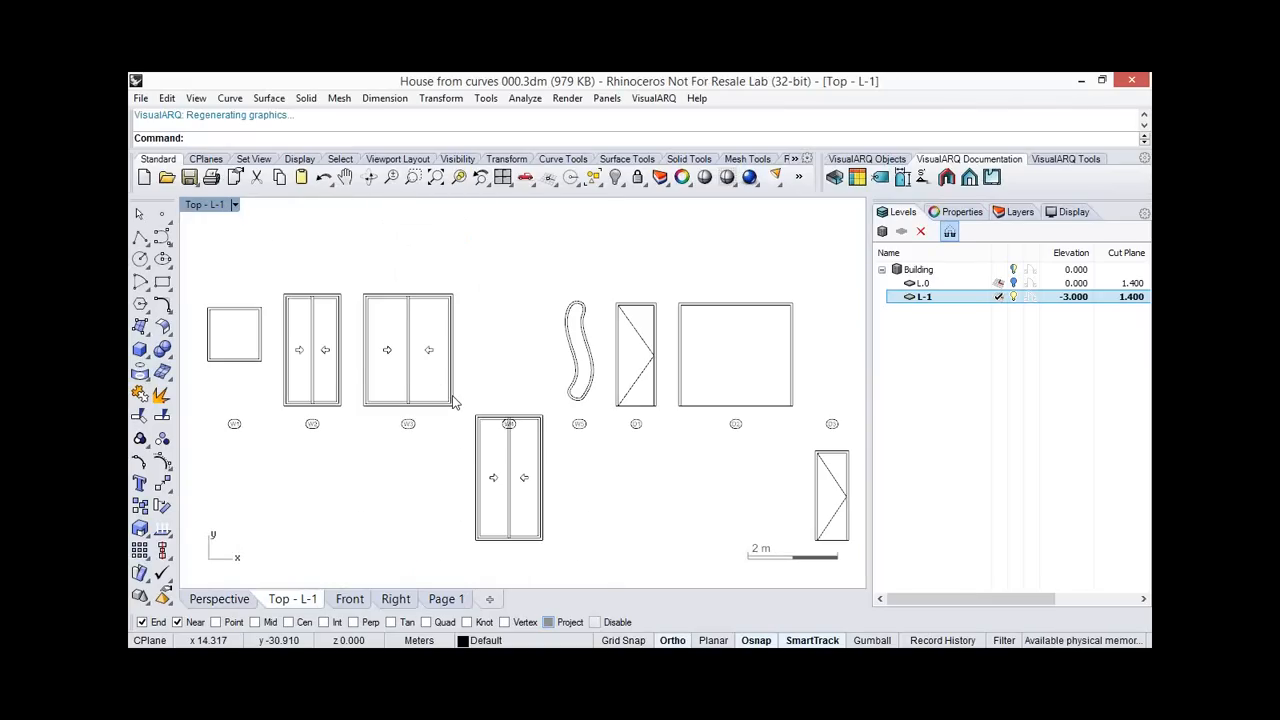
{"action": "left_click", "coordinate": [221, 599]}
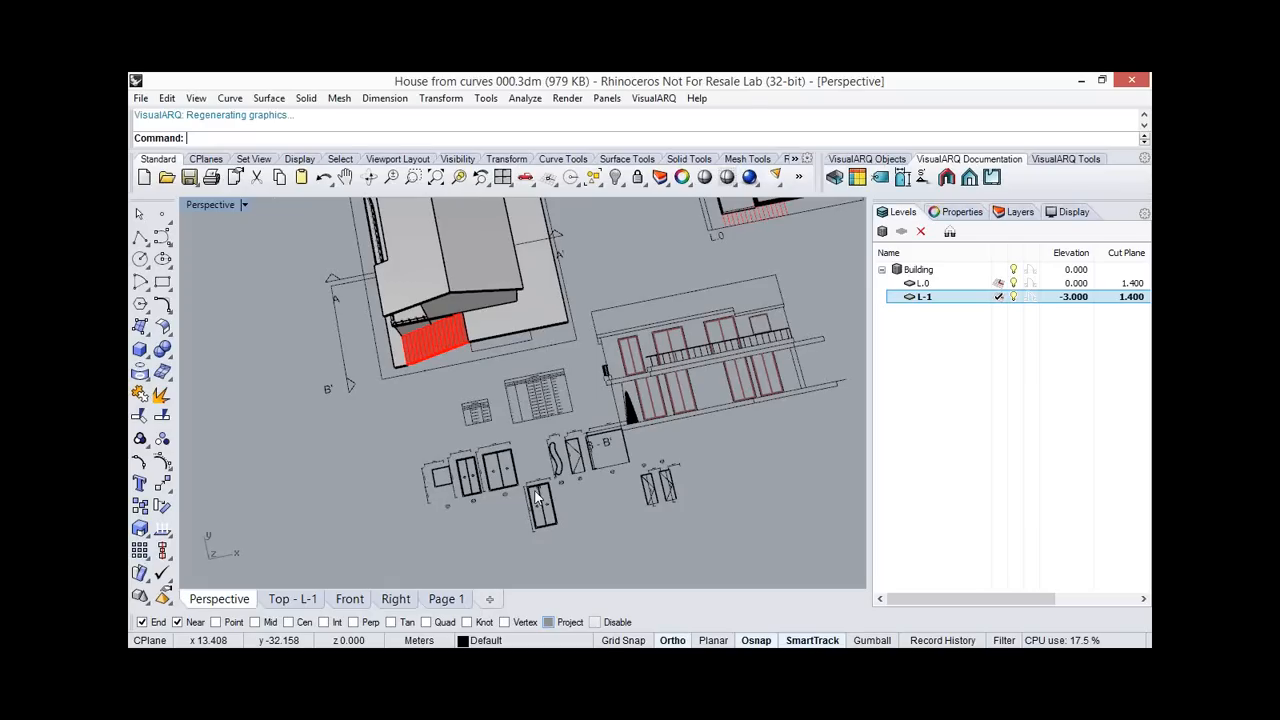
{"action": "left_click", "coordinate": [298, 599]}
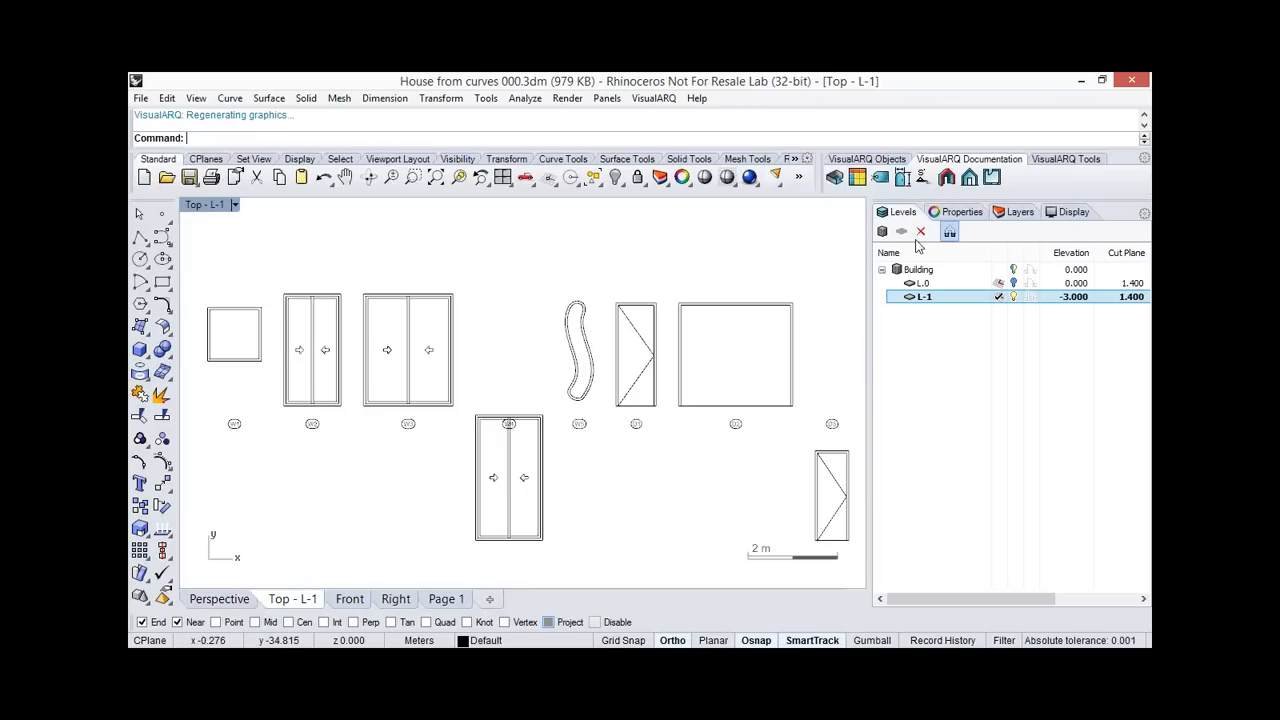
{"action": "left_click", "coordinate": [956, 285]}
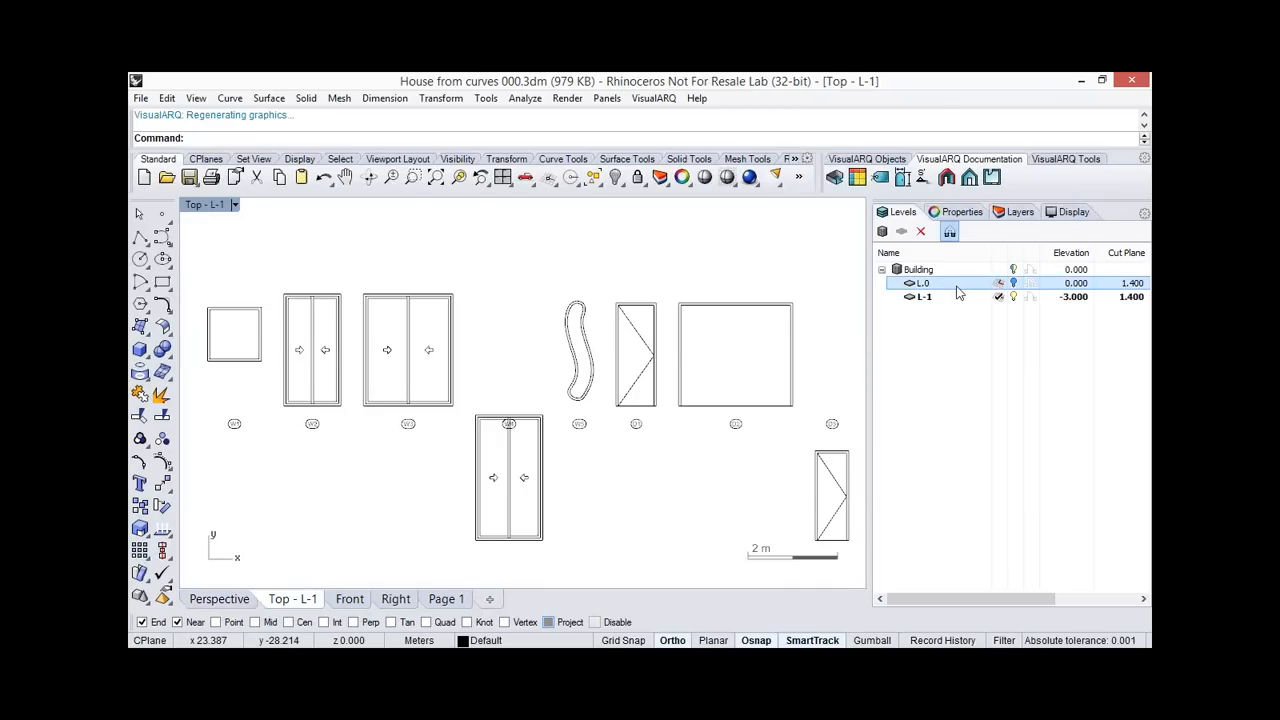
{"action": "double_click", "coordinate": [956, 286]}
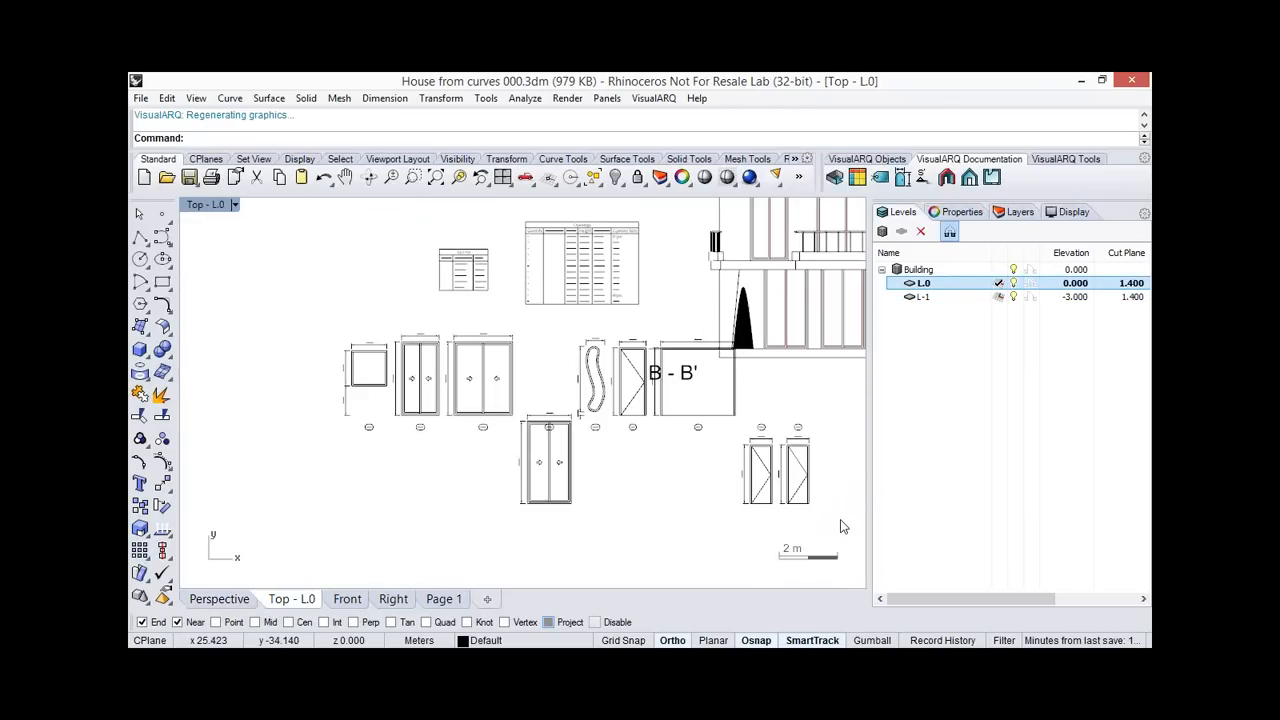
Move all the opening elevations straight down, clear of the B - B' section title.
{"action": "left_click_drag", "start_coordinate": [842, 522], "coordinate": [336, 381]}
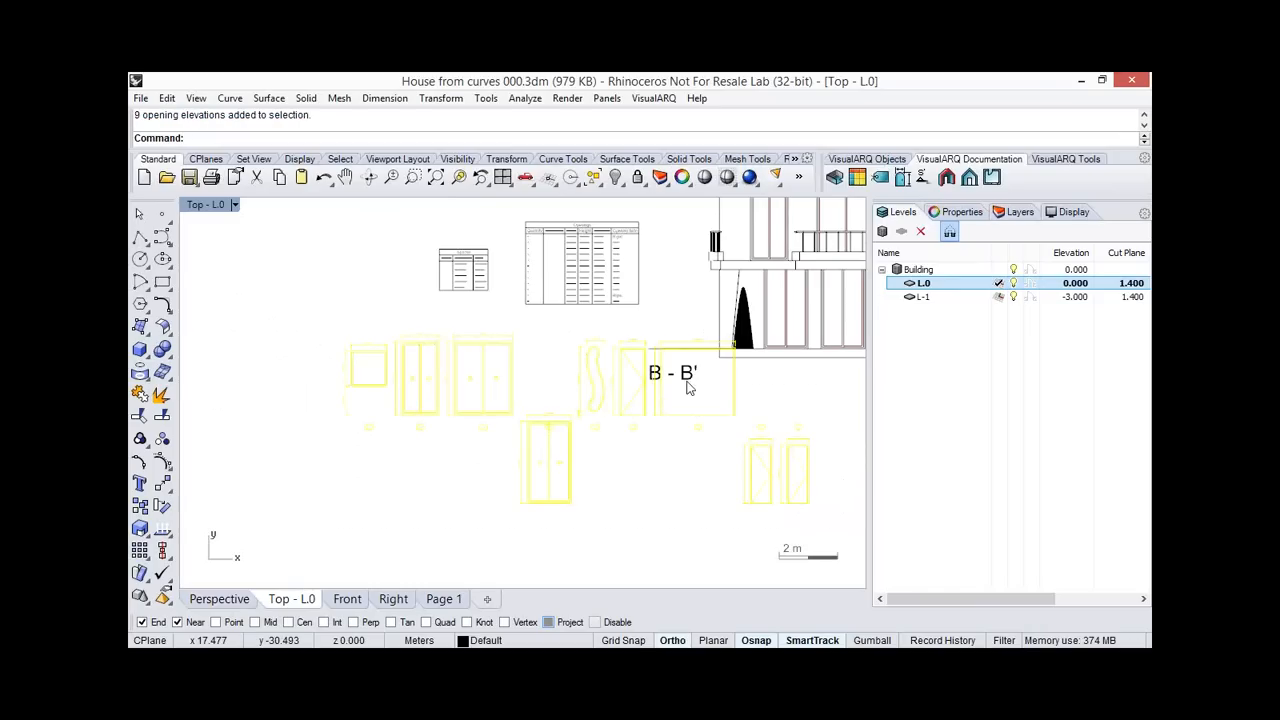
{"action": "left_click_drag", "start_coordinate": [668, 393], "coordinate": [668, 457]}
{"action": "right_click_drag", "start_coordinate": [656, 399], "coordinate": [645, 394]}
{"action": "scroll", "coordinate": [594, 363], "scroll_direction": "up", "scroll_amount": 4}
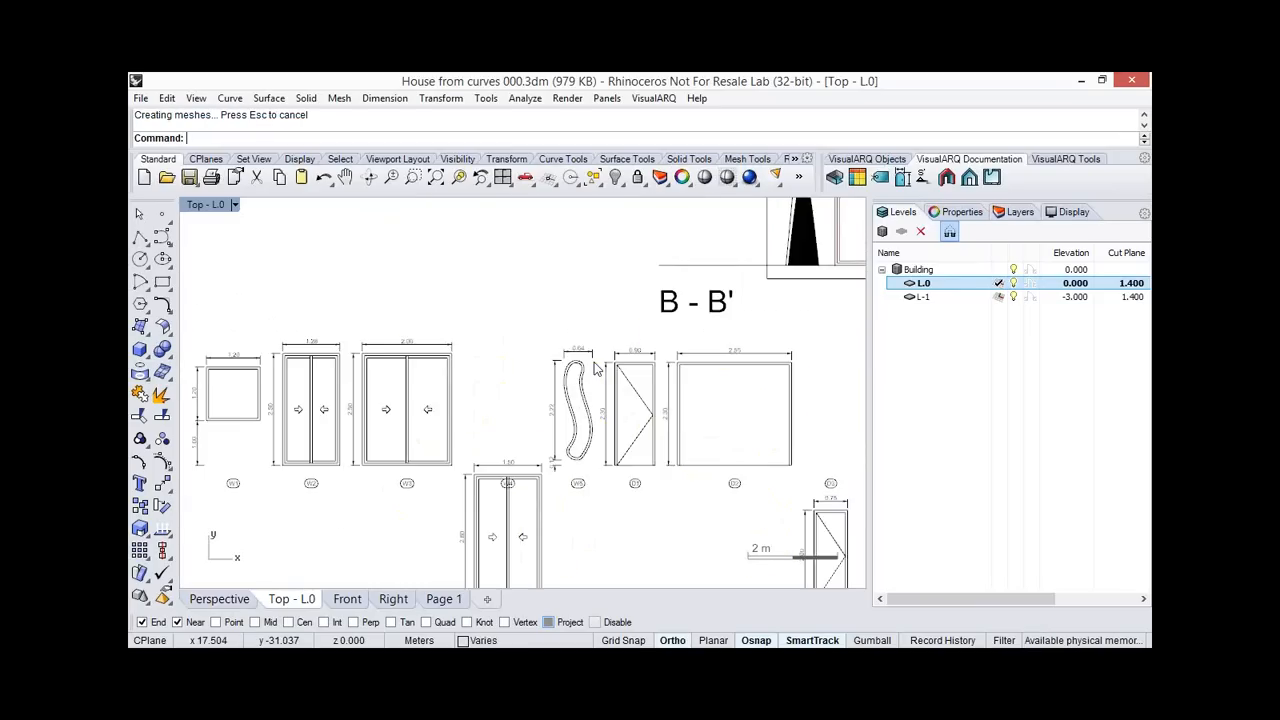
{"action": "scroll", "coordinate": [596, 369], "scroll_direction": "up", "scroll_amount": 2}
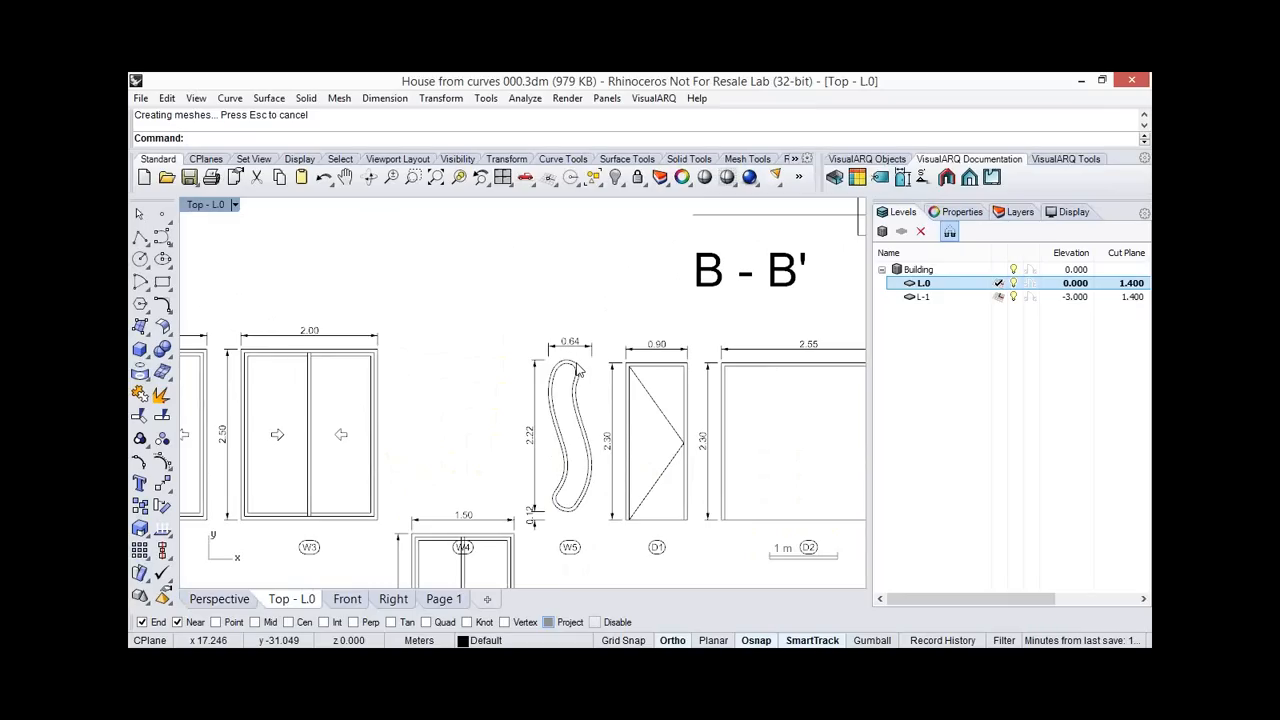
{"action": "scroll", "coordinate": [472, 390], "scroll_direction": "down", "scroll_amount": 4}
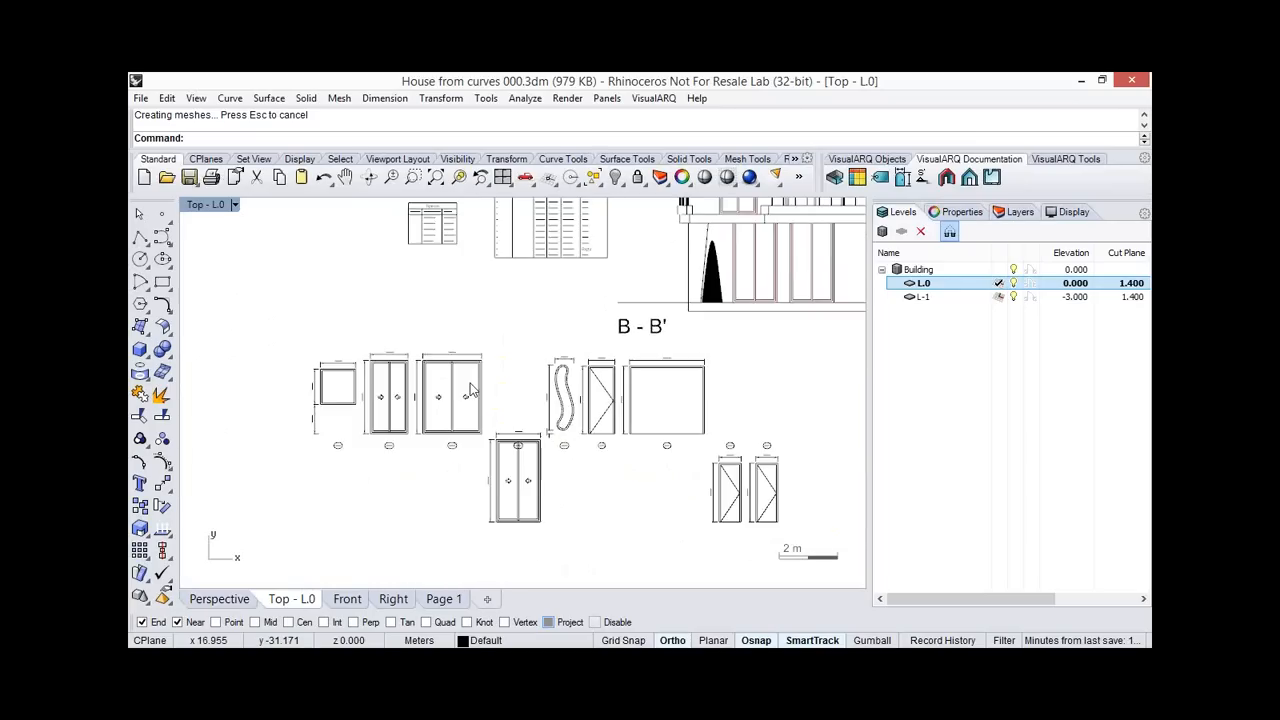
Open the Page 1 layout.
{"action": "scroll", "coordinate": [480, 400], "scroll_direction": "down", "scroll_amount": 3}
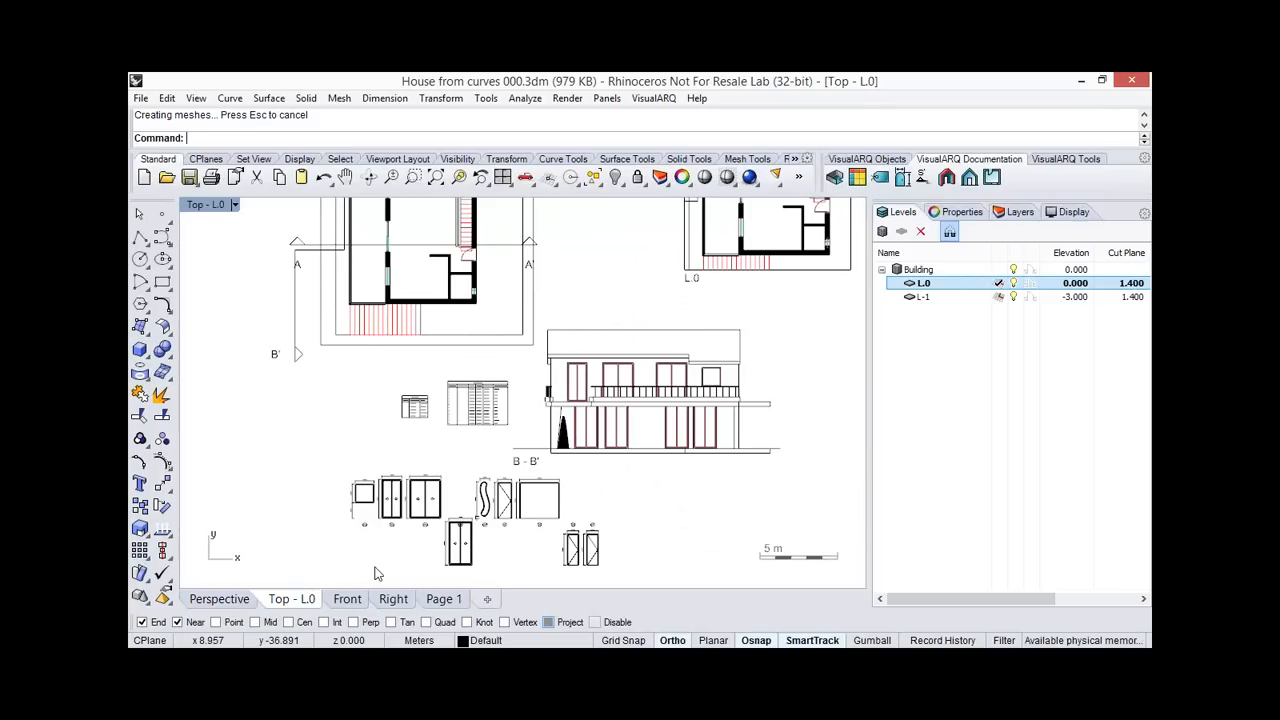
{"action": "scroll", "coordinate": [492, 434], "scroll_direction": "down", "scroll_amount": 3}
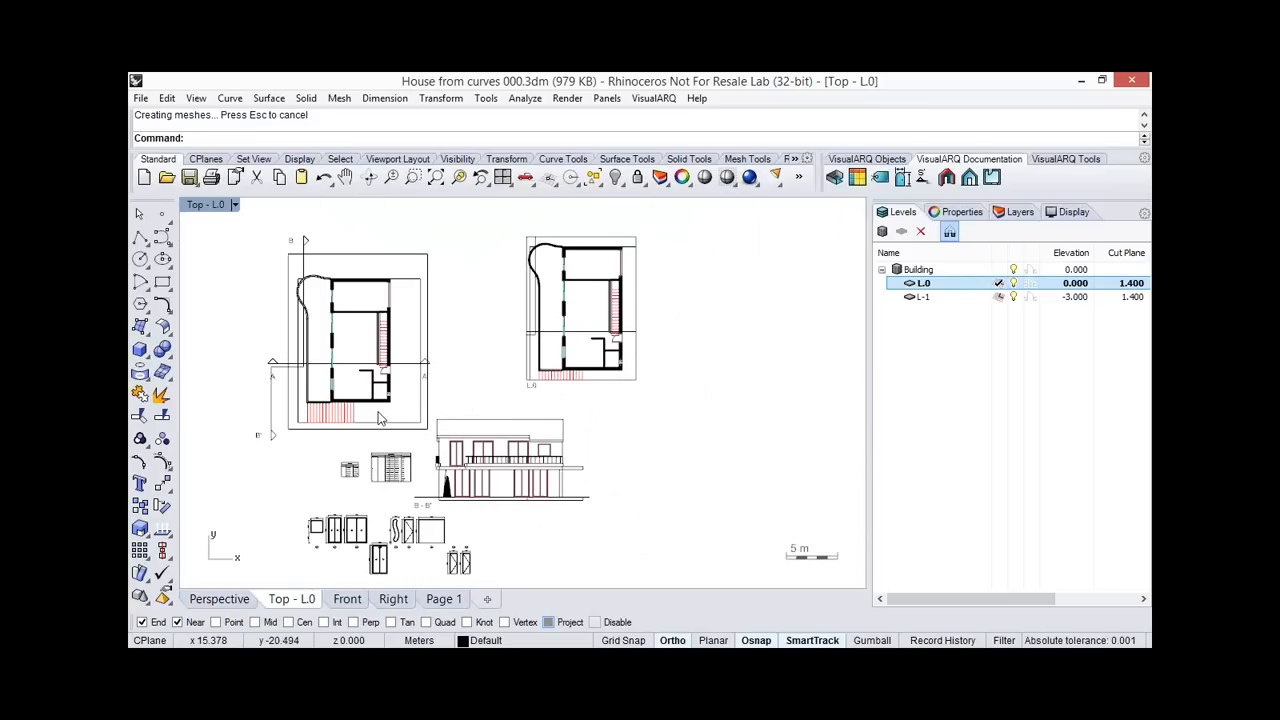
{"action": "left_click", "coordinate": [445, 599]}
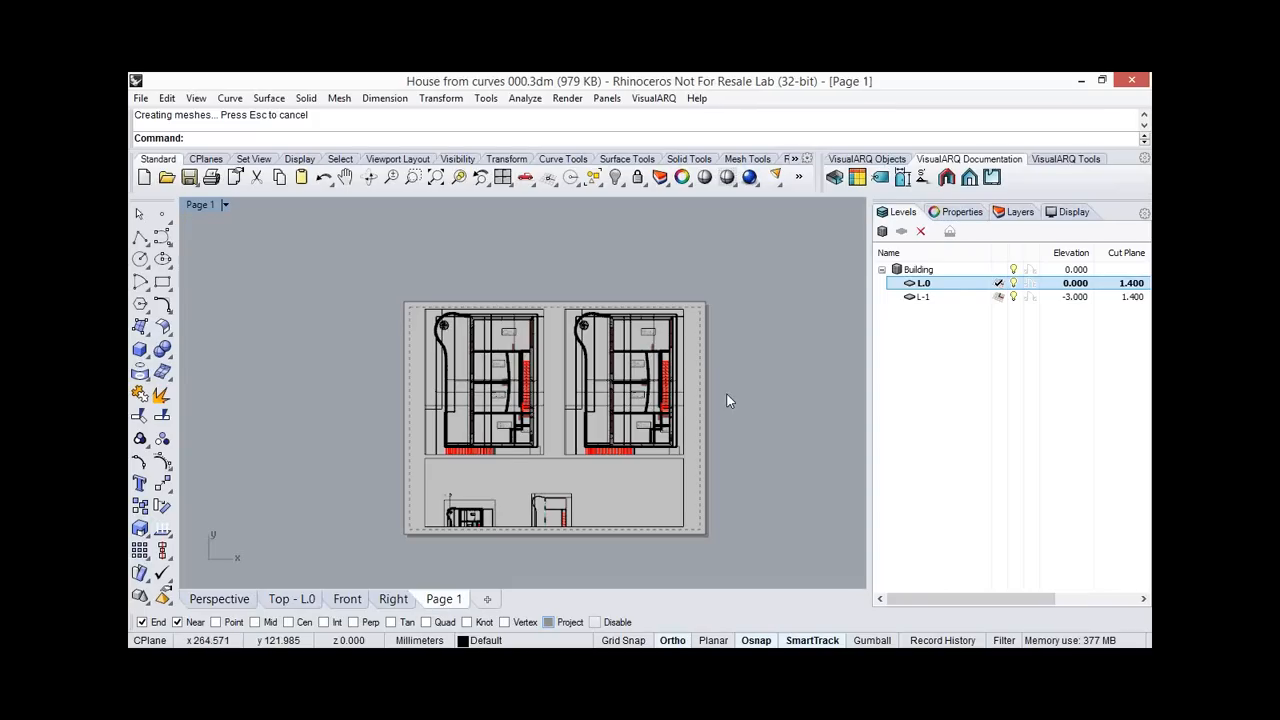
Set the upper plan detail at x-low side of the page to Hidden display and cut it at level L.0's cut plane.
{"action": "double_click", "coordinate": [432, 450]}
{"action": "left_click", "coordinate": [280, 205]}
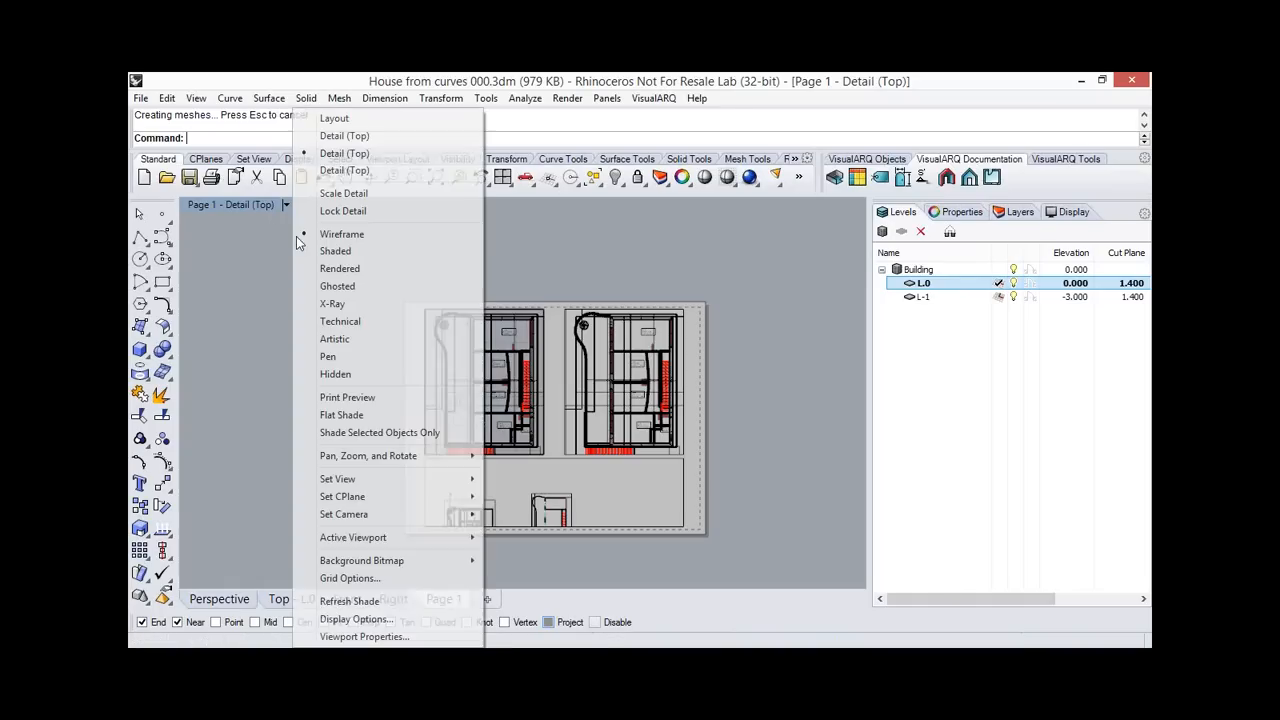
{"action": "left_click", "coordinate": [336, 373]}
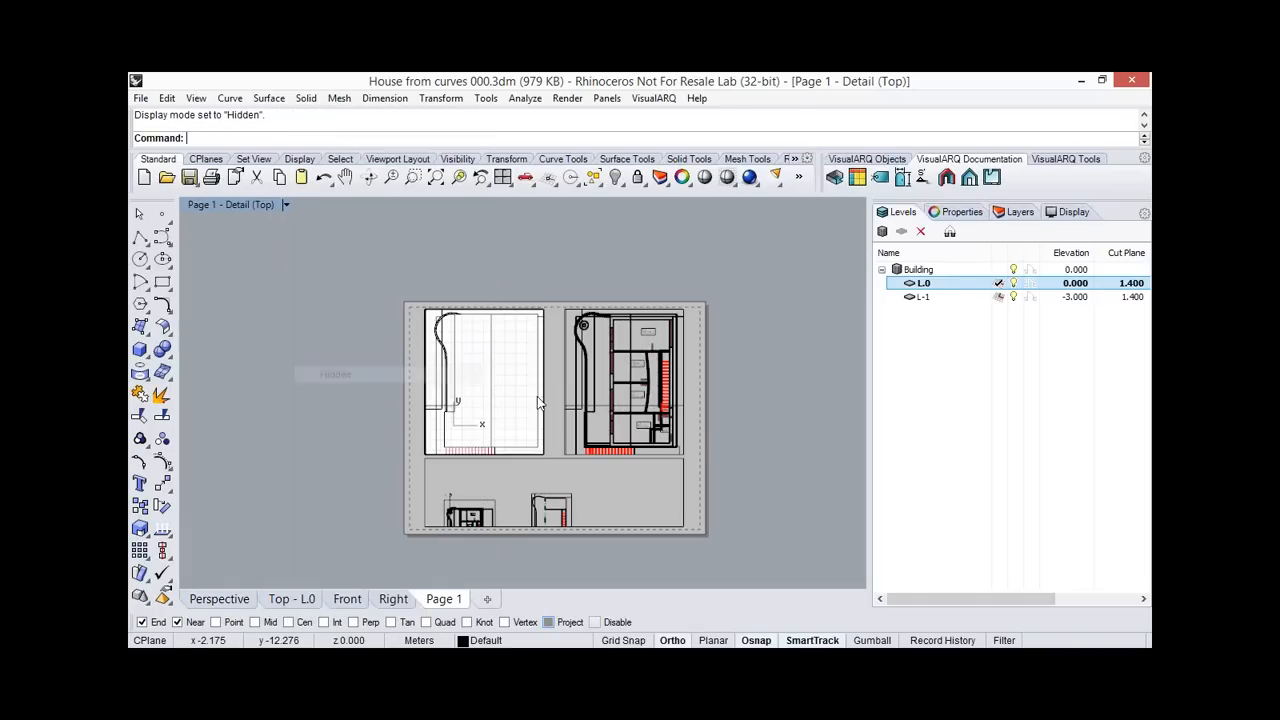
{"action": "left_click", "coordinate": [950, 233]}
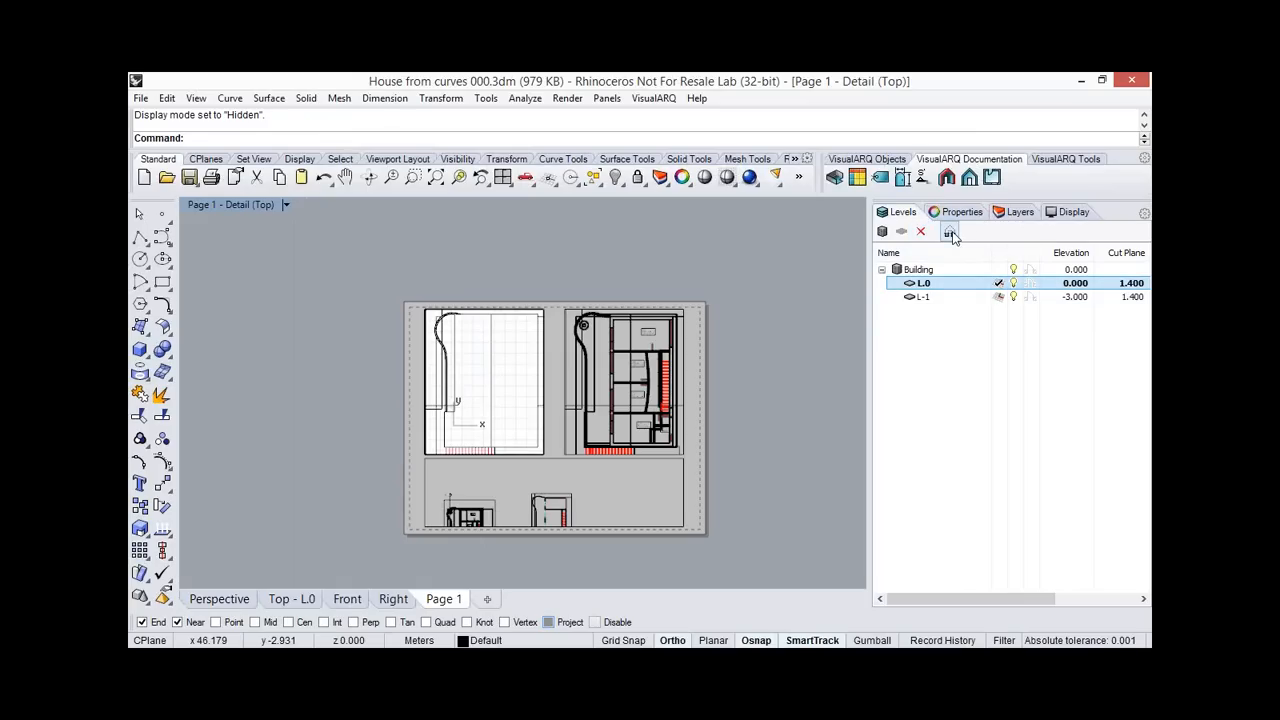
Activate the second upper plan detail and show it cut at level L-1, then return to the page layout.
{"action": "double_click", "coordinate": [601, 439]}
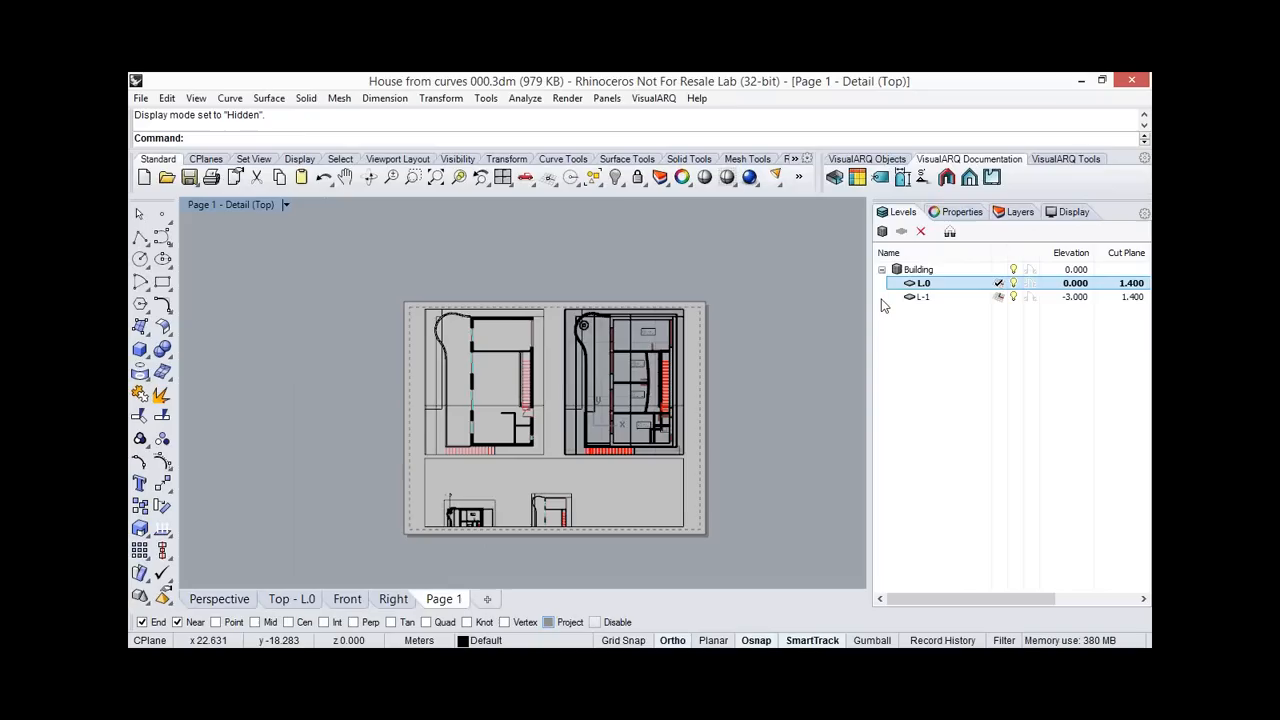
{"action": "double_click", "coordinate": [934, 298]}
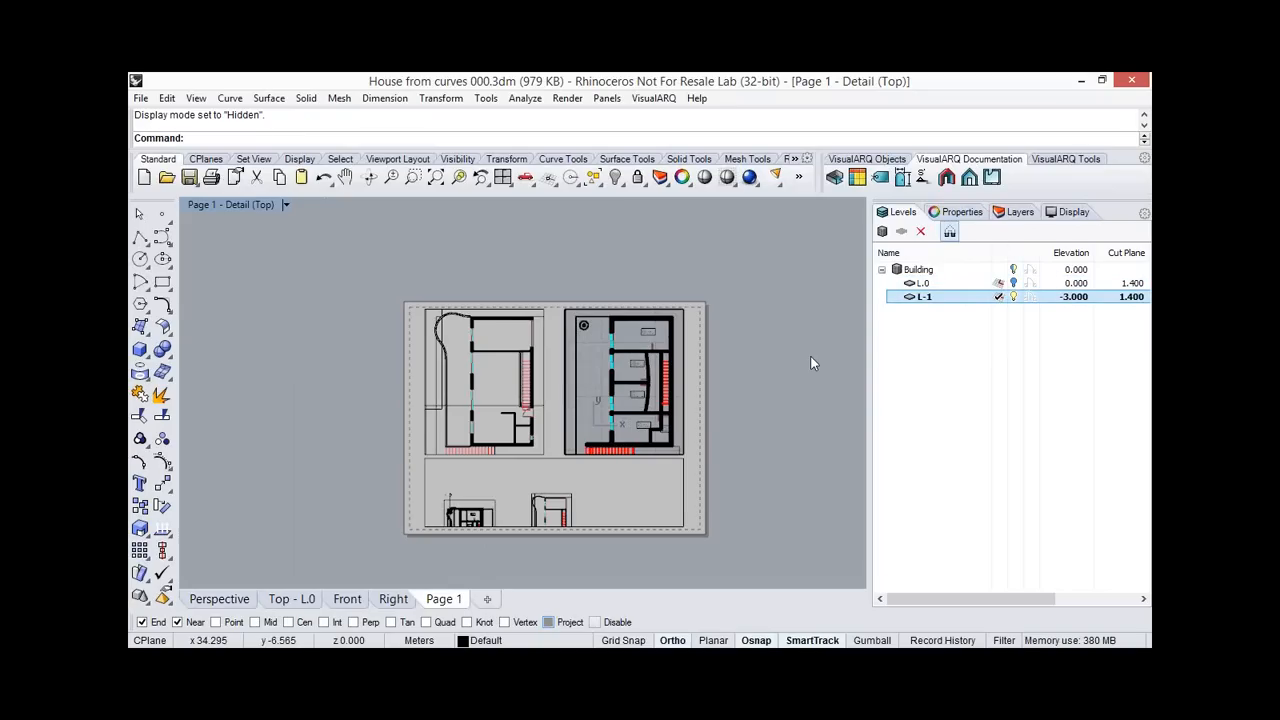
{"action": "double_click", "coordinate": [590, 416]}
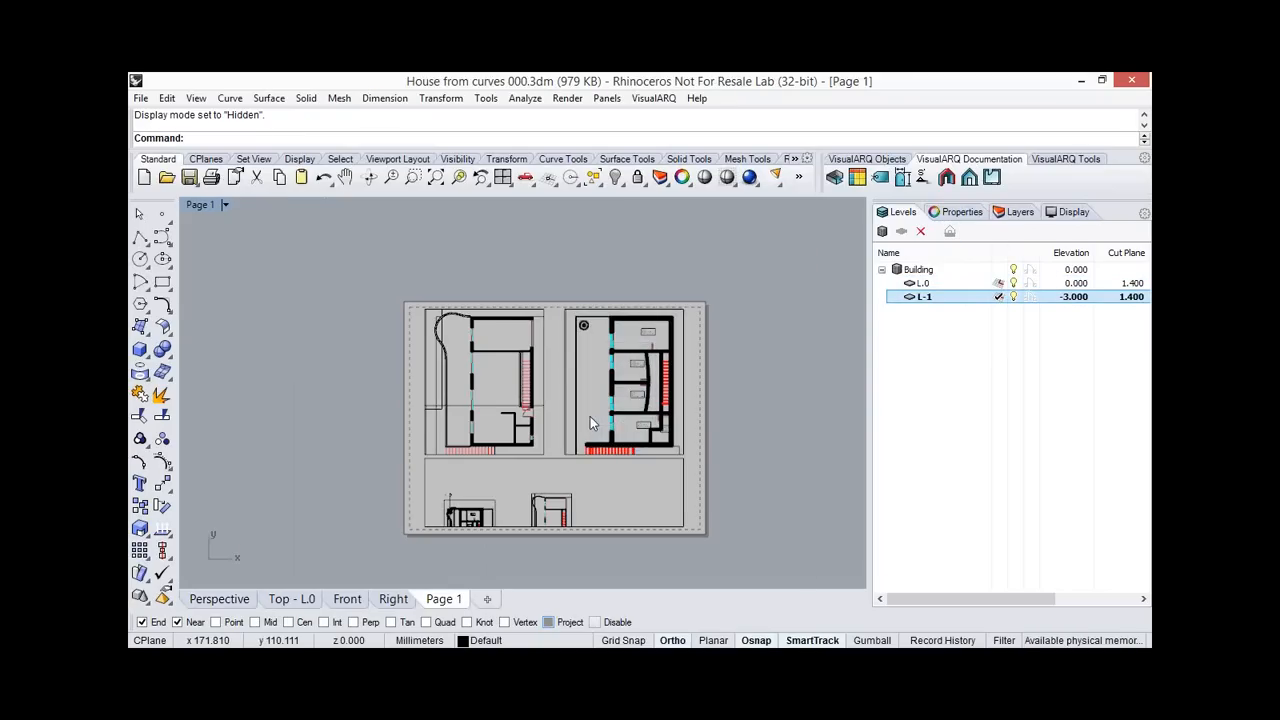
{"action": "scroll", "coordinate": [590, 416], "scroll_direction": "up", "scroll_amount": 3}
{"action": "scroll", "coordinate": [596, 406], "scroll_direction": "down", "scroll_amount": 2}
Turn the whole Building back on in the second plan detail and frame the flat L.0 plan drawing in it.
{"action": "double_click", "coordinate": [574, 319]}
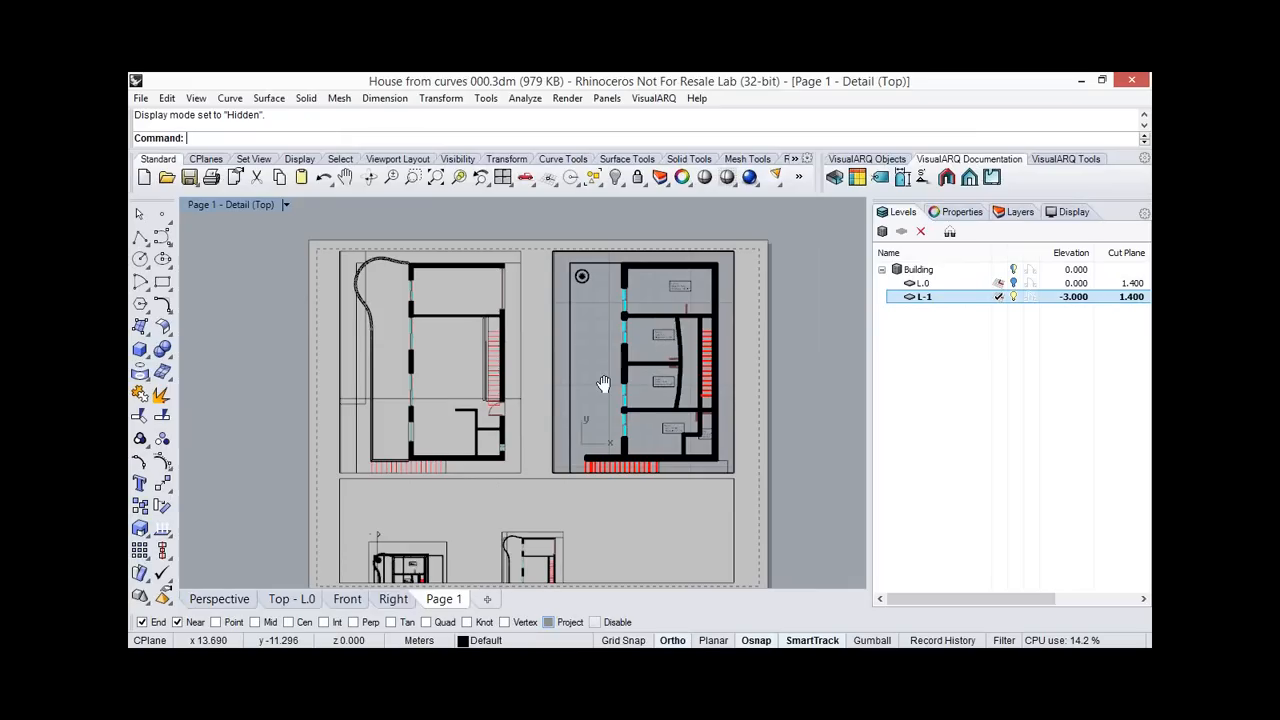
{"action": "scroll", "coordinate": [666, 364], "scroll_direction": "up", "scroll_amount": 3}
{"action": "right_click_drag", "start_coordinate": [700, 290], "coordinate": [556, 400]}
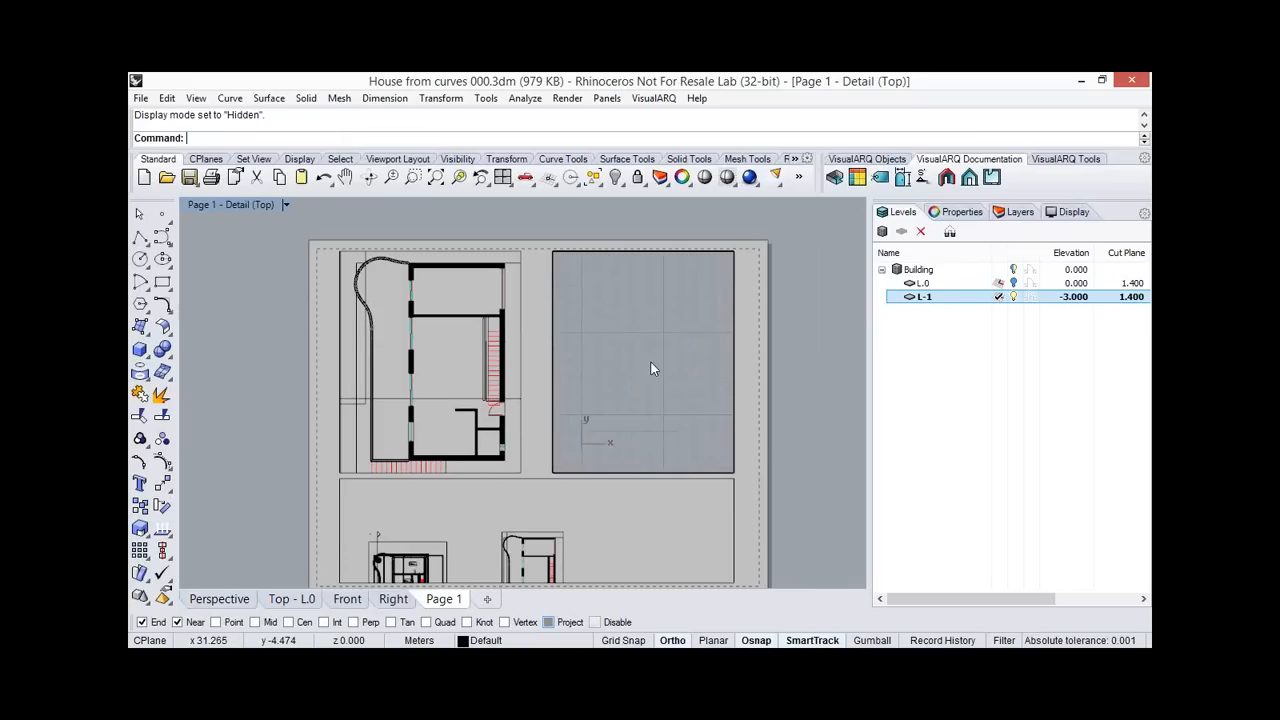
{"action": "right_click_drag", "start_coordinate": [720, 362], "coordinate": [630, 379]}
{"action": "scroll", "coordinate": [645, 364], "scroll_direction": "down", "scroll_amount": 2}
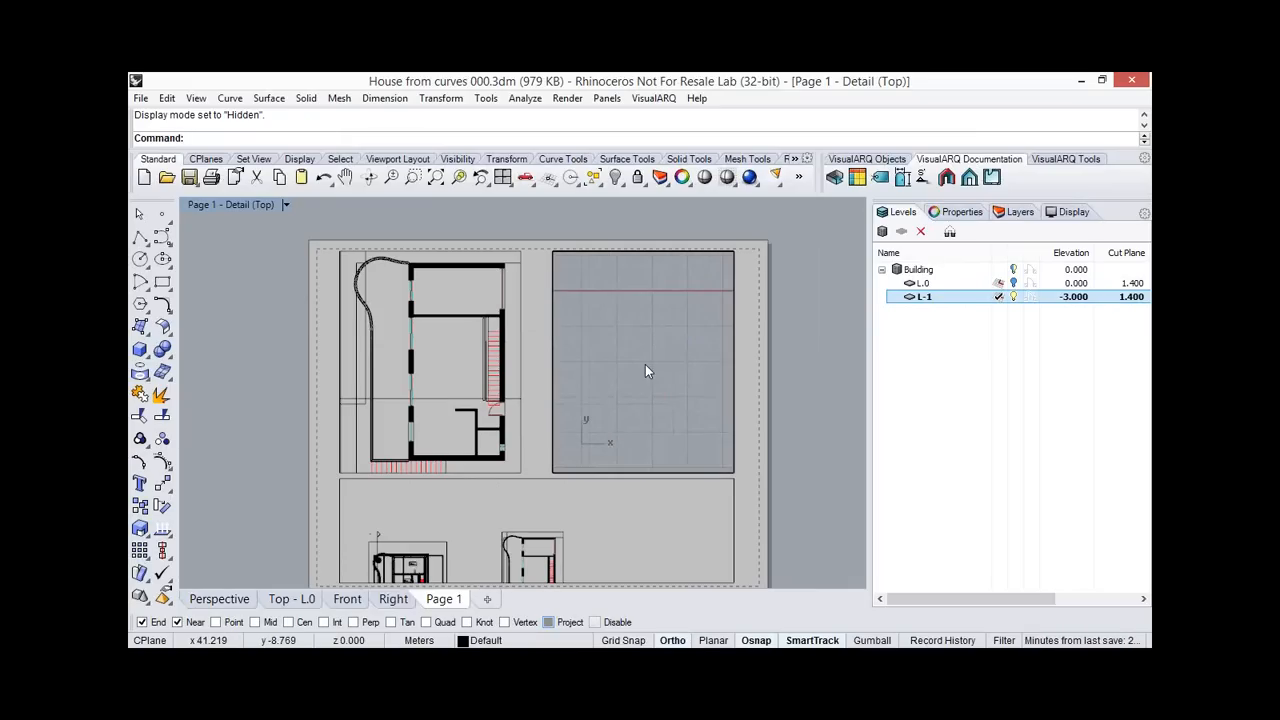
{"action": "right_click_drag", "start_coordinate": [573, 368], "coordinate": [672, 378]}
{"action": "scroll", "coordinate": [672, 379], "scroll_direction": "up", "scroll_amount": 2}
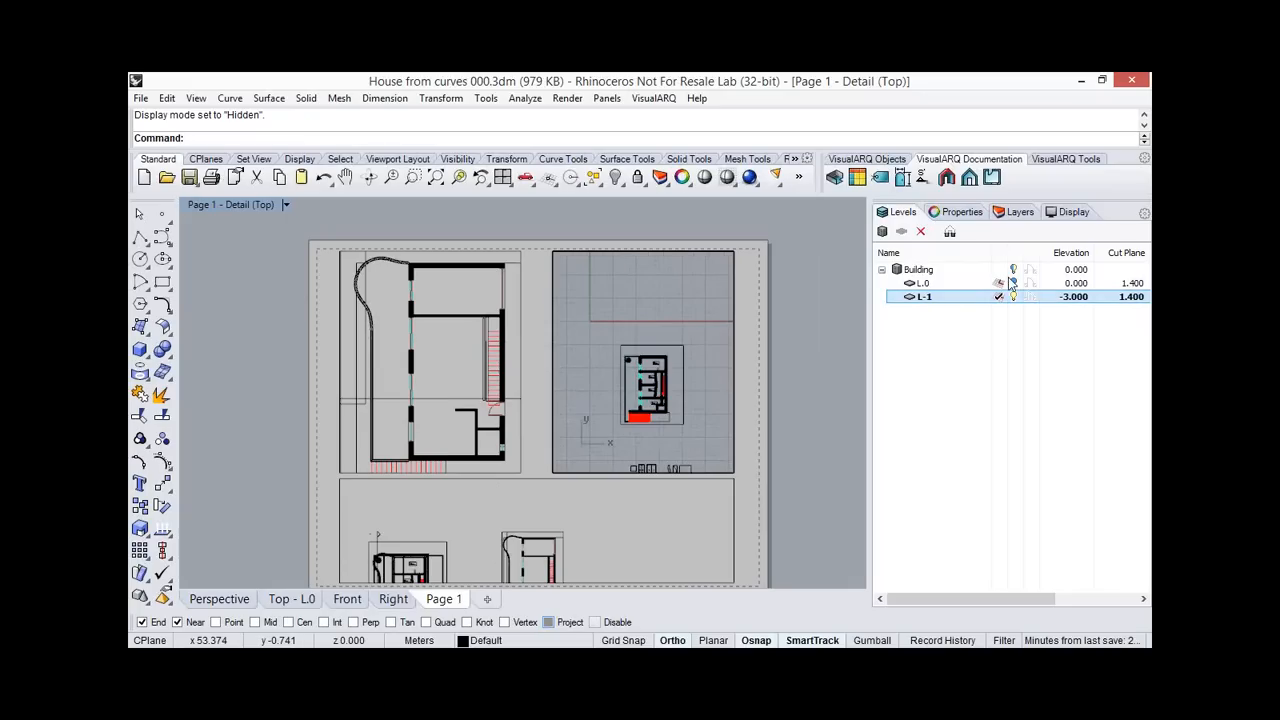
{"action": "left_click", "coordinate": [1014, 270]}
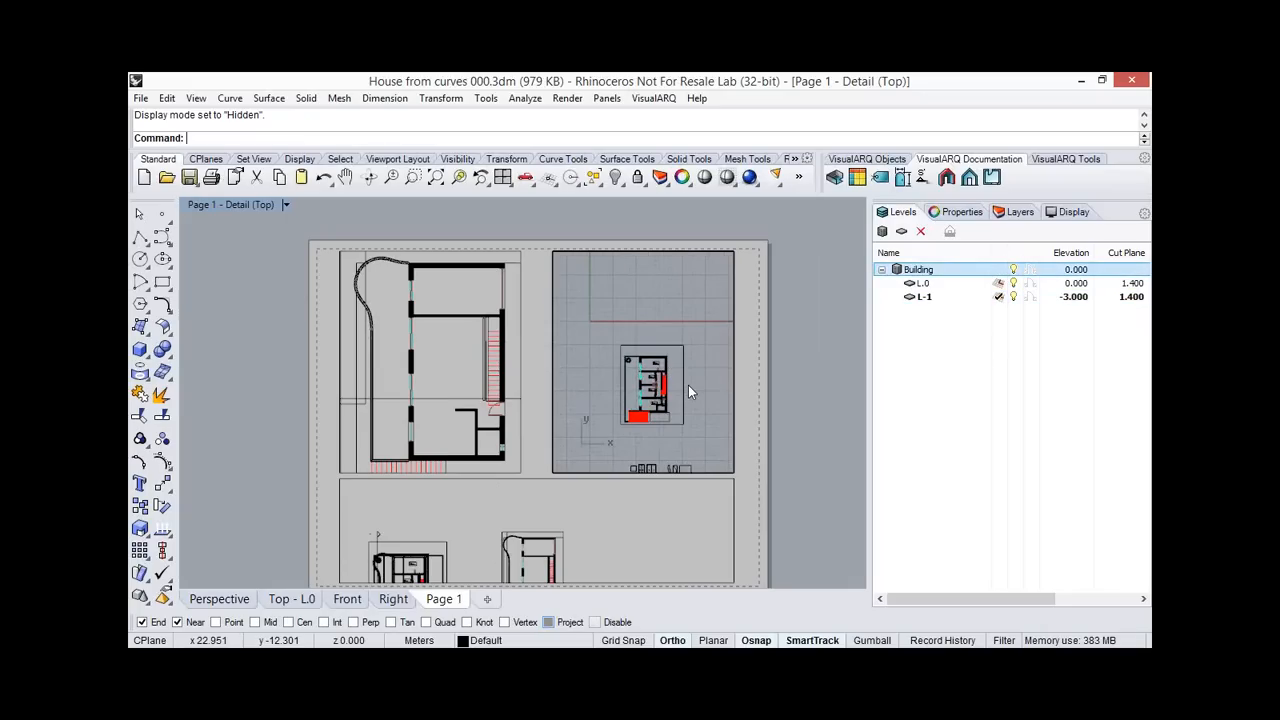
{"action": "scroll", "coordinate": [558, 405], "scroll_direction": "down", "scroll_amount": 3}
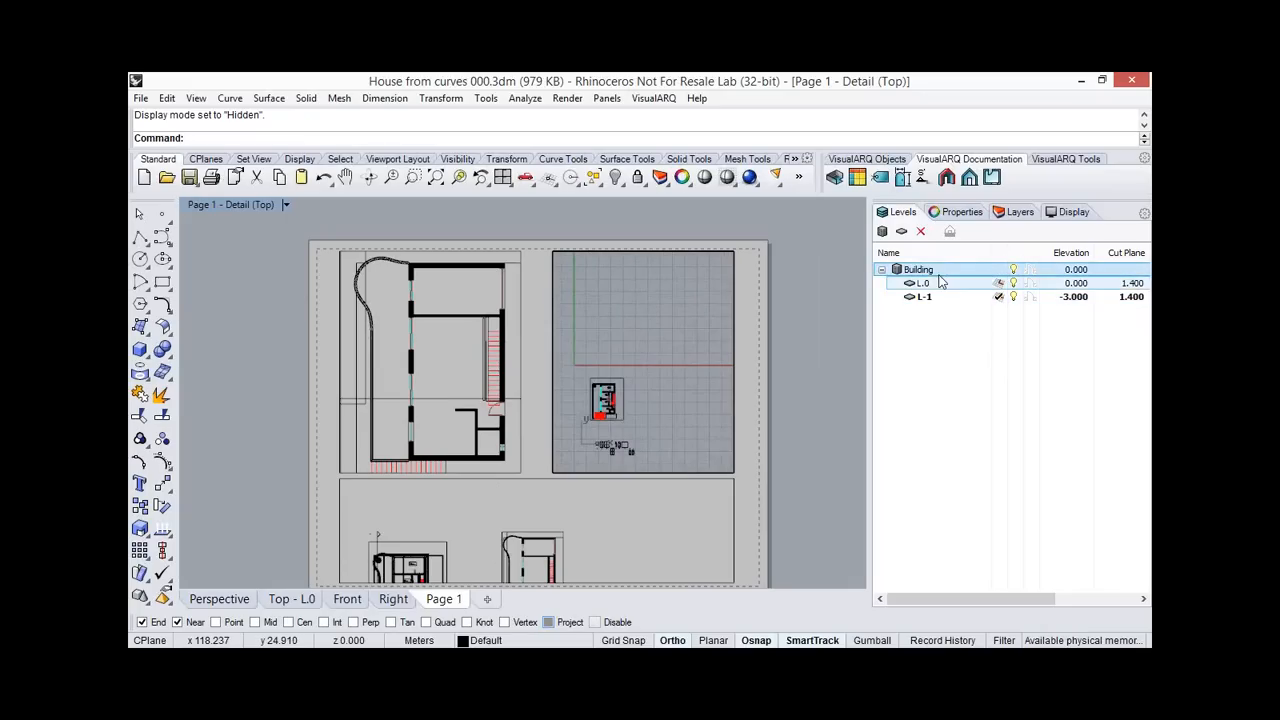
{"action": "right_click_drag", "start_coordinate": [629, 398], "coordinate": [632, 403]}
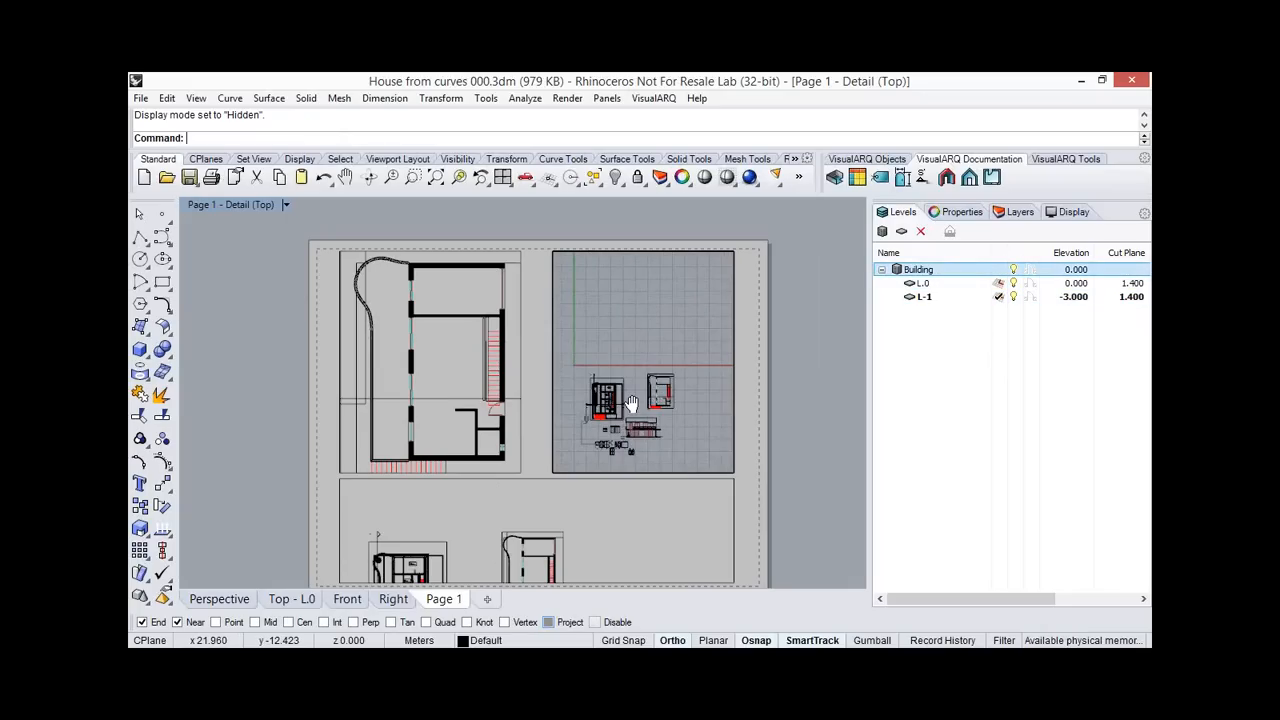
{"action": "scroll", "coordinate": [655, 398], "scroll_direction": "up", "scroll_amount": 5}
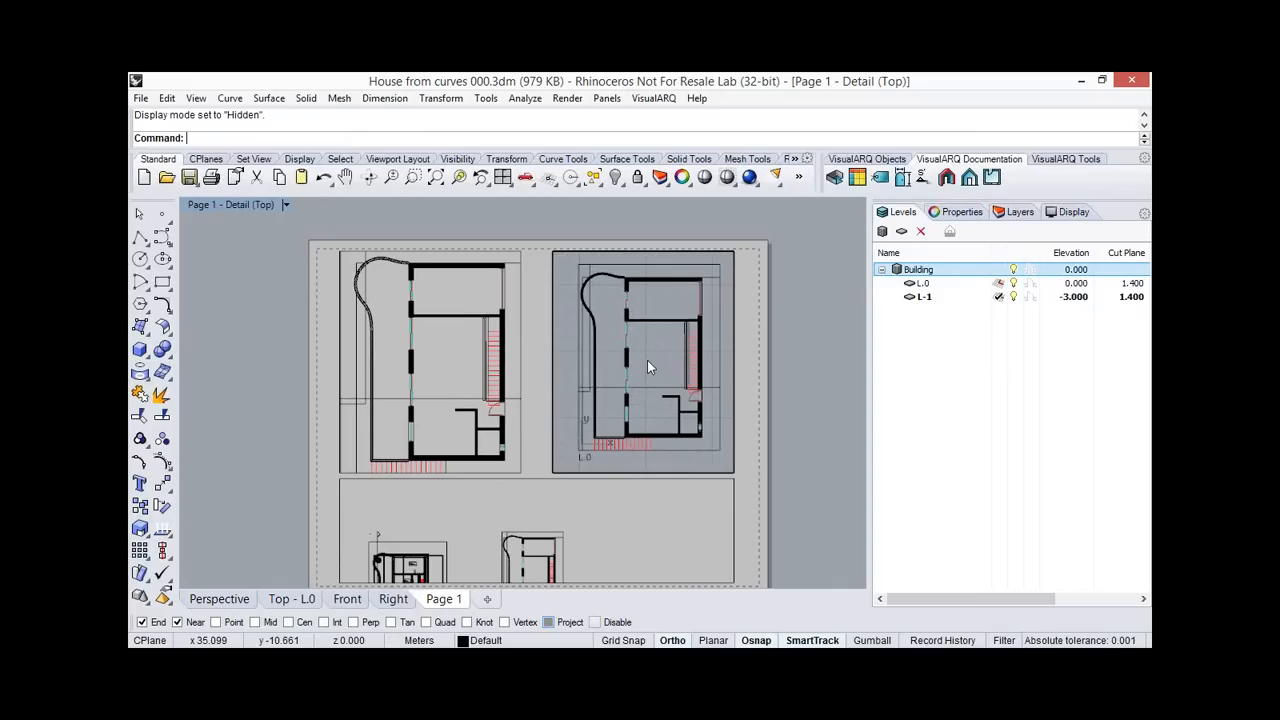
{"action": "scroll", "coordinate": [647, 362], "scroll_direction": "up", "scroll_amount": 1}
{"action": "right_click_drag", "start_coordinate": [642, 359], "coordinate": [646, 362]}
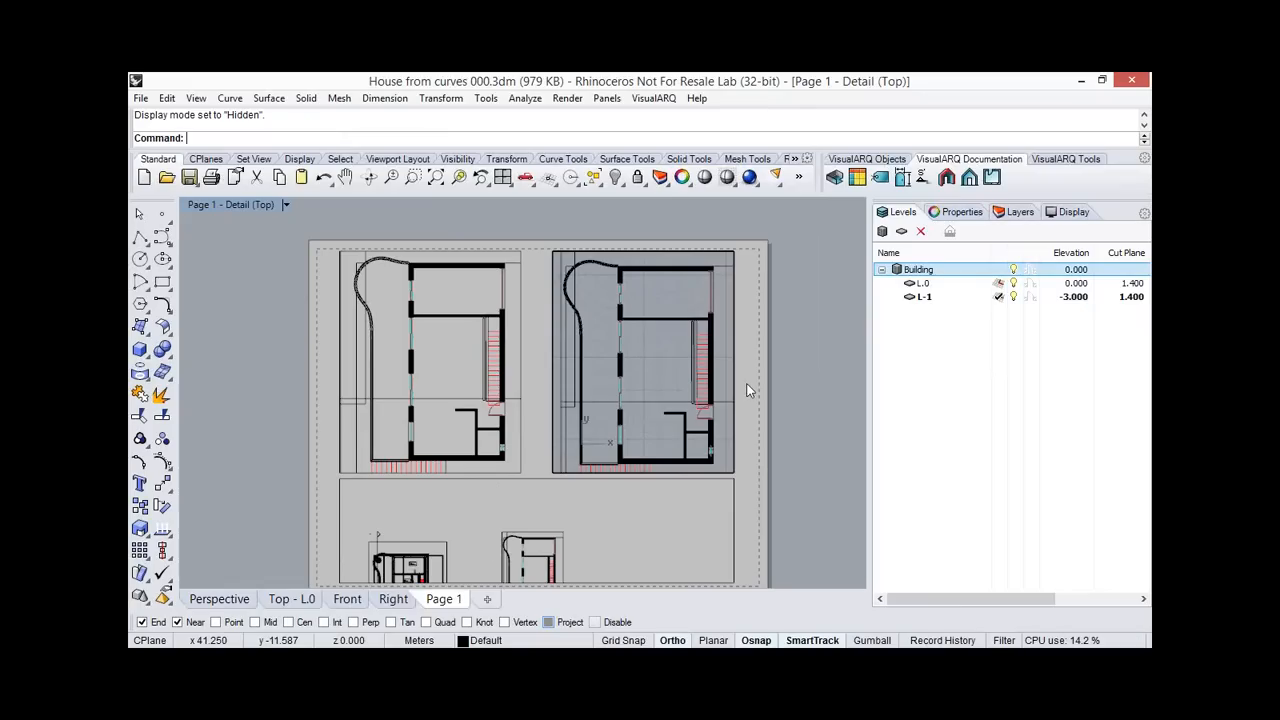
{"action": "double_click", "coordinate": [650, 475]}
Frame the B - B' section drawing in the wide detail below the two plans.
{"action": "right_click_drag", "start_coordinate": [651, 470], "coordinate": [652, 428]}
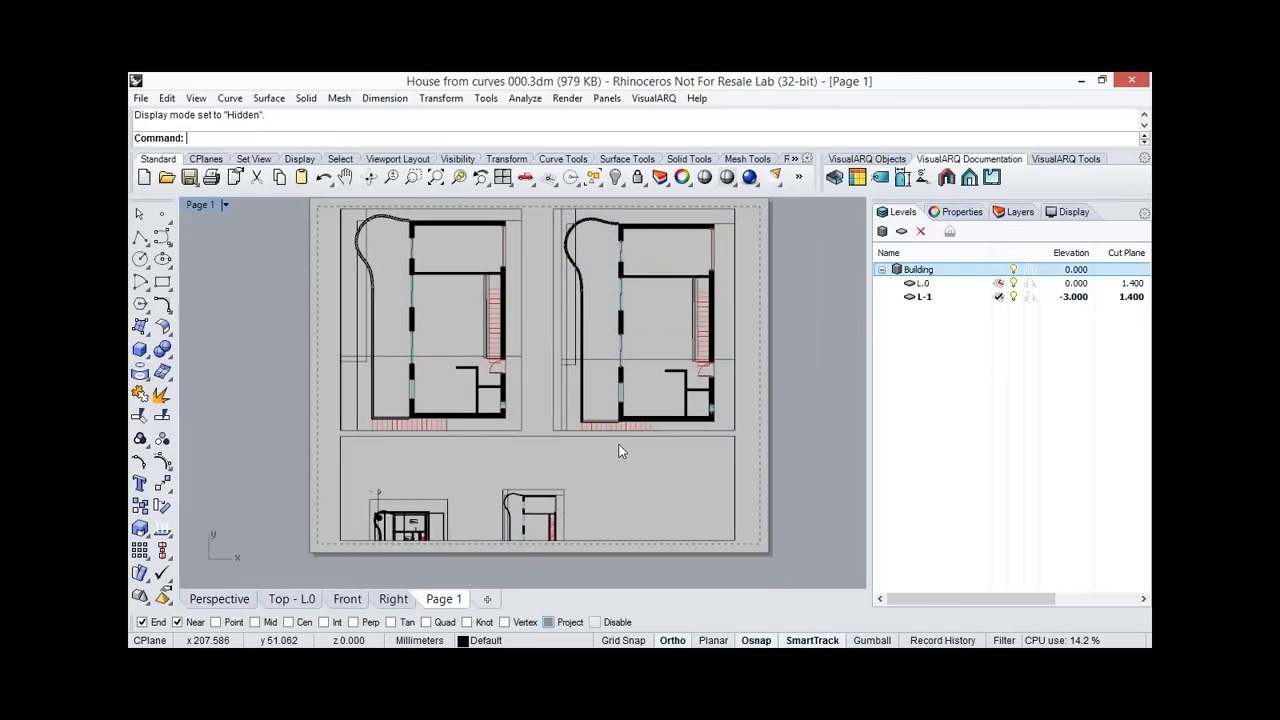
{"action": "double_click", "coordinate": [619, 446]}
{"action": "right_click_drag", "start_coordinate": [585, 533], "coordinate": [618, 487]}
{"action": "scroll", "coordinate": [577, 489], "scroll_direction": "up", "scroll_amount": 6}
{"action": "scroll", "coordinate": [601, 493], "scroll_direction": "up", "scroll_amount": 1}
{"action": "scroll", "coordinate": [603, 491], "scroll_direction": "down", "scroll_amount": 1}
{"action": "double_click", "coordinate": [698, 437]}
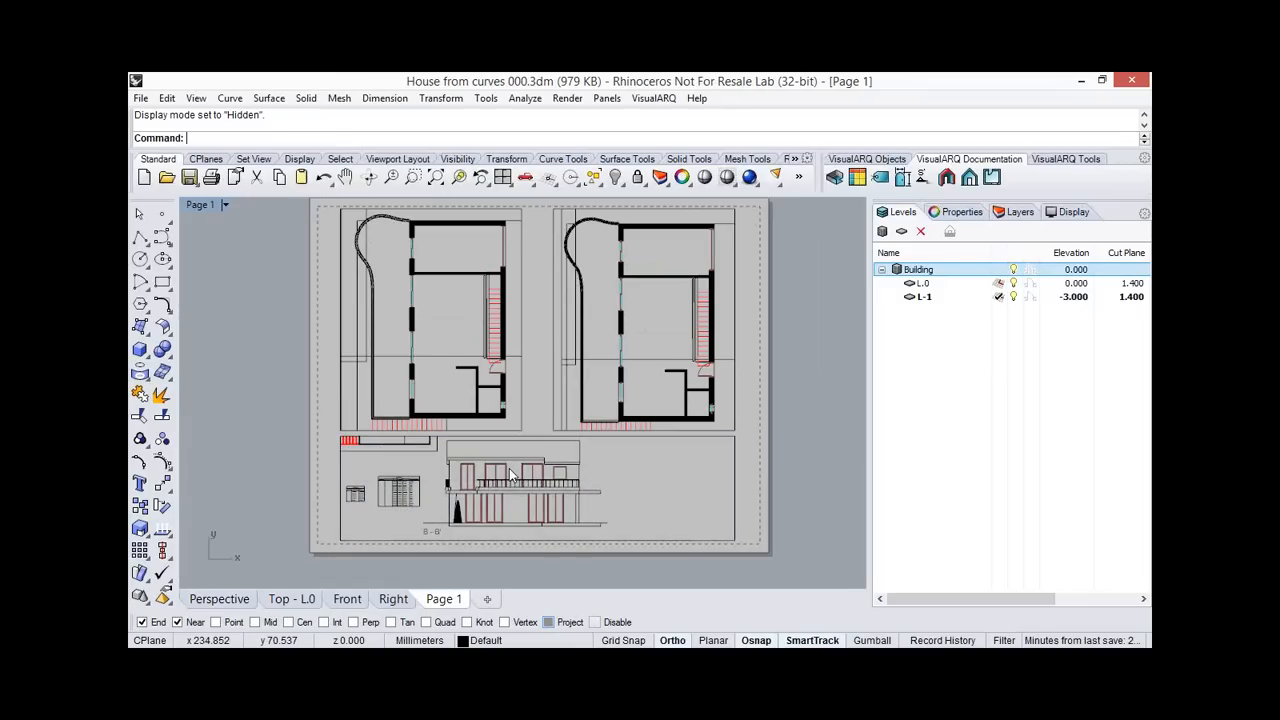
Return to the Perspective view showing the house with its drawings and launch Grasshopper.
{"action": "left_click", "coordinate": [244, 603]}
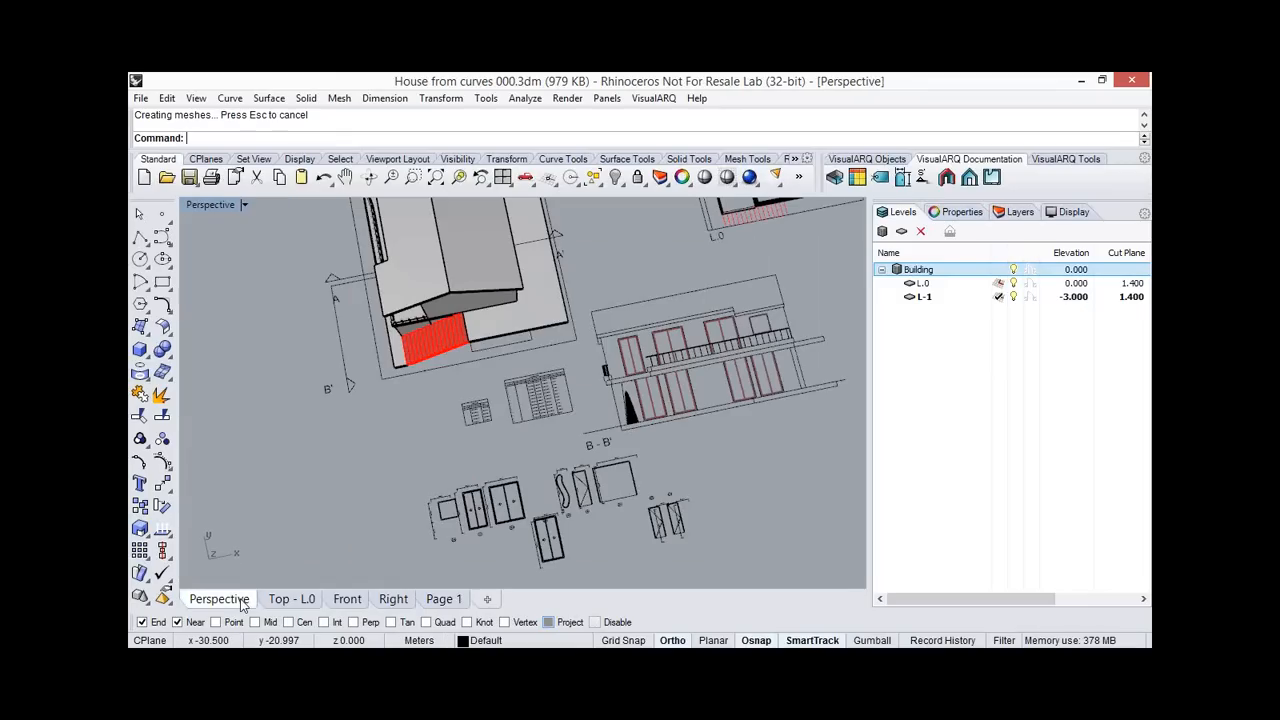
{"action": "right_click_drag", "start_coordinate": [319, 505], "coordinate": [513, 398]}
{"action": "scroll", "coordinate": [390, 345], "scroll_direction": "down", "scroll_amount": 3}
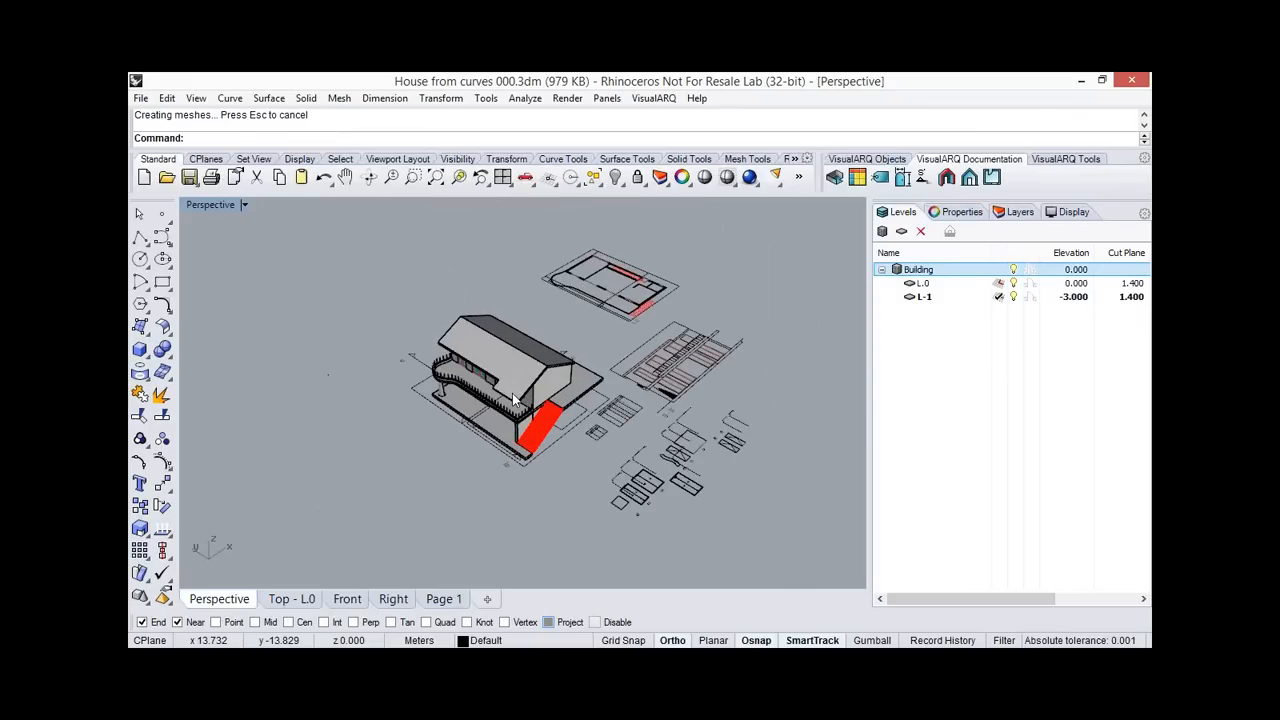
{"action": "type", "text": "Grasshopper"}
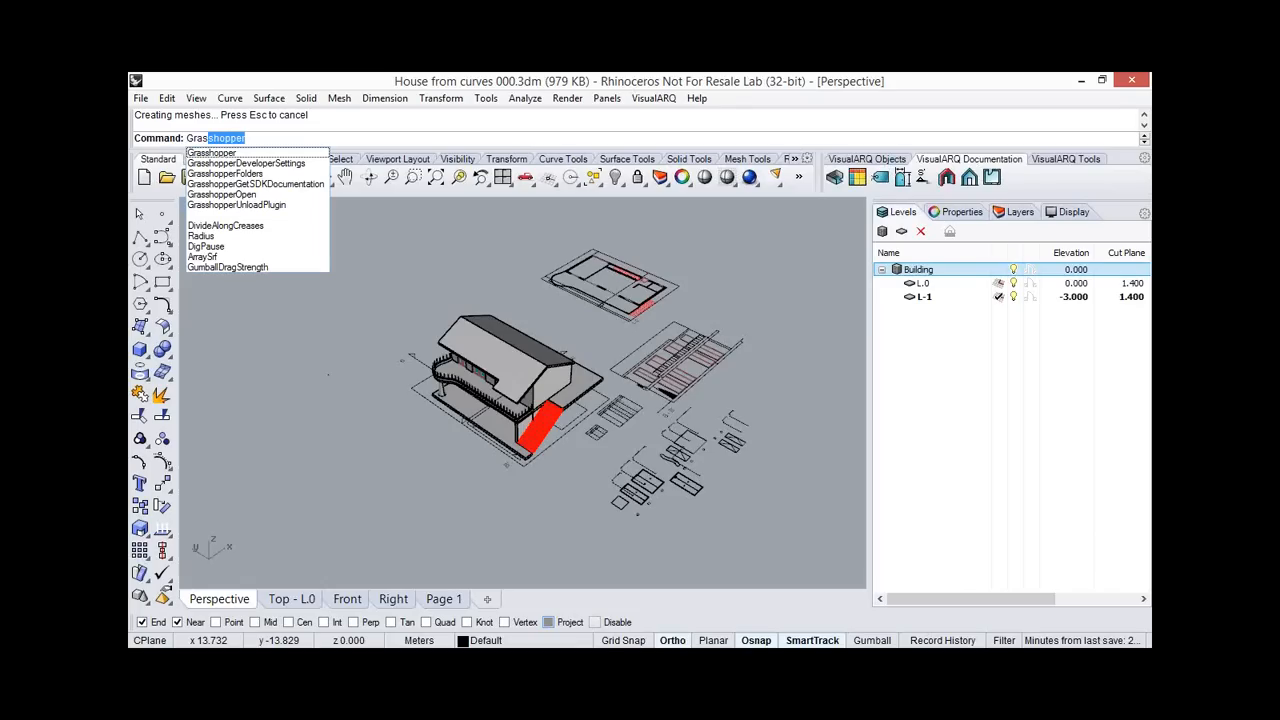
{"action": "key", "text": "Return"}
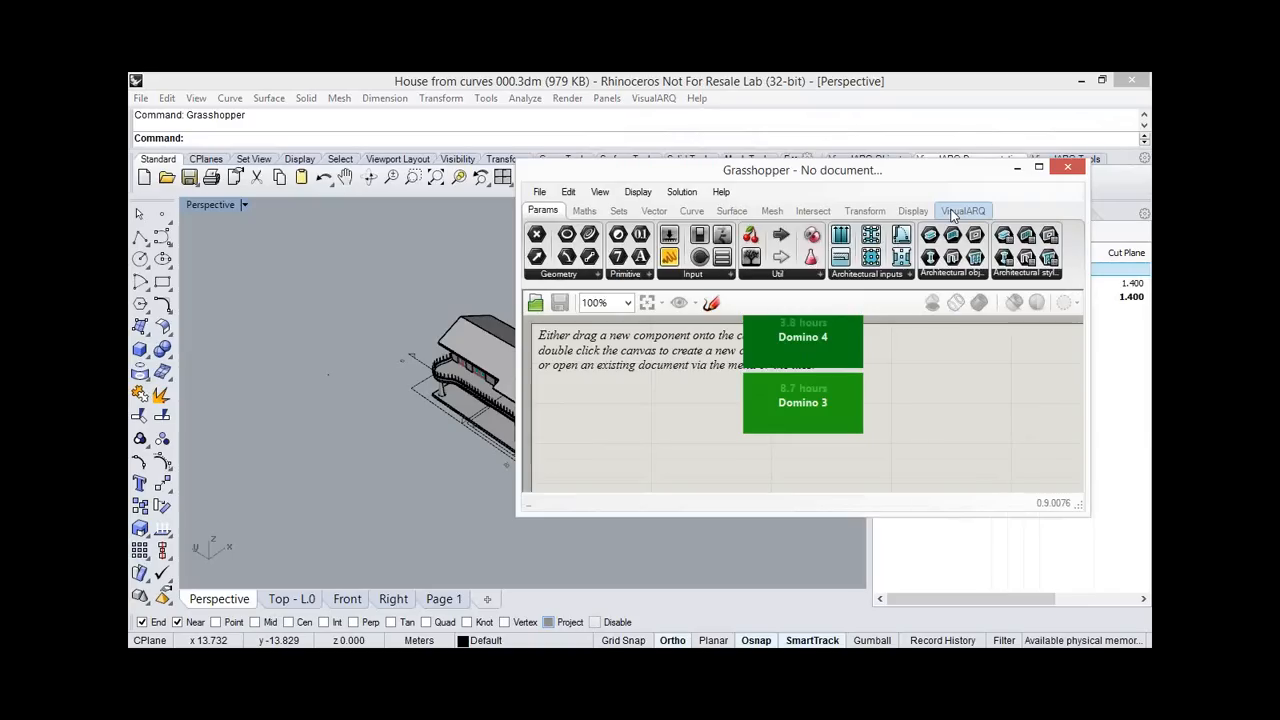
Place a VisualARQ Wall component on the empty Grasshopper canvas.
{"action": "mouse_move", "coordinate": [953, 214]}
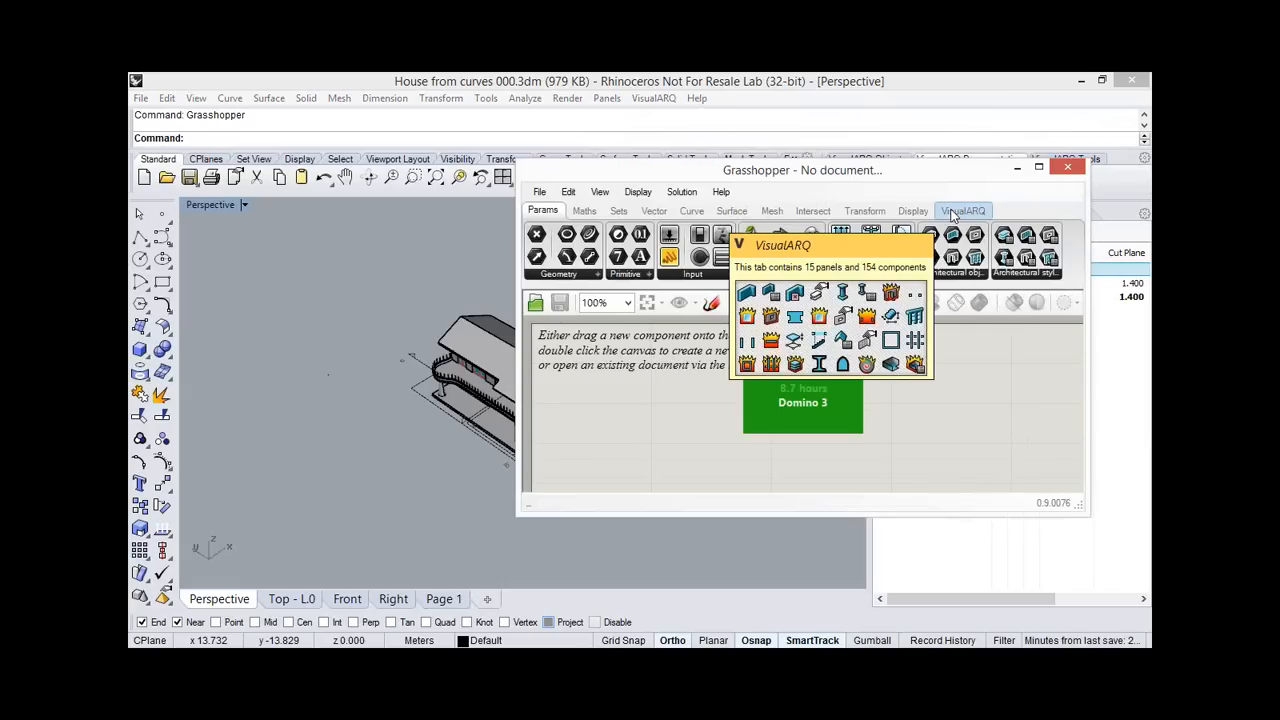
{"action": "left_click", "coordinate": [953, 214]}
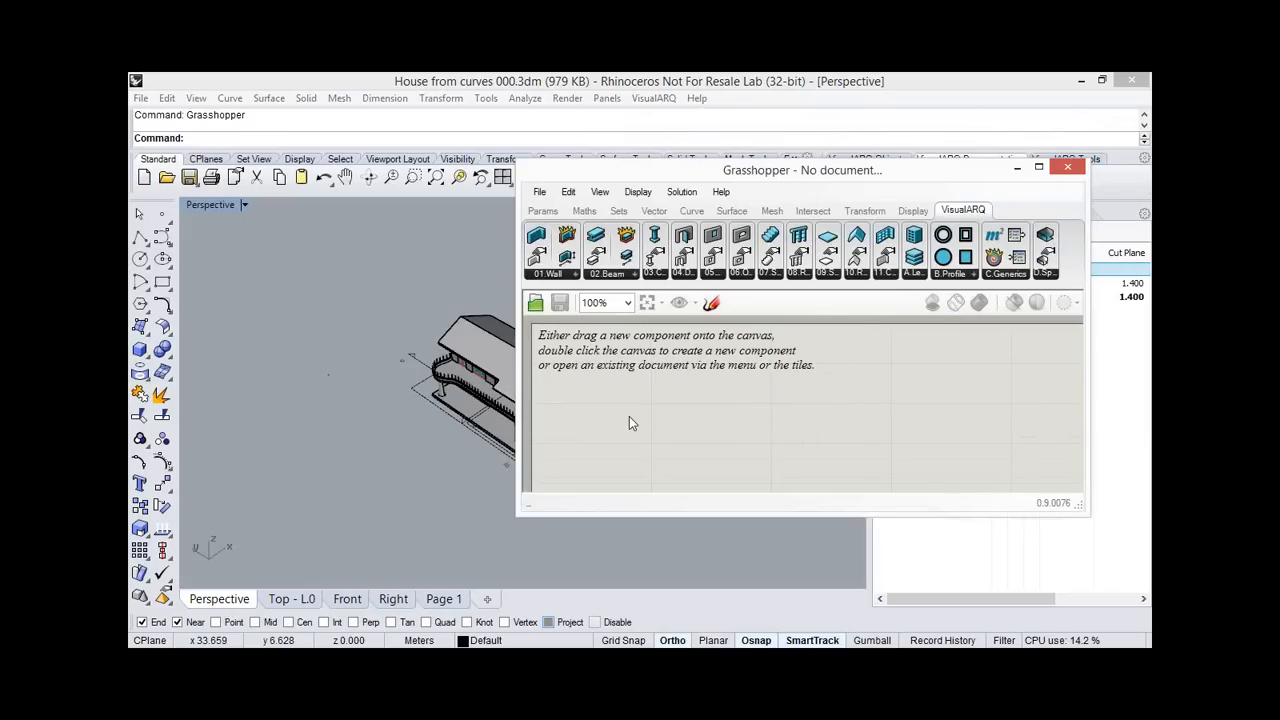
{"action": "left_click_drag", "start_coordinate": [629, 416], "coordinate": [794, 394]}
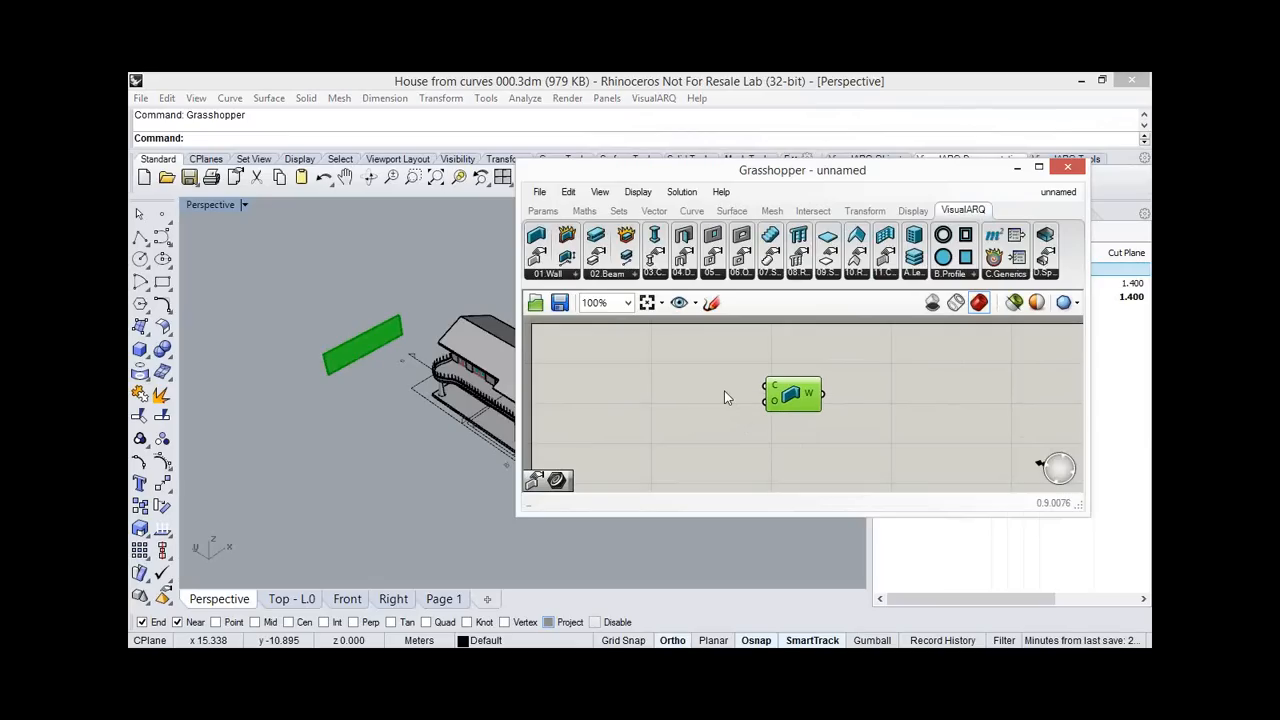
Draw an S-shaped control point curve beside the house in the Perspective view.
{"action": "left_click", "coordinate": [164, 239]}
{"action": "left_click", "coordinate": [332, 426]}
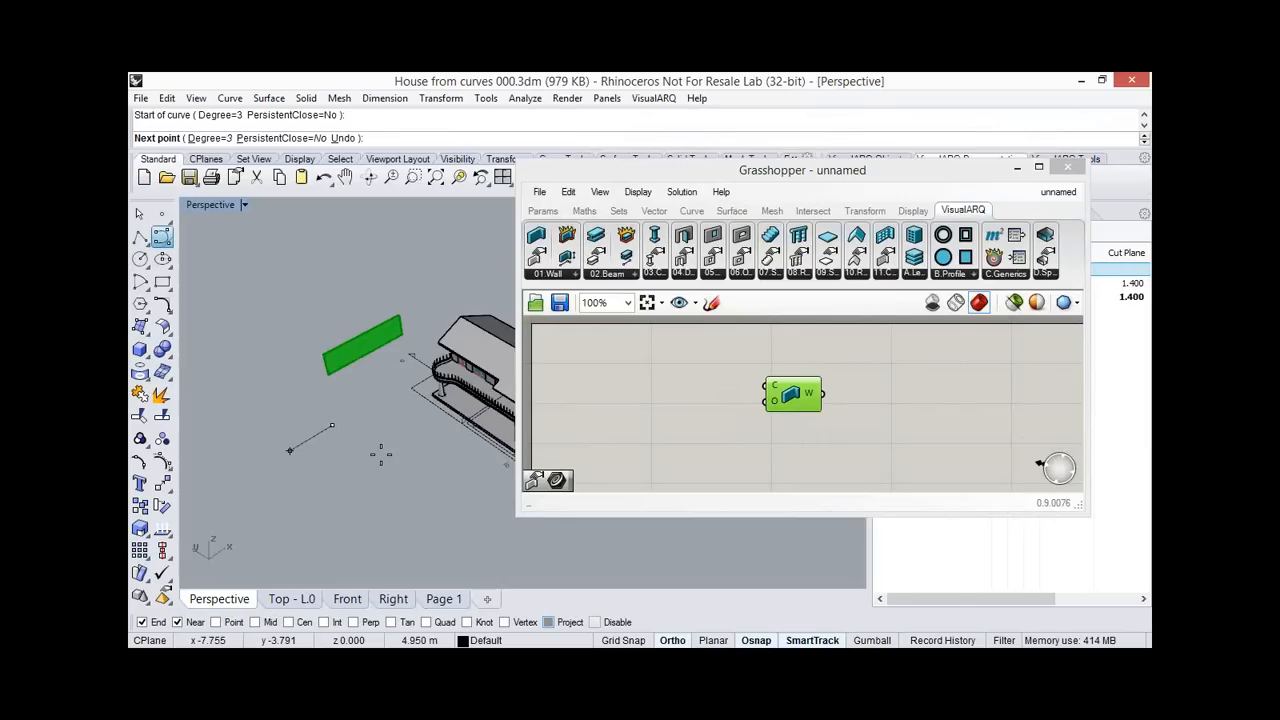
{"action": "left_click", "coordinate": [320, 485]}
{"action": "left_click", "coordinate": [415, 503]}
{"action": "key", "text": "Return"}
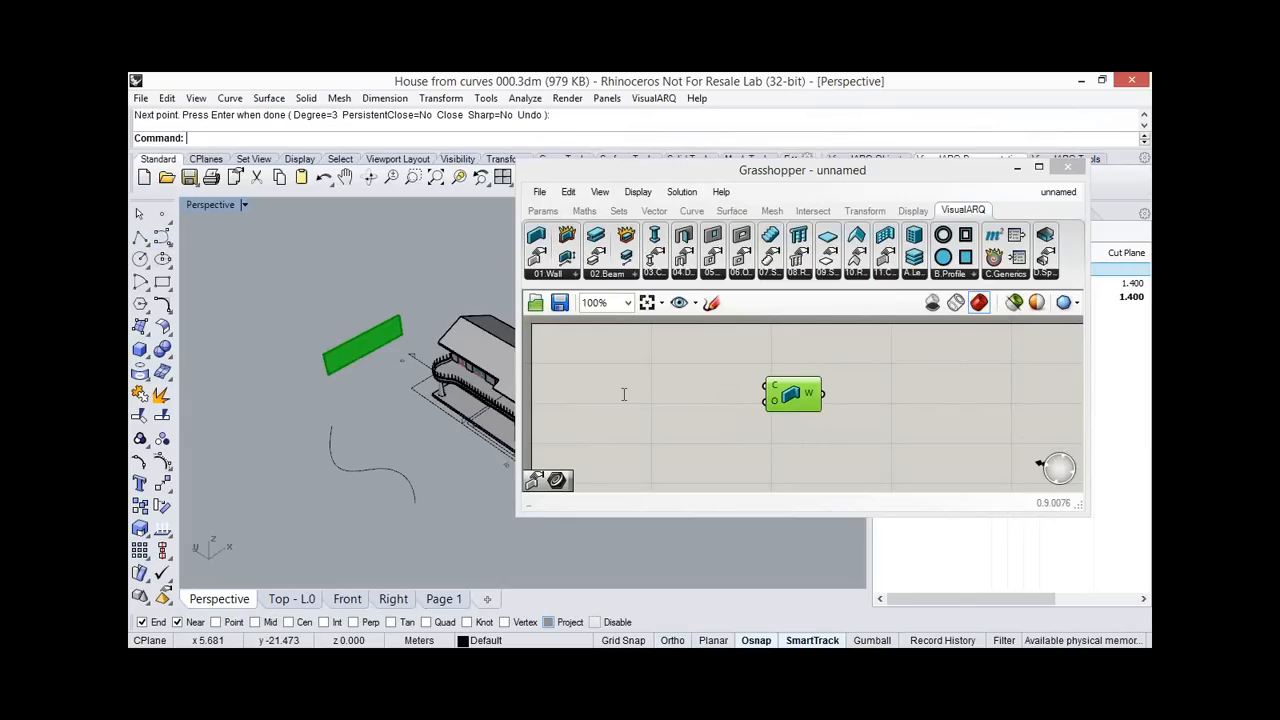
Add a Curve parameter, reference the S-shaped curve in it and connect it to the Wall component's C input.
{"action": "double_click", "coordinate": [623, 393]}
{"action": "type", "text": "curve"}
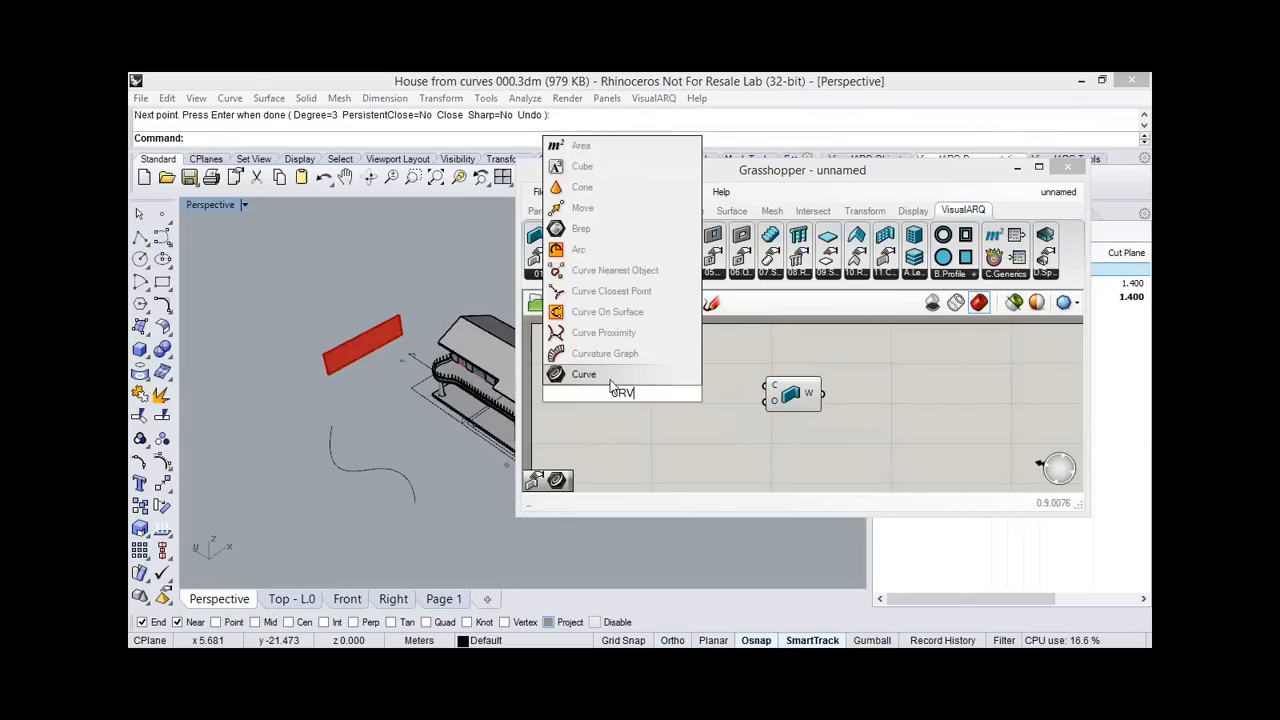
{"action": "key", "text": "Return"}
{"action": "right_click", "coordinate": [622, 393]}
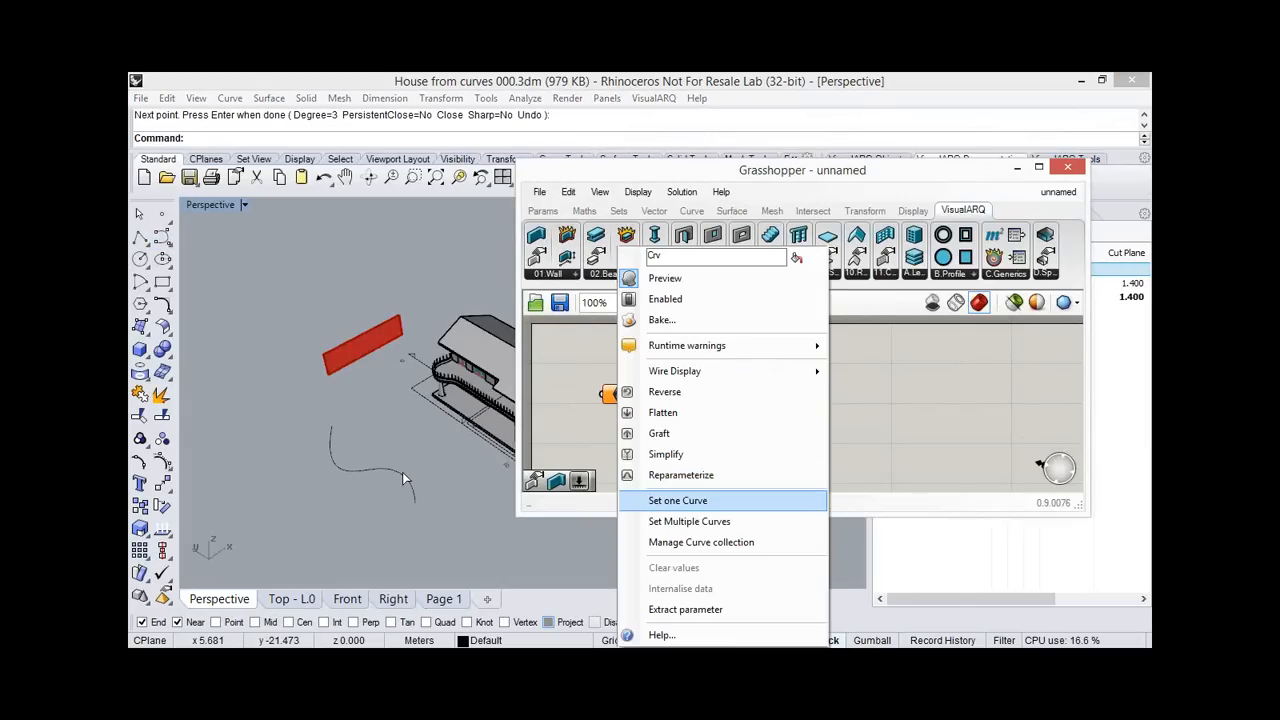
{"action": "left_click", "coordinate": [660, 497]}
{"action": "left_click", "coordinate": [503, 458]}
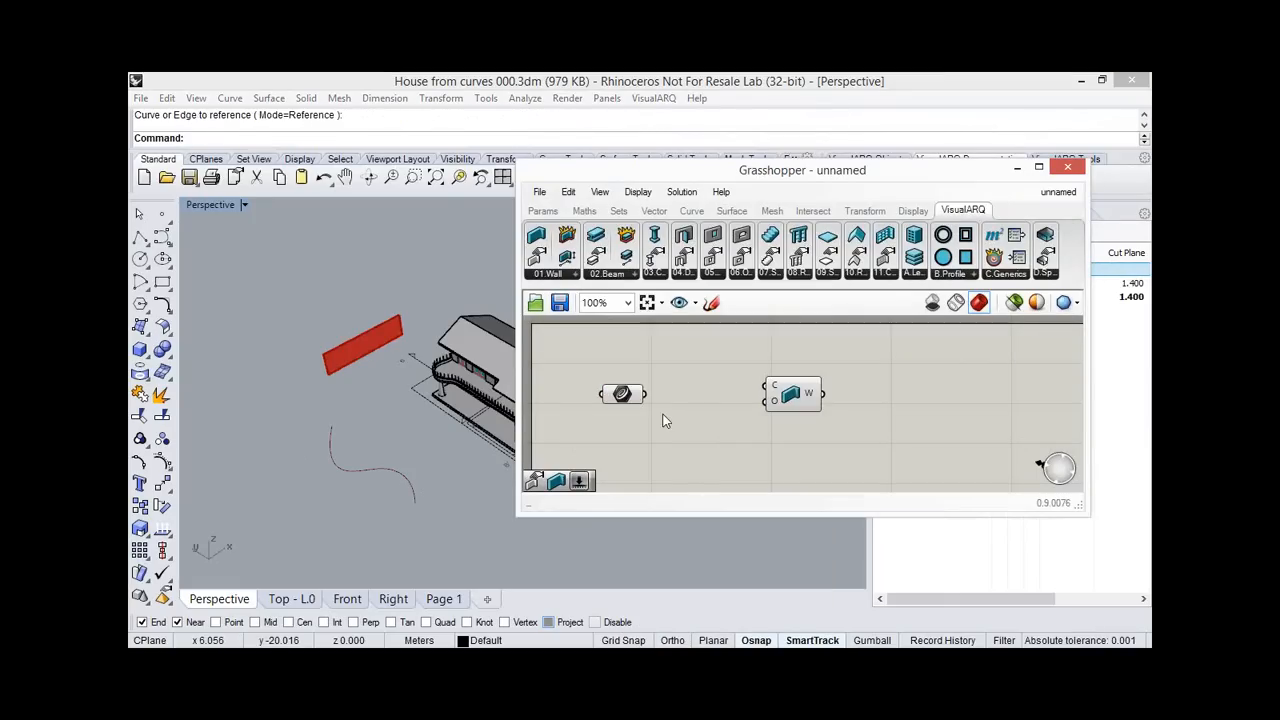
{"action": "left_click_drag", "start_coordinate": [646, 393], "coordinate": [765, 386]}
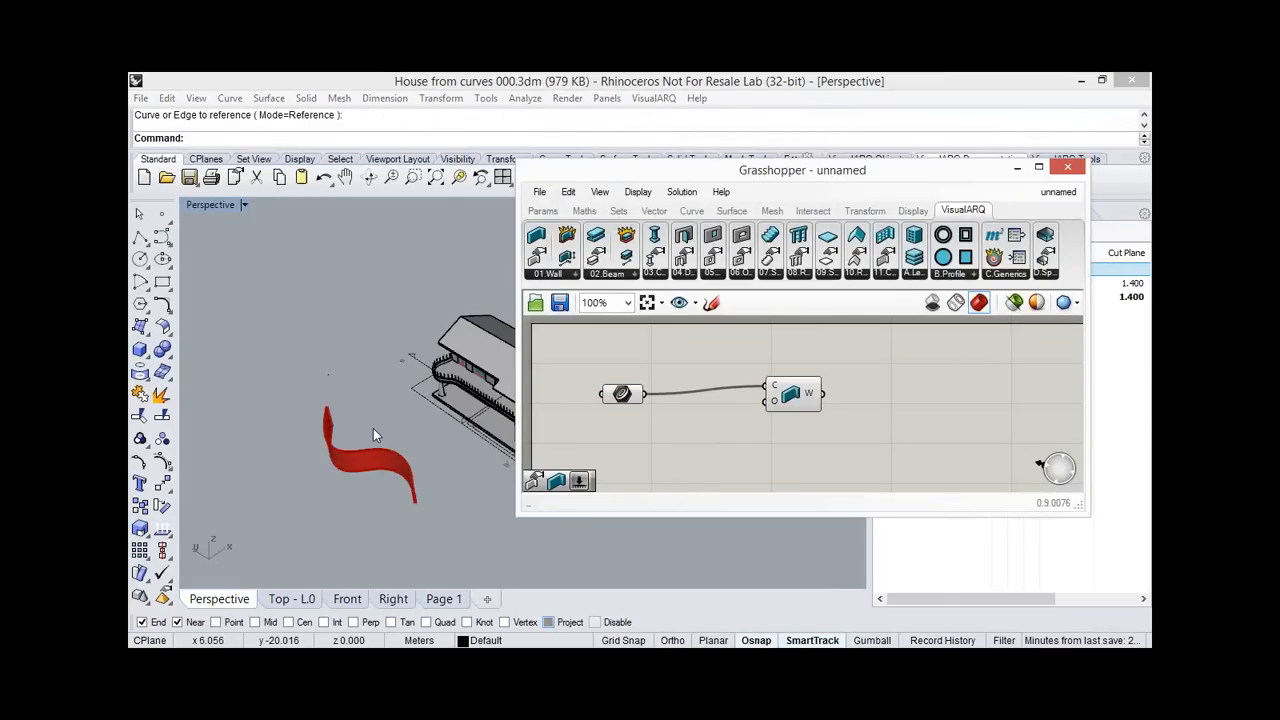
Space out the Wall component, add a wall options component before it and connect that to the Wall's O input.
{"action": "right_click_drag", "start_coordinate": [373, 428], "coordinate": [390, 382]}
{"action": "left_click_drag", "start_coordinate": [795, 396], "coordinate": [857, 436]}
{"action": "right_click_drag", "start_coordinate": [908, 360], "coordinate": [946, 333]}
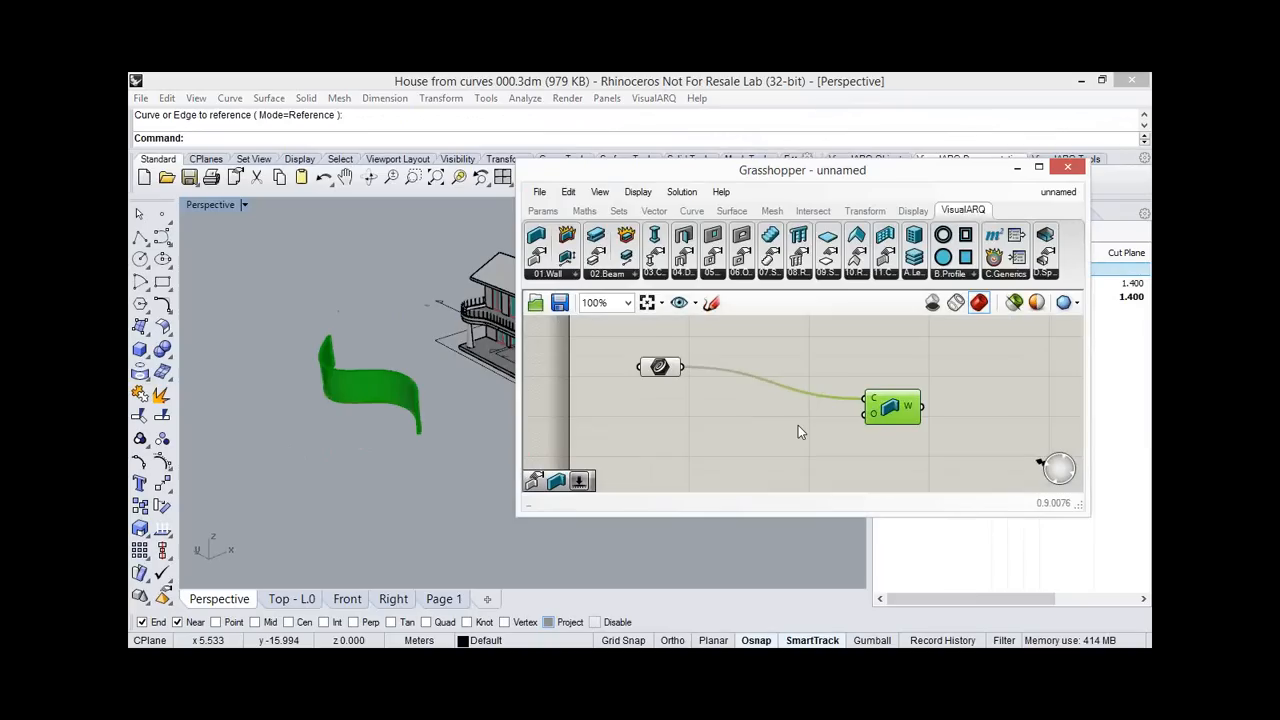
{"action": "left_click", "coordinate": [790, 428]}
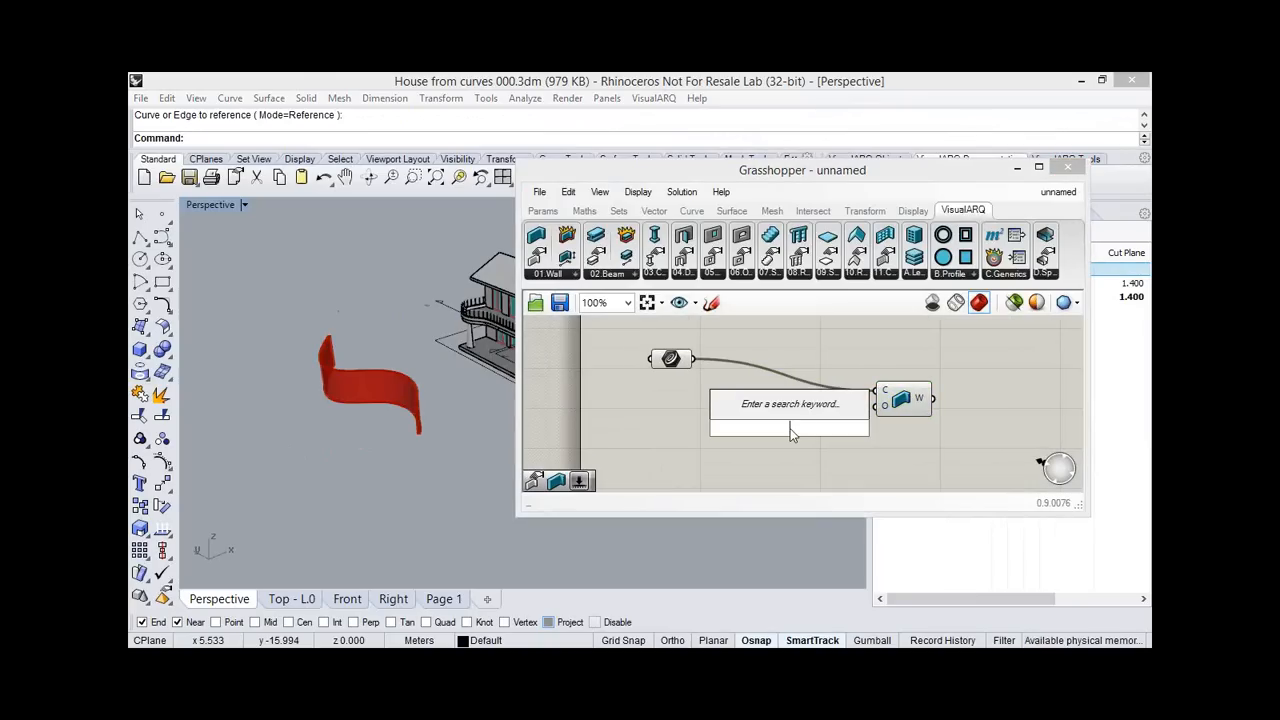
{"action": "key", "text": "Escape"}
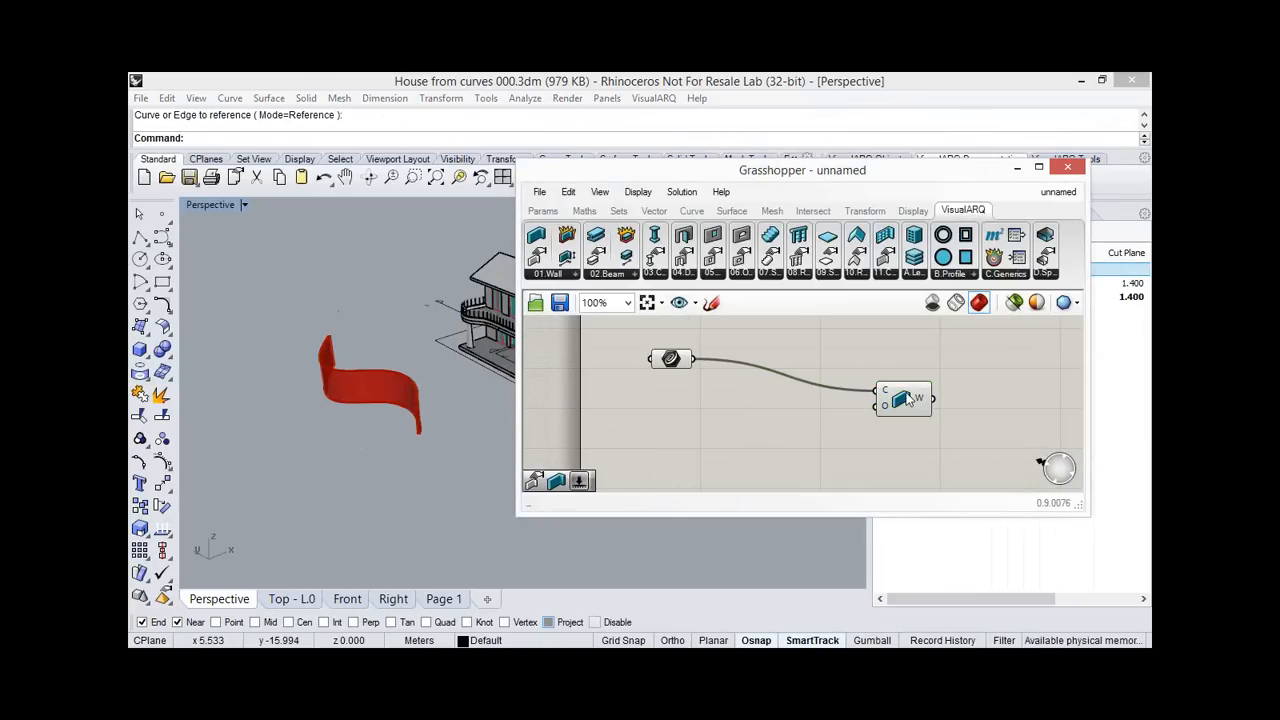
{"action": "left_click_drag", "start_coordinate": [900, 398], "coordinate": [885, 398]}
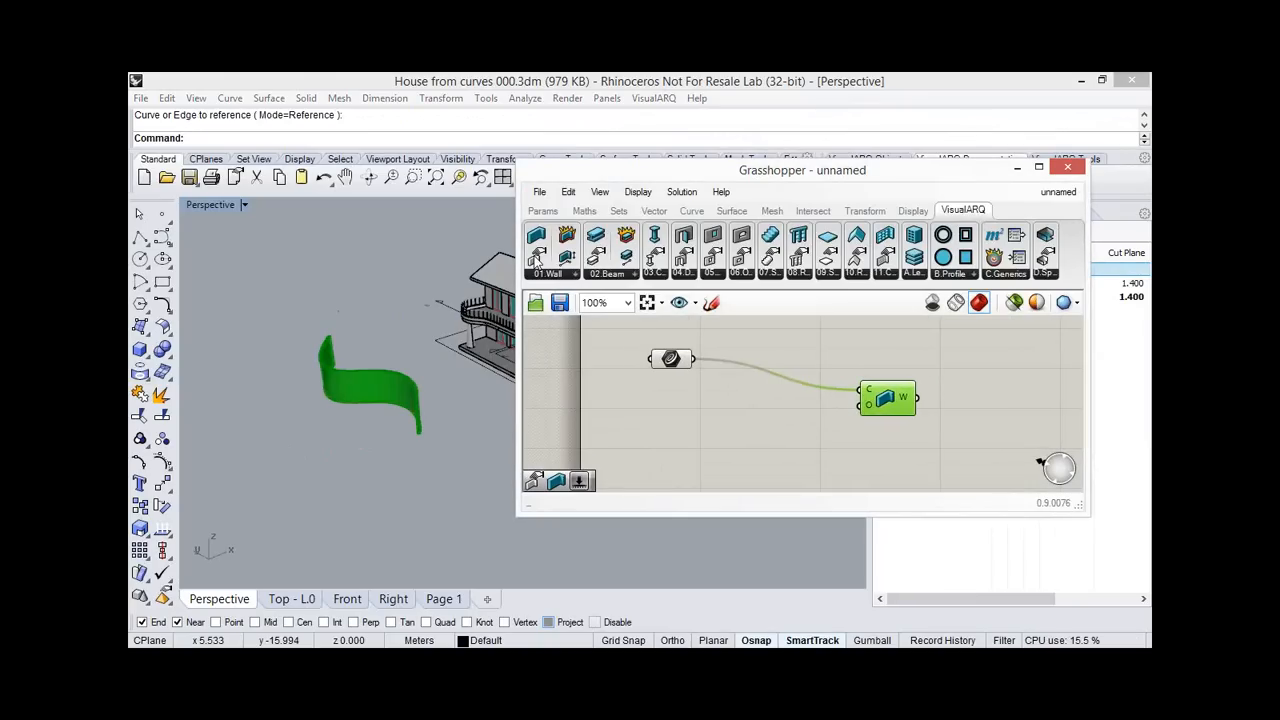
{"action": "left_click_drag", "start_coordinate": [537, 258], "coordinate": [744, 434]}
{"action": "left_click_drag", "start_coordinate": [856, 407], "coordinate": [785, 428]}
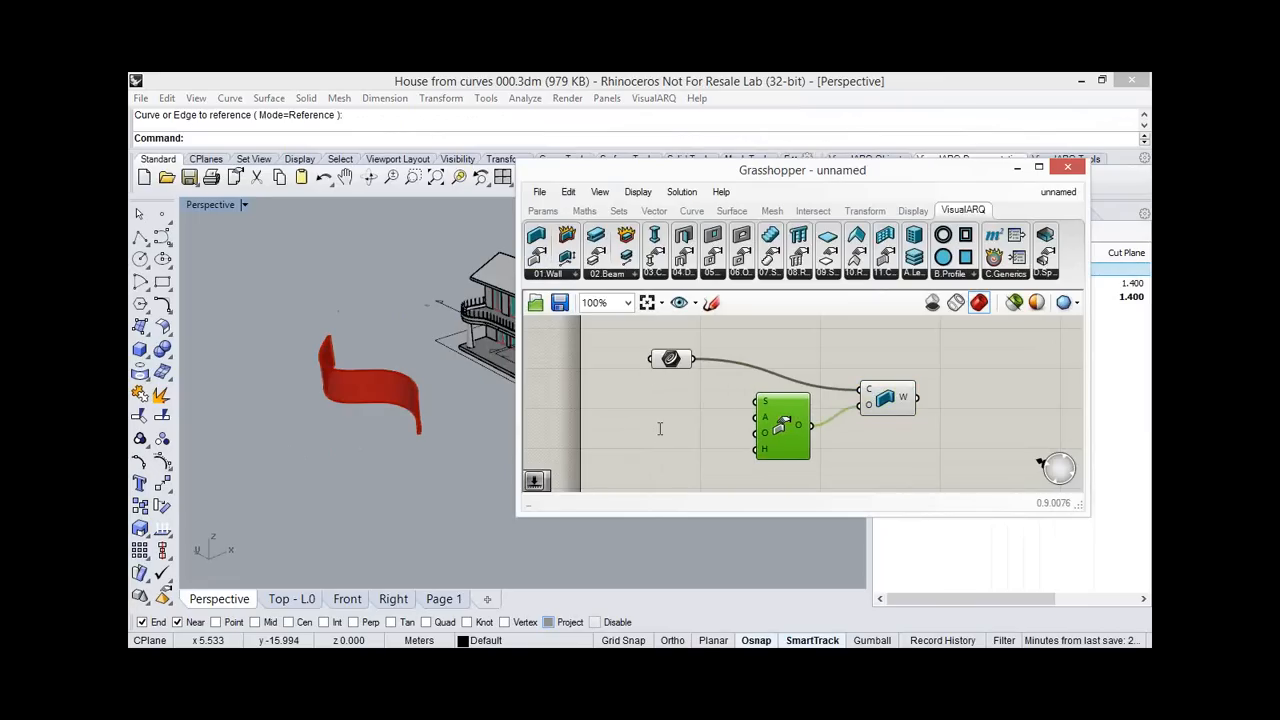
Add a number slider of 10, connect it to the wall options' H input and set the wall height to 3.
{"action": "double_click", "coordinate": [659, 428]}
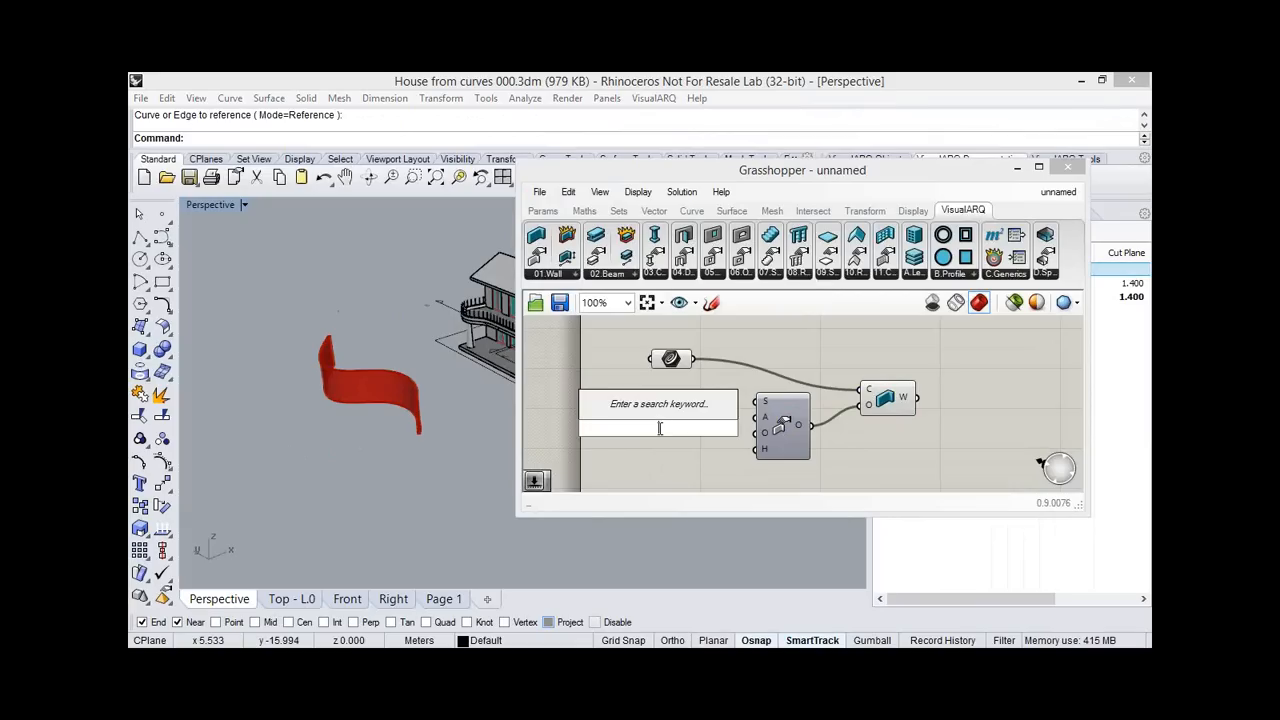
{"action": "type", "text": "10"}
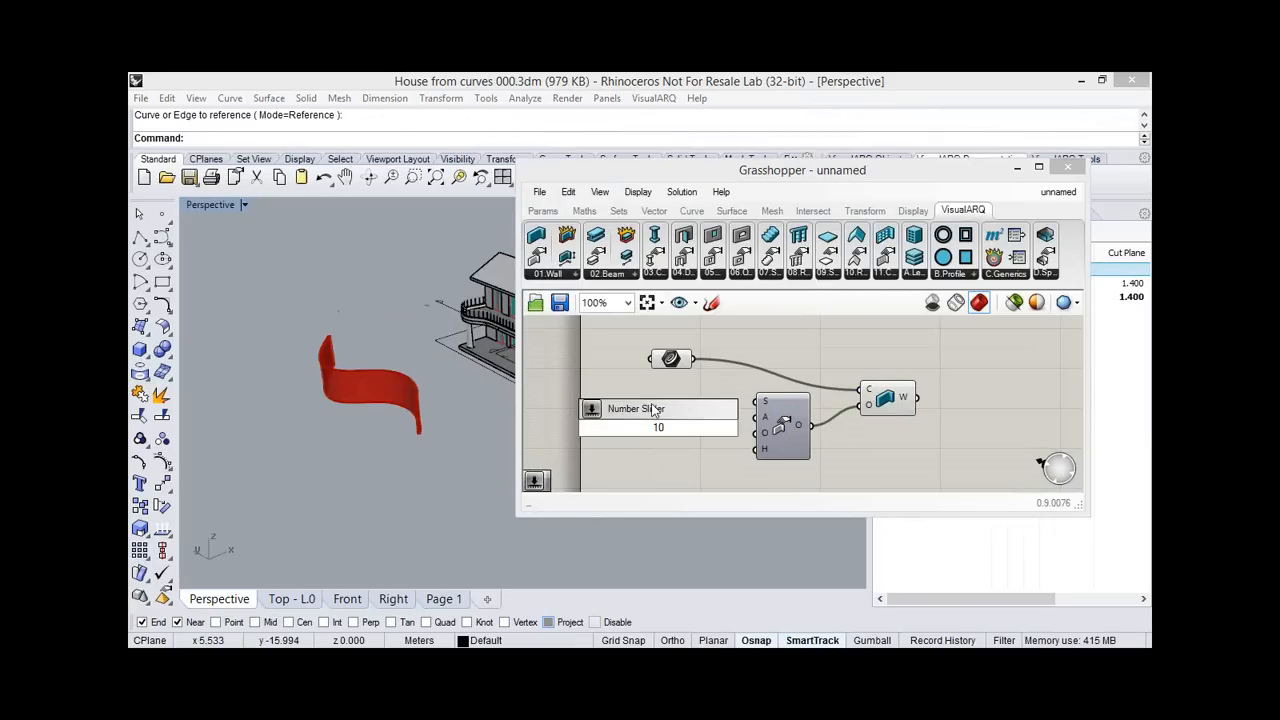
{"action": "key", "text": "Return"}
{"action": "left_click_drag", "start_coordinate": [685, 430], "coordinate": [680, 445]}
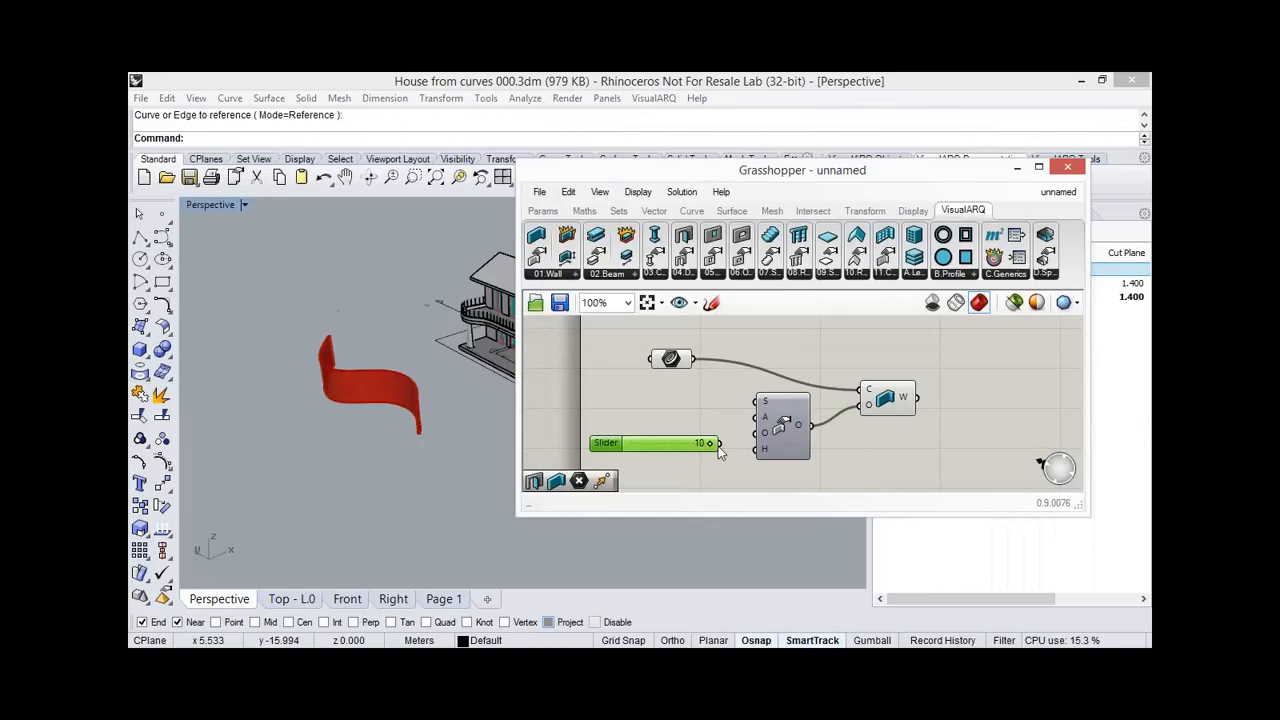
{"action": "left_click_drag", "start_coordinate": [719, 444], "coordinate": [755, 450]}
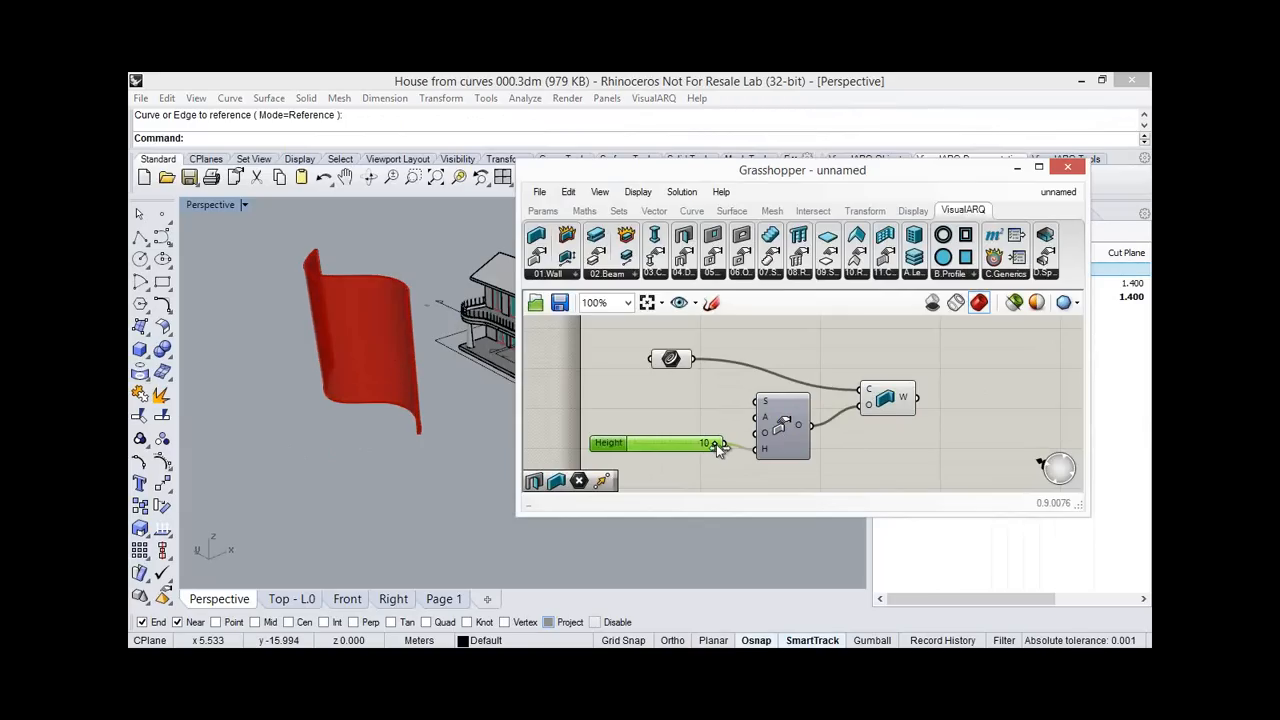
{"action": "left_click", "coordinate": [658, 445]}
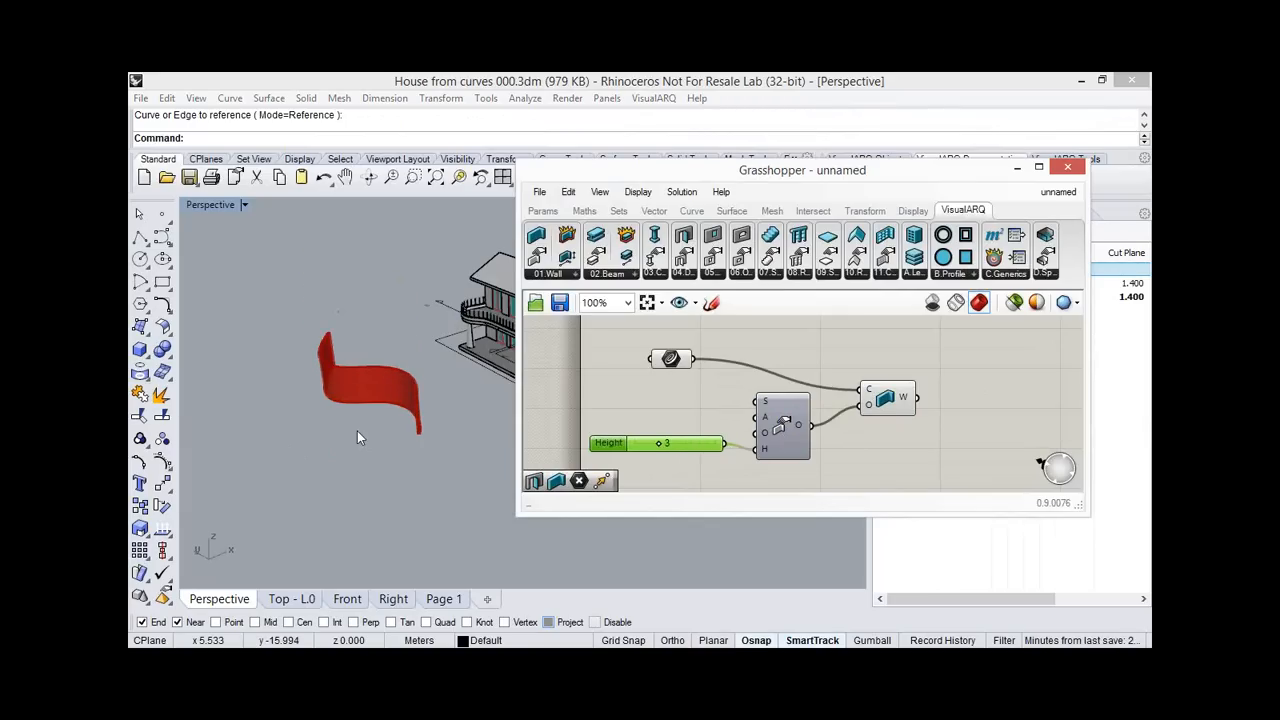
{"action": "scroll", "coordinate": [352, 378], "scroll_direction": "up", "scroll_amount": 3}
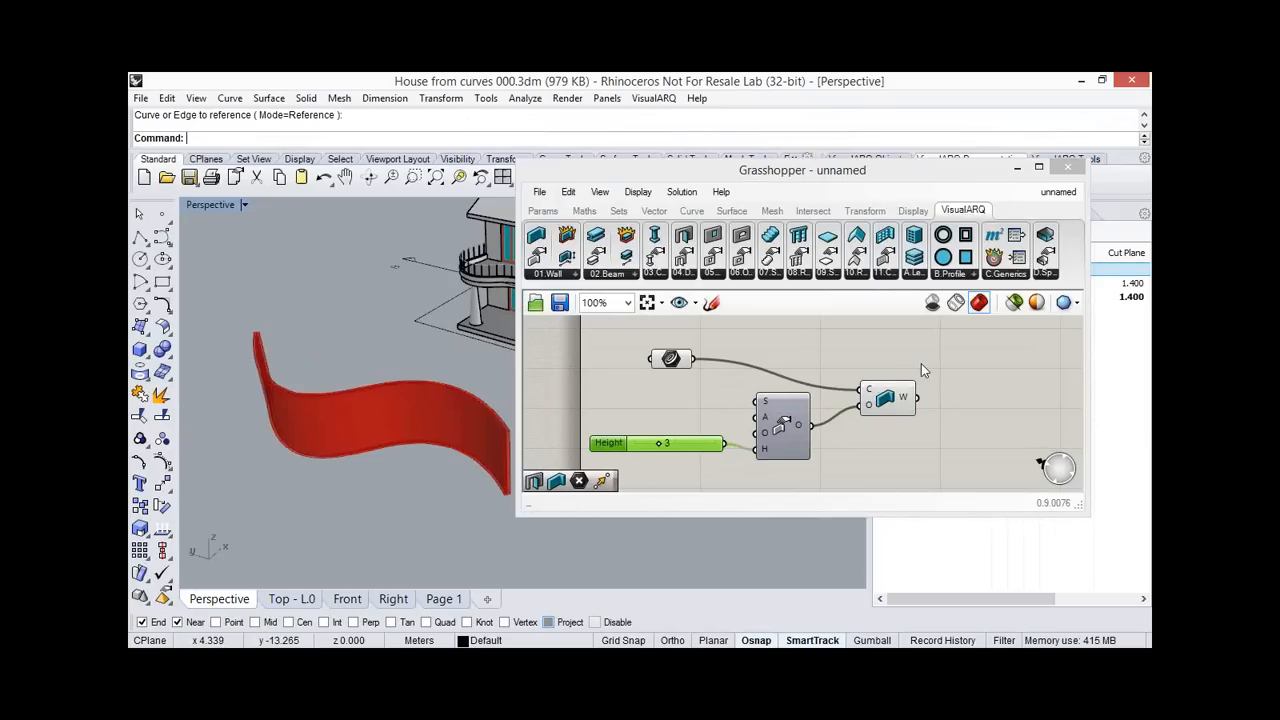
Place a VisualARQ Door component on the canvas, spaced out after the Wall component.
{"action": "left_click", "coordinate": [811, 283]}
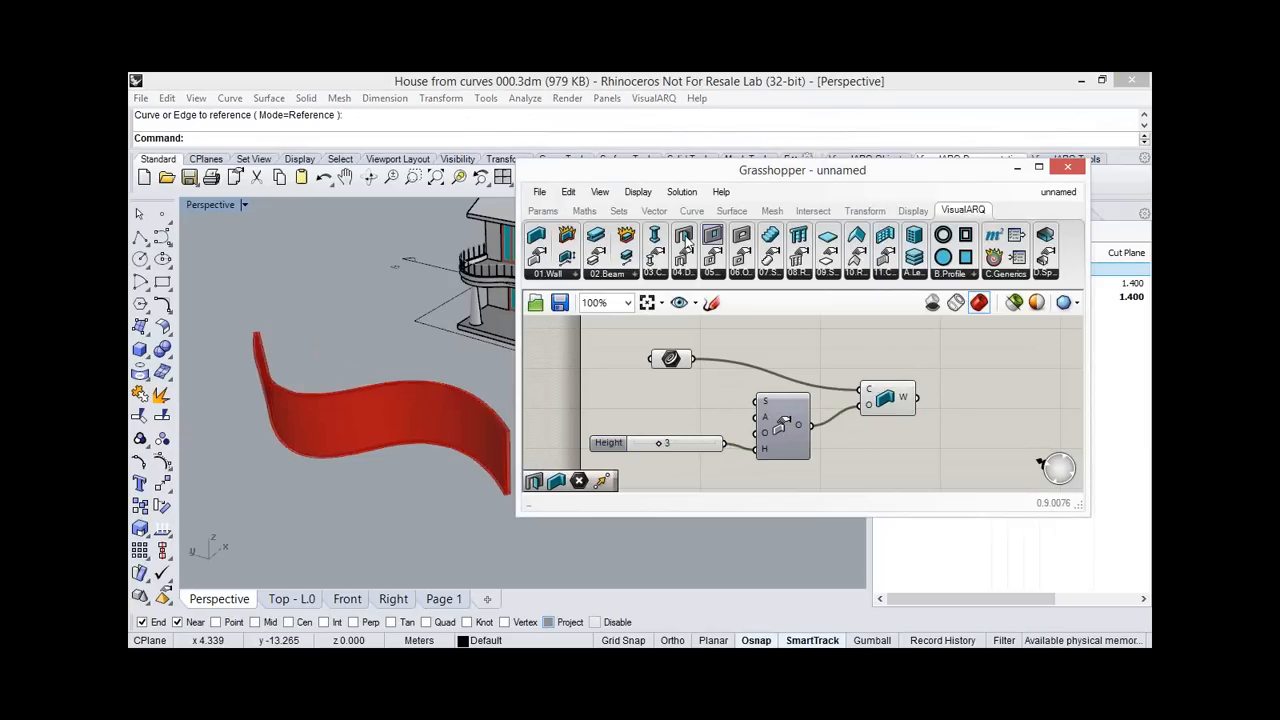
{"action": "left_click_drag", "start_coordinate": [688, 245], "coordinate": [1003, 423]}
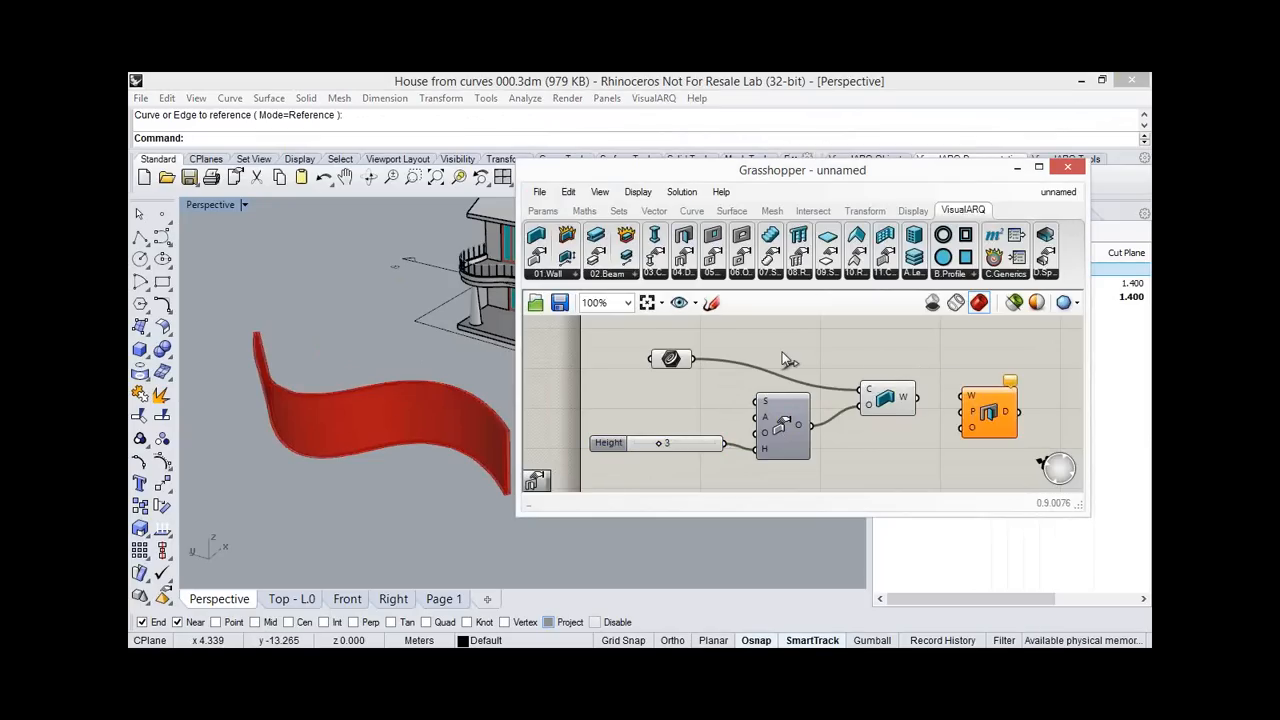
{"action": "right_click_drag", "start_coordinate": [1022, 420], "coordinate": [783, 352]}
{"action": "left_click_drag", "start_coordinate": [746, 344], "coordinate": [813, 380]}
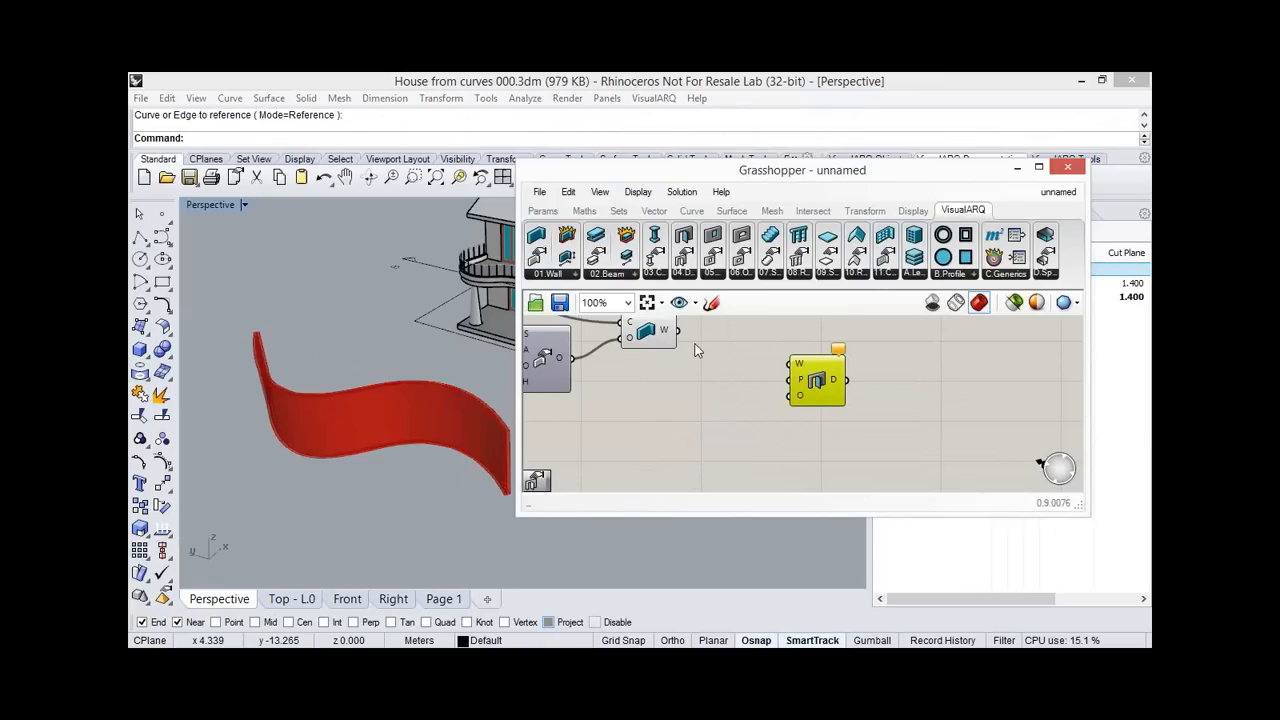
{"action": "right_click_drag", "start_coordinate": [697, 350], "coordinate": [714, 372]}
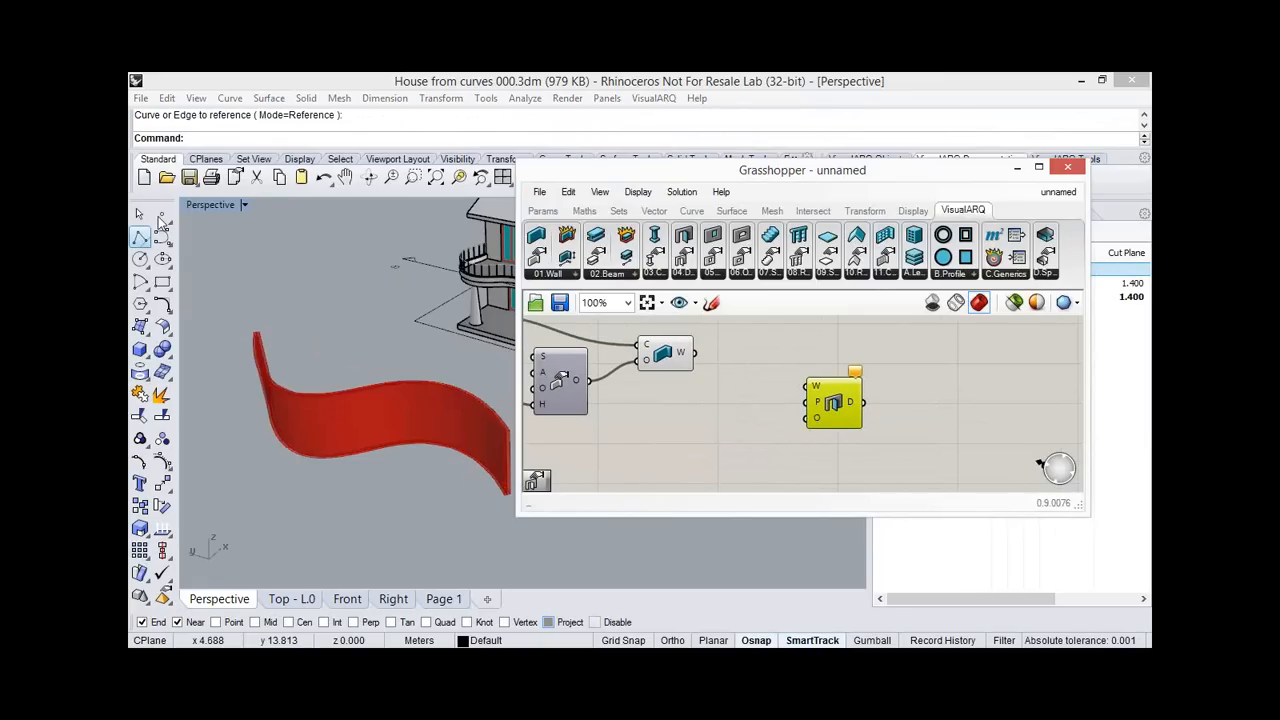
Draw a point object in front of the curved wall and reference it in the Door component's P input.
{"action": "left_click", "coordinate": [160, 216]}
{"action": "left_click", "coordinate": [308, 484]}
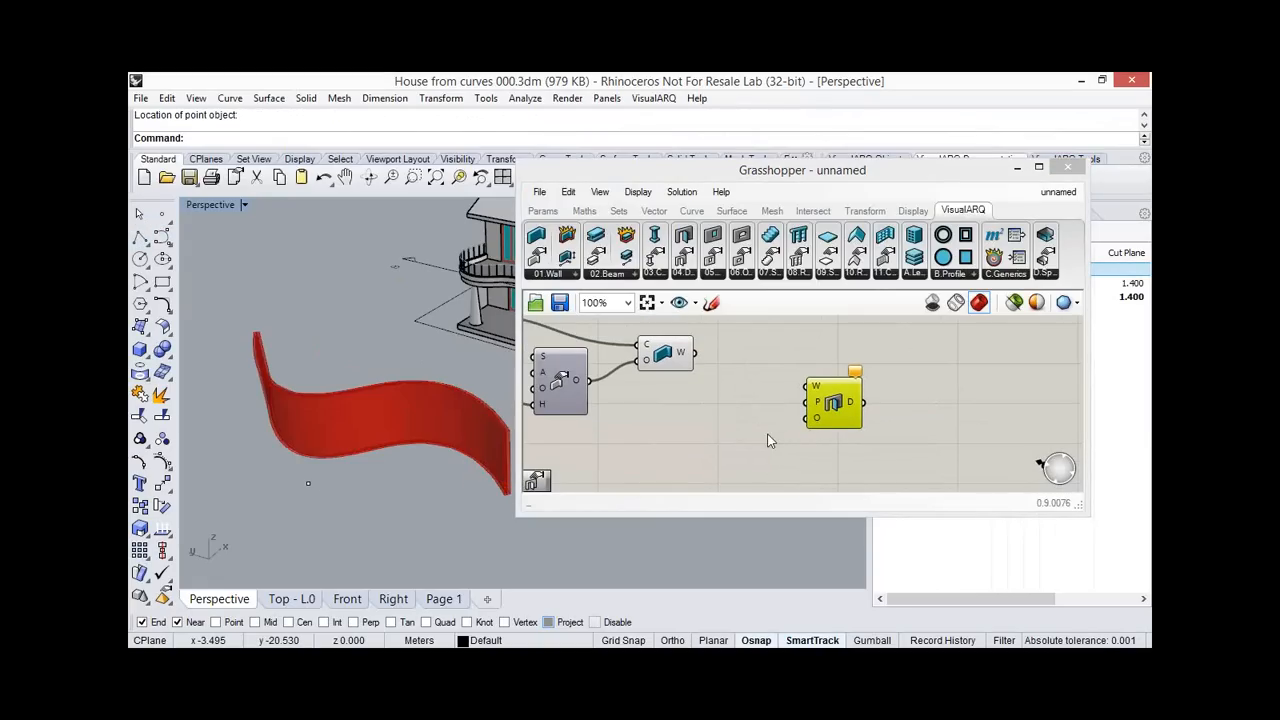
{"action": "right_click", "coordinate": [818, 406]}
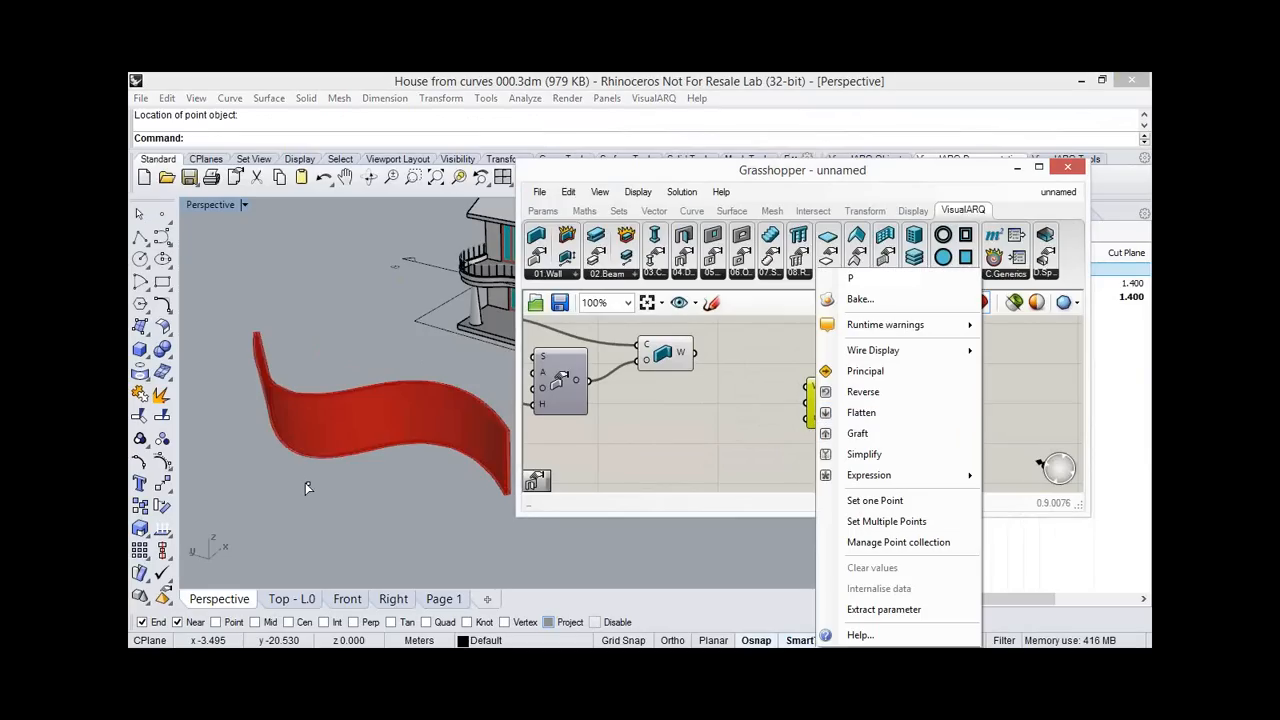
{"action": "left_click", "coordinate": [307, 484]}
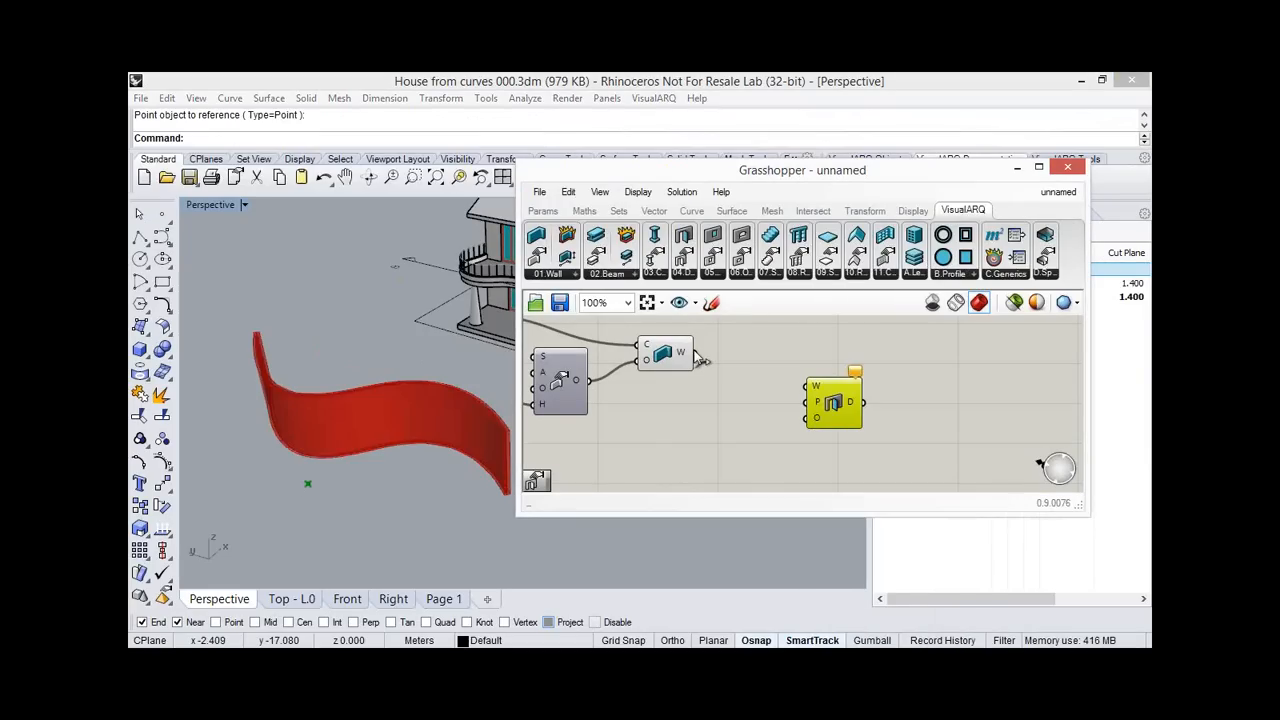
Connect the Wall's W output to the Door's W input and move the Door component farther from the Wall.
{"action": "left_click_drag", "start_coordinate": [696, 355], "coordinate": [806, 387]}
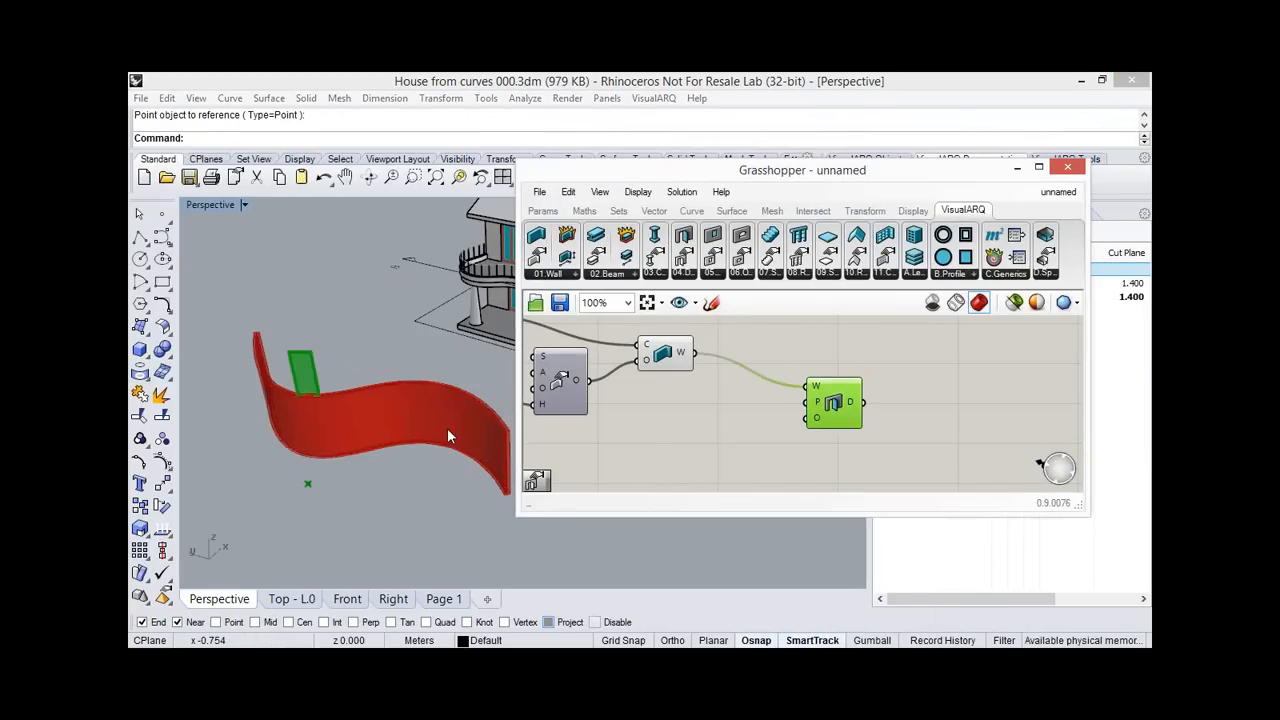
{"action": "right_click_drag", "start_coordinate": [389, 383], "coordinate": [482, 404]}
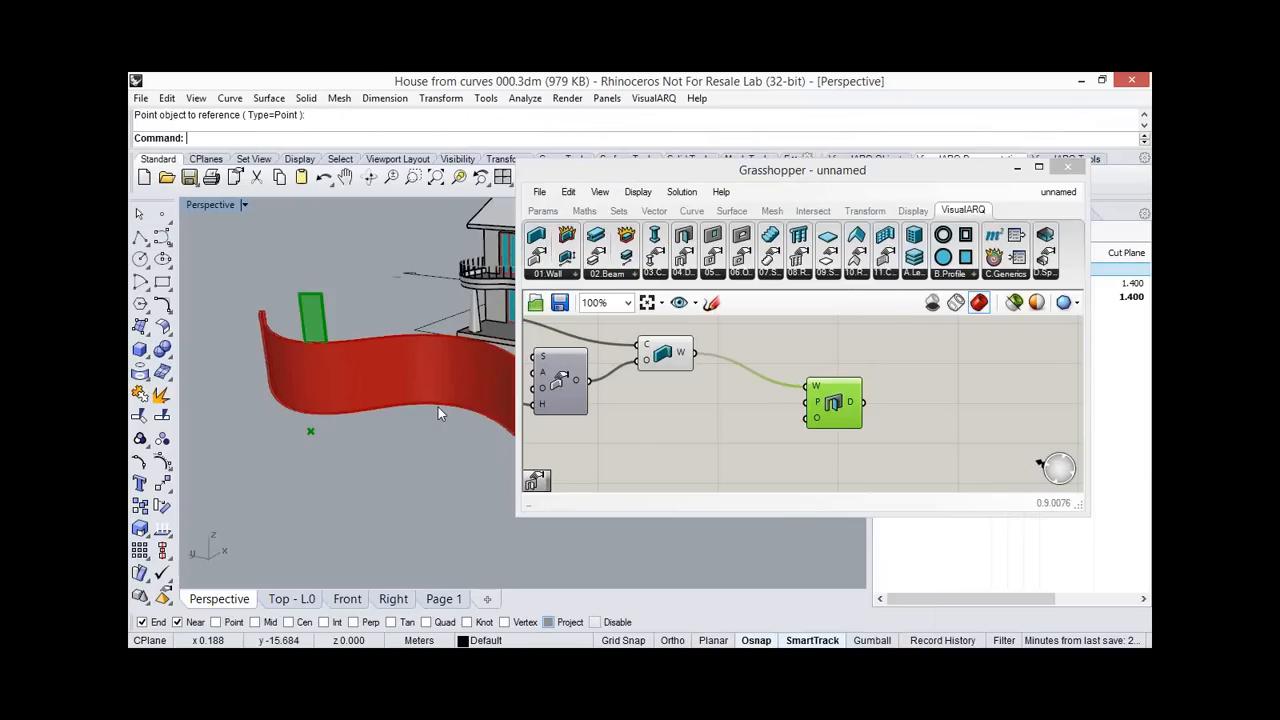
{"action": "right_click_drag", "start_coordinate": [364, 415], "coordinate": [308, 430]}
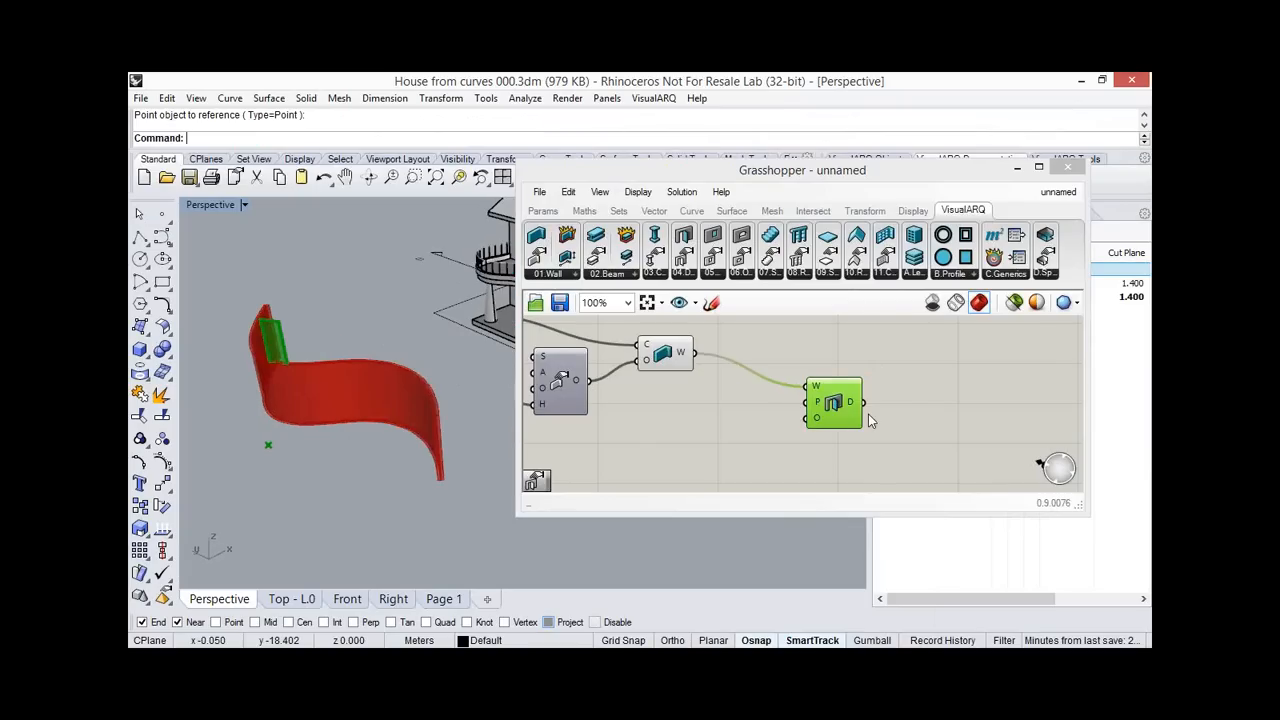
{"action": "left_click_drag", "start_coordinate": [847, 412], "coordinate": [885, 418]}
{"action": "left_click", "coordinate": [772, 410]}
{"action": "right_click_drag", "start_coordinate": [726, 391], "coordinate": [752, 385]}
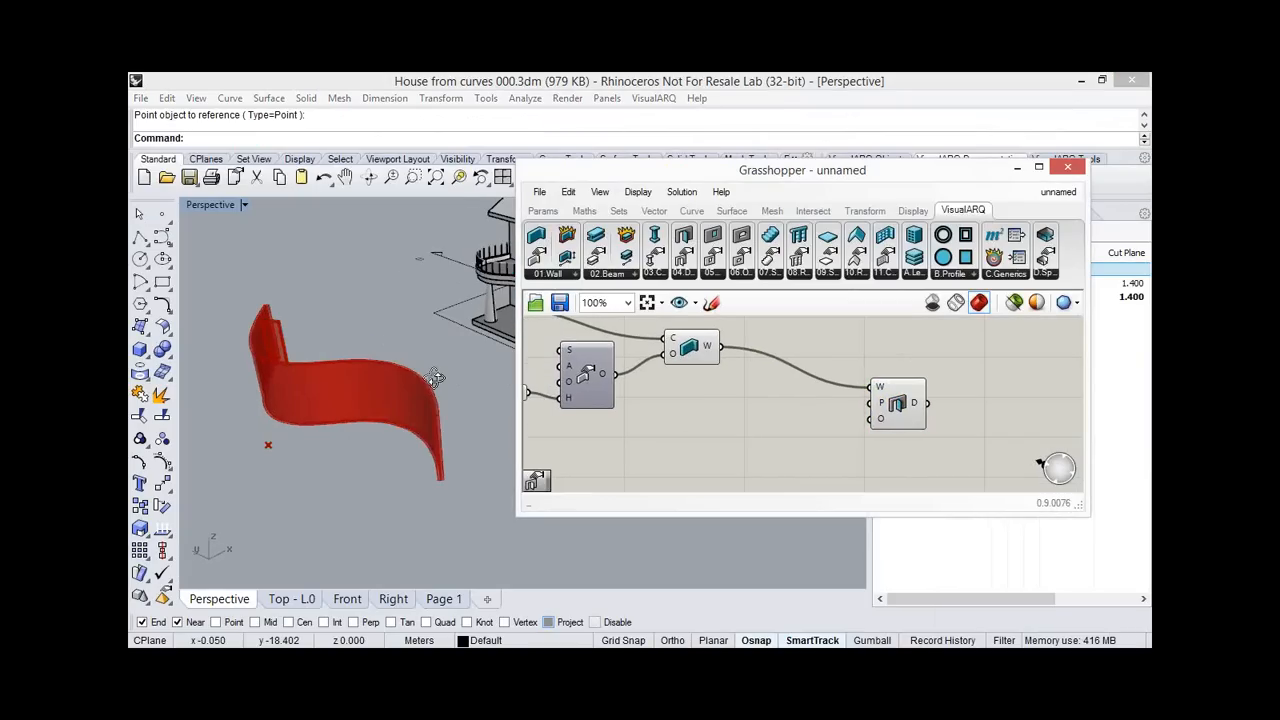
{"action": "right_click_drag", "start_coordinate": [435, 378], "coordinate": [470, 372]}
{"action": "left_click_drag", "start_coordinate": [896, 402], "coordinate": [891, 399]}
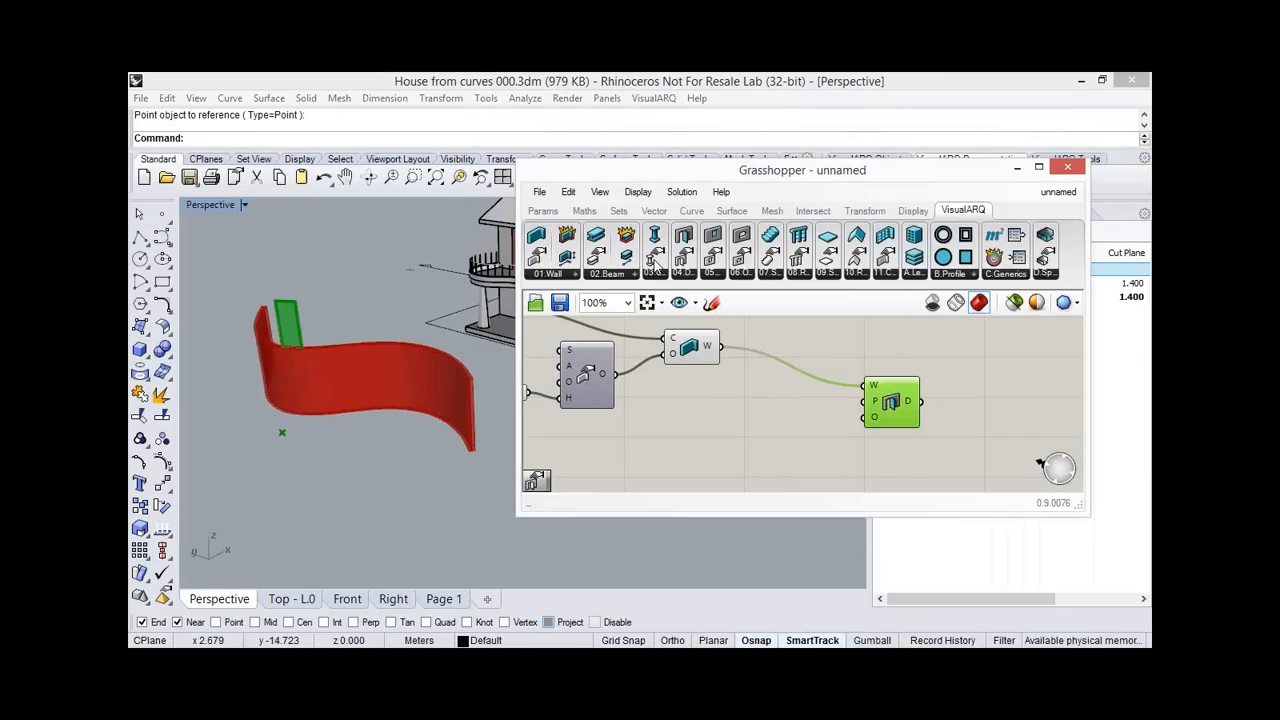
Add a door options component, connect its output to the Door's O input and reposition it below the wall components.
{"action": "left_click_drag", "start_coordinate": [684, 258], "coordinate": [739, 429]}
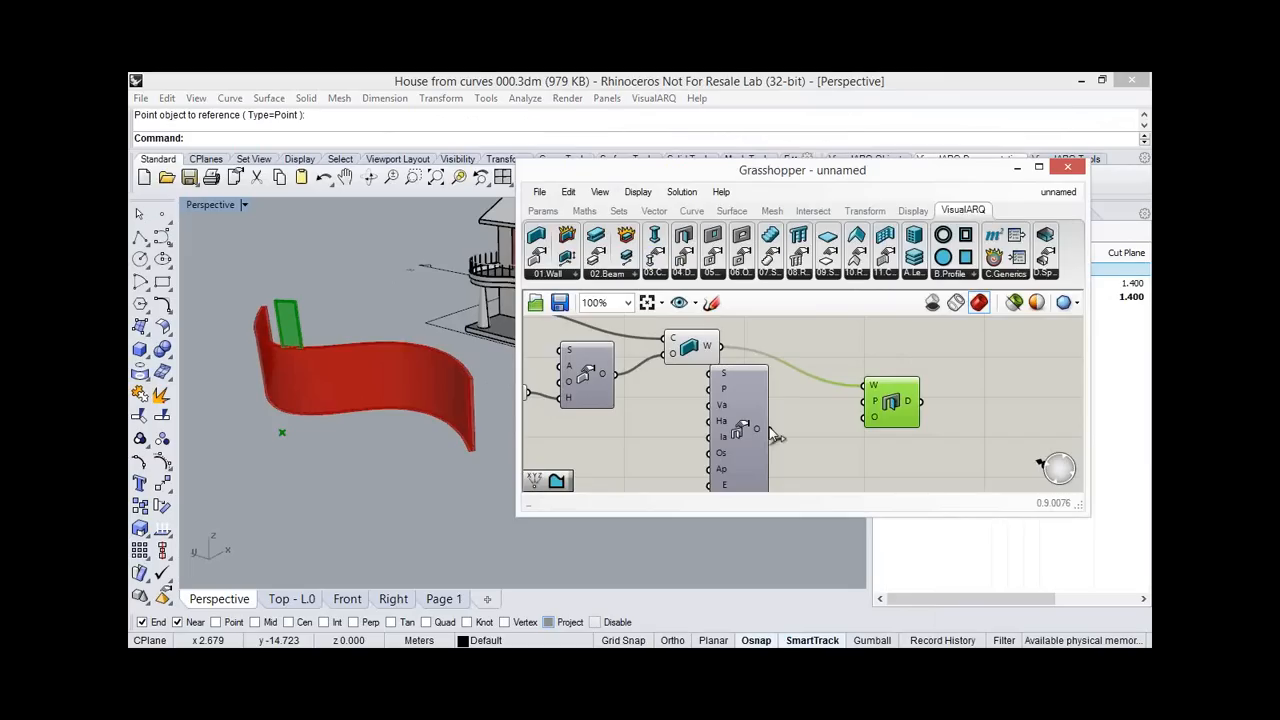
{"action": "left_click_drag", "start_coordinate": [864, 417], "coordinate": [769, 429]}
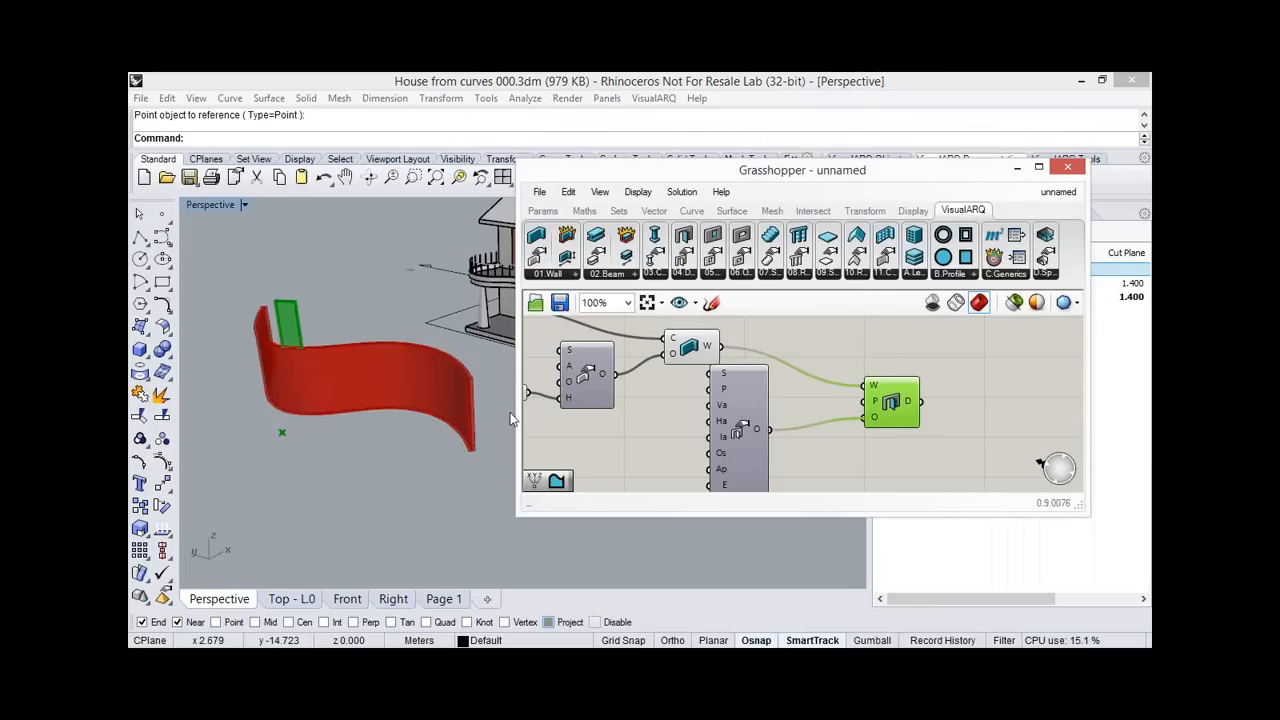
{"action": "mouse_move", "coordinate": [416, 332]}
{"action": "right_mouse_down"}
{"action": "mouse_move", "coordinate": [431, 389]}
{"action": "mouse_move", "coordinate": [408, 309]}
{"action": "right_mouse_up"}
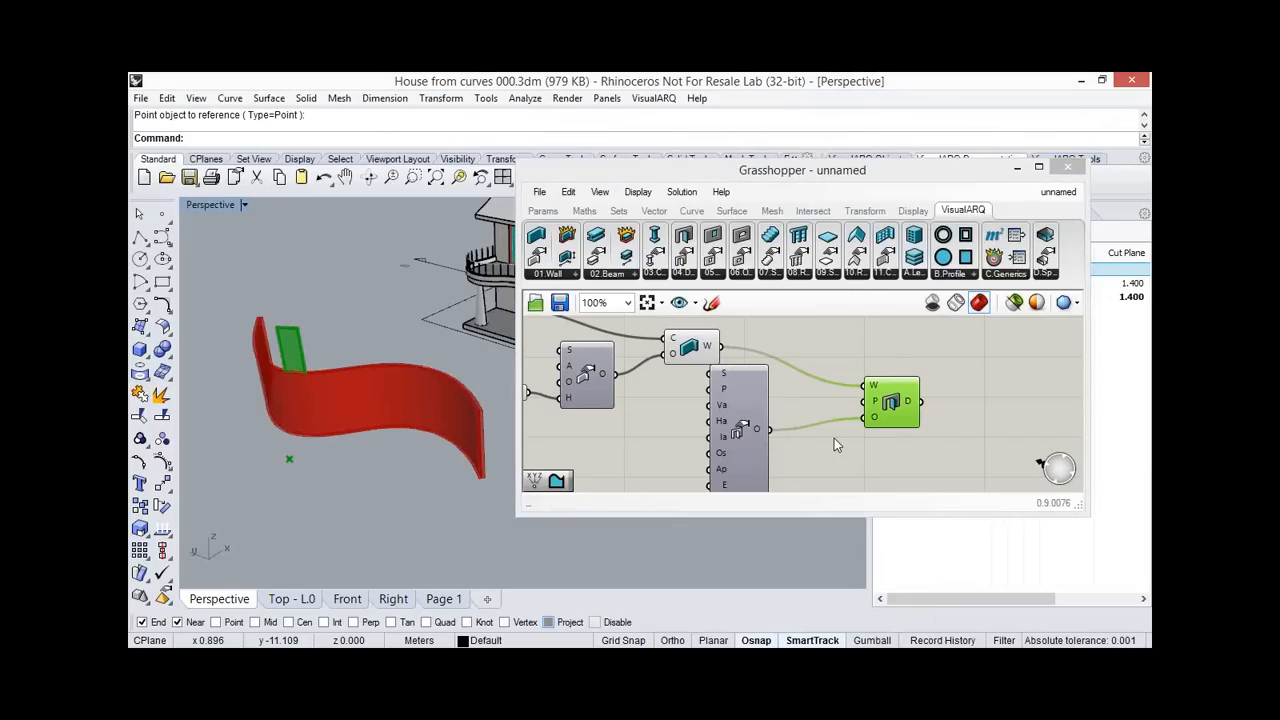
{"action": "right_click_drag", "start_coordinate": [820, 417], "coordinate": [828, 342]}
{"action": "left_click_drag", "start_coordinate": [789, 412], "coordinate": [818, 440]}
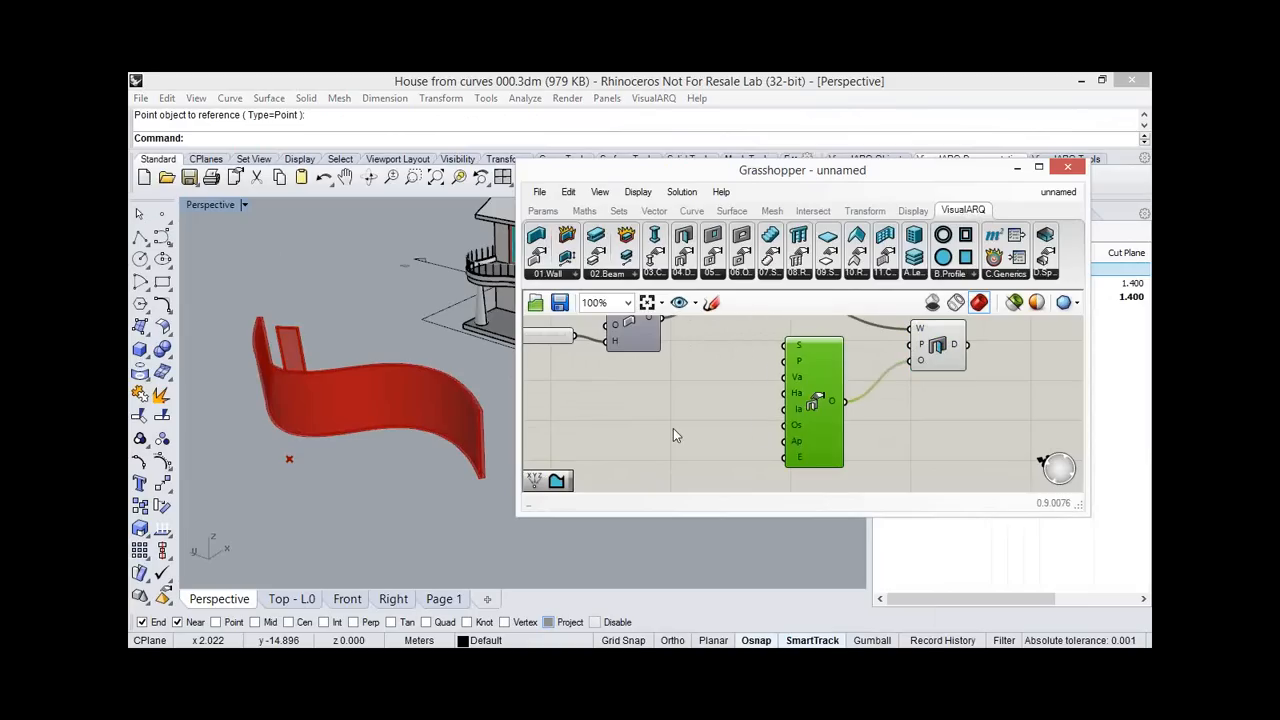
Add a number slider, connect it to the door options' E input and set the elevation to 0.270.
{"action": "double_click", "coordinate": [674, 428]}
{"action": "type", "text": "10"}
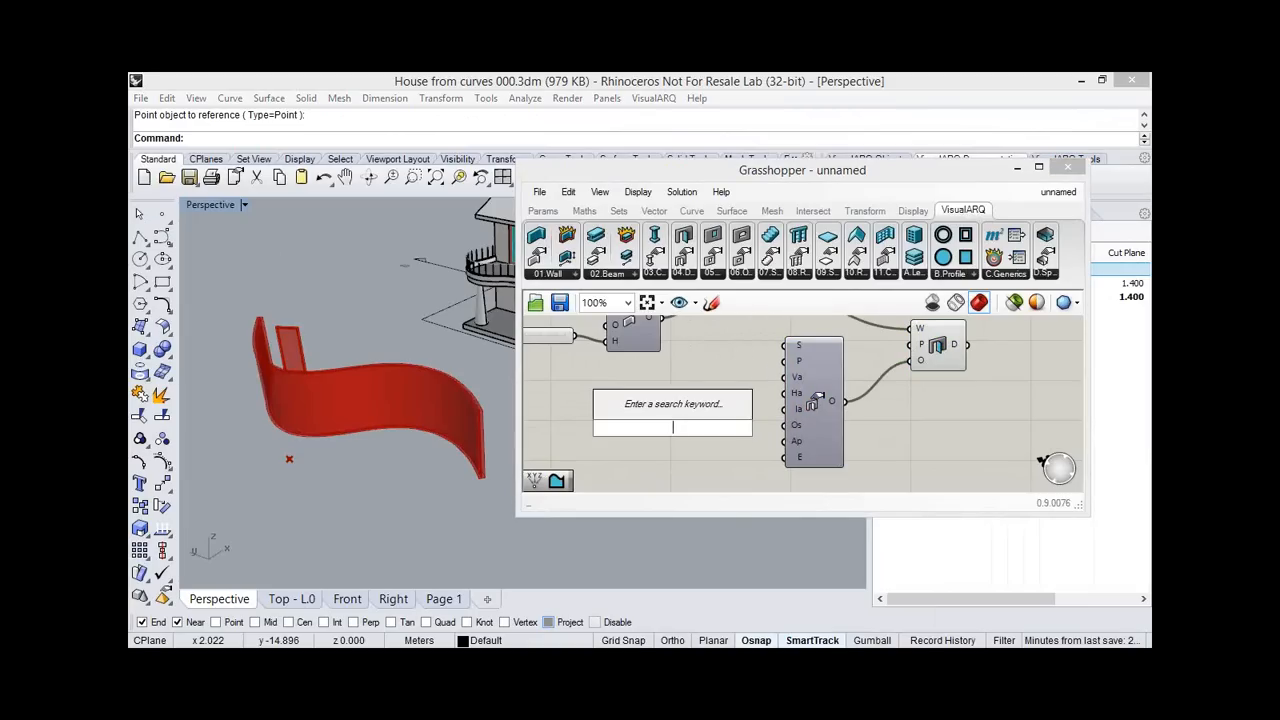
{"action": "key", "text": "BackSpace"}
{"action": "key", "text": "BackSpace"}
{"action": "type", "text": "SLIDE"}
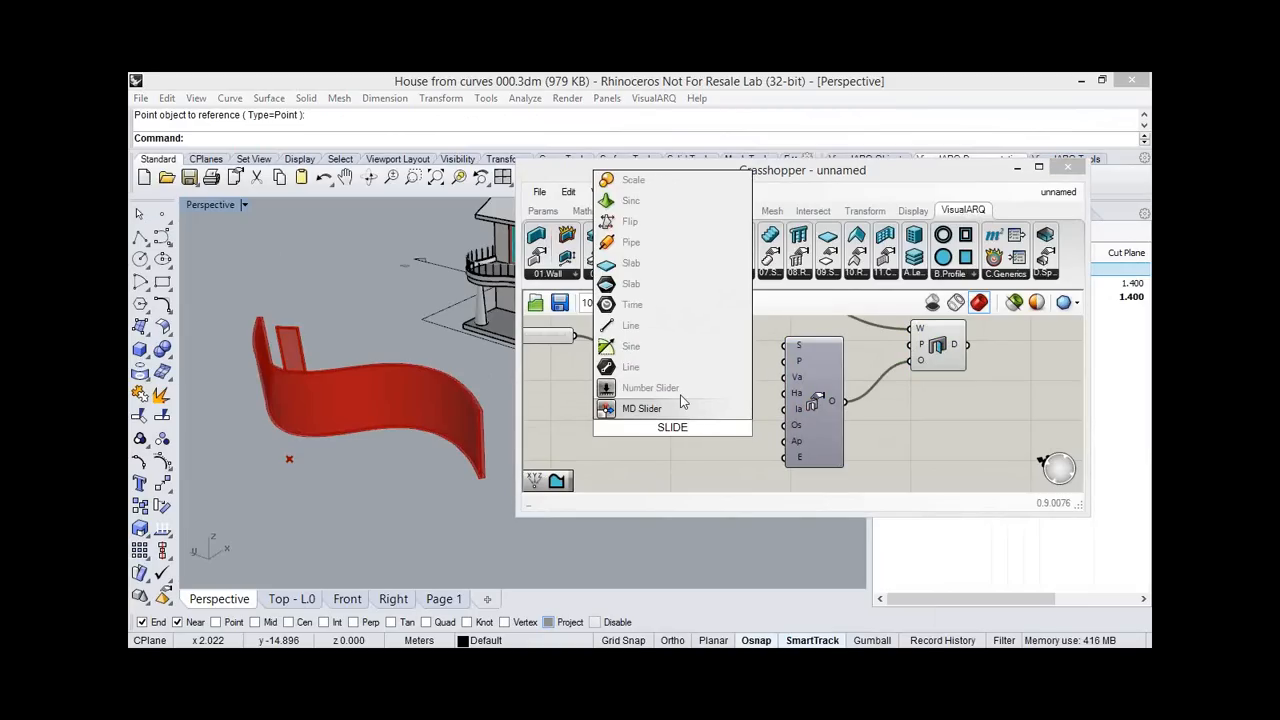
{"action": "key", "text": "Return"}
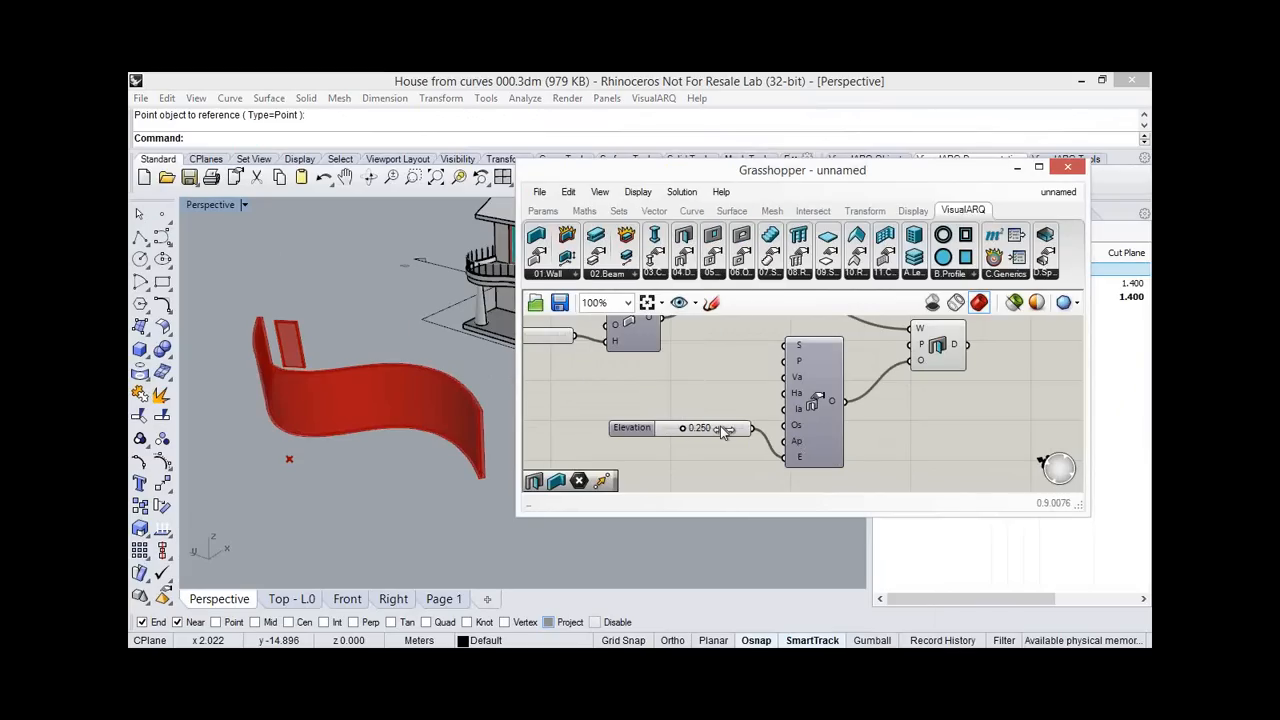
{"action": "left_click_drag", "start_coordinate": [724, 430], "coordinate": [709, 435]}
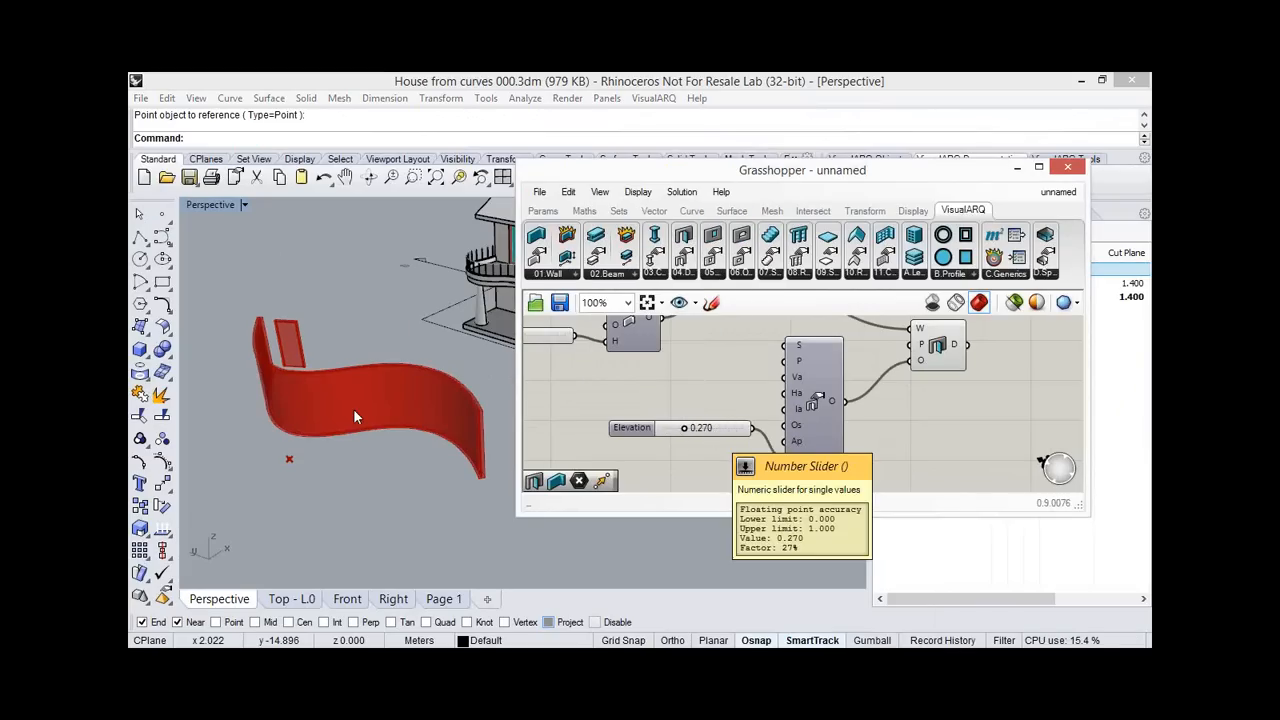
{"action": "right_click_drag", "start_coordinate": [348, 390], "coordinate": [278, 365]}
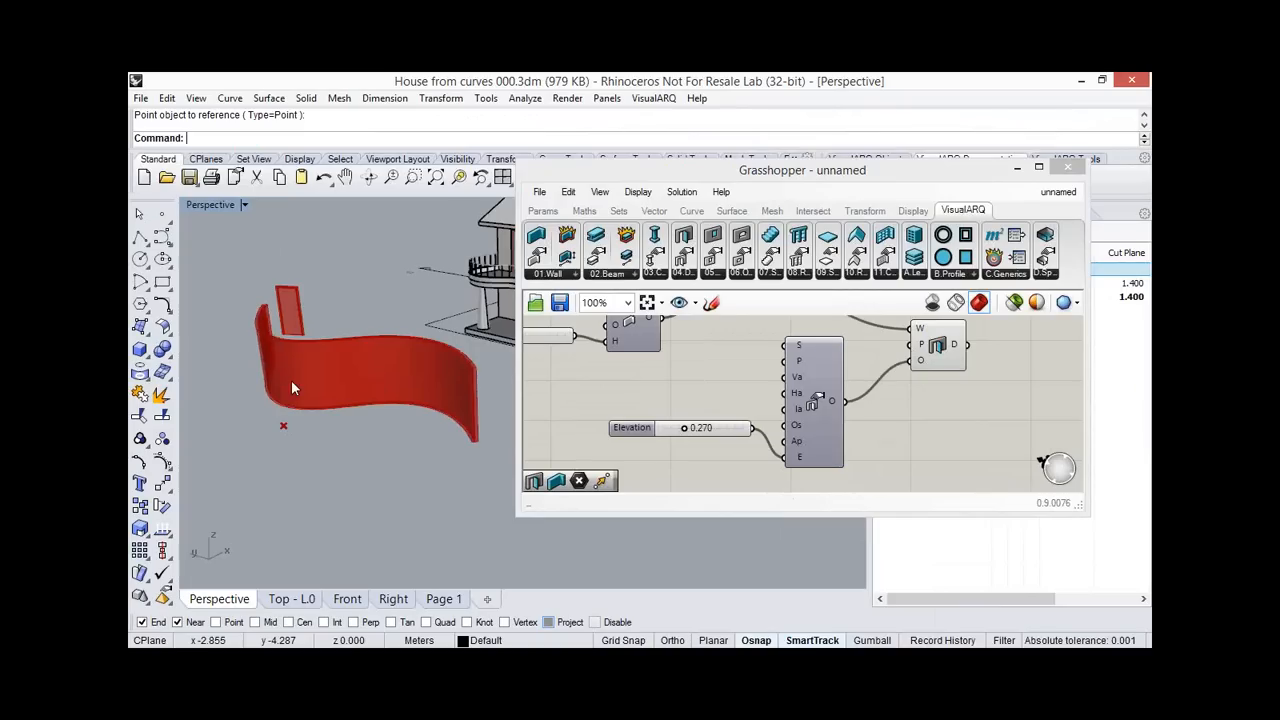
Set the Elevation slider's minimum to -3, lower its value to -3.000 and shift the slider below the wall options.
{"action": "right_click", "coordinate": [710, 437]}
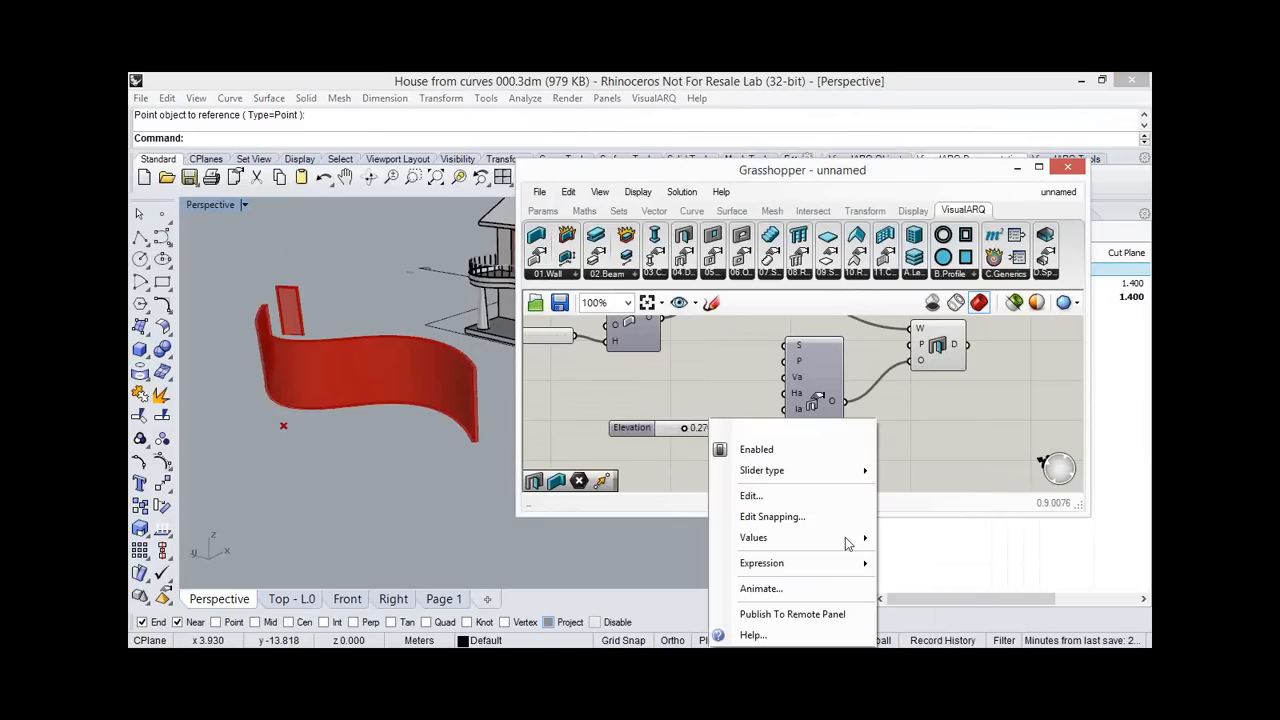
{"action": "mouse_move", "coordinate": [845, 543]}
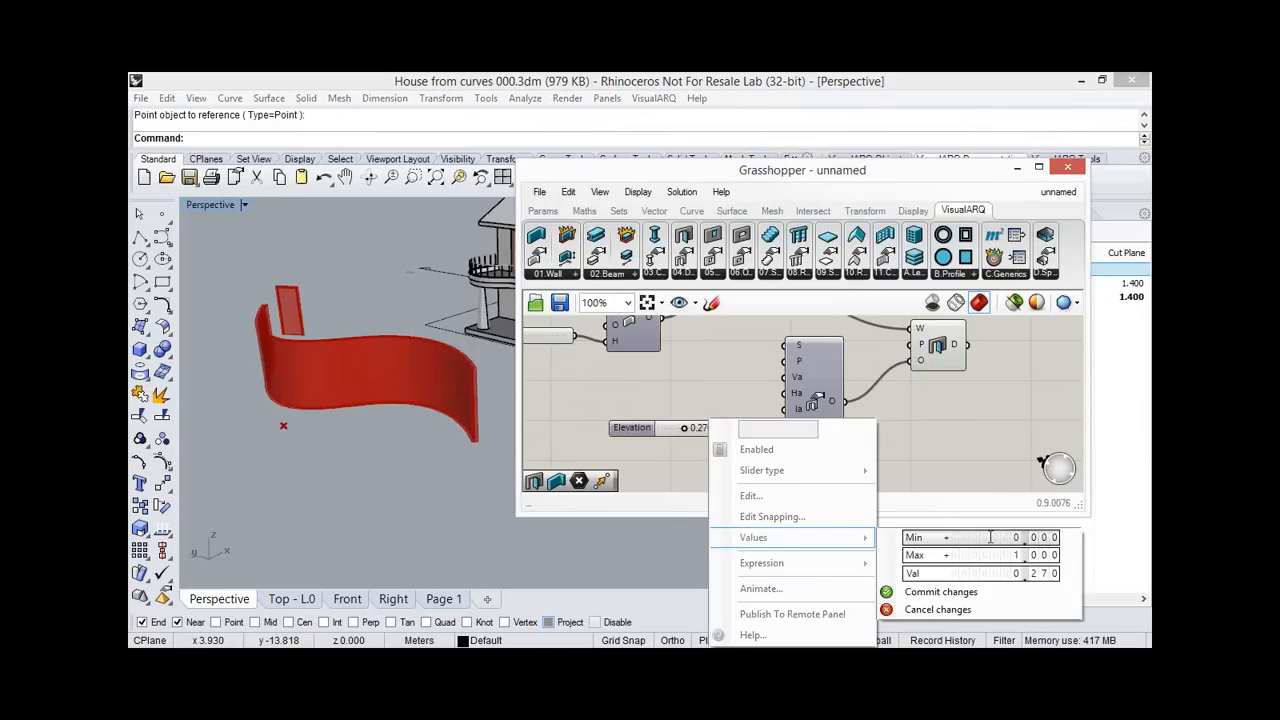
{"action": "left_click", "coordinate": [990, 537]}
{"action": "type", "text": "-3"}
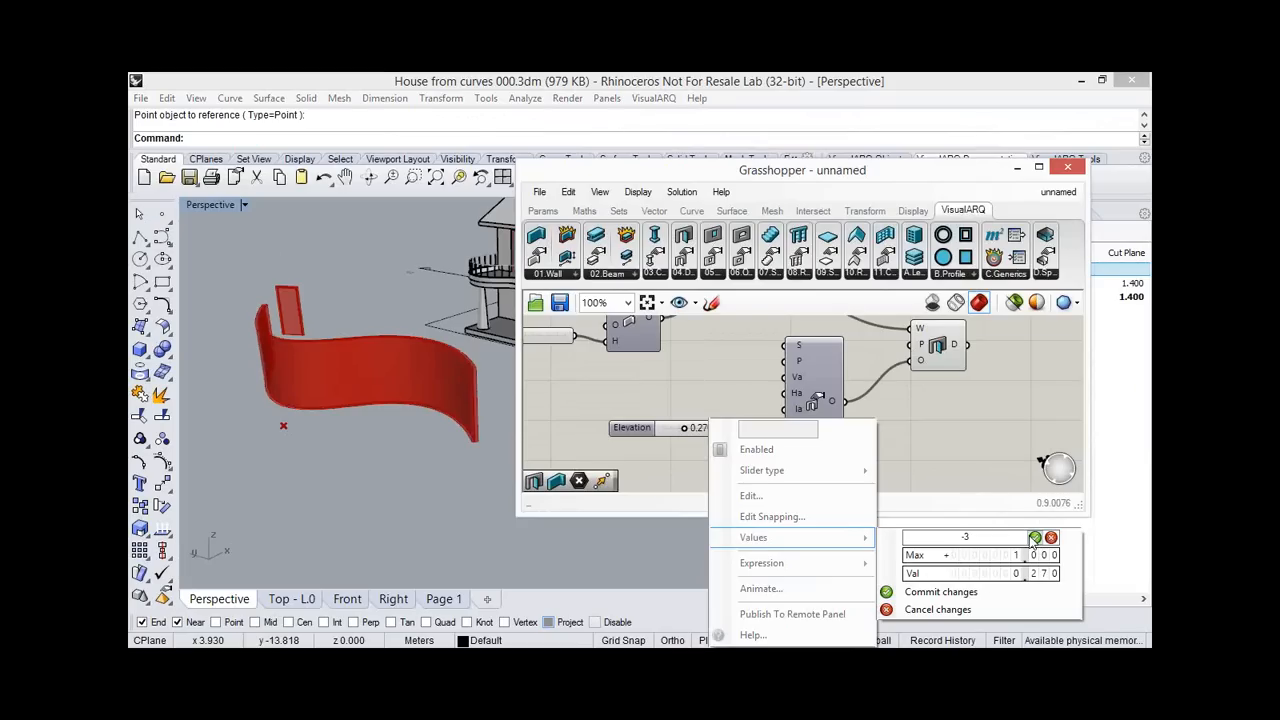
{"action": "left_click", "coordinate": [1035, 537]}
{"action": "left_click", "coordinate": [935, 591]}
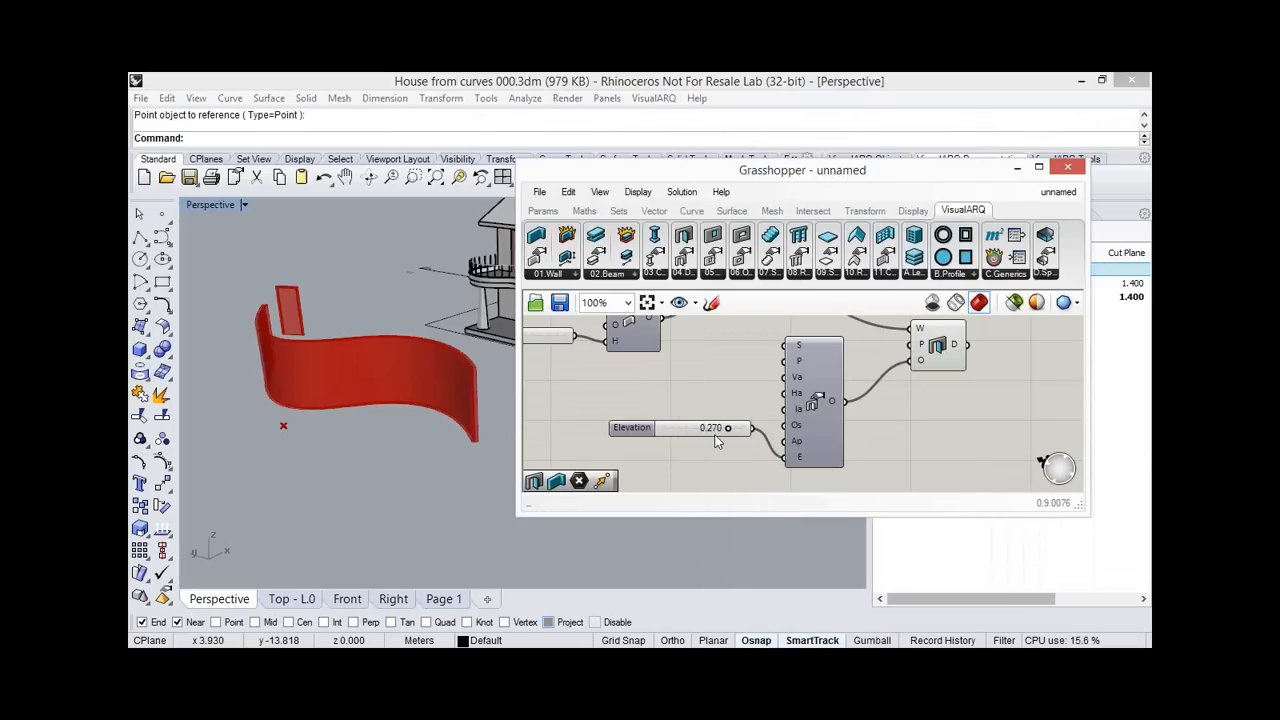
{"action": "left_click_drag", "start_coordinate": [726, 429], "coordinate": [657, 430]}
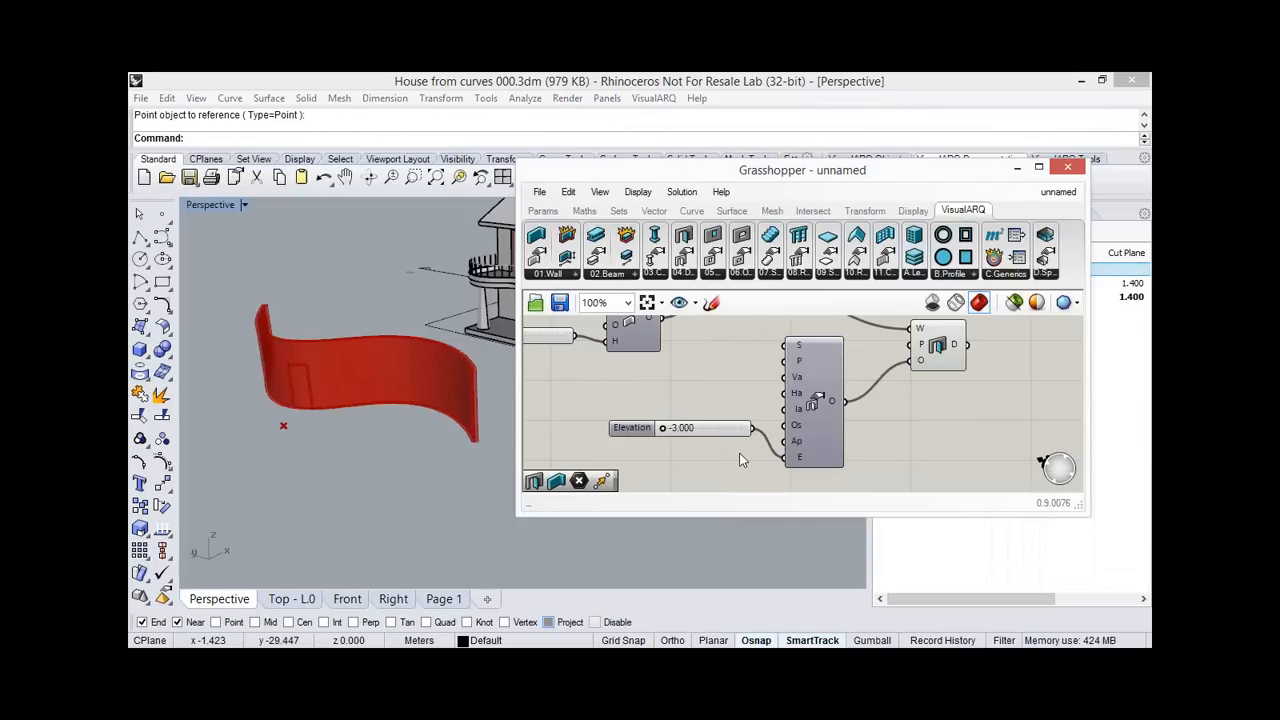
{"action": "left_click_drag", "start_coordinate": [733, 428], "coordinate": [740, 453]}
Move the referenced point along the front of the curved wall to reposition the door.
{"action": "right_click_drag", "start_coordinate": [785, 408], "coordinate": [824, 421]}
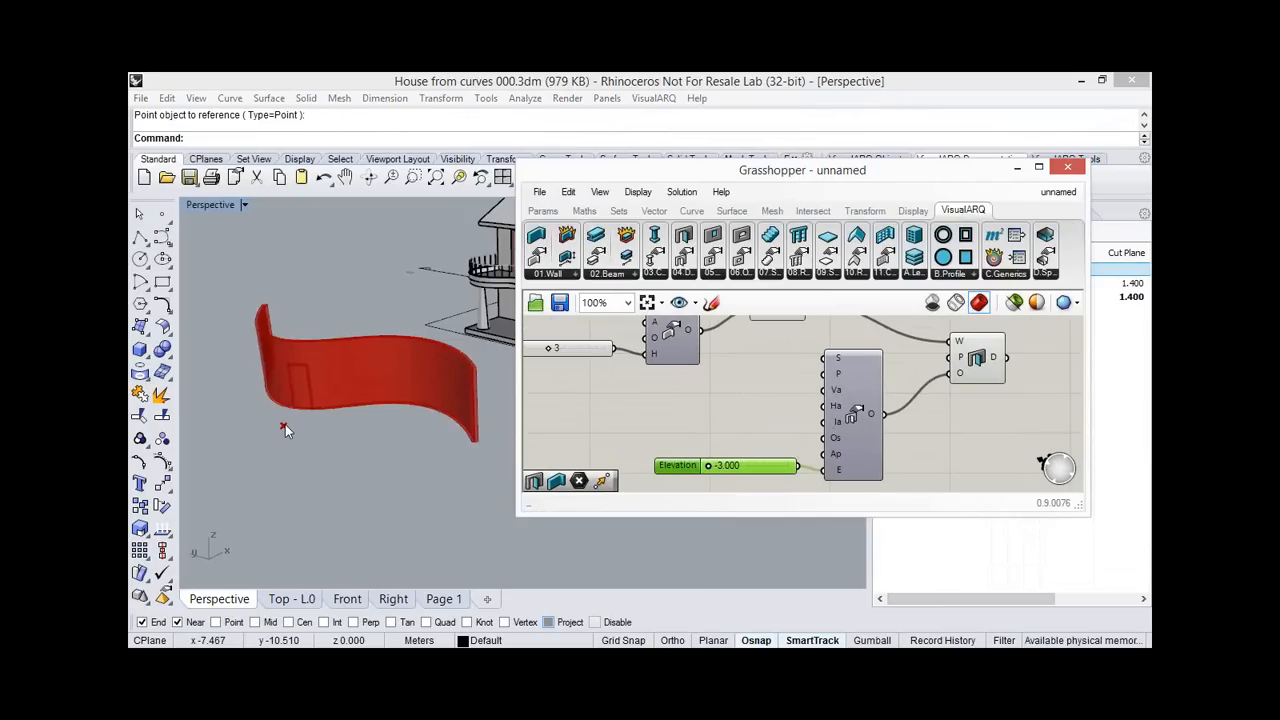
{"action": "left_click_drag", "start_coordinate": [285, 426], "coordinate": [320, 429]}
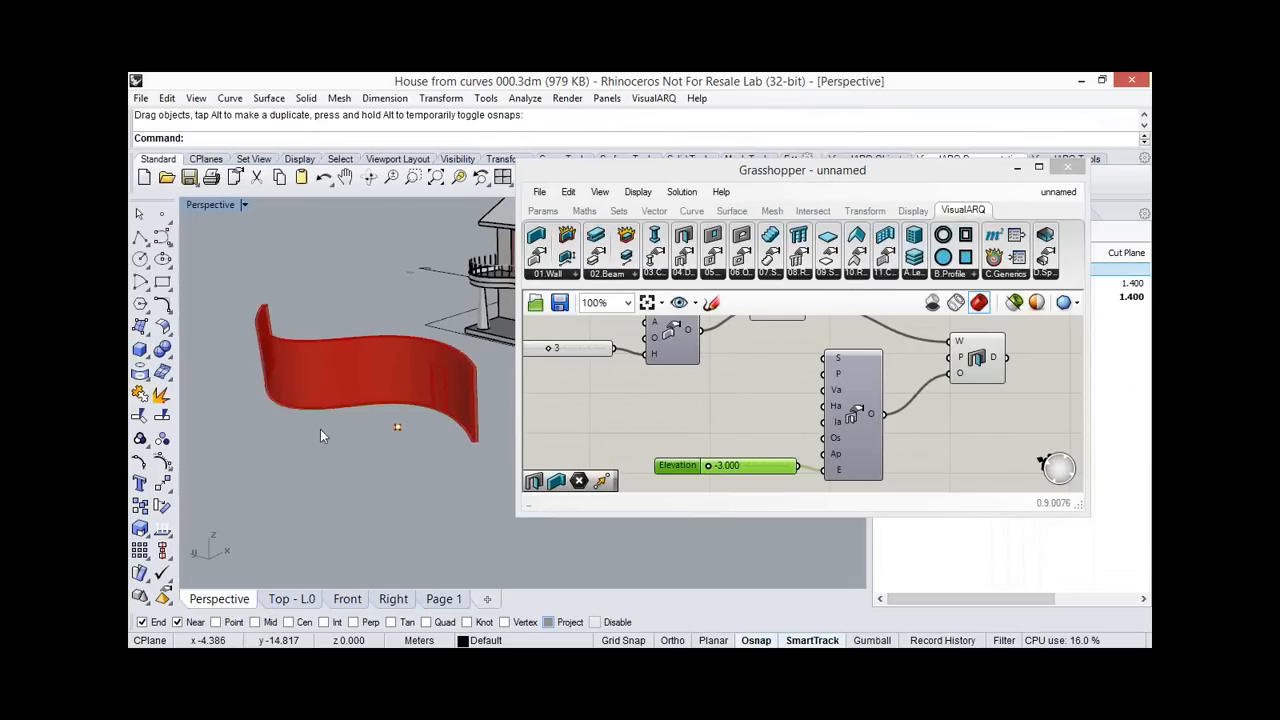
{"action": "scroll", "coordinate": [333, 405], "scroll_direction": "up", "scroll_amount": 3}
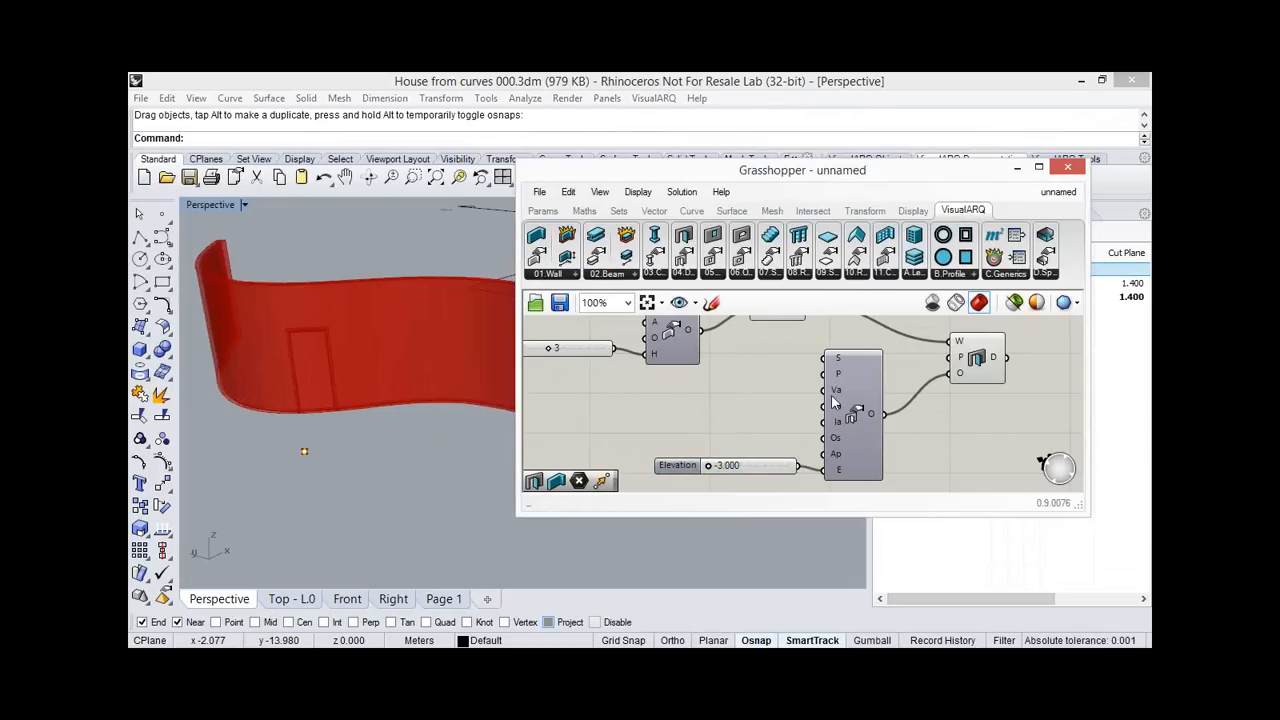
Add a Custom profile component to the canvas above the Elevation slider, beside the door options component.
{"action": "right_click_drag", "start_coordinate": [867, 406], "coordinate": [831, 395]}
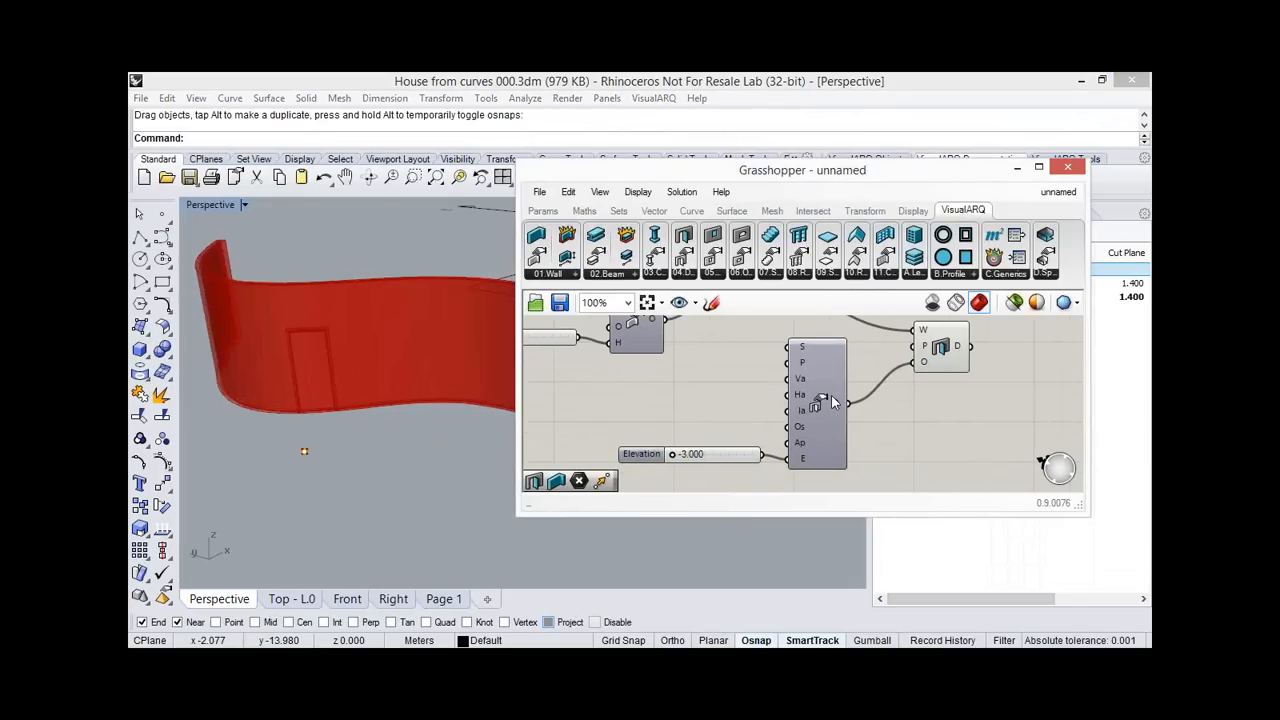
{"action": "left_click", "coordinate": [968, 276]}
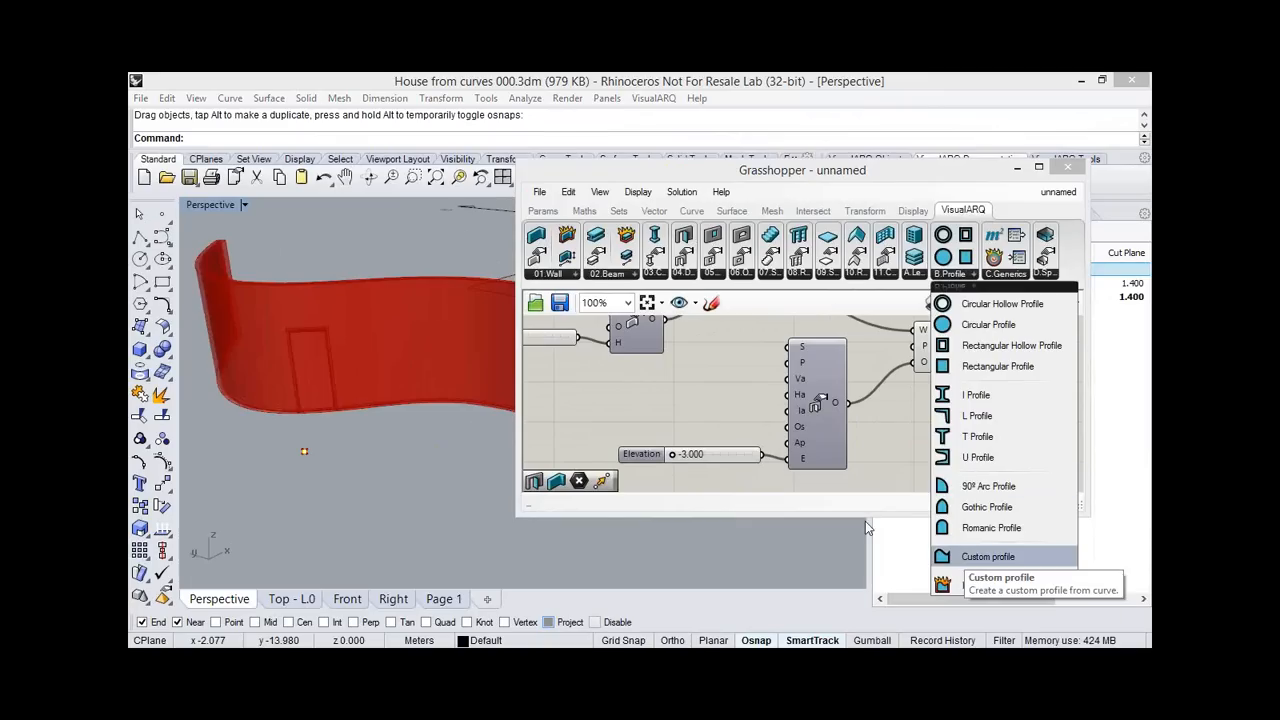
{"action": "left_click_drag", "start_coordinate": [865, 521], "coordinate": [583, 410]}
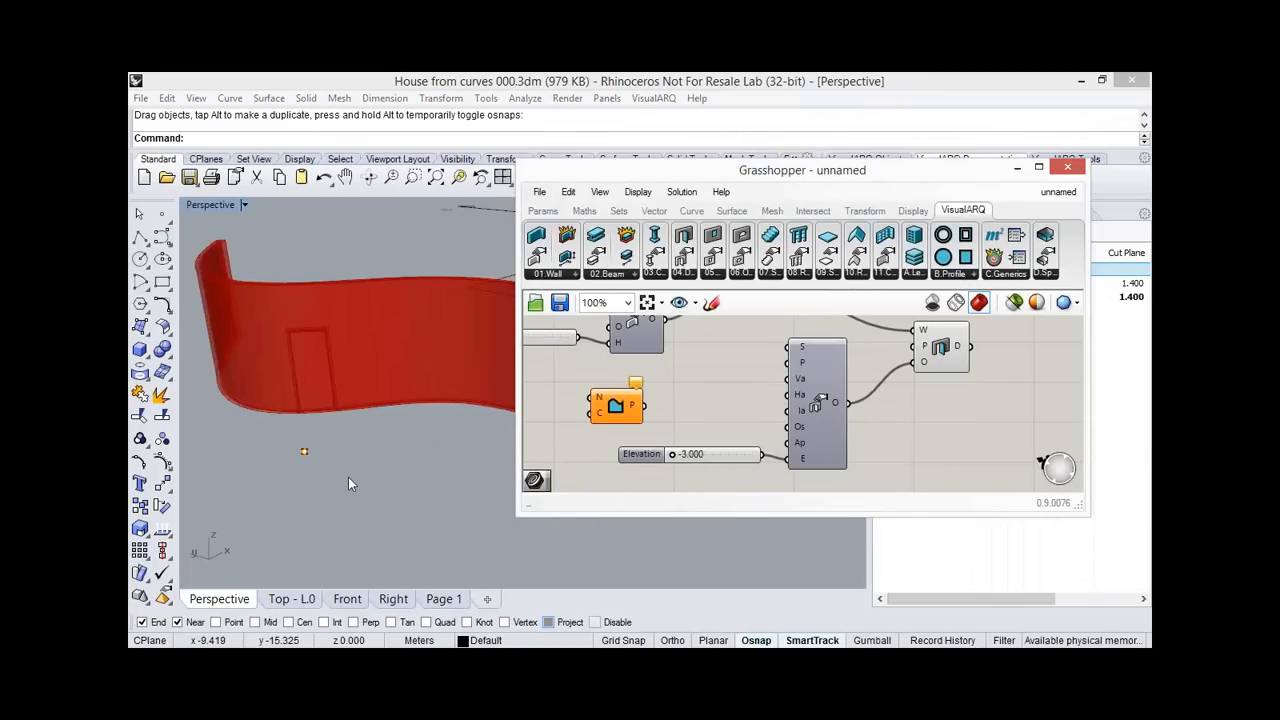
Draw a closed egg-shaped control point curve beside the curved wall in the Top view.
{"action": "left_click", "coordinate": [292, 599]}
{"action": "right_click_drag", "start_coordinate": [263, 366], "coordinate": [390, 412]}
{"action": "scroll", "coordinate": [197, 303], "scroll_direction": "up", "scroll_amount": 2}
{"action": "scroll", "coordinate": [272, 390], "scroll_direction": "up", "scroll_amount": 7}
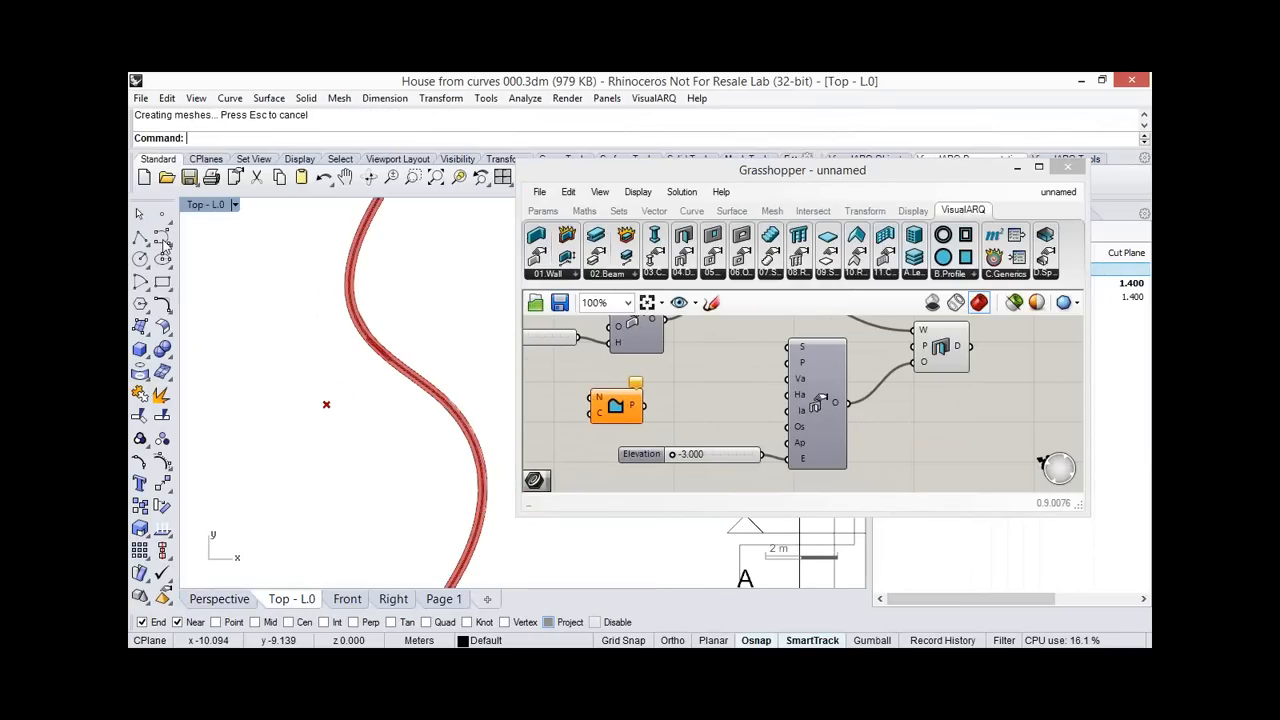
{"action": "left_click", "coordinate": [162, 238]}
{"action": "scroll", "coordinate": [258, 375], "scroll_direction": "up", "scroll_amount": 2}
{"action": "left_click", "coordinate": [325, 376]}
{"action": "left_click", "coordinate": [286, 432]}
{"action": "left_click", "coordinate": [304, 496]}
{"action": "left_click", "coordinate": [347, 497]}
{"action": "left_click", "coordinate": [372, 432]}
{"action": "left_click", "coordinate": [347, 372]}
{"action": "left_click", "coordinate": [327, 377]}
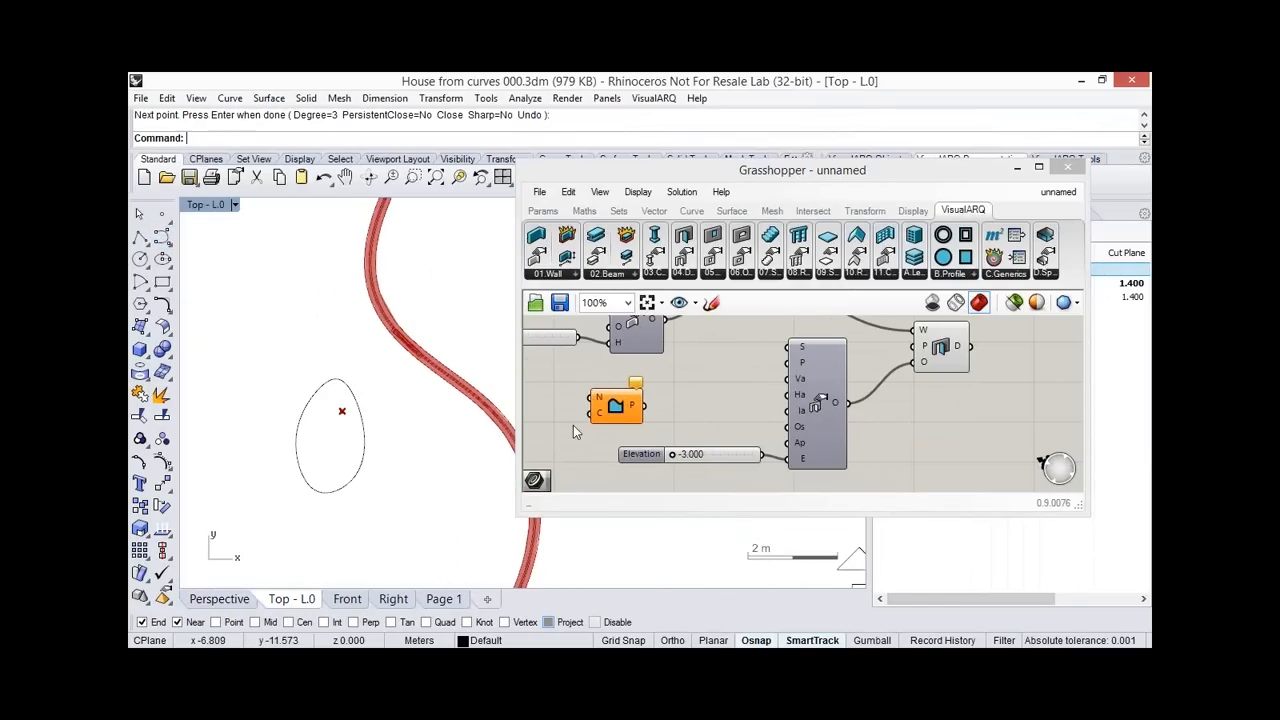
Add a Curve parameter below the custom profile component and reference the closed egg-shaped curve in it.
{"action": "left_click", "coordinate": [218, 599]}
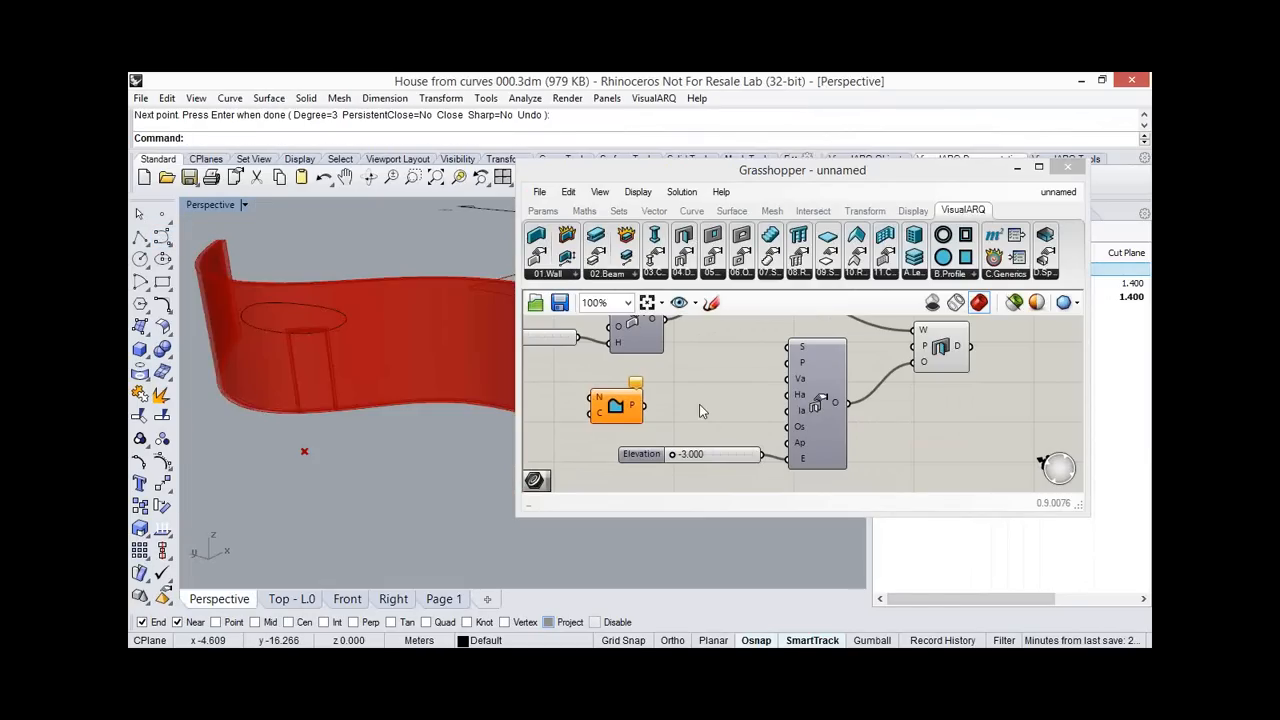
{"action": "right_click", "coordinate": [585, 450]}
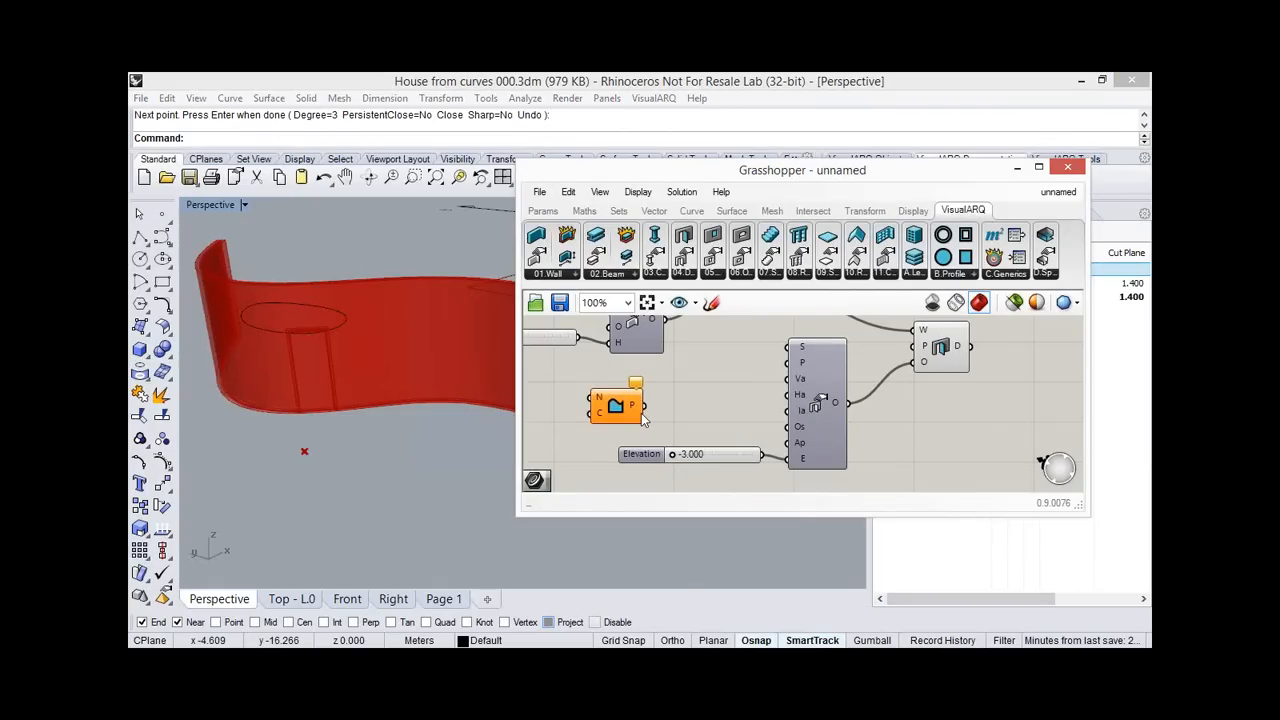
{"action": "left_click", "coordinate": [585, 450]}
{"action": "double_click", "coordinate": [585, 450]}
{"action": "type", "text": "crv"}
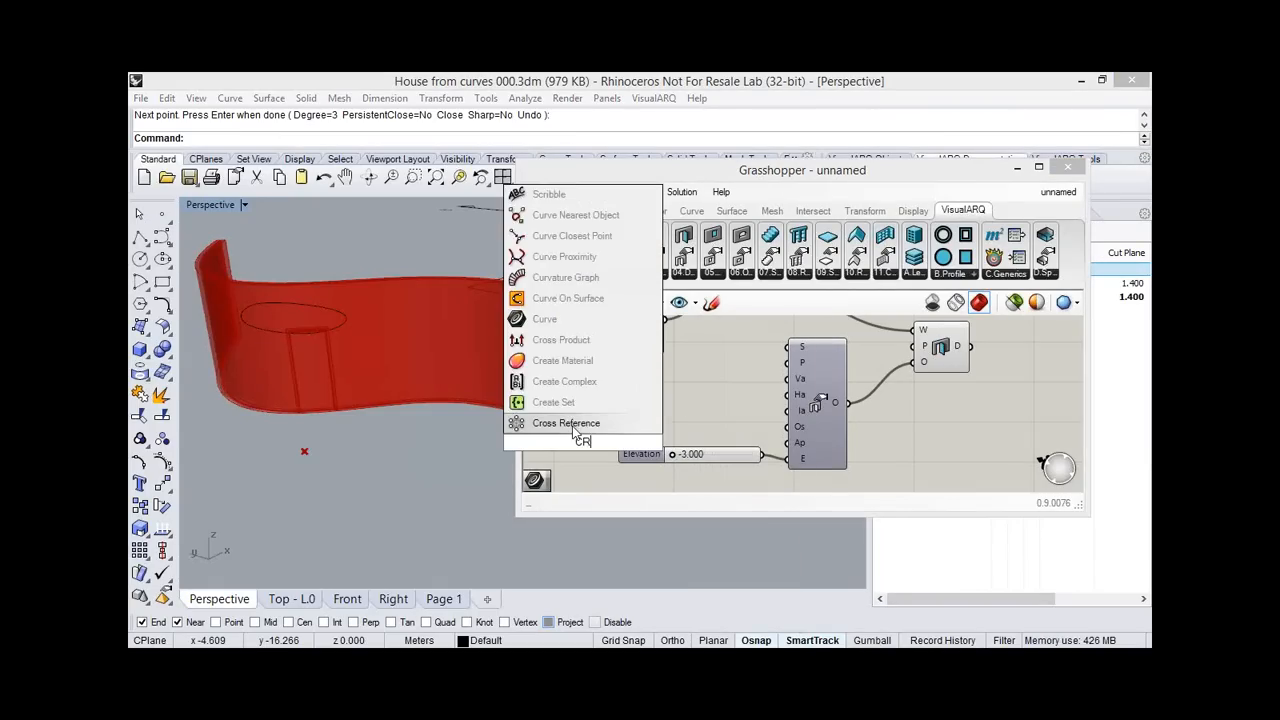
{"action": "key", "text": "Return"}
{"action": "right_click", "coordinate": [584, 443]}
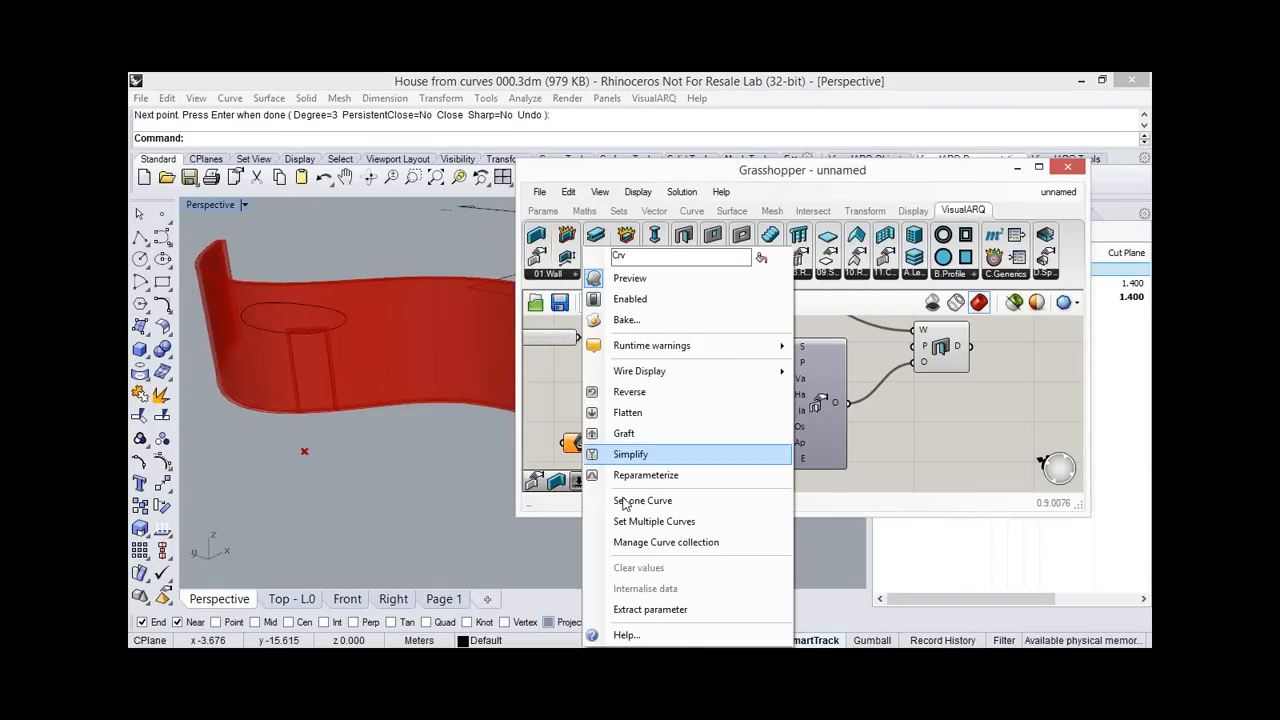
{"action": "left_click", "coordinate": [628, 500]}
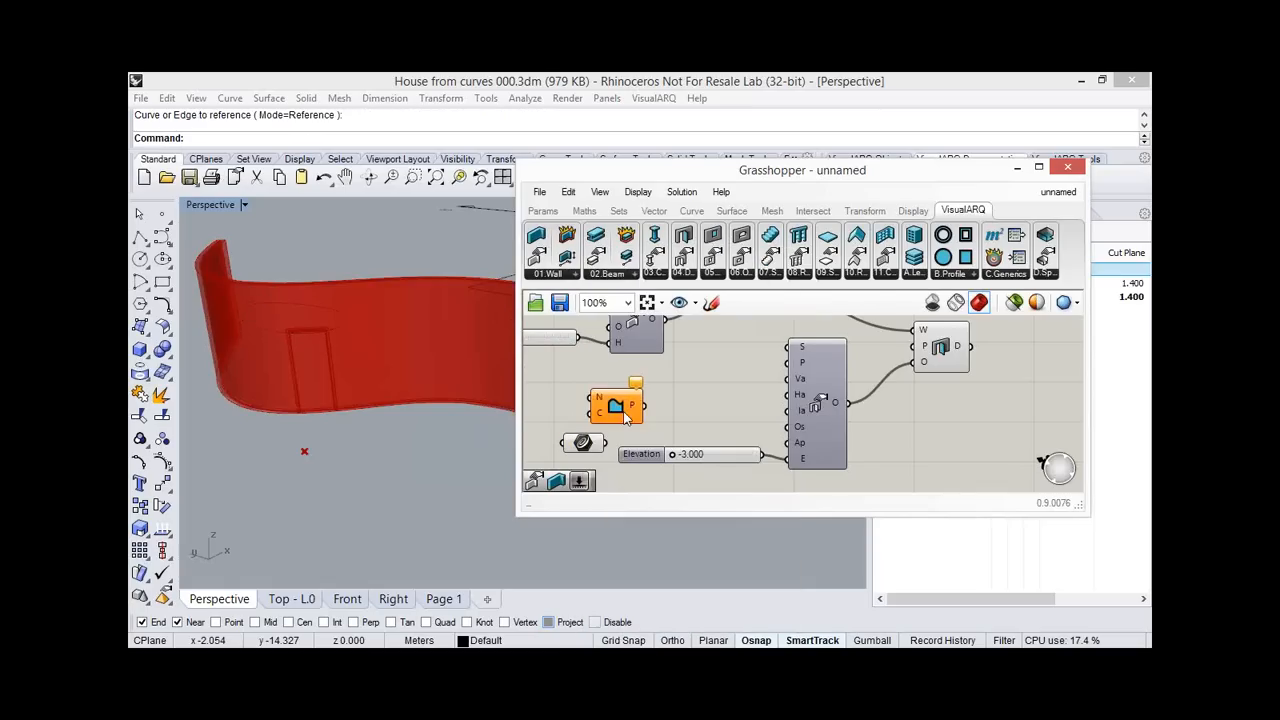
Connect the Curve parameter to the custom profile's C input and the profile's output to the door options' P input.
{"action": "left_click_drag", "start_coordinate": [612, 410], "coordinate": [604, 443]}
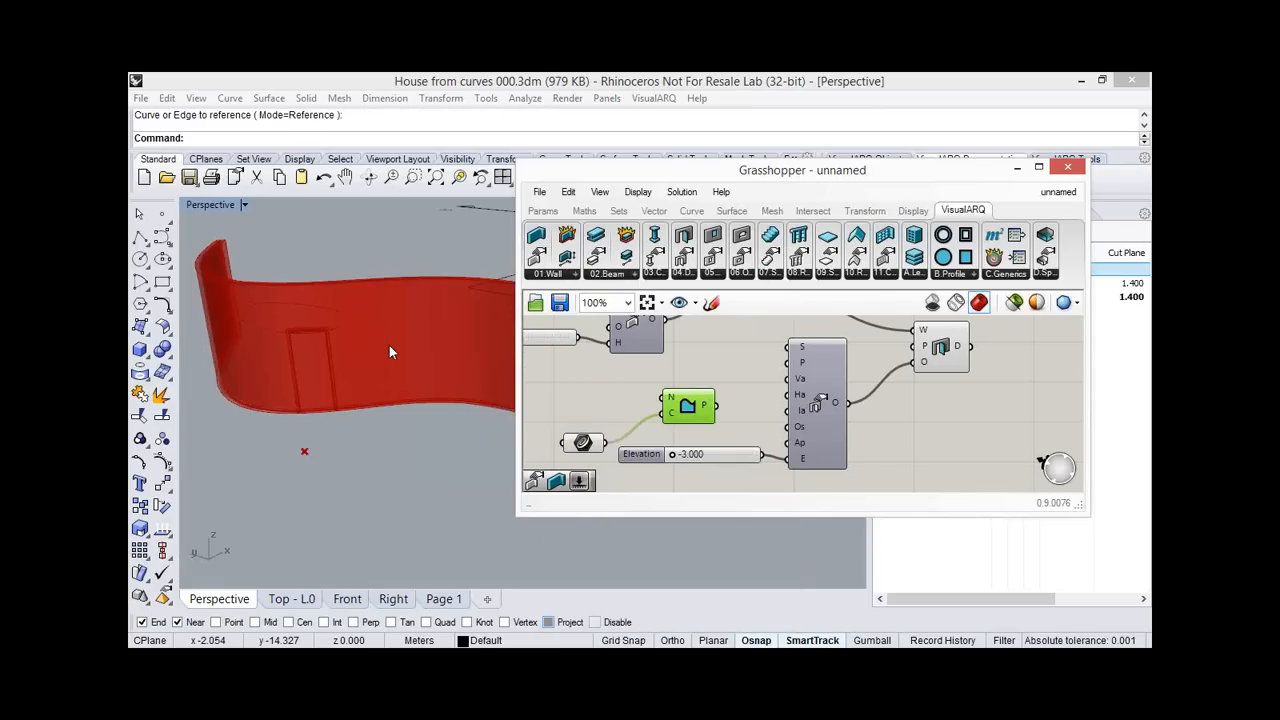
{"action": "right_click_drag", "start_coordinate": [389, 345], "coordinate": [450, 360]}
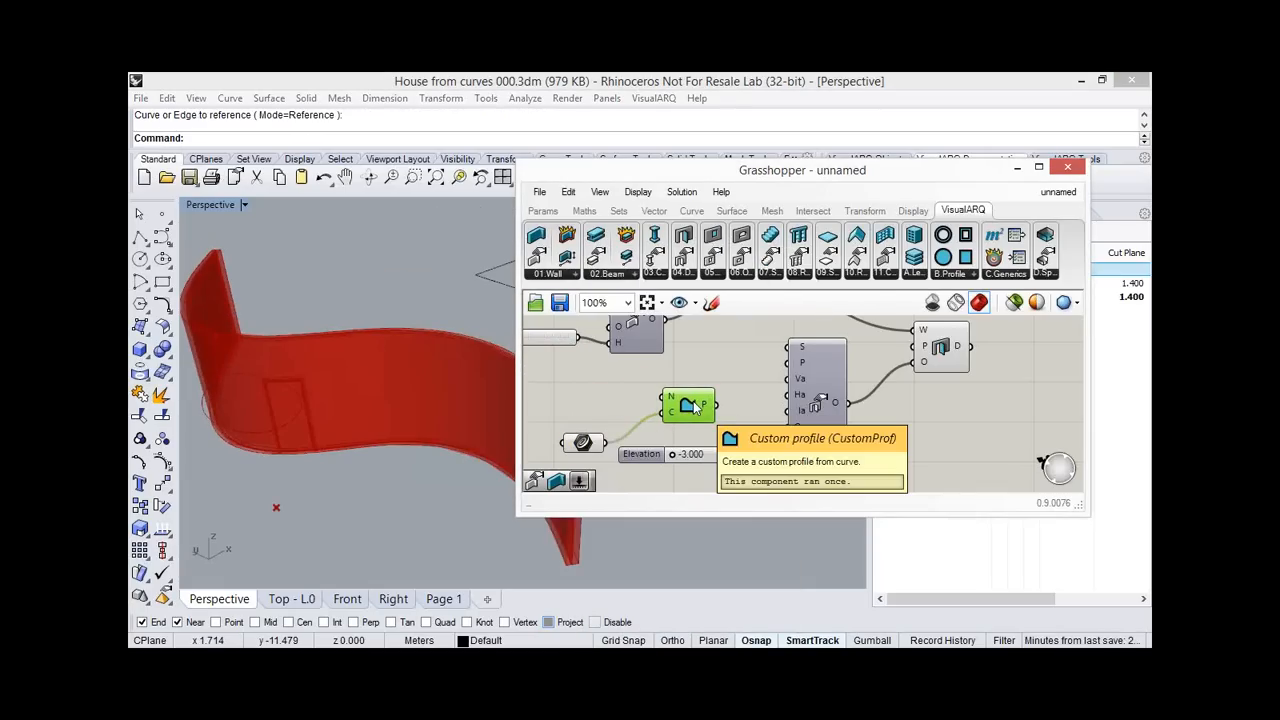
{"action": "left_click_drag", "start_coordinate": [715, 404], "coordinate": [789, 370]}
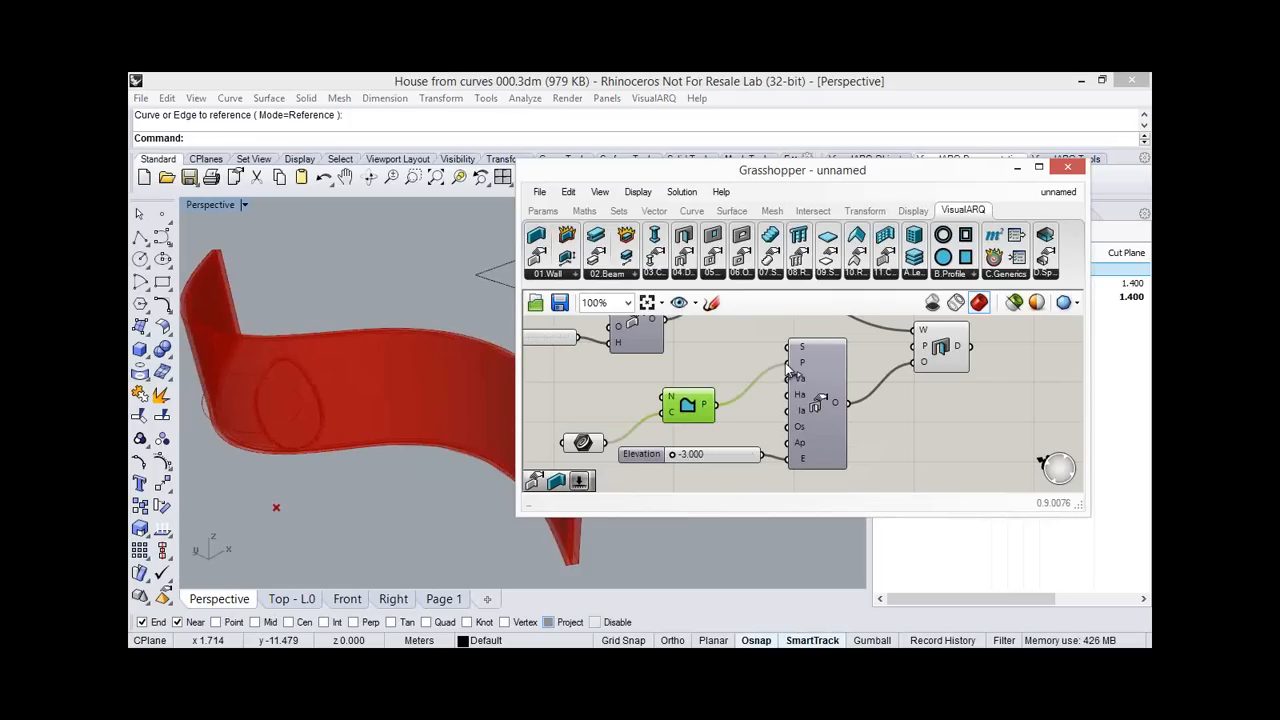
{"action": "left_click", "coordinate": [815, 378]}
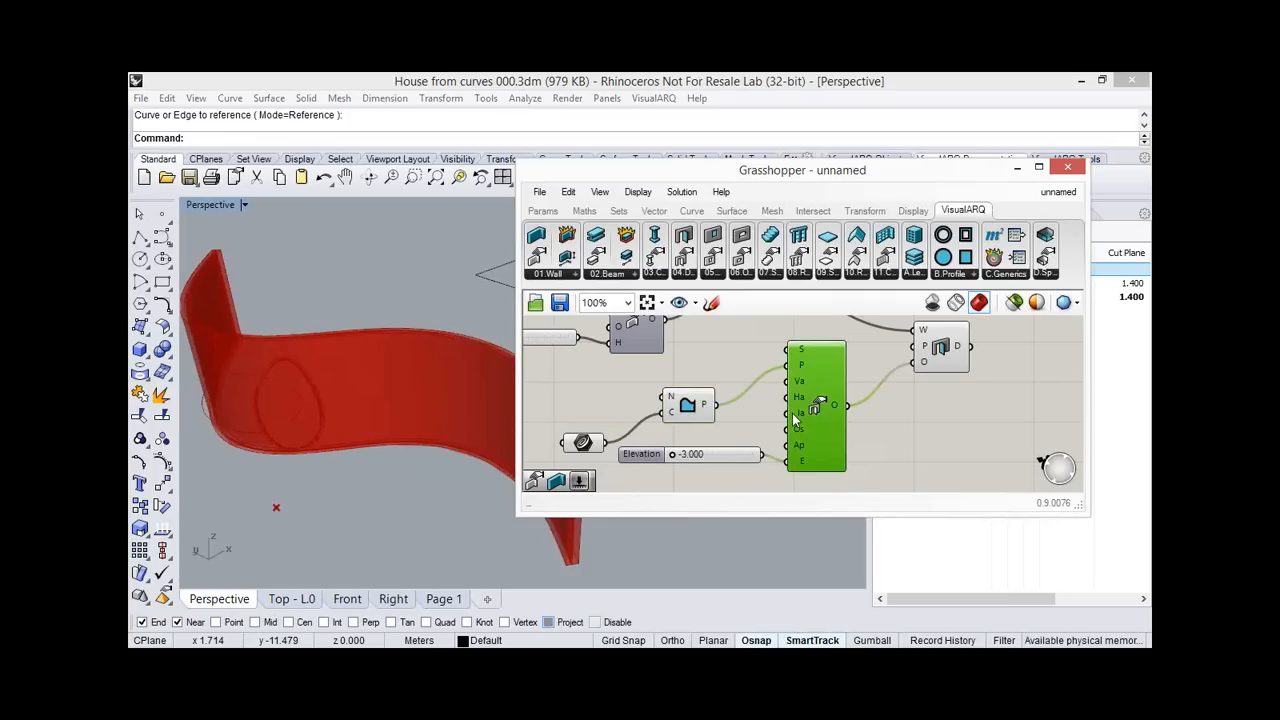
{"action": "right_click_drag", "start_coordinate": [362, 398], "coordinate": [349, 366]}
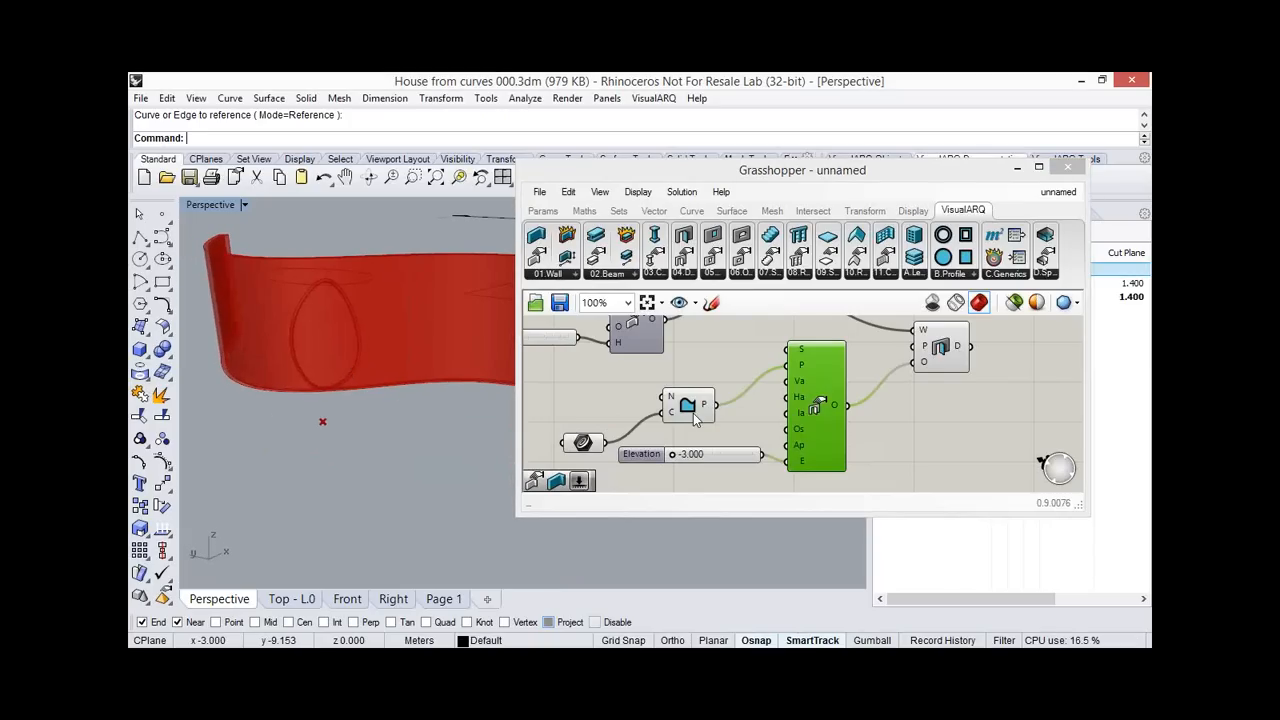
Add a number slider, connect it to the door options' Ap input and place it above the Elevation slider.
{"action": "right_click_drag", "start_coordinate": [793, 438], "coordinate": [846, 423]}
{"action": "left_click_drag", "start_coordinate": [793, 448], "coordinate": [790, 455]}
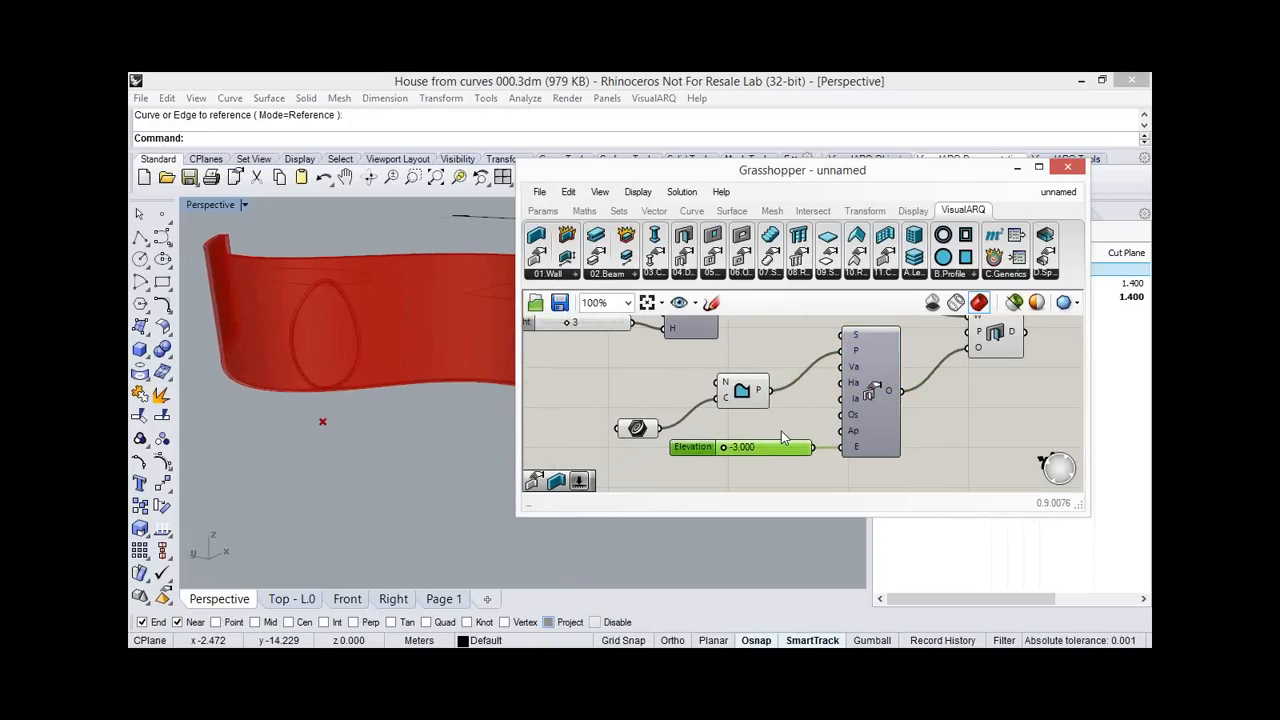
{"action": "double_click", "coordinate": [764, 466]}
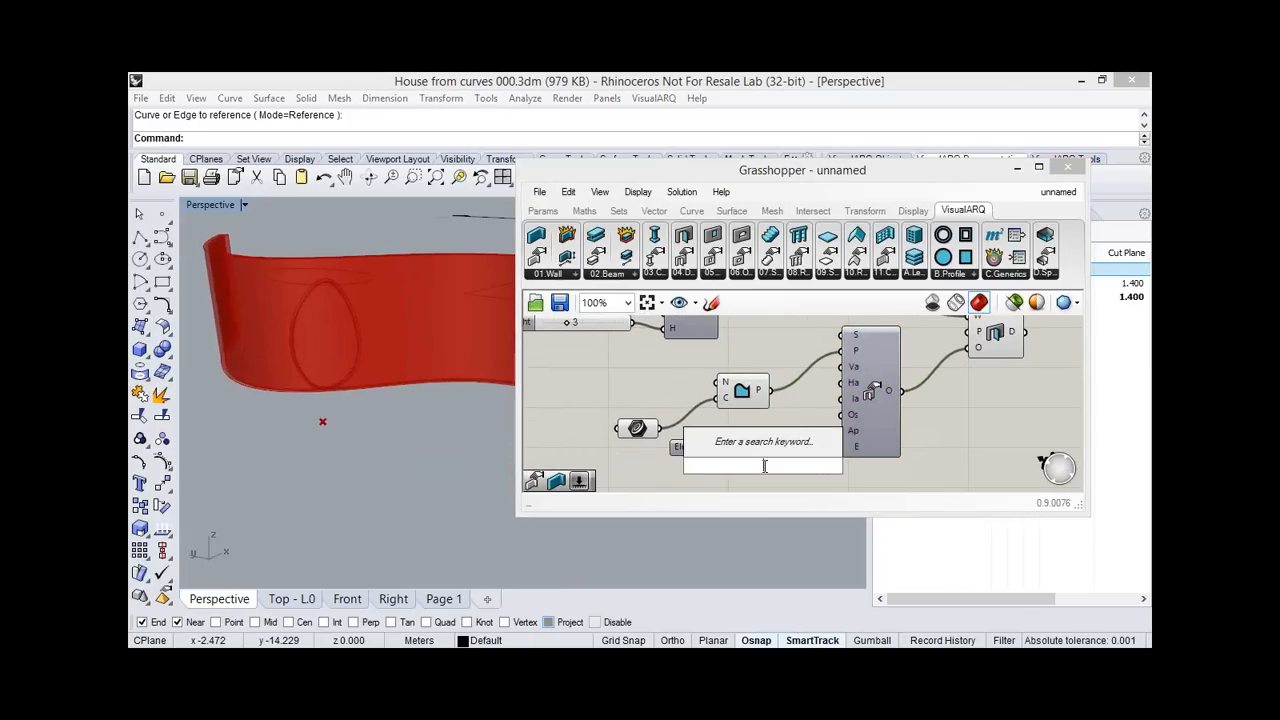
{"action": "type", "text": "SLIDER"}
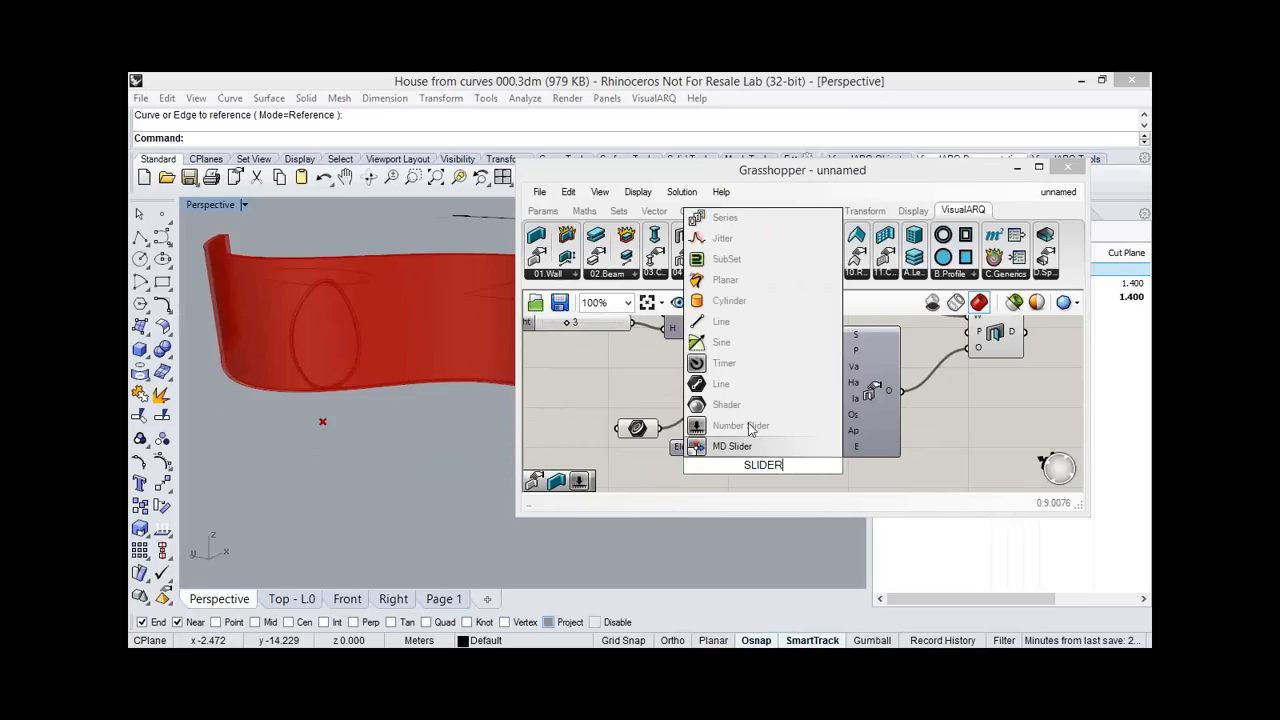
{"action": "left_click", "coordinate": [749, 426]}
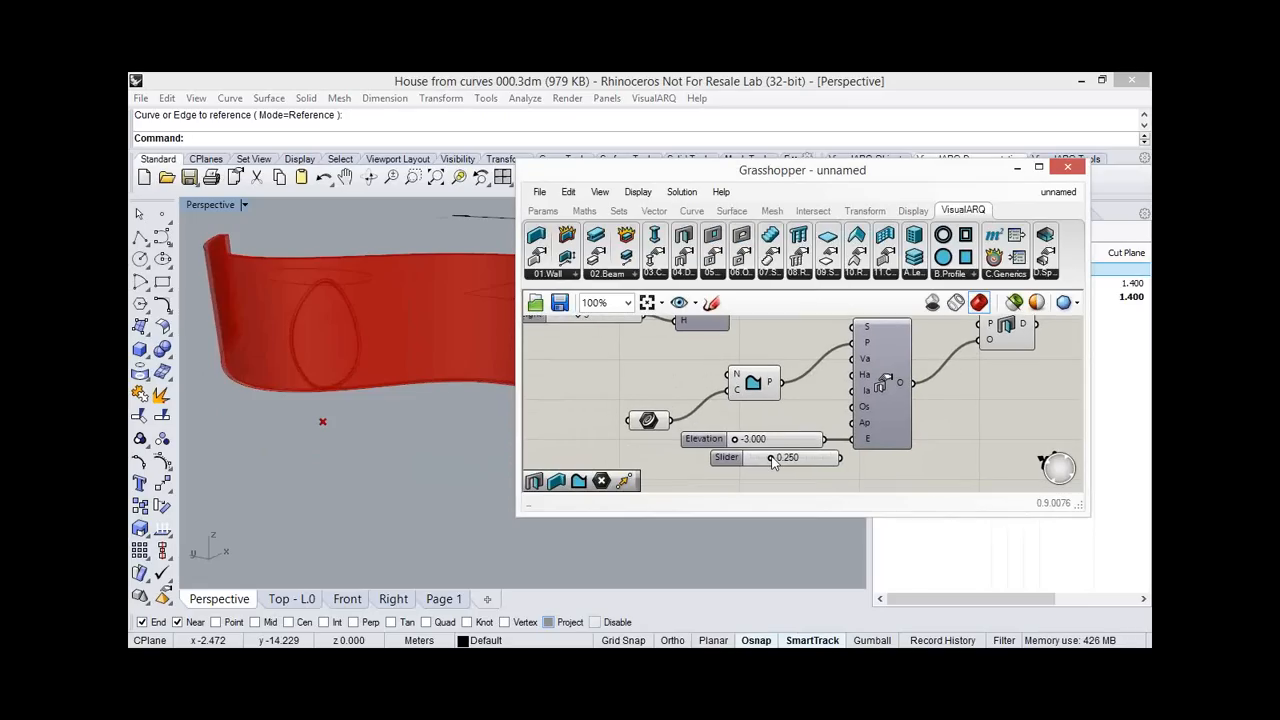
{"action": "left_click_drag", "start_coordinate": [773, 460], "coordinate": [852, 422]}
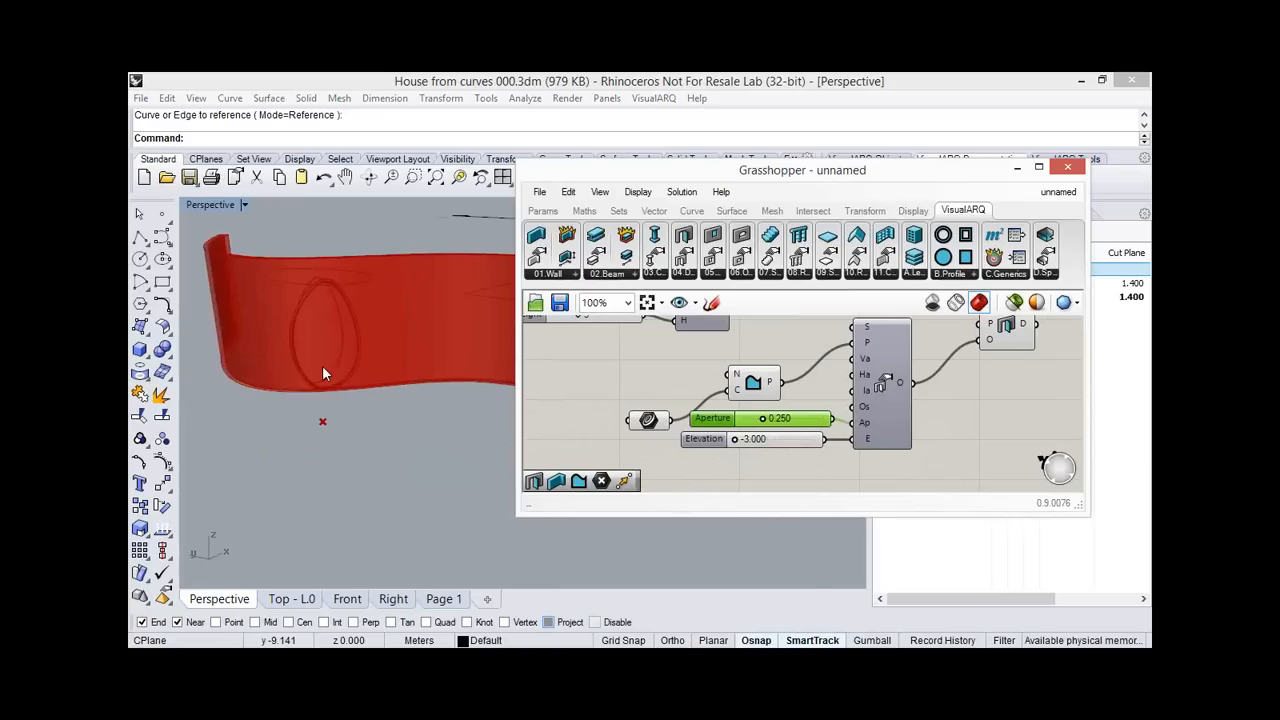
Open the egg-shaped door with an Aperture of 0.520 and reduce the slider to 0.050.
{"action": "right_click_drag", "start_coordinate": [322, 365], "coordinate": [410, 330]}
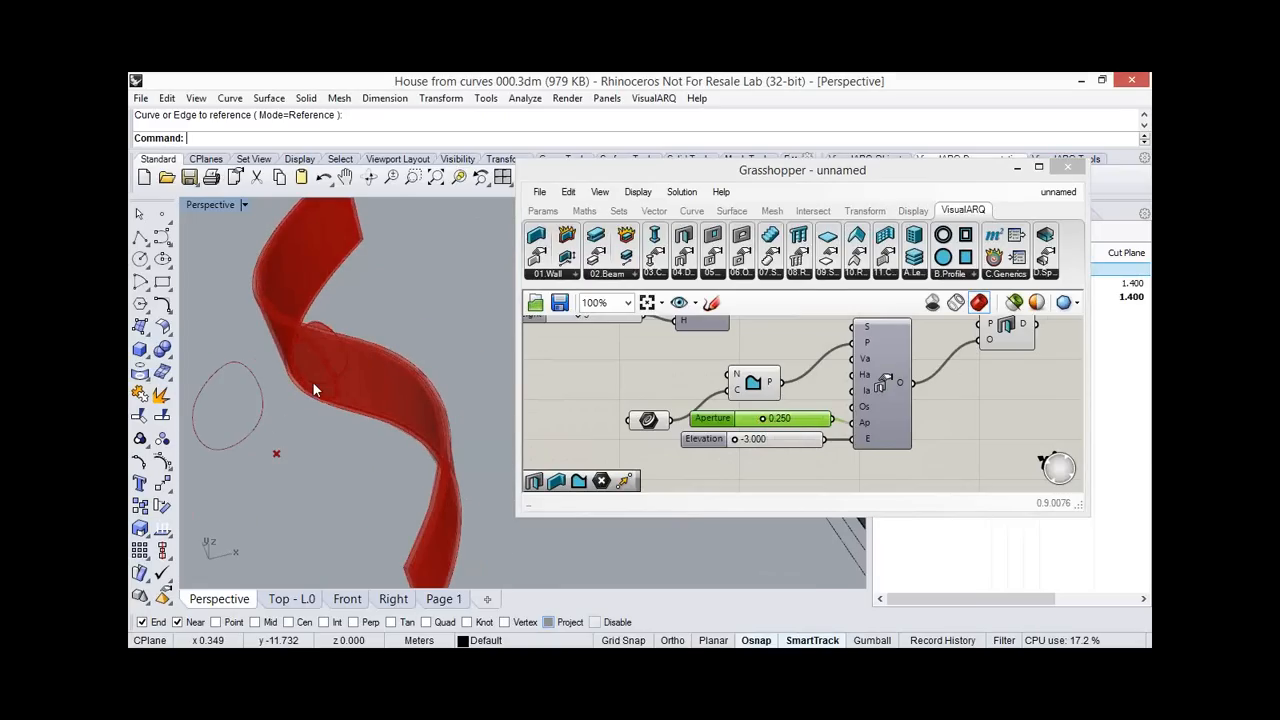
{"action": "scroll", "coordinate": [285, 340], "scroll_direction": "up", "scroll_amount": 5}
{"action": "left_click_drag", "start_coordinate": [762, 418], "coordinate": [784, 420]}
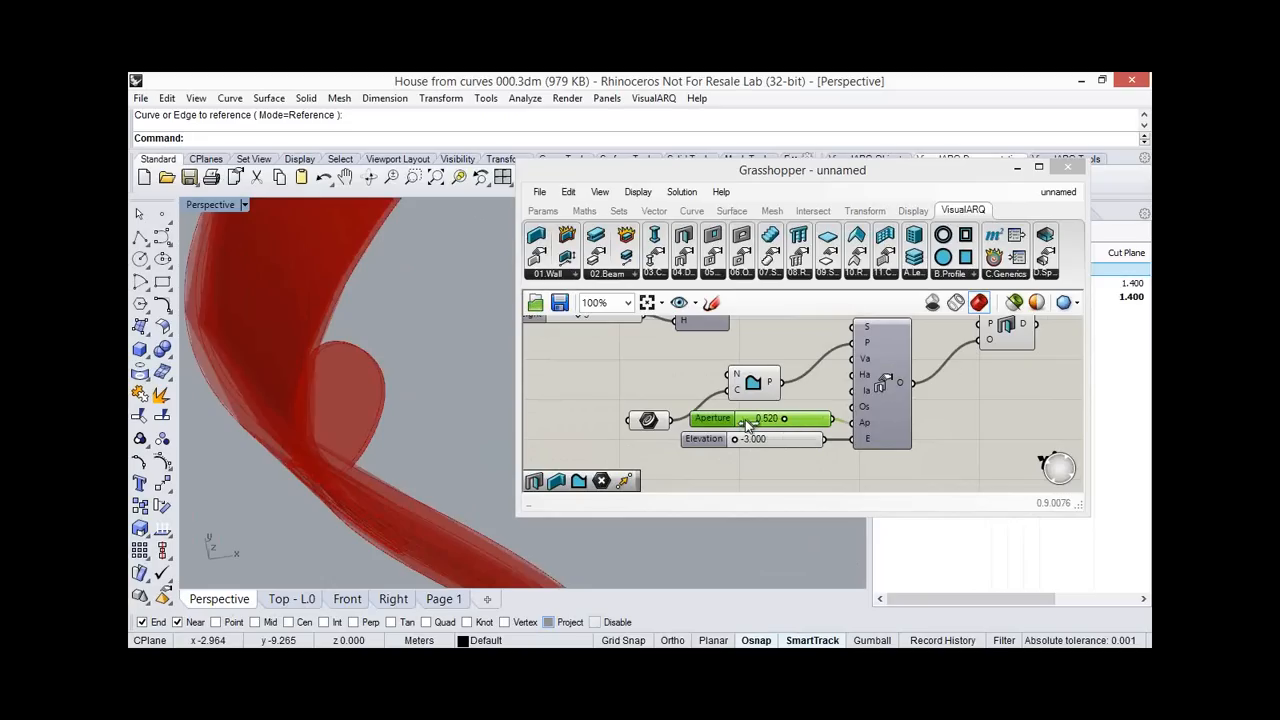
{"action": "left_click_drag", "start_coordinate": [784, 419], "coordinate": [747, 423]}
{"action": "right_click_drag", "start_coordinate": [397, 406], "coordinate": [420, 320]}
{"action": "scroll", "coordinate": [376, 441], "scroll_direction": "down", "scroll_amount": 5}
{"action": "scroll", "coordinate": [381, 378], "scroll_direction": "down", "scroll_amount": 5}
{"action": "left_click", "coordinate": [557, 373]}
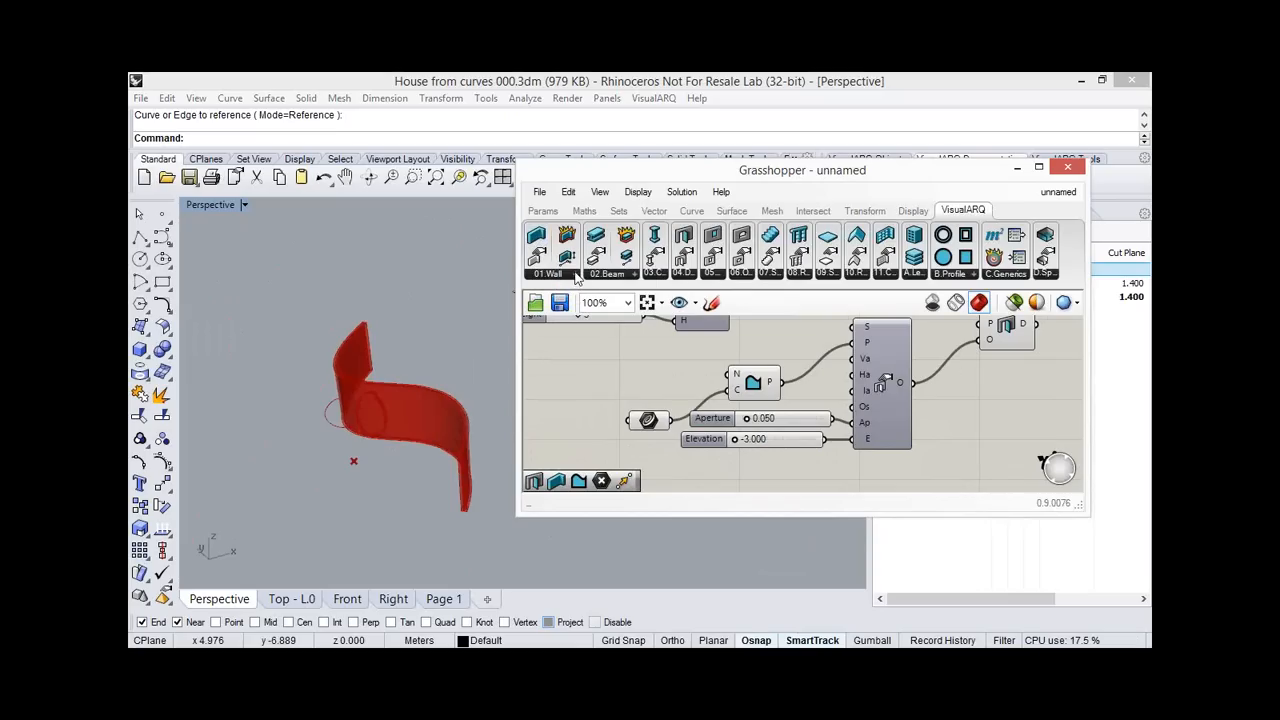
{"action": "left_click", "coordinate": [576, 278]}
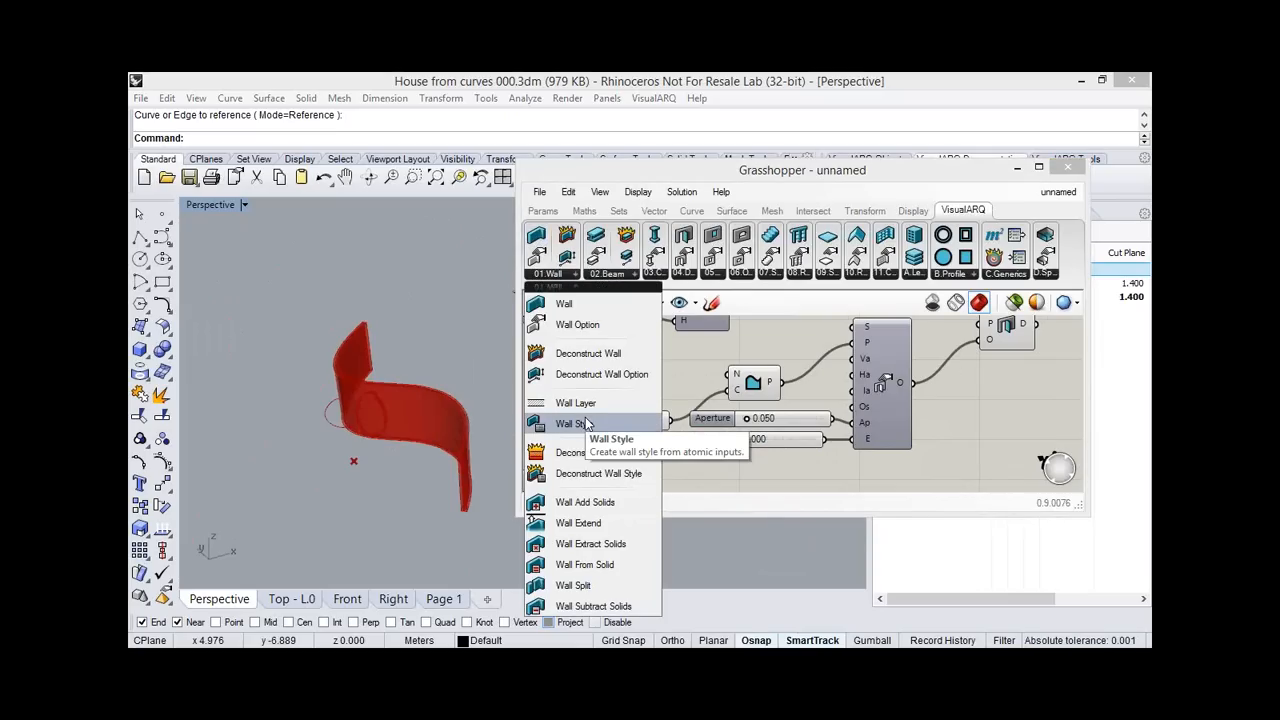
{"action": "left_click", "coordinate": [949, 405]}
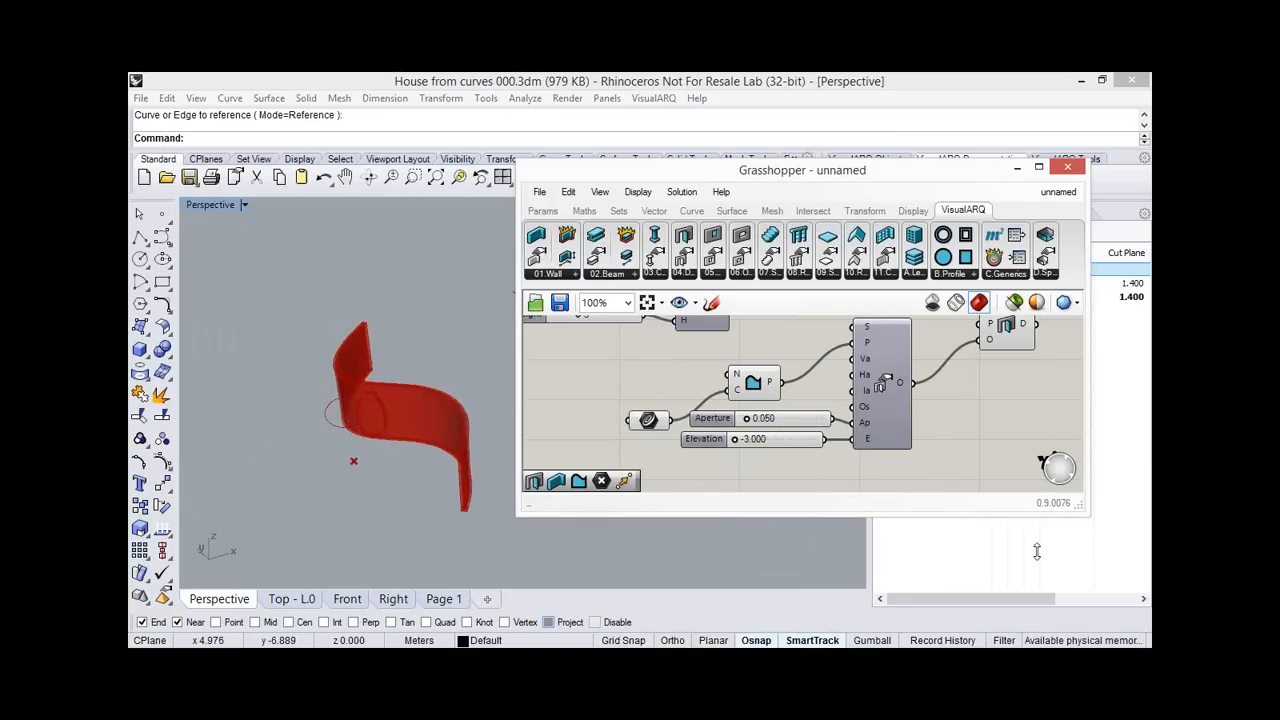
Enlarge the Grasshopper window downward and open the recent Domino 4 definition.
{"action": "left_click_drag", "start_coordinate": [1030, 515], "coordinate": [1010, 588]}
{"action": "right_click_drag", "start_coordinate": [757, 485], "coordinate": [781, 499]}
{"action": "scroll", "coordinate": [760, 490], "scroll_direction": "down", "scroll_amount": 2}
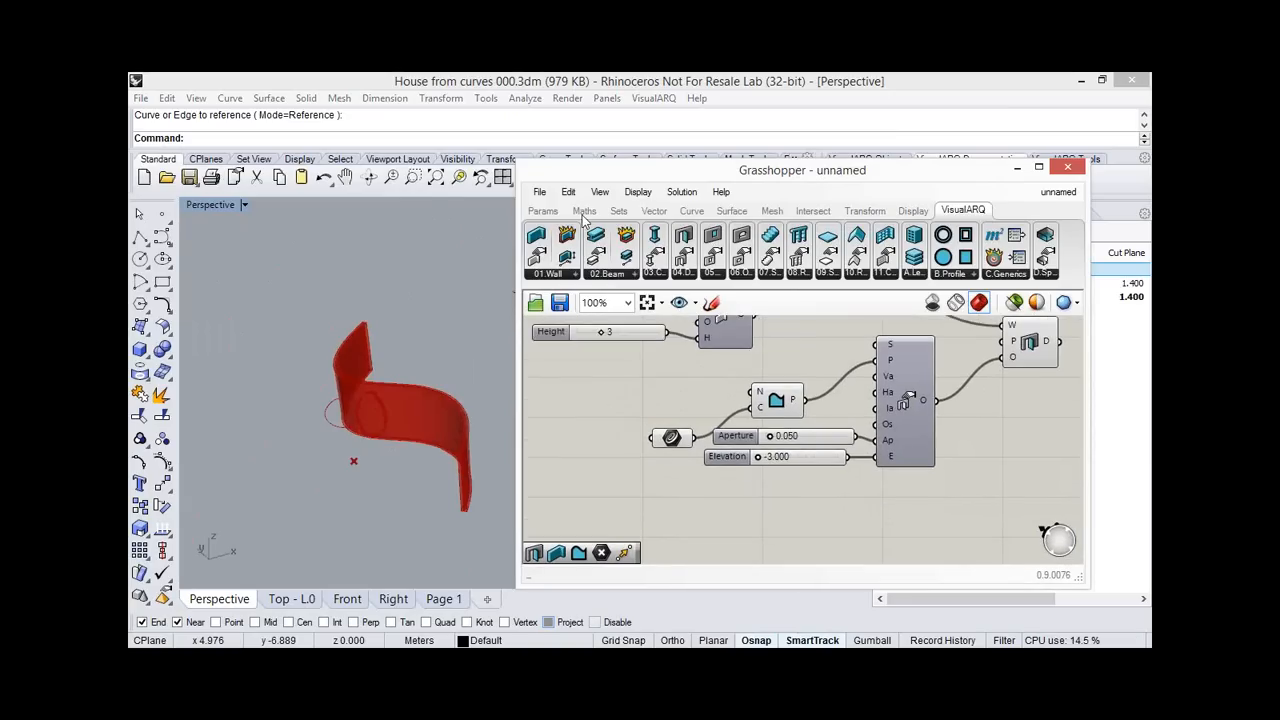
{"action": "left_click", "coordinate": [542, 192]}
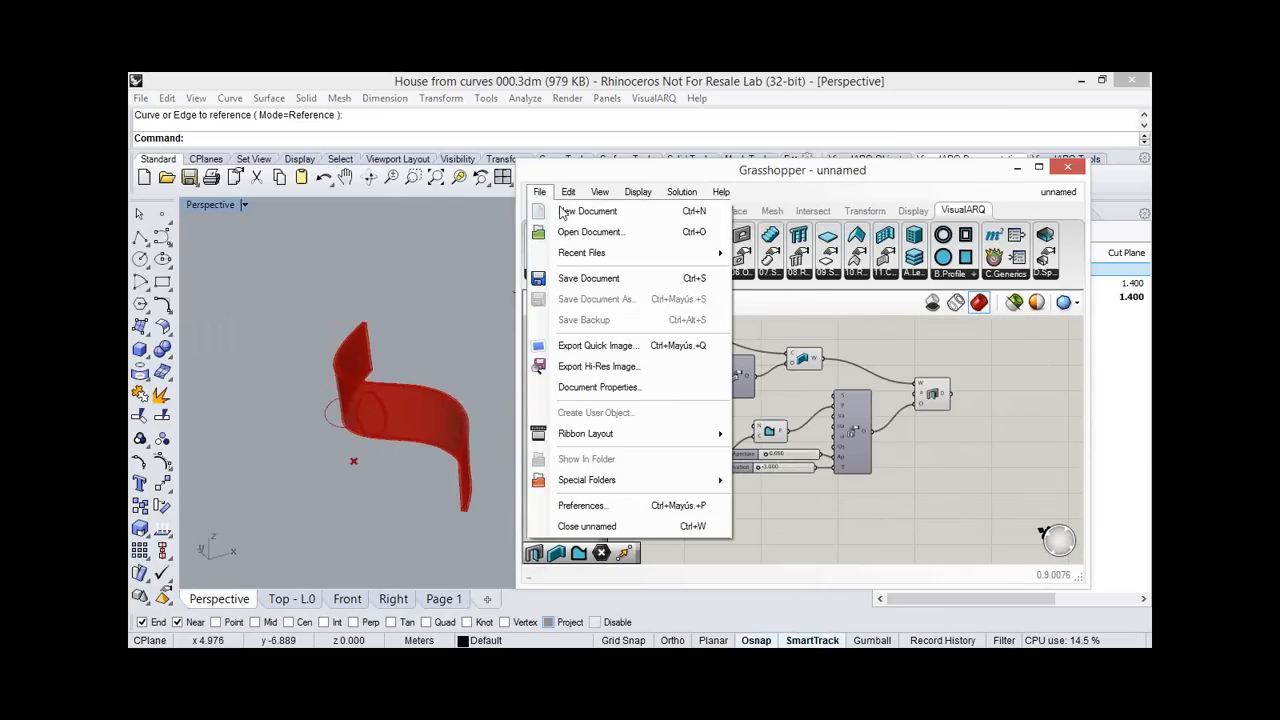
{"action": "left_click", "coordinate": [815, 303]}
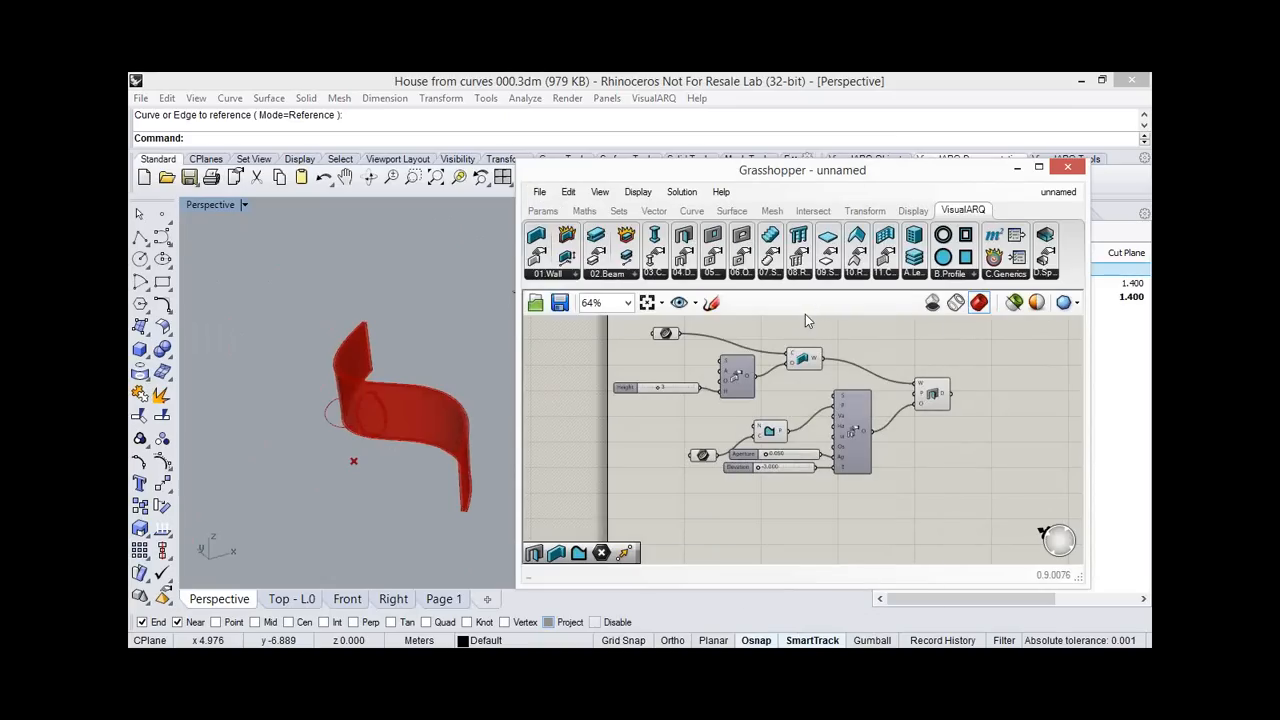
{"action": "left_click", "coordinate": [539, 191]}
{"action": "mouse_move", "coordinate": [609, 253]}
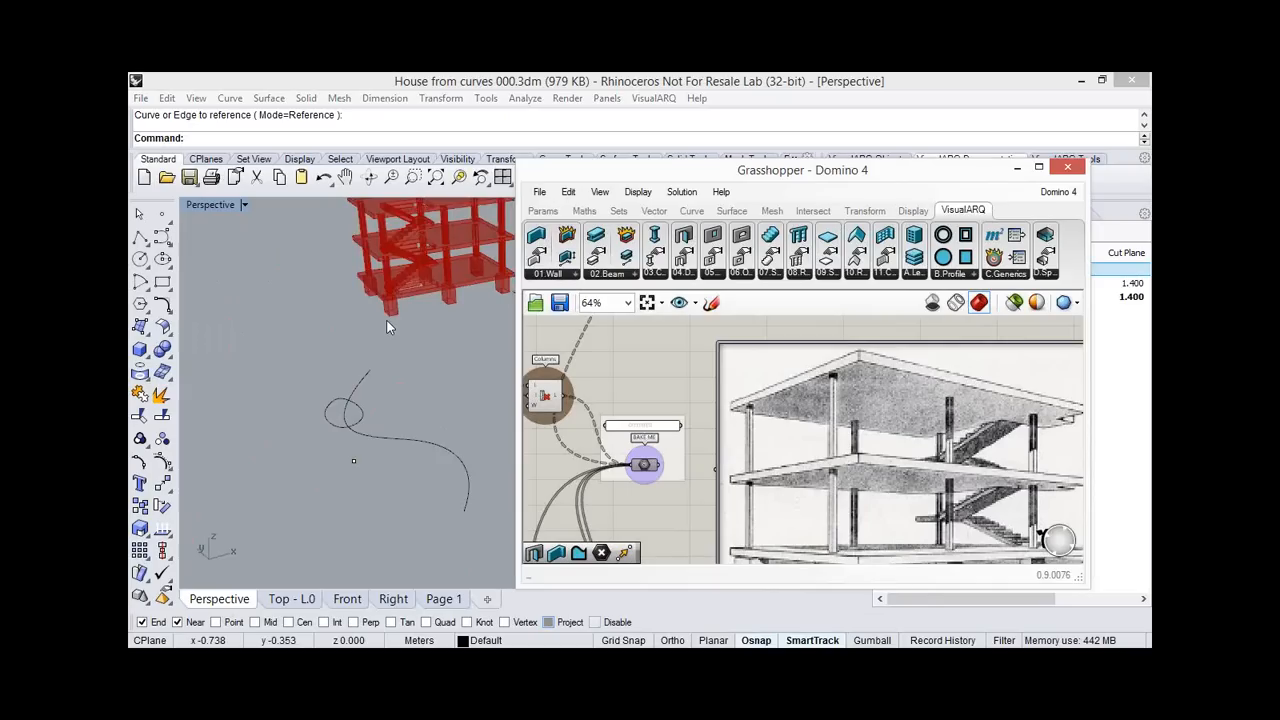
Examine the Domino 4 building preview and its definition next to the reference image.
{"action": "right_click_drag", "start_coordinate": [386, 320], "coordinate": [472, 270]}
{"action": "scroll", "coordinate": [472, 270], "scroll_direction": "up", "scroll_amount": 2}
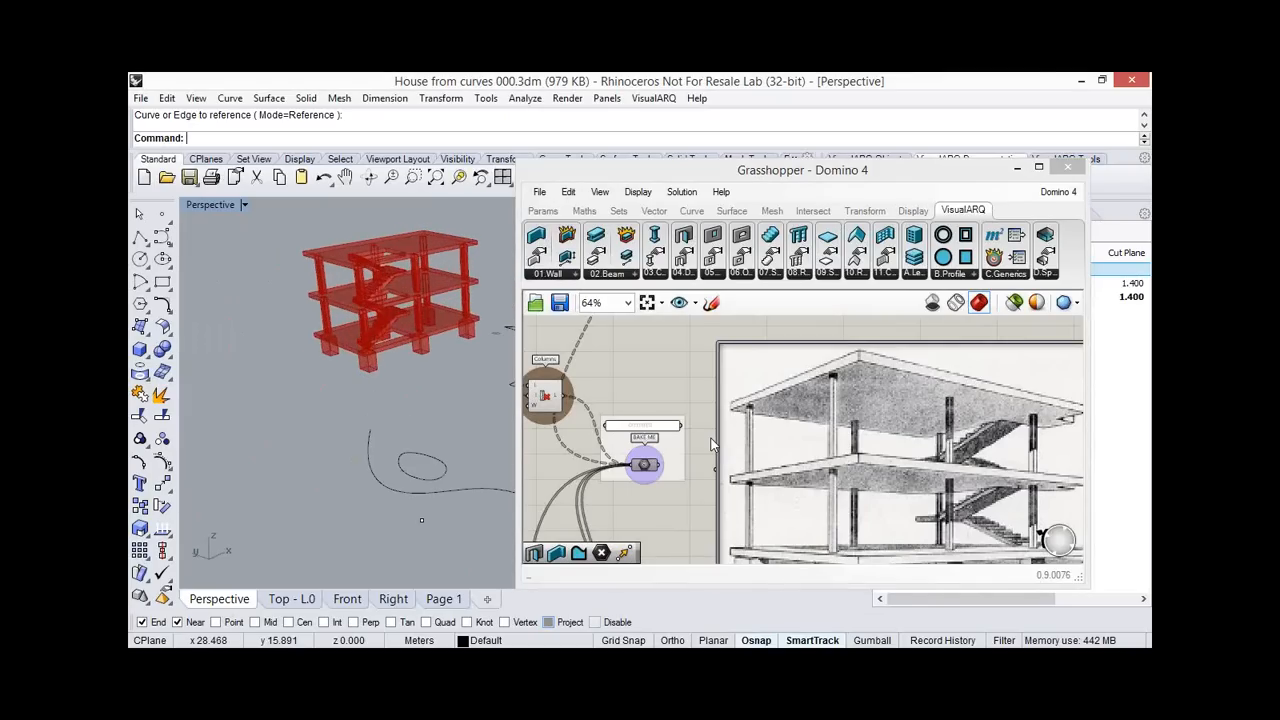
{"action": "scroll", "coordinate": [712, 440], "scroll_direction": "down", "scroll_amount": 1}
{"action": "right_click_drag", "start_coordinate": [707, 408], "coordinate": [761, 386]}
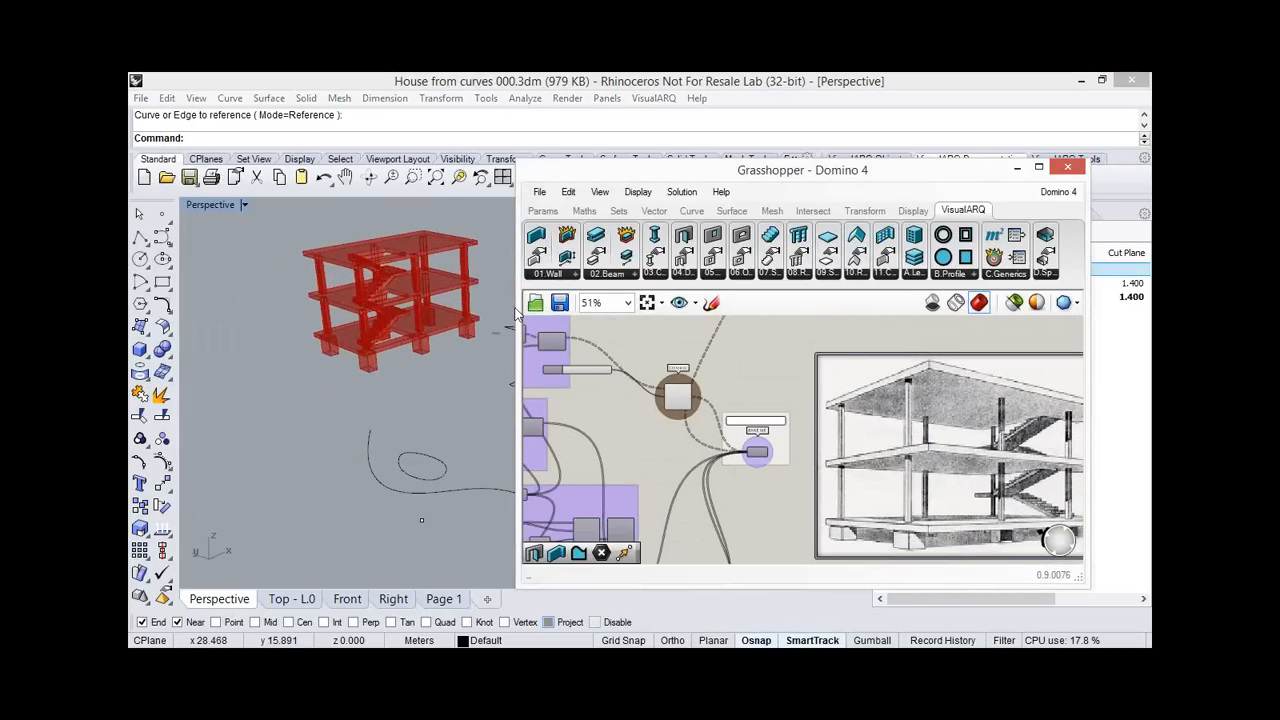
{"action": "right_click_drag", "start_coordinate": [326, 285], "coordinate": [900, 458]}
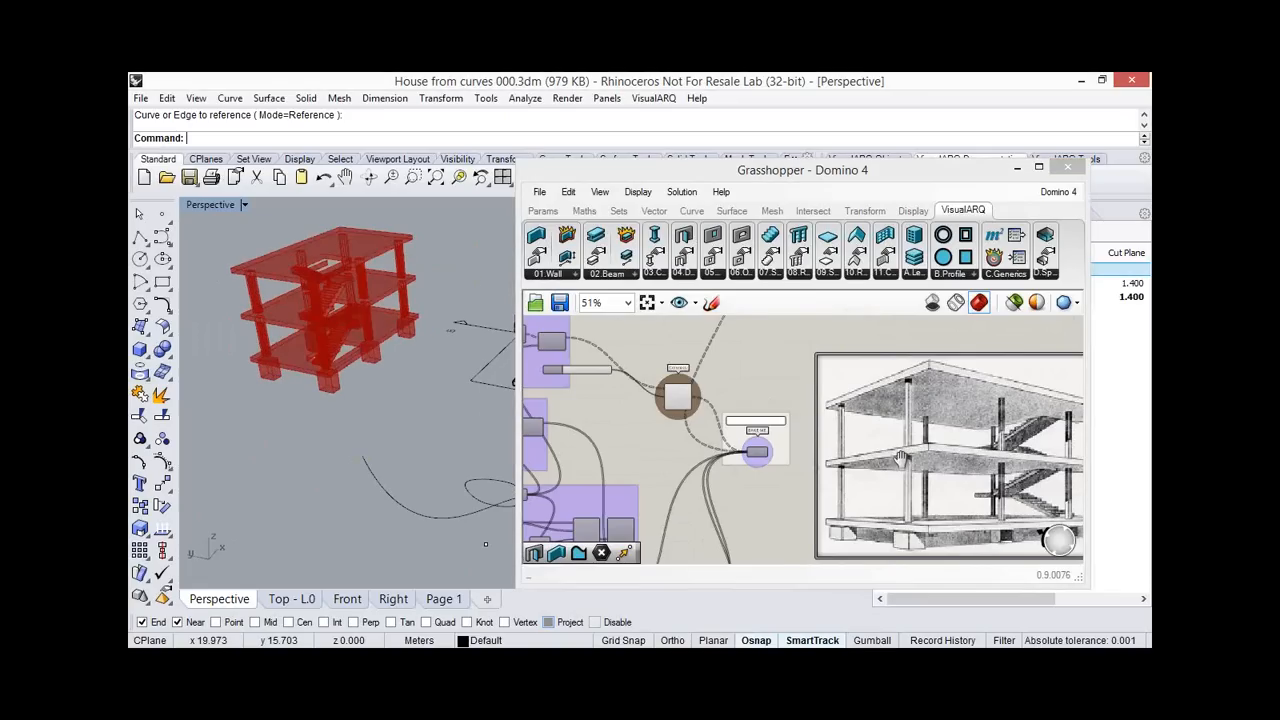
{"action": "scroll", "coordinate": [900, 458], "scroll_direction": "down", "scroll_amount": 3}
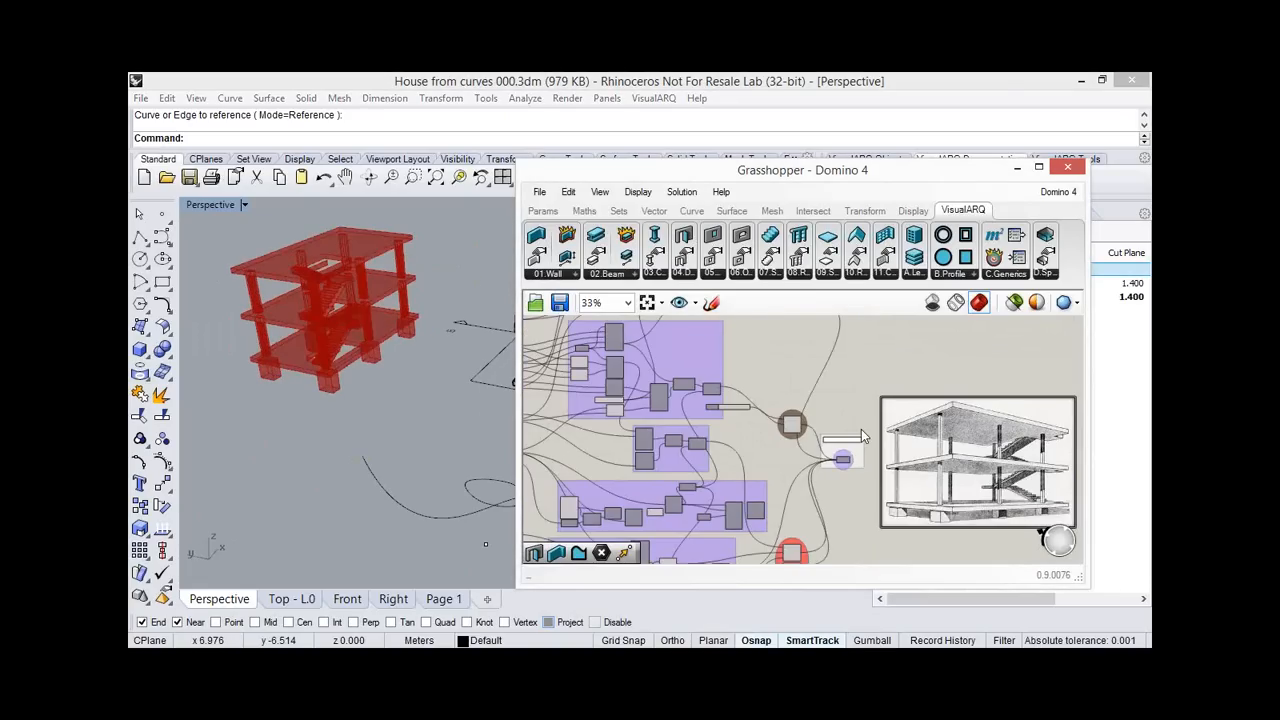
Set the Footing h. slider in the footing inputs to 1.182.
{"action": "scroll", "coordinate": [861, 429], "scroll_direction": "up", "scroll_amount": 2}
{"action": "scroll", "coordinate": [717, 428], "scroll_direction": "up", "scroll_amount": 3}
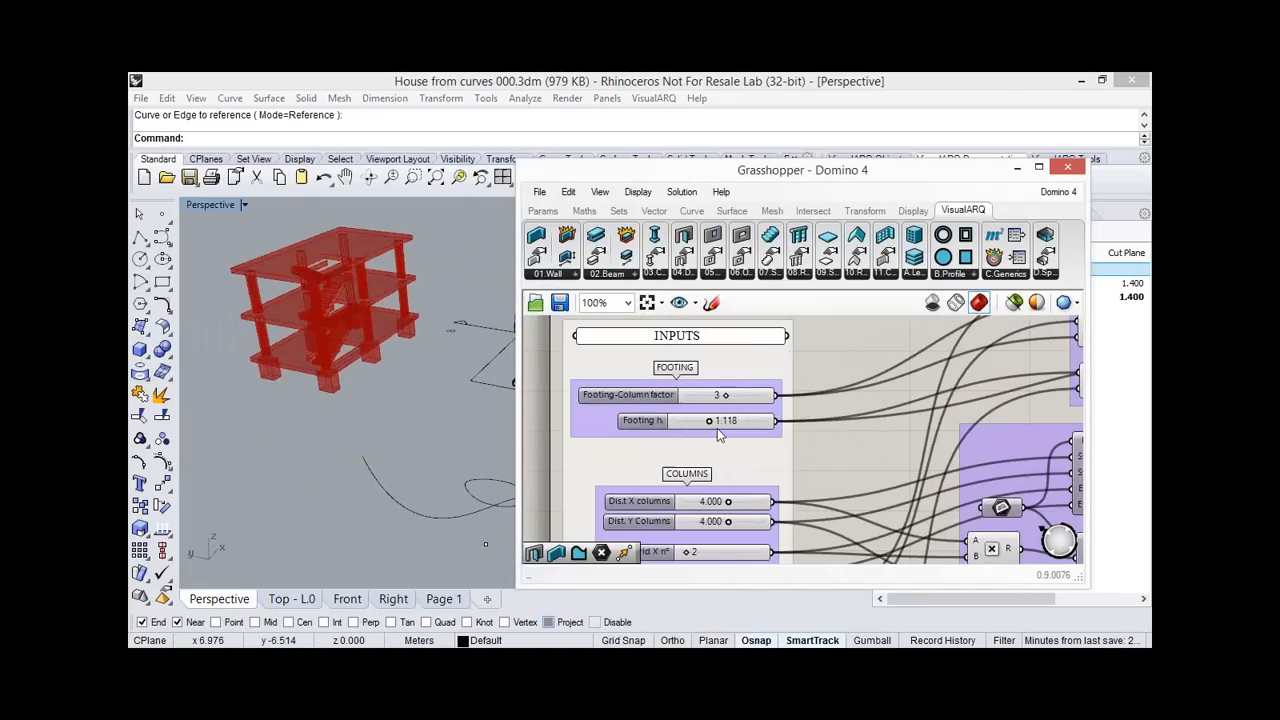
{"action": "scroll", "coordinate": [717, 428], "scroll_direction": "up", "scroll_amount": 1}
{"action": "left_click_drag", "start_coordinate": [712, 427], "coordinate": [715, 427]}
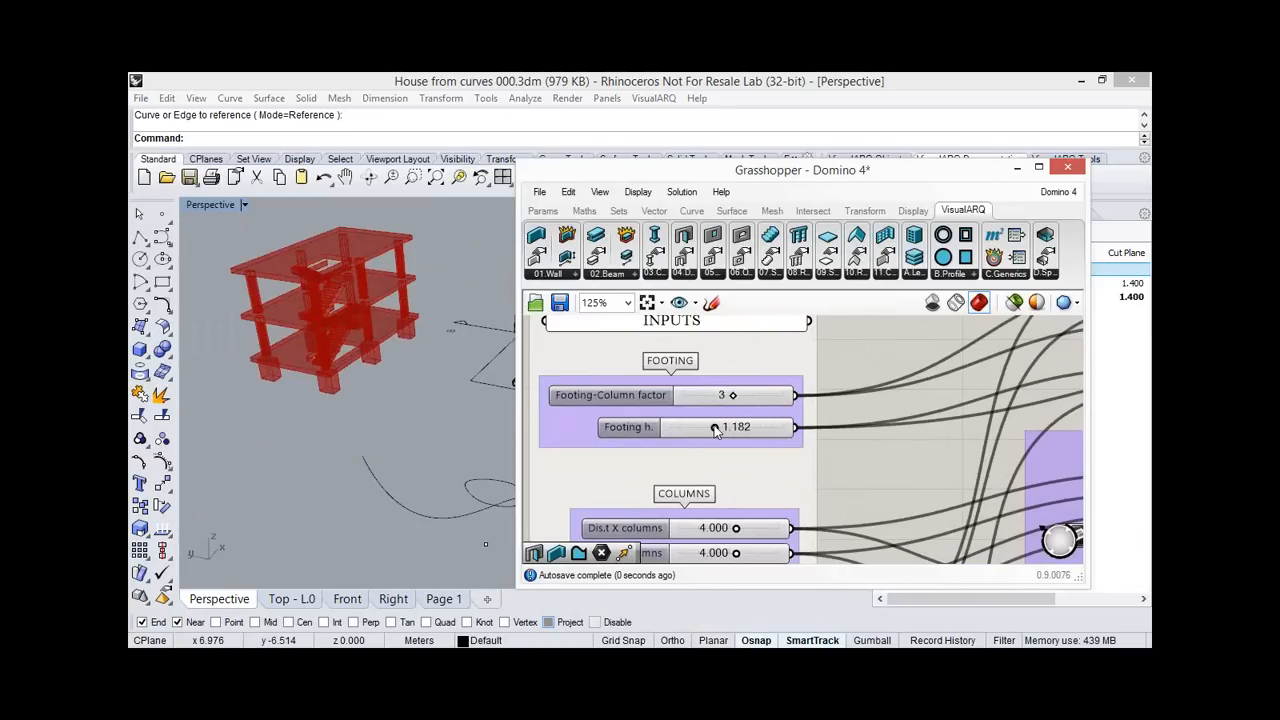
Set the Dis.t X columns slider to 4.839 and increase the Grid Y nº value in the columns inputs.
{"action": "right_click_drag", "start_coordinate": [715, 430], "coordinate": [701, 328]}
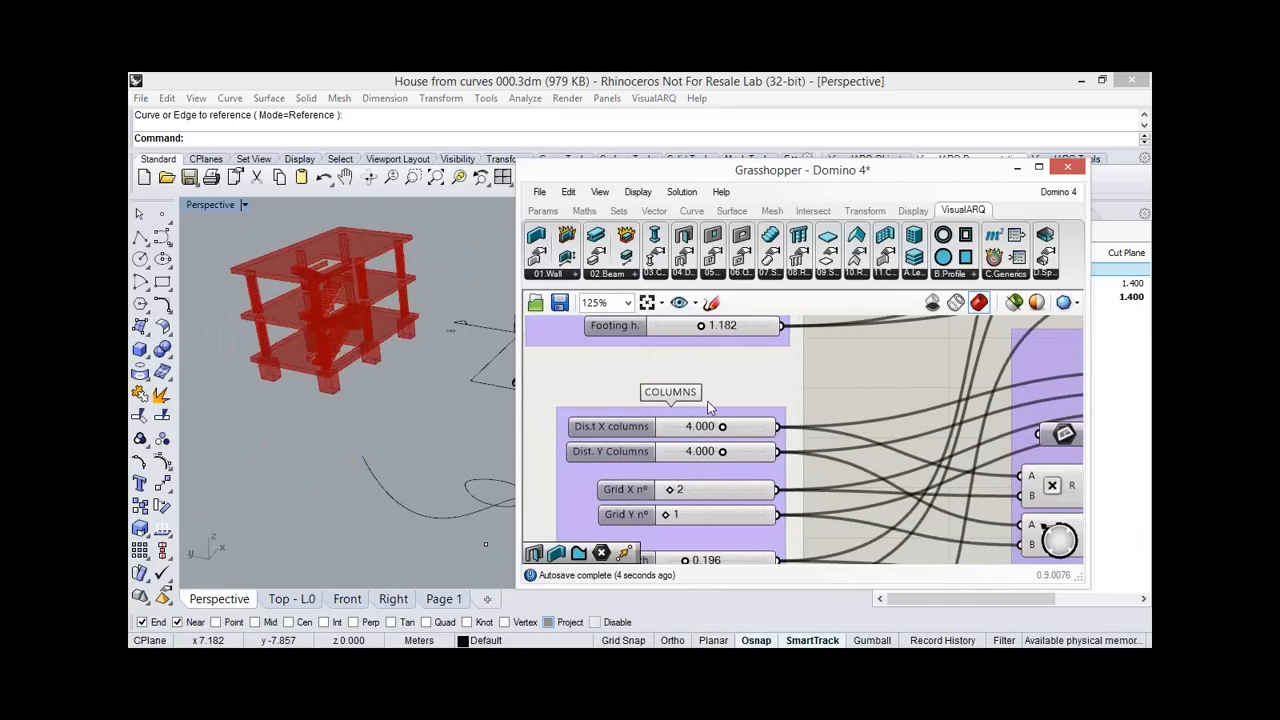
{"action": "right_click_drag", "start_coordinate": [737, 430], "coordinate": [733, 399]}
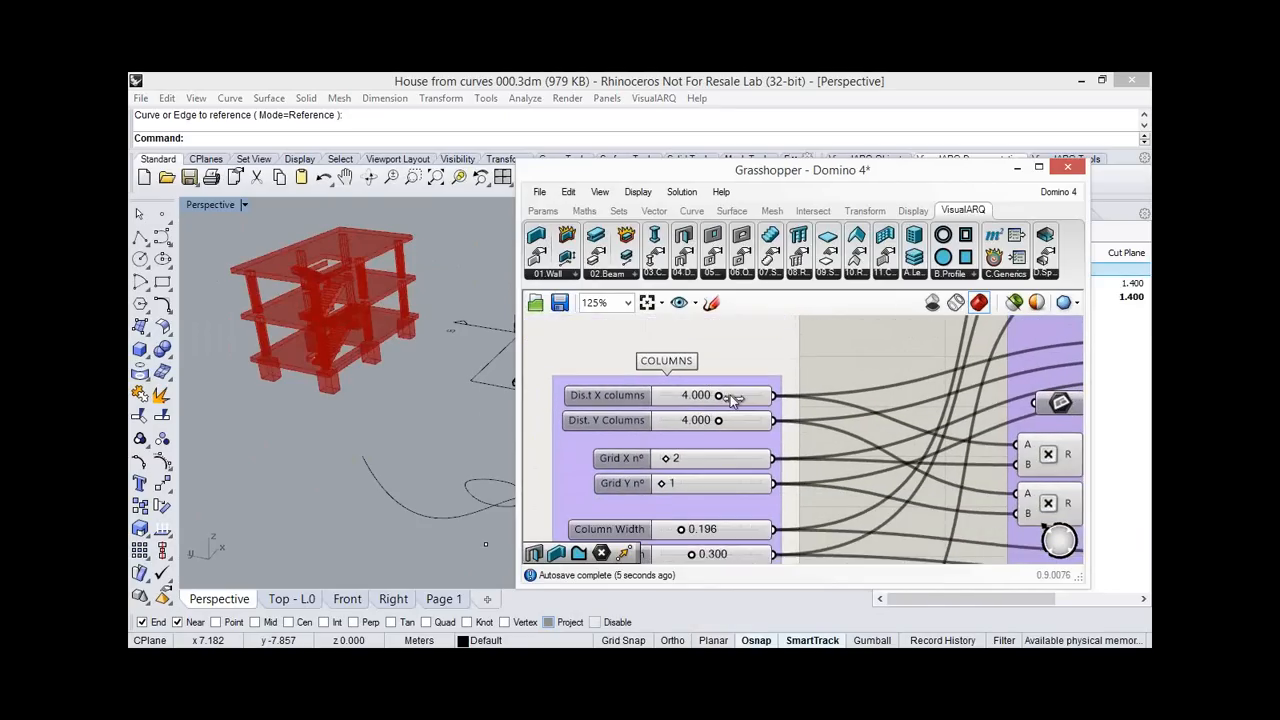
{"action": "left_click_drag", "start_coordinate": [729, 396], "coordinate": [742, 397]}
{"action": "right_click_drag", "start_coordinate": [663, 484], "coordinate": [657, 433]}
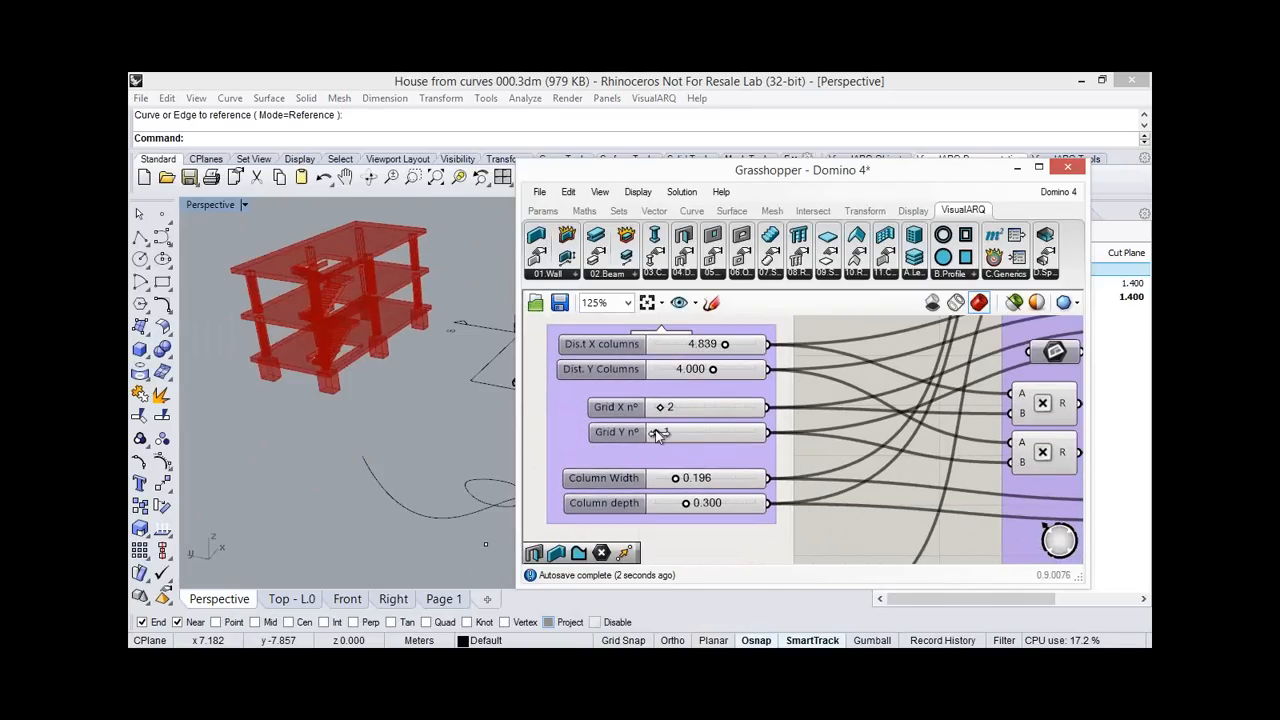
{"action": "left_click_drag", "start_coordinate": [657, 432], "coordinate": [667, 432]}
Set the Building Height slider in the levels inputs to 16.97 and bring the whole building preview into view.
{"action": "scroll", "coordinate": [724, 480], "scroll_direction": "down", "scroll_amount": 3}
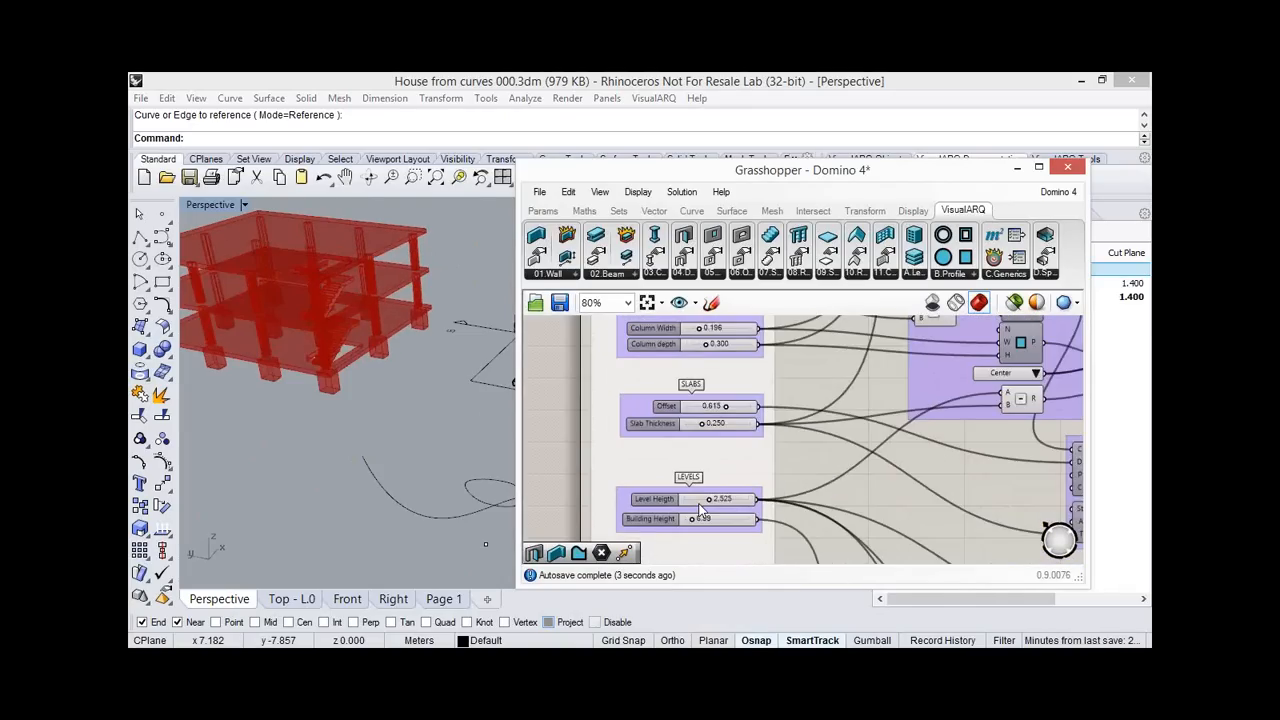
{"action": "scroll", "coordinate": [699, 500], "scroll_direction": "up", "scroll_amount": 2}
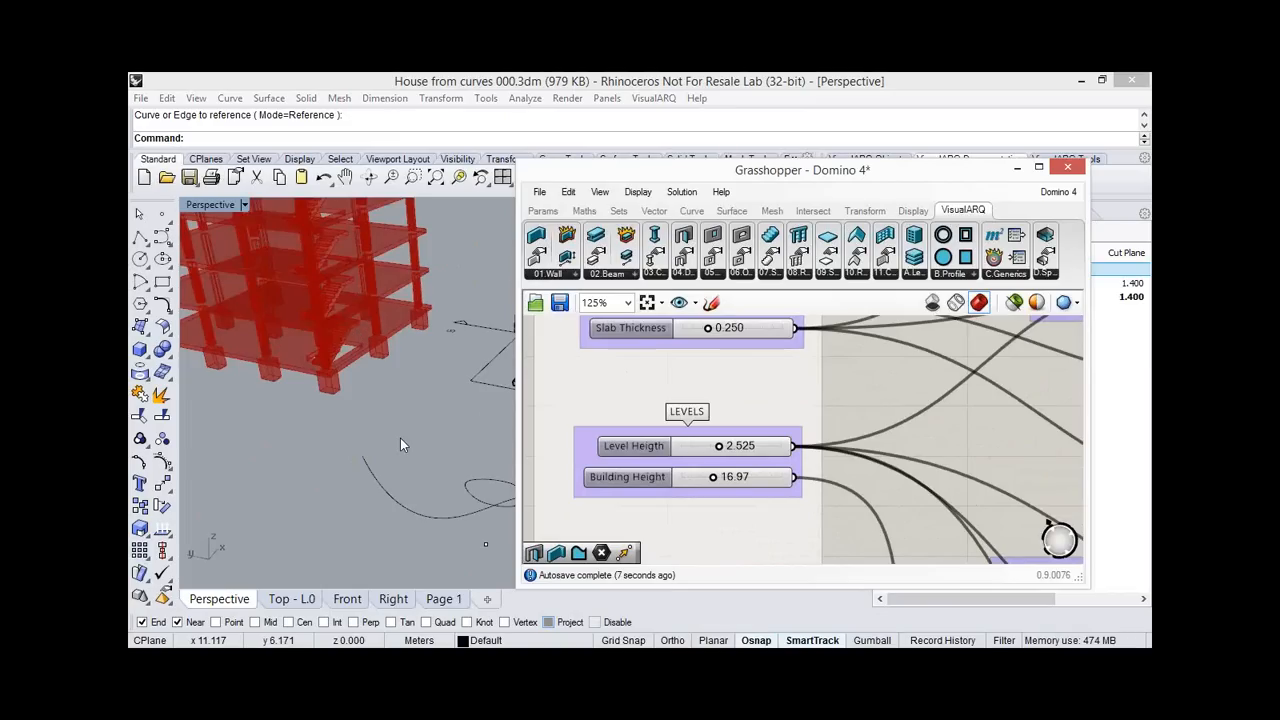
{"action": "right_click_drag", "start_coordinate": [400, 438], "coordinate": [450, 418]}
{"action": "scroll", "coordinate": [450, 418], "scroll_direction": "down", "scroll_amount": 5}
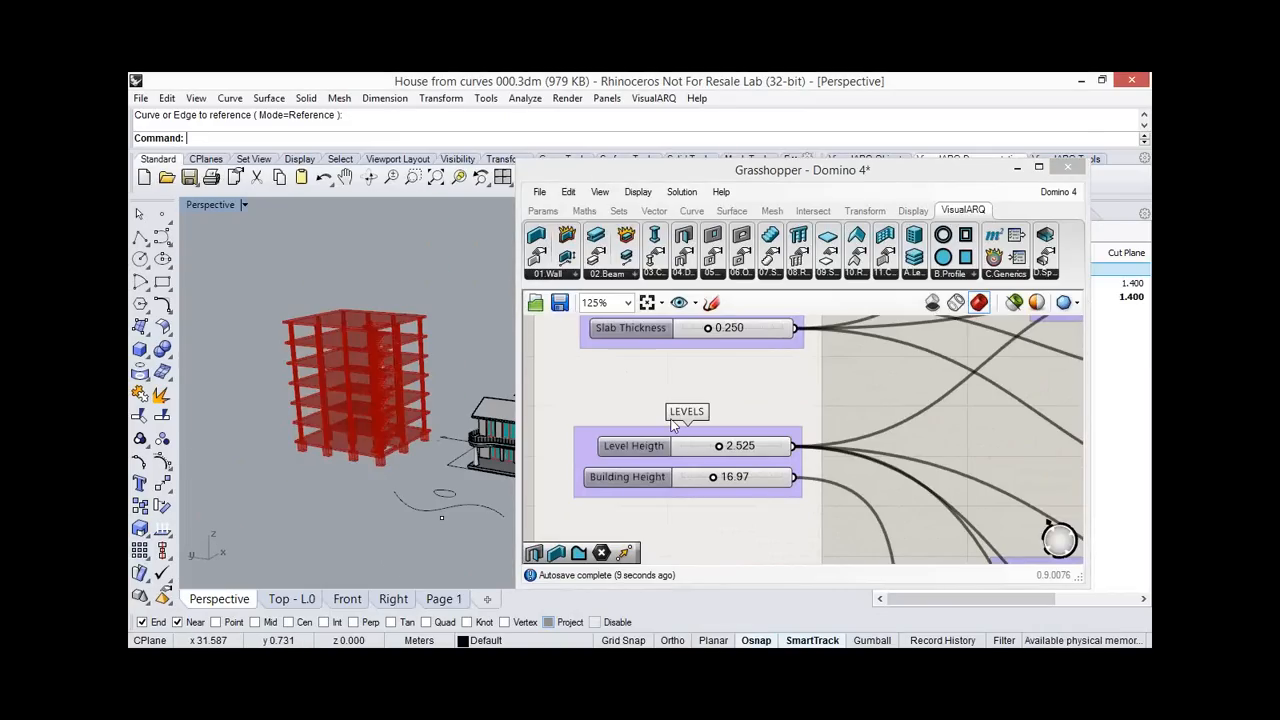
Highlight the Columns component and the lower Slabs and Stairs component to identify their geometry in the building preview.
{"action": "scroll", "coordinate": [675, 424], "scroll_direction": "down", "scroll_amount": 2}
{"action": "right_click_drag", "start_coordinate": [1020, 418], "coordinate": [821, 399]}
{"action": "scroll", "coordinate": [821, 399], "scroll_direction": "down", "scroll_amount": 2}
{"action": "right_click_drag", "start_coordinate": [1035, 385], "coordinate": [832, 392]}
{"action": "scroll", "coordinate": [840, 392], "scroll_direction": "up", "scroll_amount": 2}
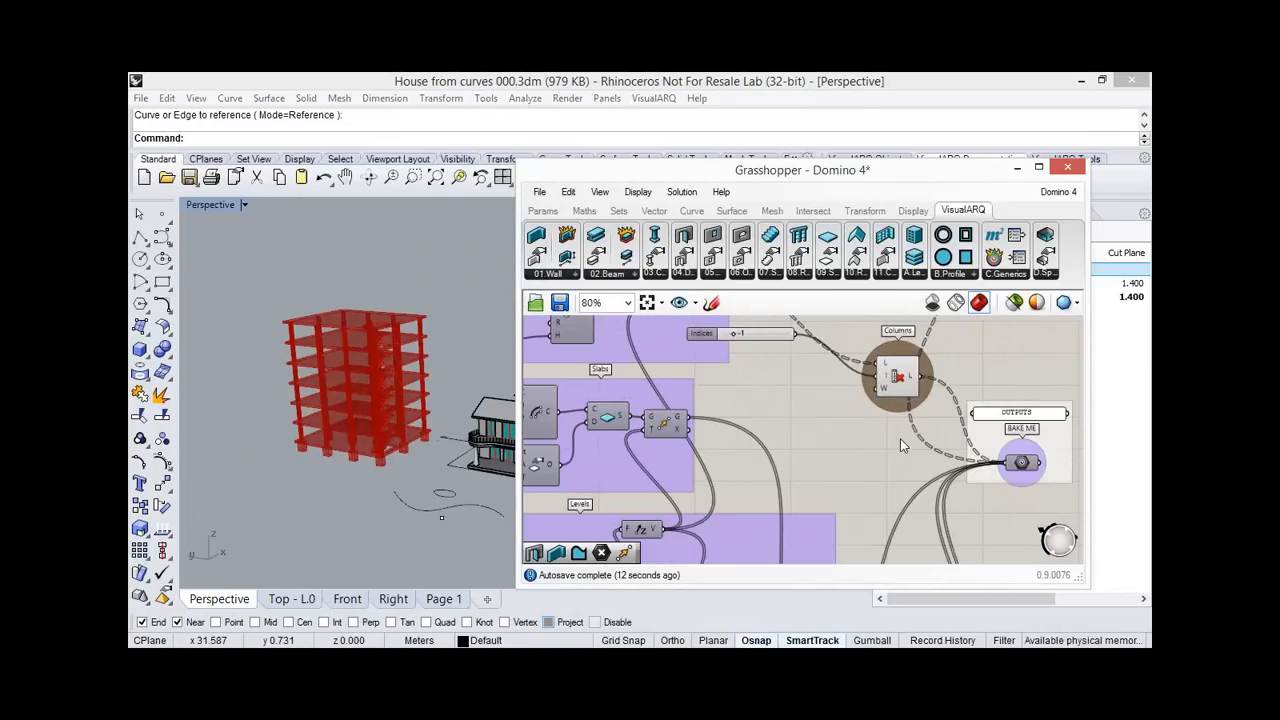
{"action": "left_click", "coordinate": [897, 382]}
{"action": "scroll", "coordinate": [873, 452], "scroll_direction": "down", "scroll_amount": 2}
{"action": "right_click_drag", "start_coordinate": [862, 548], "coordinate": [861, 467]}
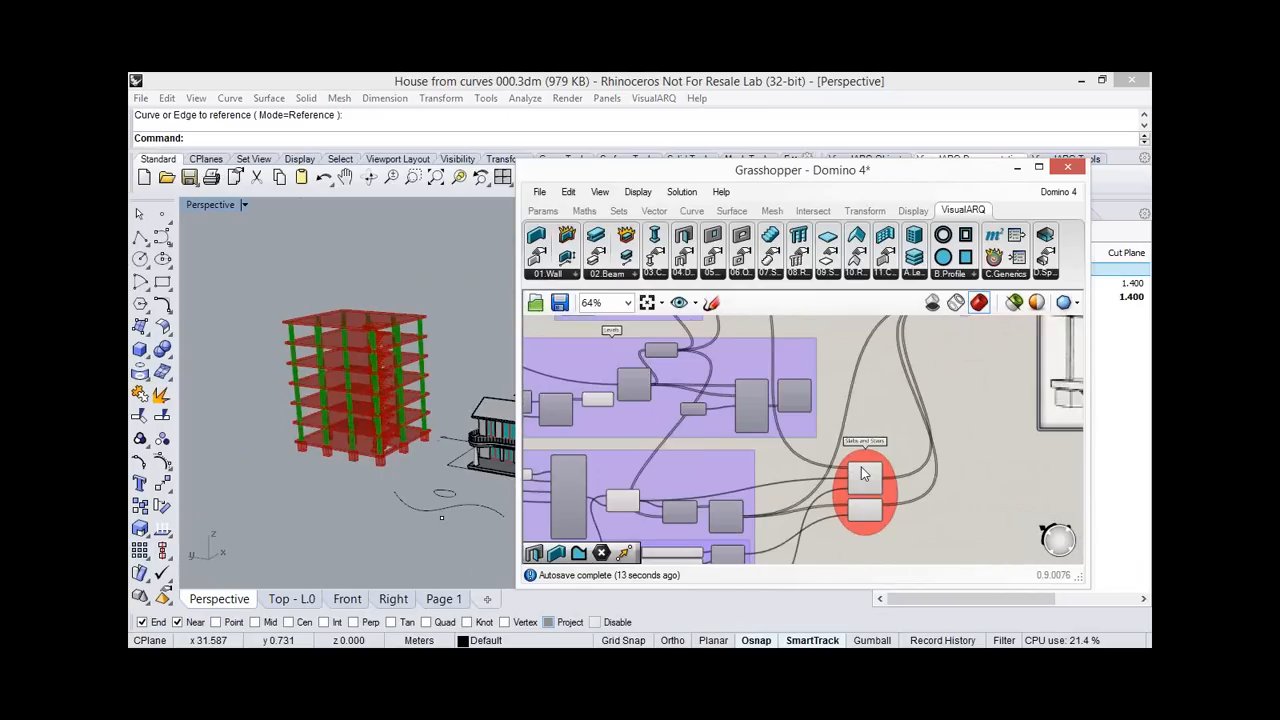
{"action": "scroll", "coordinate": [861, 467], "scroll_direction": "up", "scroll_amount": 2}
{"action": "left_click", "coordinate": [860, 514]}
Bake the BAKE ME output geometry into the Rhino model.
{"action": "right_click_drag", "start_coordinate": [870, 326], "coordinate": [783, 462]}
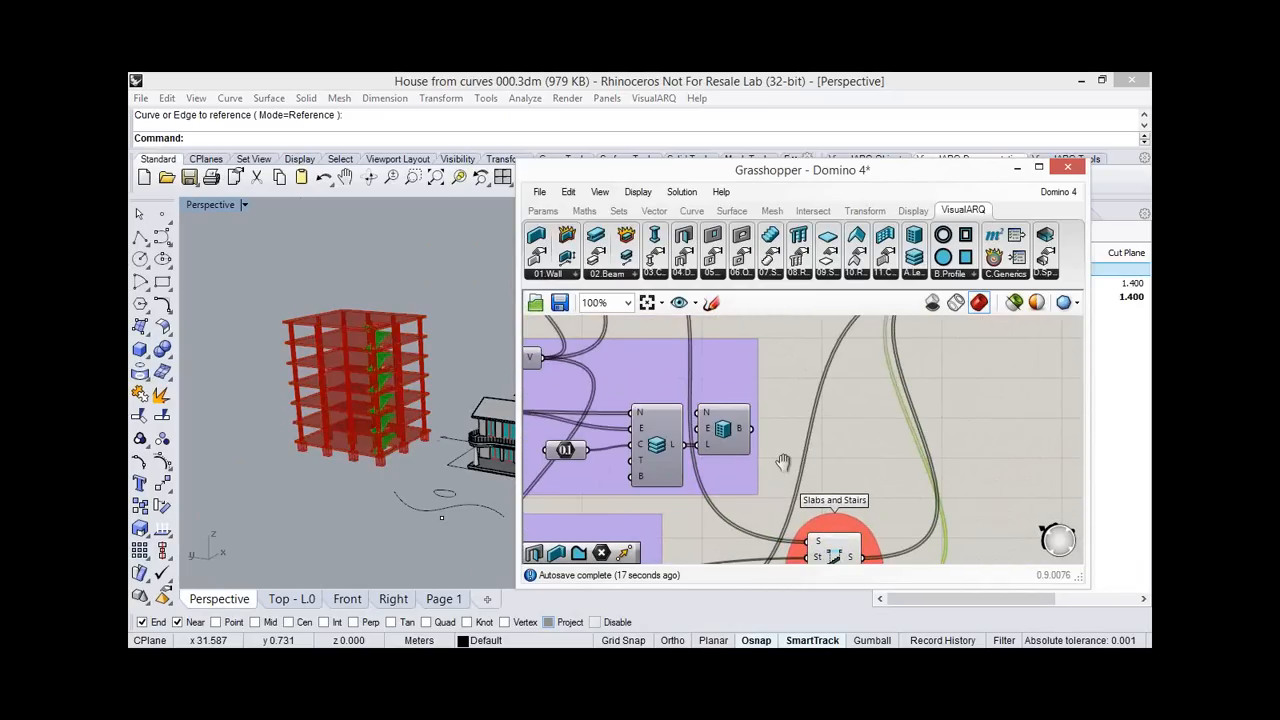
{"action": "scroll", "coordinate": [863, 460], "scroll_direction": "down", "scroll_amount": 3}
{"action": "left_click", "coordinate": [860, 460]}
{"action": "scroll", "coordinate": [863, 460], "scroll_direction": "up", "scroll_amount": 2}
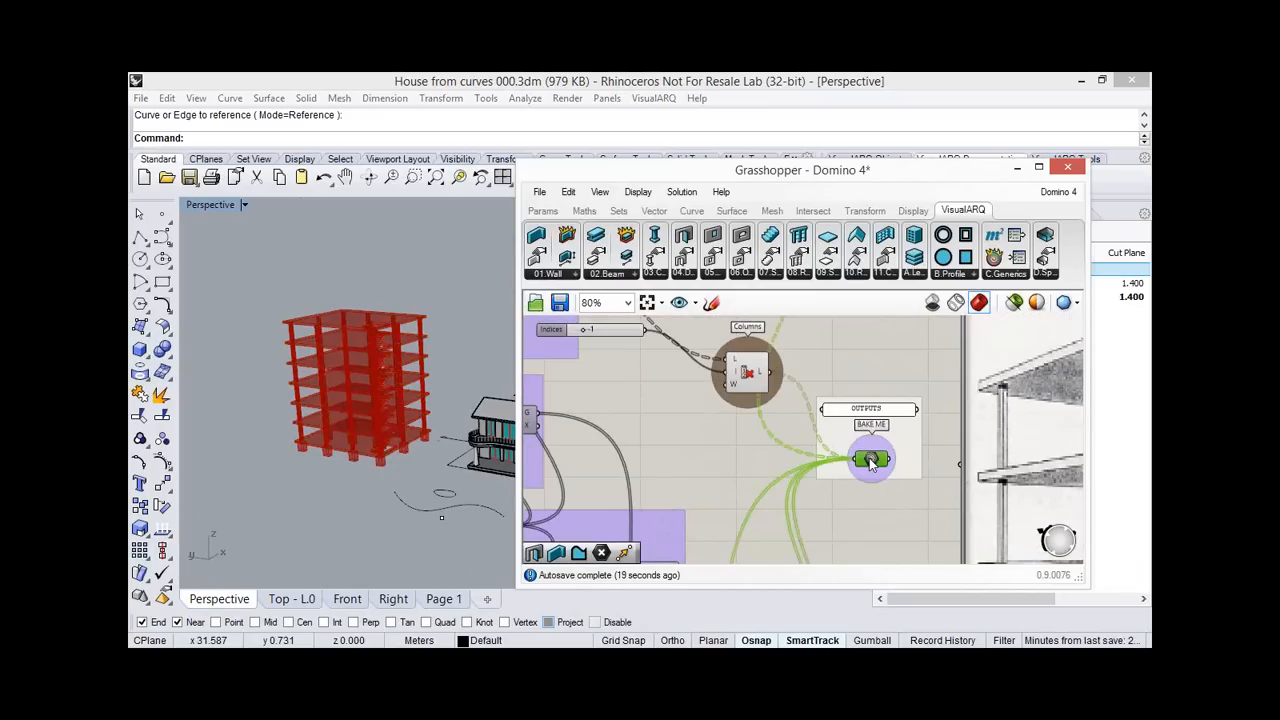
{"action": "scroll", "coordinate": [870, 460], "scroll_direction": "up", "scroll_amount": 2}
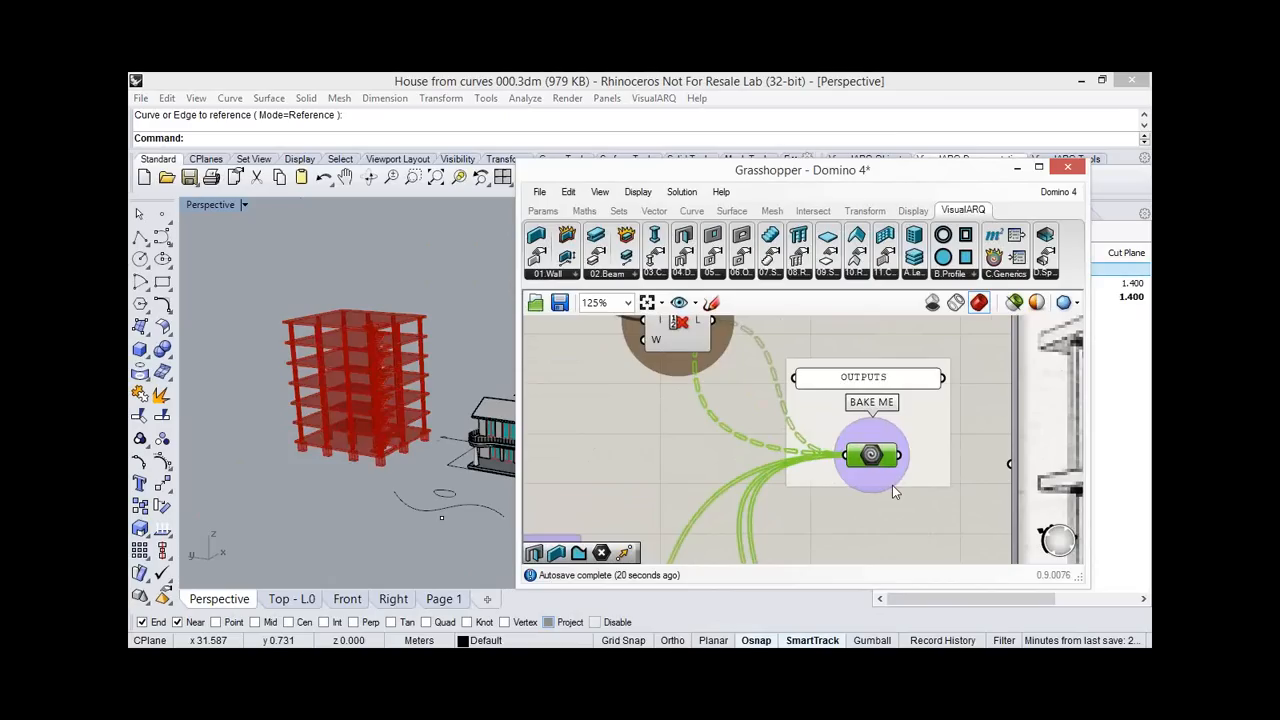
{"action": "middle_click", "coordinate": [871, 457]}
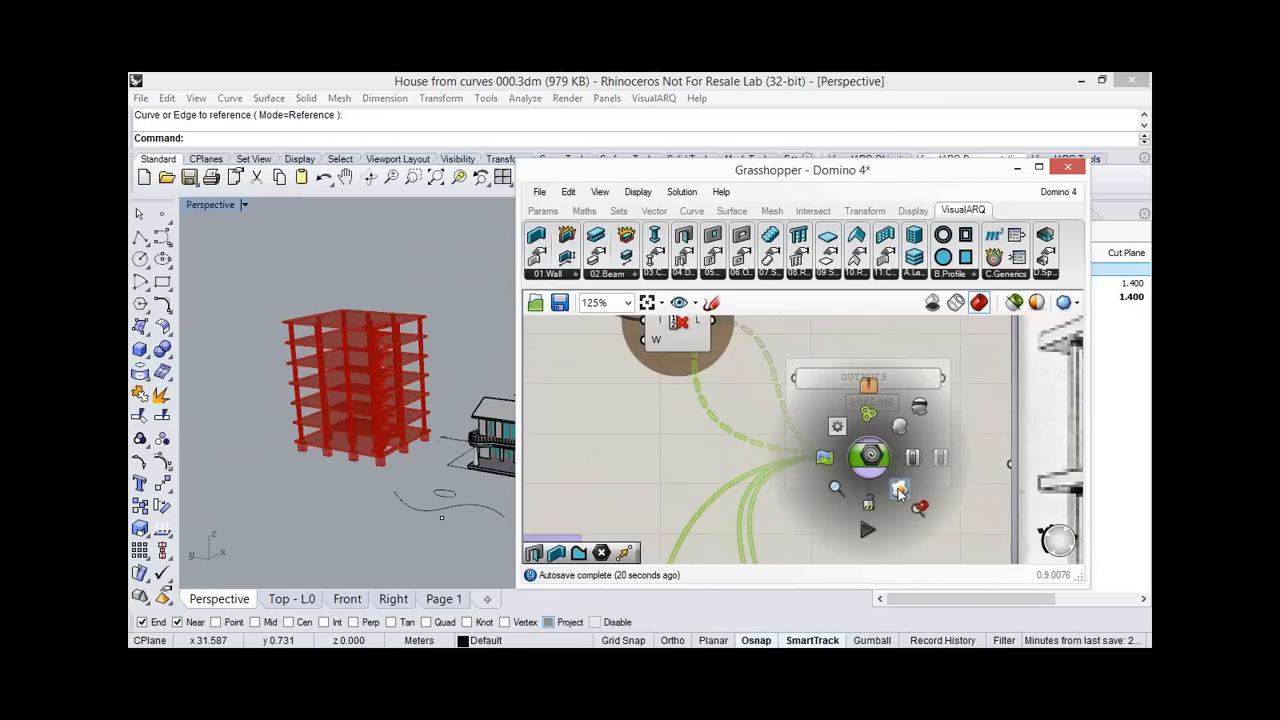
{"action": "left_click", "coordinate": [869, 384]}
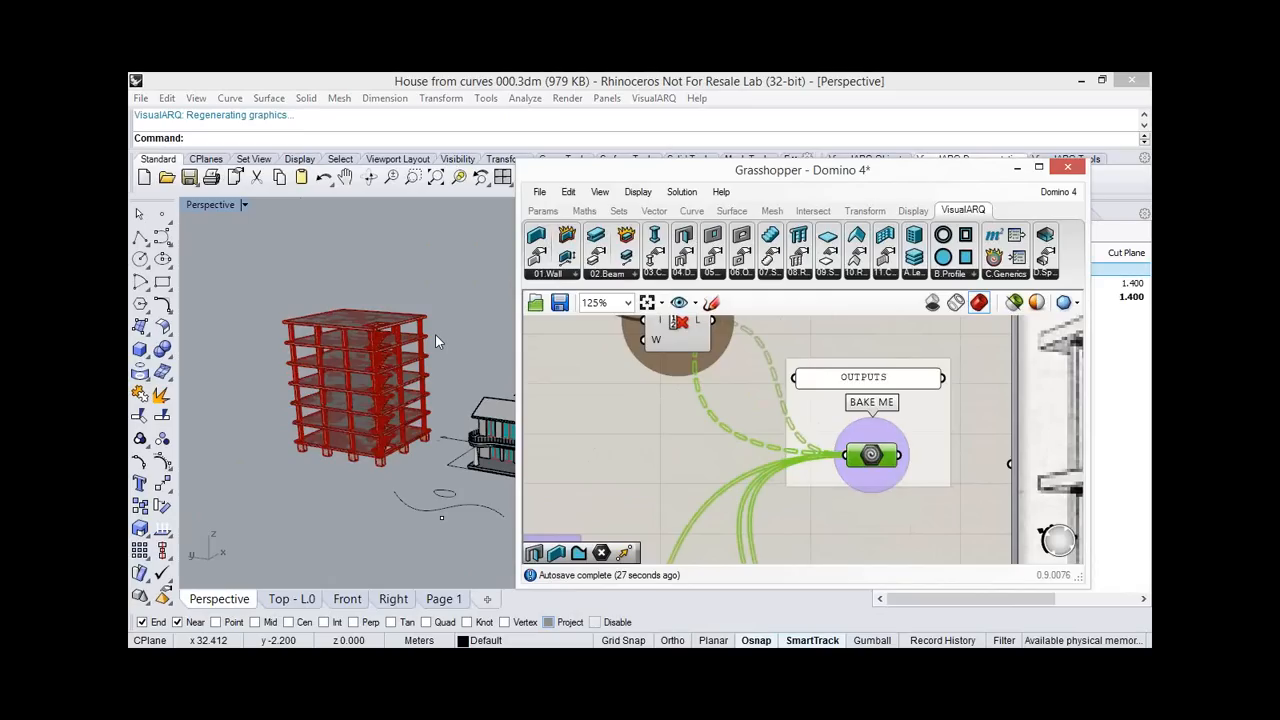
Inspect the properties of the baked building's top slab and examine the whole building beside the house.
{"action": "scroll", "coordinate": [367, 306], "scroll_direction": "up", "scroll_amount": 5}
{"action": "left_click", "coordinate": [367, 306]}
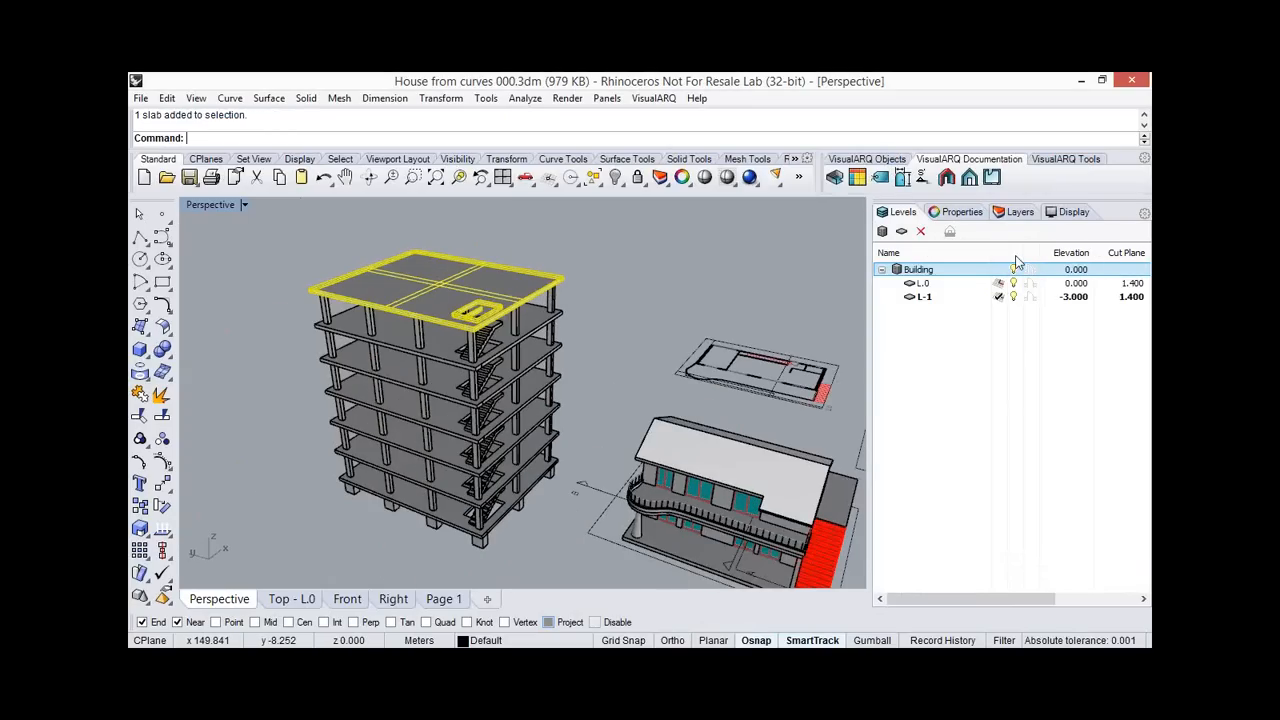
{"action": "left_click", "coordinate": [955, 212]}
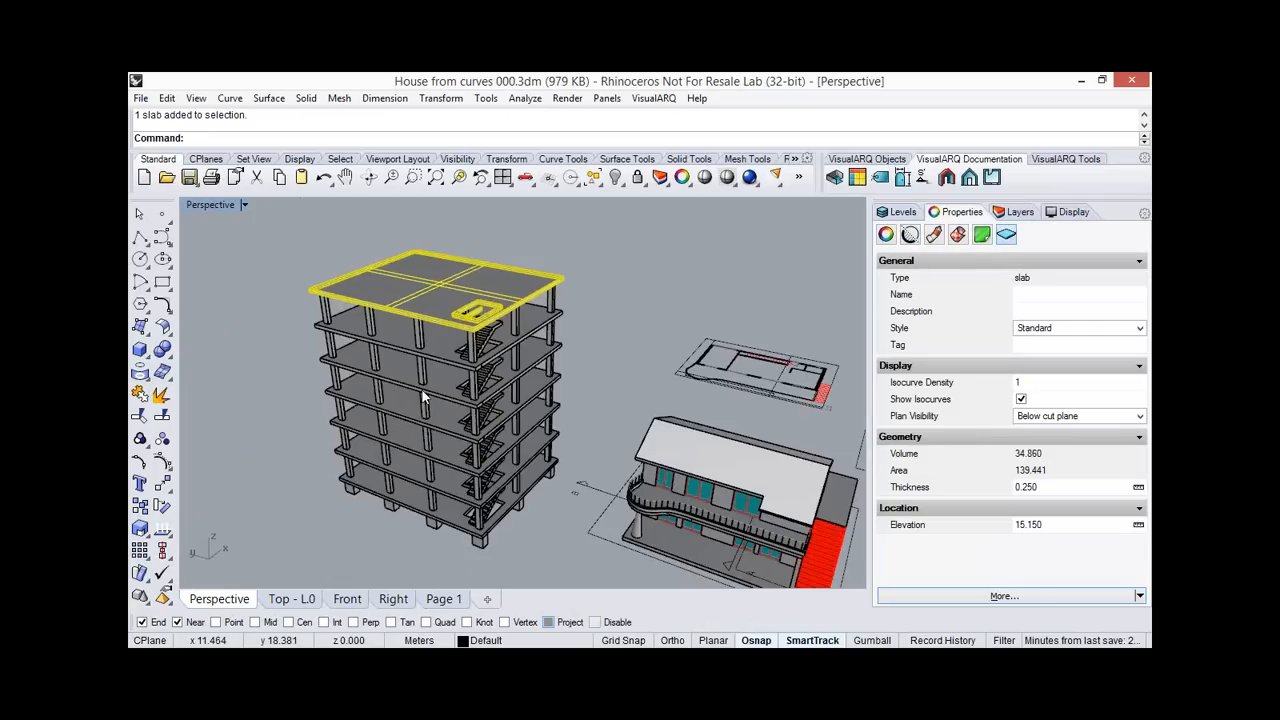
{"action": "right_click_drag", "start_coordinate": [422, 397], "coordinate": [595, 295]}
{"action": "left_click", "coordinate": [563, 297]}
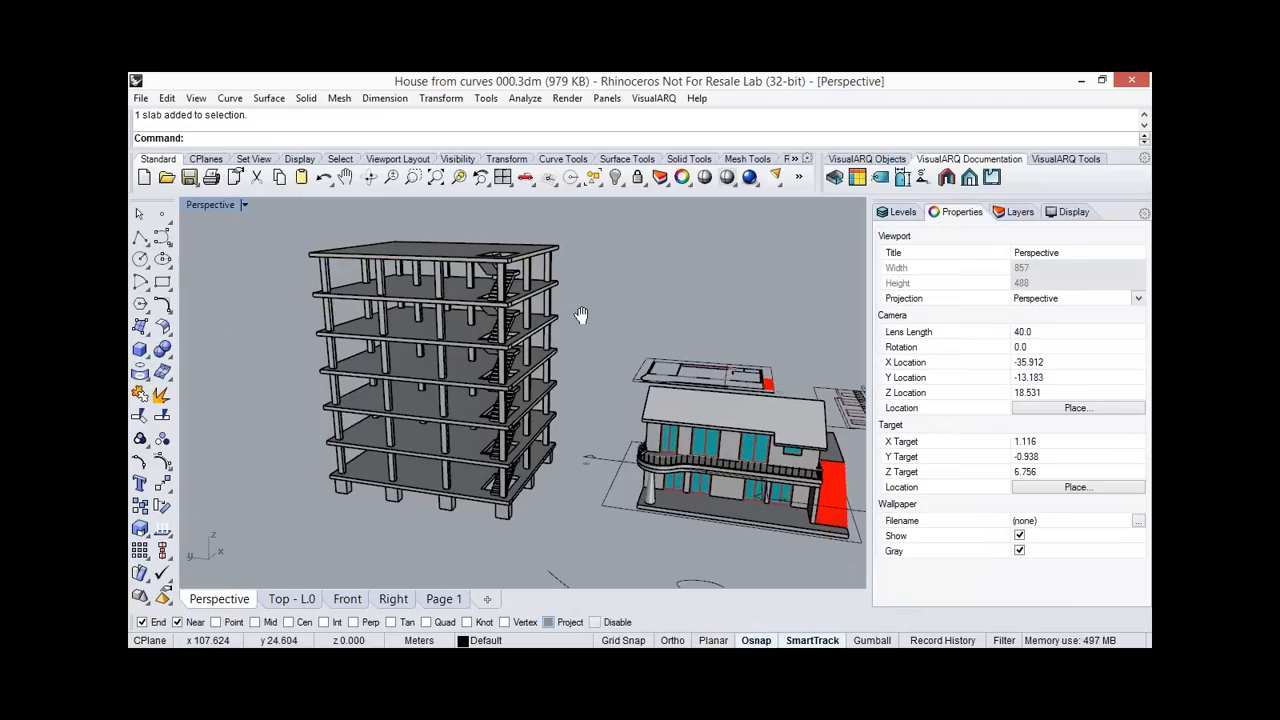
{"action": "right_click_drag", "start_coordinate": [582, 316], "coordinate": [498, 304], "text": "shift"}
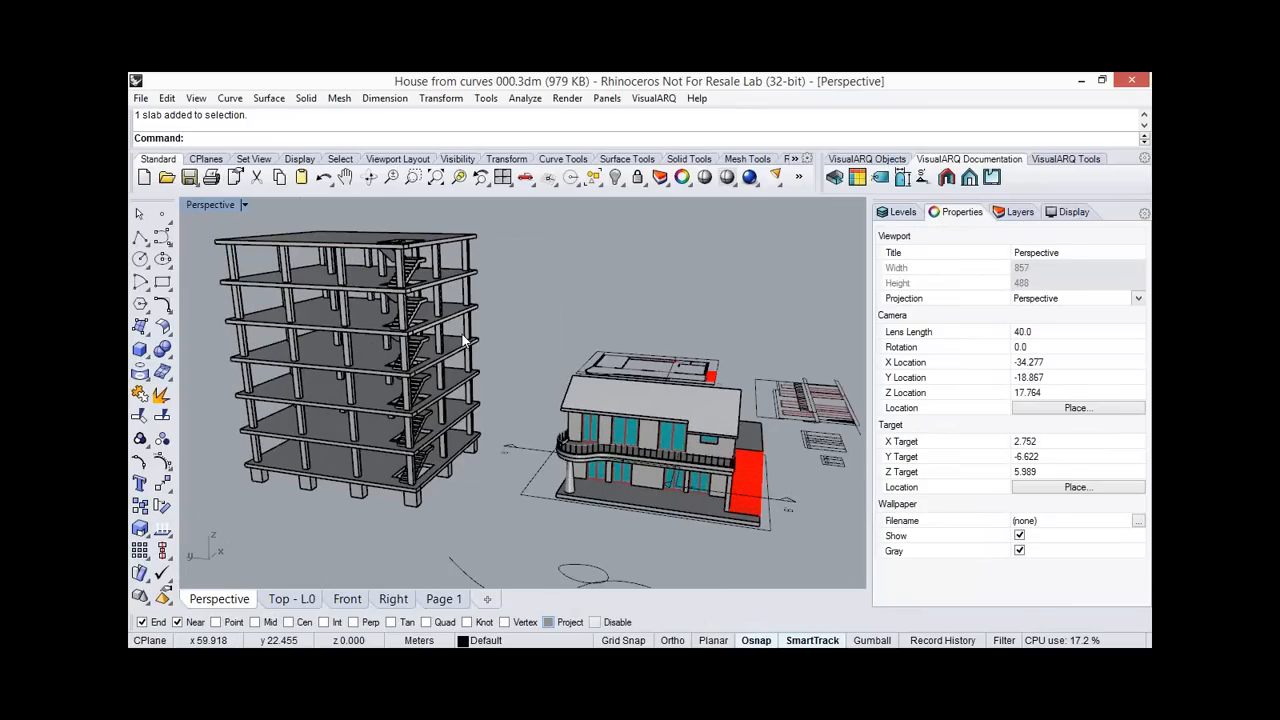
{"action": "scroll", "coordinate": [463, 340], "scroll_direction": "down", "scroll_amount": 2}
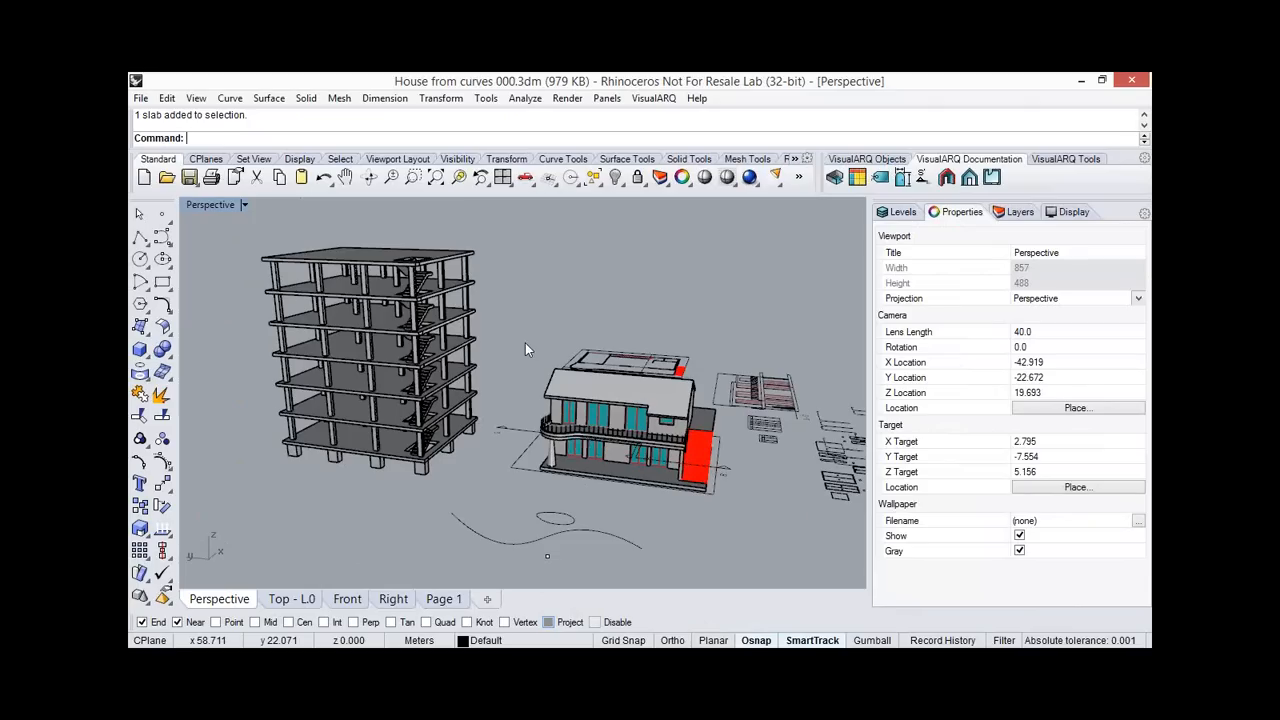
{"action": "scroll", "coordinate": [507, 358], "scroll_direction": "down", "scroll_amount": 2}
{"action": "right_click_drag", "start_coordinate": [295, 215], "coordinate": [240, 255]}
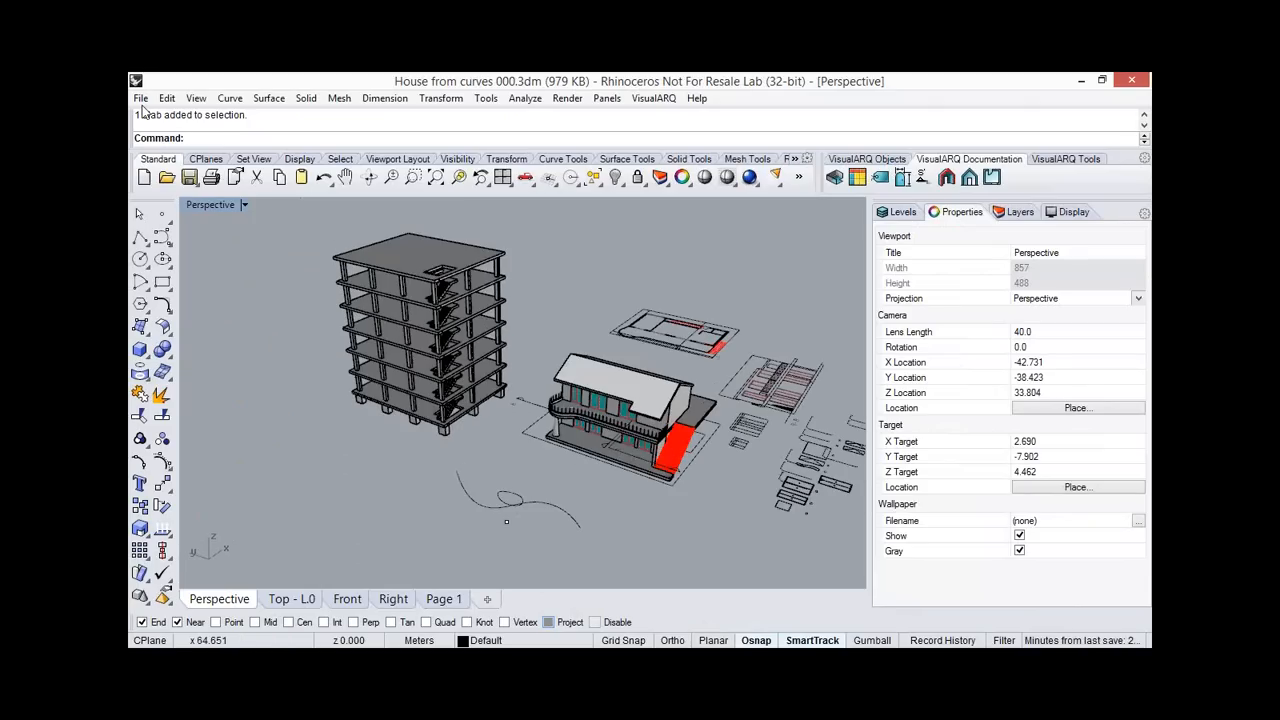
Start saving a copy of the model as an IFC 2x3 Building Model (*.ifc) in the Escritorio folder.
{"action": "left_click", "coordinate": [141, 101]}
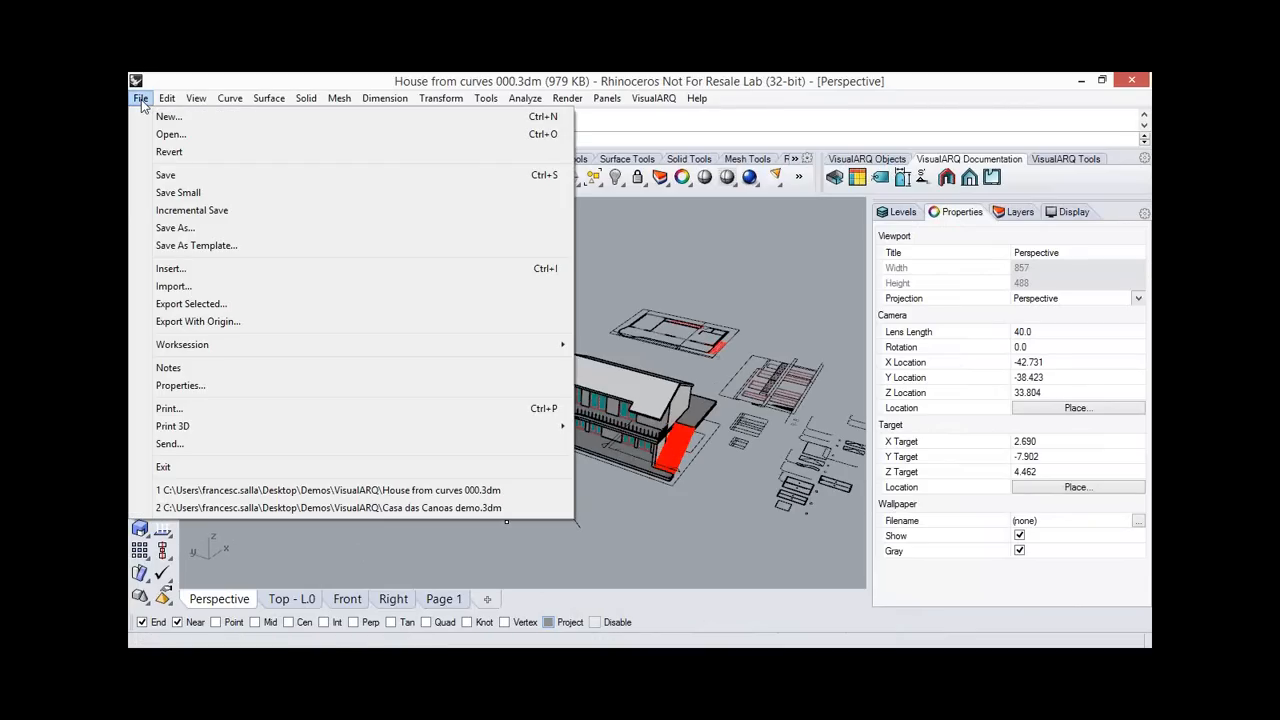
{"action": "left_click", "coordinate": [175, 228]}
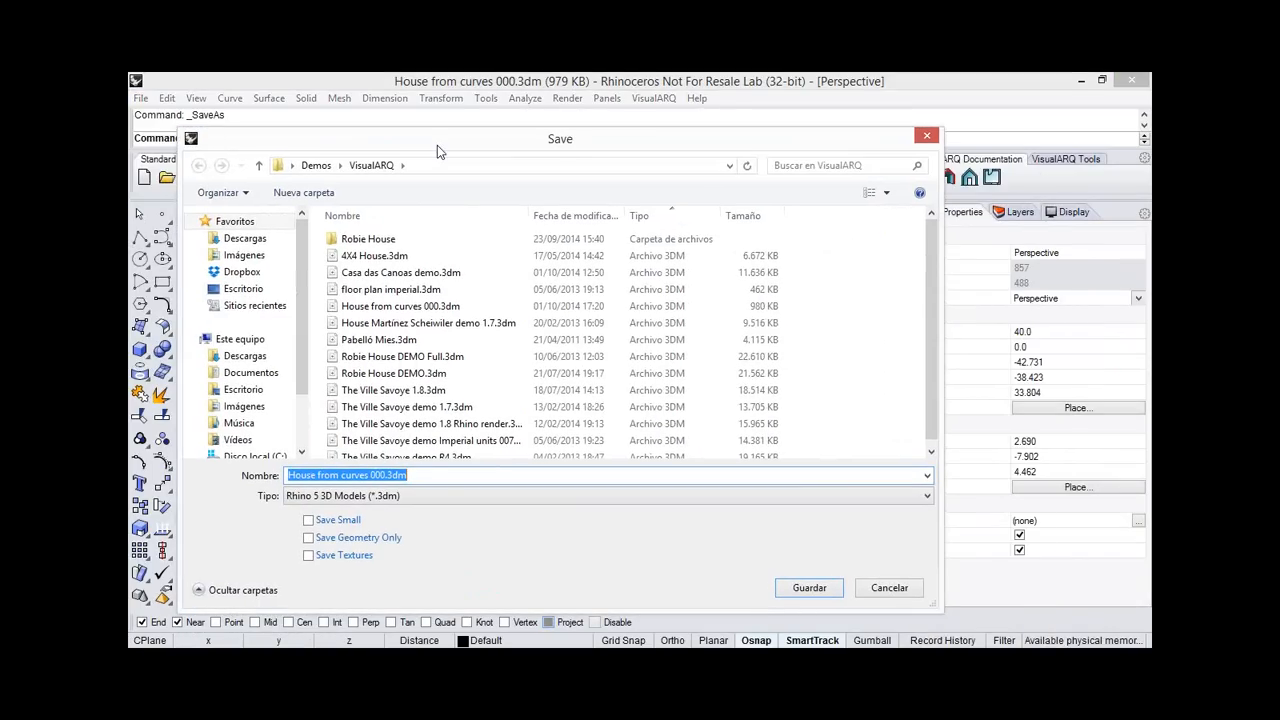
{"action": "left_click", "coordinate": [453, 497]}
{"action": "left_click", "coordinate": [405, 337]}
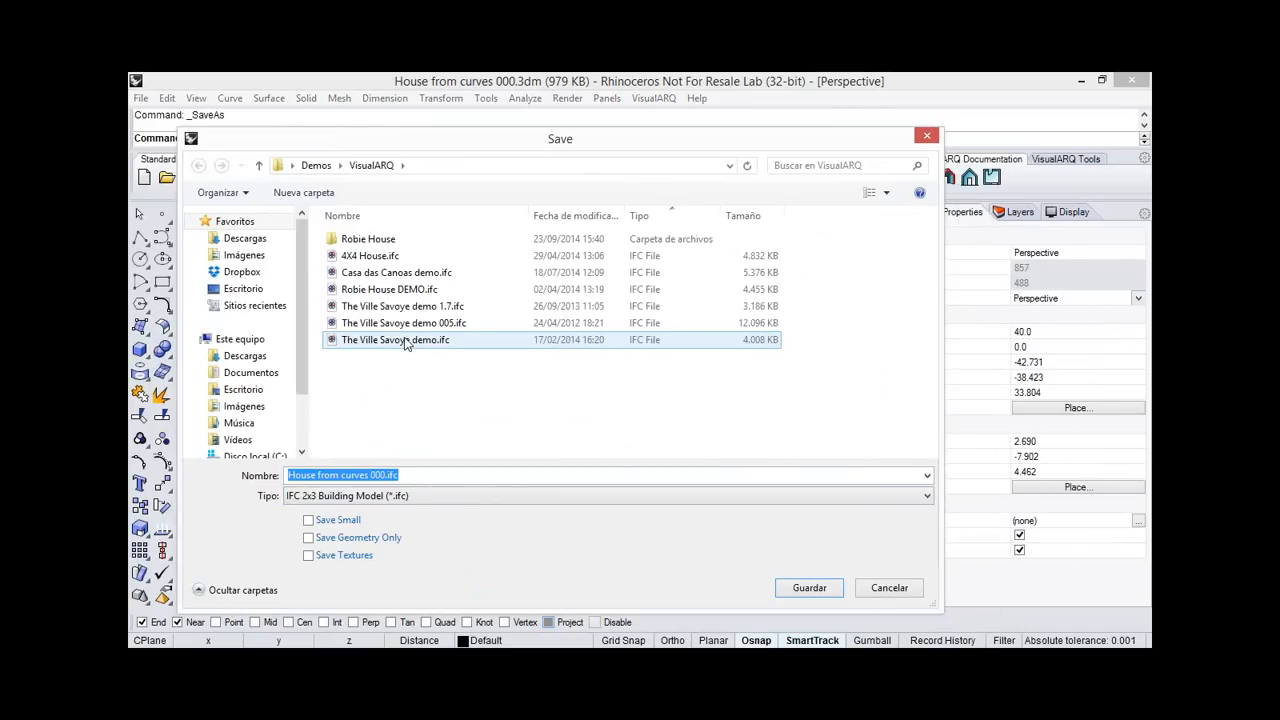
{"action": "left_click", "coordinate": [245, 289]}
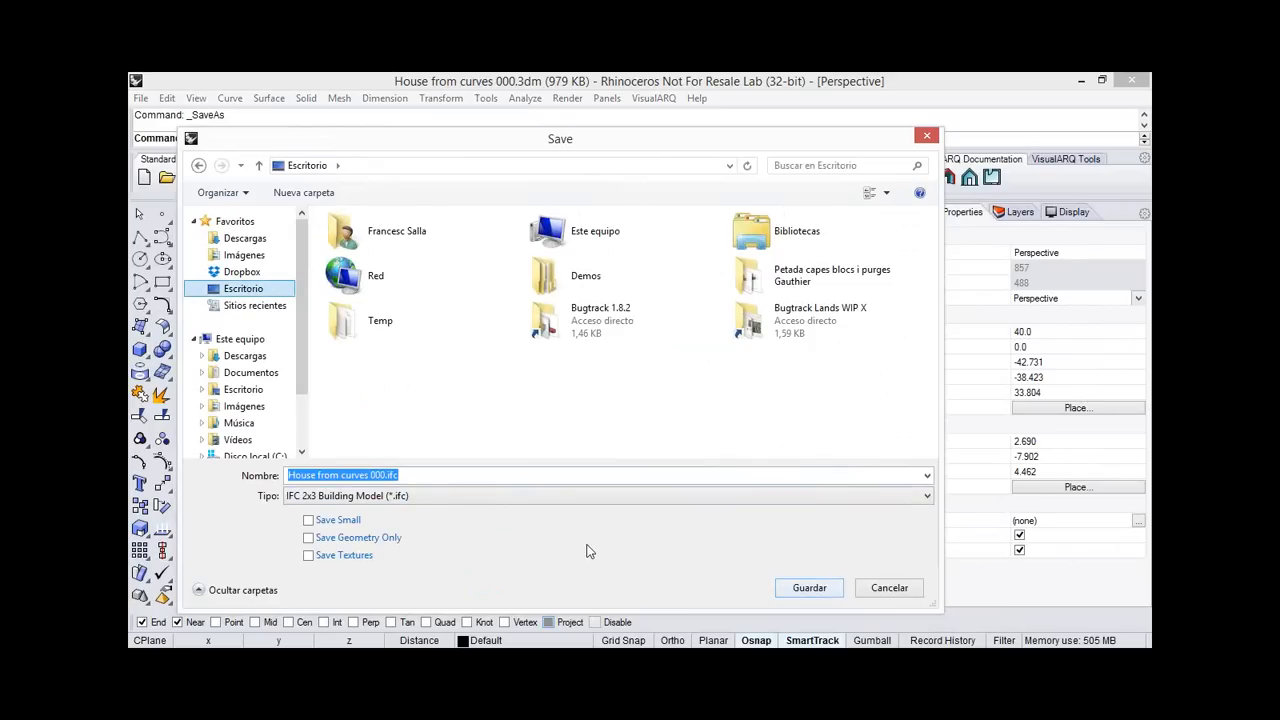
Name the exported file Test.ifc and save it.
{"action": "left_click", "coordinate": [386, 476]}
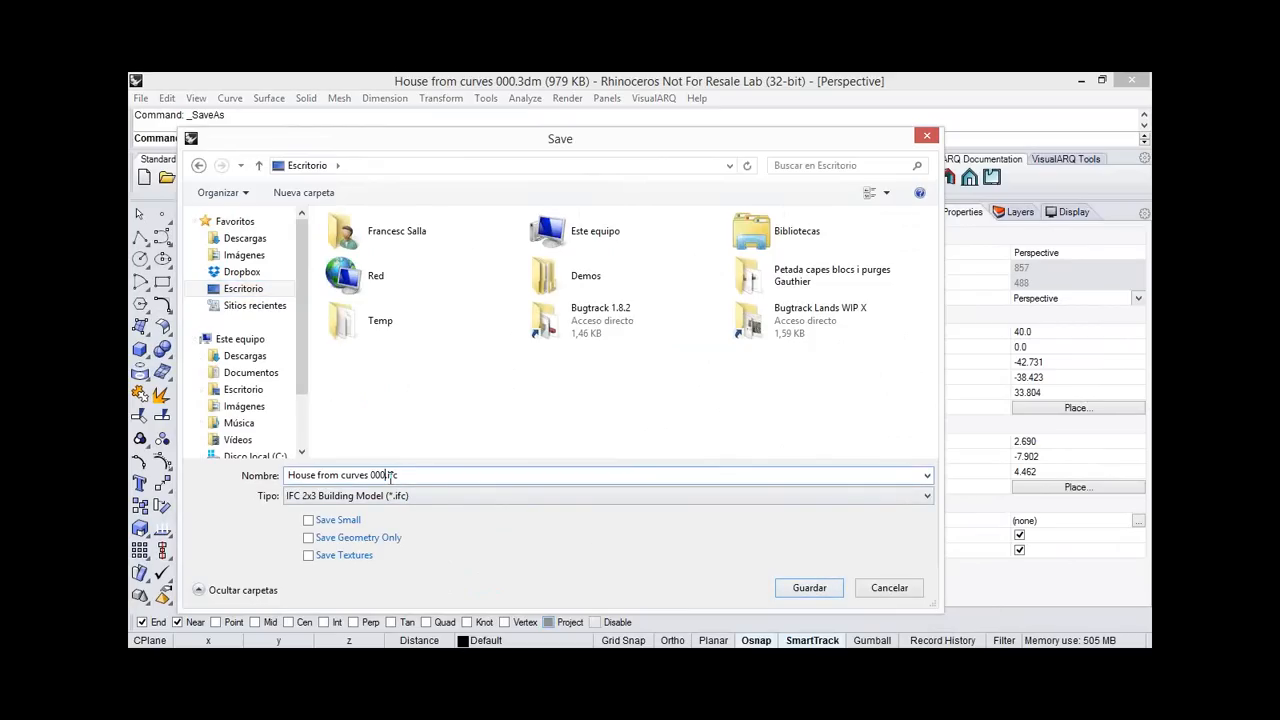
{"action": "key", "text": "BackSpace"}
{"action": "key", "text": "BackSpace"}
{"action": "key", "text": "BackSpace"}
{"action": "key", "text": "BackSpace"}
{"action": "key", "text": "BackSpace"}
{"action": "key", "text": "BackSpace"}
{"action": "key", "text": "BackSpace"}
{"action": "key", "text": "BackSpace"}
{"action": "key", "text": "BackSpace"}
{"action": "key", "text": "BackSpace"}
{"action": "key", "text": "BackSpace"}
{"action": "key", "text": "BackSpace"}
{"action": "key", "text": "BackSpace"}
{"action": "key", "text": "BackSpace"}
{"action": "key", "text": "BackSpace"}
{"action": "key", "text": "BackSpace"}
{"action": "key", "text": "BackSpace"}
{"action": "key", "text": "BackSpace"}
{"action": "key", "text": "BackSpace"}
{"action": "key", "text": "BackSpace"}
{"action": "key", "text": "BackSpace"}
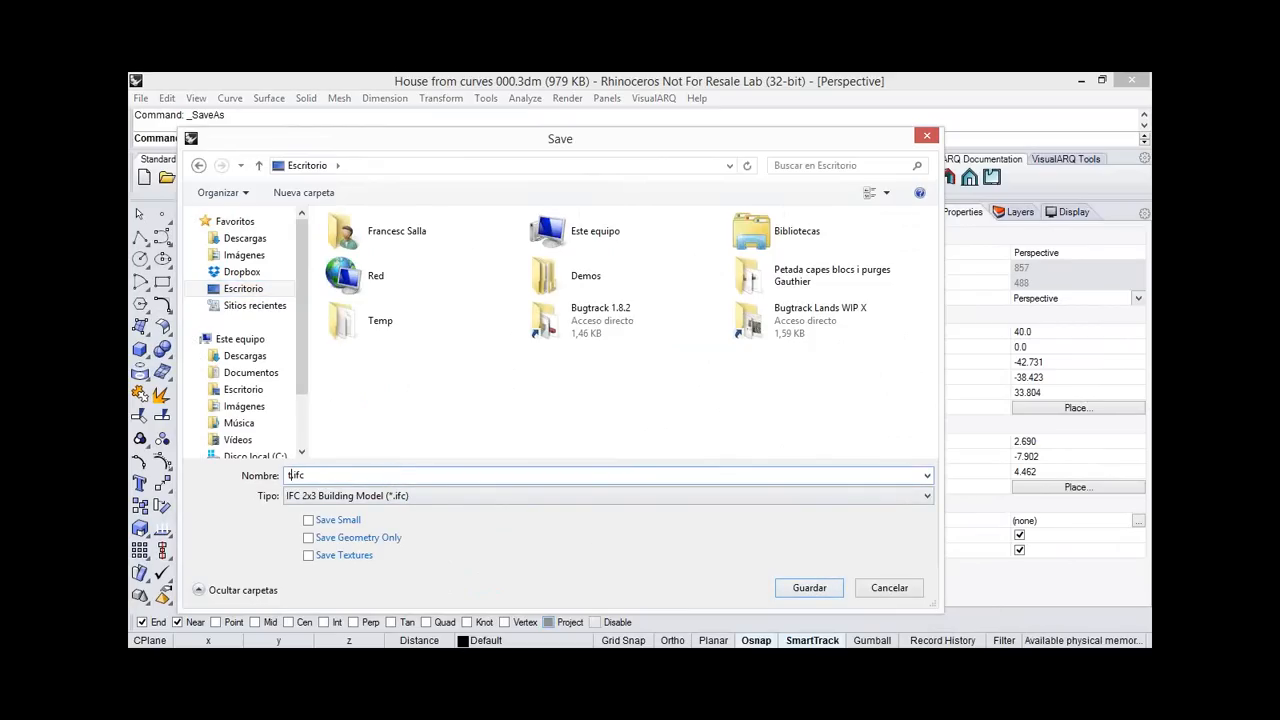
{"action": "type", "text": "Test"}
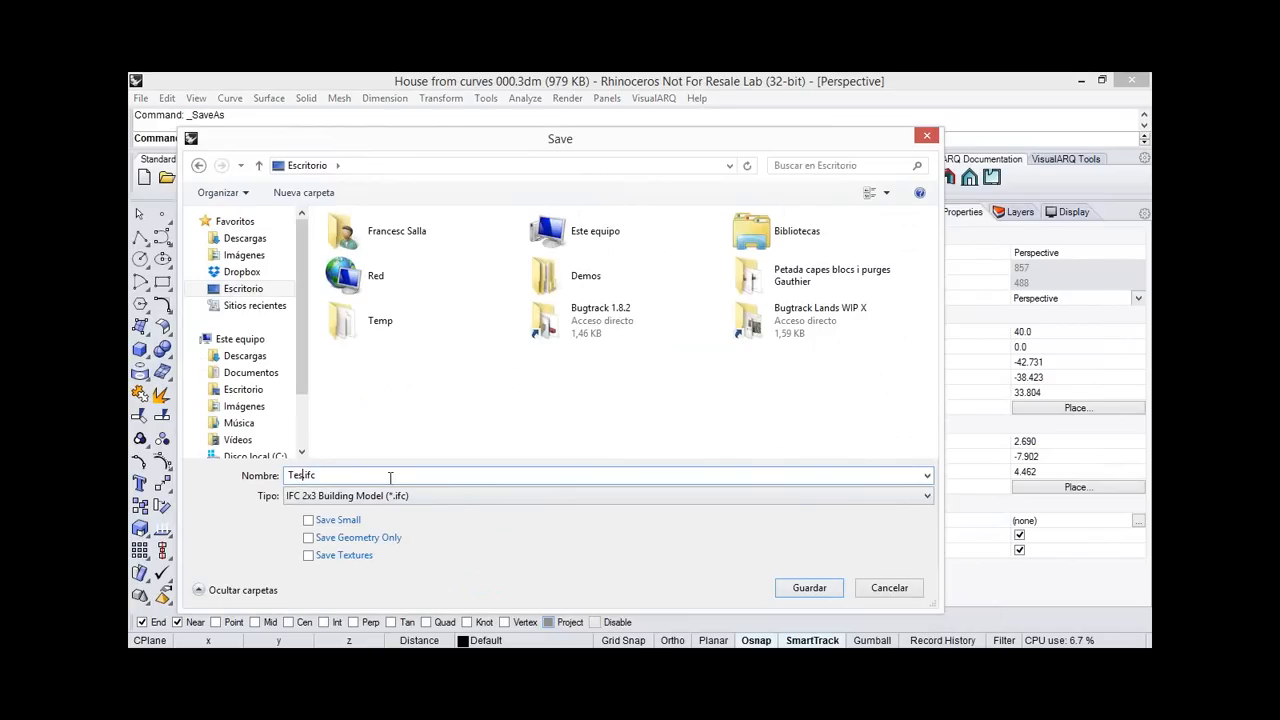
{"action": "left_click", "coordinate": [806, 588]}
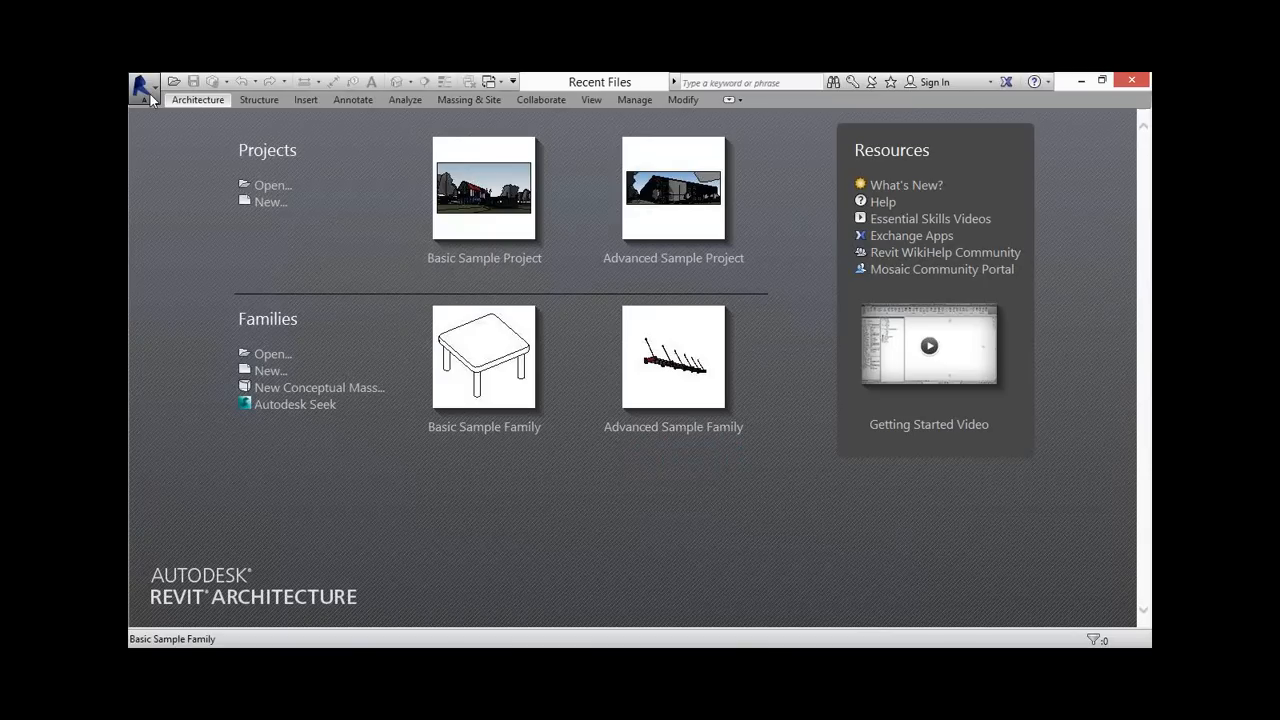
Switch to Autodesk Revit Architecture and open the IFC file Test.ifc from the desktop.
{"action": "left_click", "coordinate": [152, 89]}
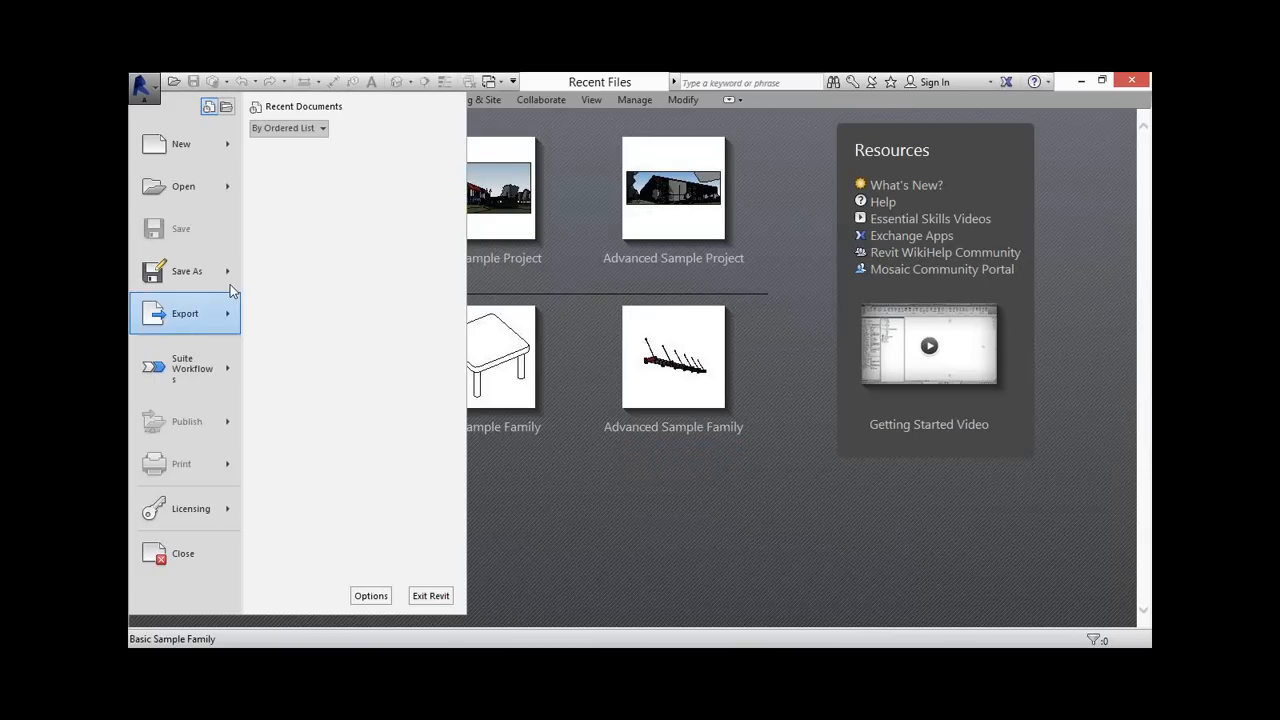
{"action": "mouse_move", "coordinate": [230, 190]}
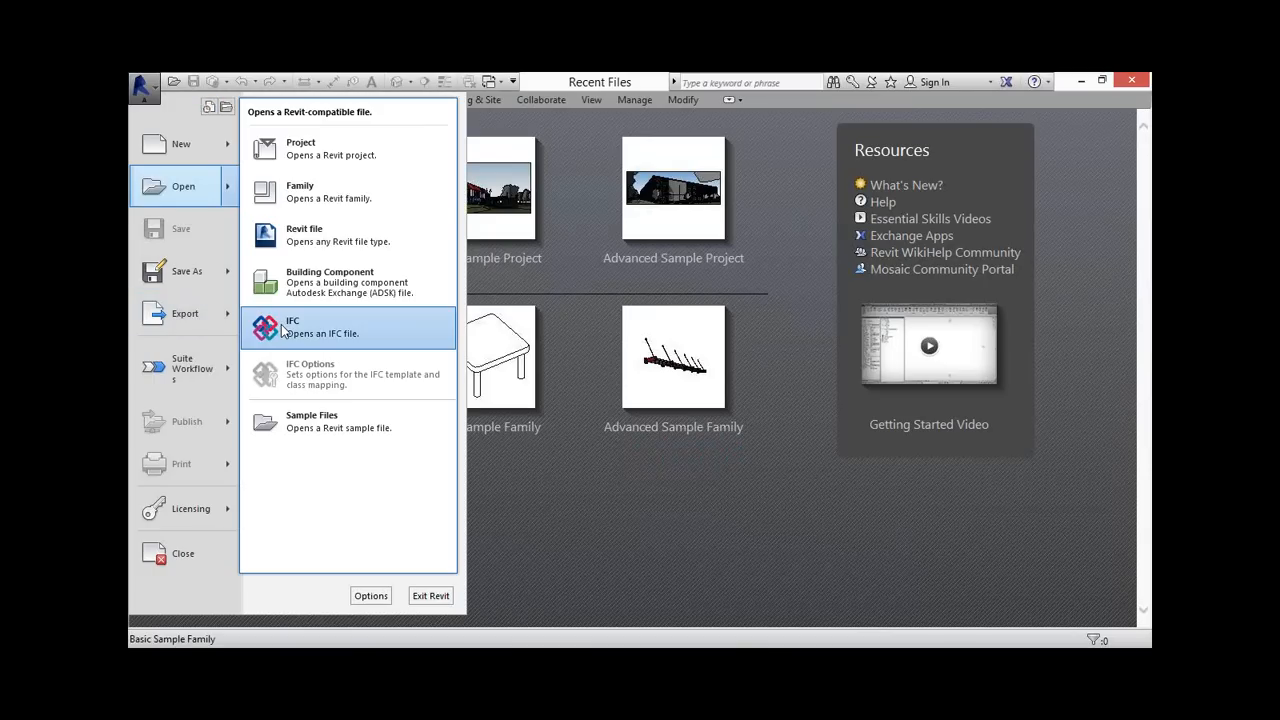
{"action": "left_click", "coordinate": [283, 330]}
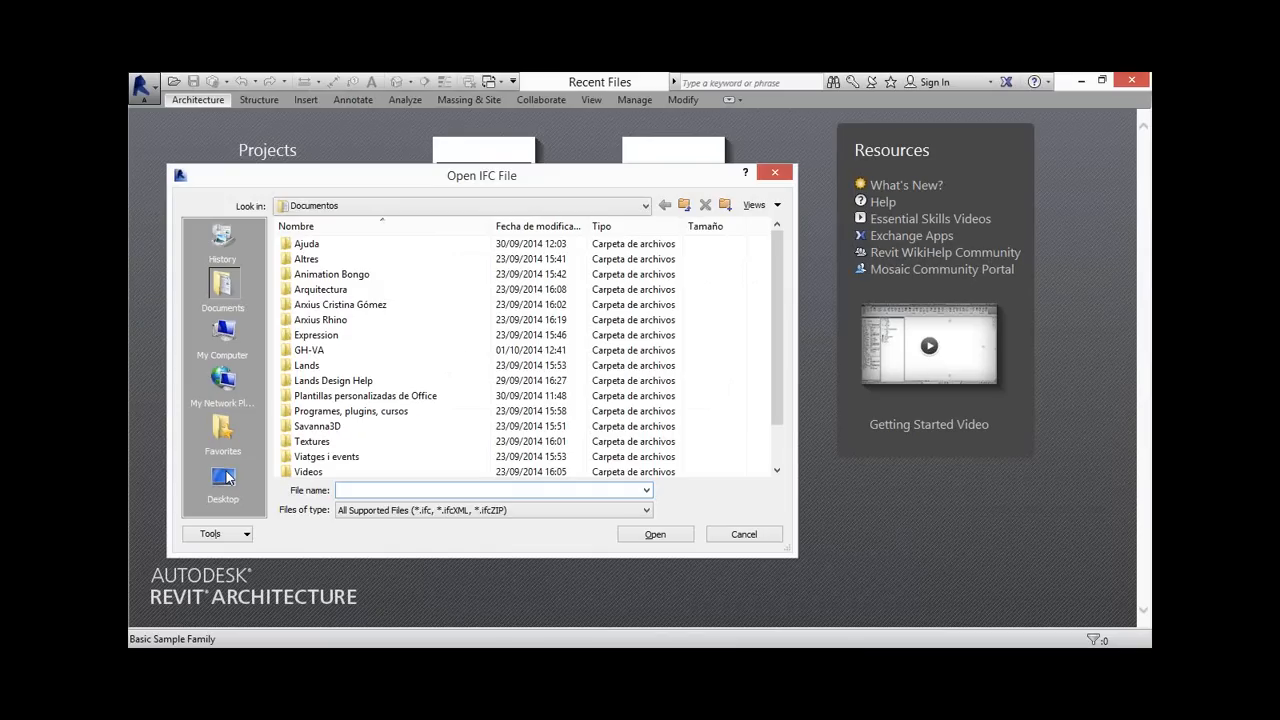
{"action": "left_click", "coordinate": [223, 480]}
{"action": "left_click", "coordinate": [310, 380]}
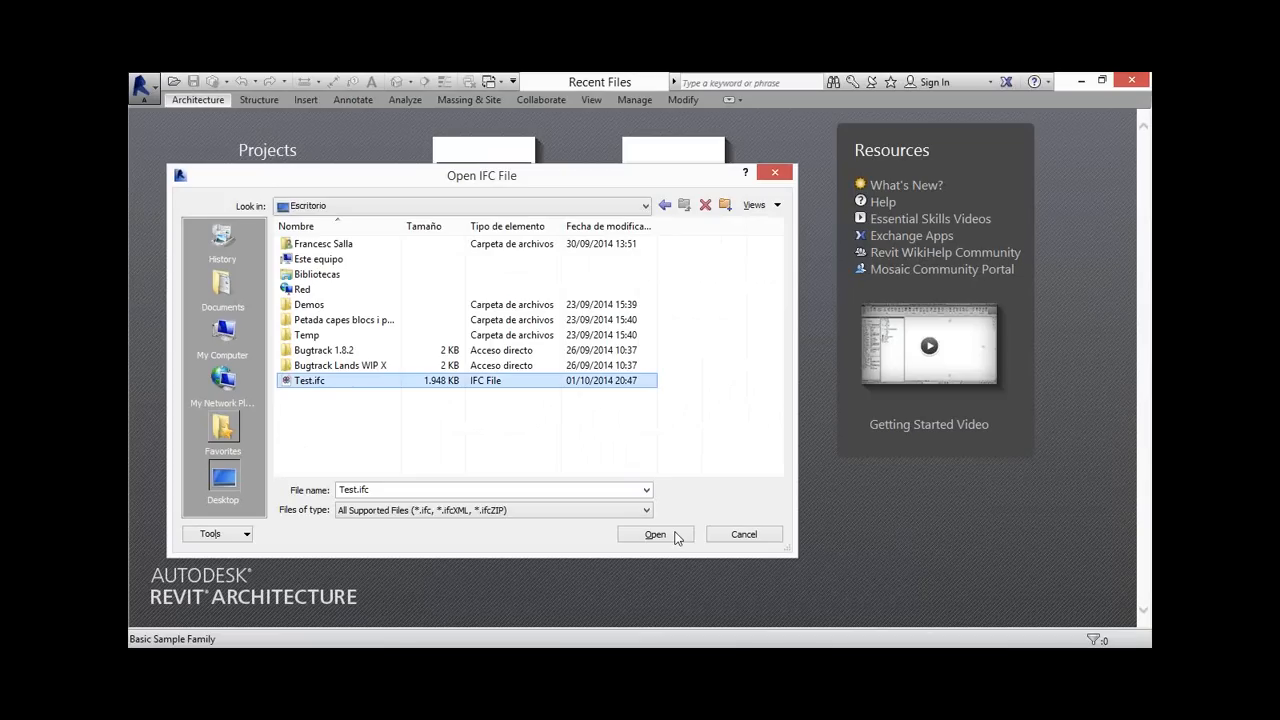
{"action": "left_click", "coordinate": [676, 538]}
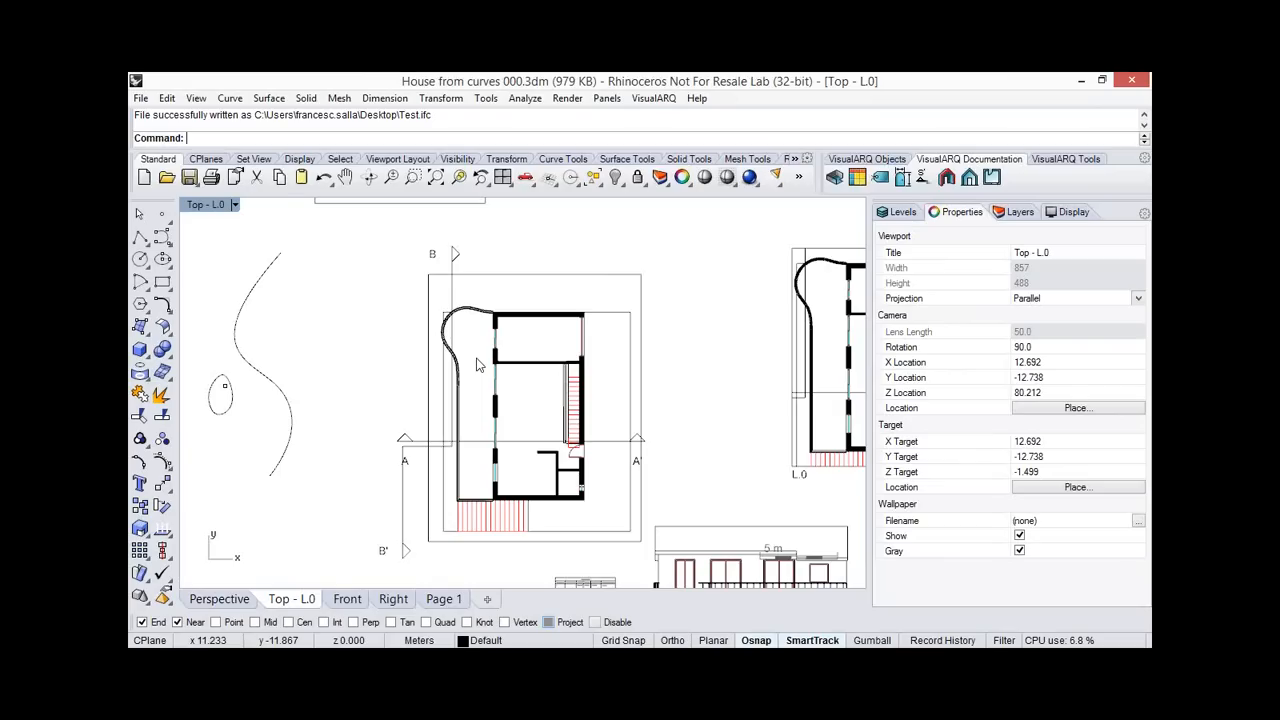
Set the W3 window tag's format to %<element.tag>% %<element.width>% so it also displays the window's width.
{"action": "scroll", "coordinate": [477, 365], "scroll_direction": "up", "scroll_amount": 5}
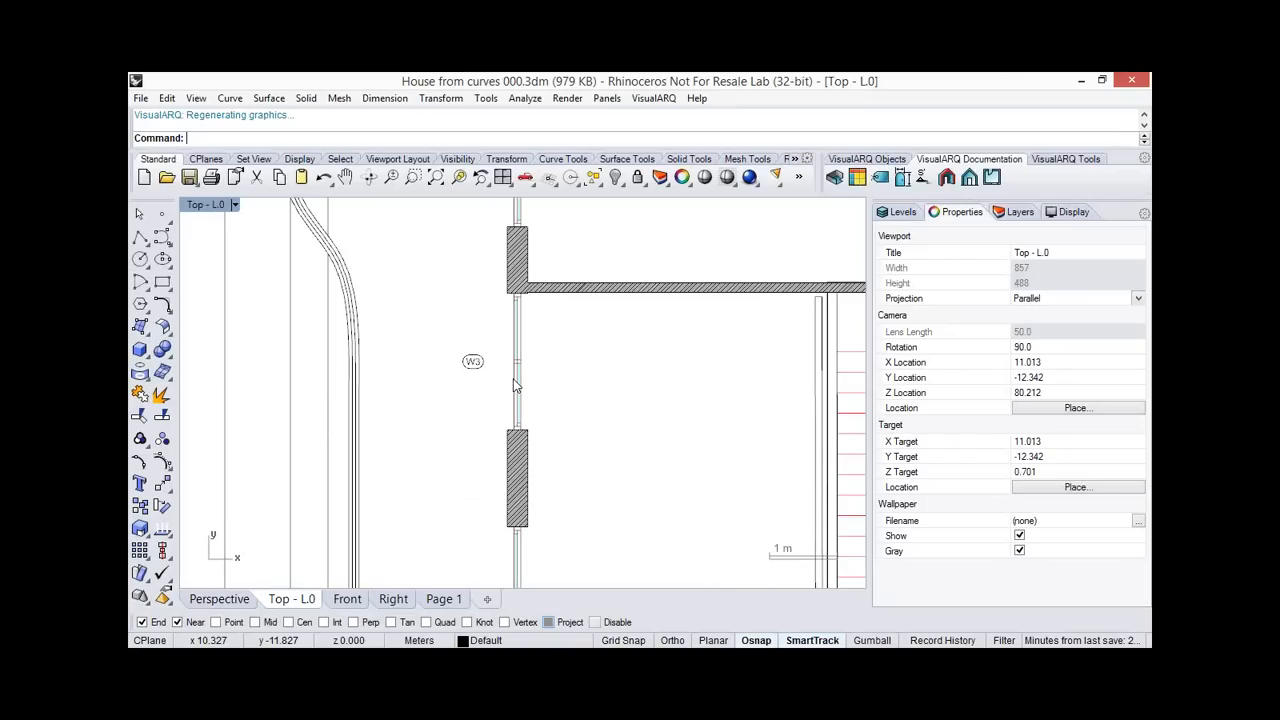
{"action": "left_click", "coordinate": [472, 361]}
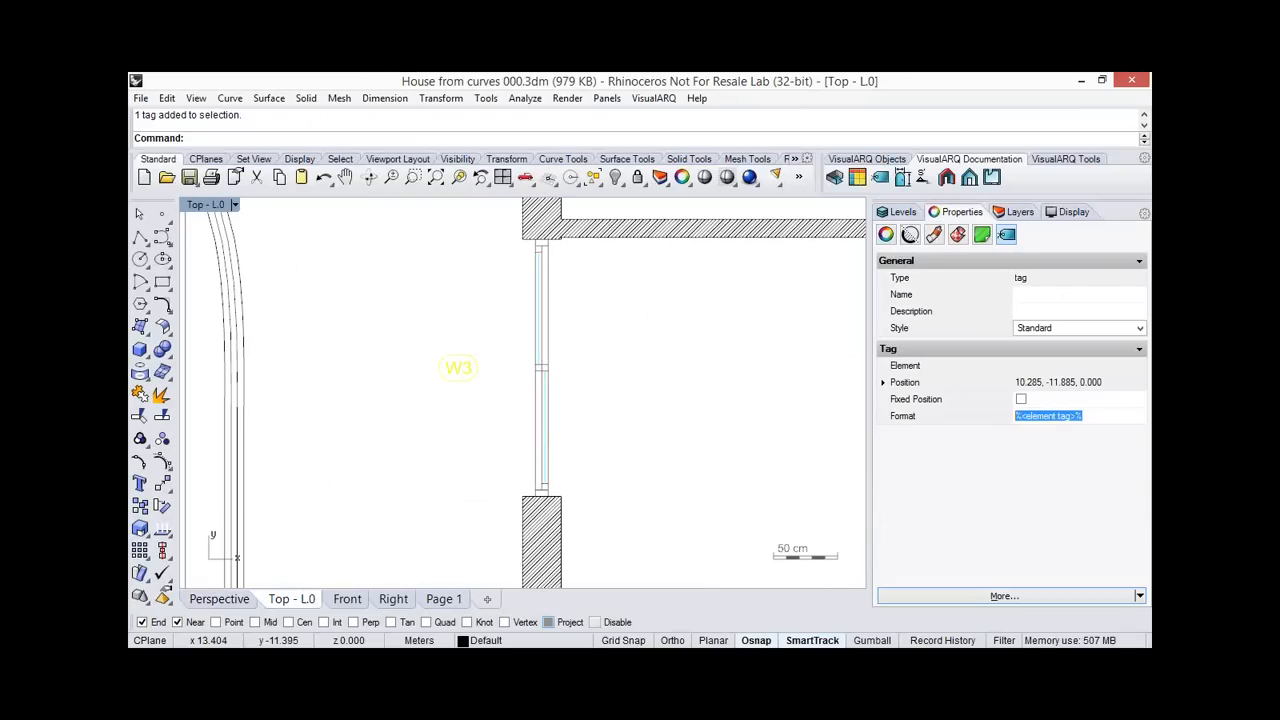
{"action": "left_click", "coordinate": [1131, 415]}
{"action": "type", "text": "%<element.tag>%"}
{"action": "left_click_drag", "start_coordinate": [1131, 416], "coordinate": [1120, 413]}
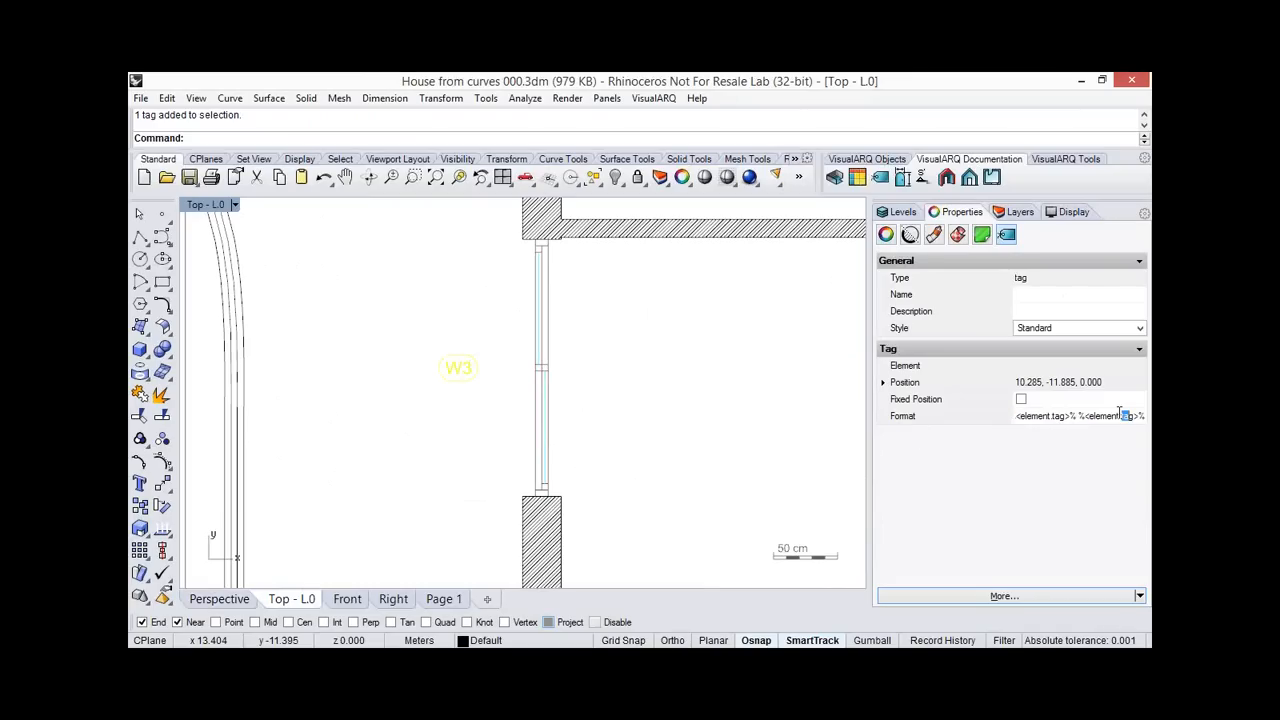
{"action": "key", "text": "BackSpace"}
{"action": "type", "text": "width"}
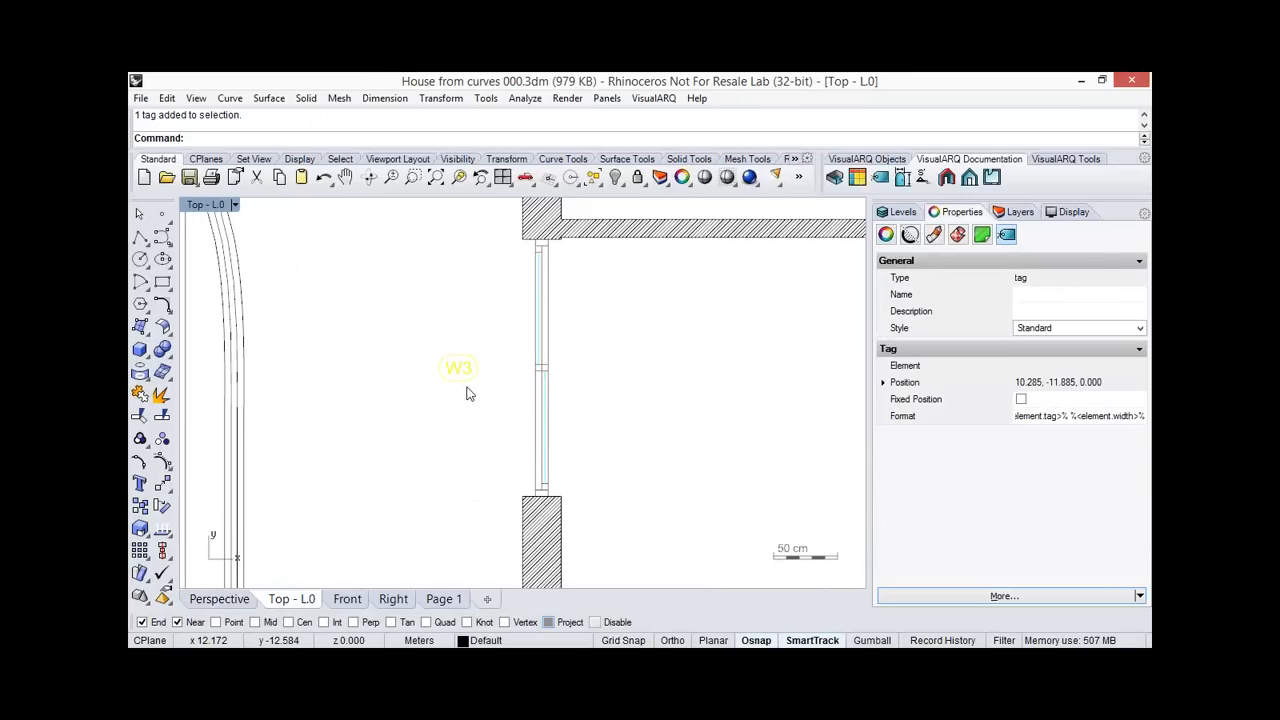
Set the profile width of the glider window tagged W3 to 1.5.
{"action": "left_click", "coordinate": [515, 378]}
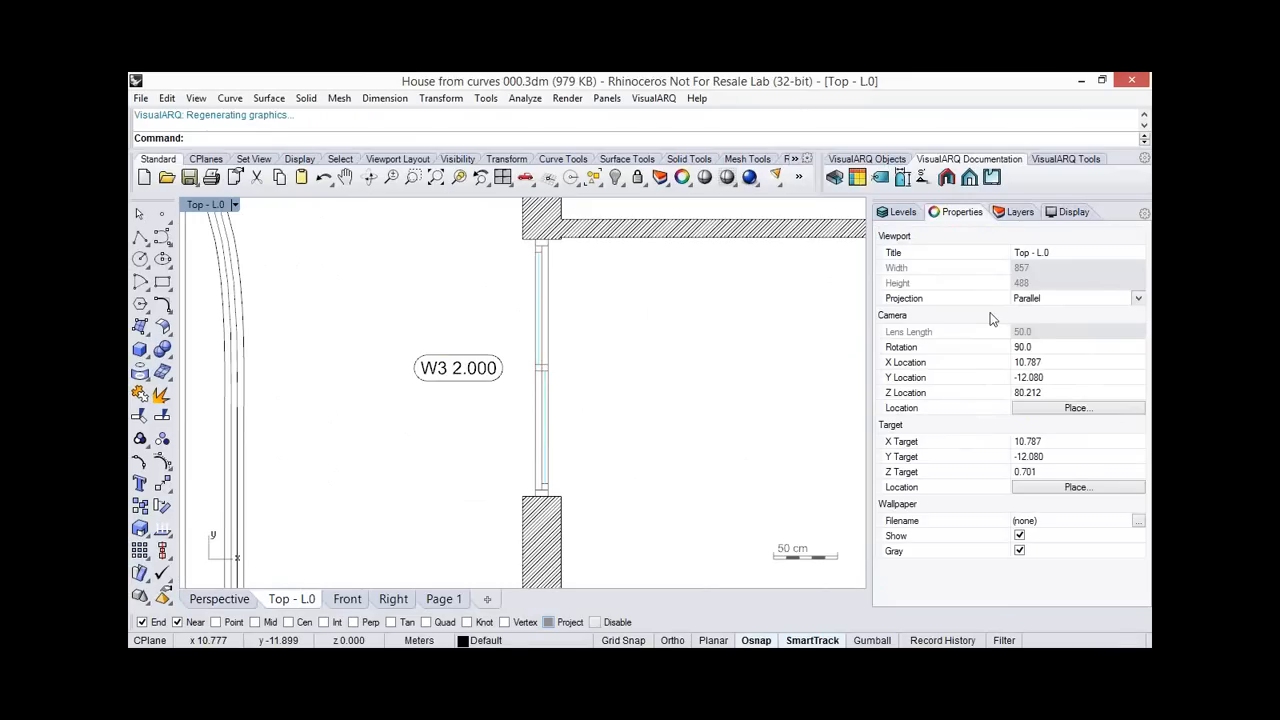
{"action": "left_click", "coordinate": [1007, 234]}
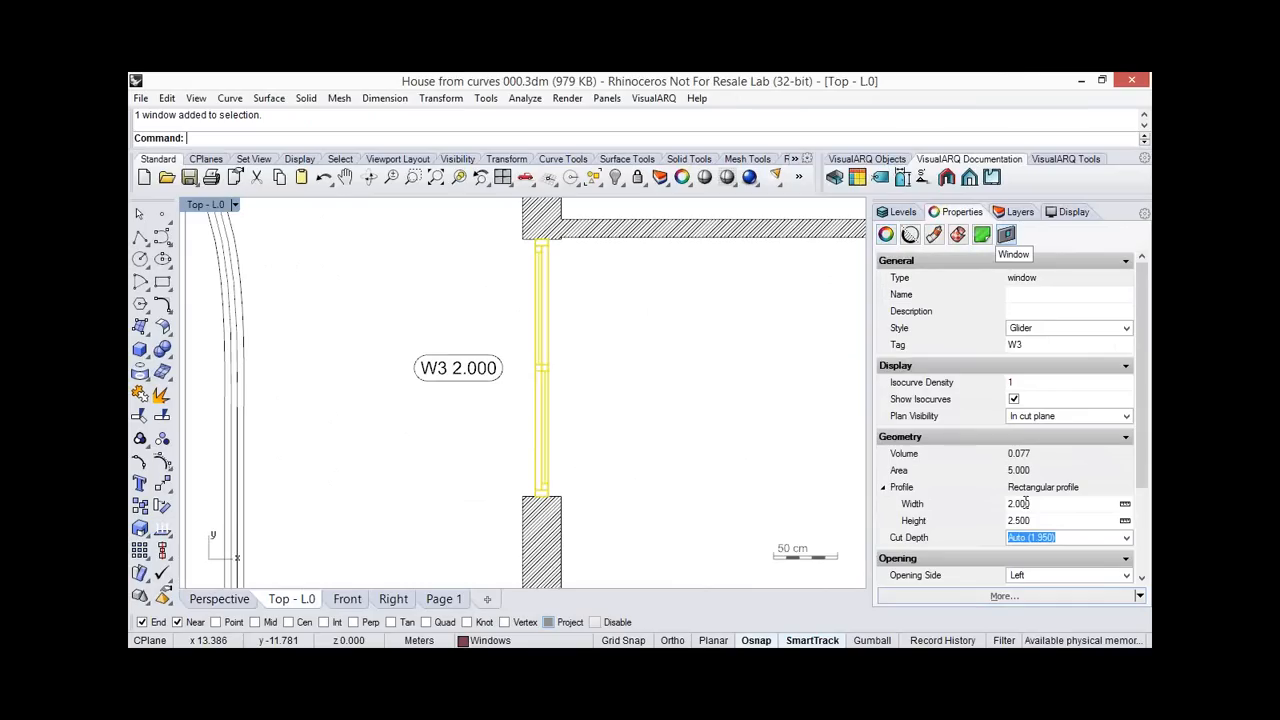
{"action": "left_click", "coordinate": [1004, 509]}
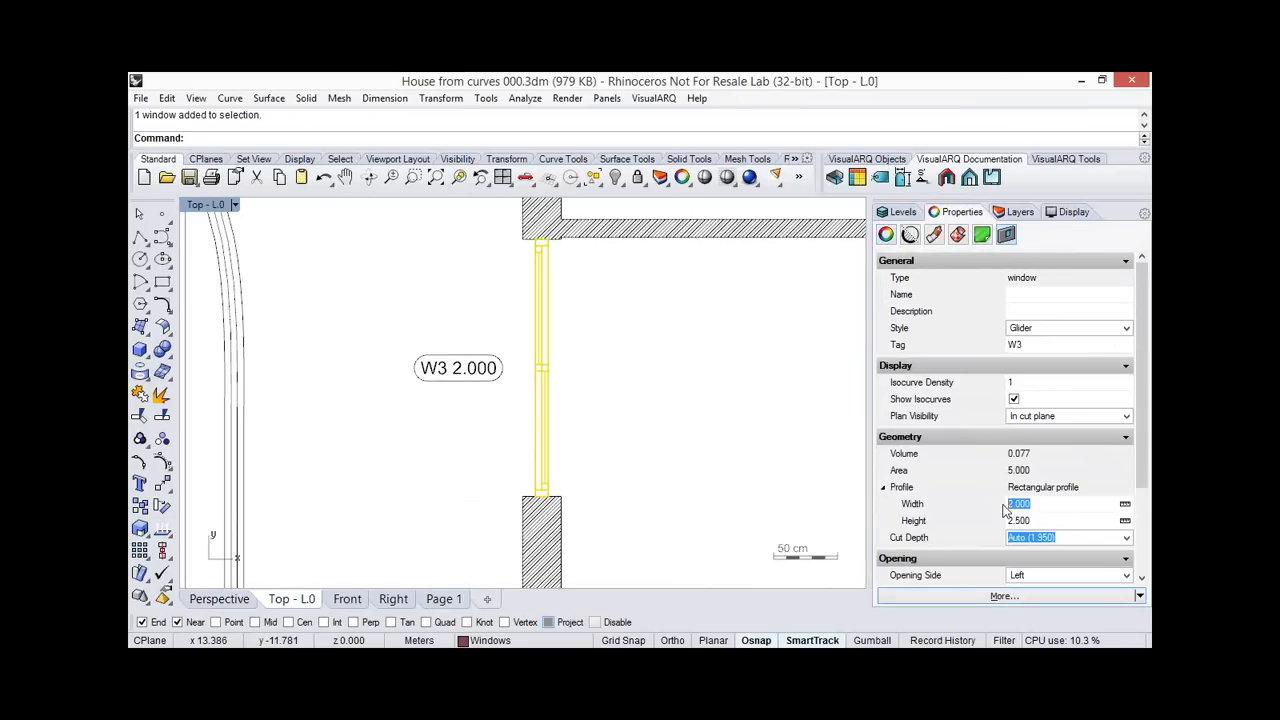
{"action": "type", "text": "1.5"}
{"action": "key", "text": "Return"}
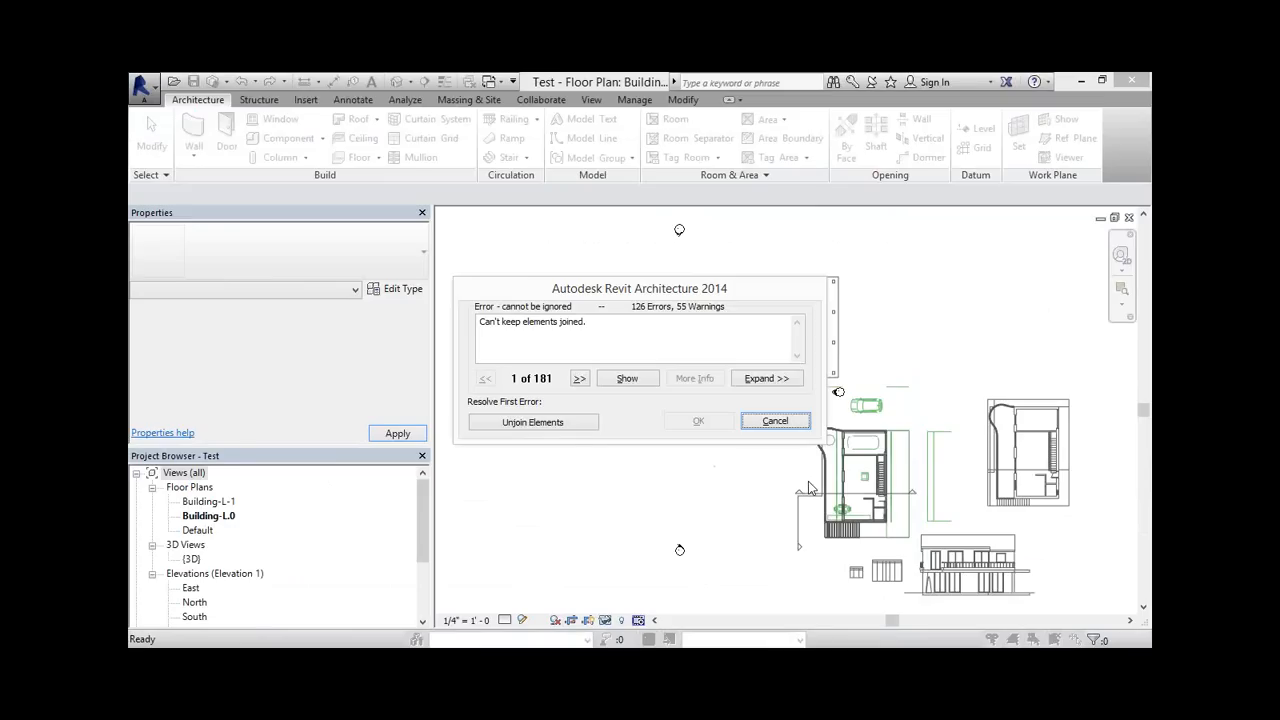
Switch to Revit, resolve the IFC import errors by unjoining and deleting the offending elements, and open the default 3D view.
{"action": "left_click", "coordinate": [533, 422]}
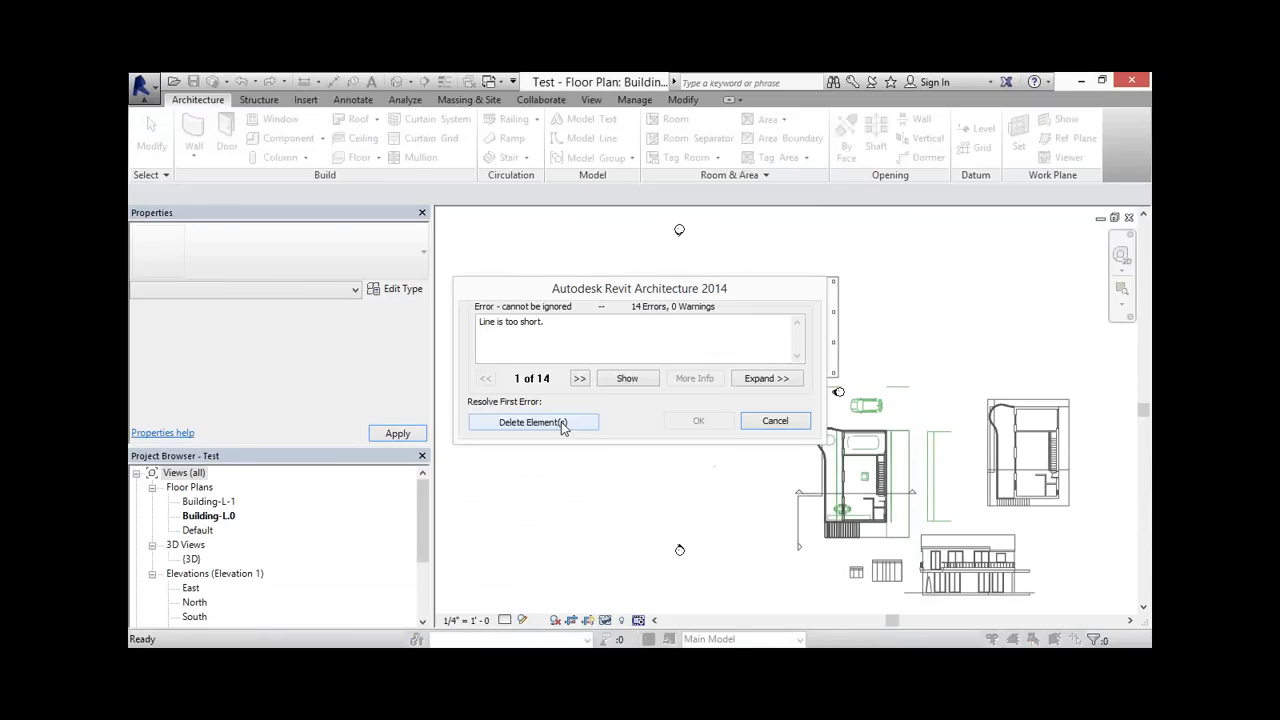
{"action": "left_click", "coordinate": [560, 423]}
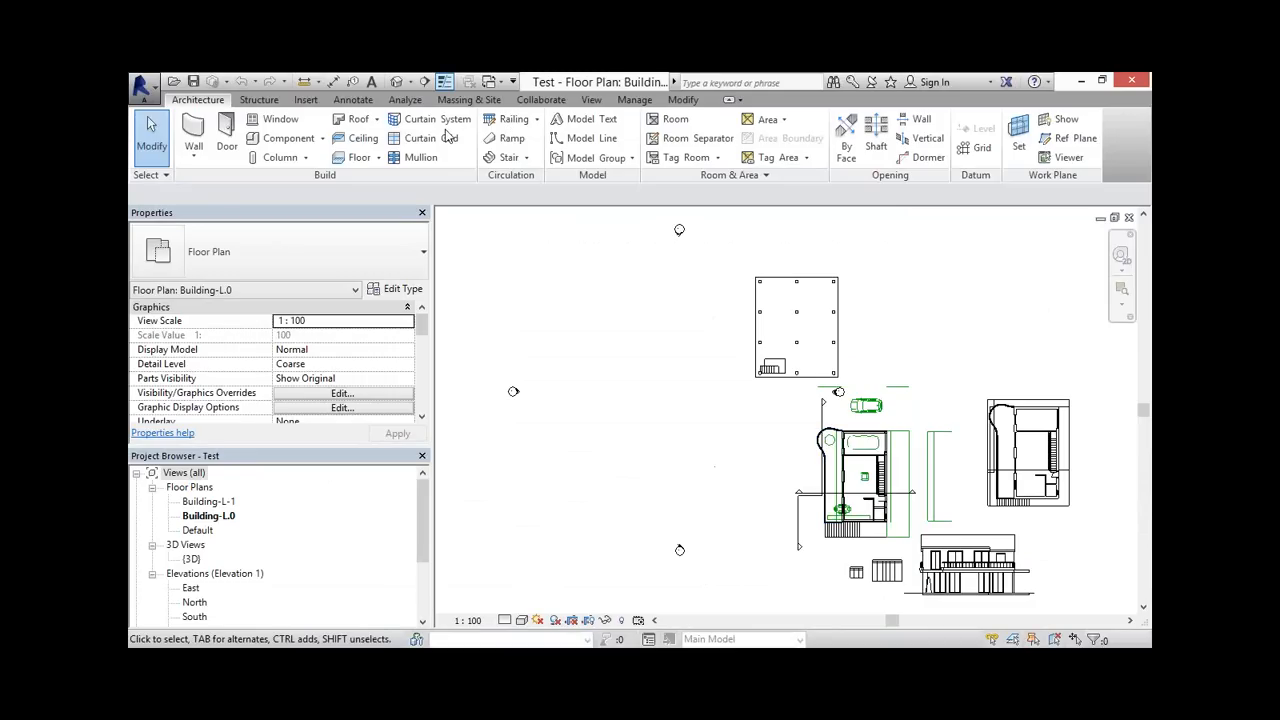
{"action": "left_click", "coordinate": [397, 82]}
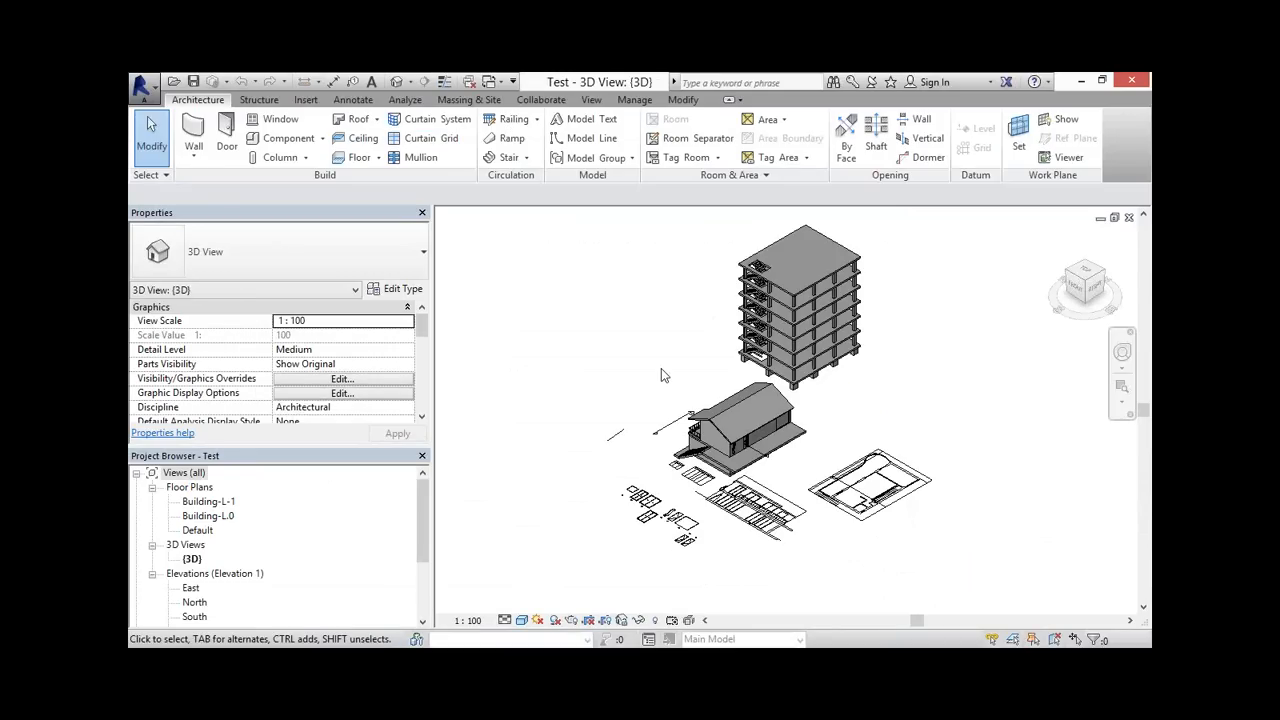
Examine the imported tower and house in 3D, checking the element categories of the tower's top slab and an upper-floor house window.
{"action": "middle_click_drag", "start_coordinate": [659, 447], "coordinate": [618, 329], "text": "shift"}
{"action": "scroll", "coordinate": [838, 454], "scroll_direction": "up", "scroll_amount": 2}
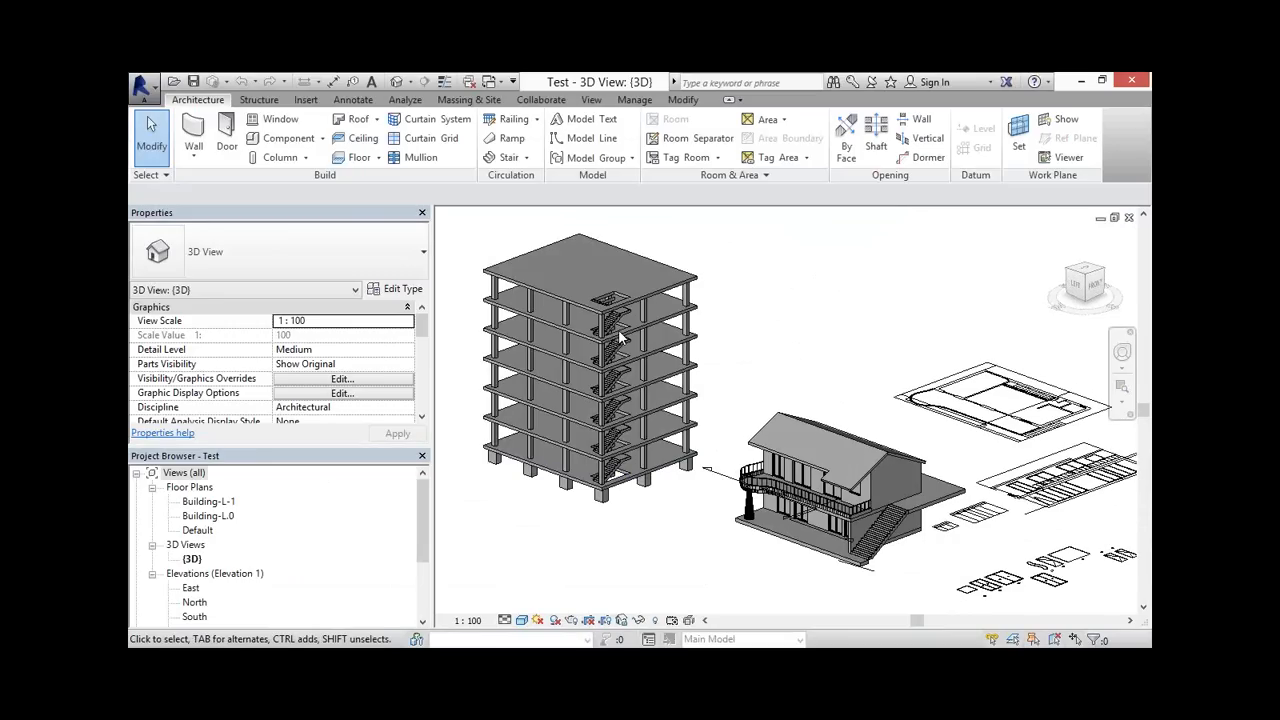
{"action": "left_click", "coordinate": [660, 298]}
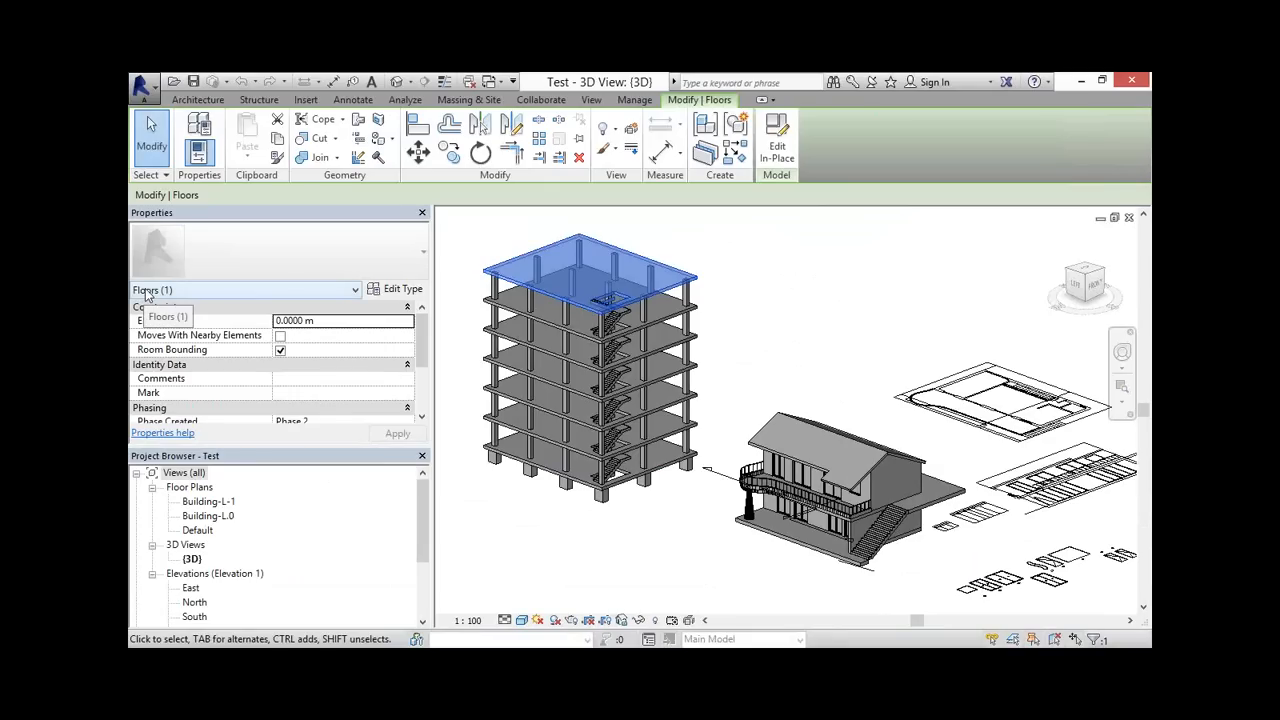
{"action": "scroll", "coordinate": [820, 478], "scroll_direction": "up", "scroll_amount": 2}
{"action": "left_click", "coordinate": [820, 478]}
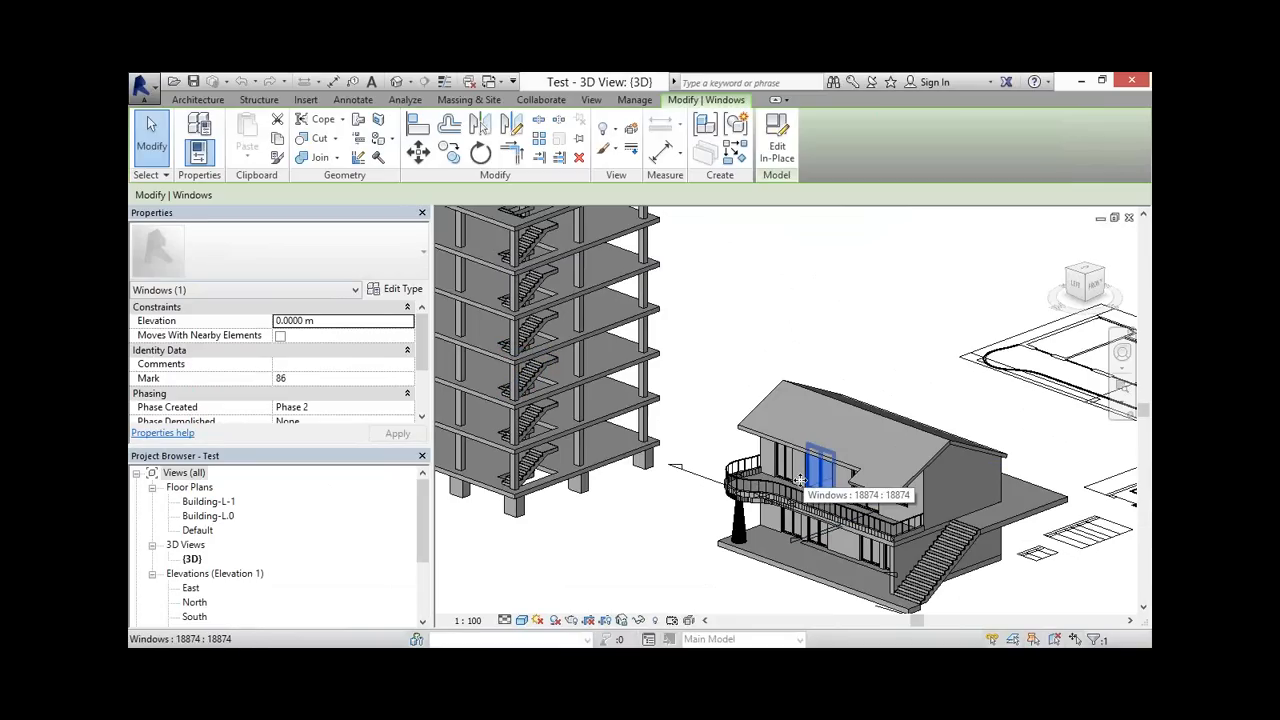
{"action": "scroll", "coordinate": [800, 447], "scroll_direction": "down", "scroll_amount": 2}
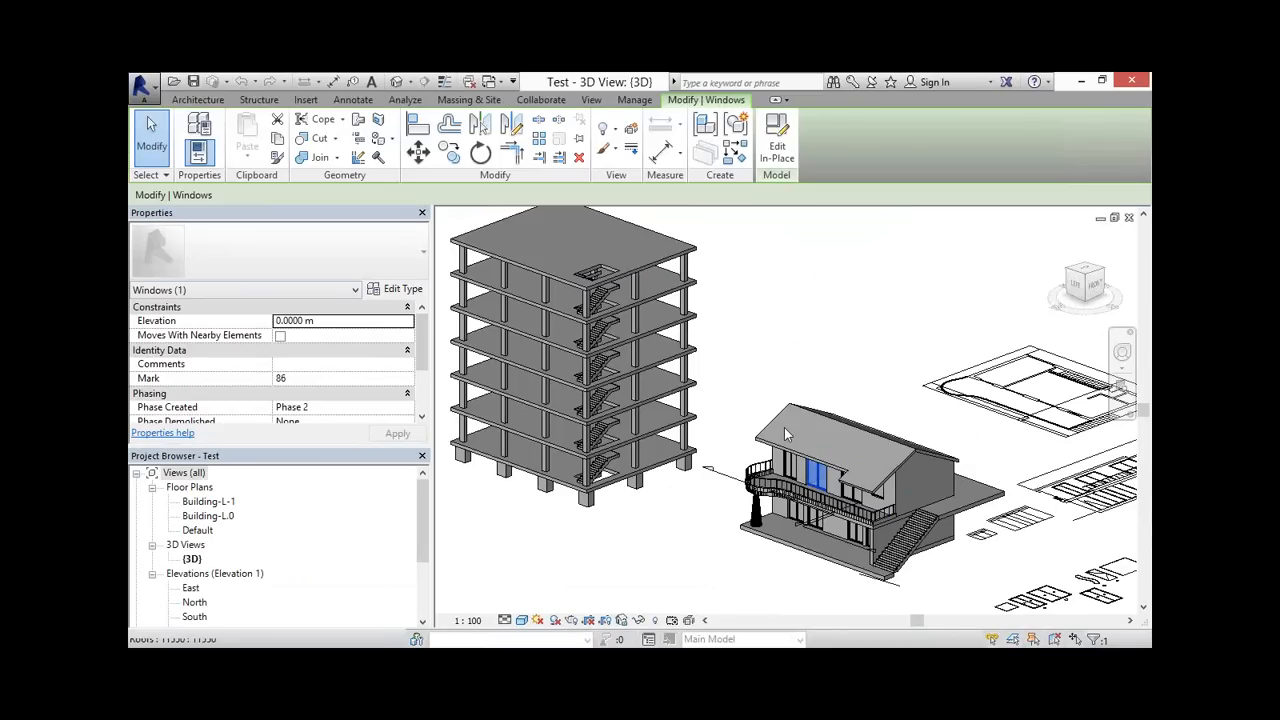
{"action": "scroll", "coordinate": [786, 434], "scroll_direction": "down", "scroll_amount": 1}
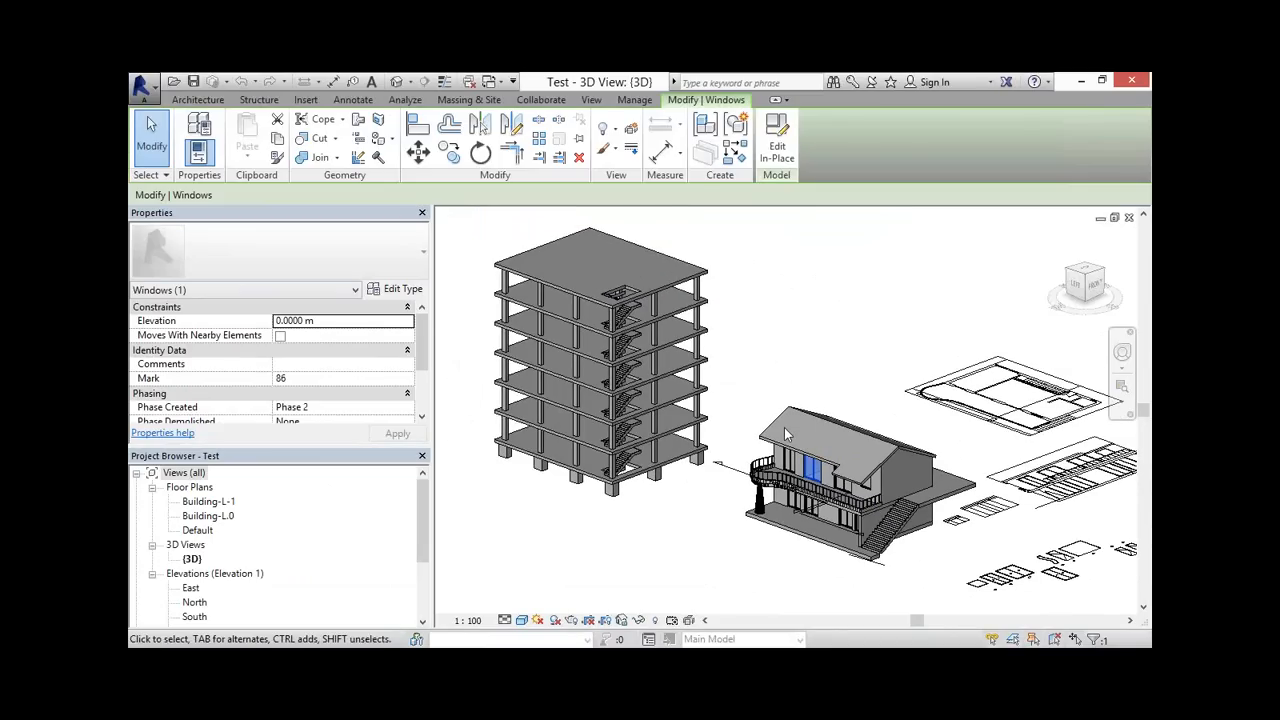